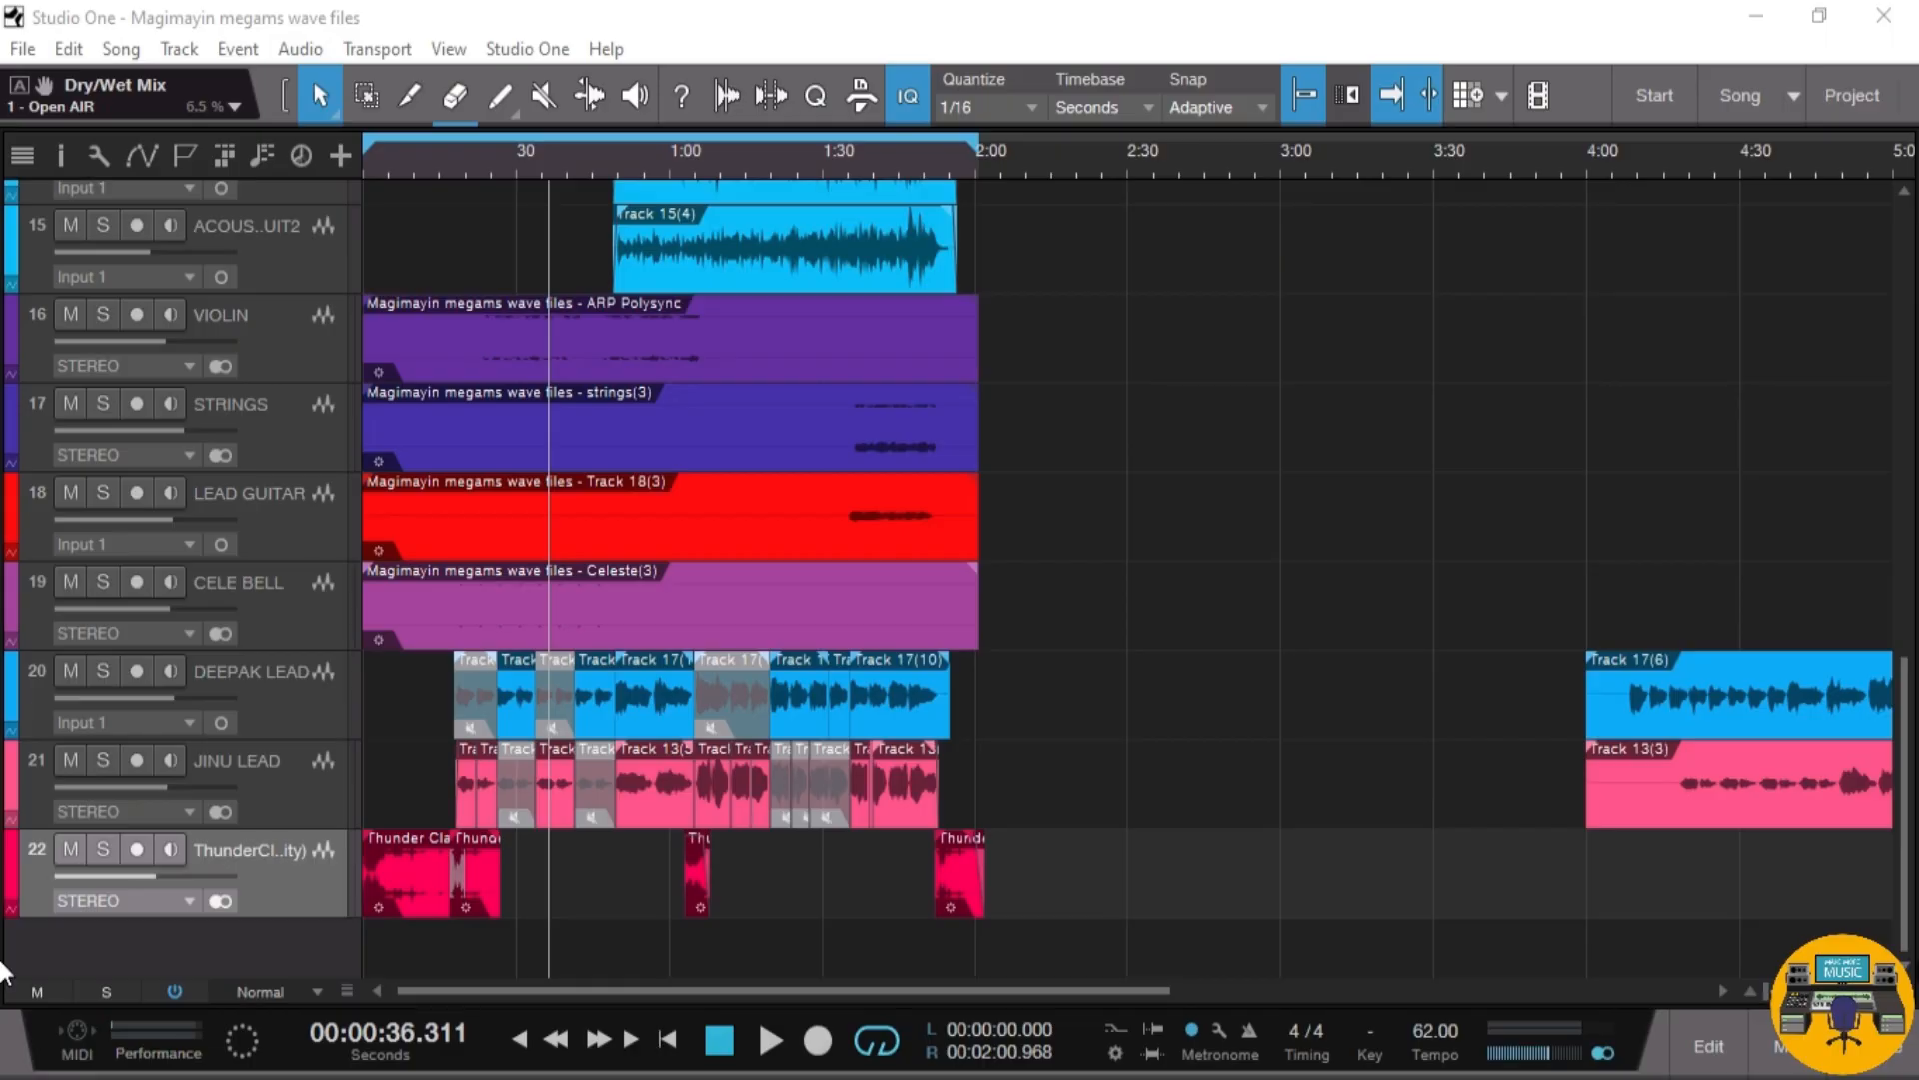
# Step: Add one bus for the six drum tracks from KICK to HIHAT
pyautogui.scroll(10, 1471, 886)
pyautogui.scroll(1, 1471, 886)
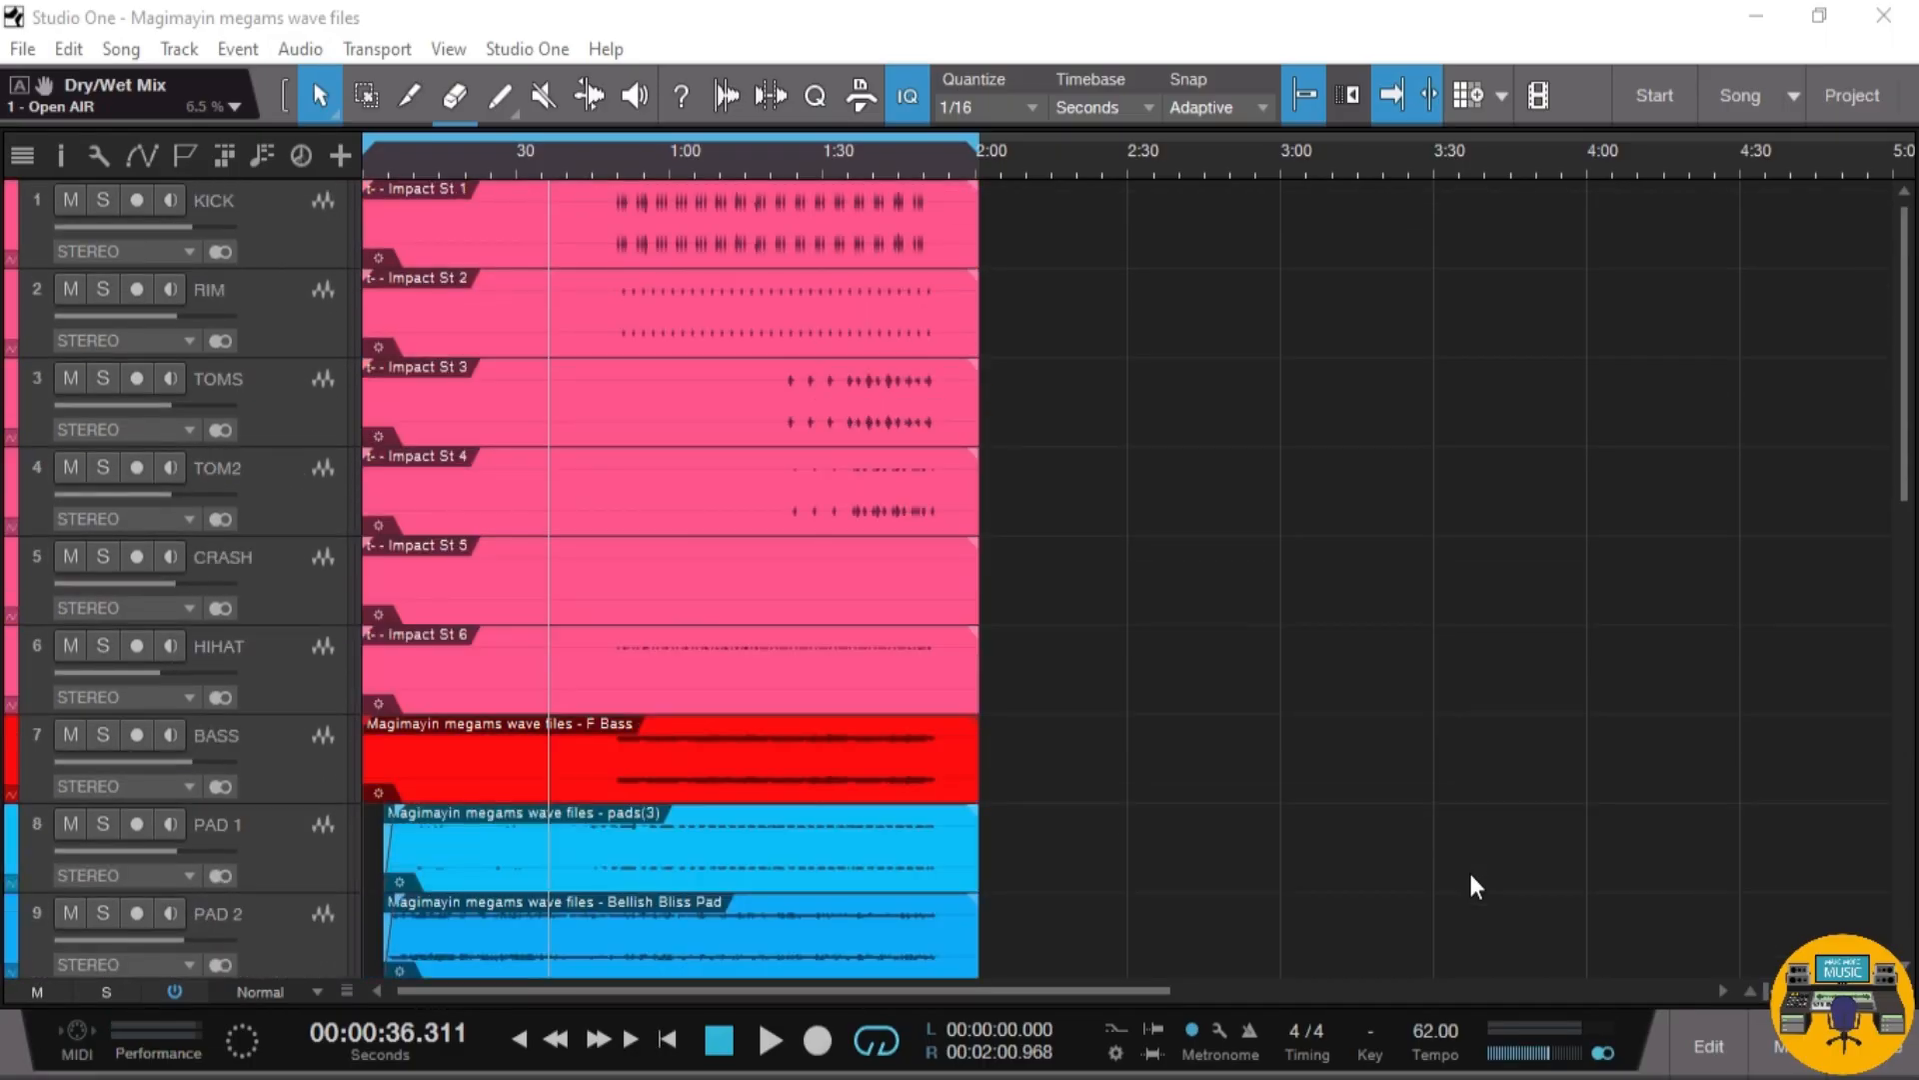
pyautogui.click(302, 249)
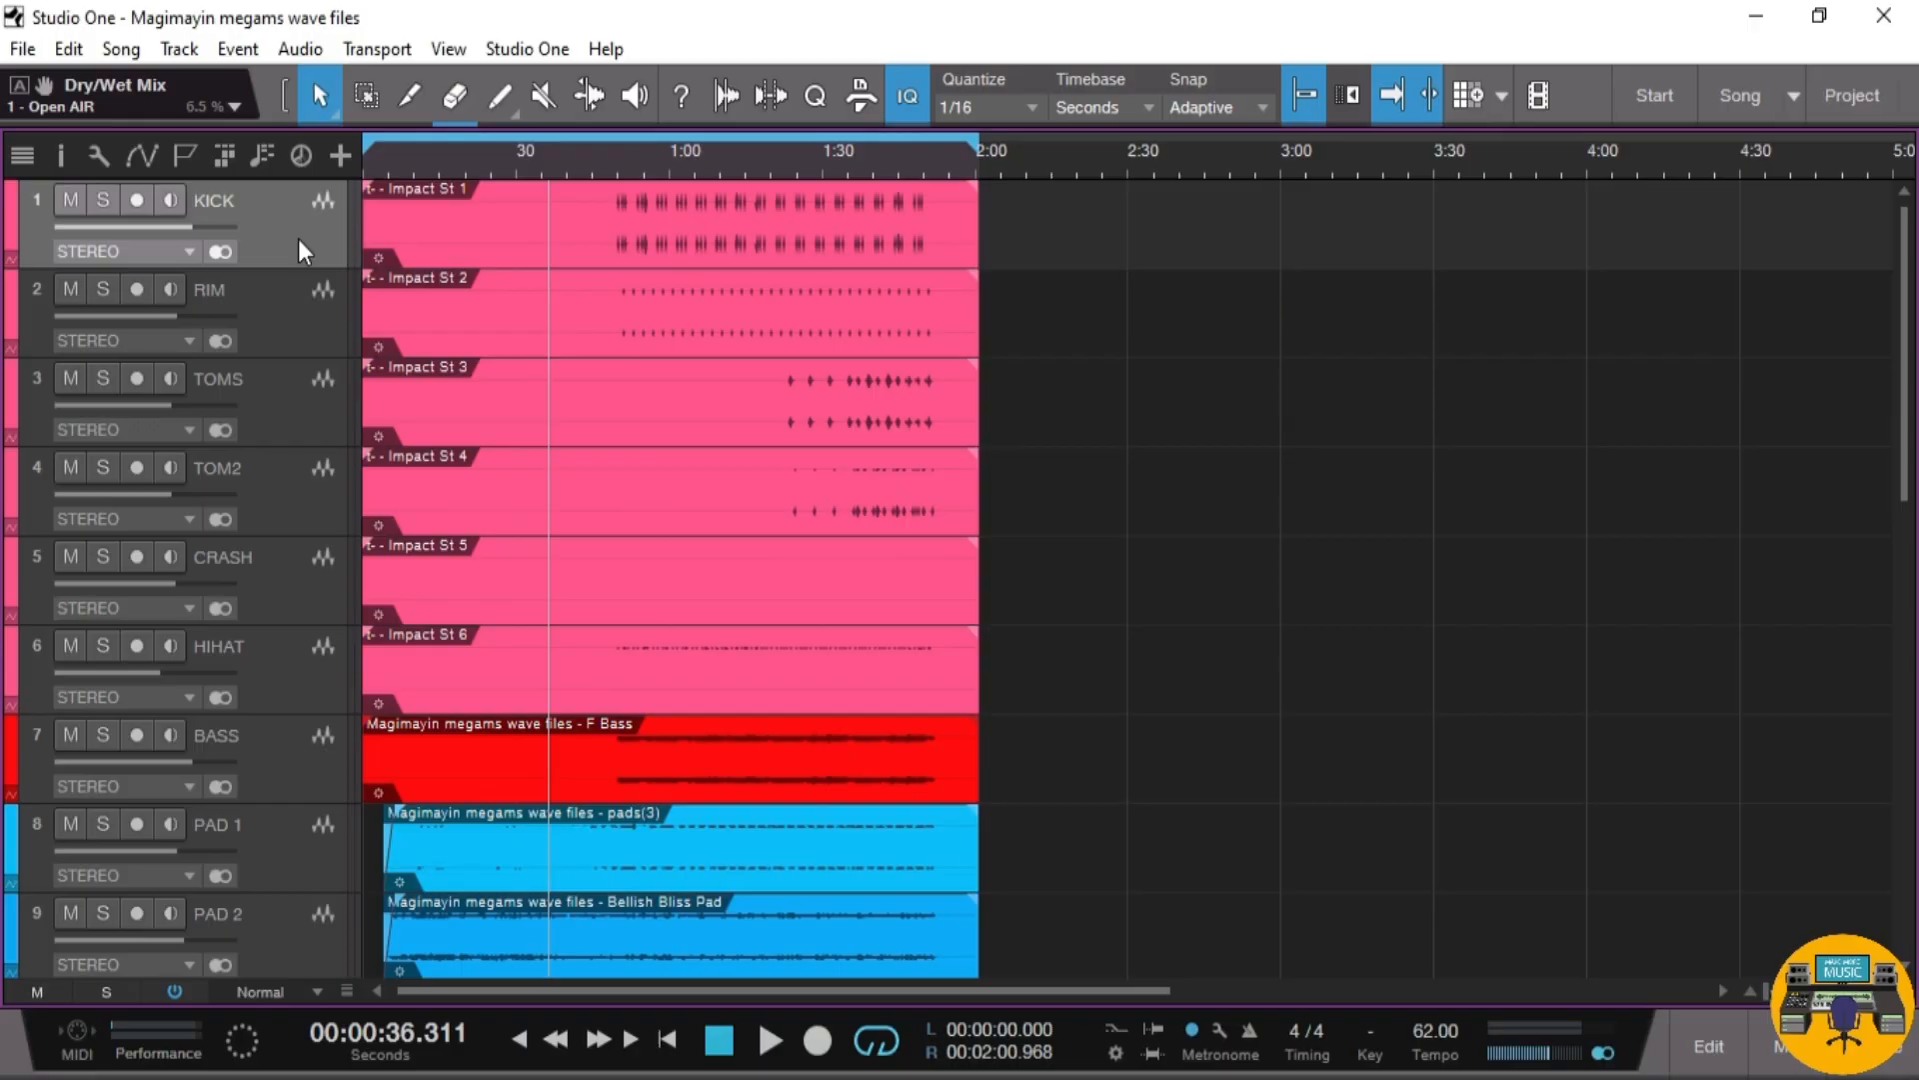
pyautogui.click(302, 669)
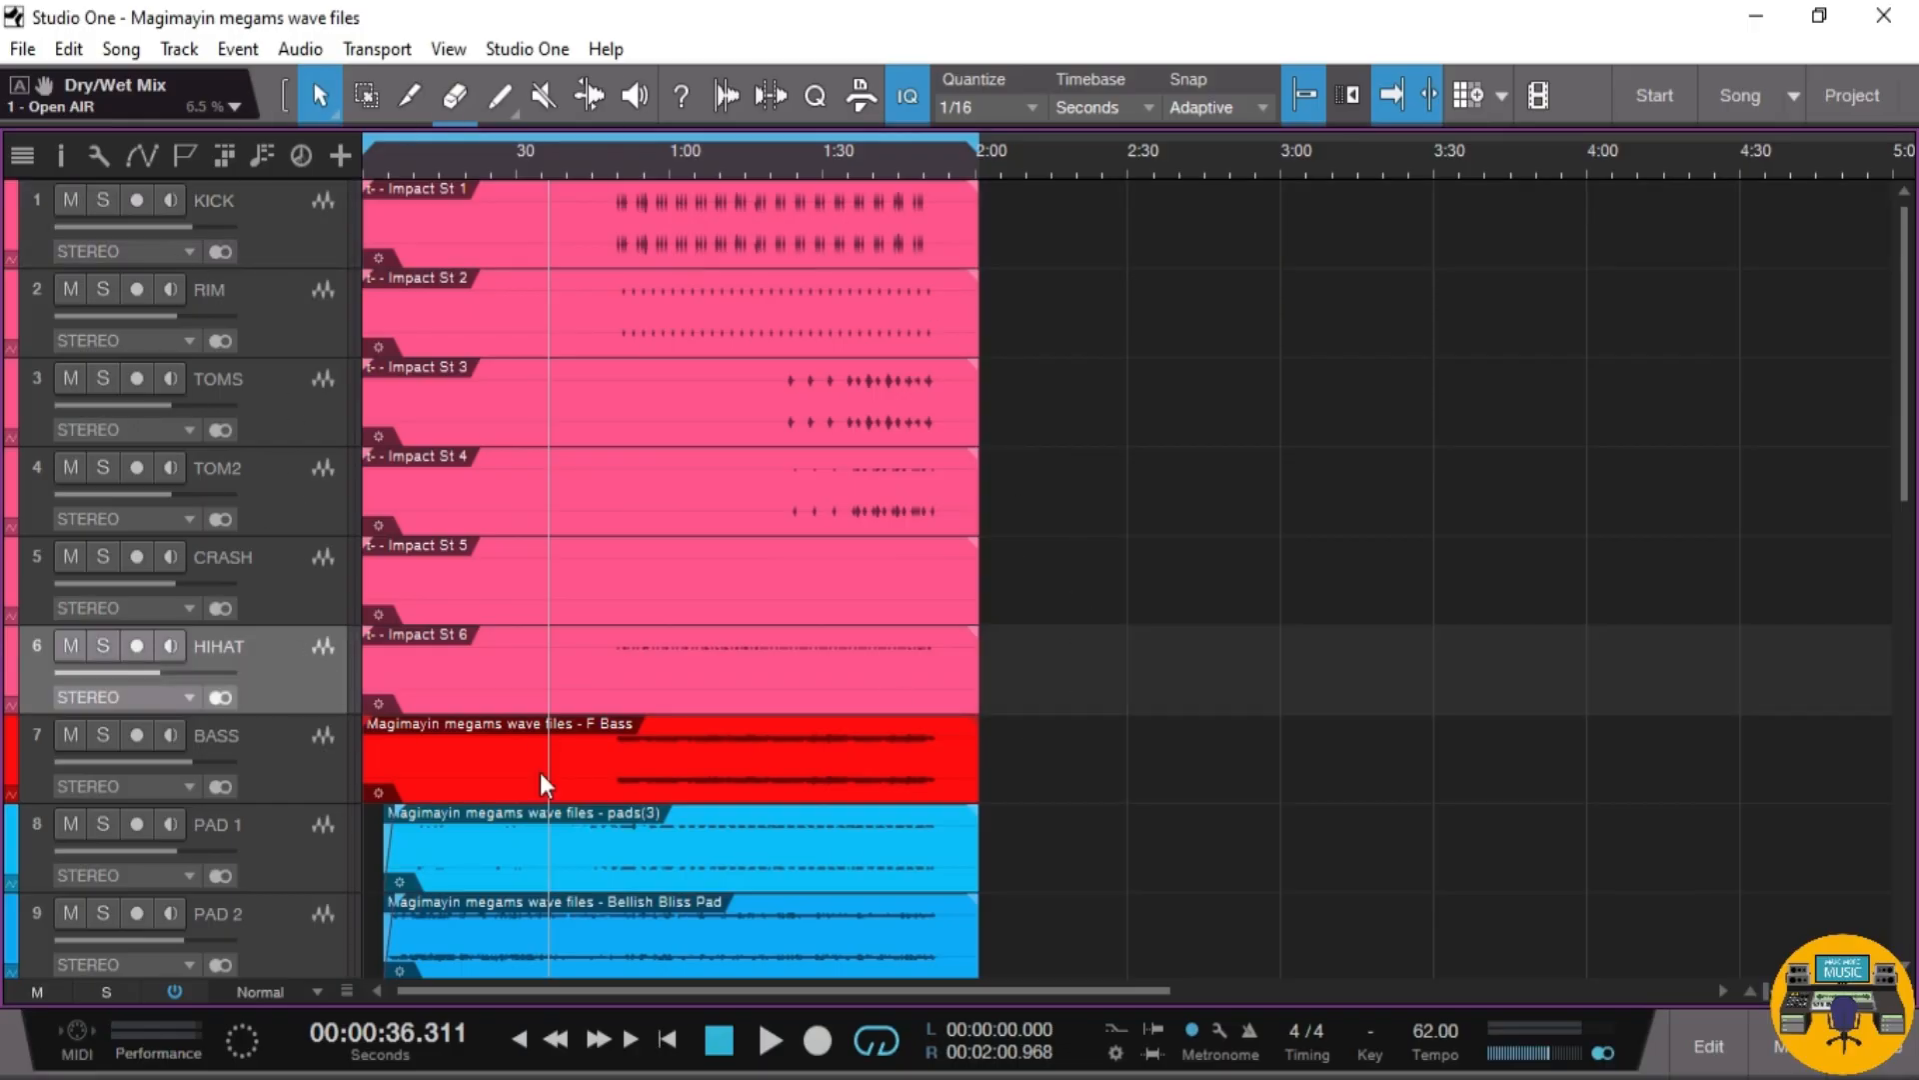
pyautogui.click(18, 238)
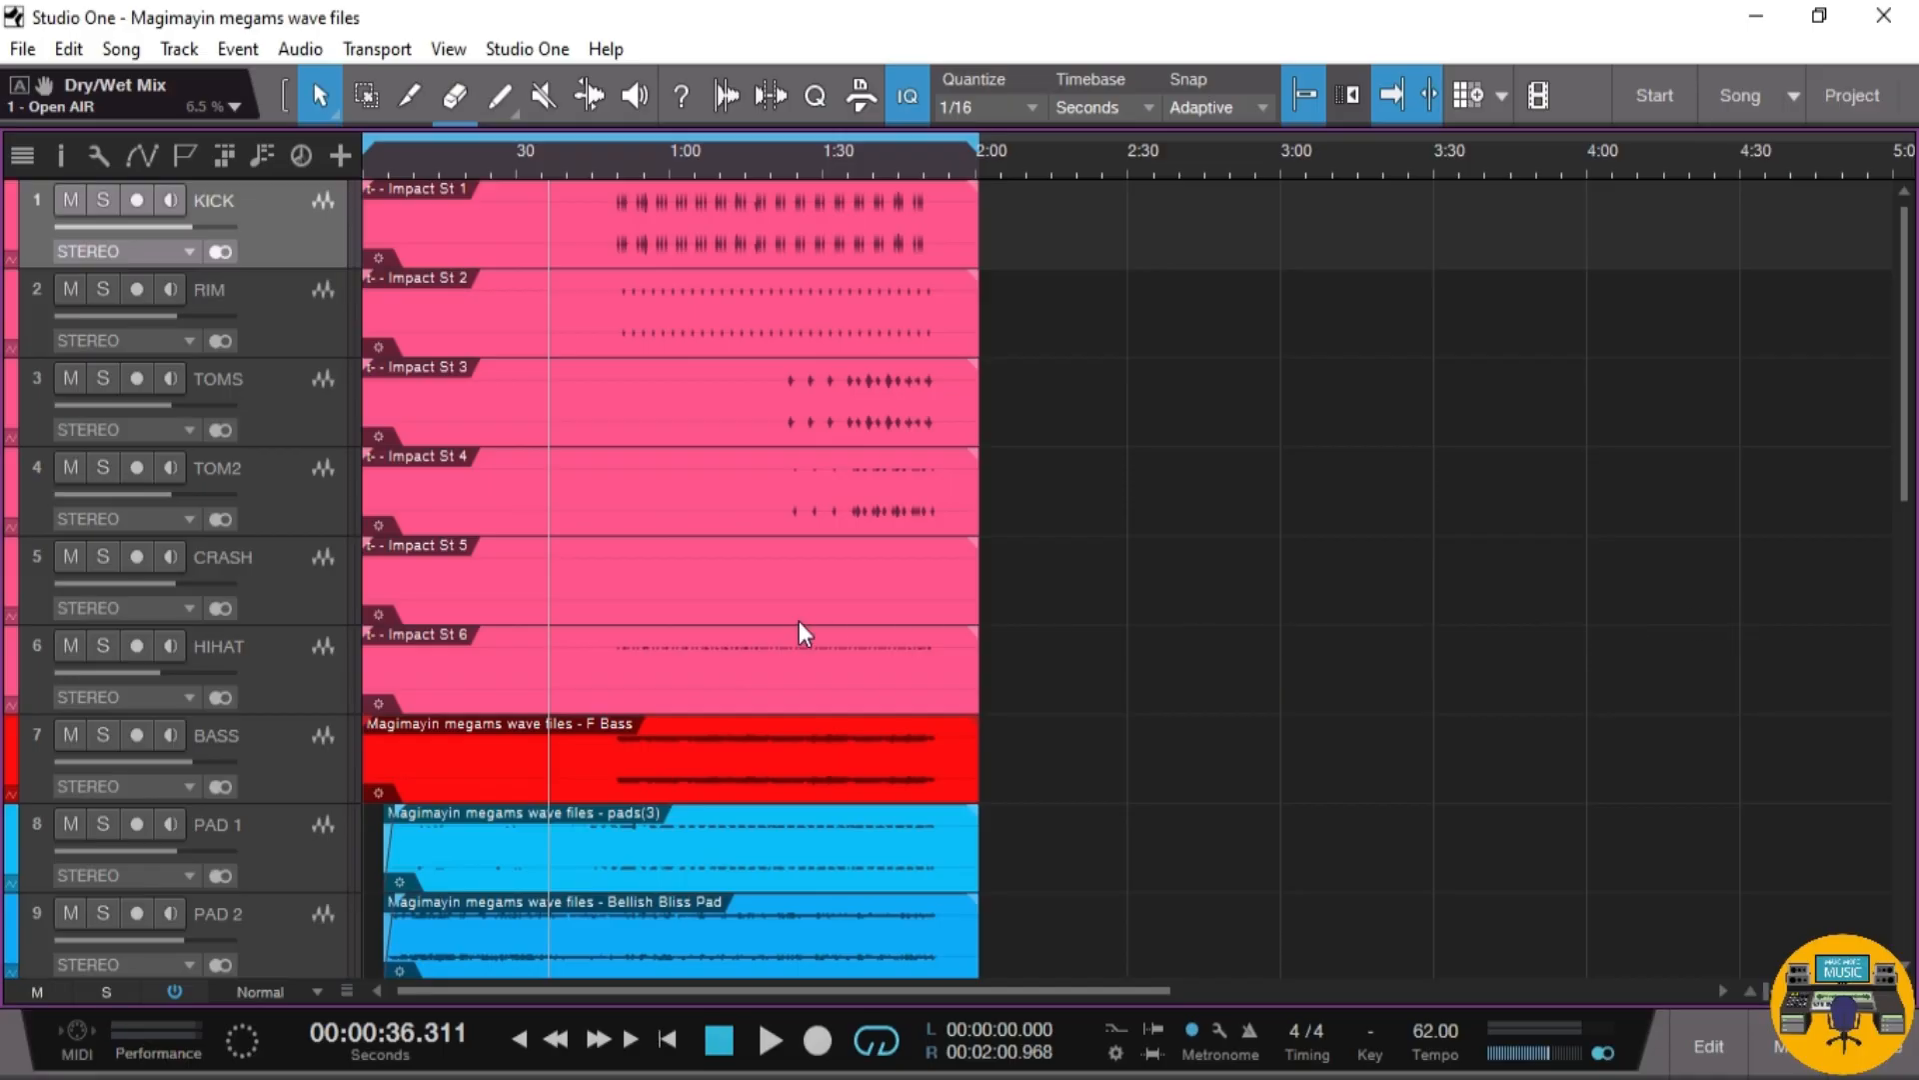
pyautogui.keyDown('shift'); pyautogui.click(293, 793); pyautogui.keyUp('shift')
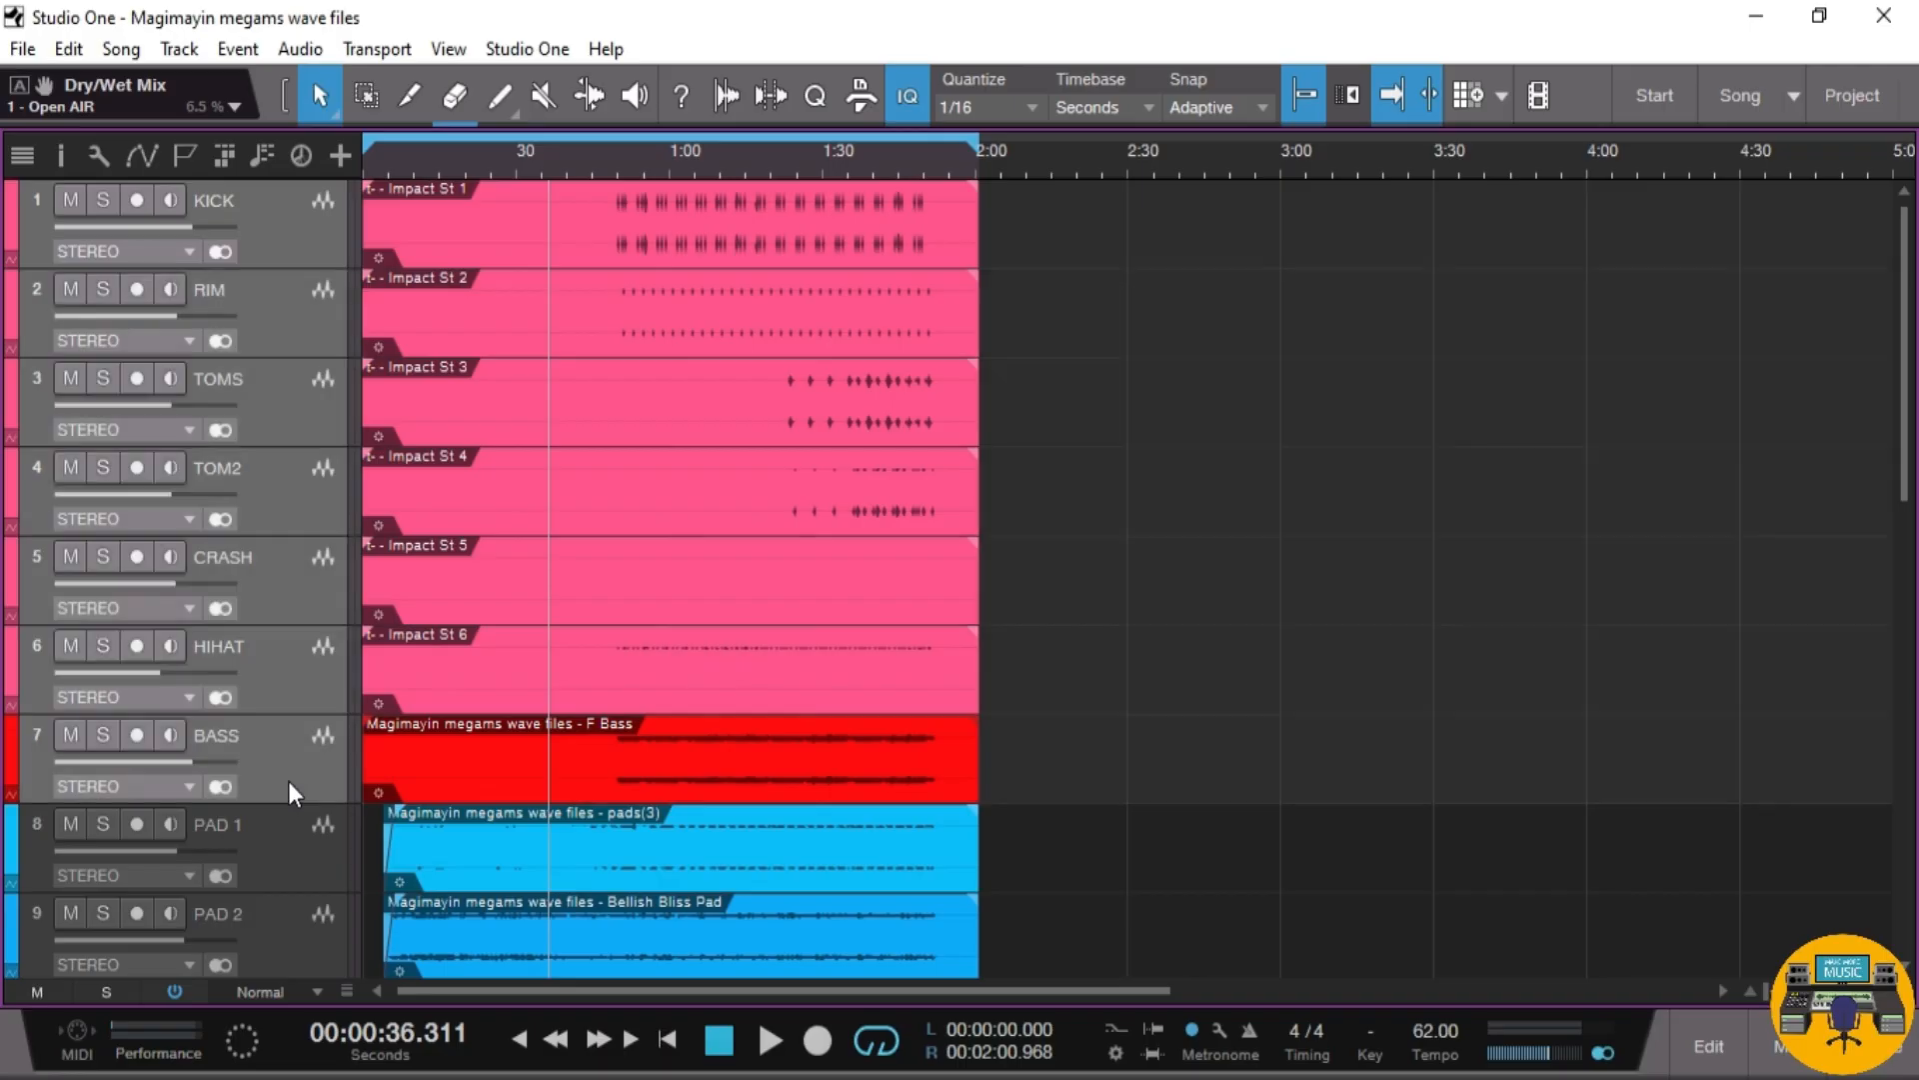
pyautogui.keyDown('ctrl'); pyautogui.click(281, 700); pyautogui.keyUp('ctrl')
pyautogui.click(274, 749)
pyautogui.click(276, 245)
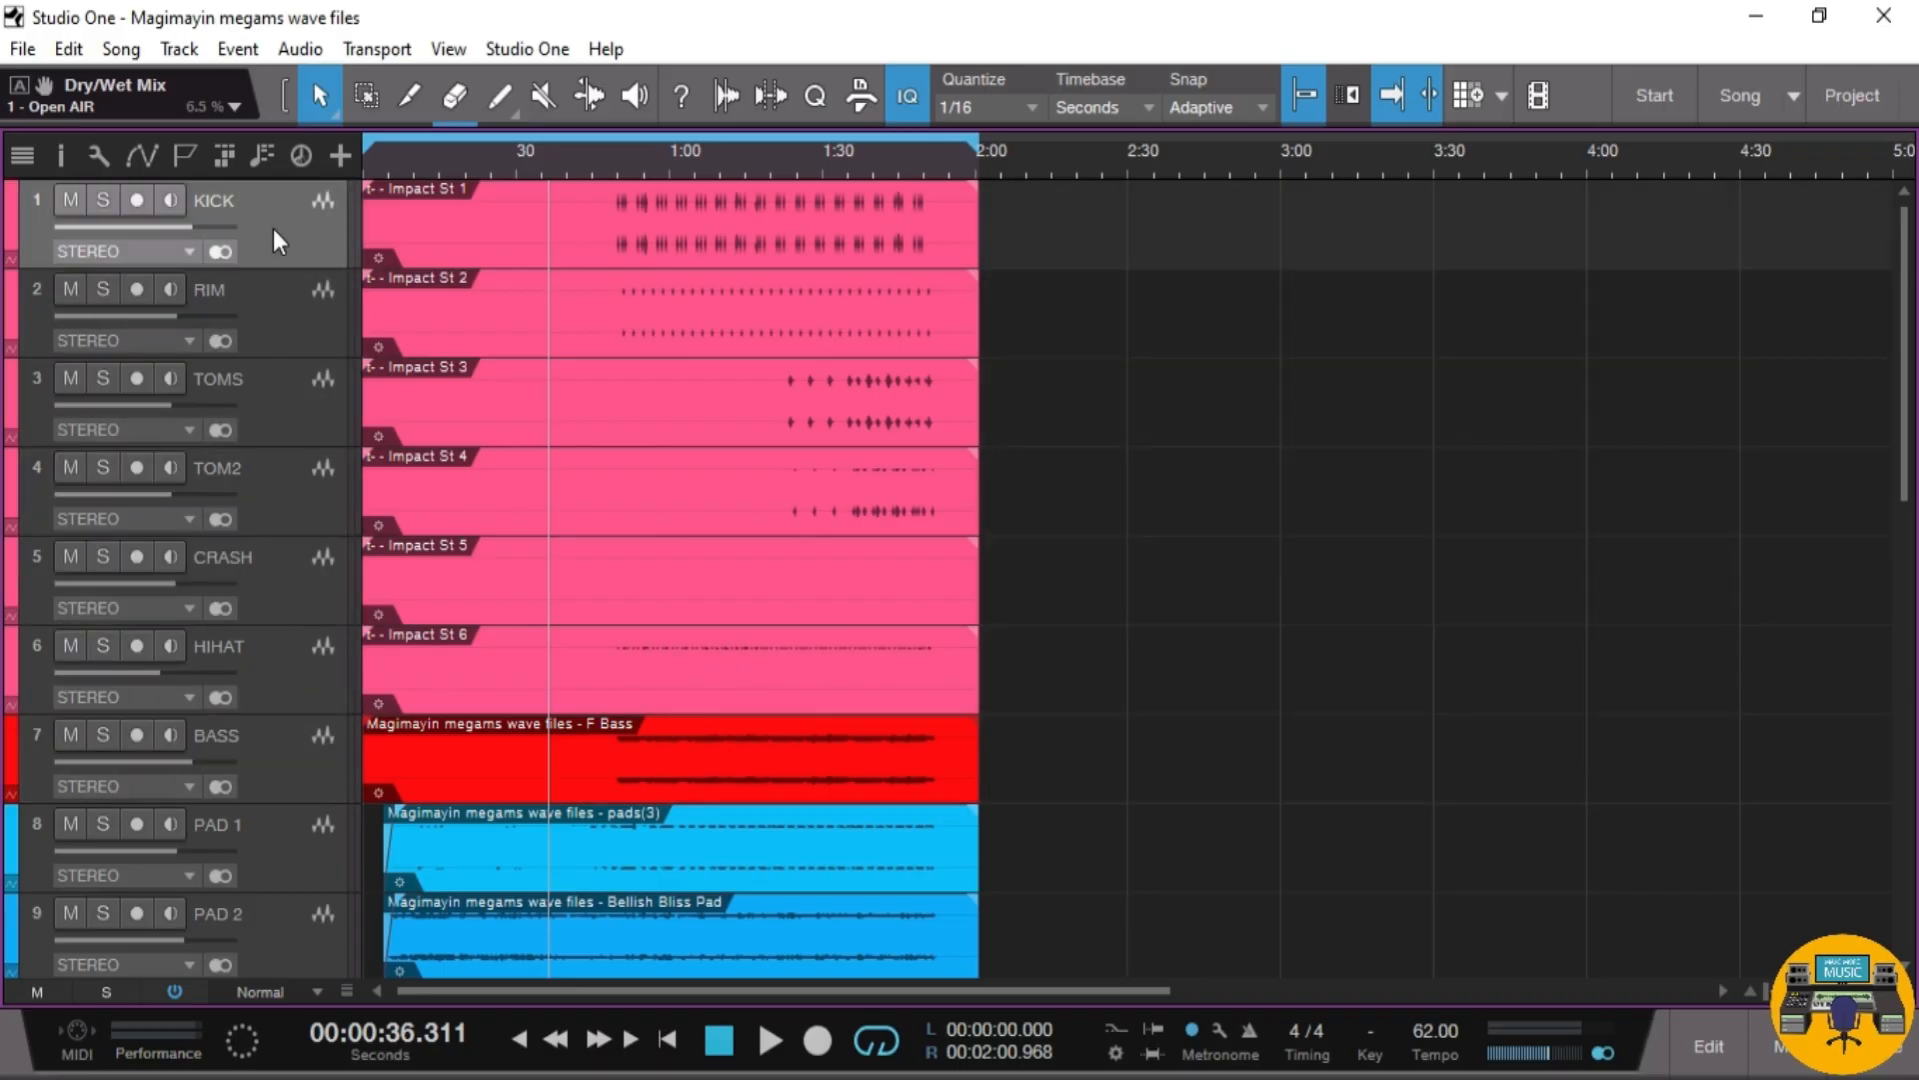
pyautogui.keyDown('shift'); pyautogui.click(290, 700); pyautogui.keyUp('shift')
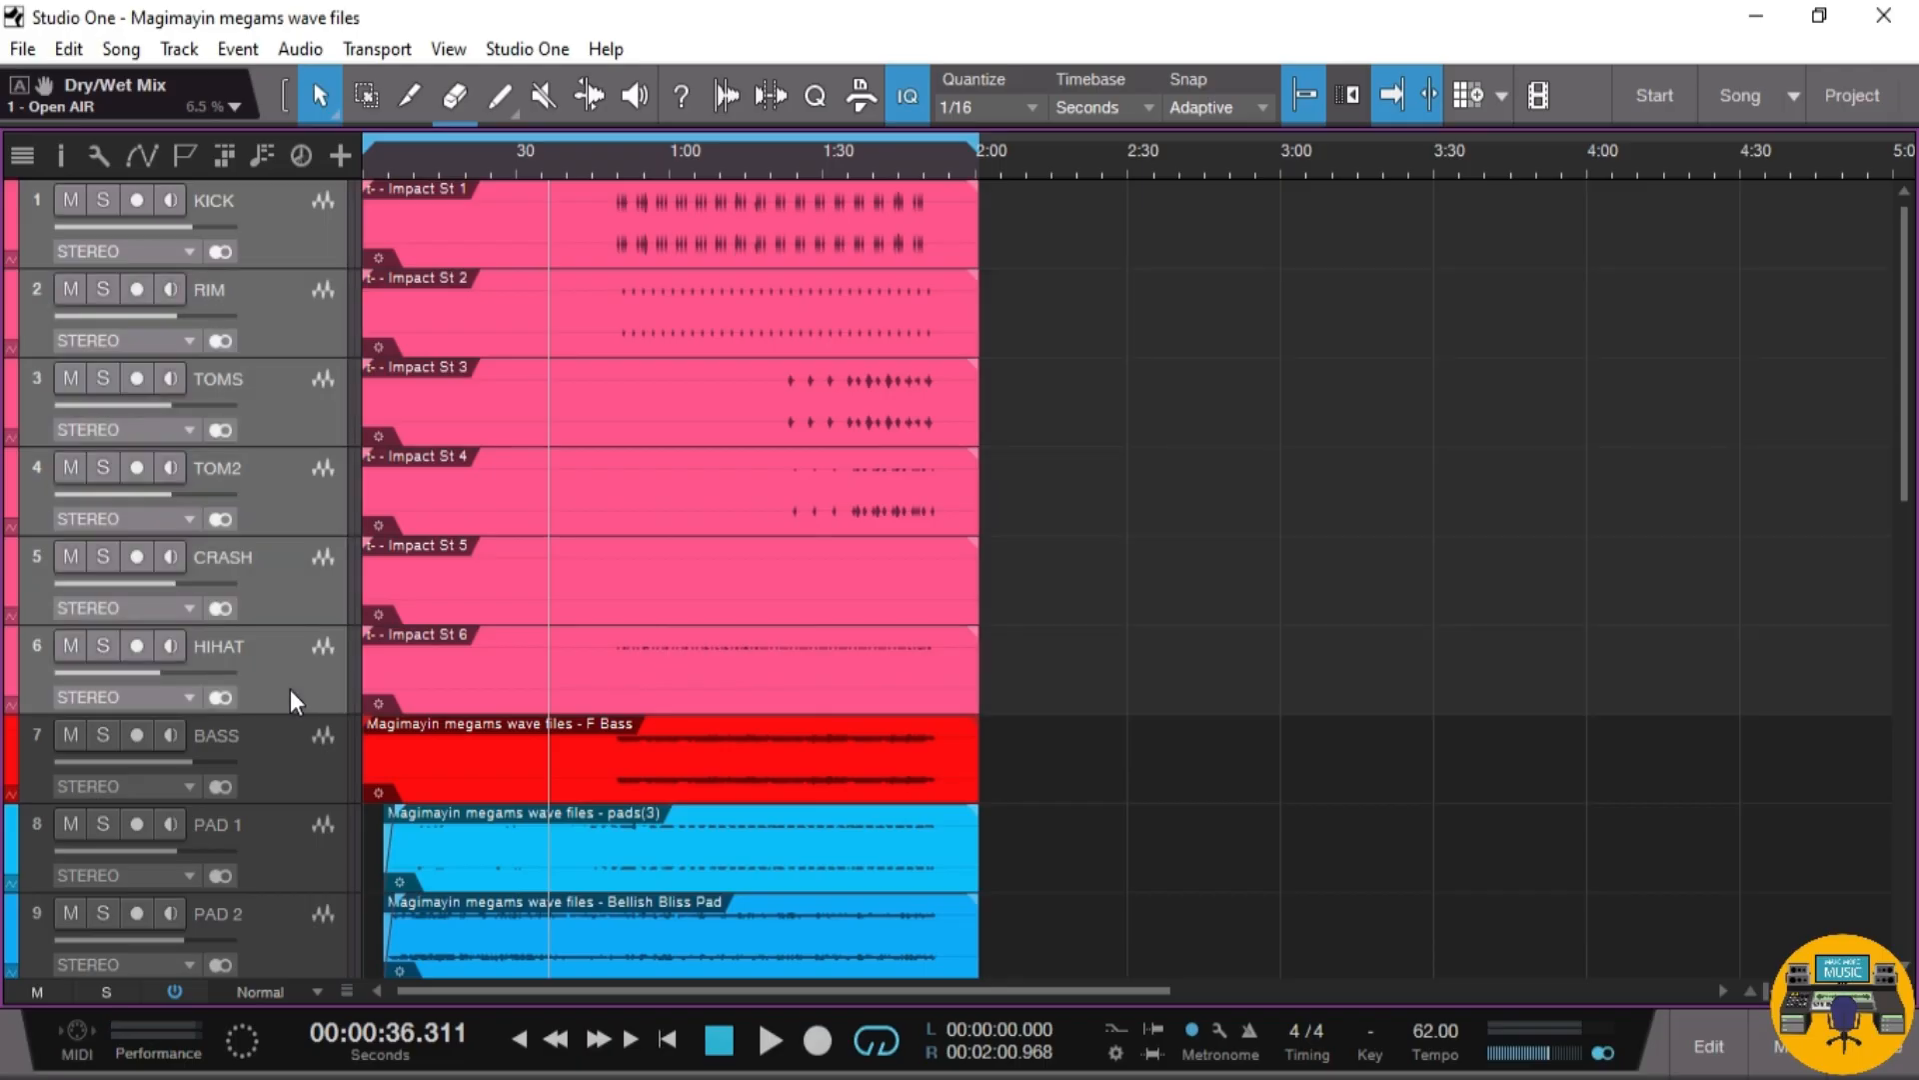
pyautogui.rightClick(292, 697)
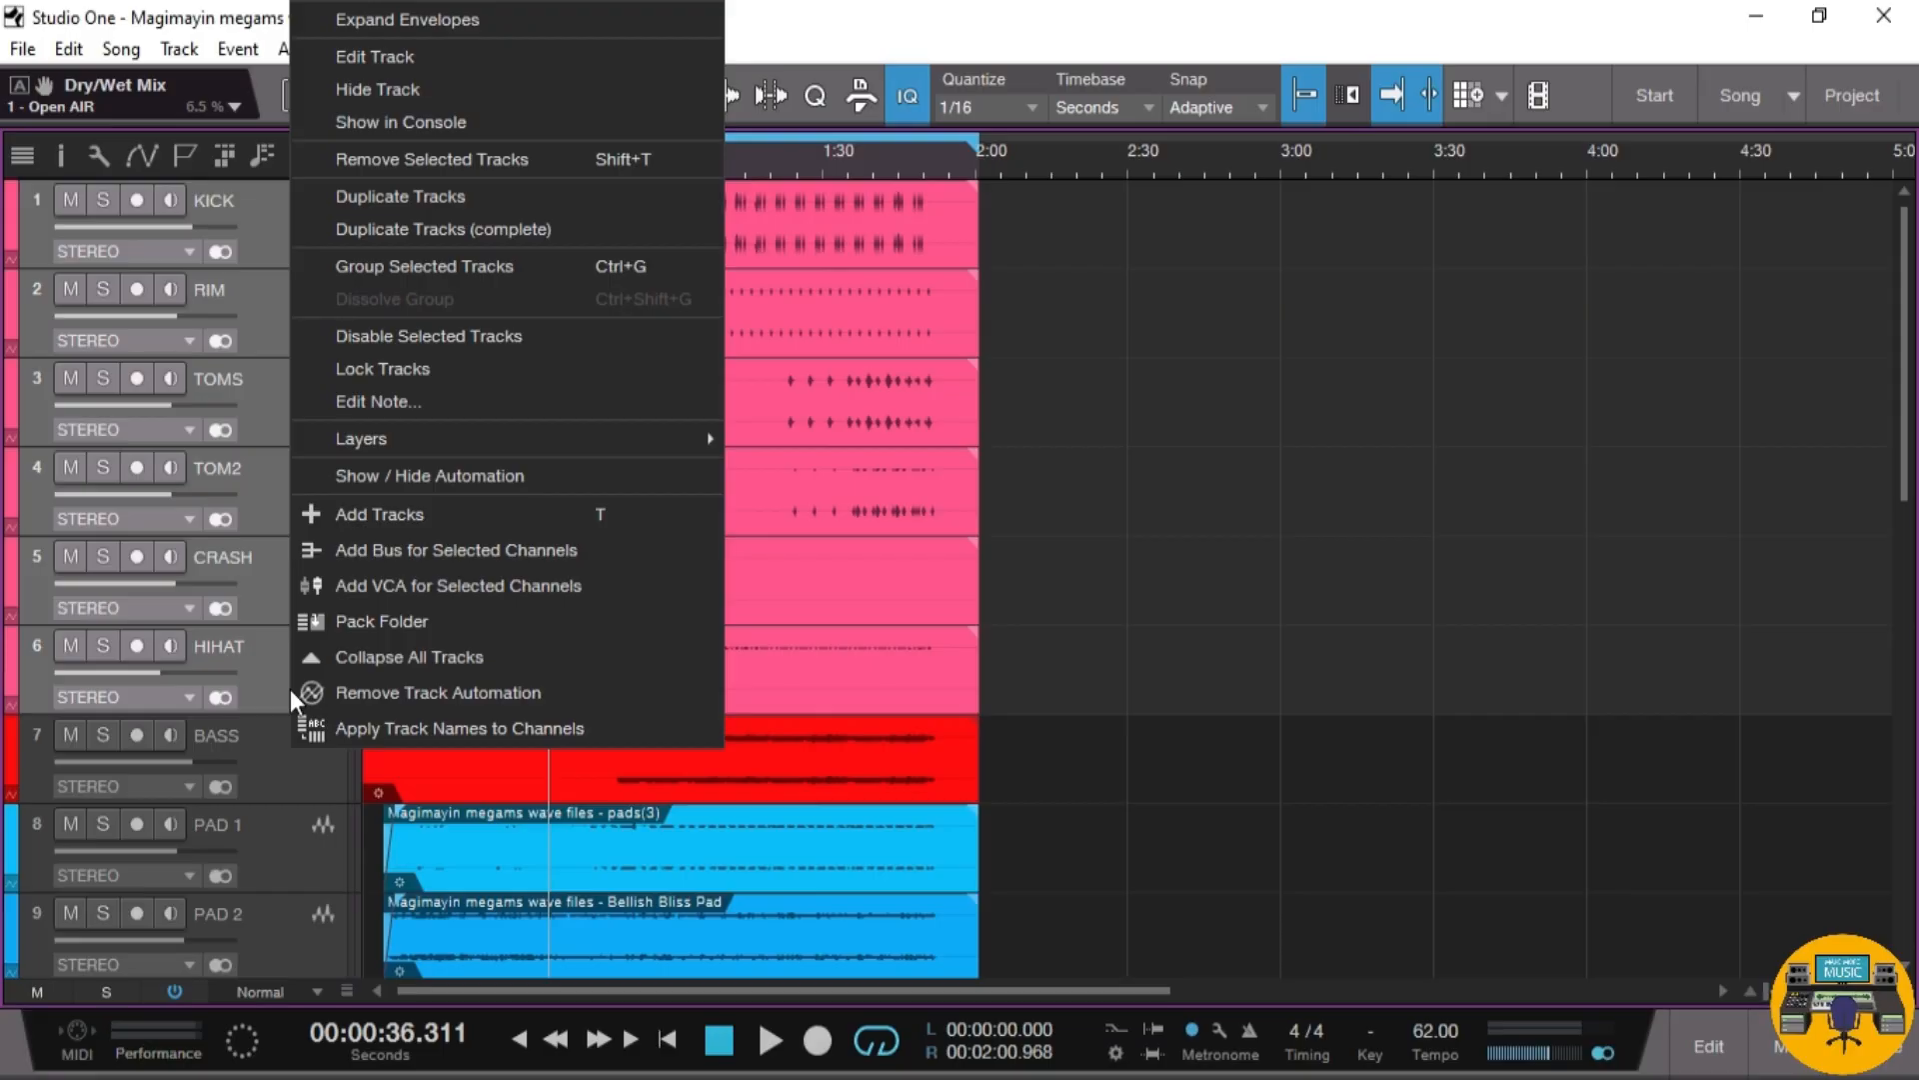
pyautogui.click(394, 555)
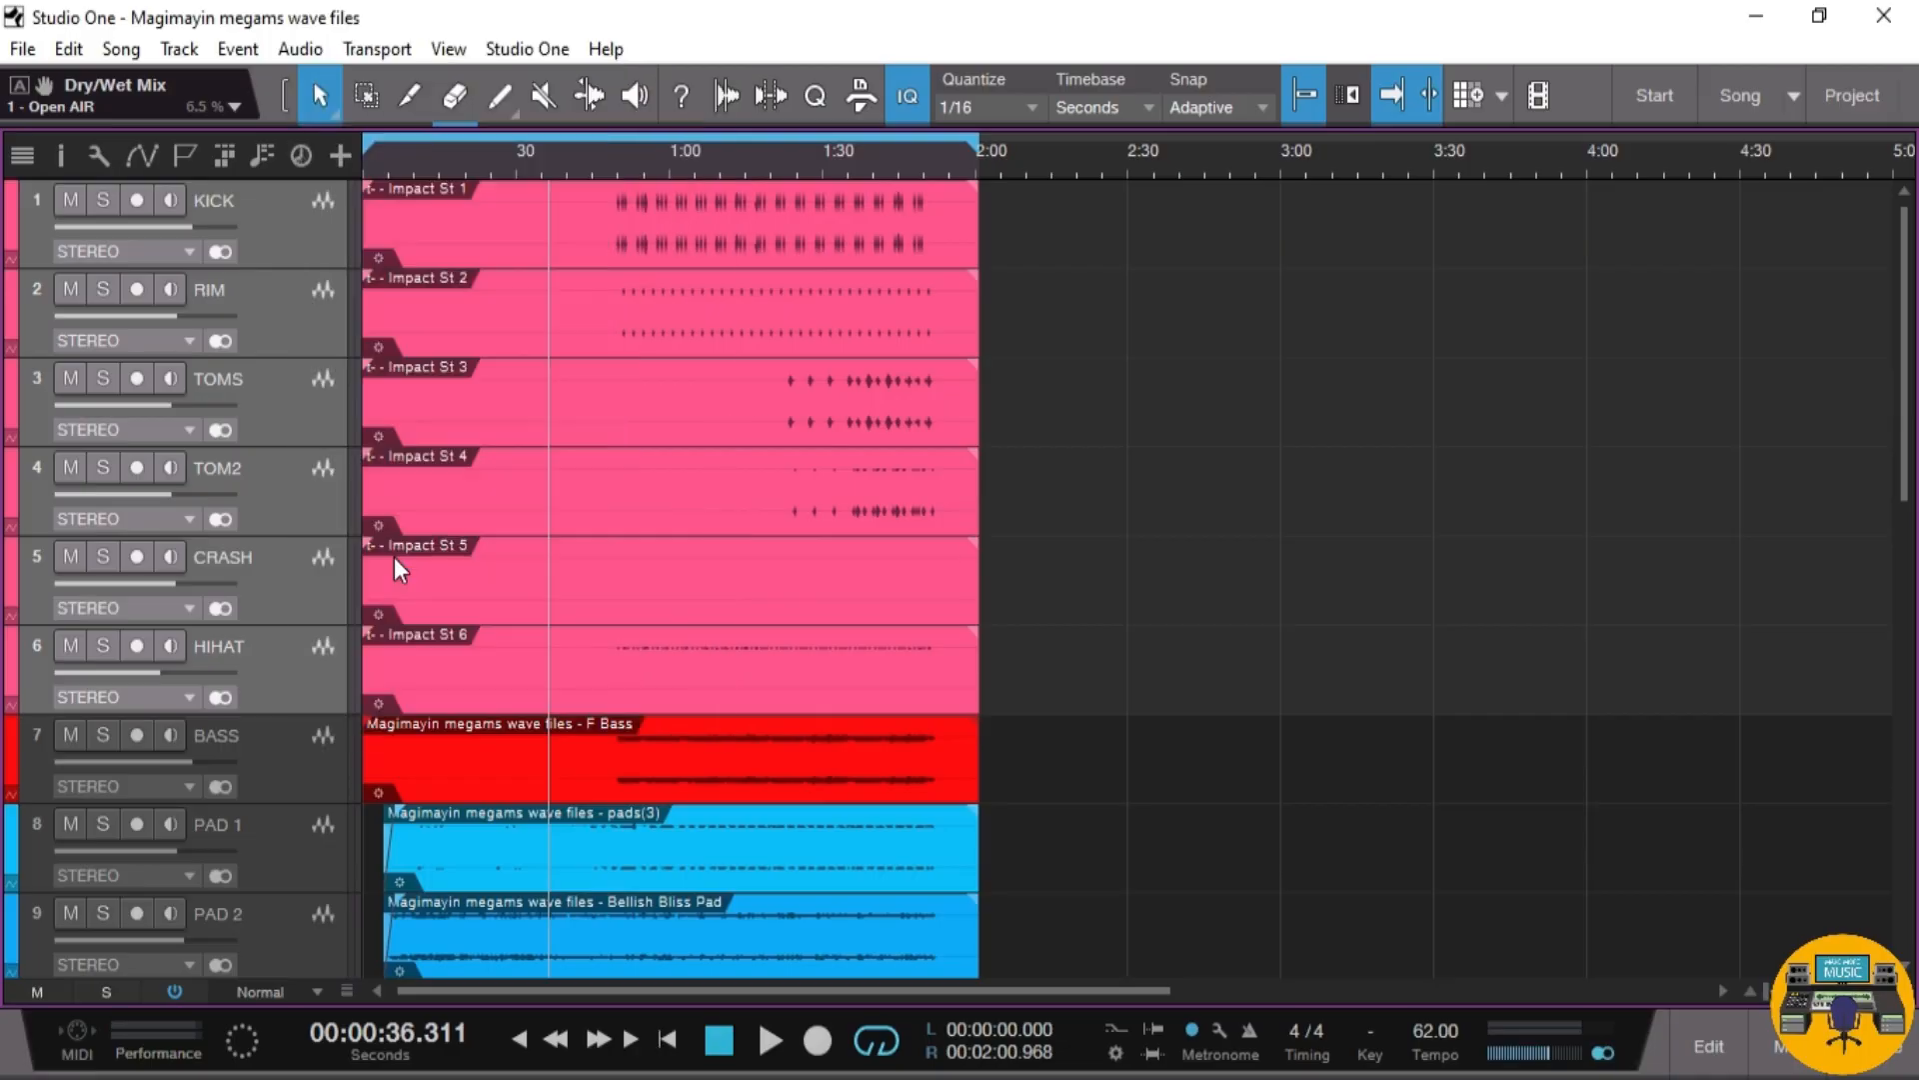
# Step: Remove the FX 1 channel from the mixing console
pyautogui.press('F3')
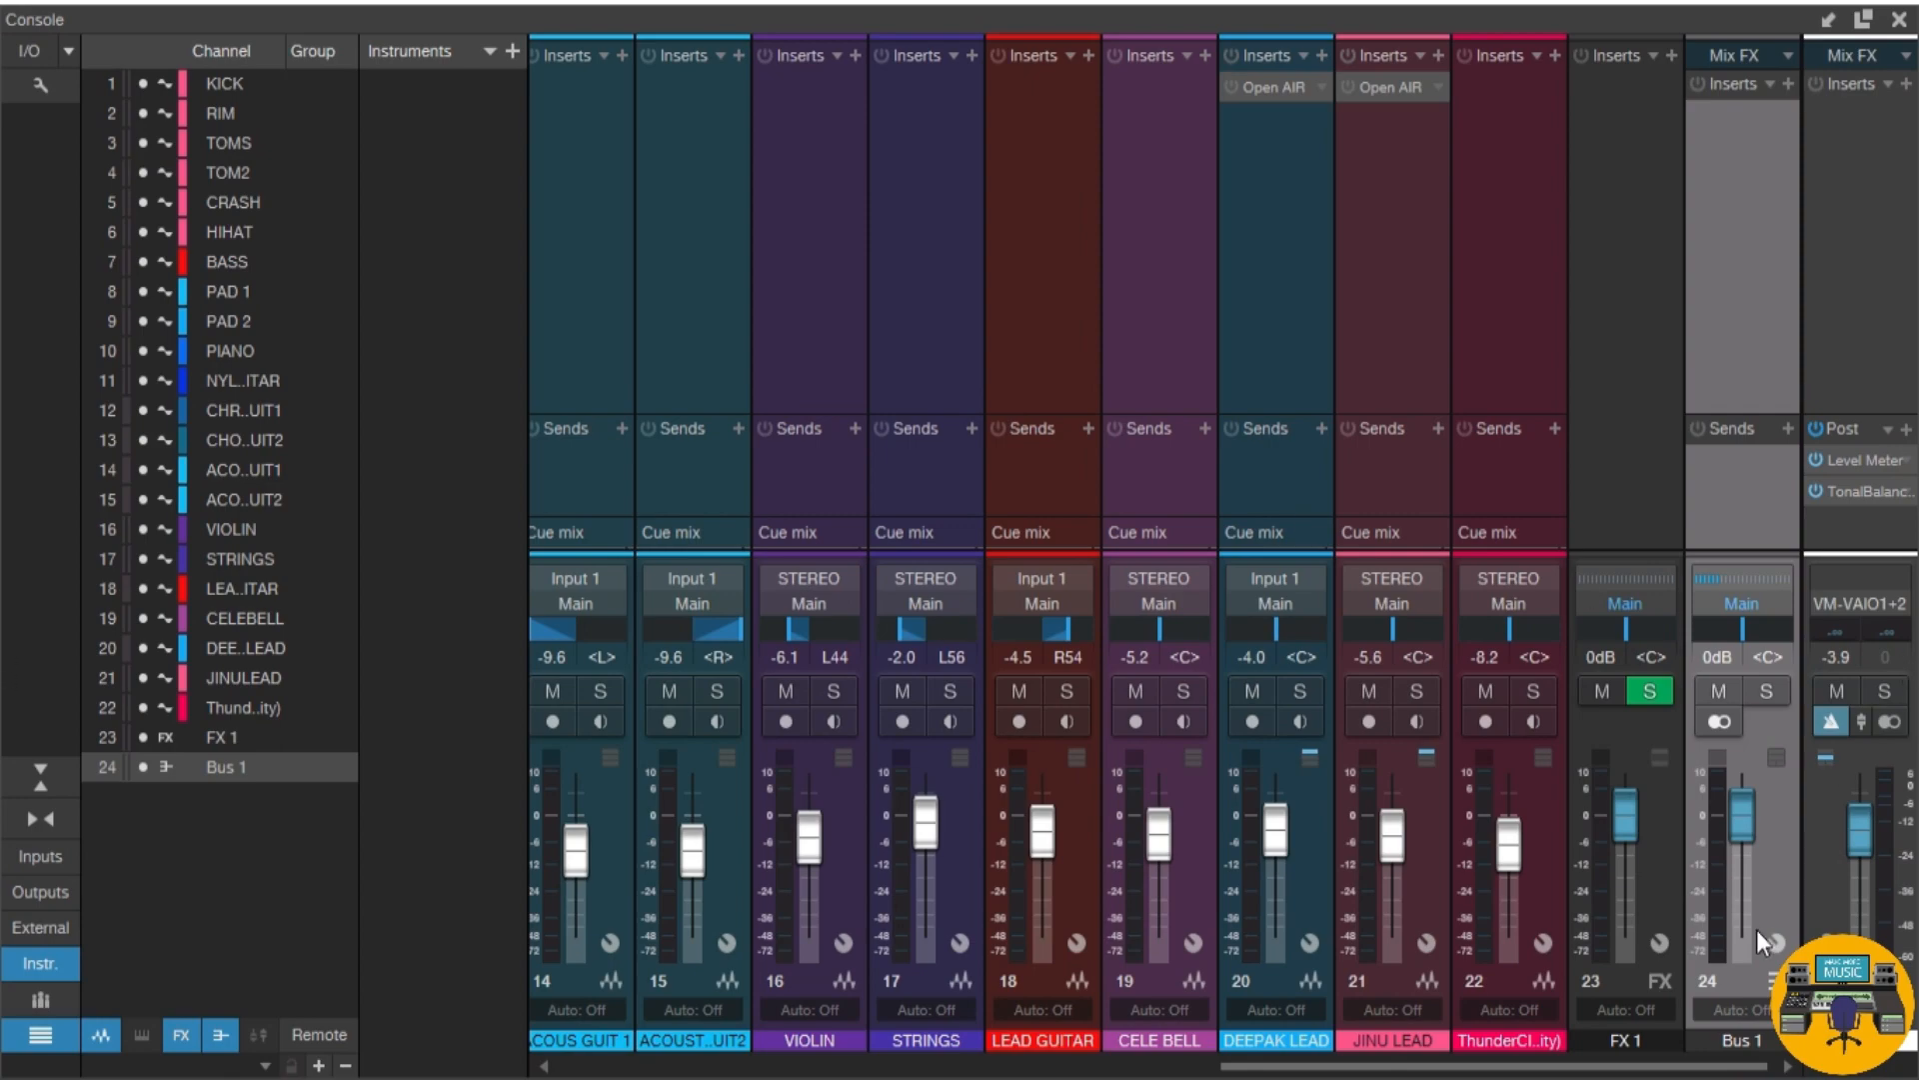
pyautogui.click(1638, 500)
pyautogui.rightClick(1637, 500)
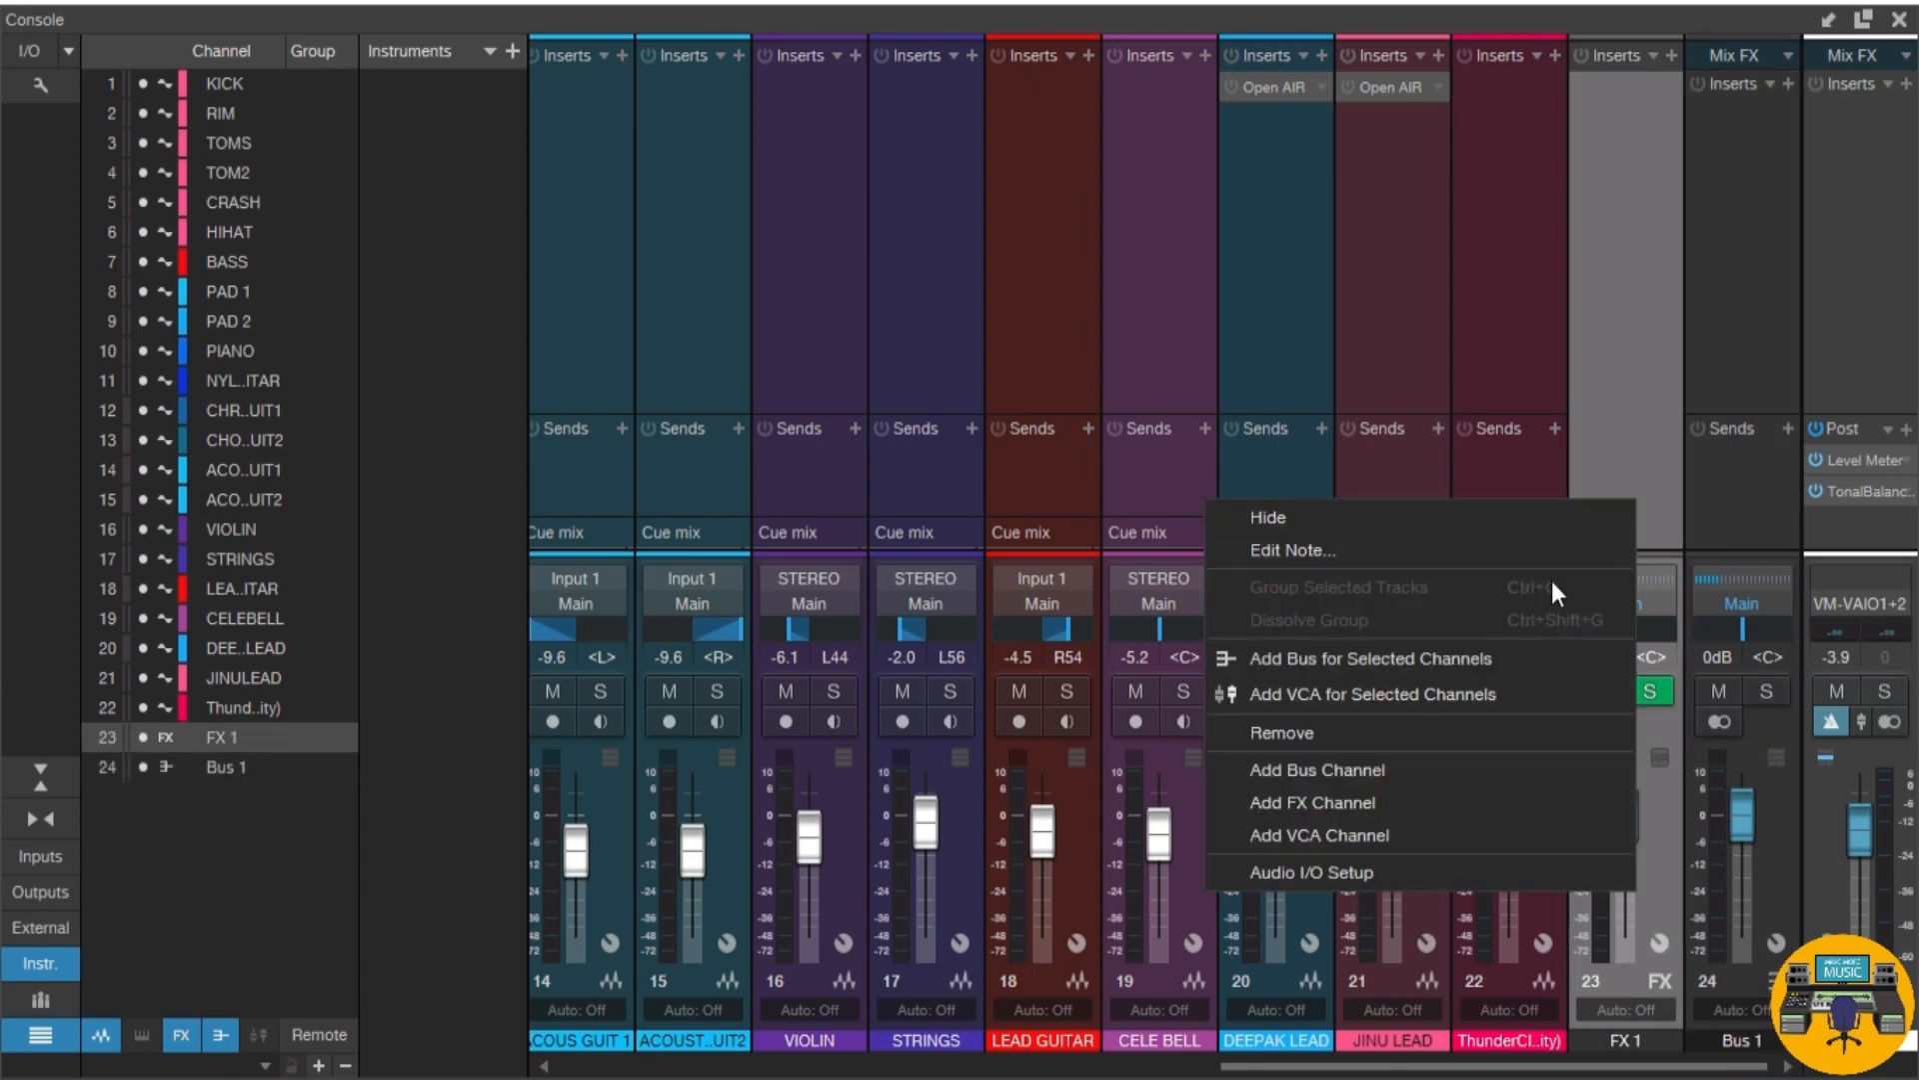
pyautogui.click(1437, 729)
# Step: Rename the Bus 1 channel as drums
pyautogui.doubleClick(1767, 1042)
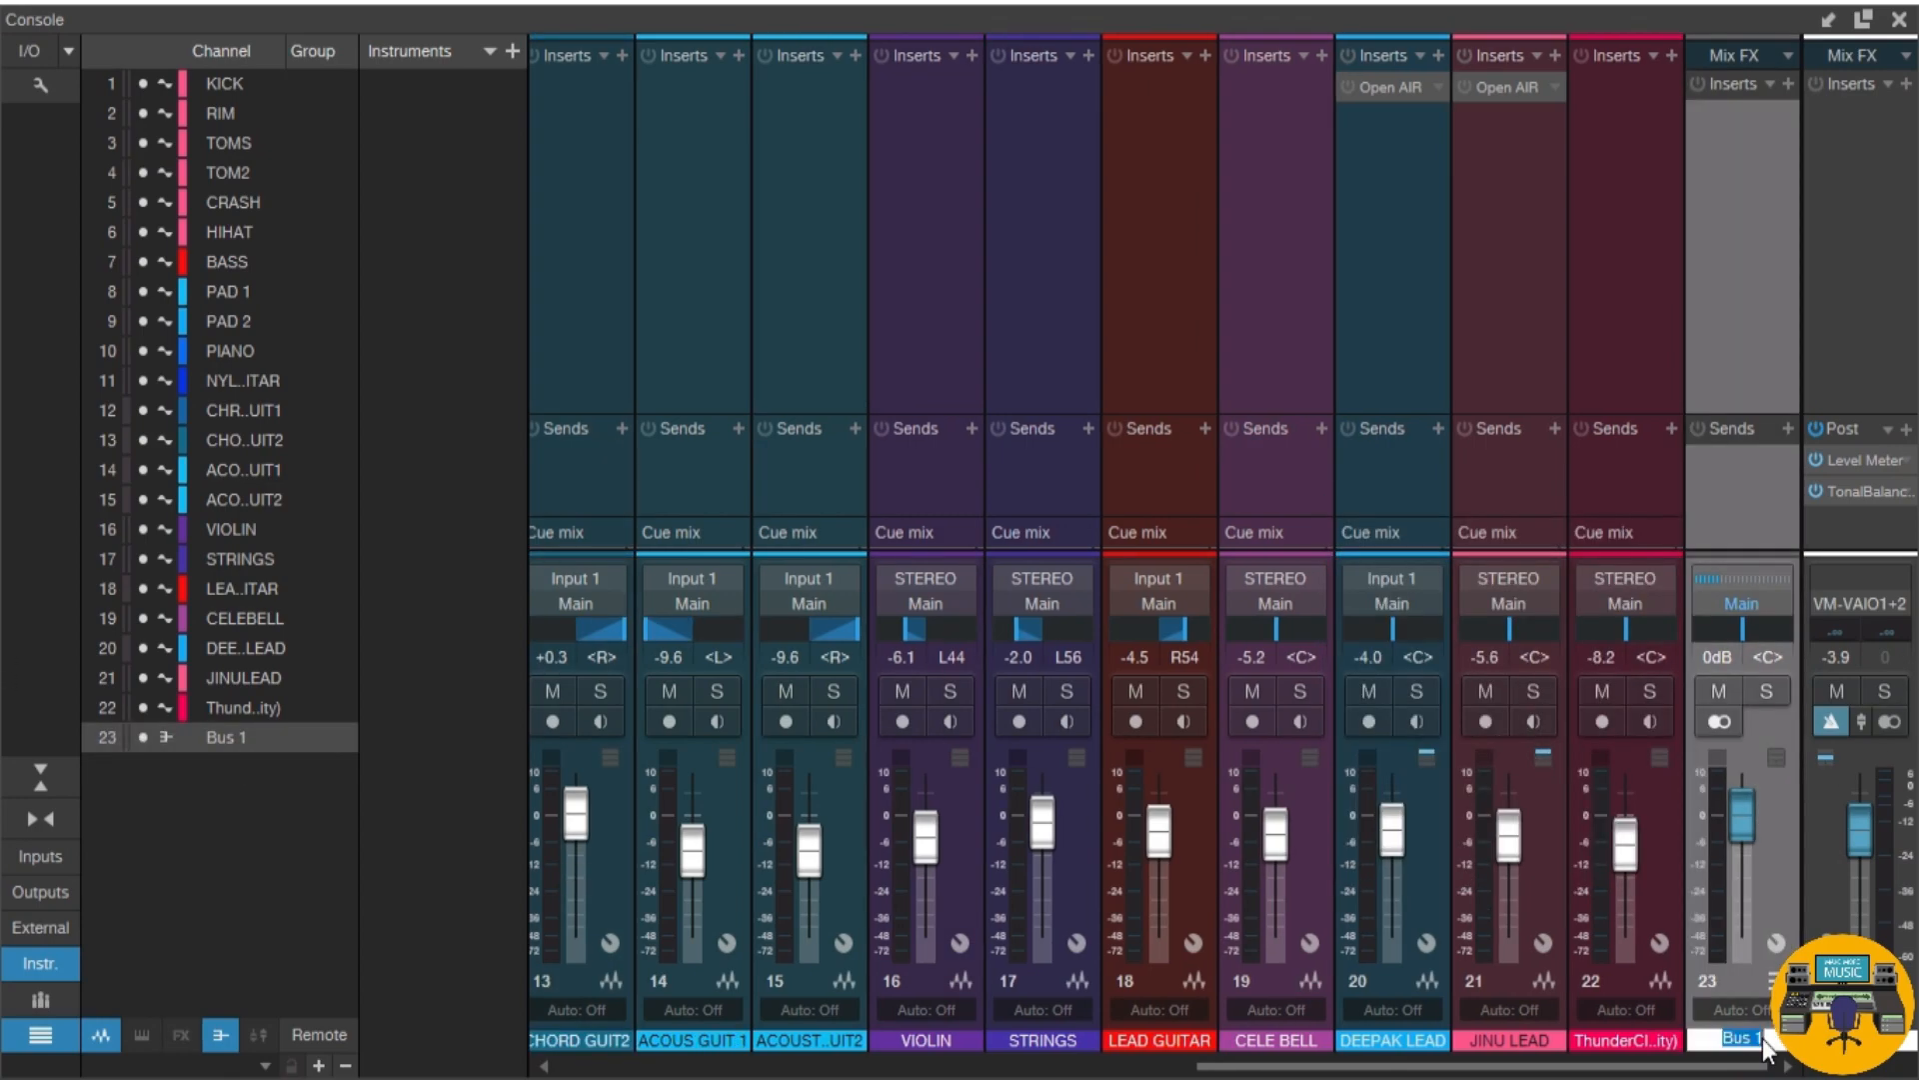
pyautogui.write('drums')
pyautogui.click(1702, 320)
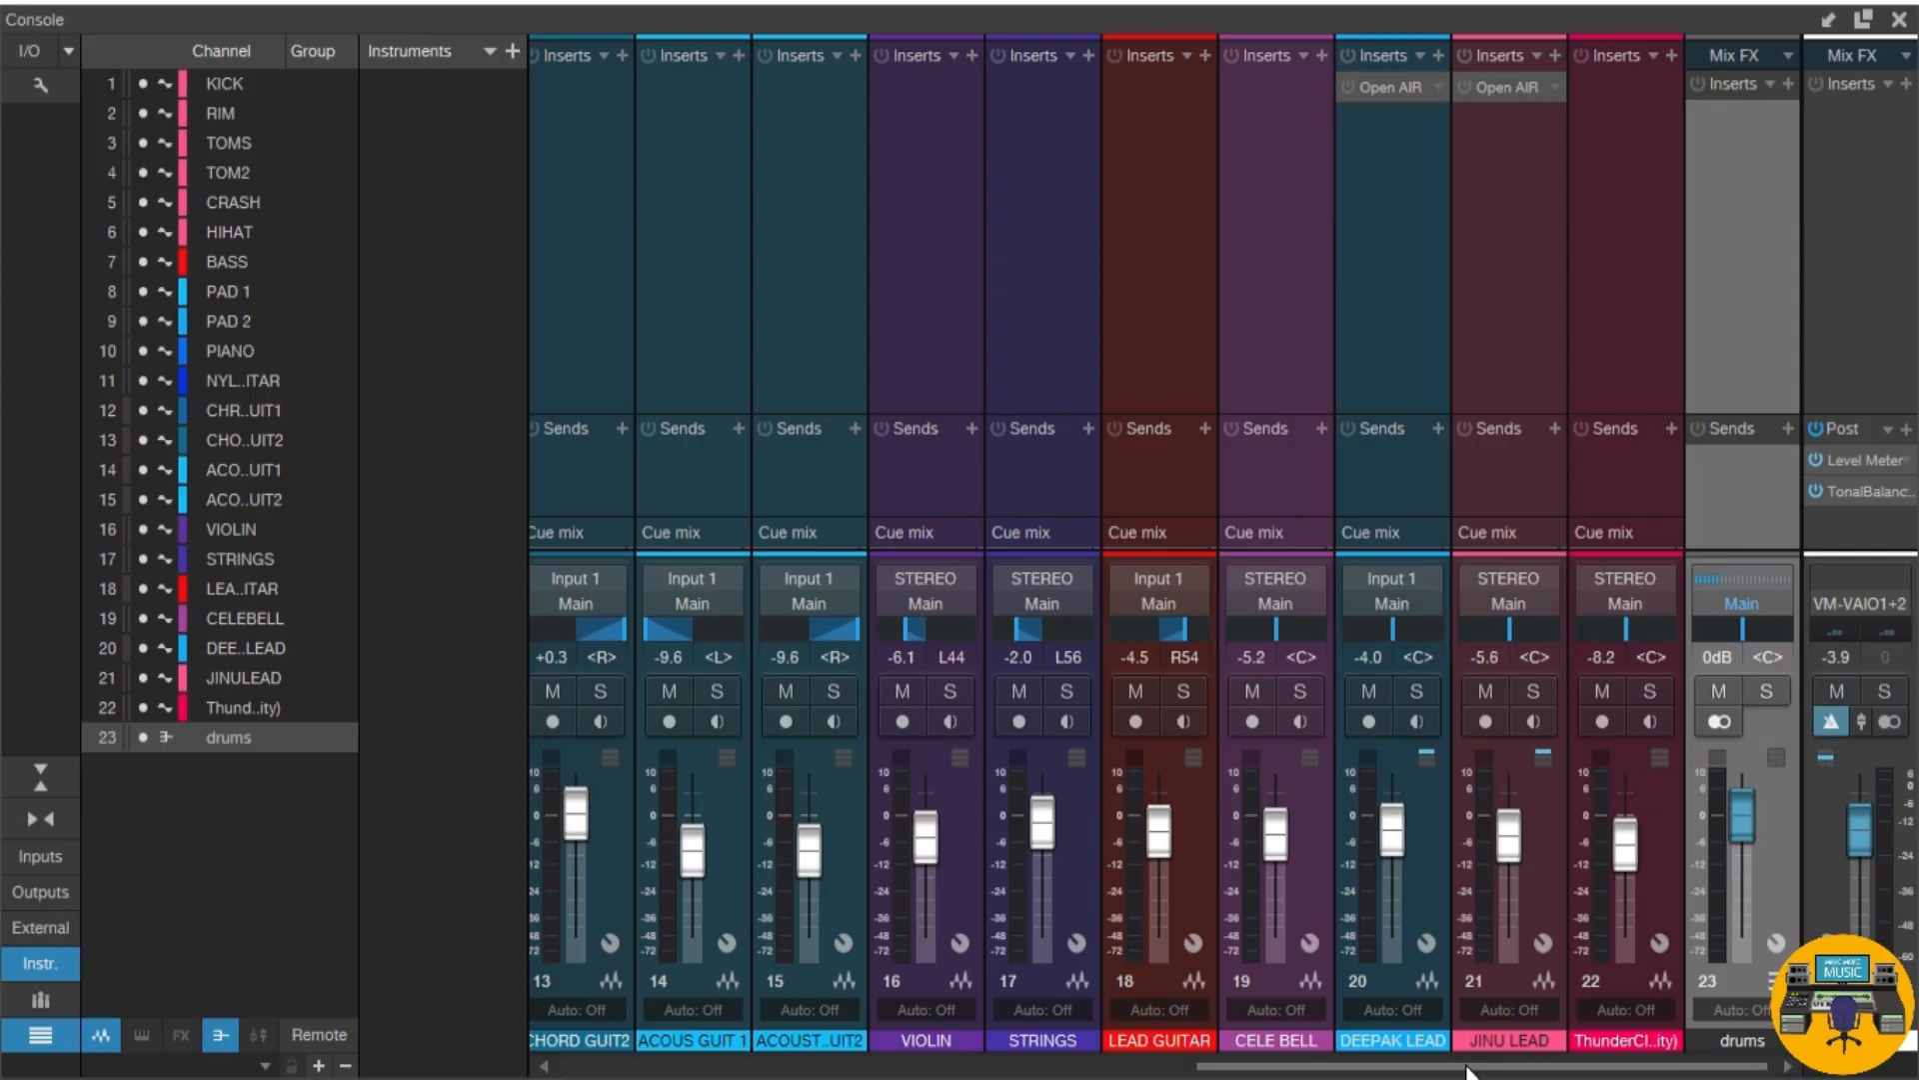
# Step: Compare the output routing of the KICK to HIHAT channels with the BASS channel and the drums bus
pyautogui.moveTo(1470, 1066); pyautogui.dragTo(830, 1065)
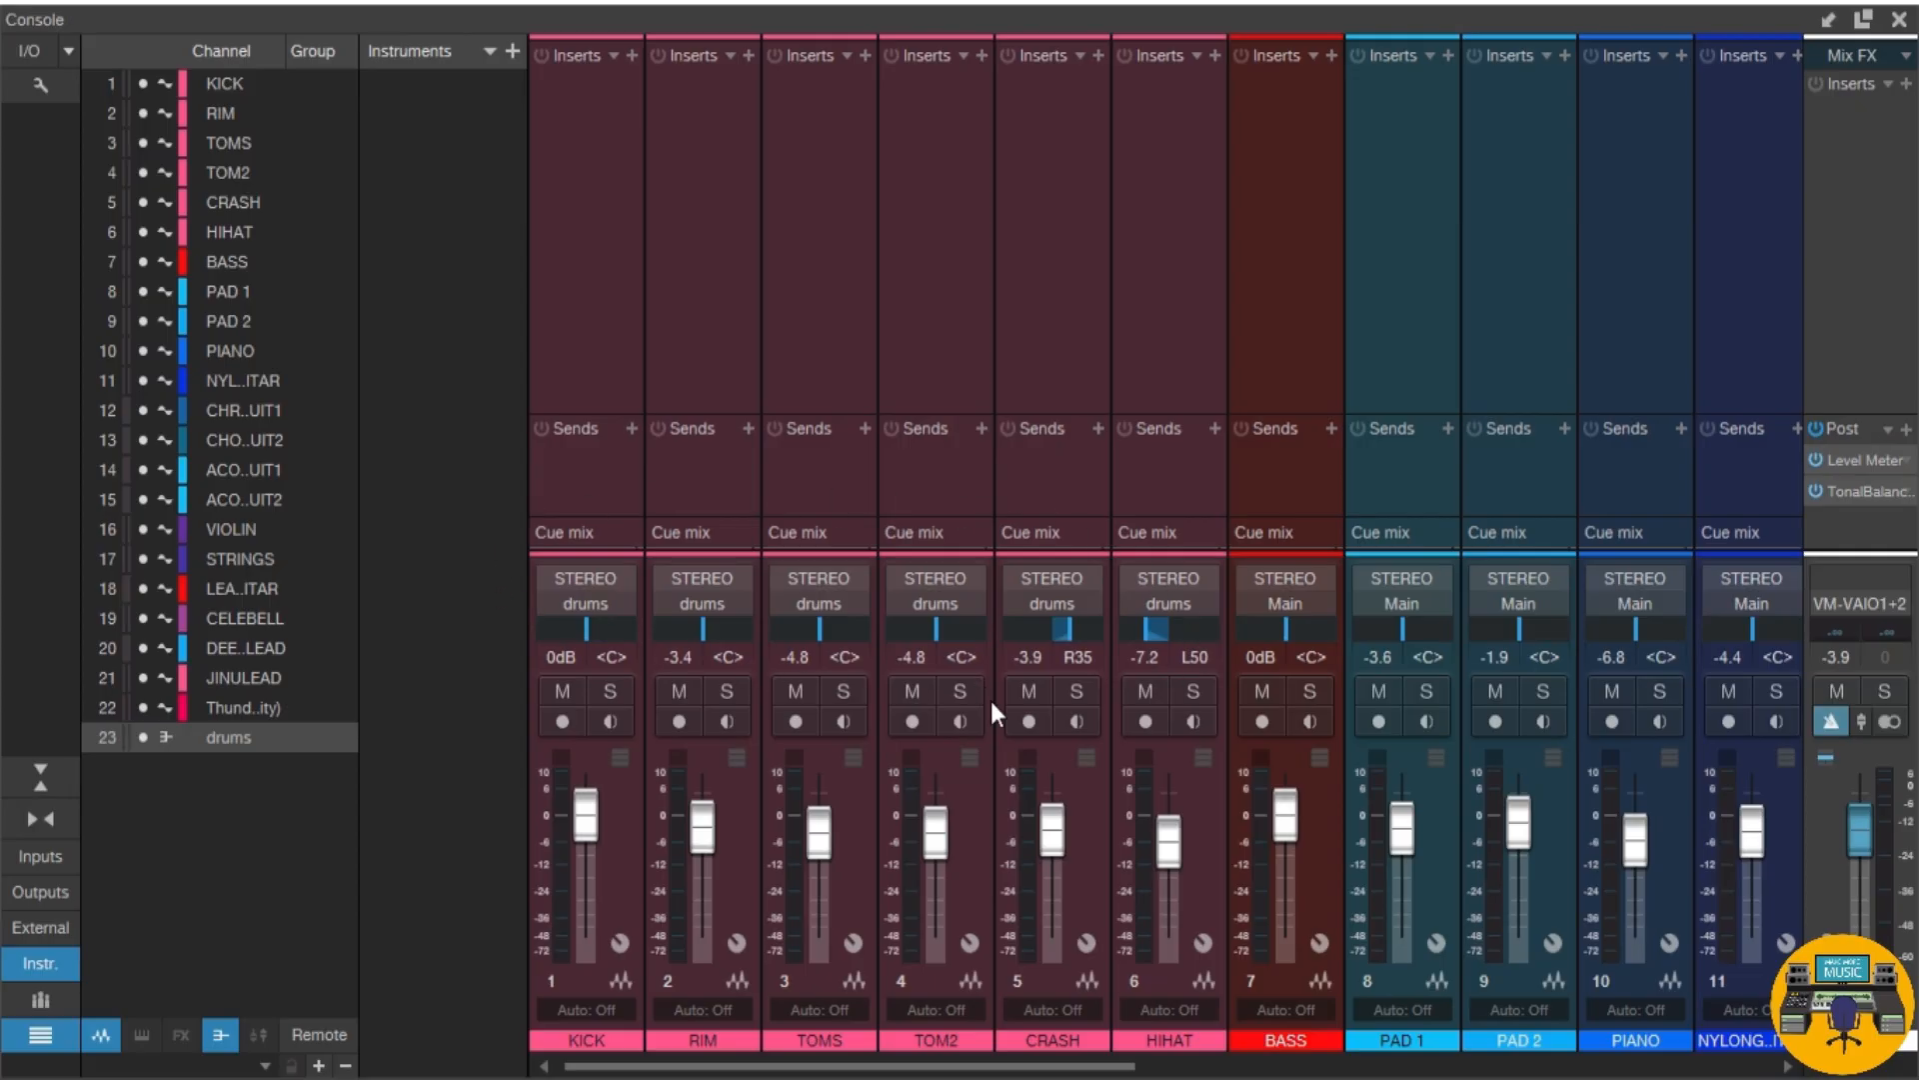
pyautogui.click(1328, 818)
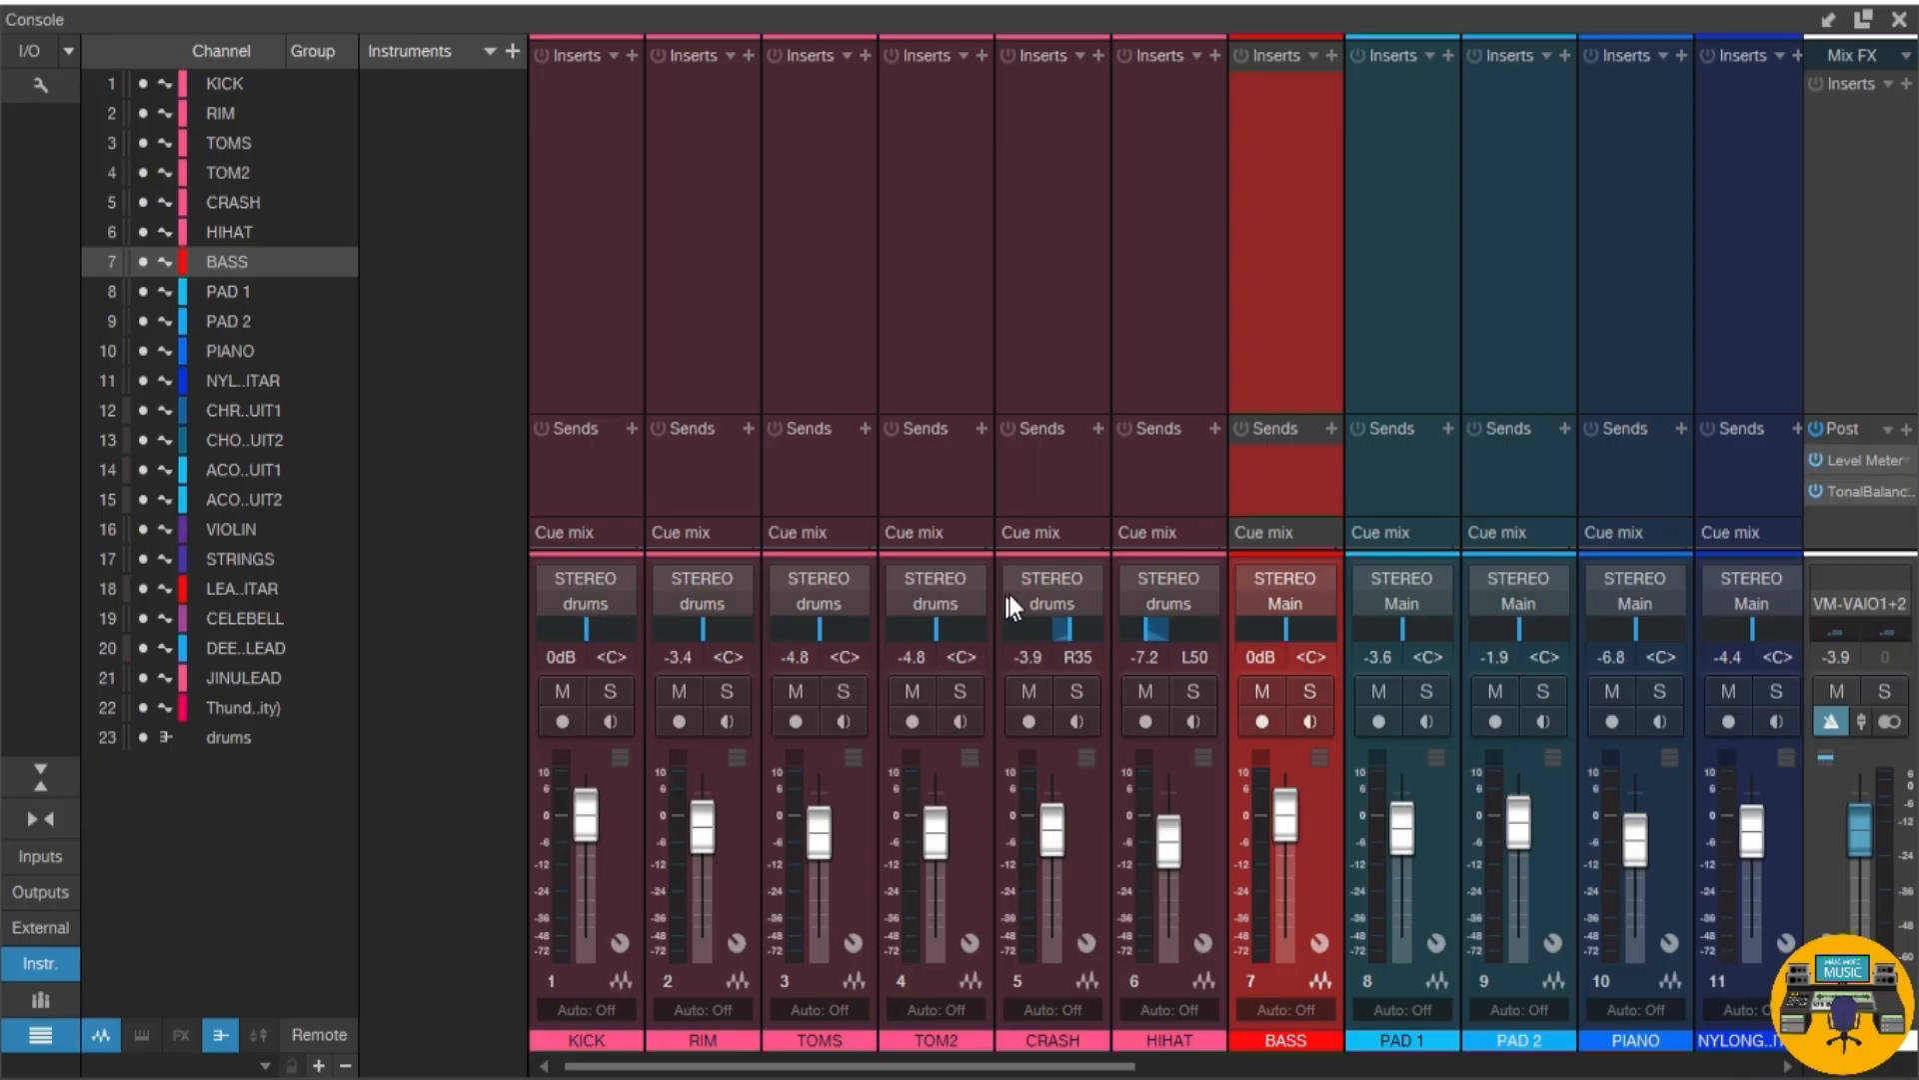
pyautogui.moveTo(1105, 1068); pyautogui.dragTo(1757, 1068)
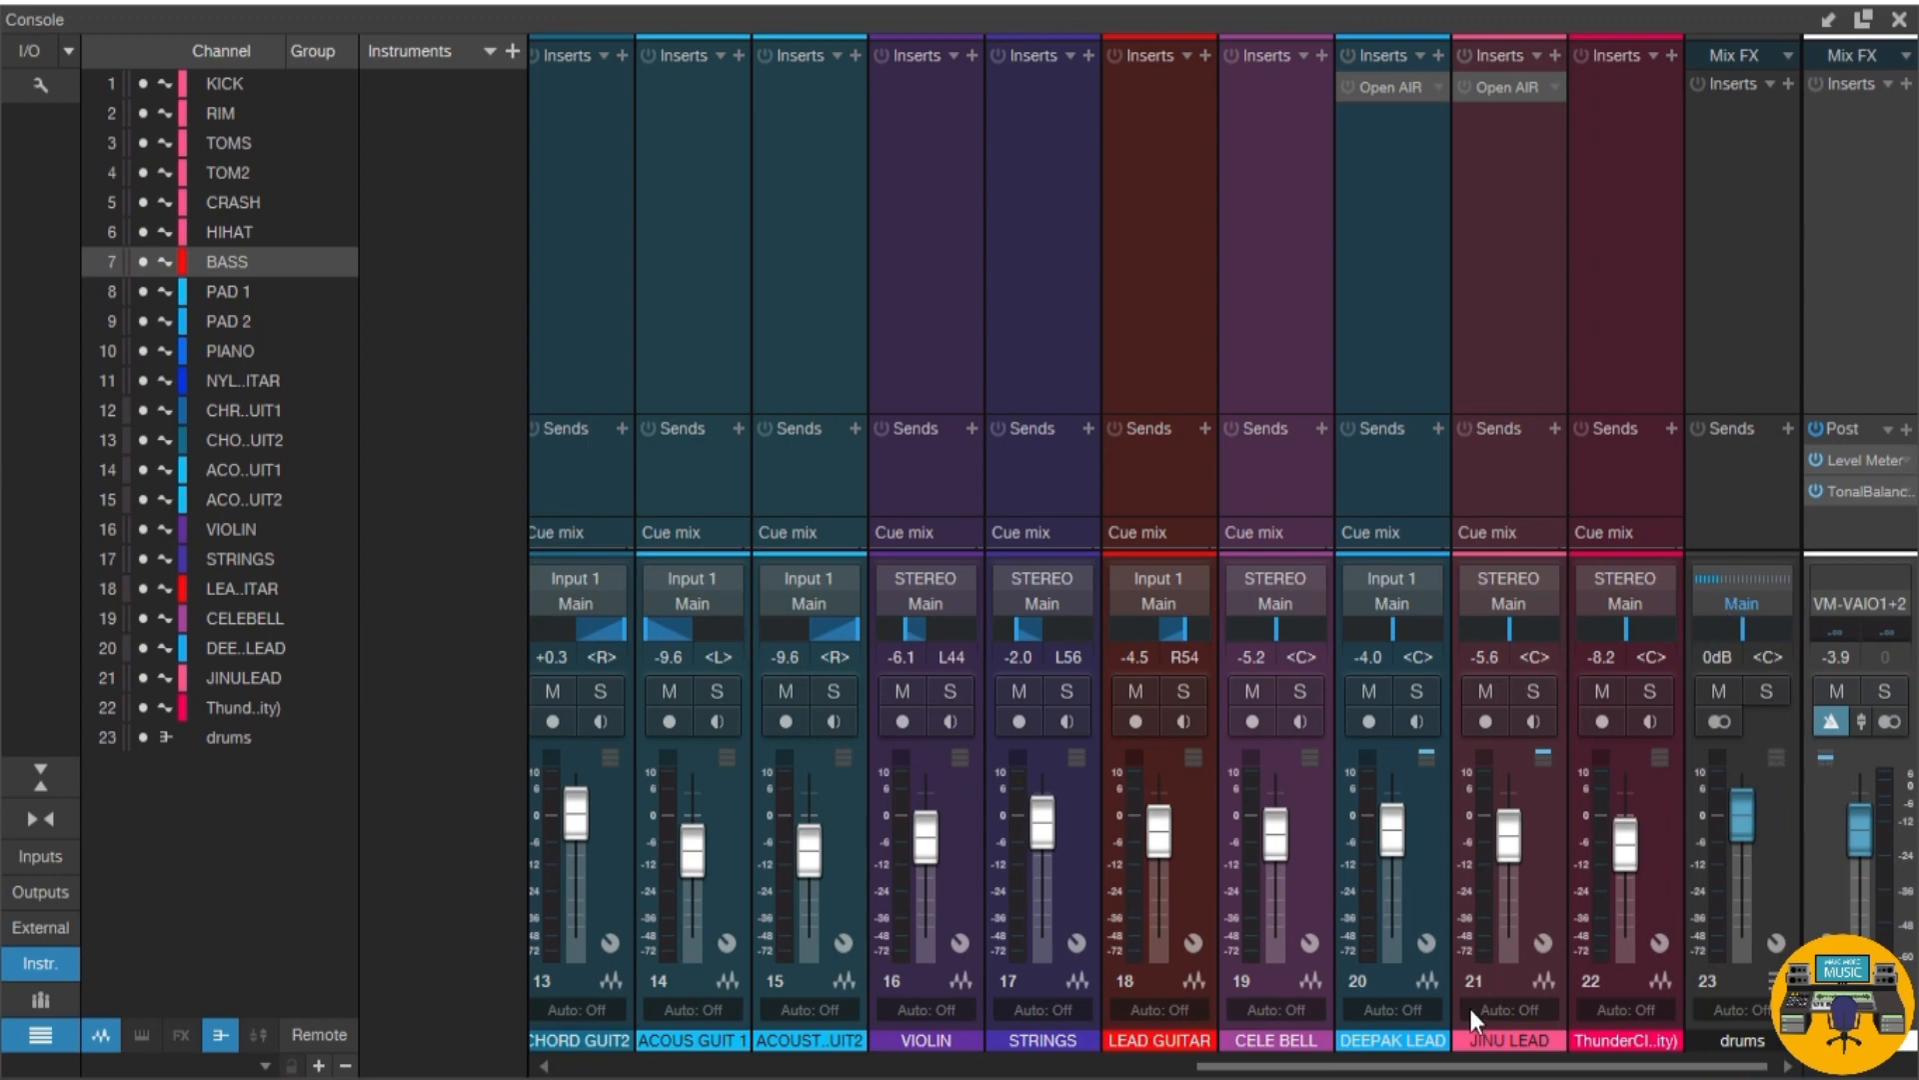
pyautogui.moveTo(1475, 1067); pyautogui.dragTo(810, 1067)
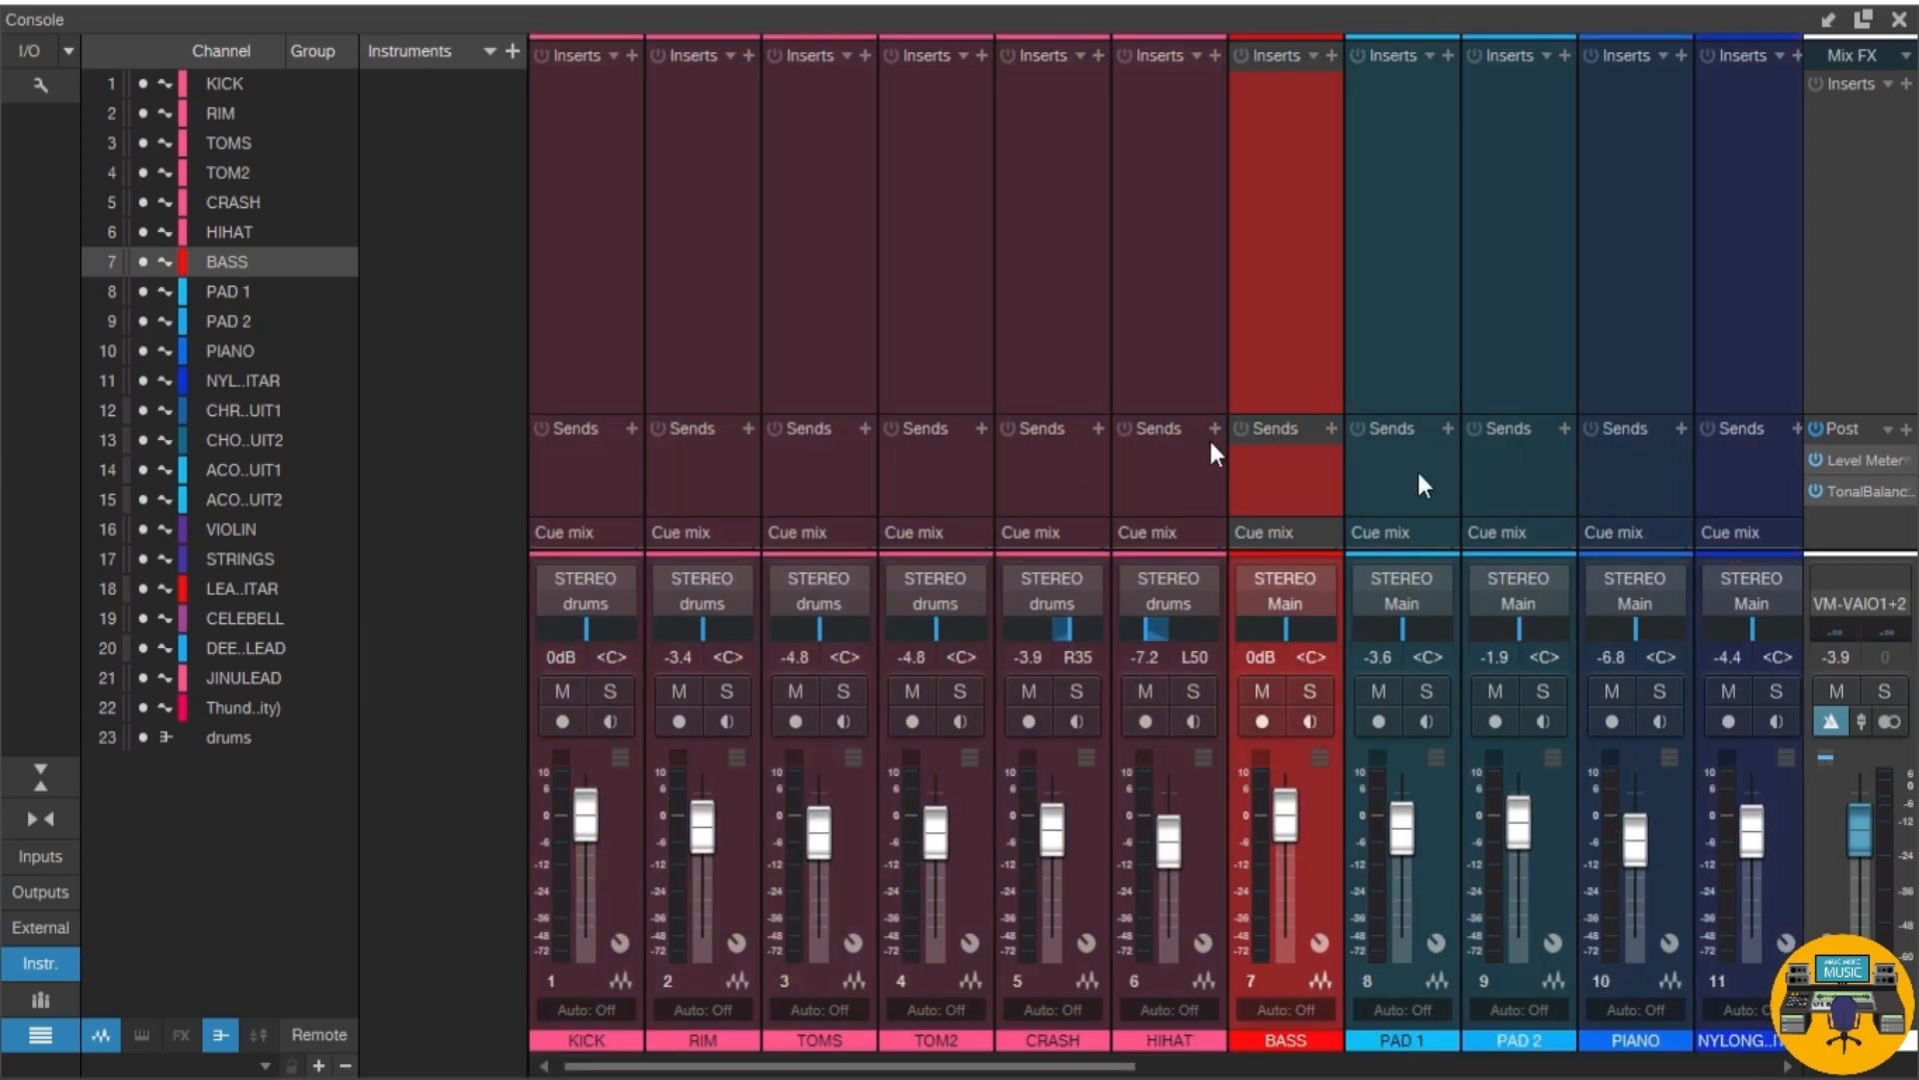
pyautogui.moveTo(1052, 1074); pyautogui.dragTo(1737, 1071)
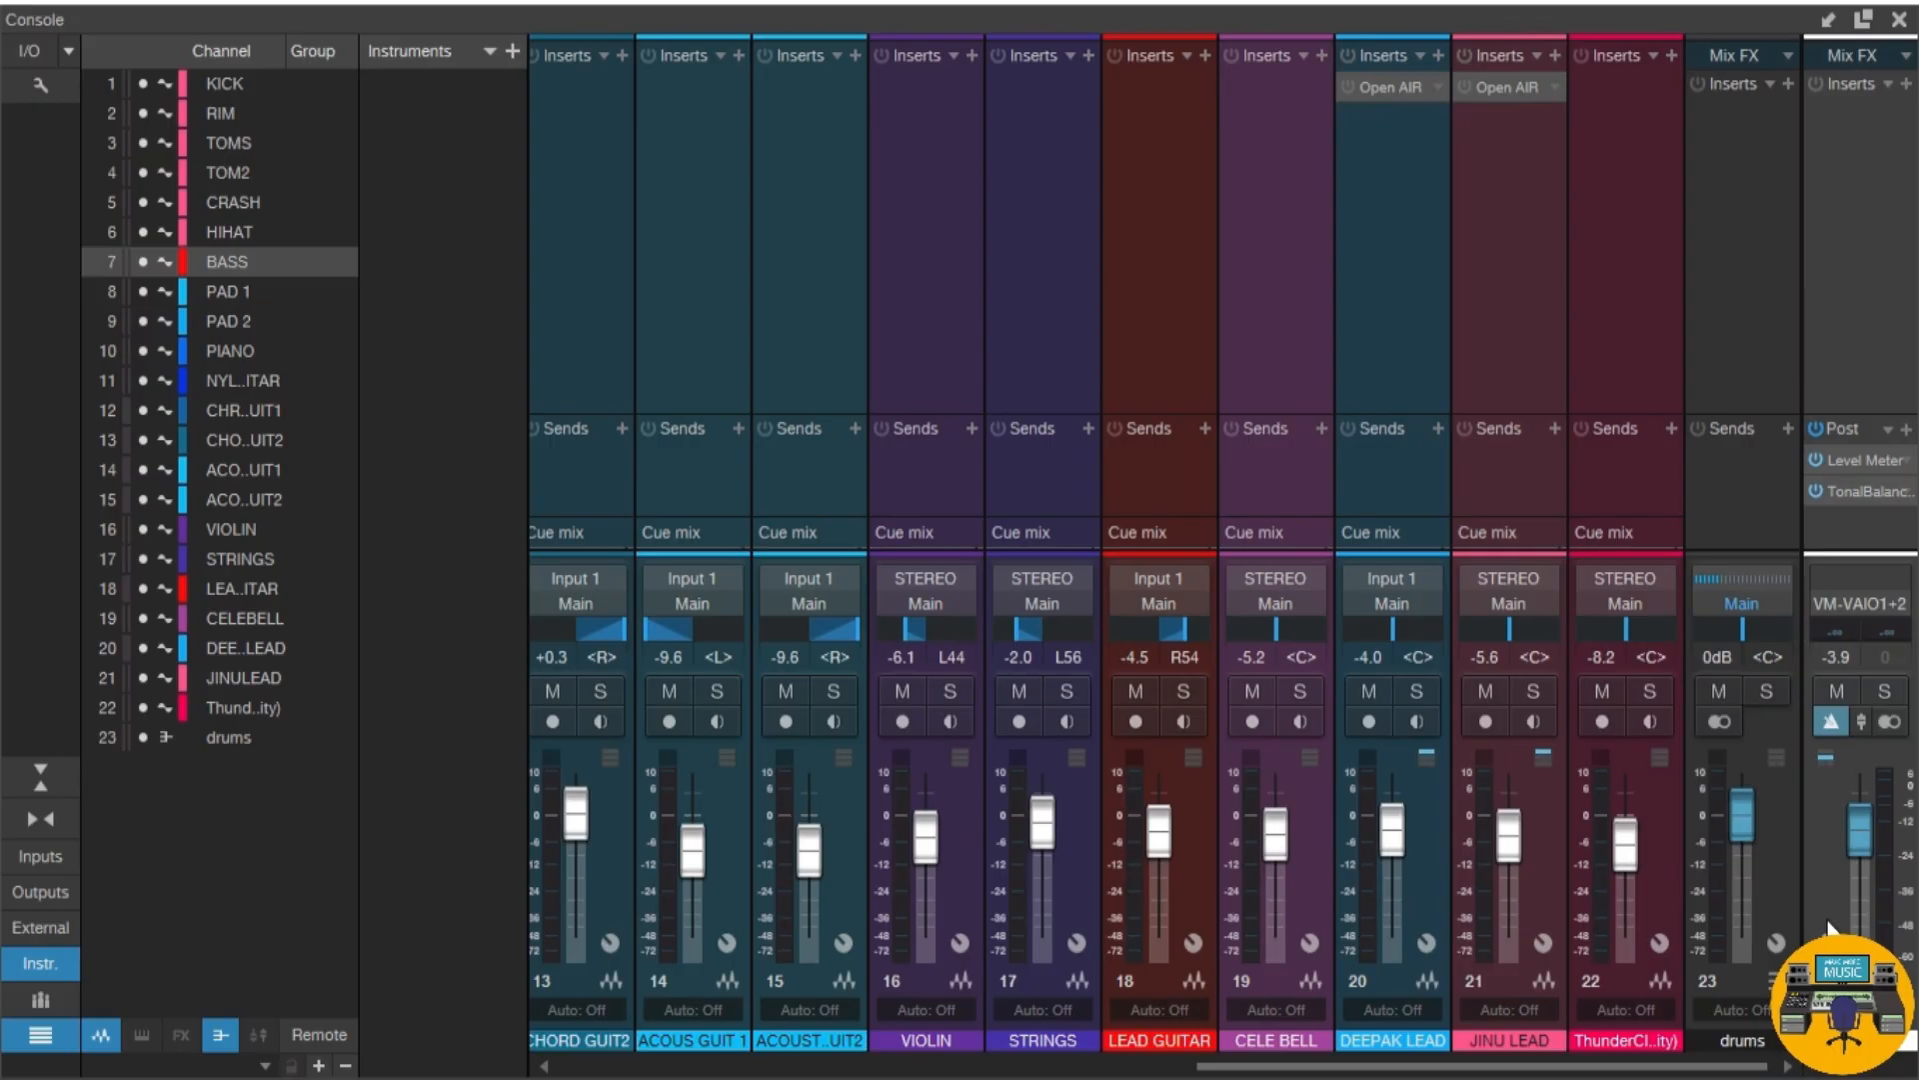
# Step: Solo the drums bus and play the arrangement from about 0:55 to hear only the drum tracks
pyautogui.click(1766, 692)
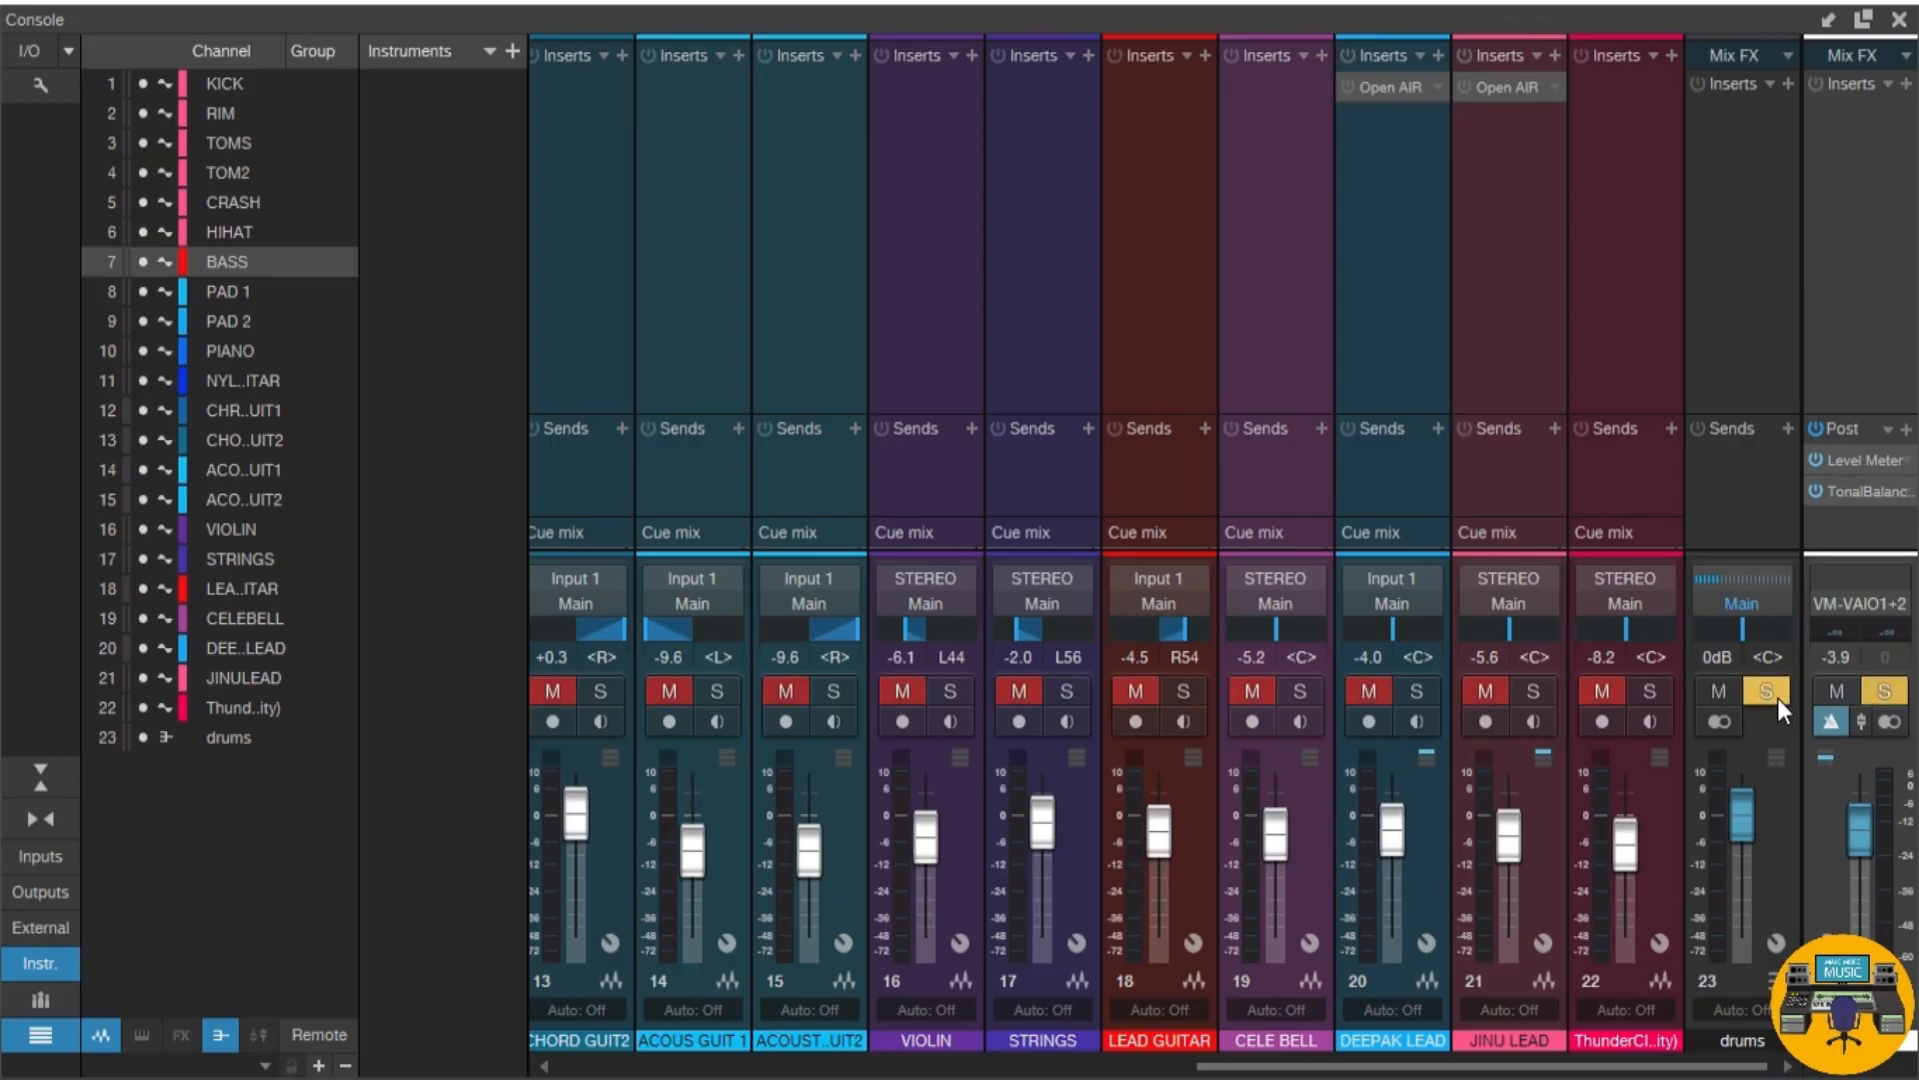
pyautogui.click(1900, 19)
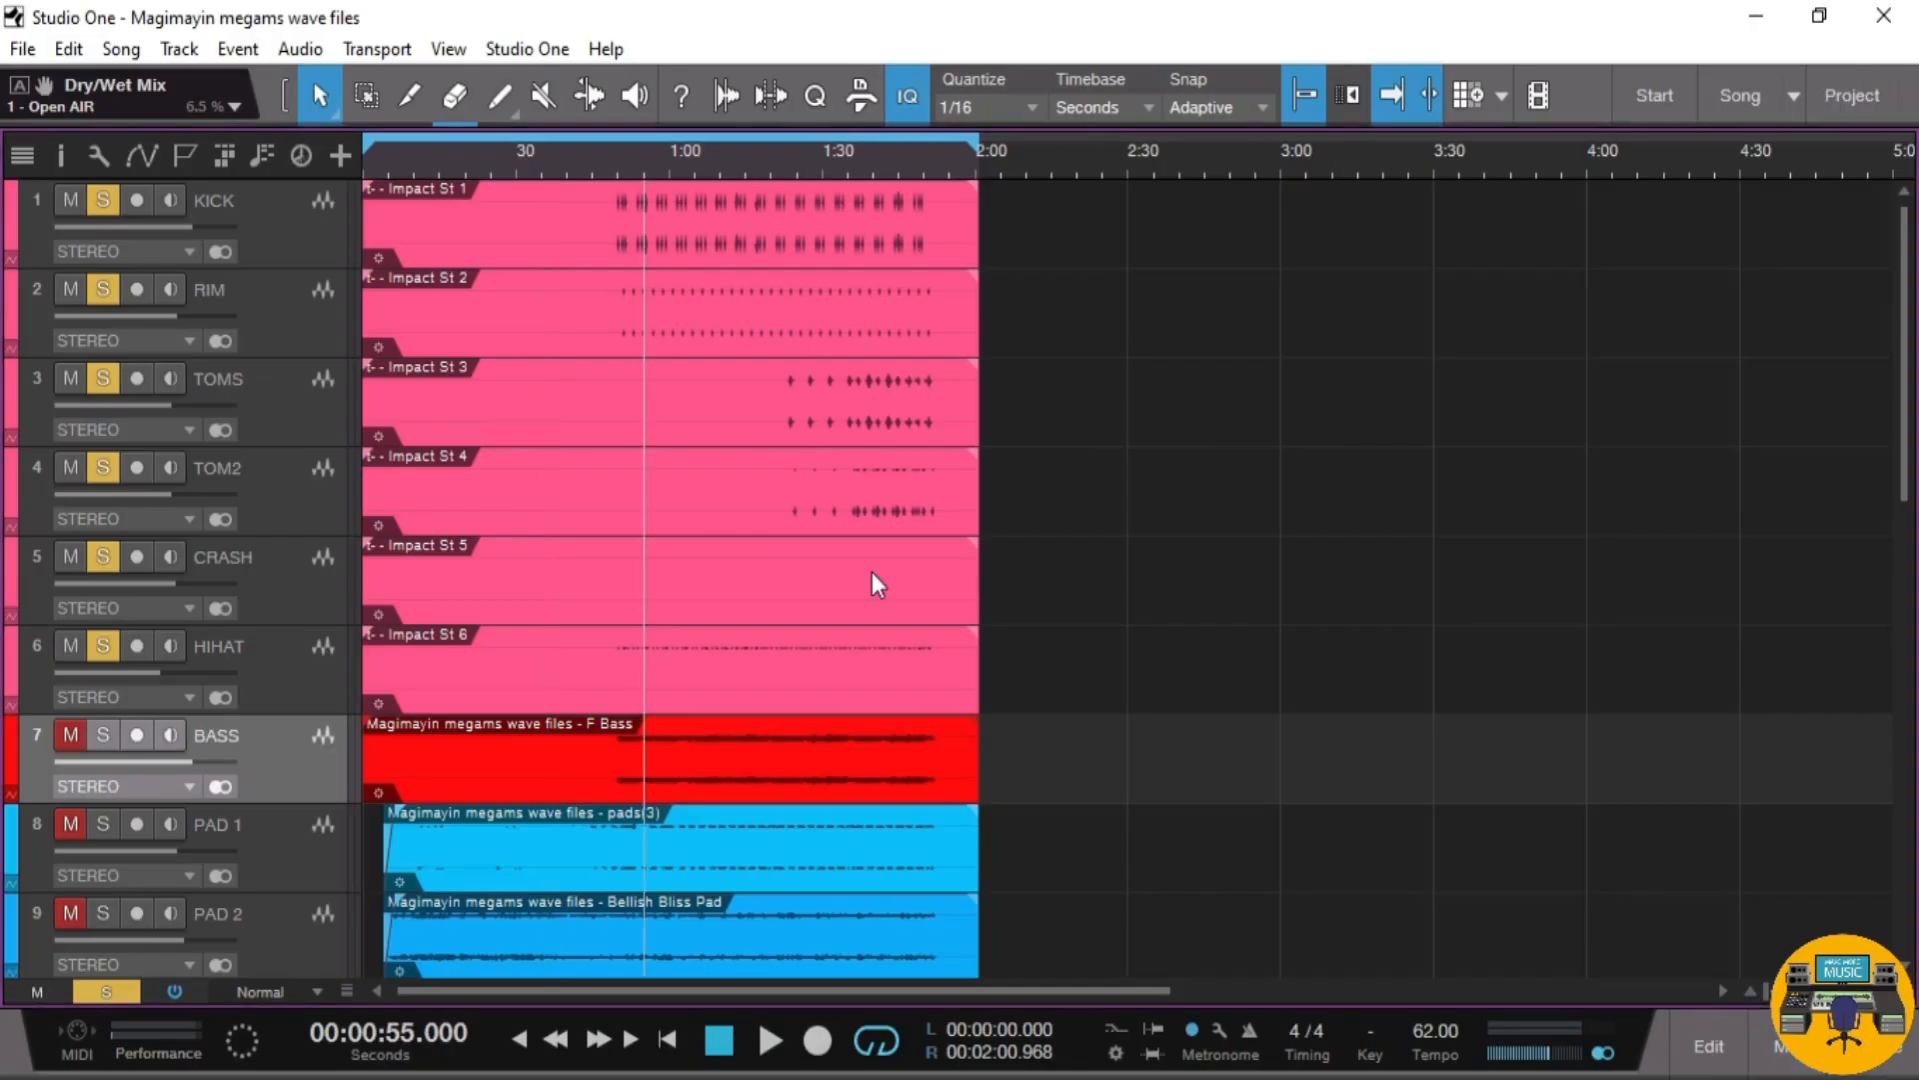
pyautogui.click(645, 165)
pyautogui.press('space')
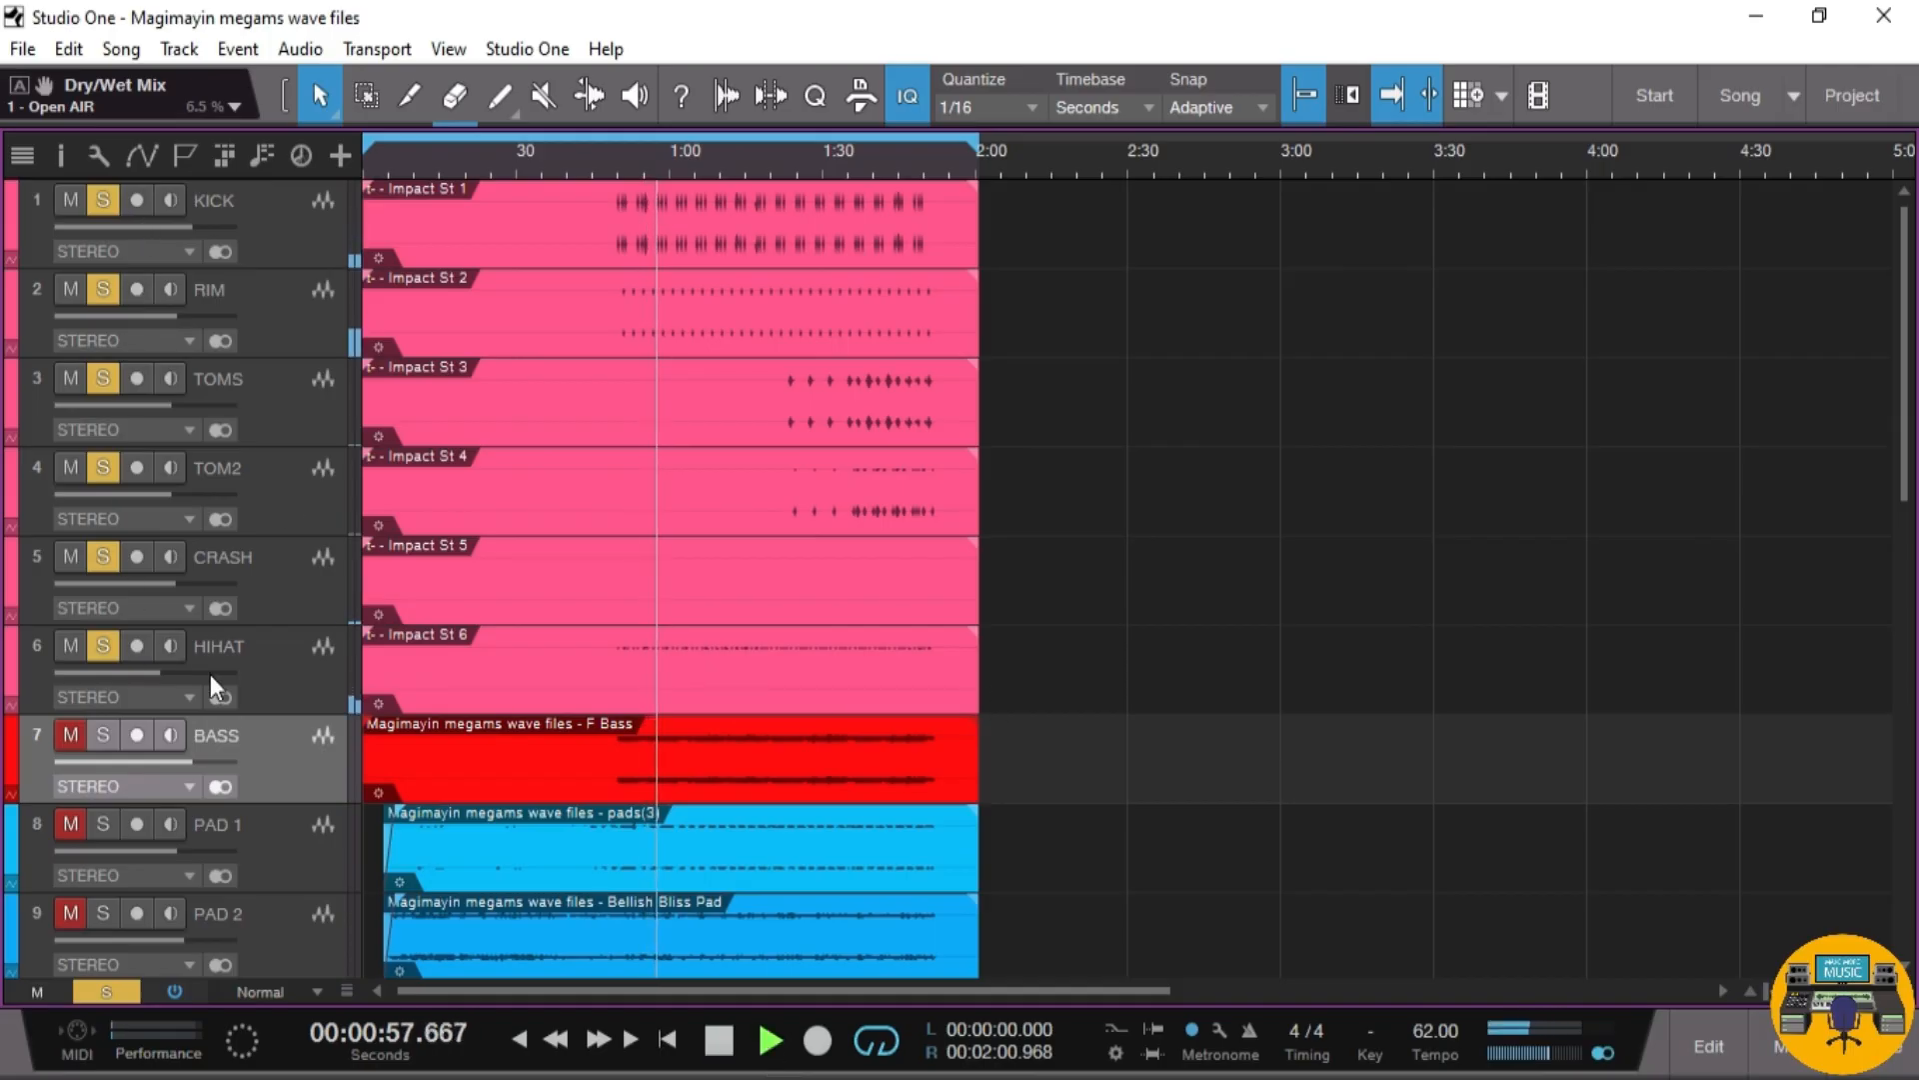
# Step: Mute the drums bus in the console during playback, then stop playback and select the bus channel
pyautogui.scroll(-4, 214, 679)
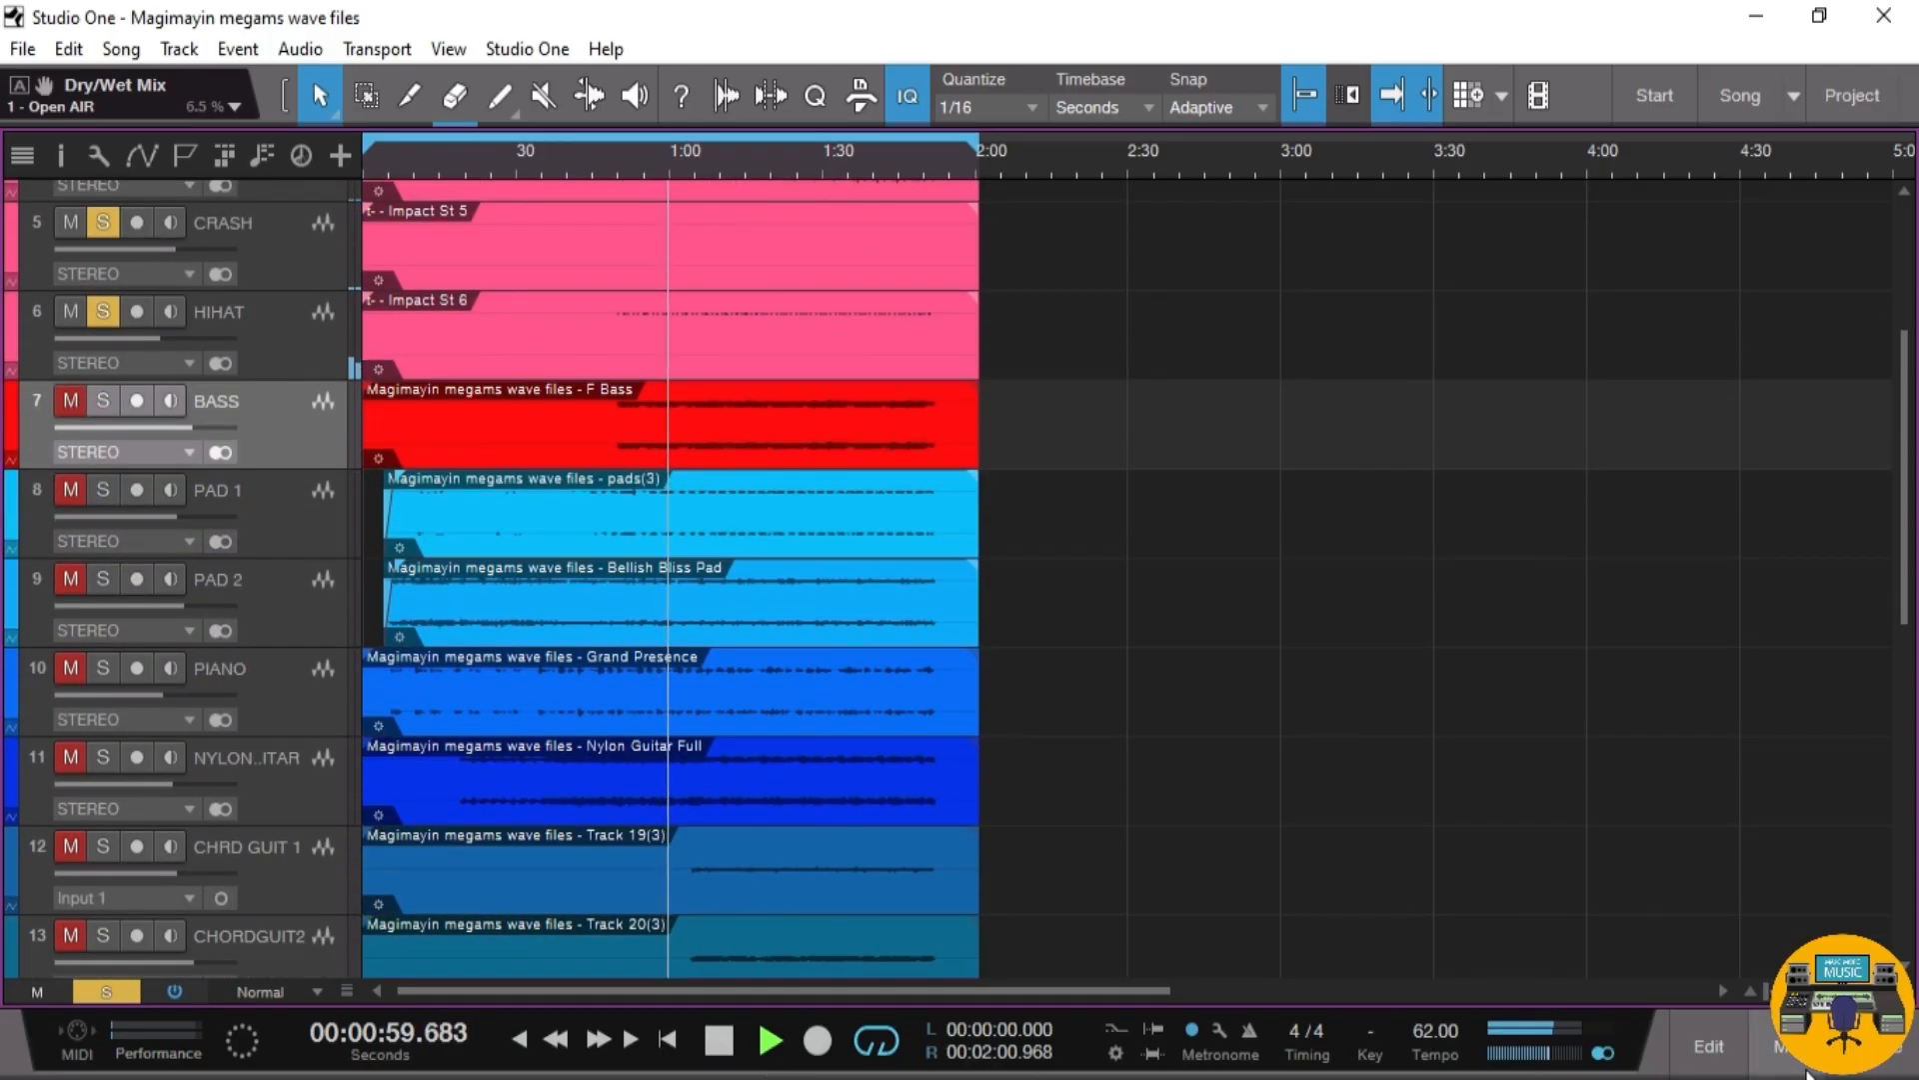
pyautogui.click(1781, 1046)
pyautogui.hscroll(5, 1410, 1072)
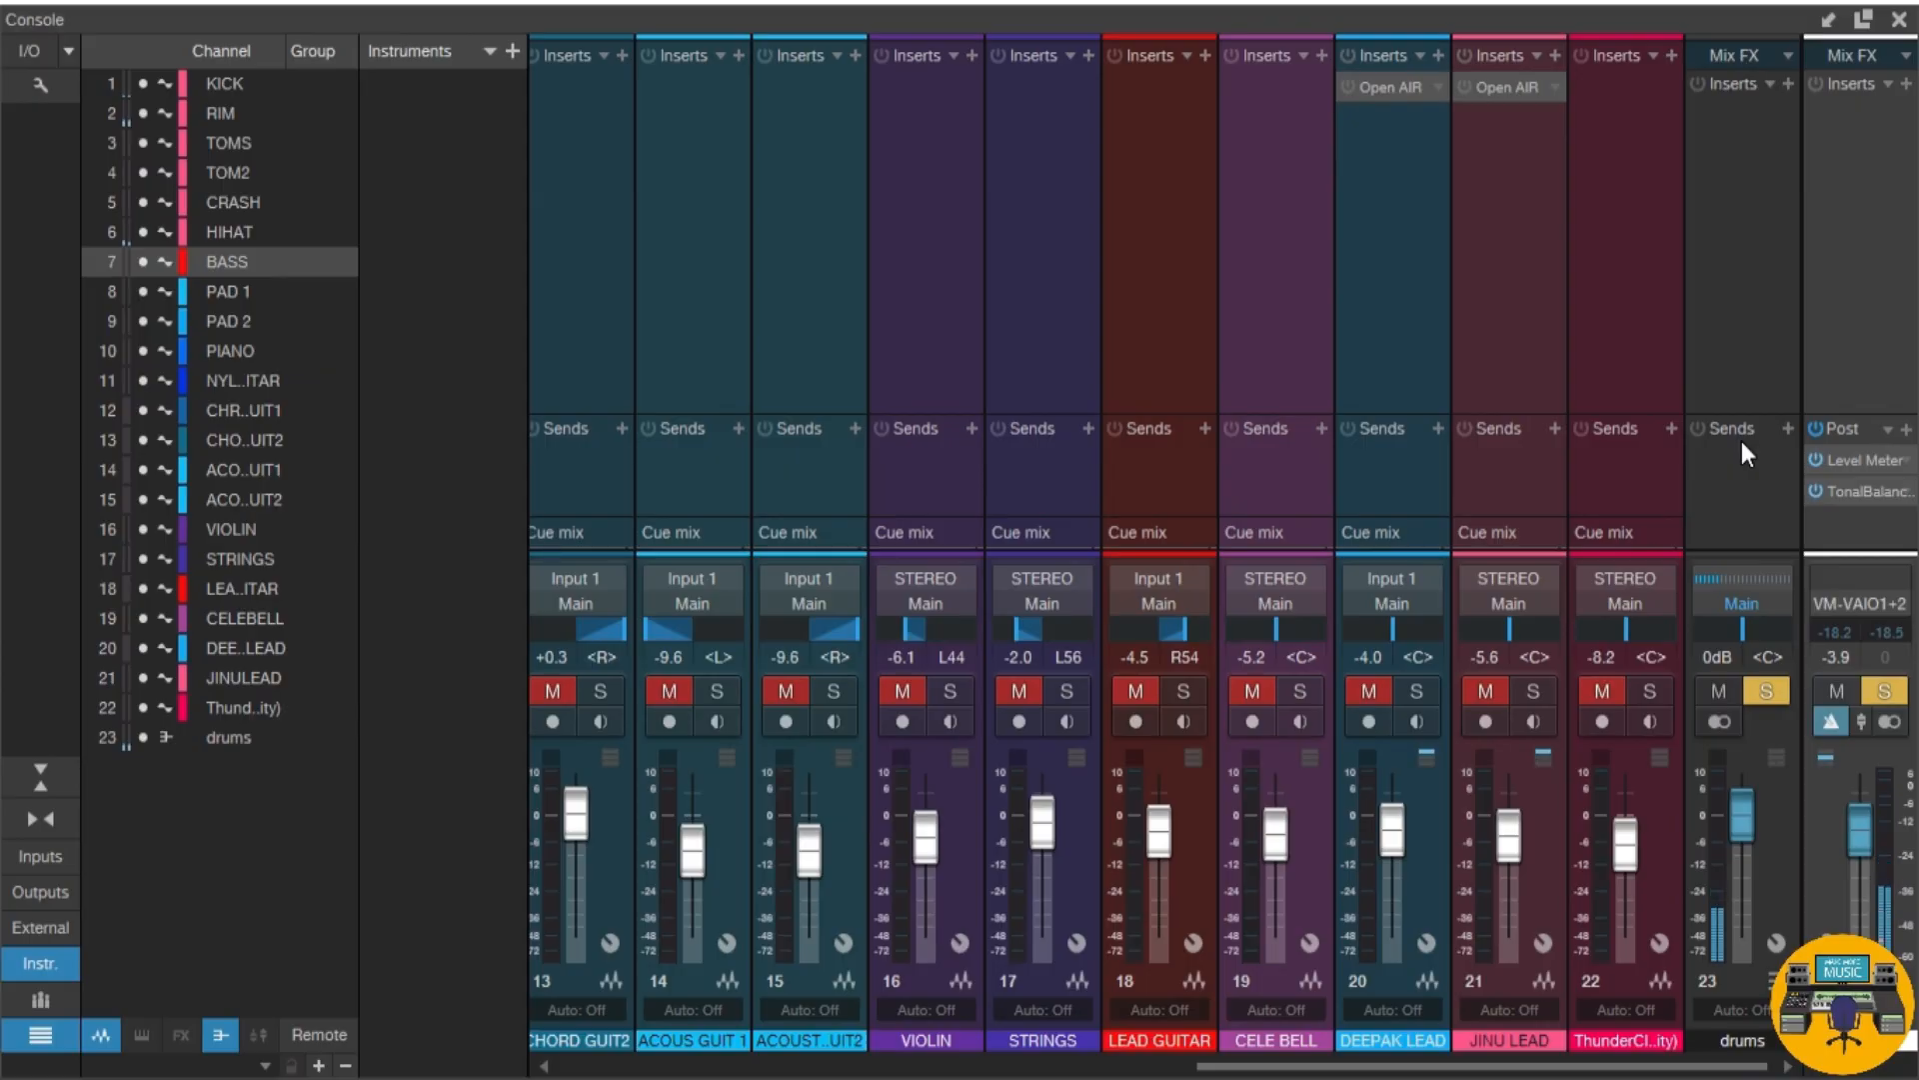
pyautogui.click(1721, 690)
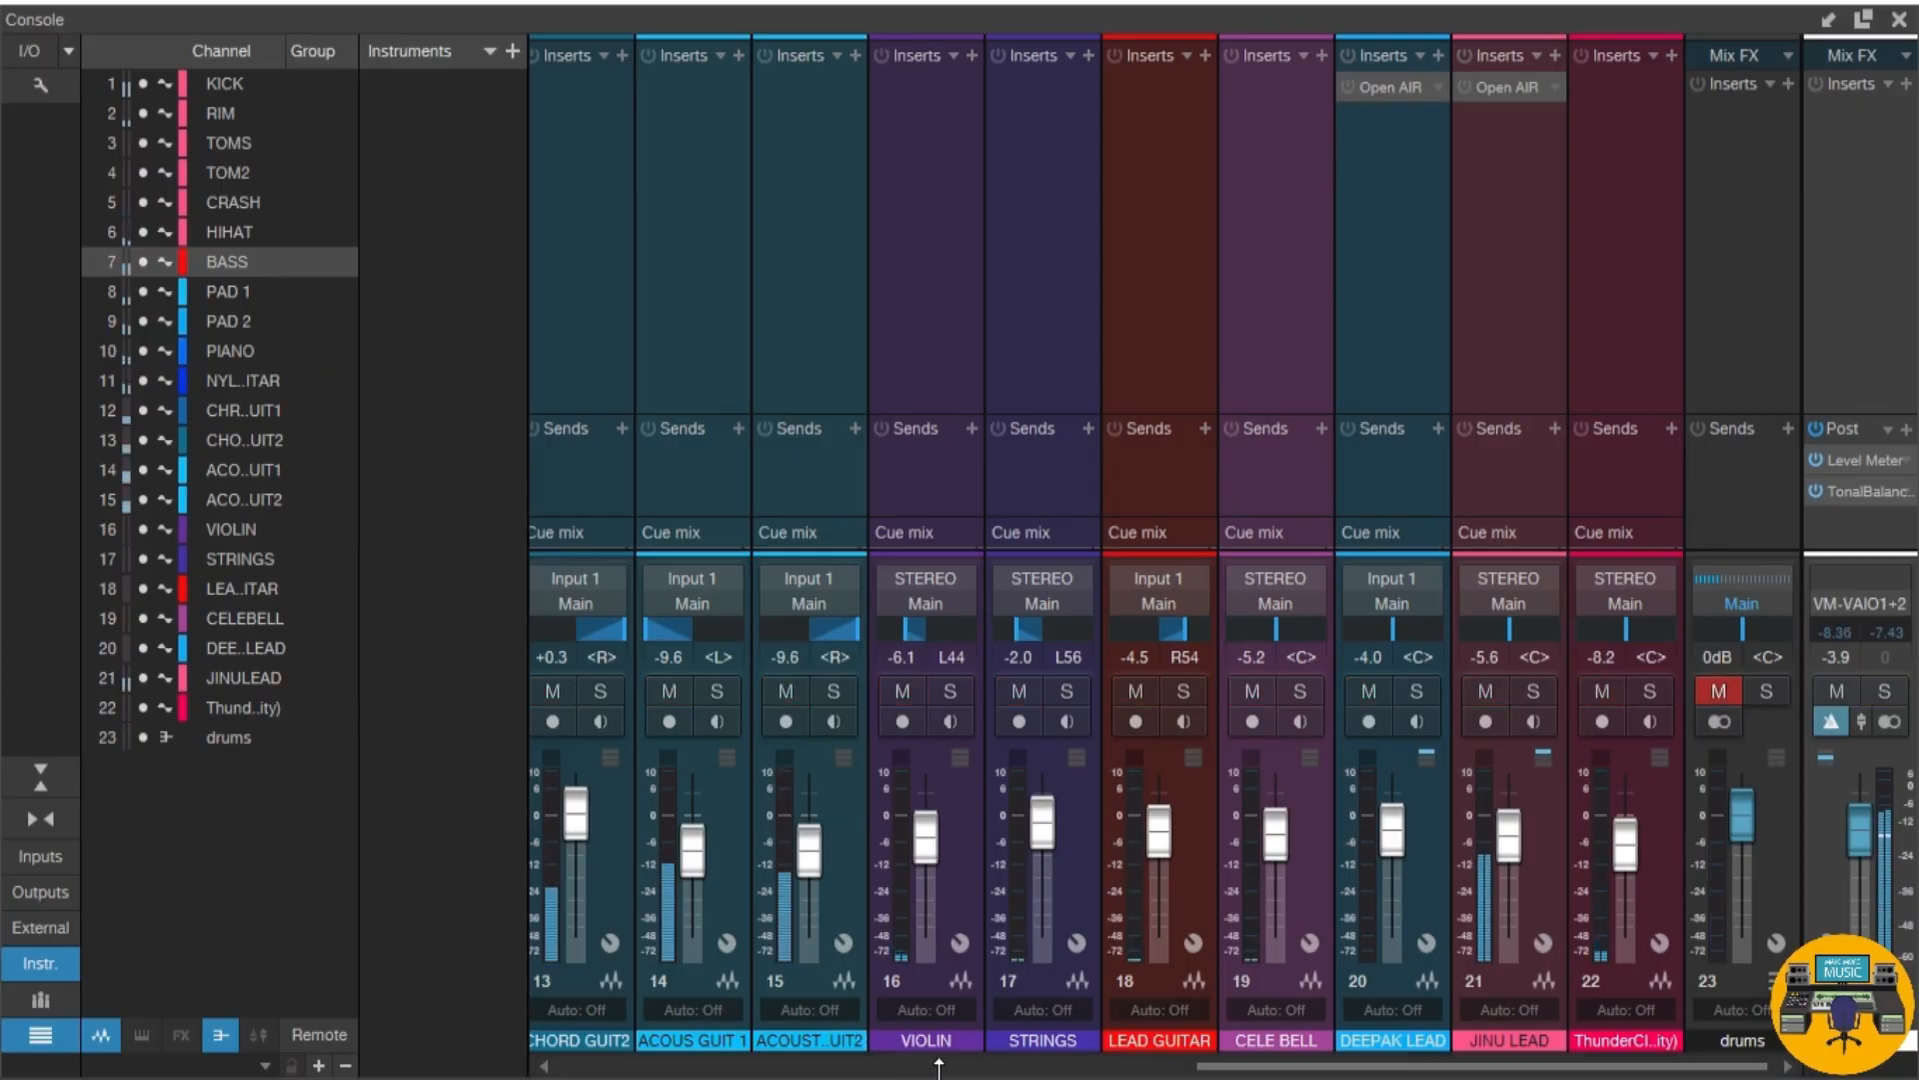
pyautogui.moveTo(1420, 1065); pyautogui.dragTo(1678, 1068)
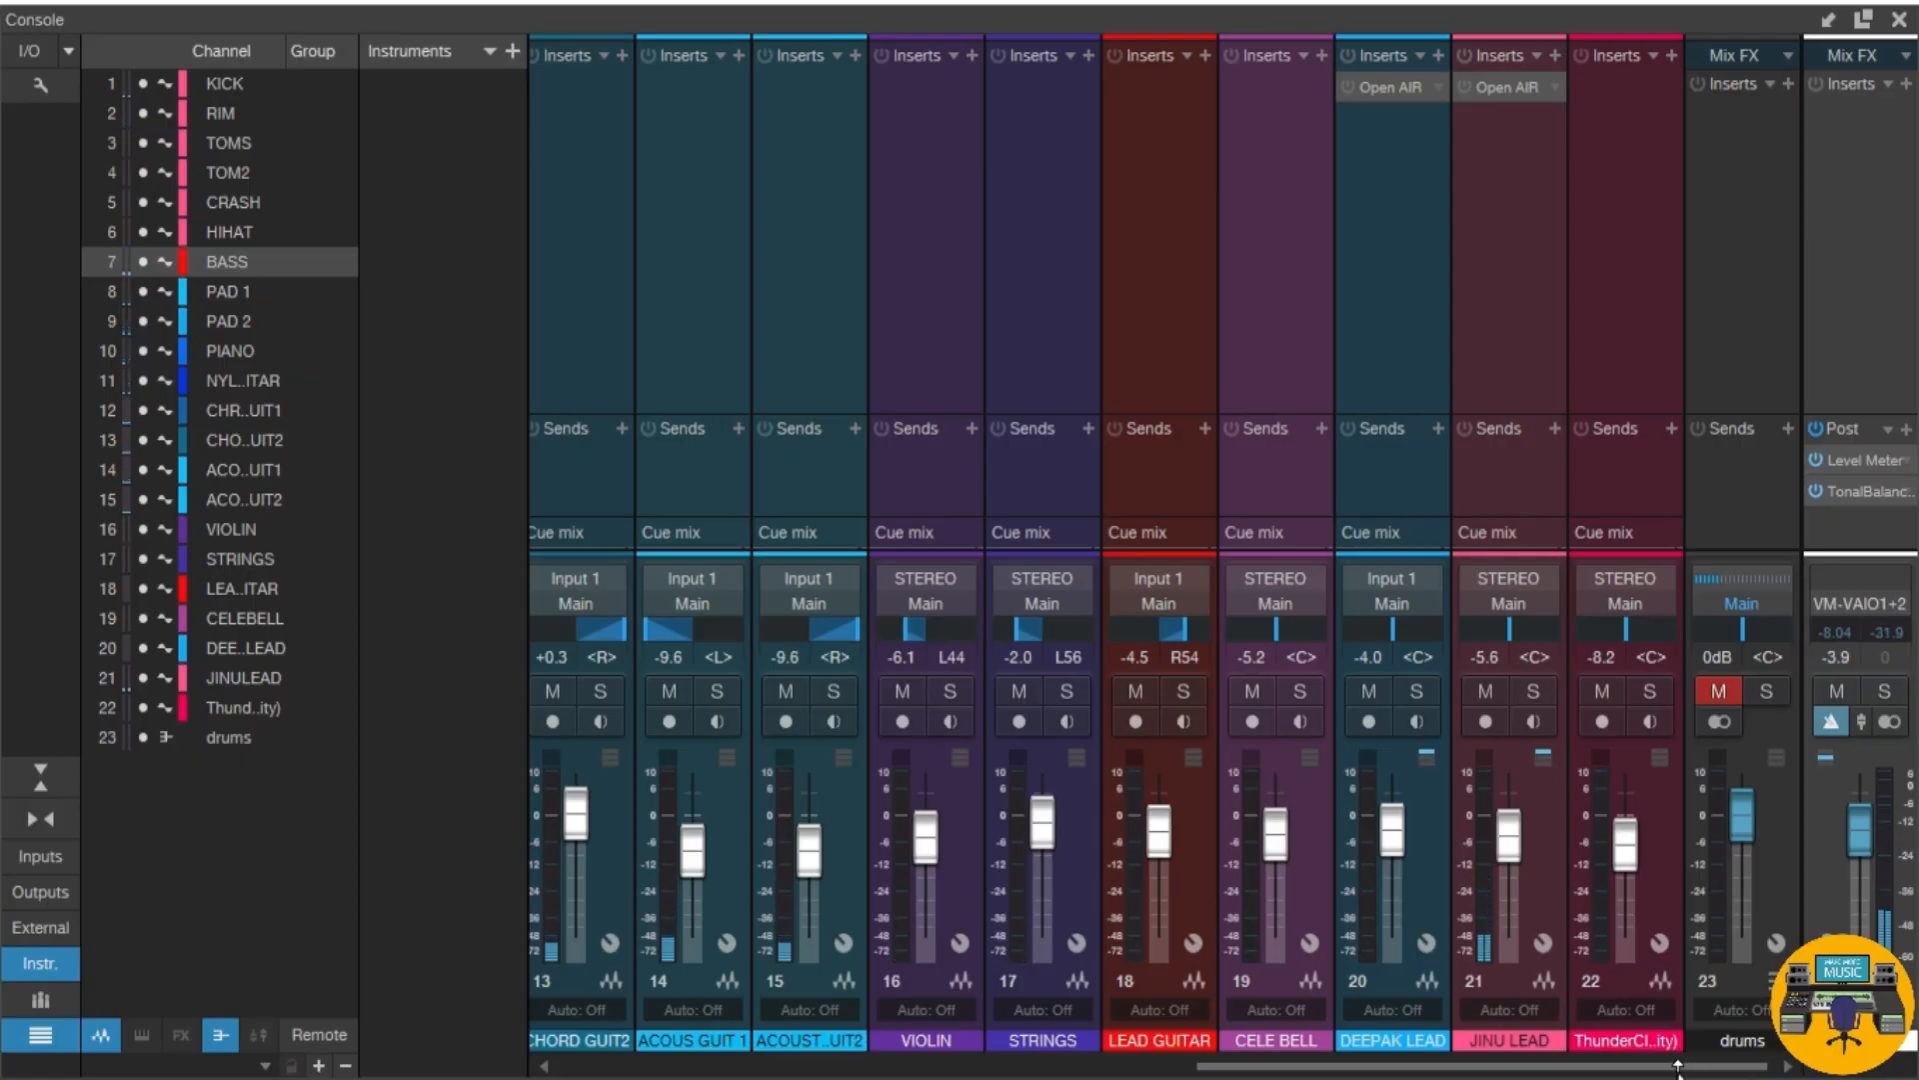
pyautogui.click(1734, 352)
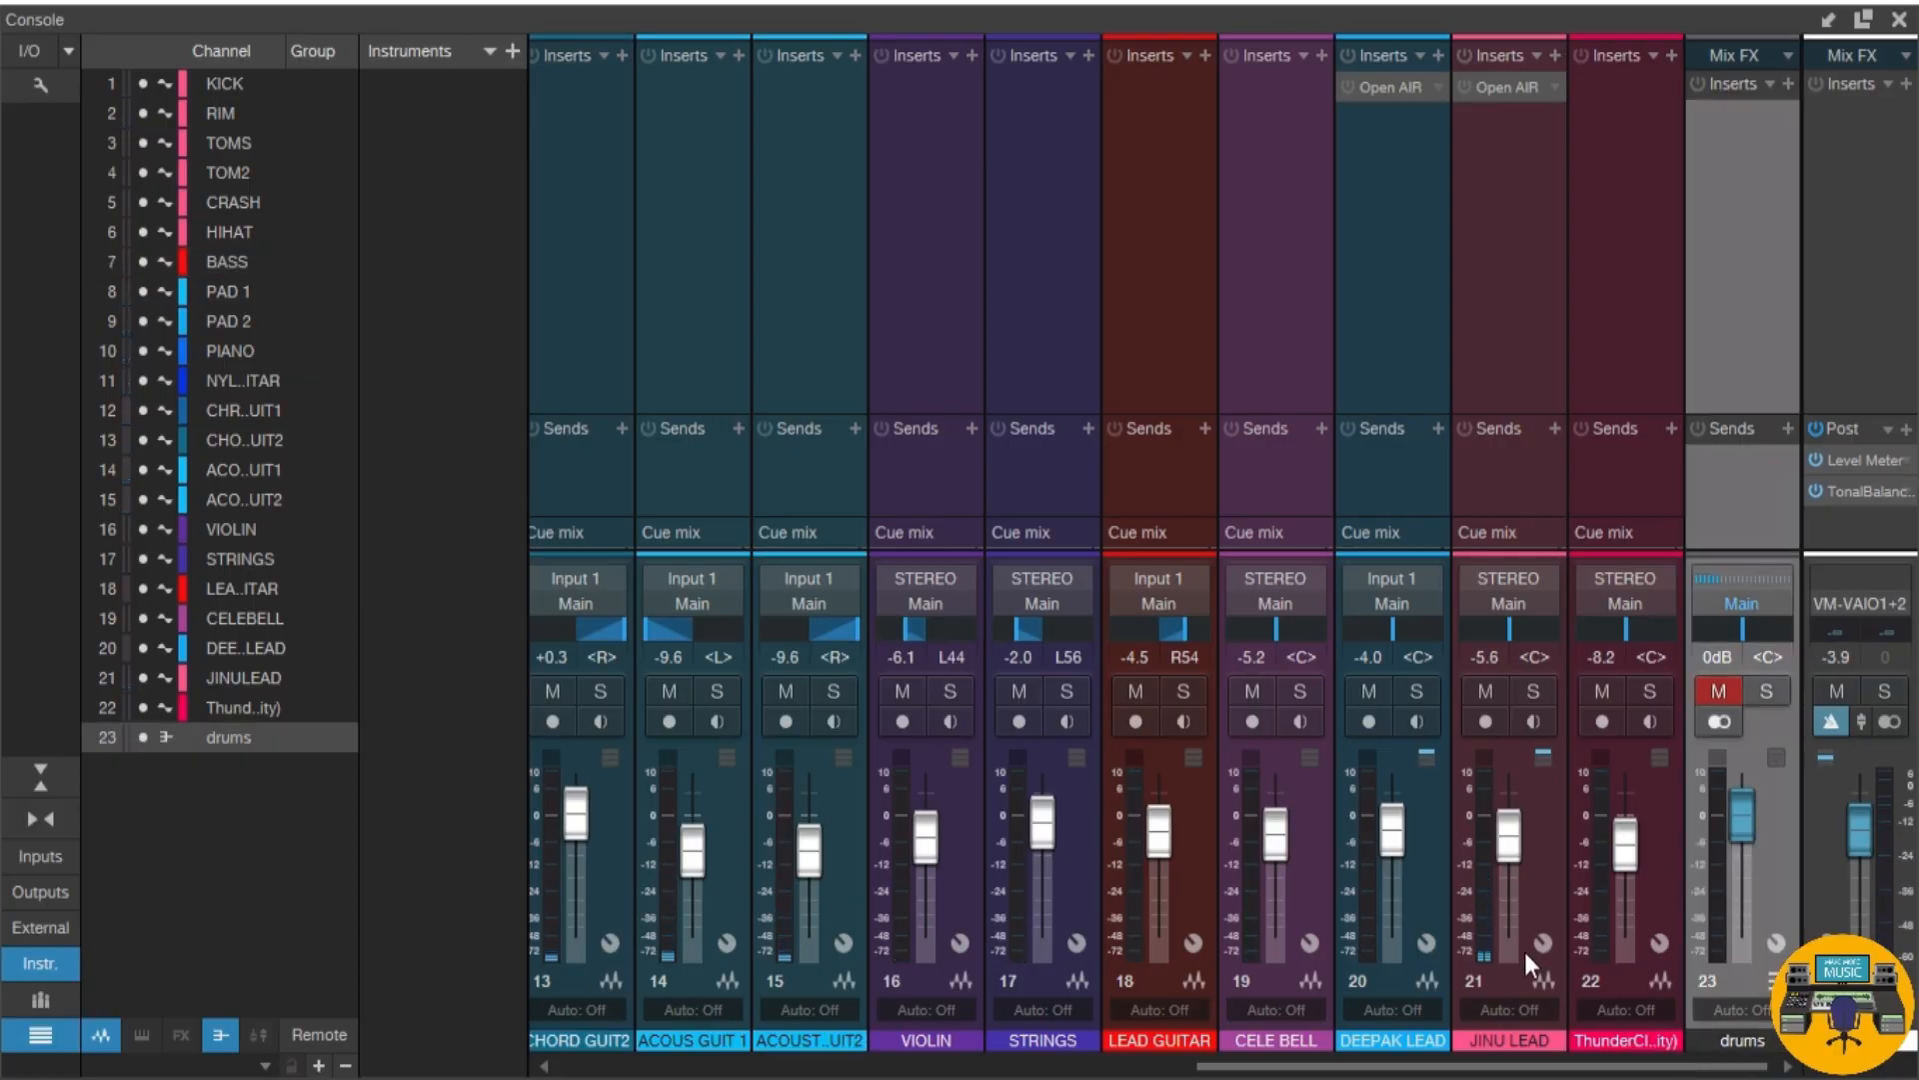
# Step: Add a bus for the two acoustic guitar channels, 14 and 15
pyautogui.moveTo(1539, 1066); pyautogui.dragTo(1348, 1070)
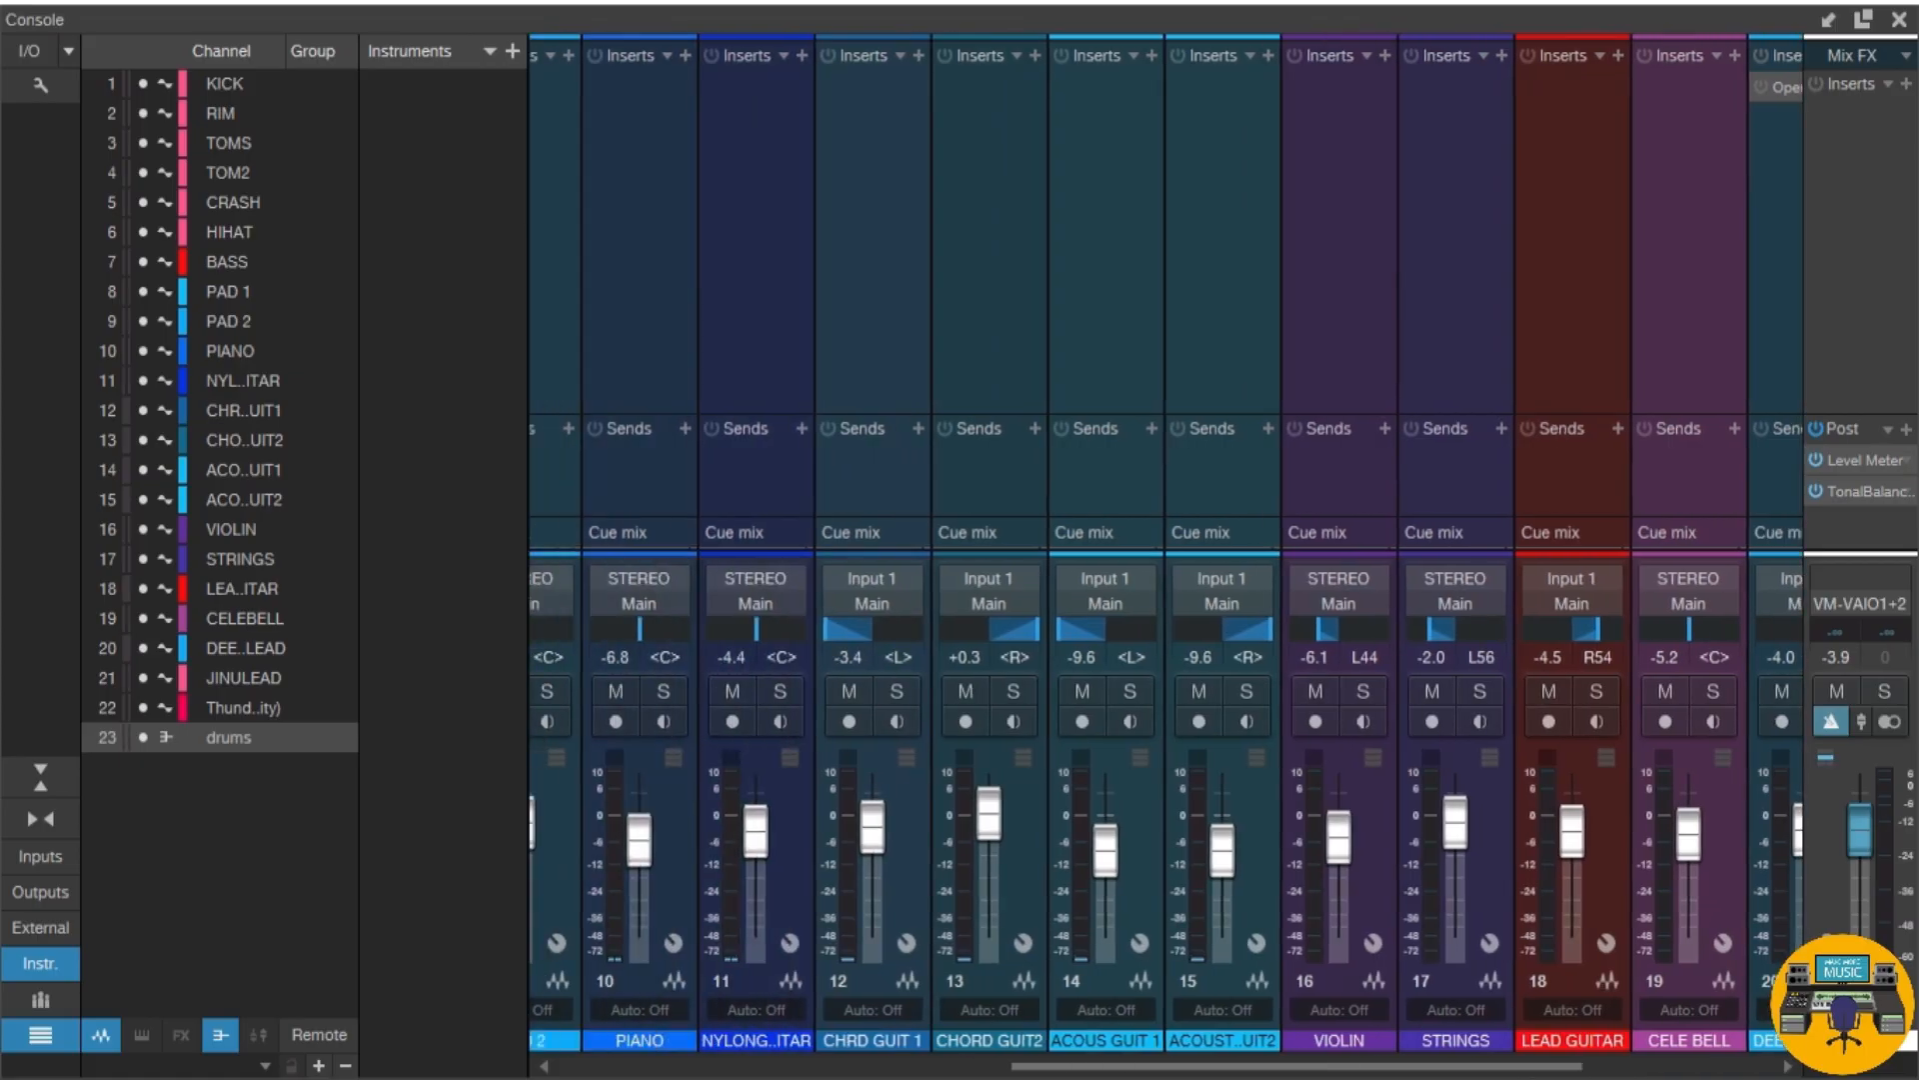
pyautogui.click(1115, 362)
pyautogui.click(1187, 358)
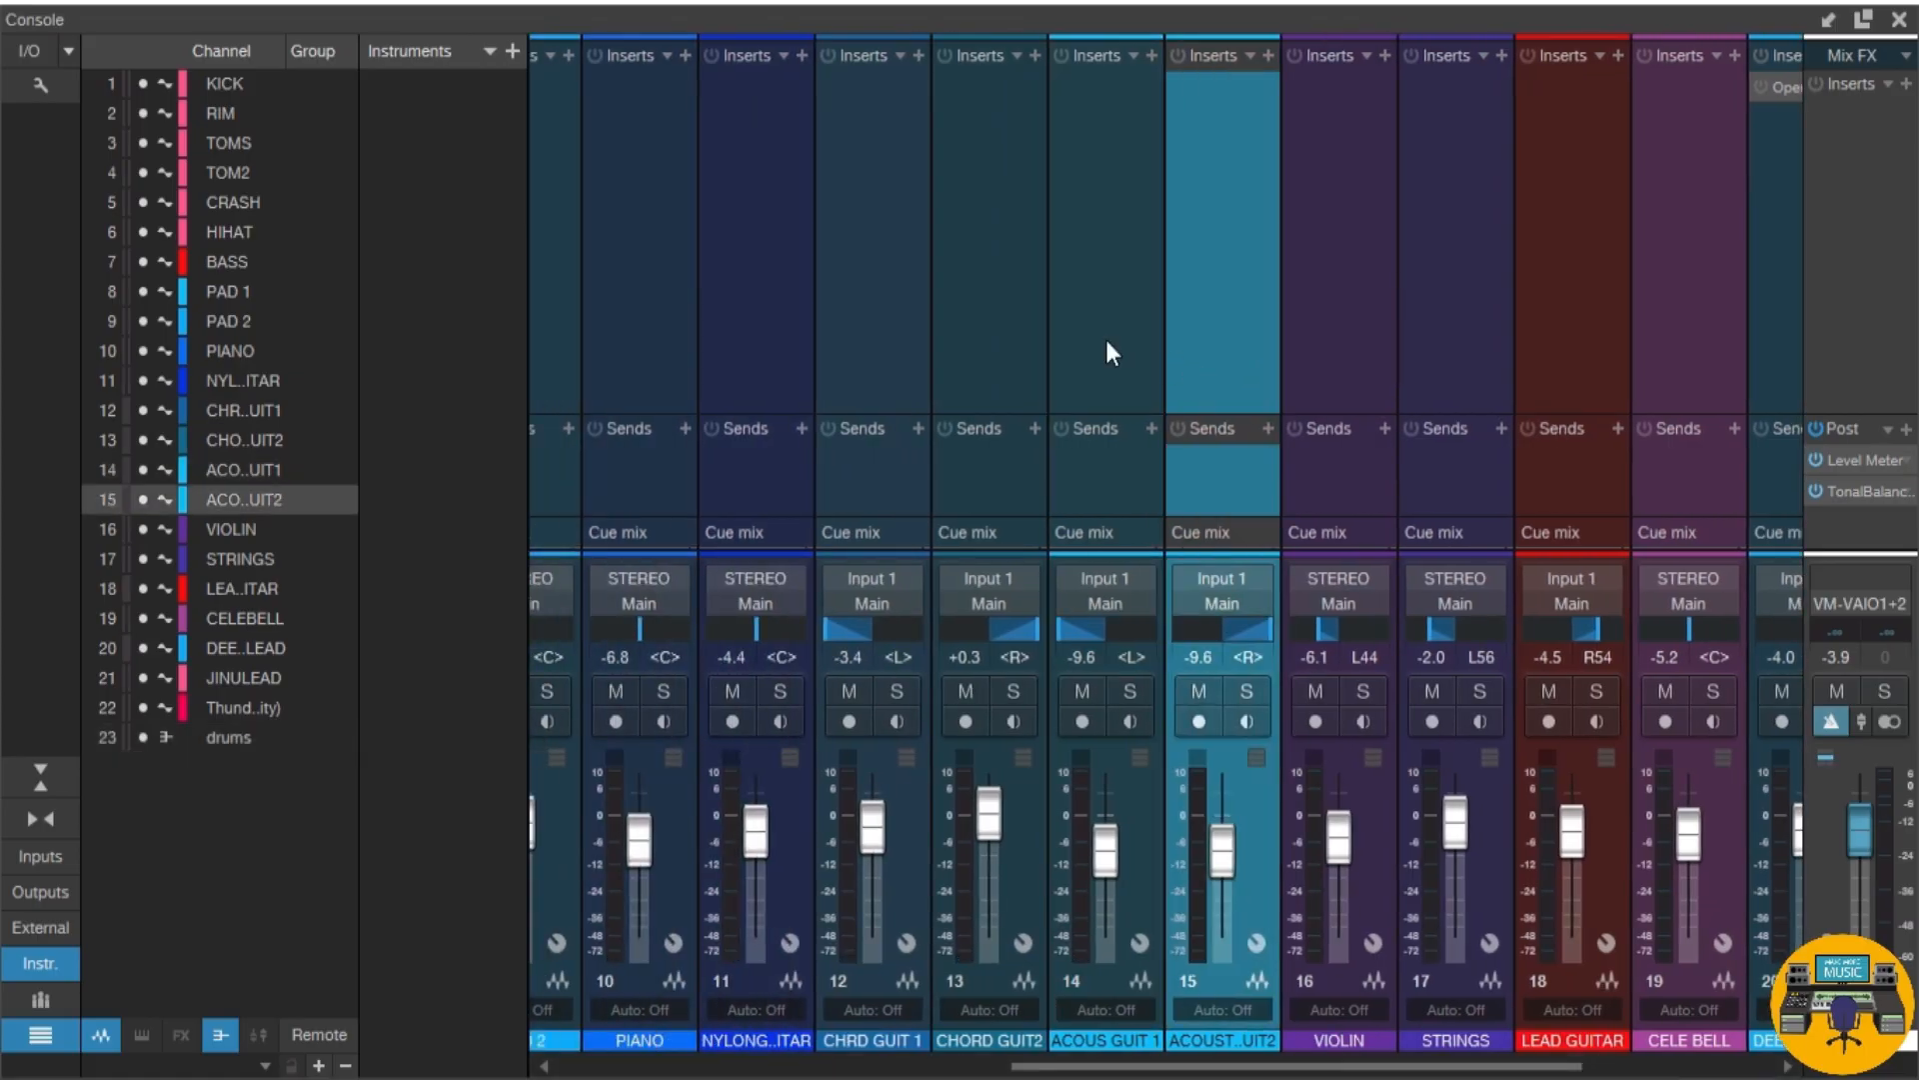
pyautogui.click(1078, 340)
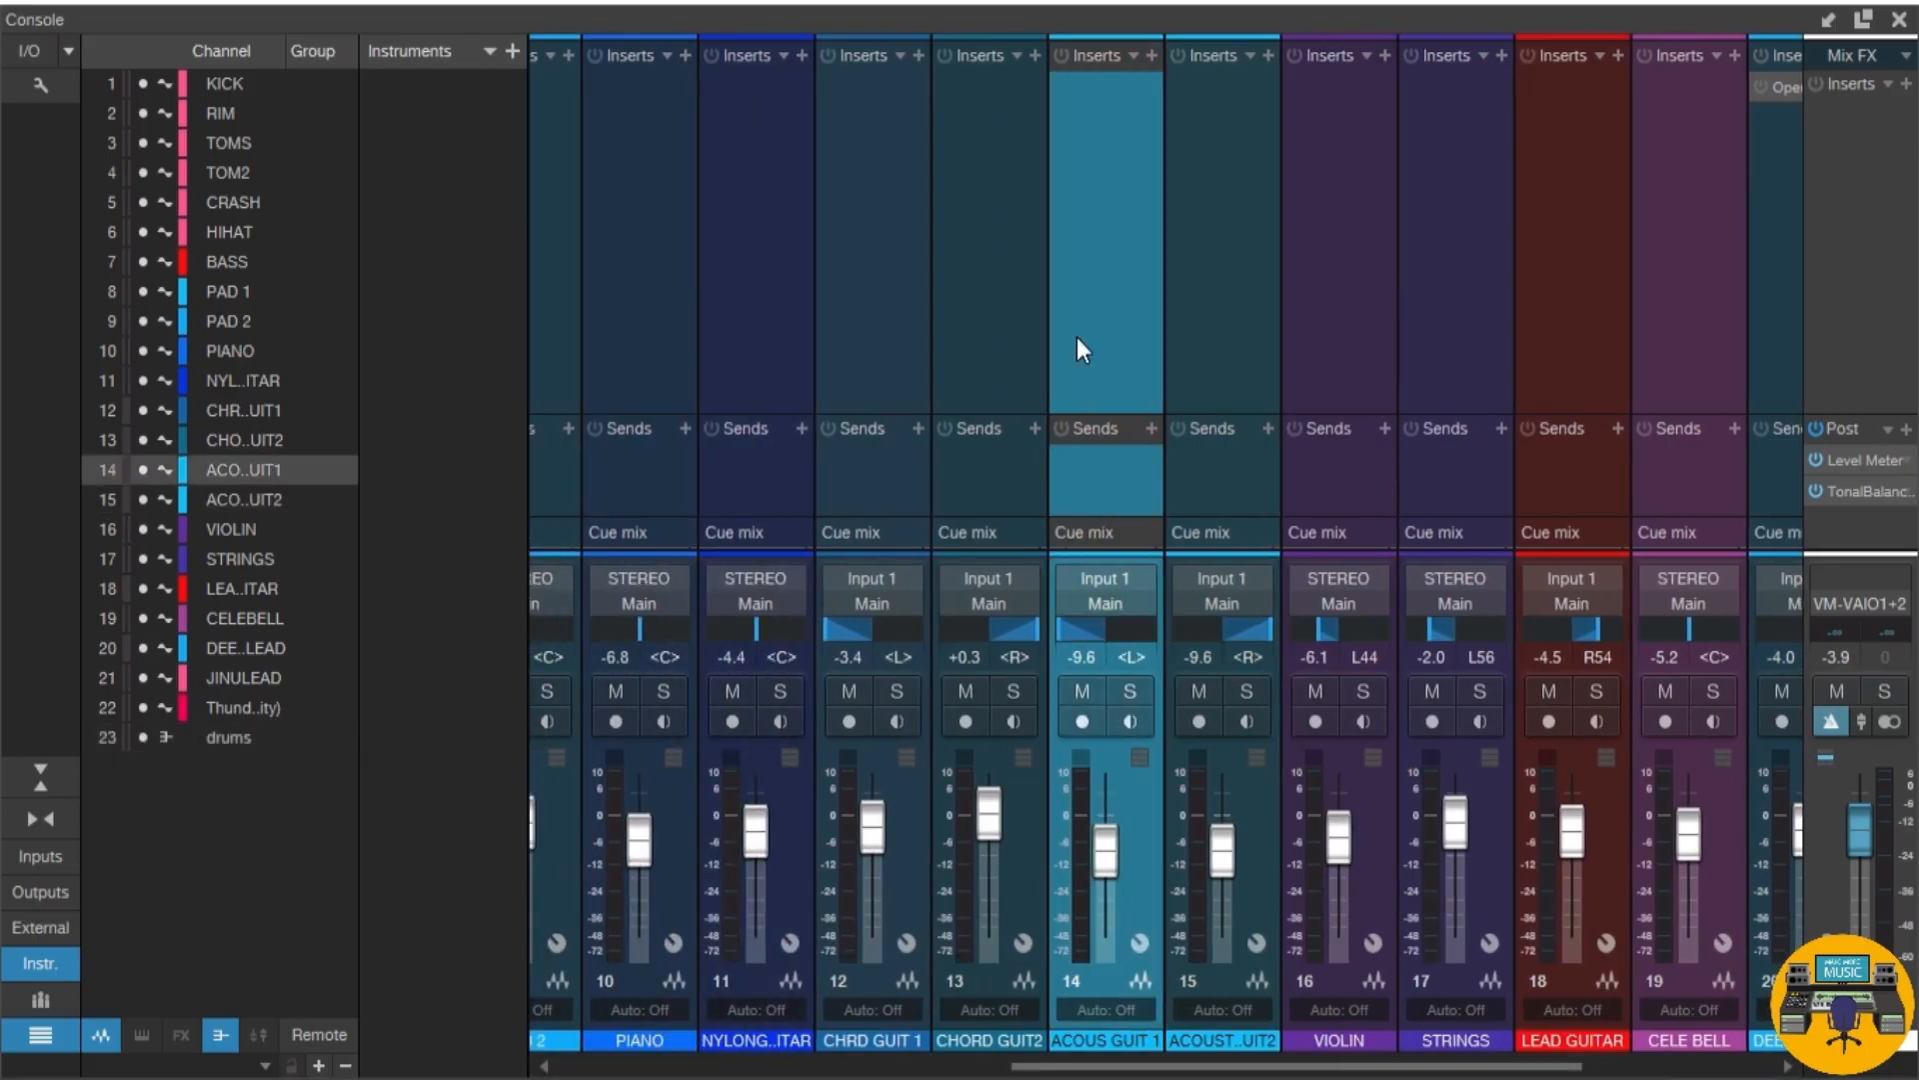
pyautogui.keyDown('shift'); pyautogui.click(1195, 322); pyautogui.keyUp('shift')
pyautogui.rightClick(1198, 322)
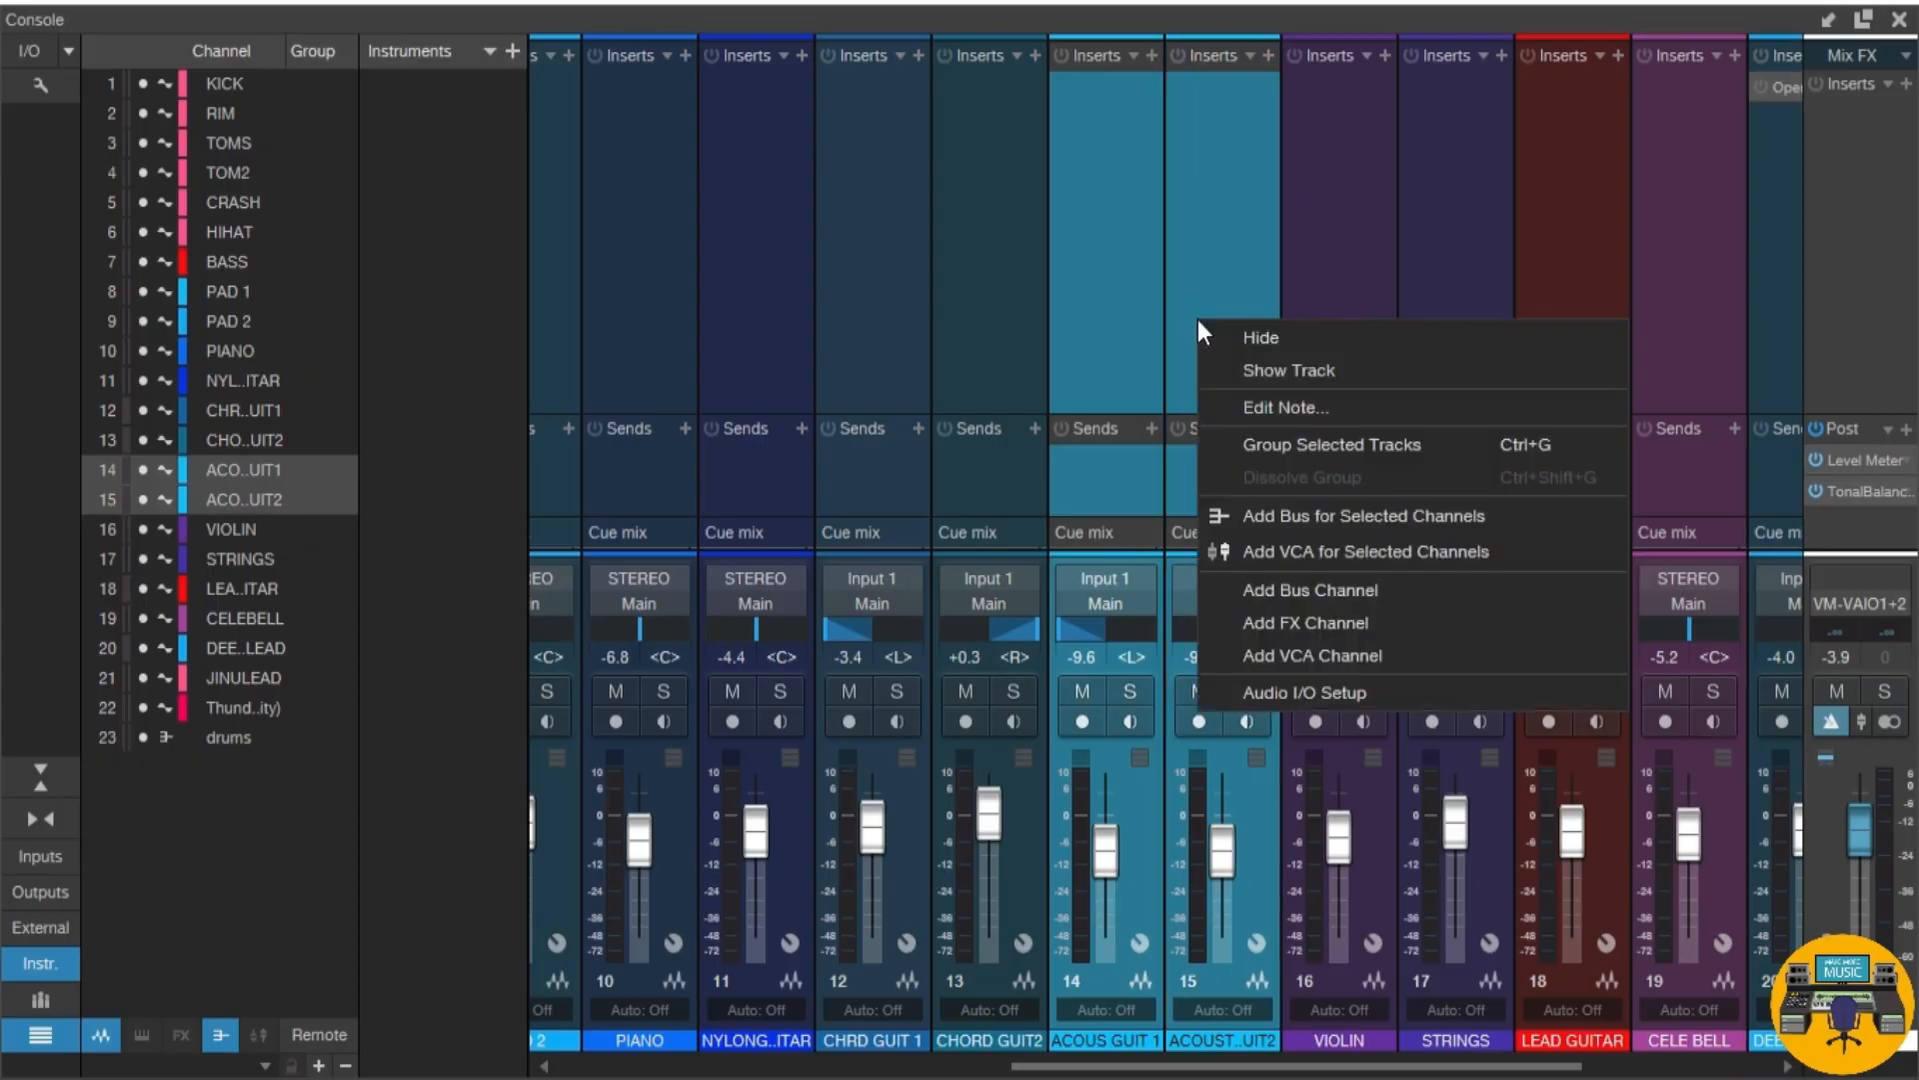
pyautogui.click(1259, 516)
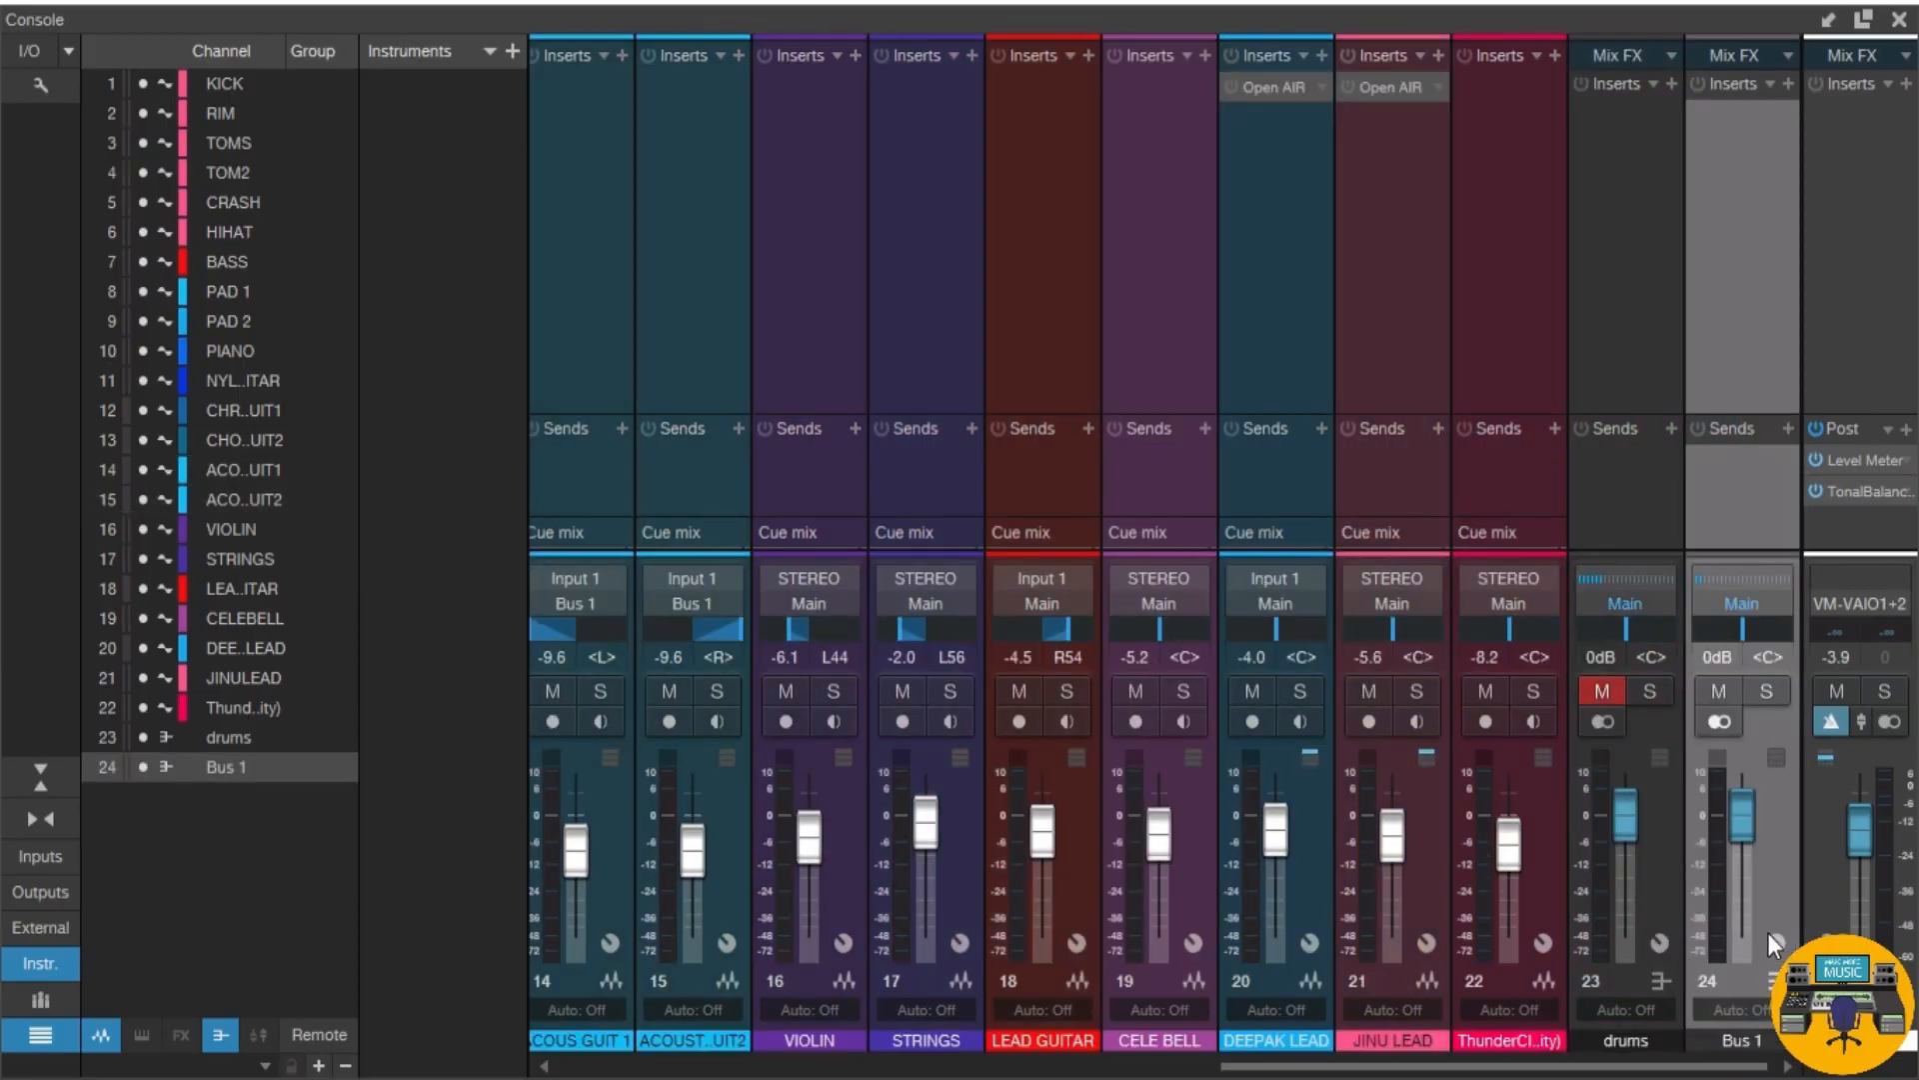
# Step: Rename the acoustic guitars' new bus as "a guitars"
pyautogui.doubleClick(1760, 1040)
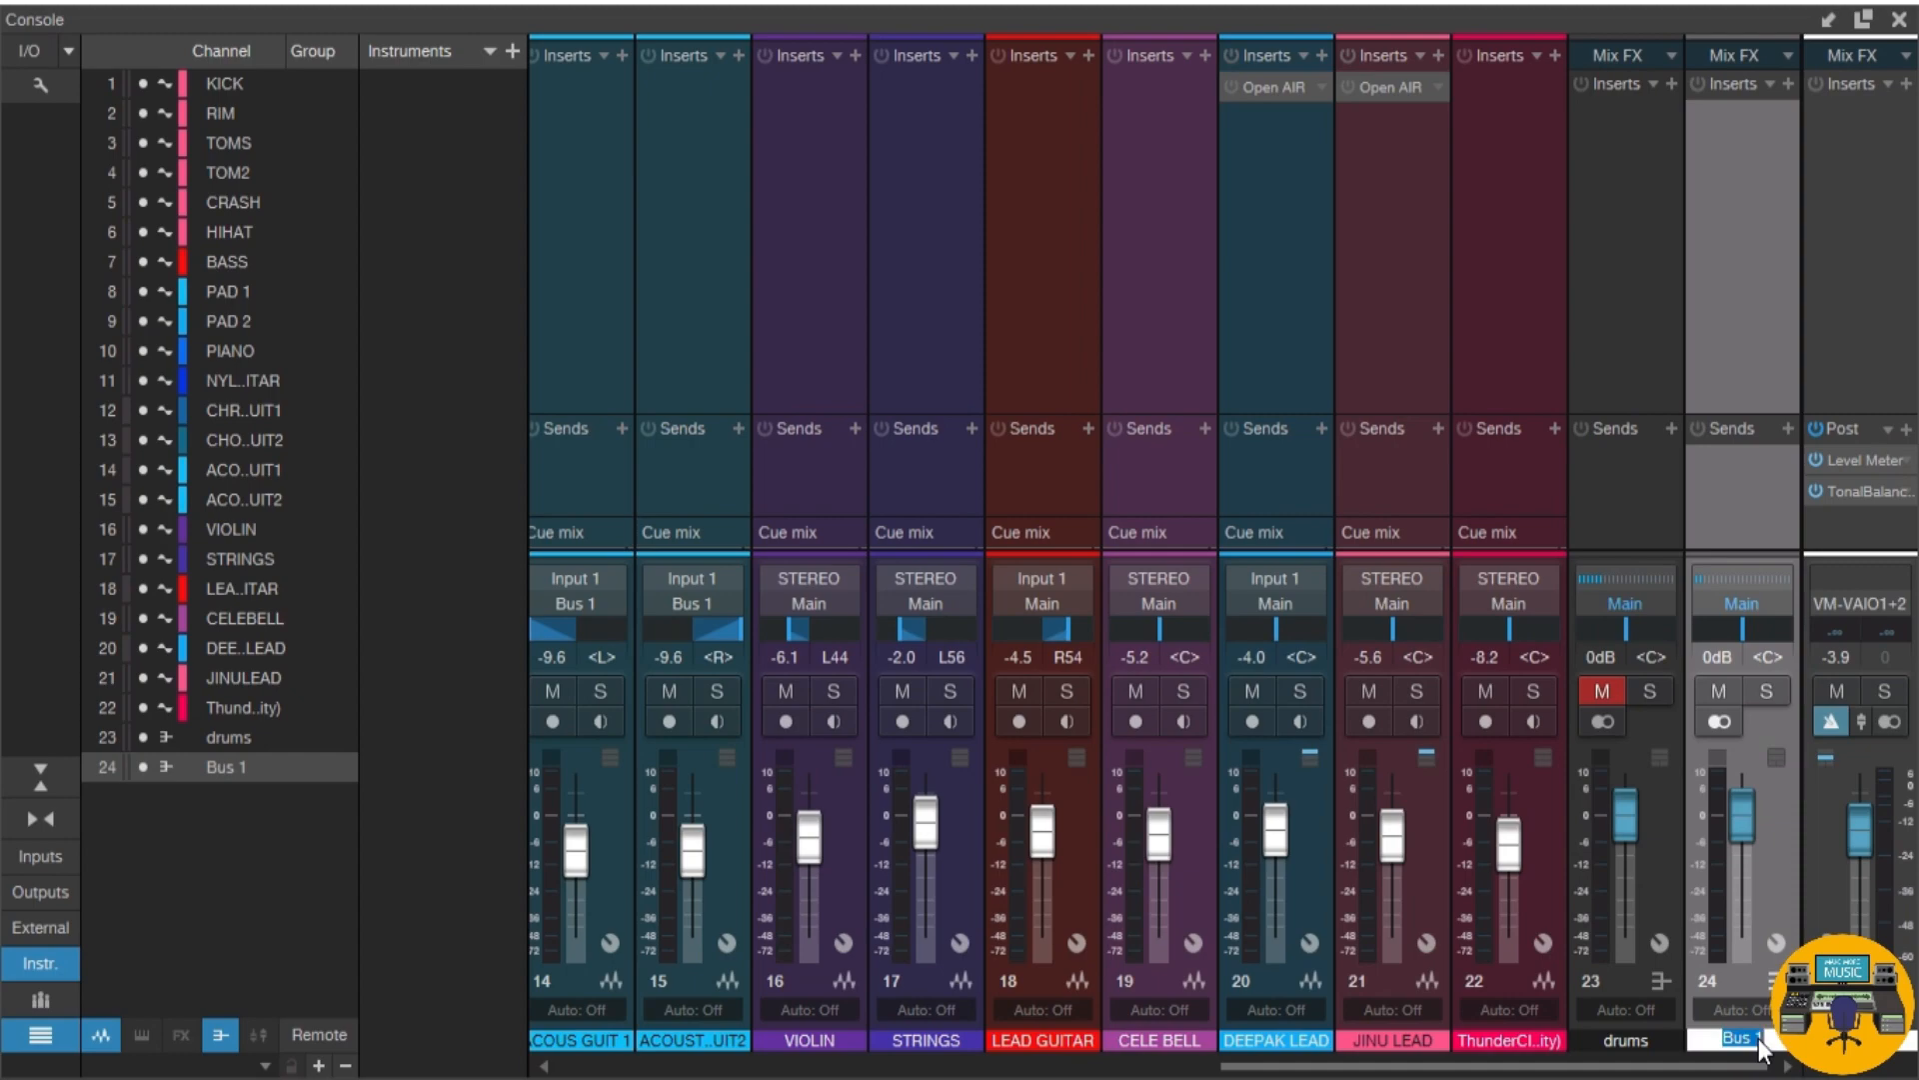
pyautogui.write('a guitars')
pyautogui.press('Return')
# Step: Solo the a guitars bus and try its volume fader during playback
pyautogui.click(1768, 692)
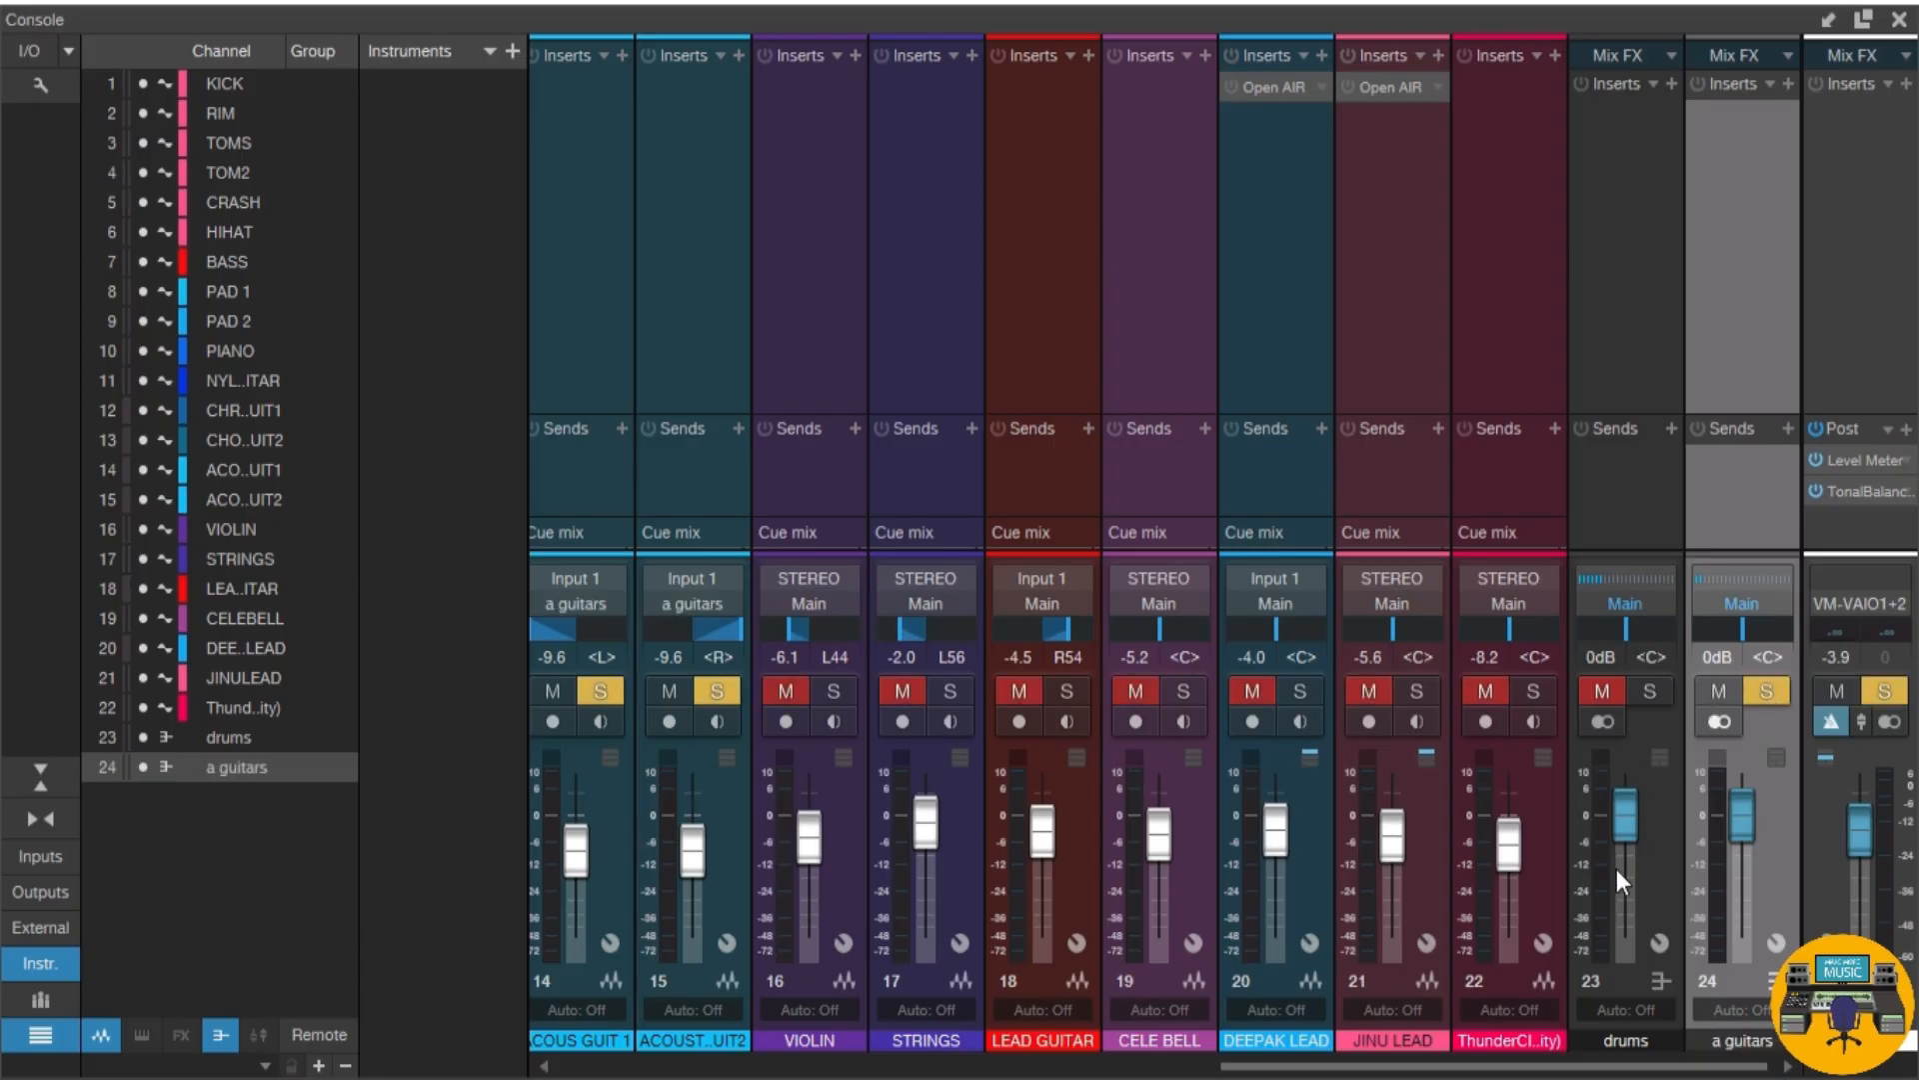
pyautogui.press('space')
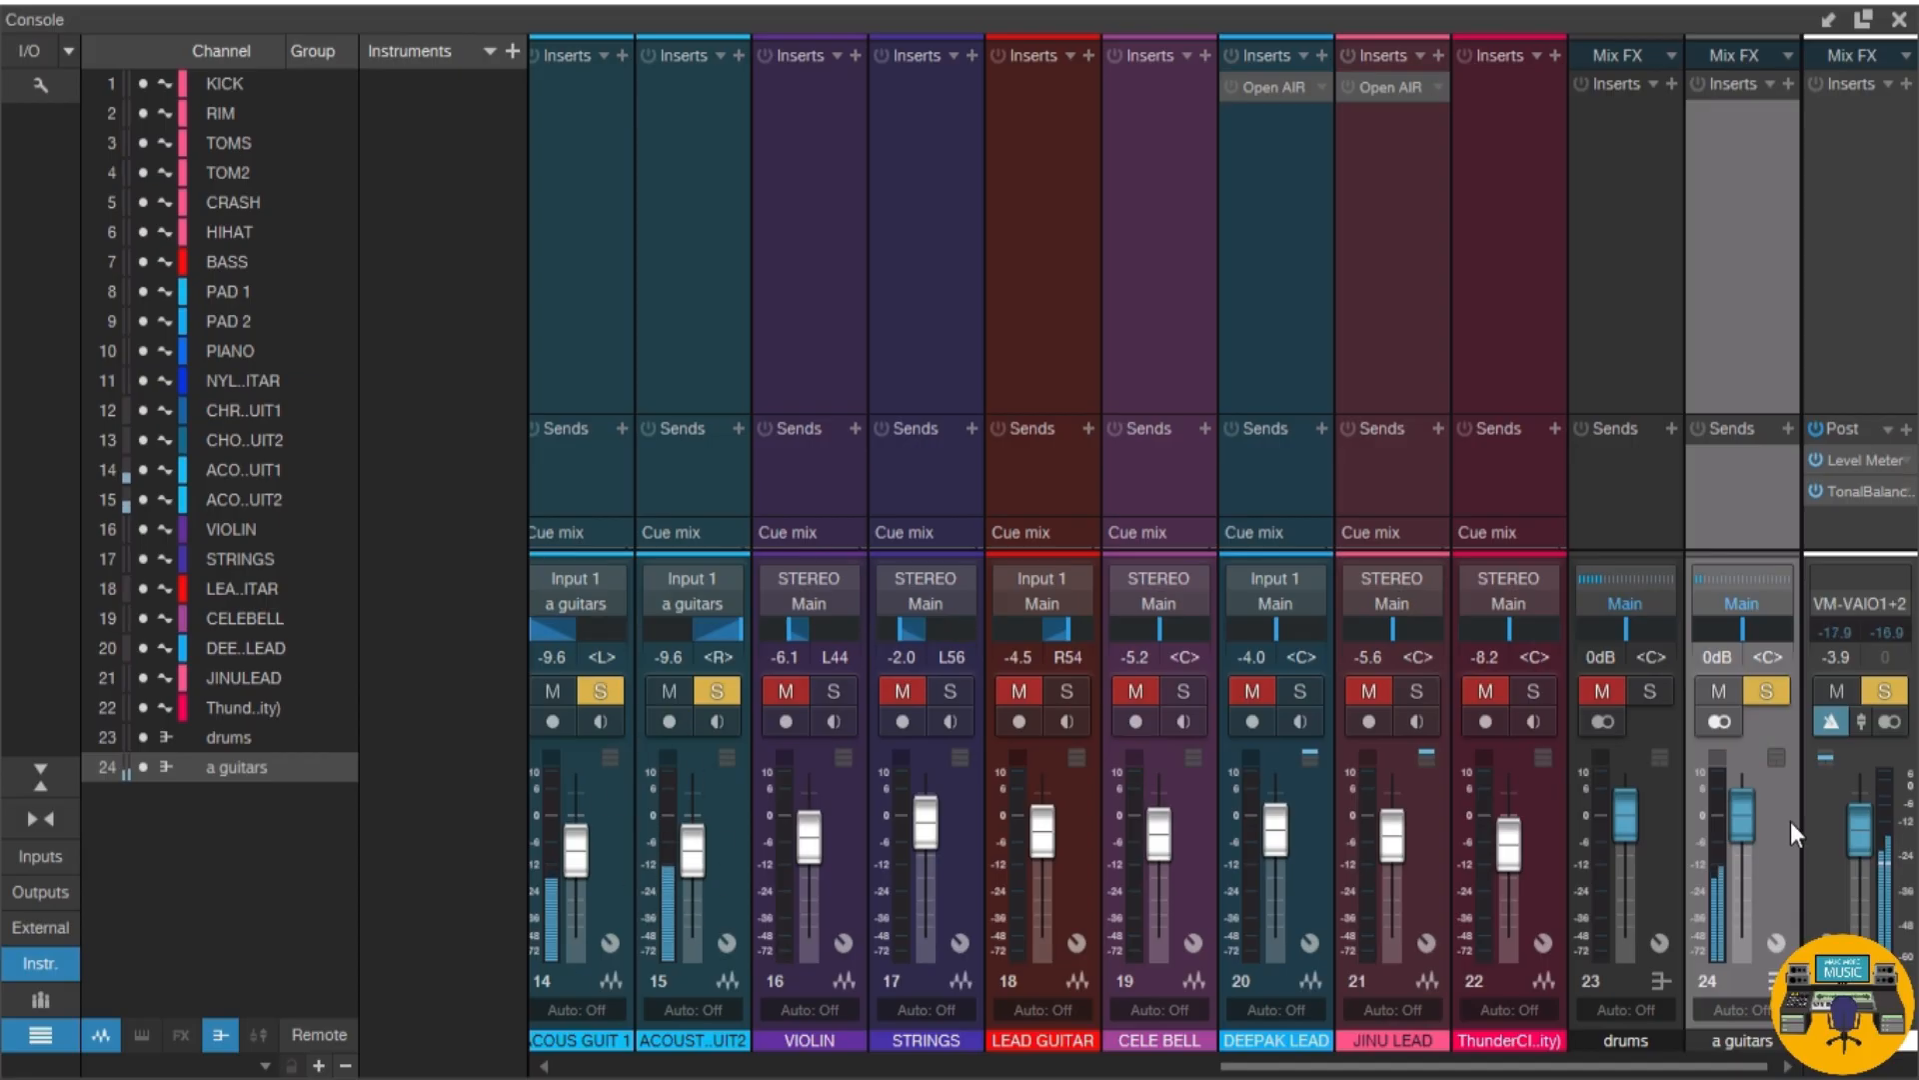
pyautogui.moveTo(1755, 820); pyautogui.dragTo(1755, 823)
pyautogui.moveTo(1755, 877); pyautogui.dragTo(1748, 820)
# Step: Set the a guitars bus level to 0 dB
pyautogui.click(1717, 660)
pyautogui.write('0')
pyautogui.press('Return')
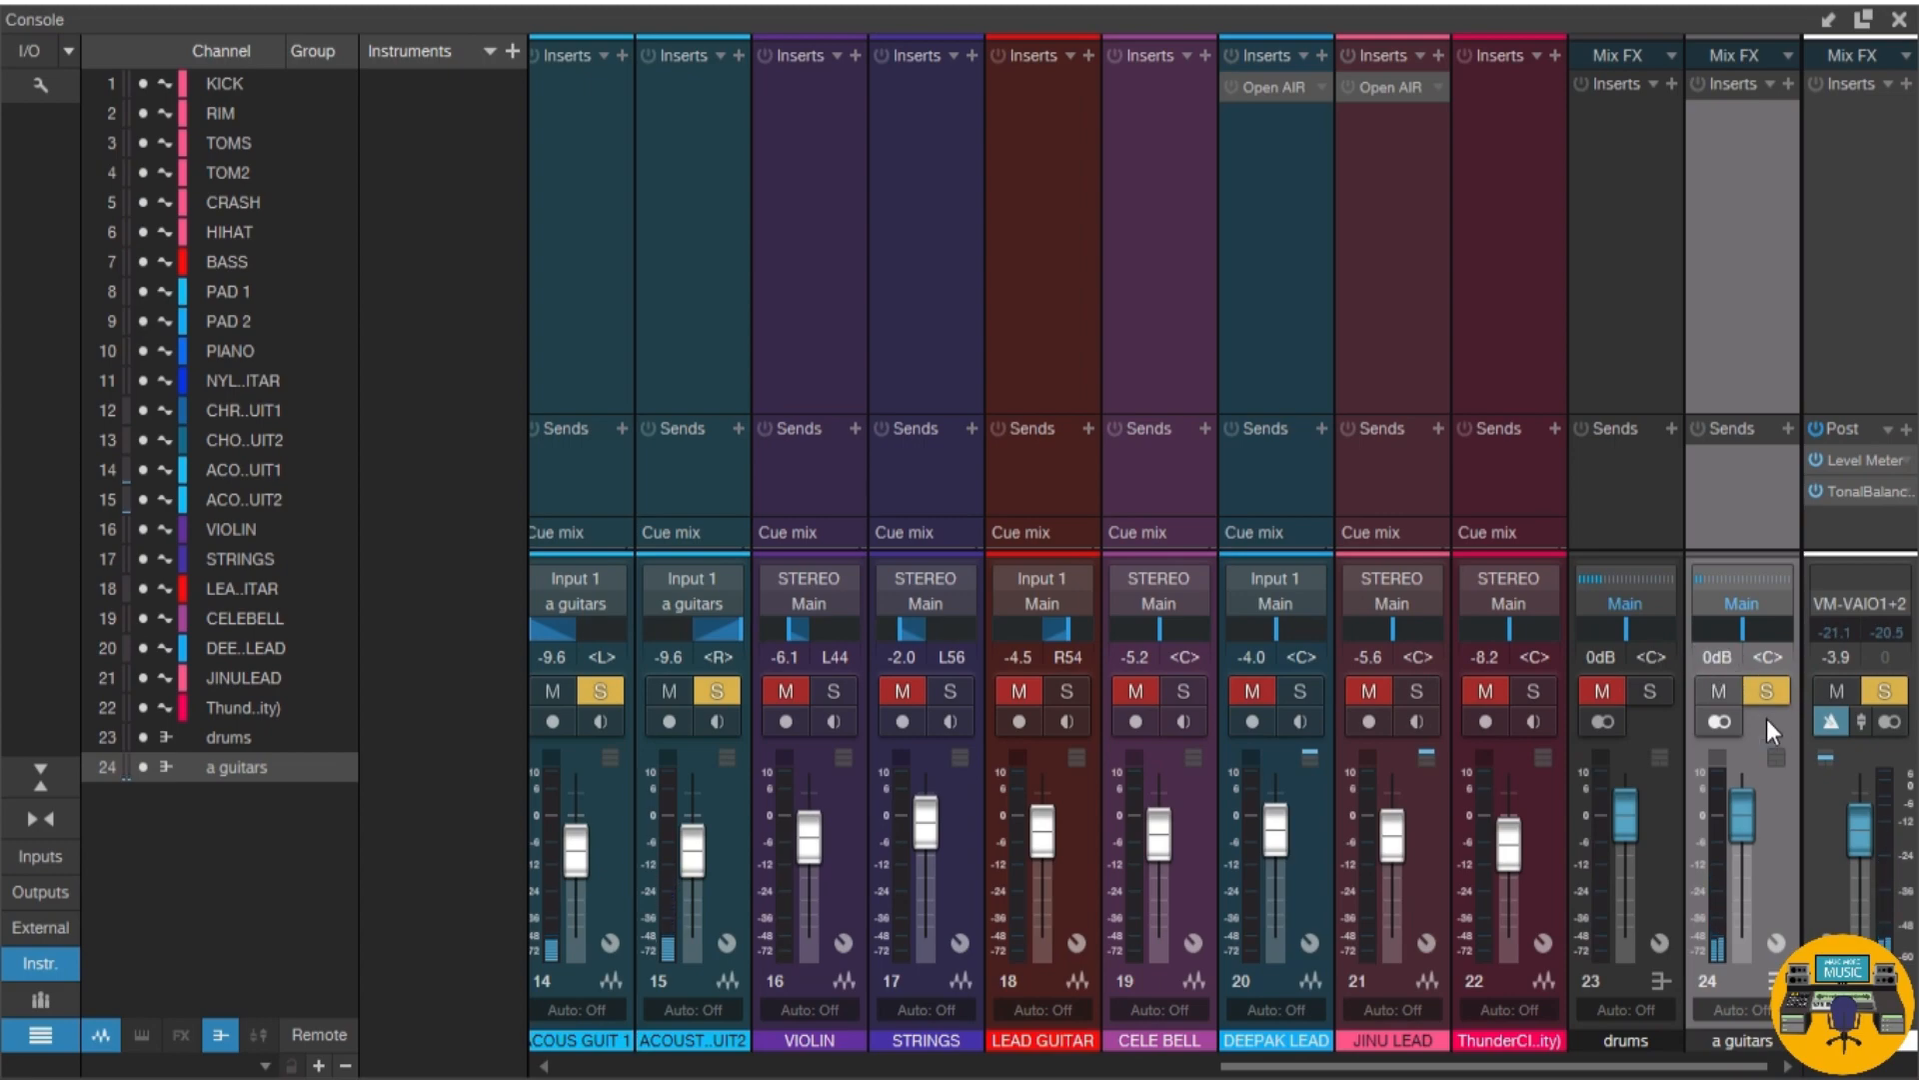
# Step: Turn off solo on the a guitars bus and select the drums bus
pyautogui.click(1767, 691)
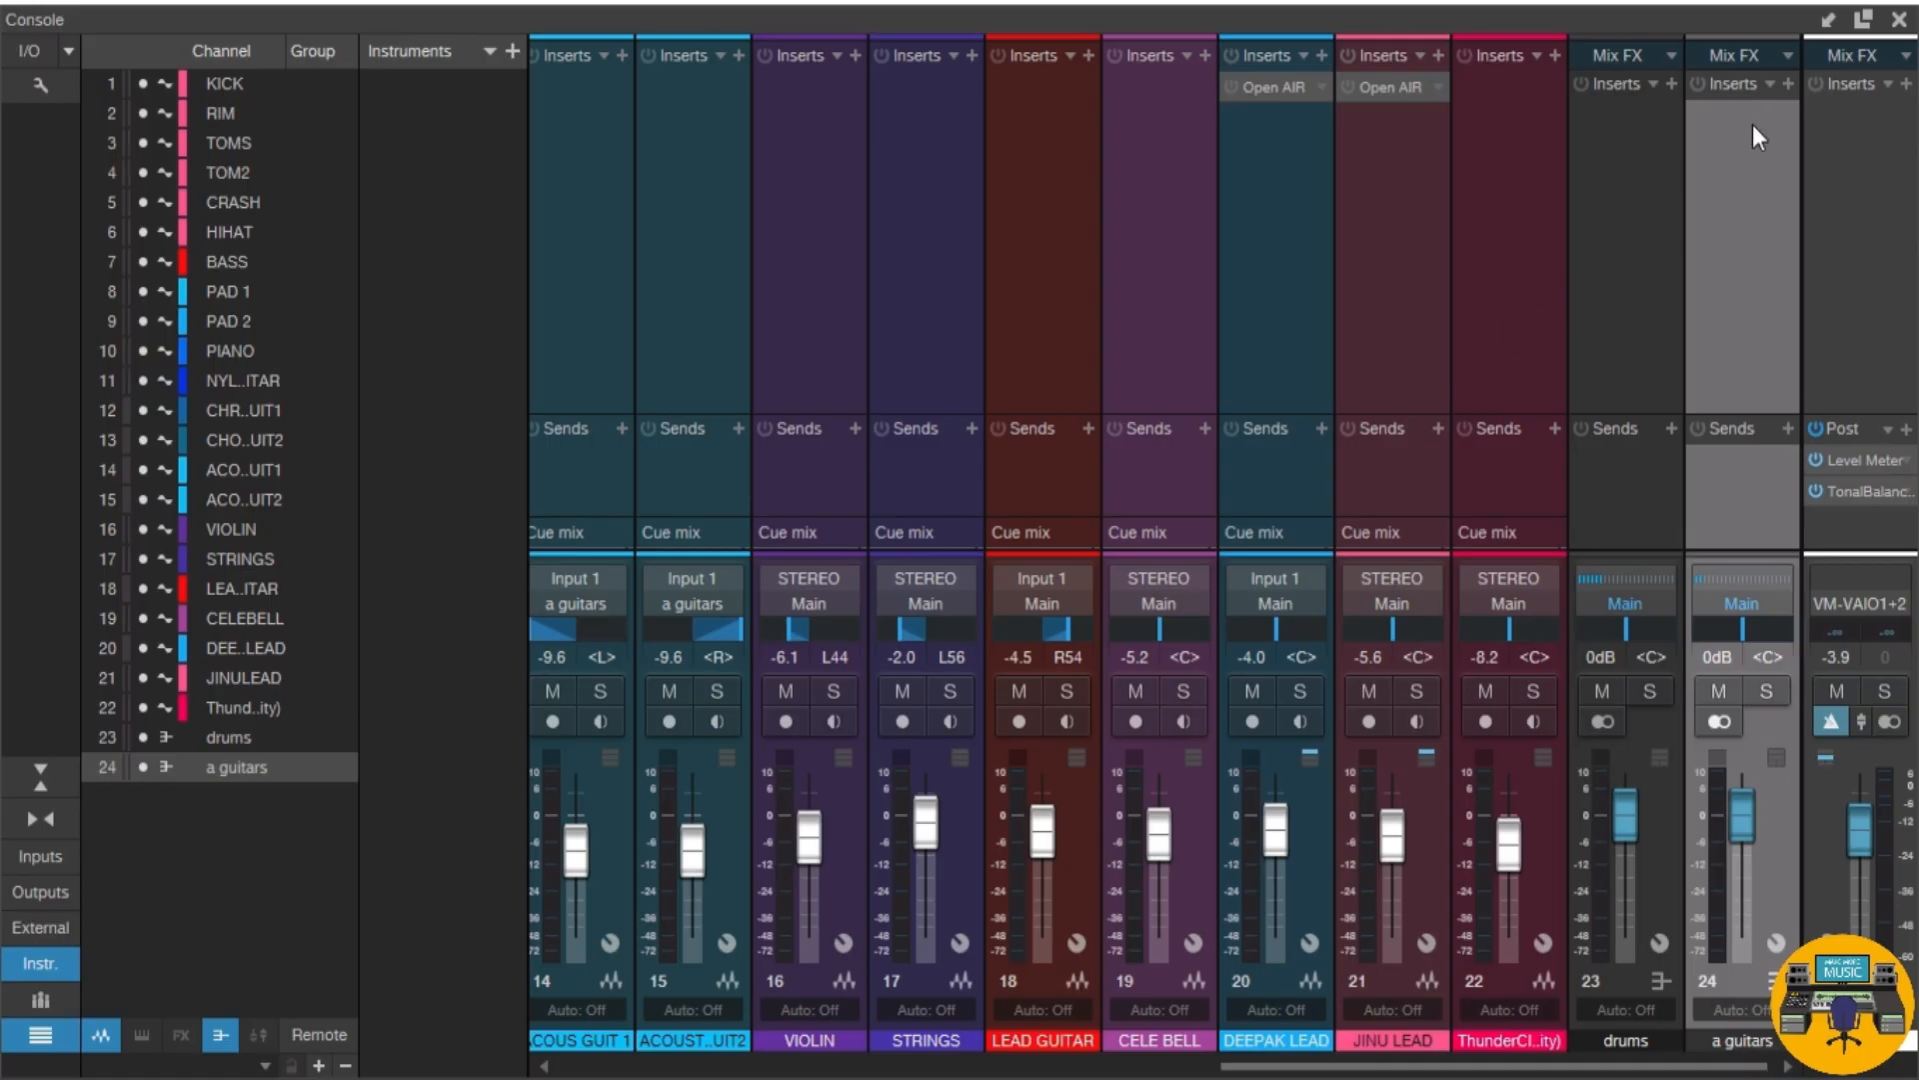
pyautogui.click(572, 288)
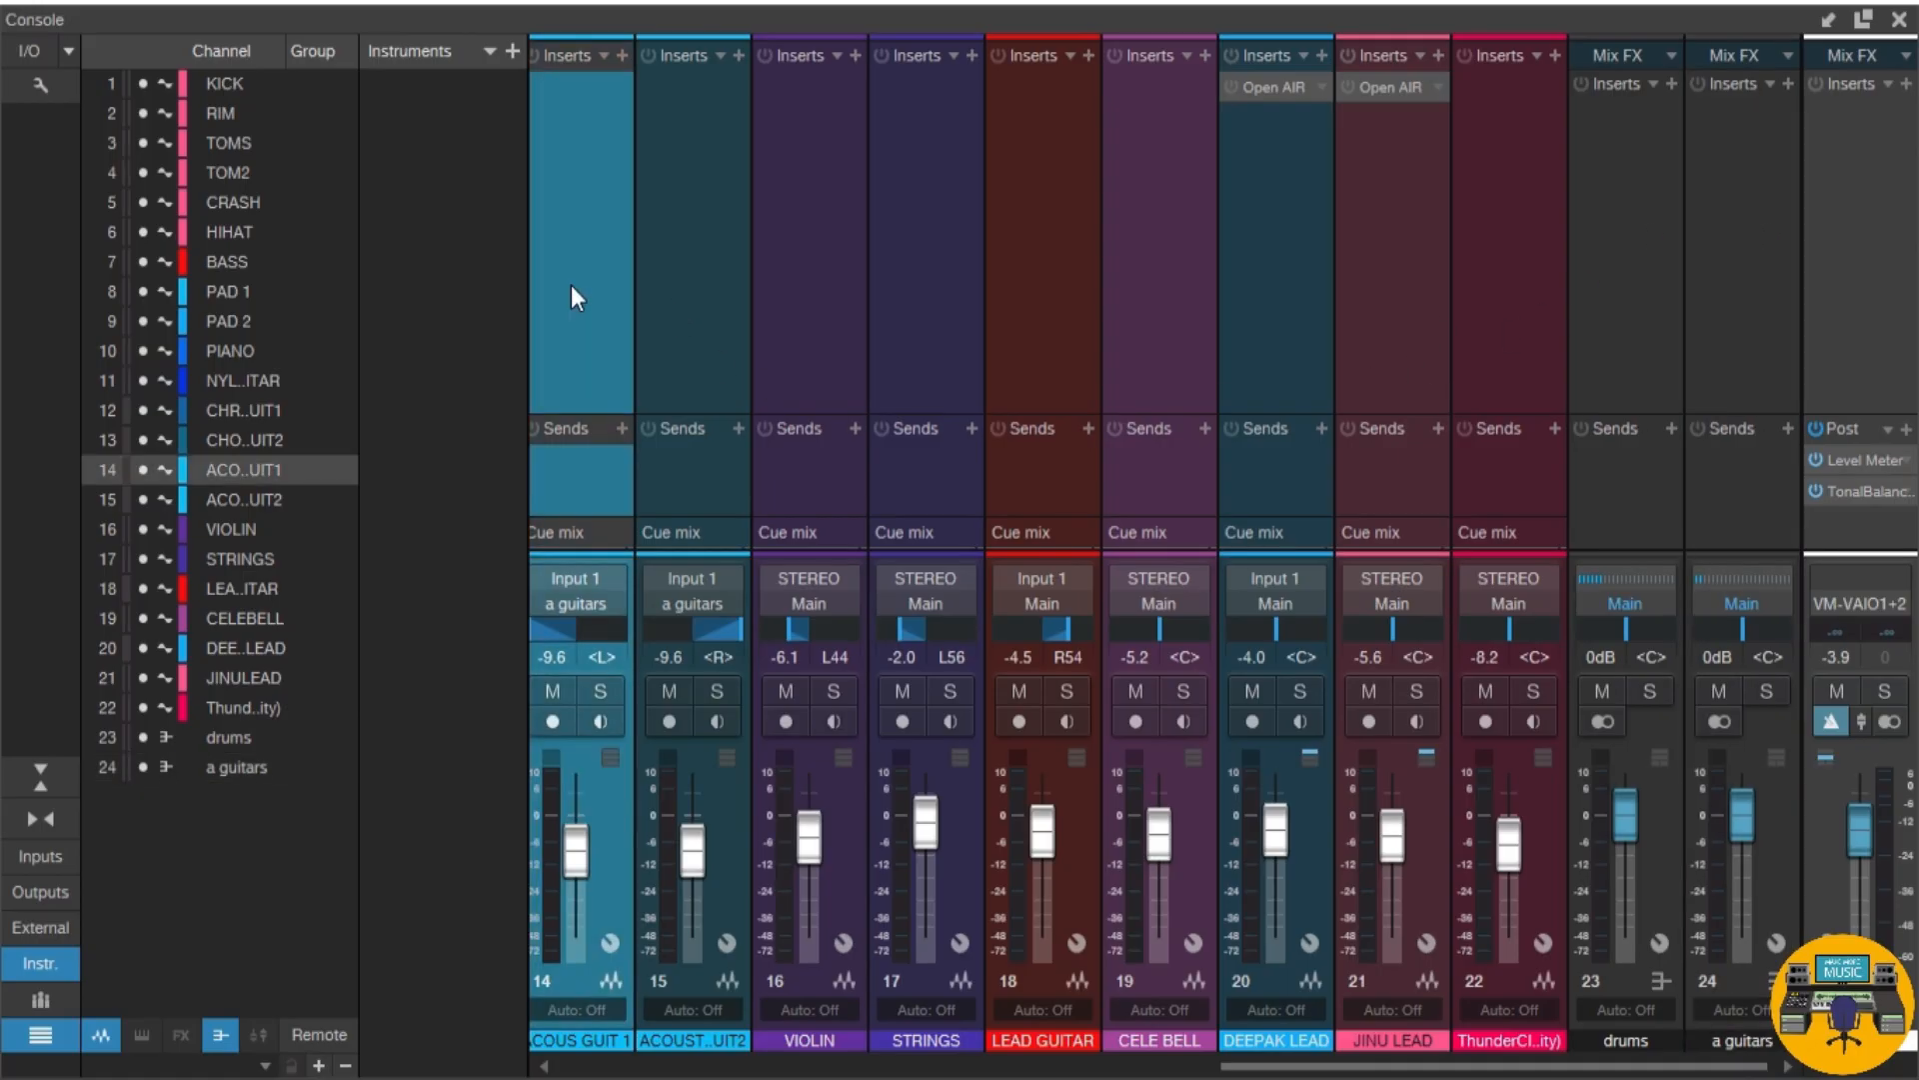
pyautogui.click(655, 284)
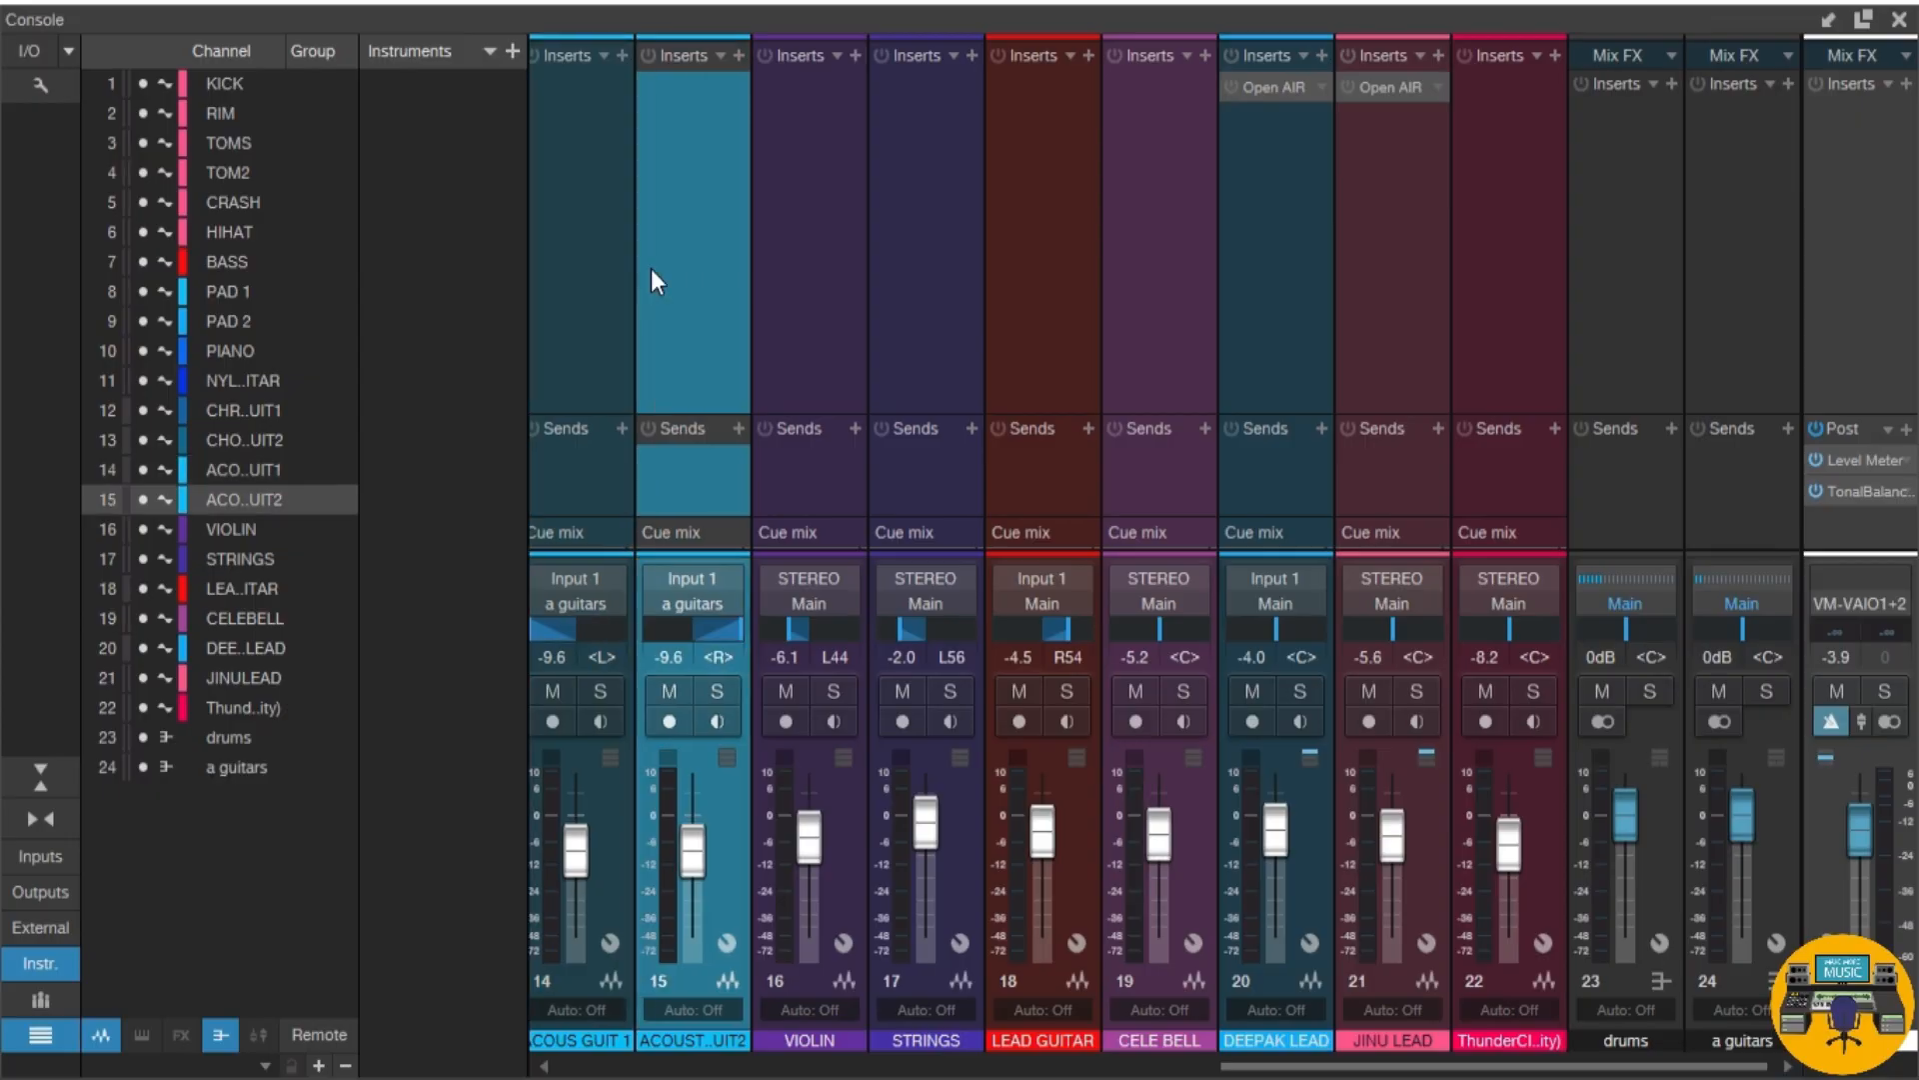
pyautogui.click(1617, 363)
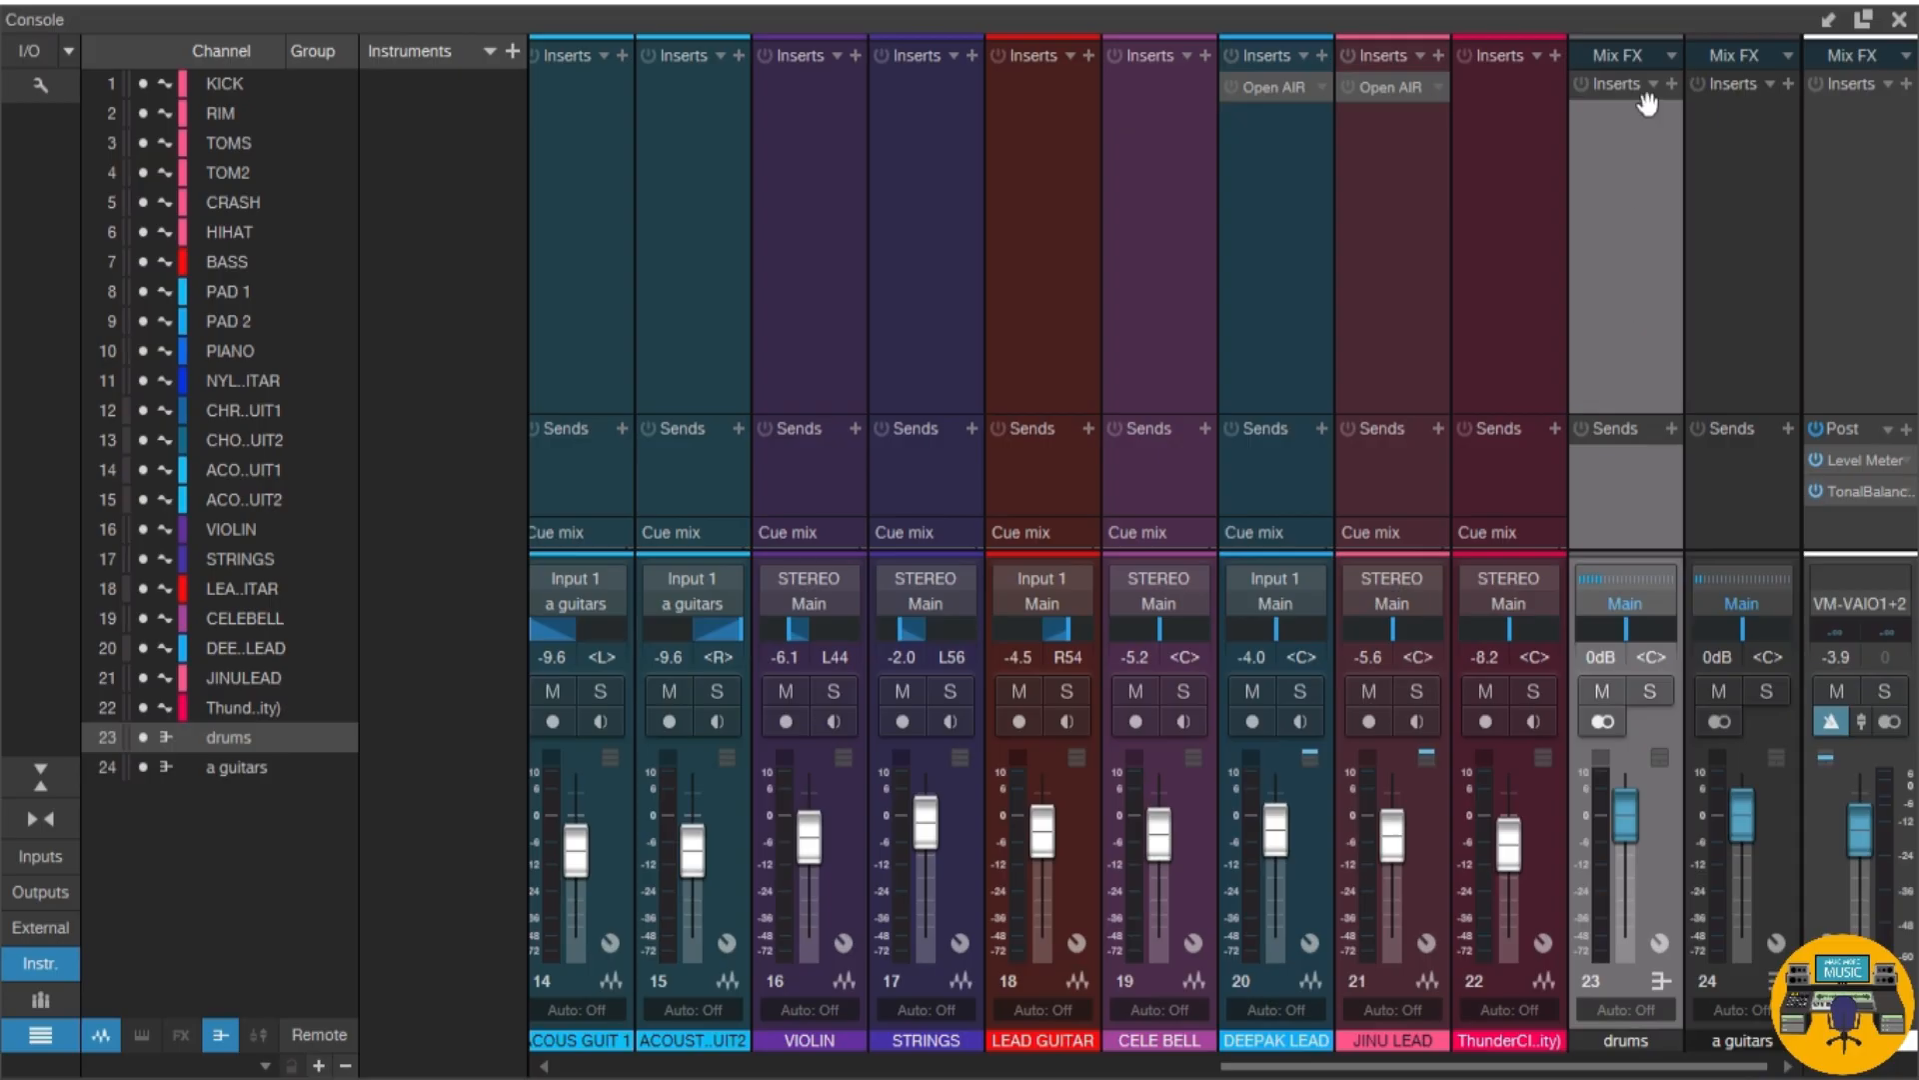
# Step: Add a bus for the two chord guitar channels, 12 and 13, and name it "e guuitar"
pyautogui.moveTo(1374, 1066); pyautogui.dragTo(720, 1044)
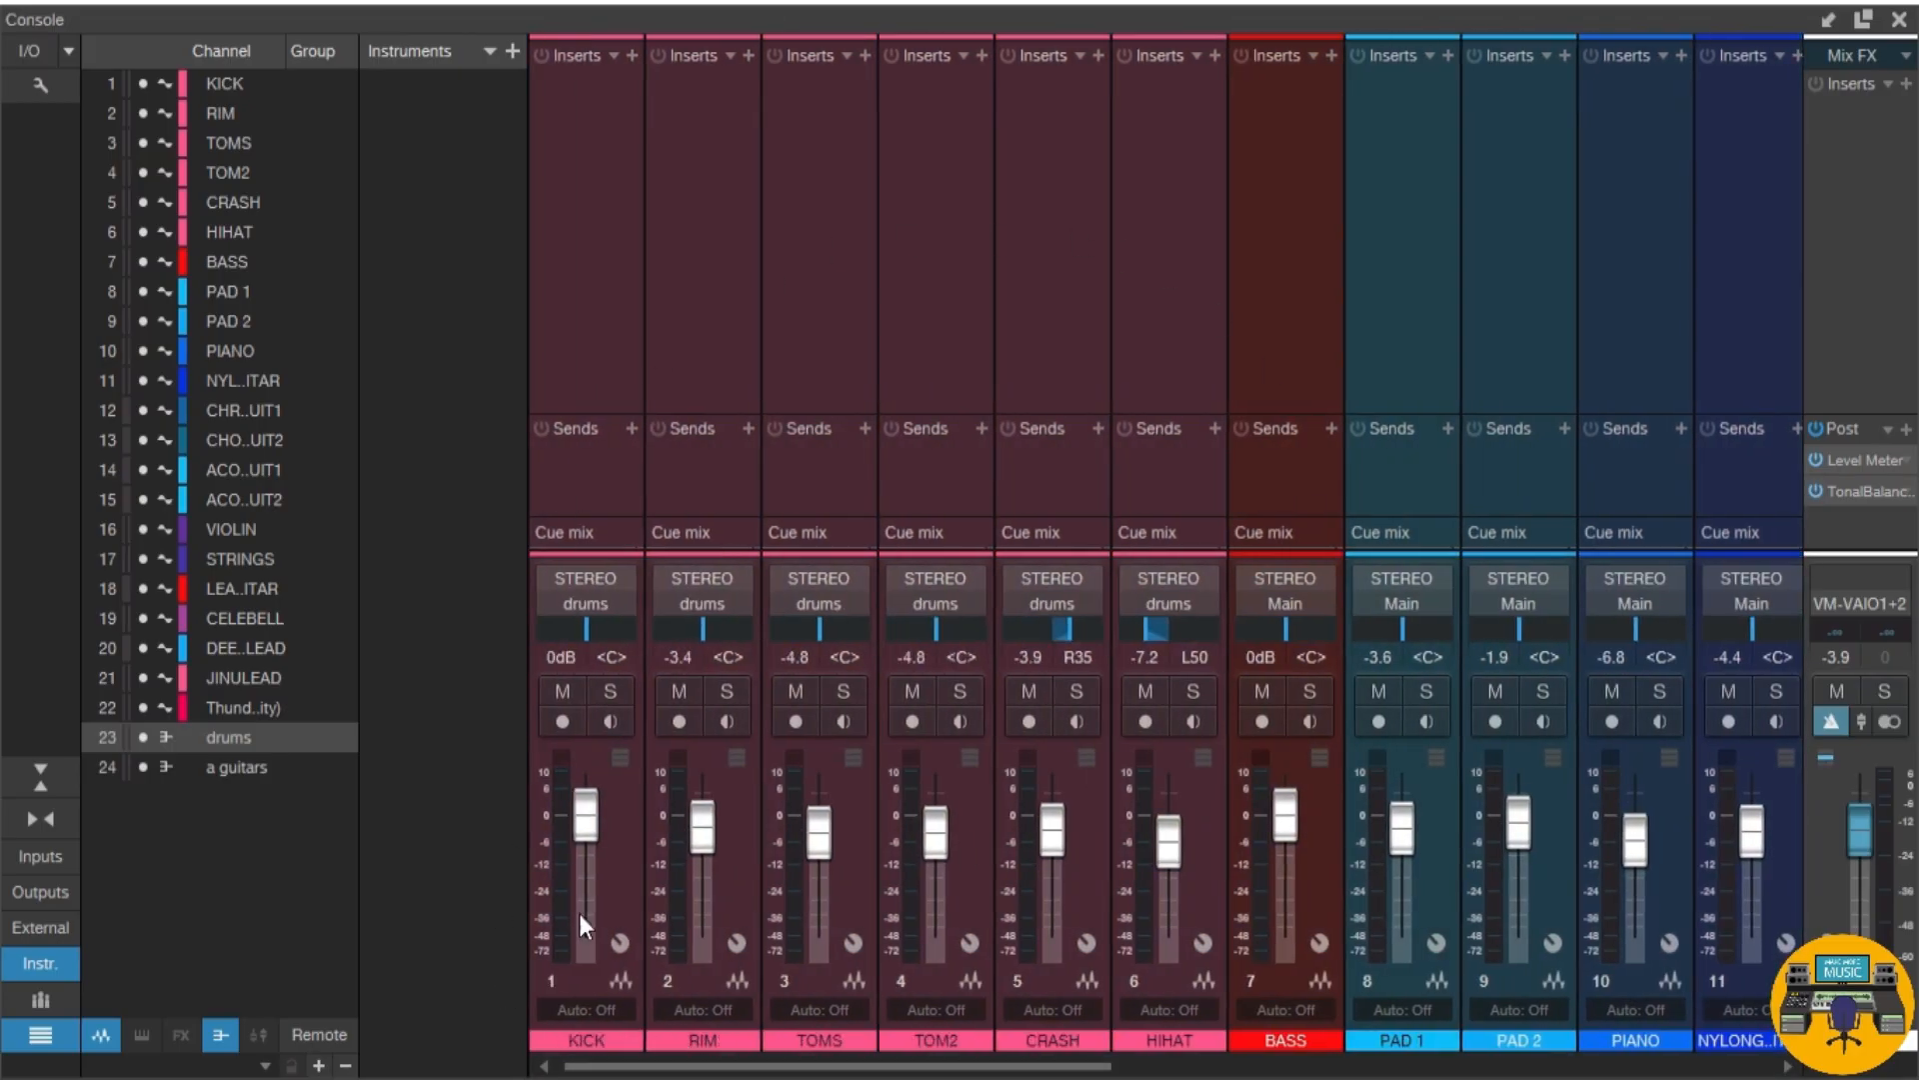
pyautogui.moveTo(1047, 1066); pyautogui.dragTo(1452, 1048)
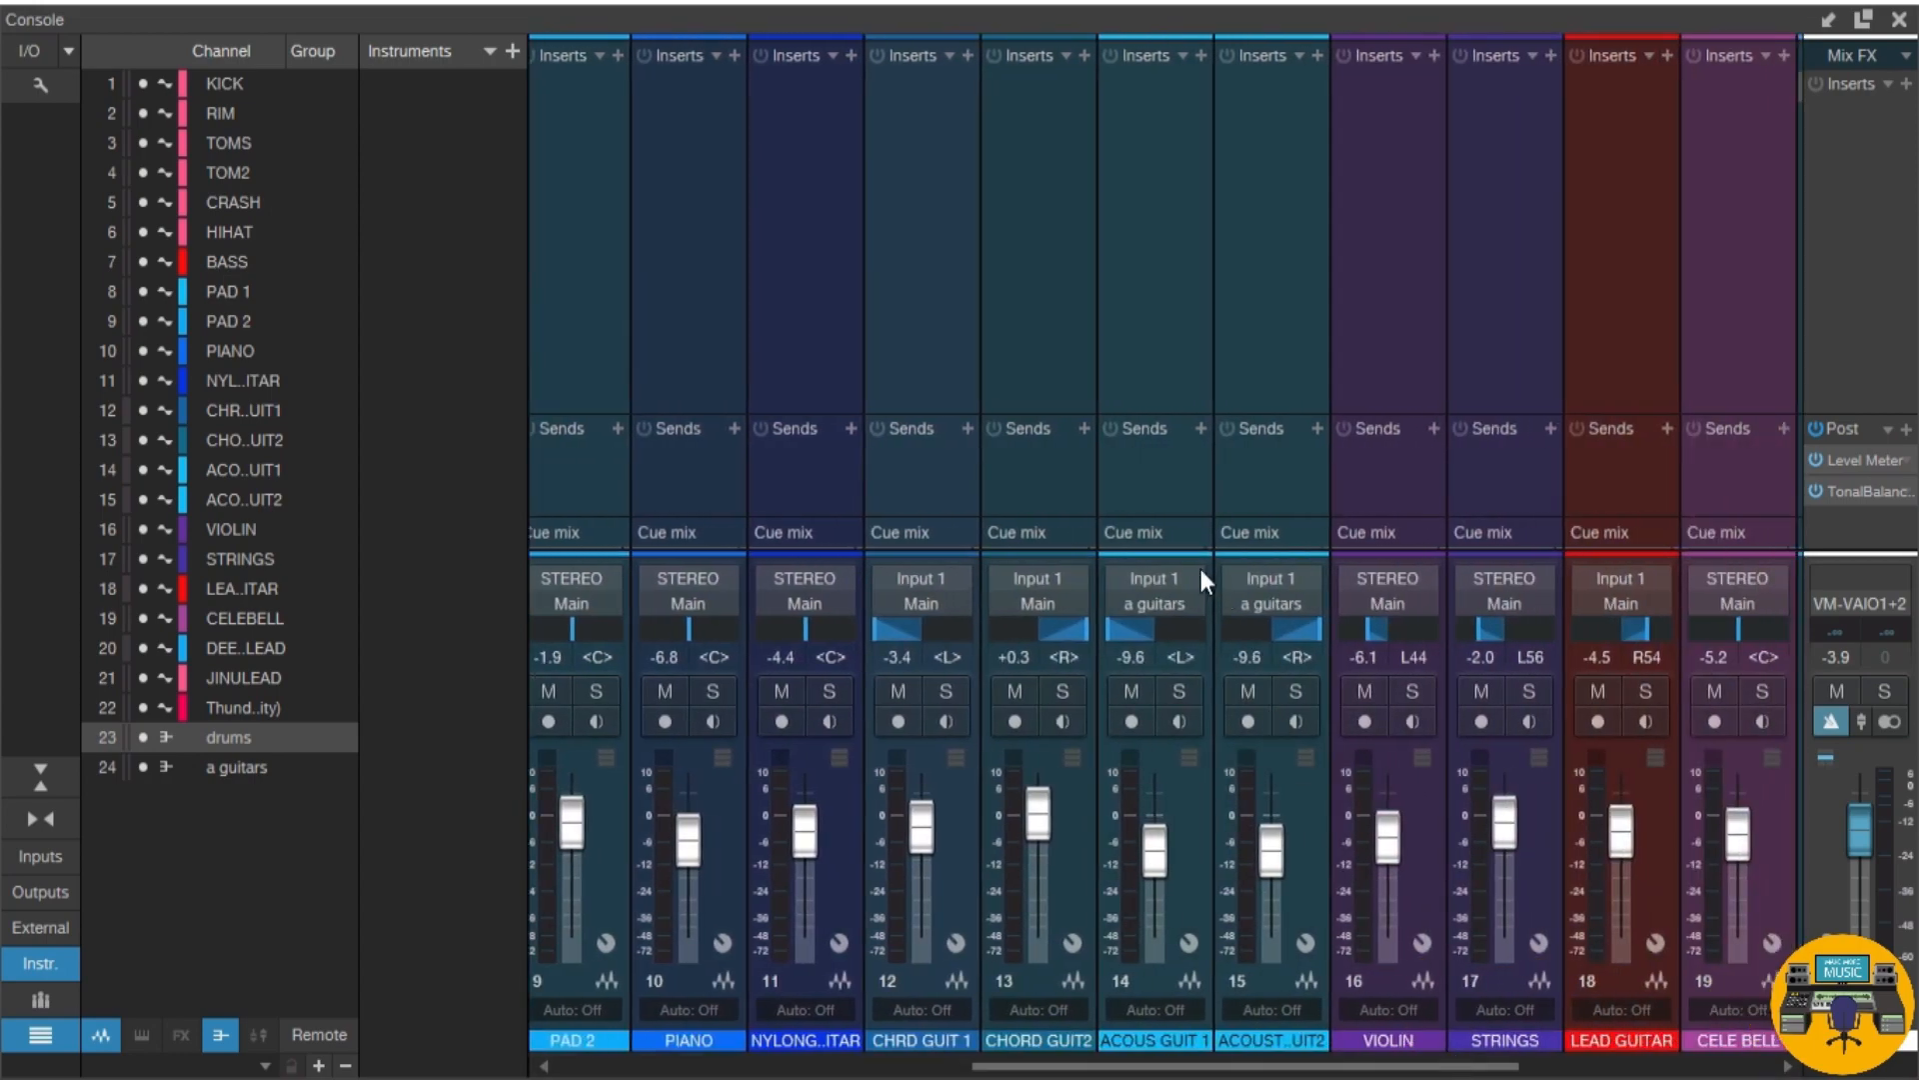
pyautogui.click(945, 332)
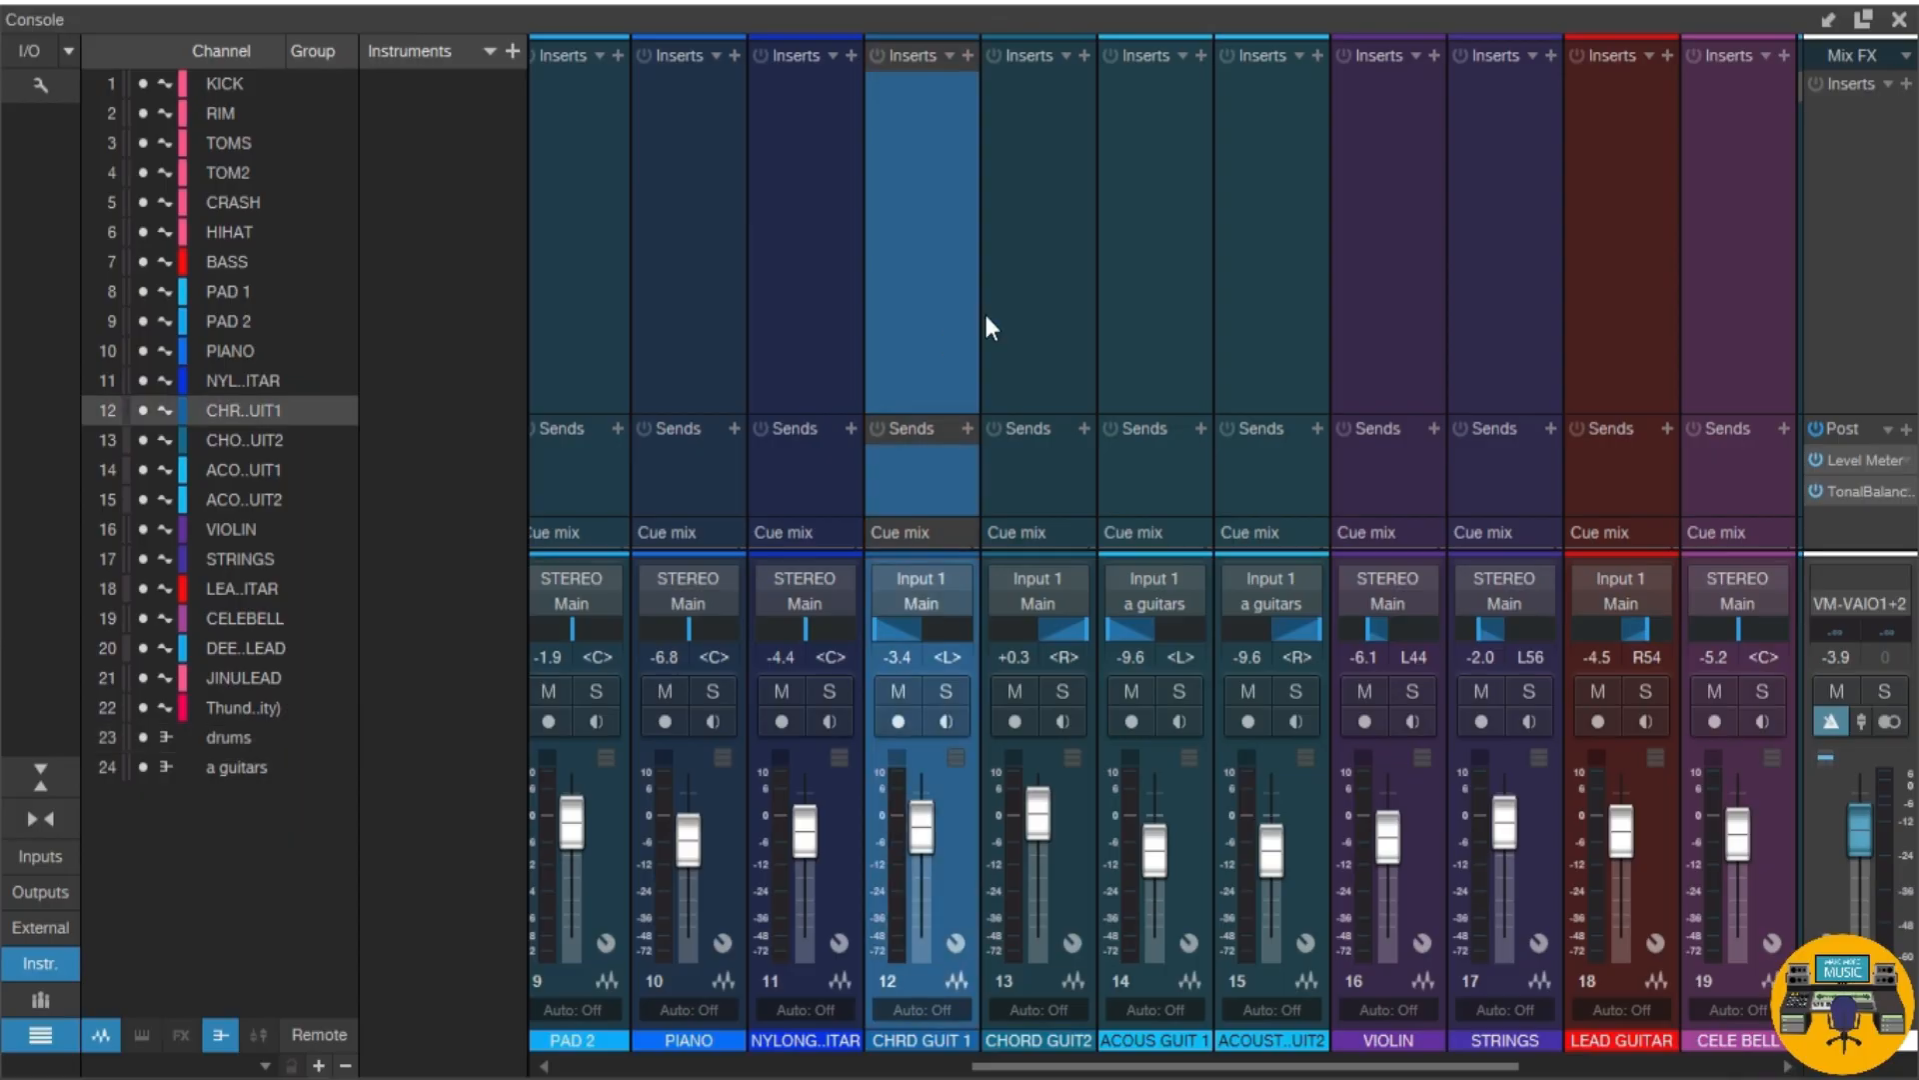
pyautogui.keyDown('shift'); pyautogui.click(1056, 290); pyautogui.keyUp('shift')
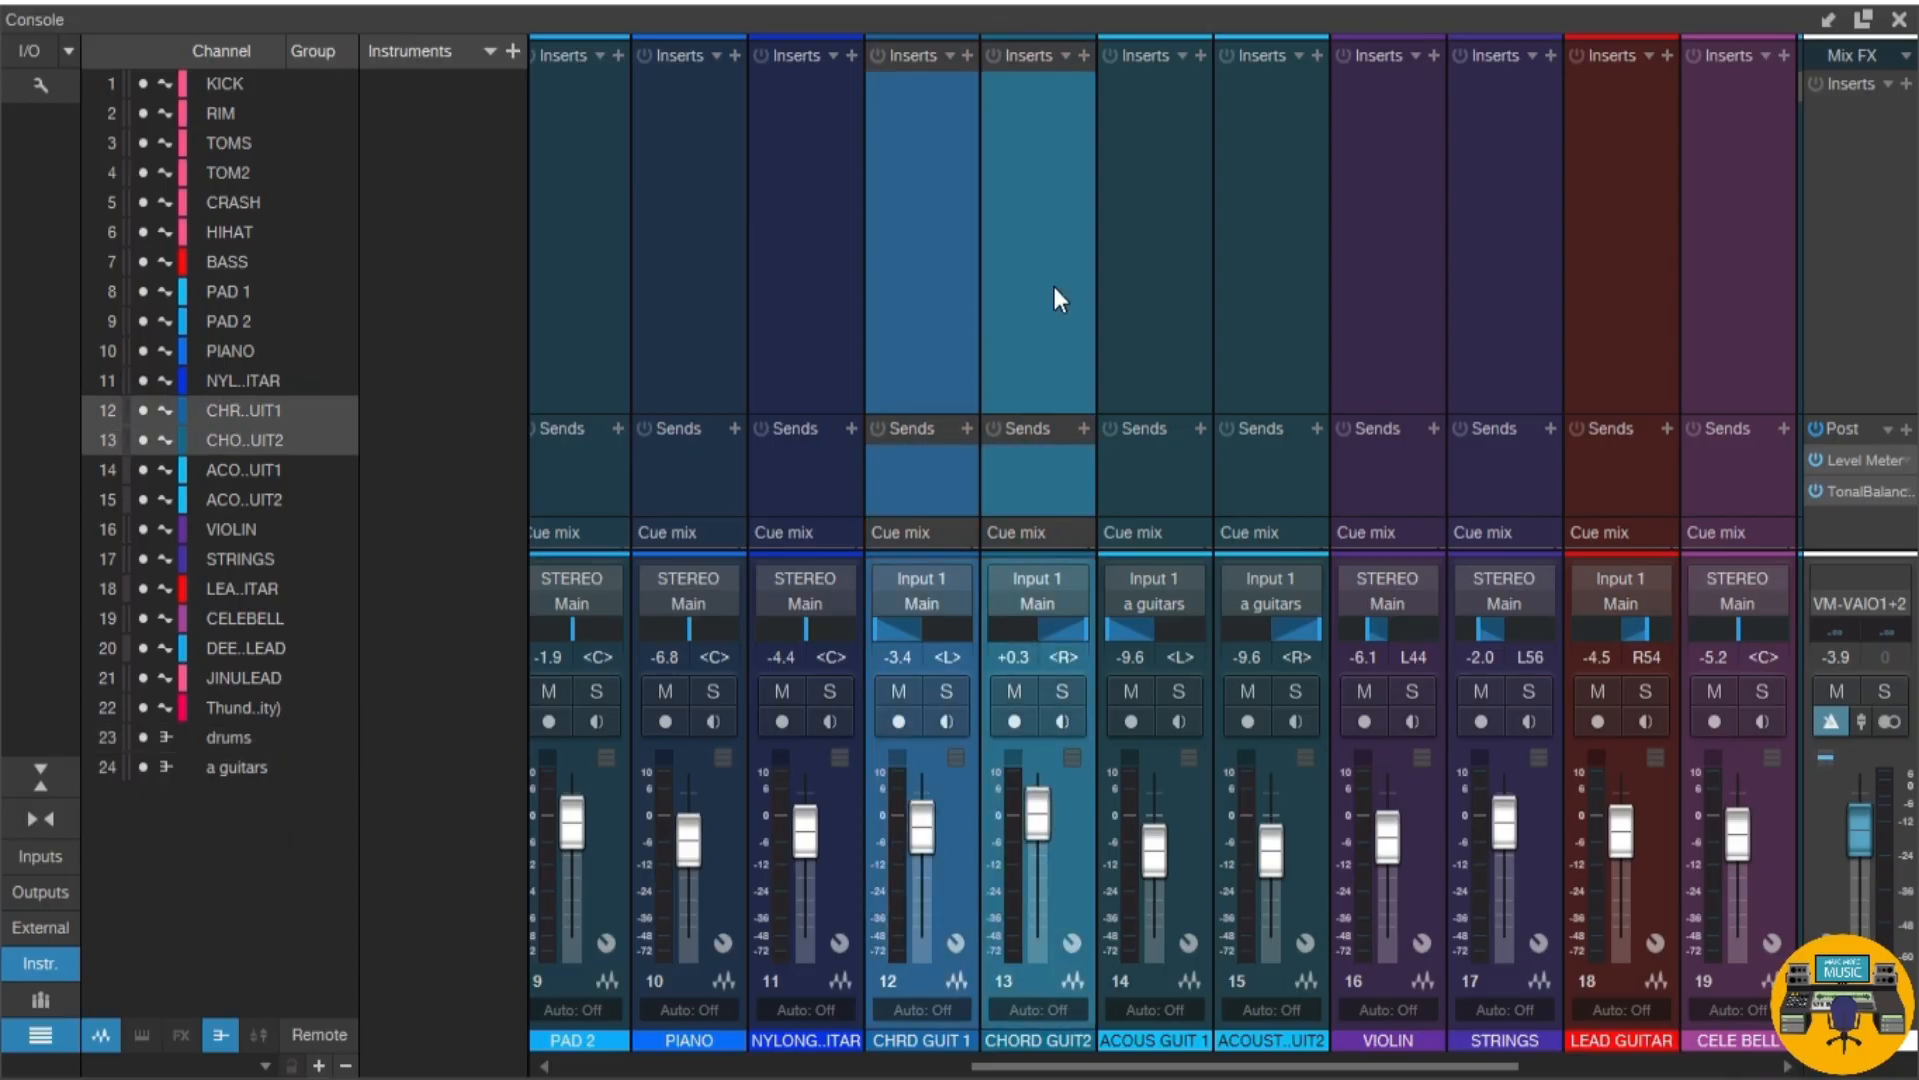
pyautogui.rightClick(1028, 258)
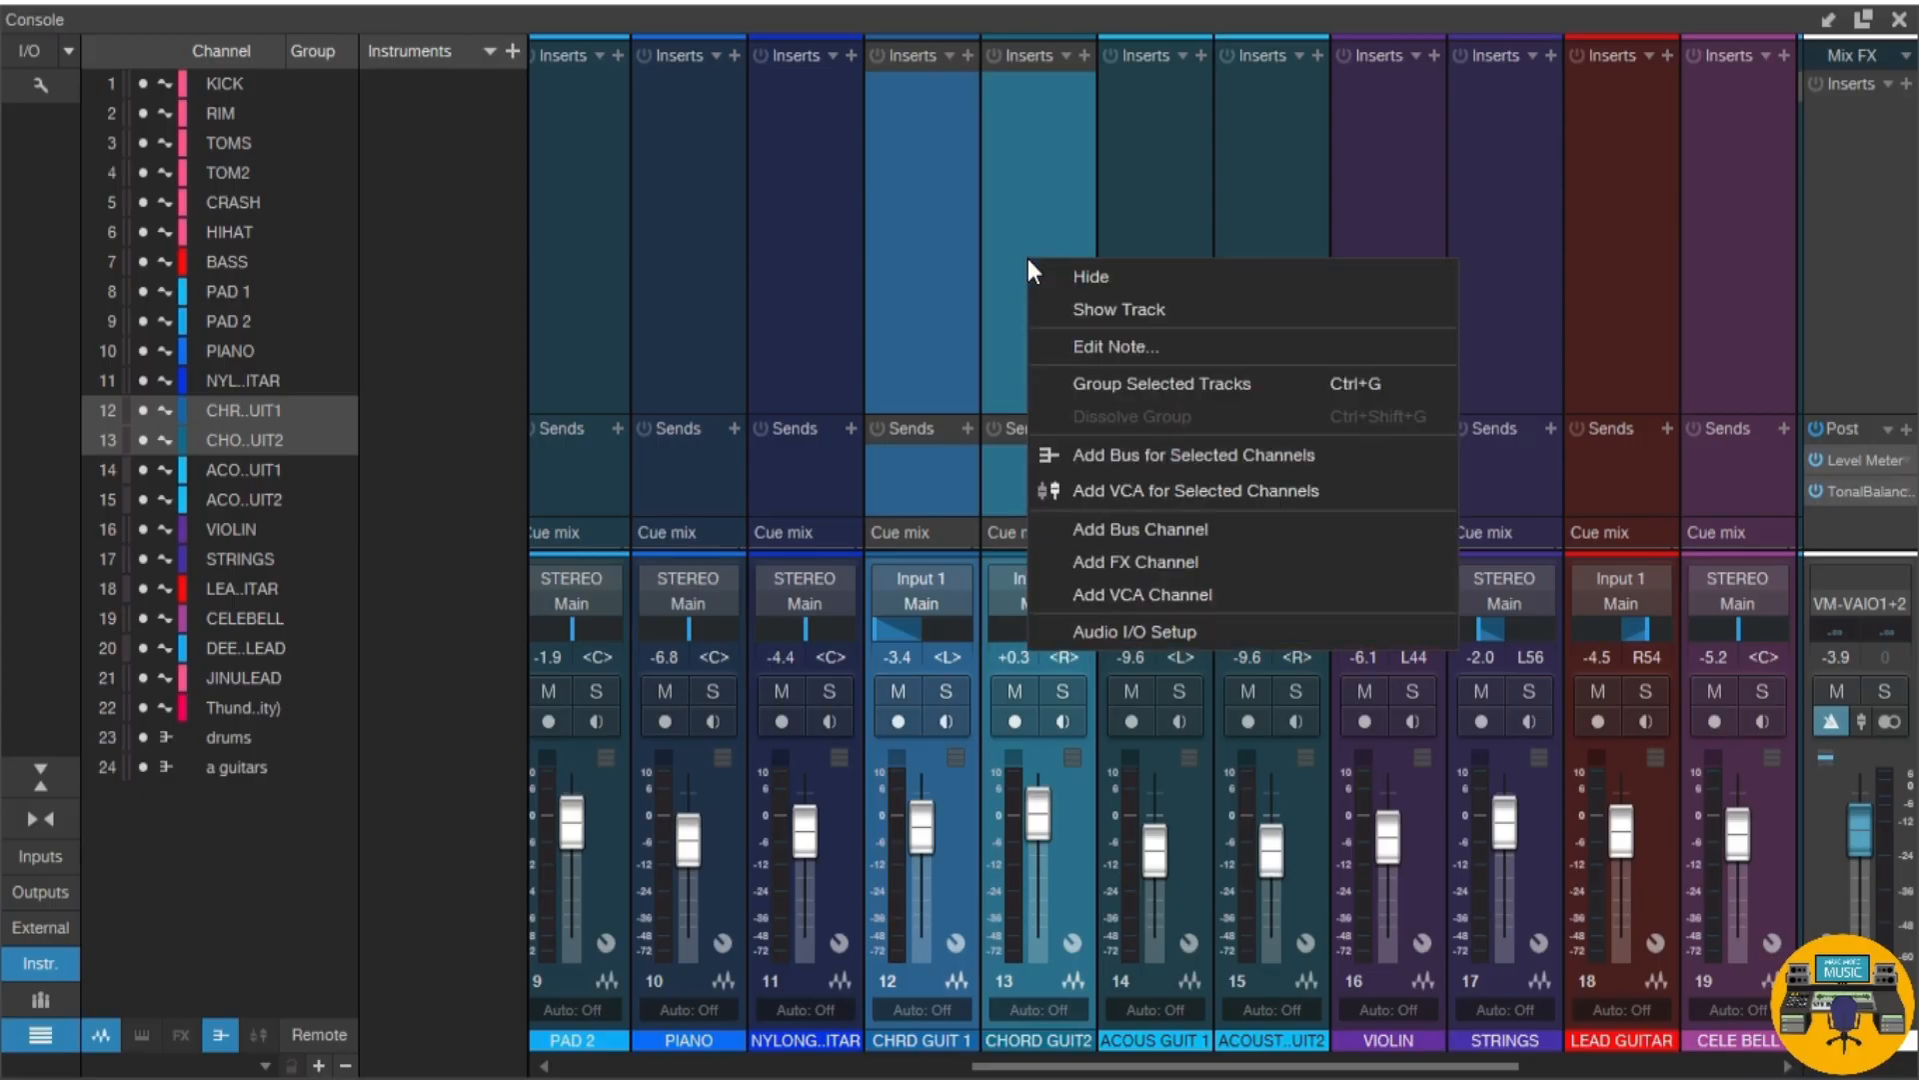
pyautogui.click(1089, 454)
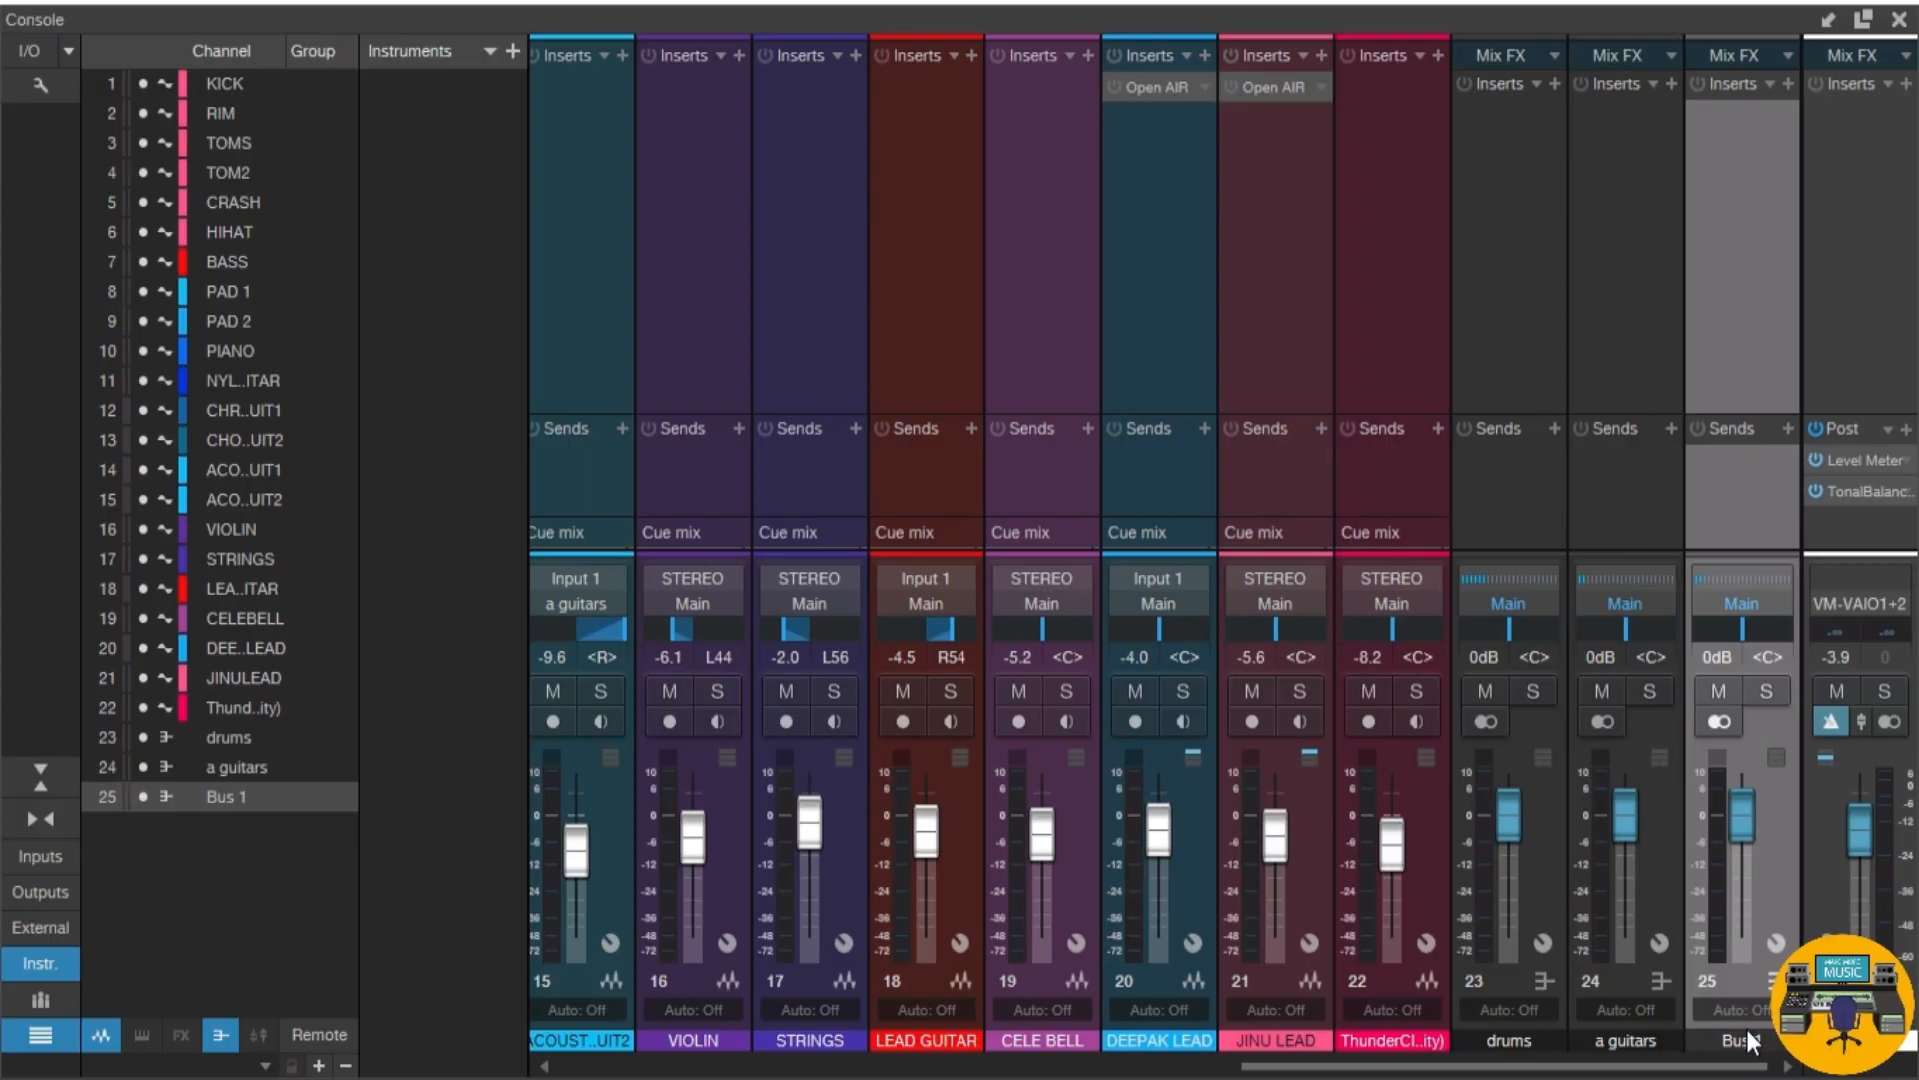
pyautogui.write('e guuitar')
pyautogui.press('Return')
# Step: Solo the e guuitar bus to try its volume fader during playback, set its level to -0.8 dB and end the solo
pyautogui.click(1763, 692)
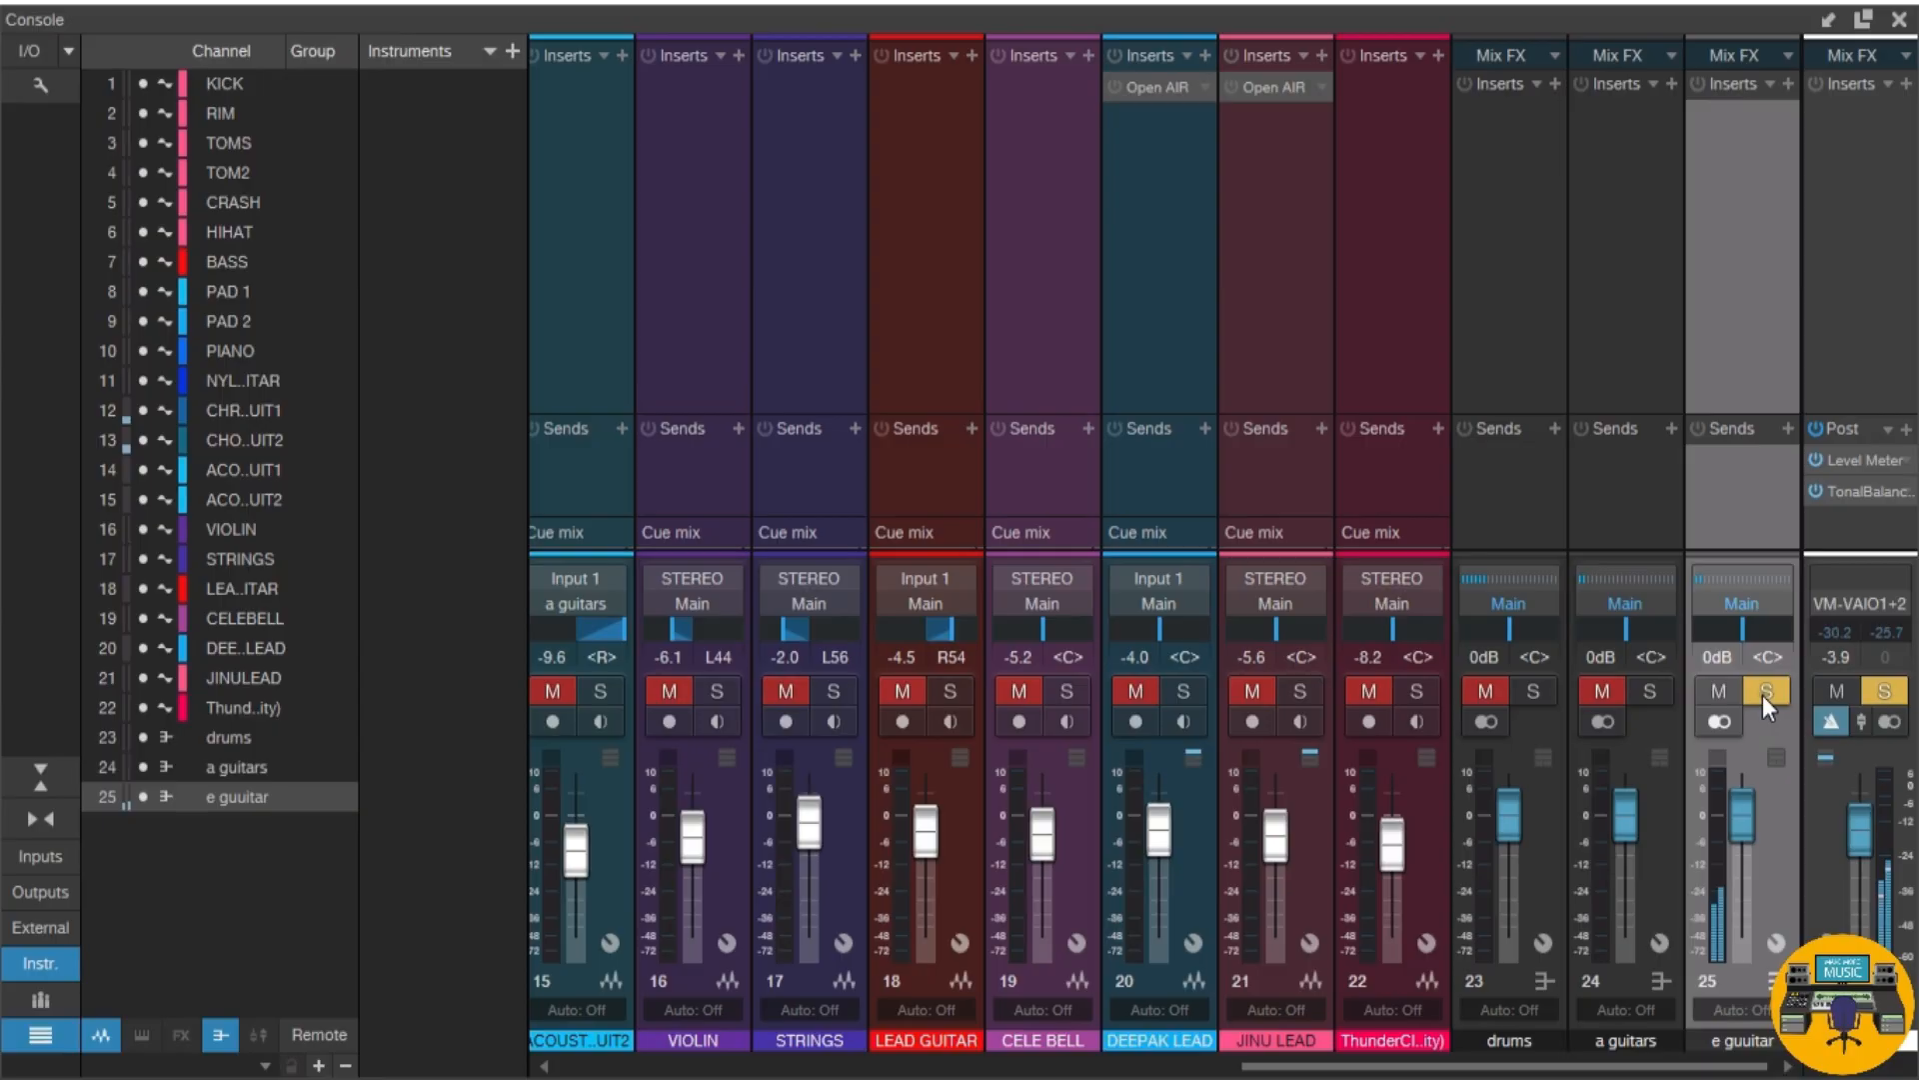
pyautogui.moveTo(1735, 824); pyautogui.dragTo(1743, 761)
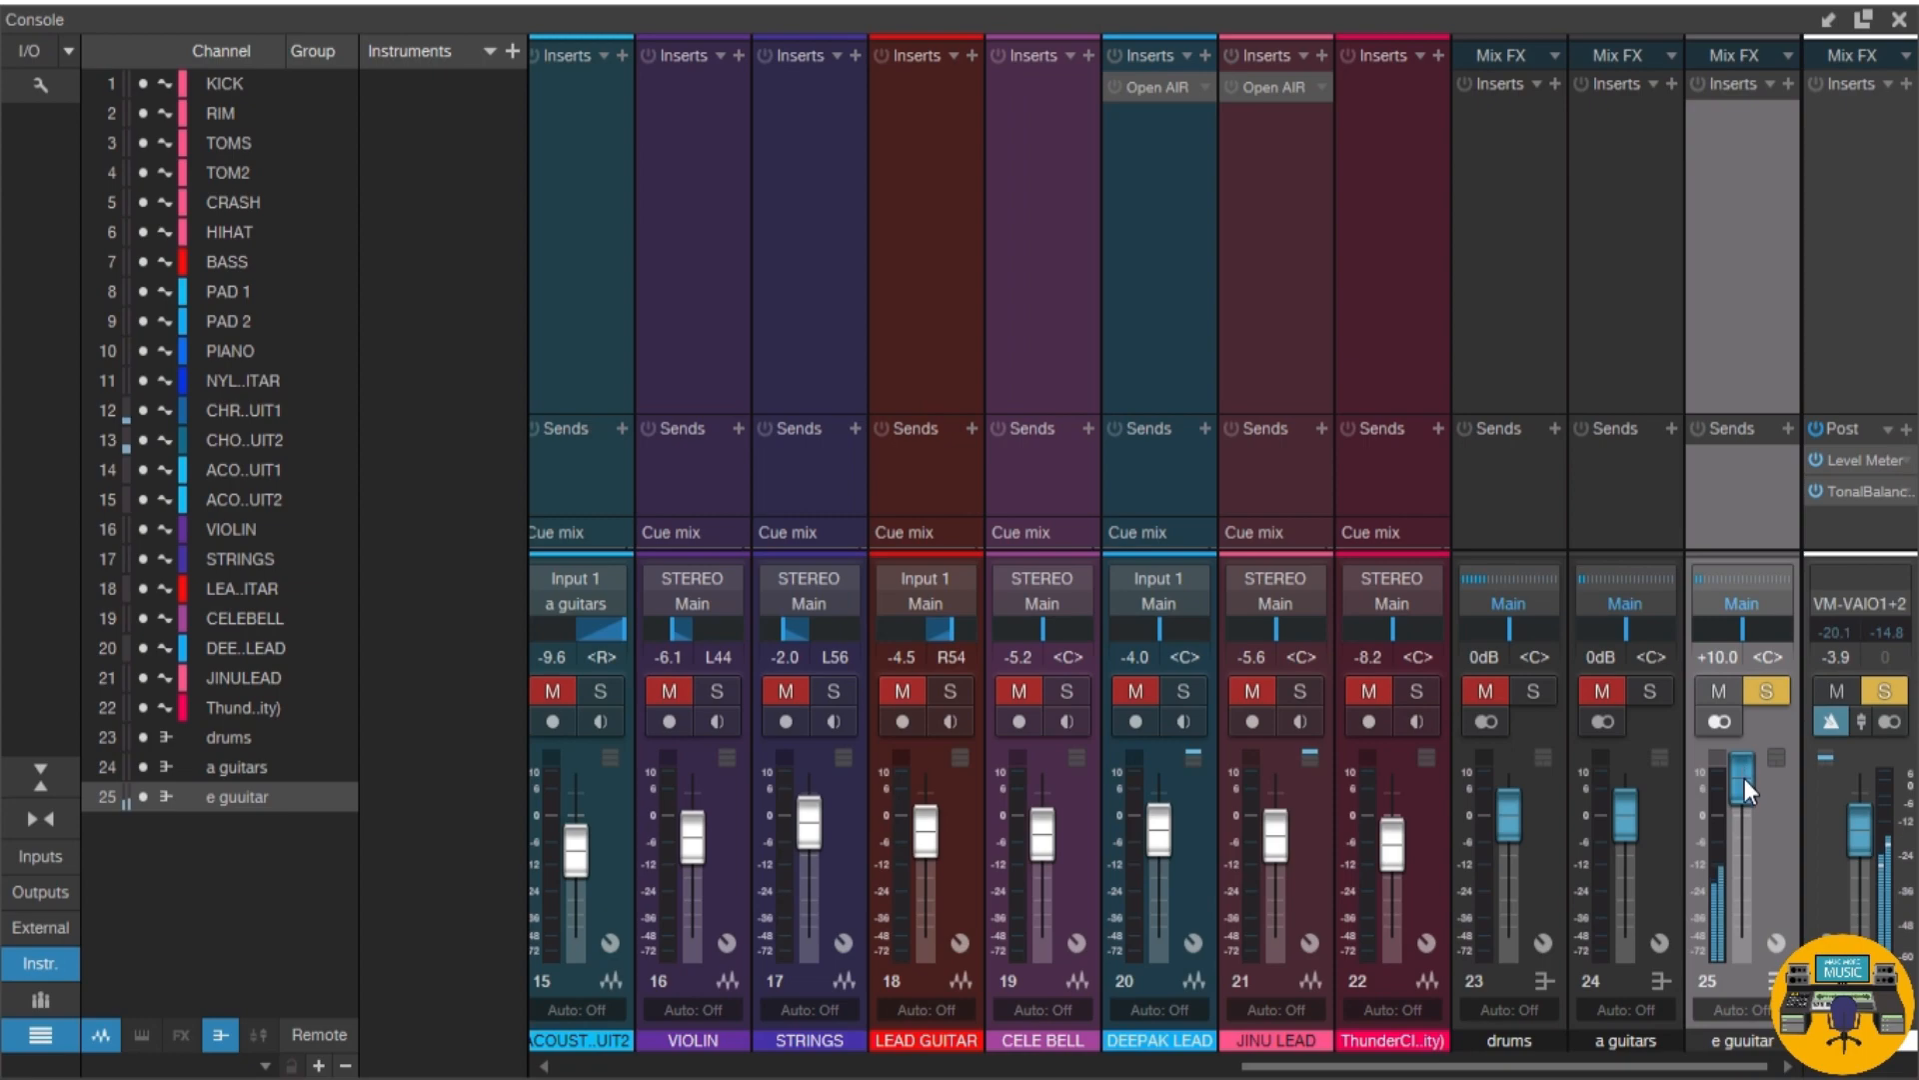
pyautogui.moveTo(1743, 778); pyautogui.dragTo(1748, 836)
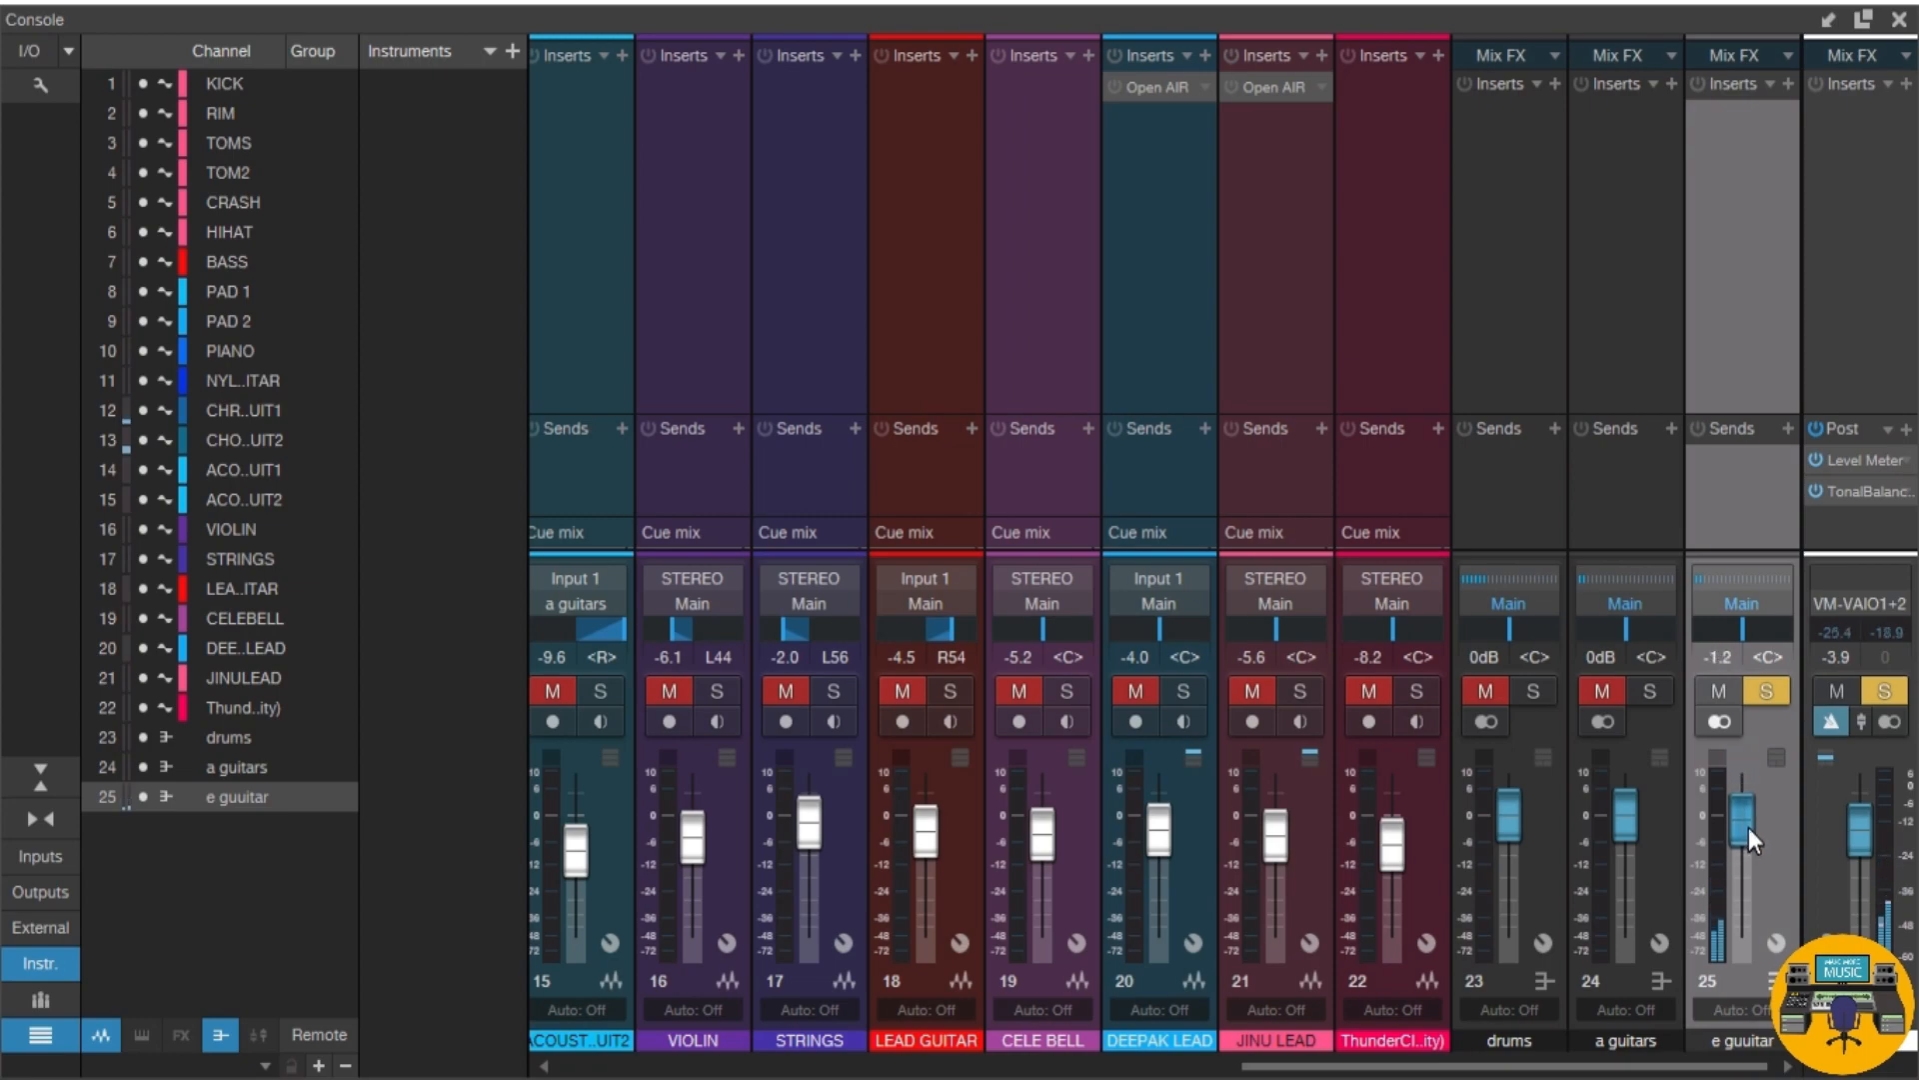
pyautogui.click(1761, 700)
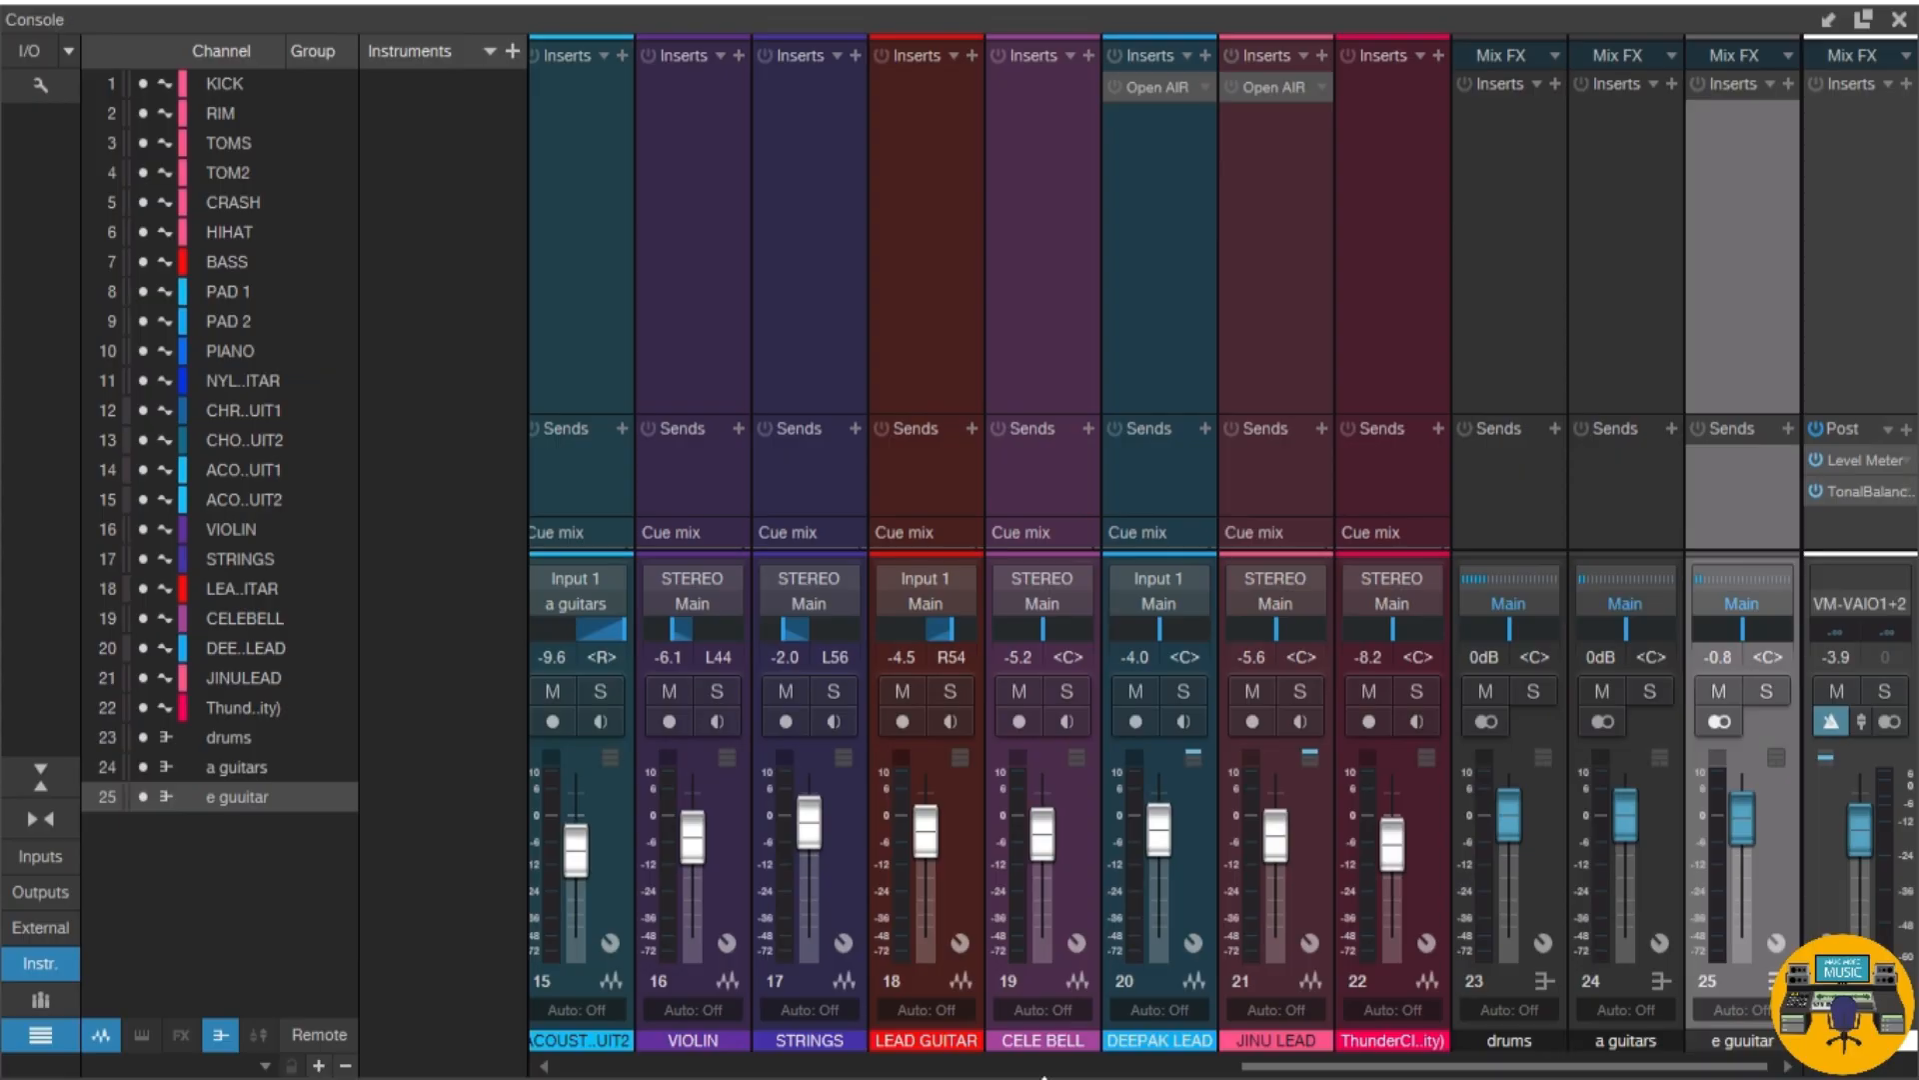
pyautogui.moveTo(1299, 1066); pyautogui.dragTo(567, 1065)
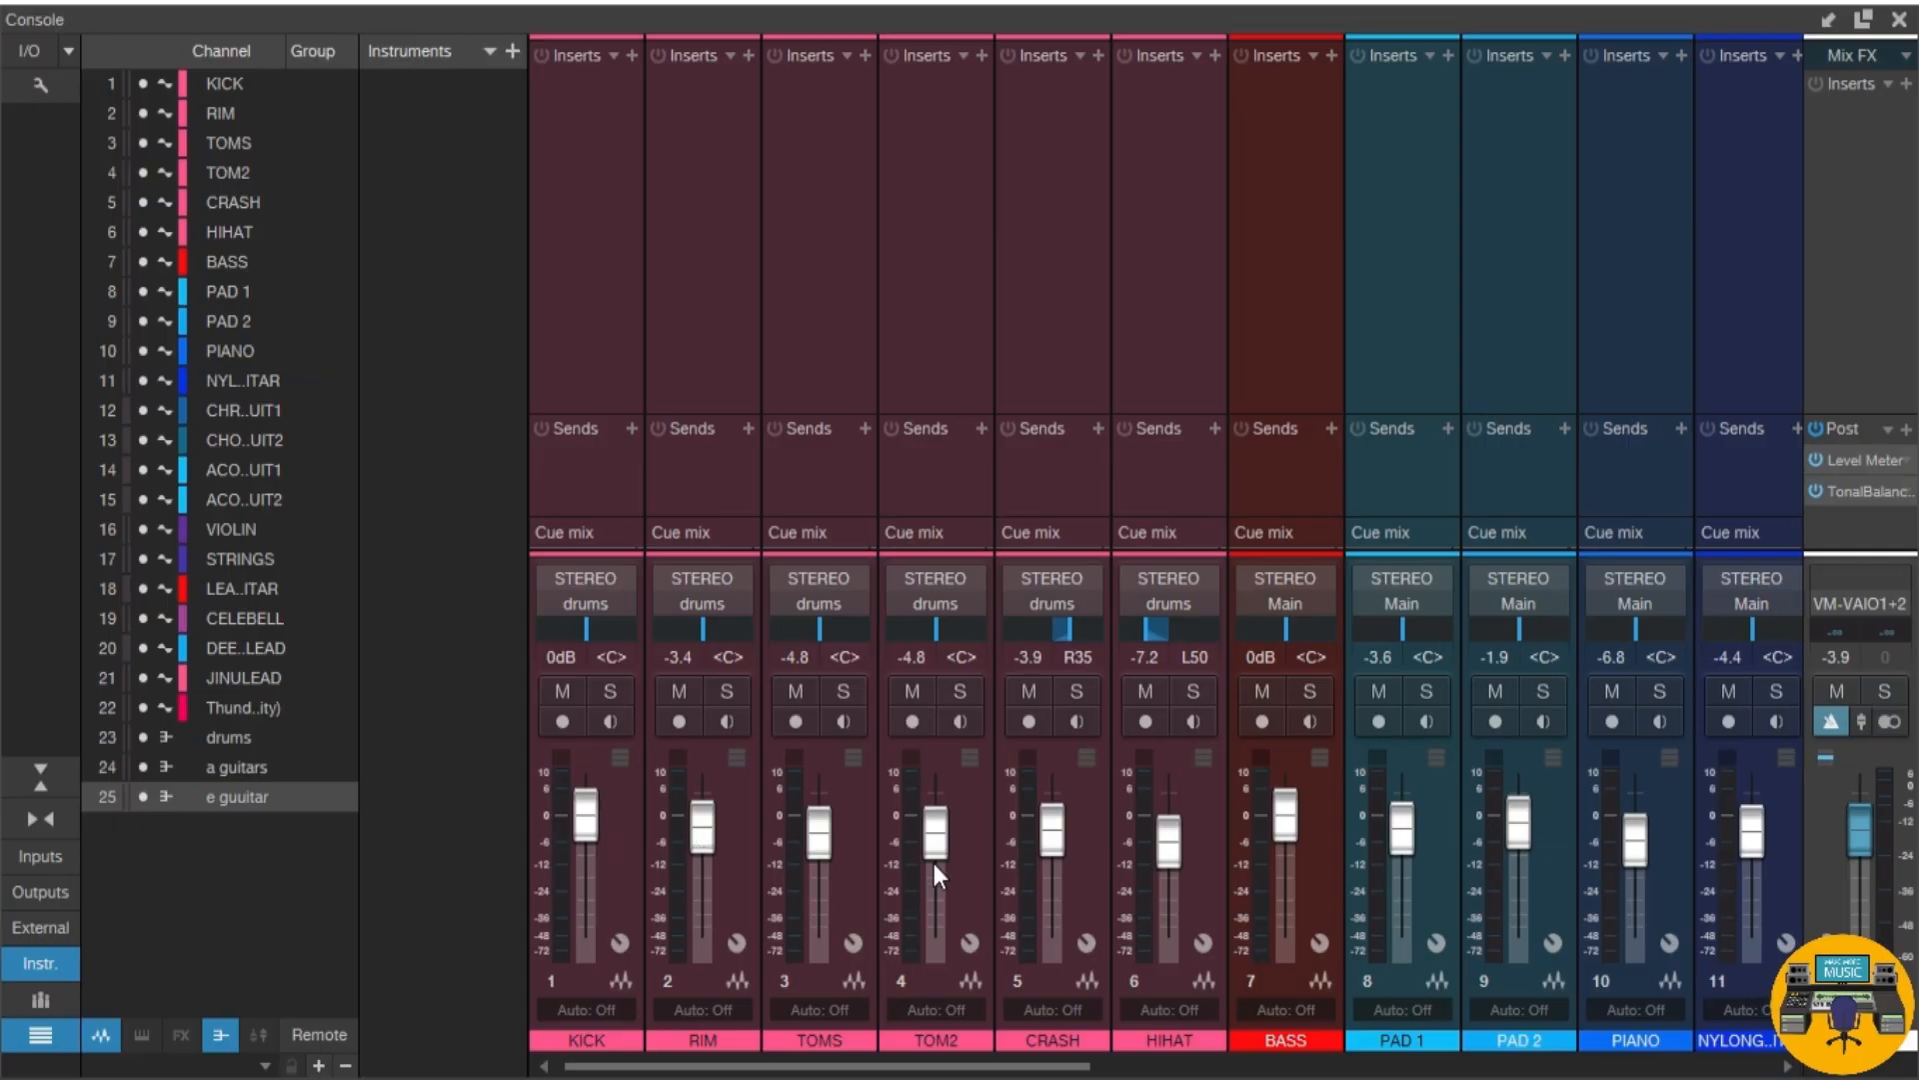
pyautogui.moveTo(990, 1065); pyautogui.dragTo(1664, 1066)
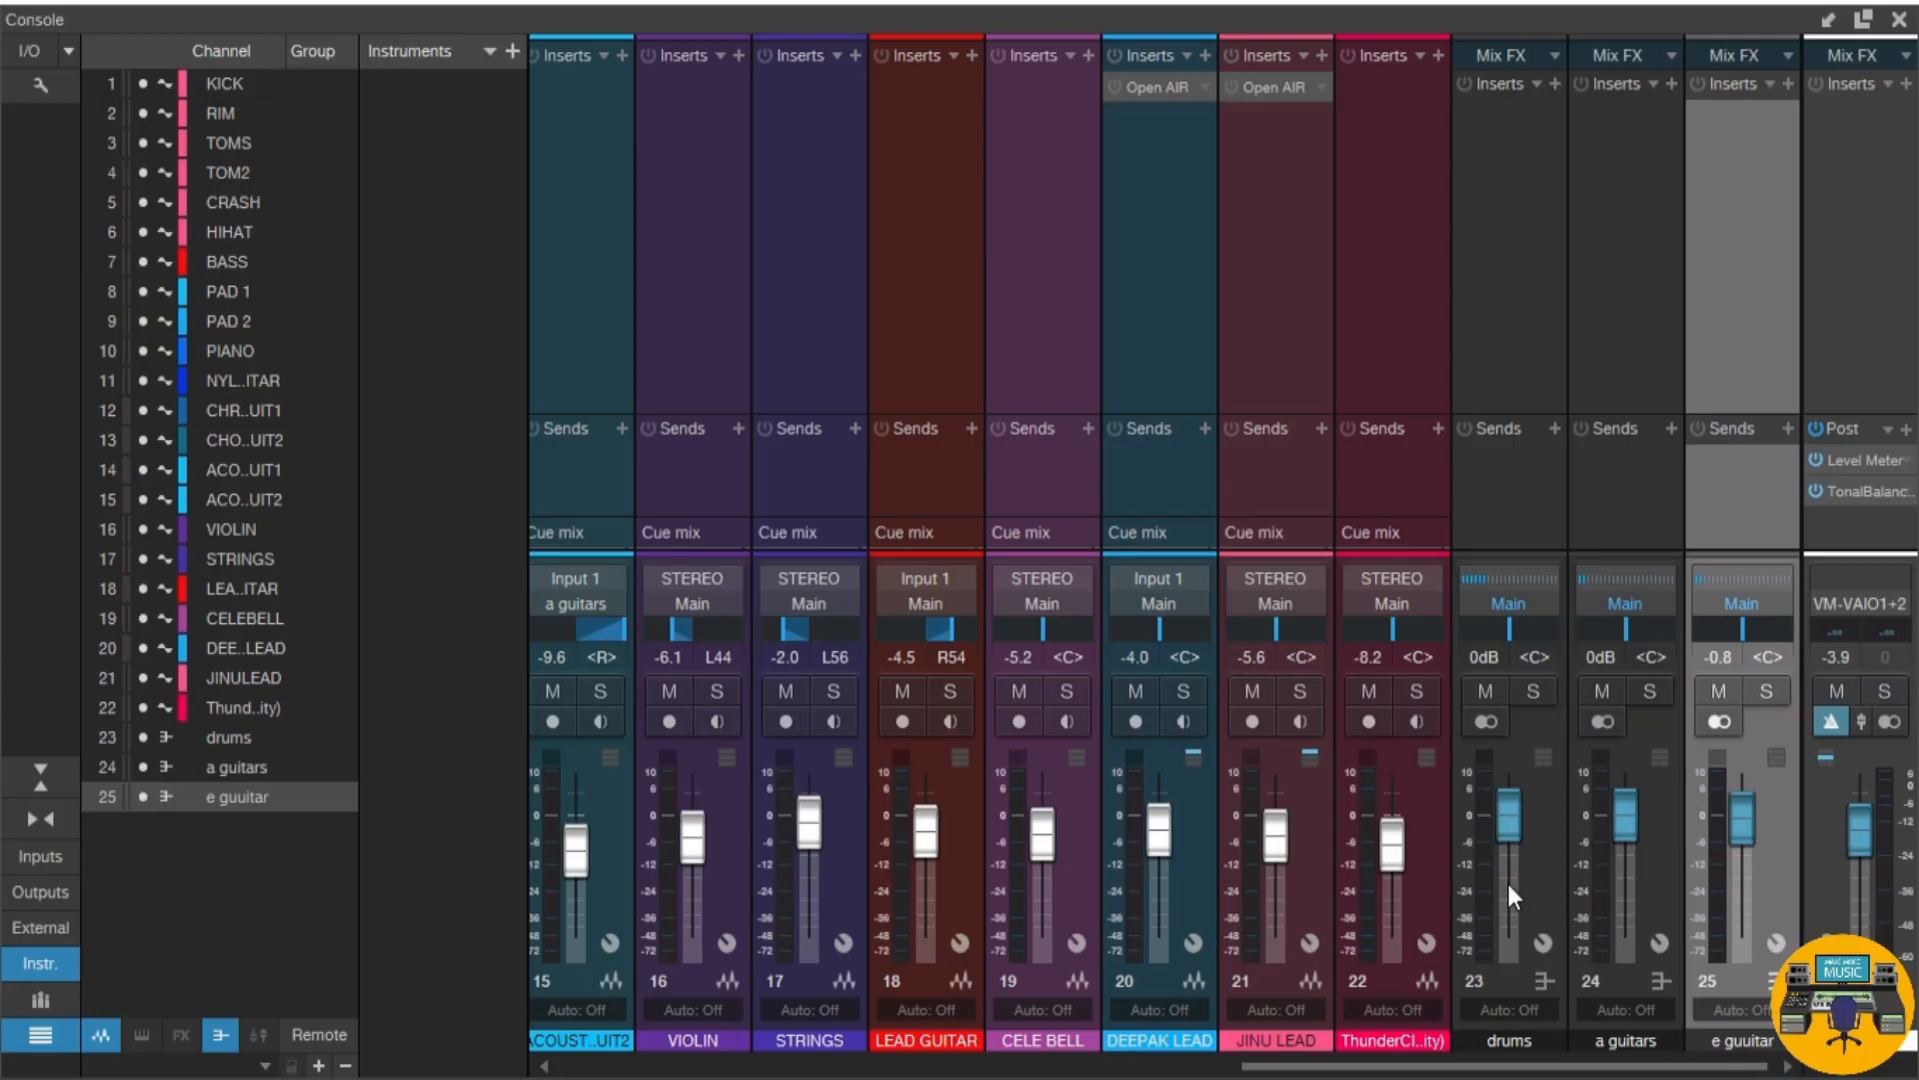
pyautogui.moveTo(1279, 1068); pyautogui.dragTo(600, 1069)
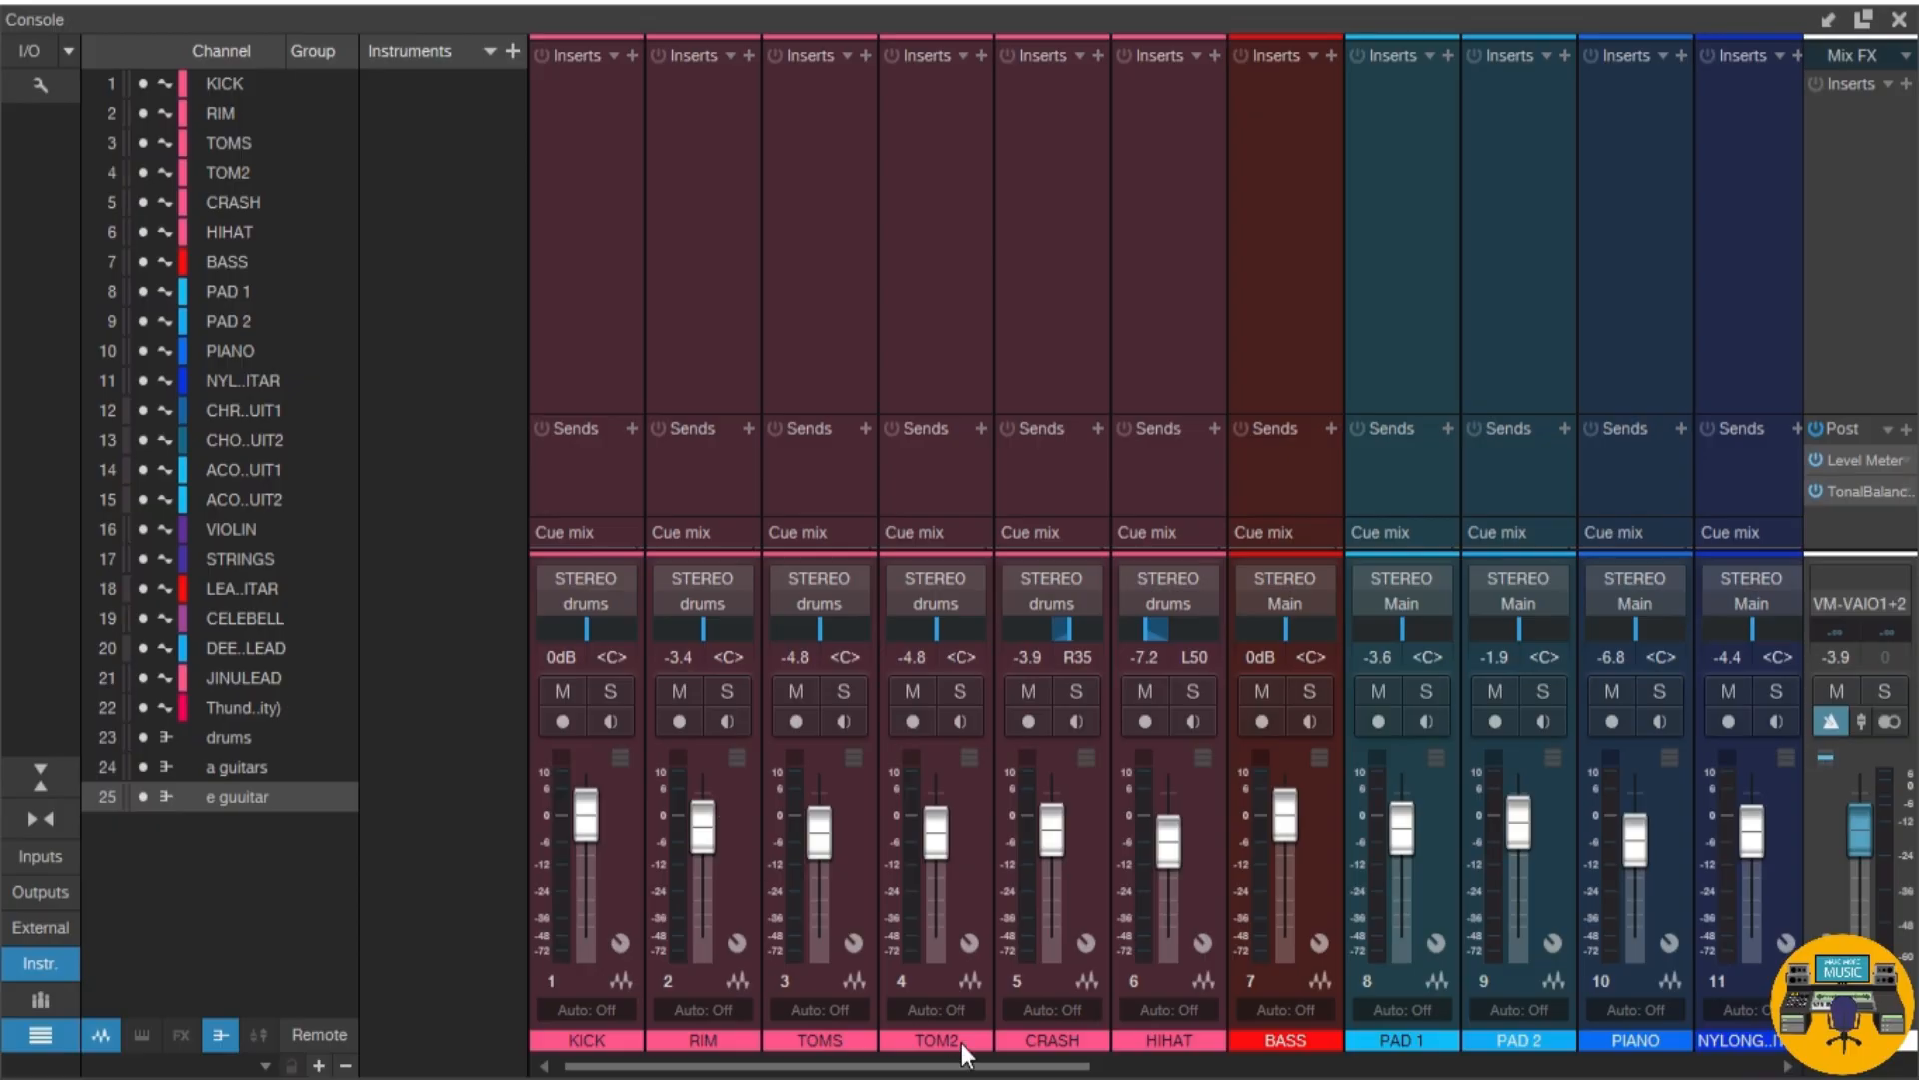
pyautogui.moveTo(965, 1067); pyautogui.dragTo(1906, 1067)
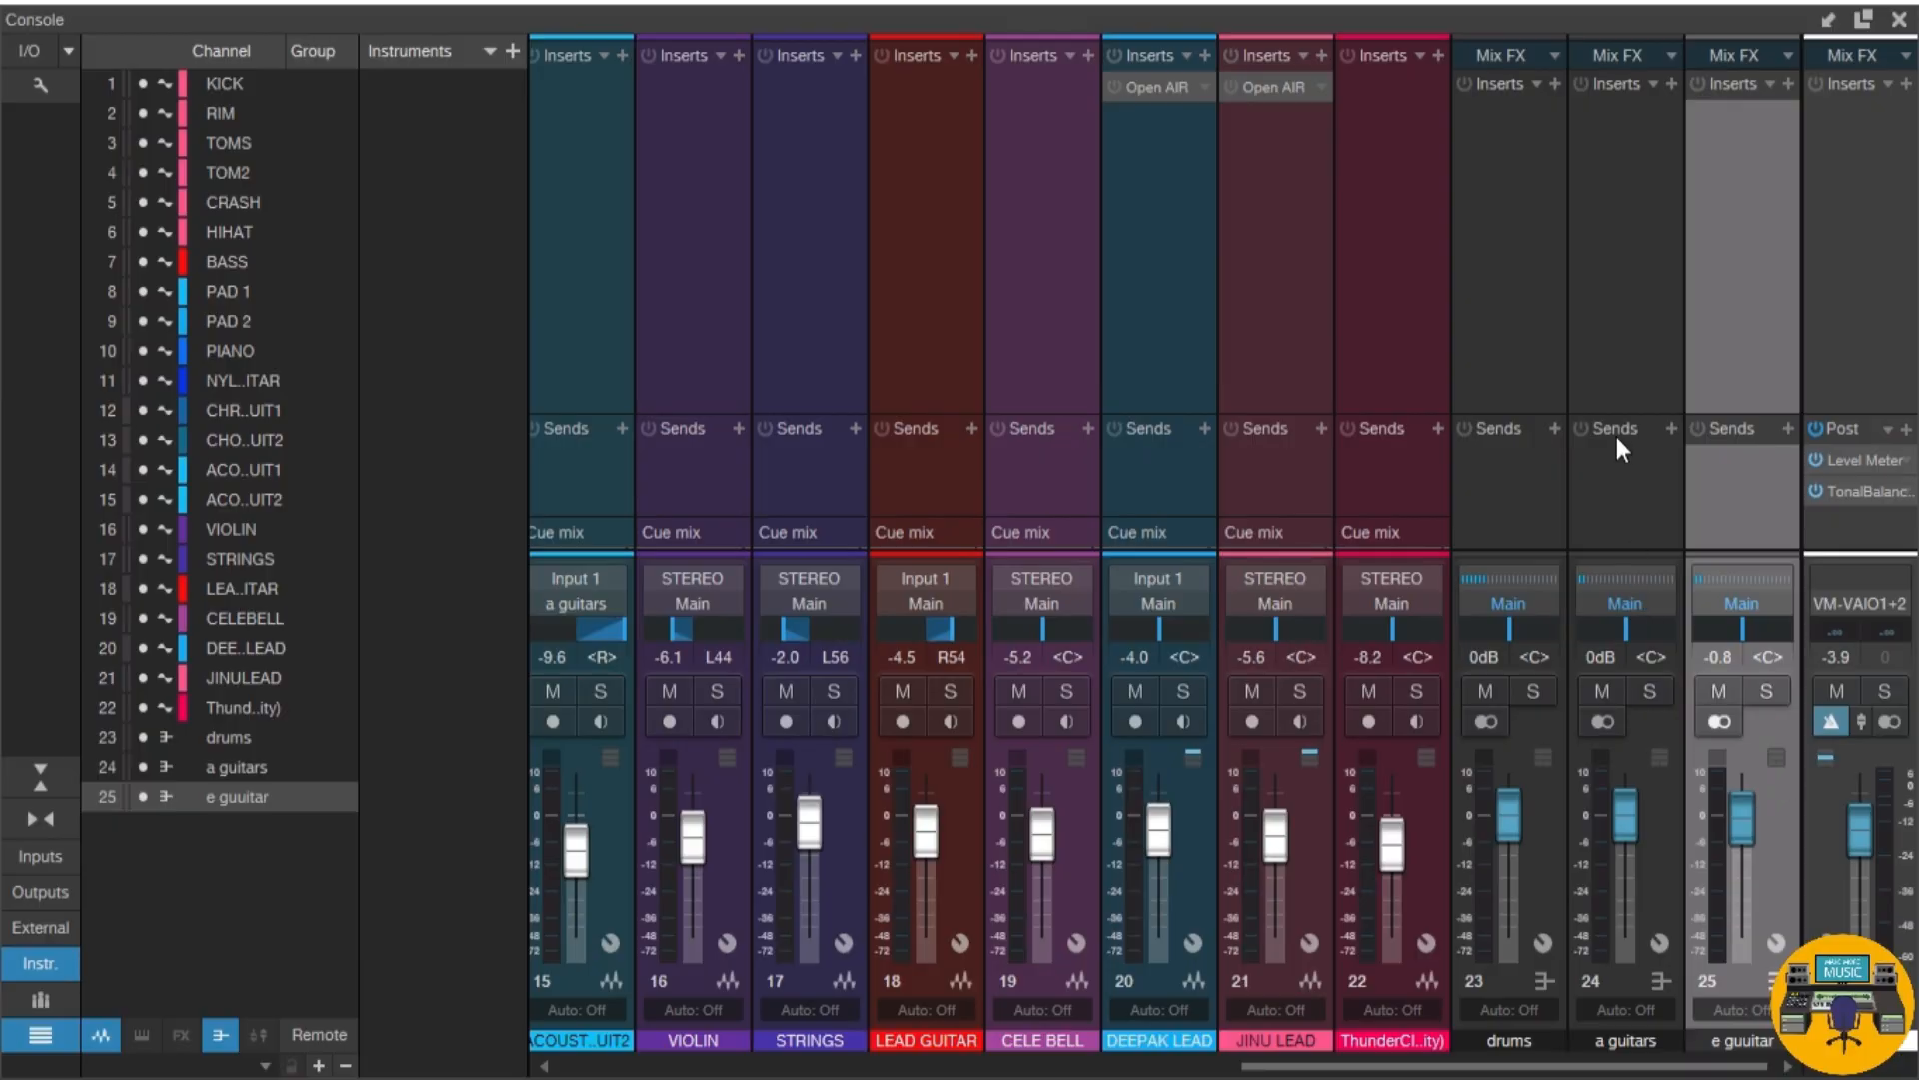
# Step: Add an FX channel in front of the drums bus
pyautogui.click(1525, 326)
pyautogui.rightClick(1525, 326)
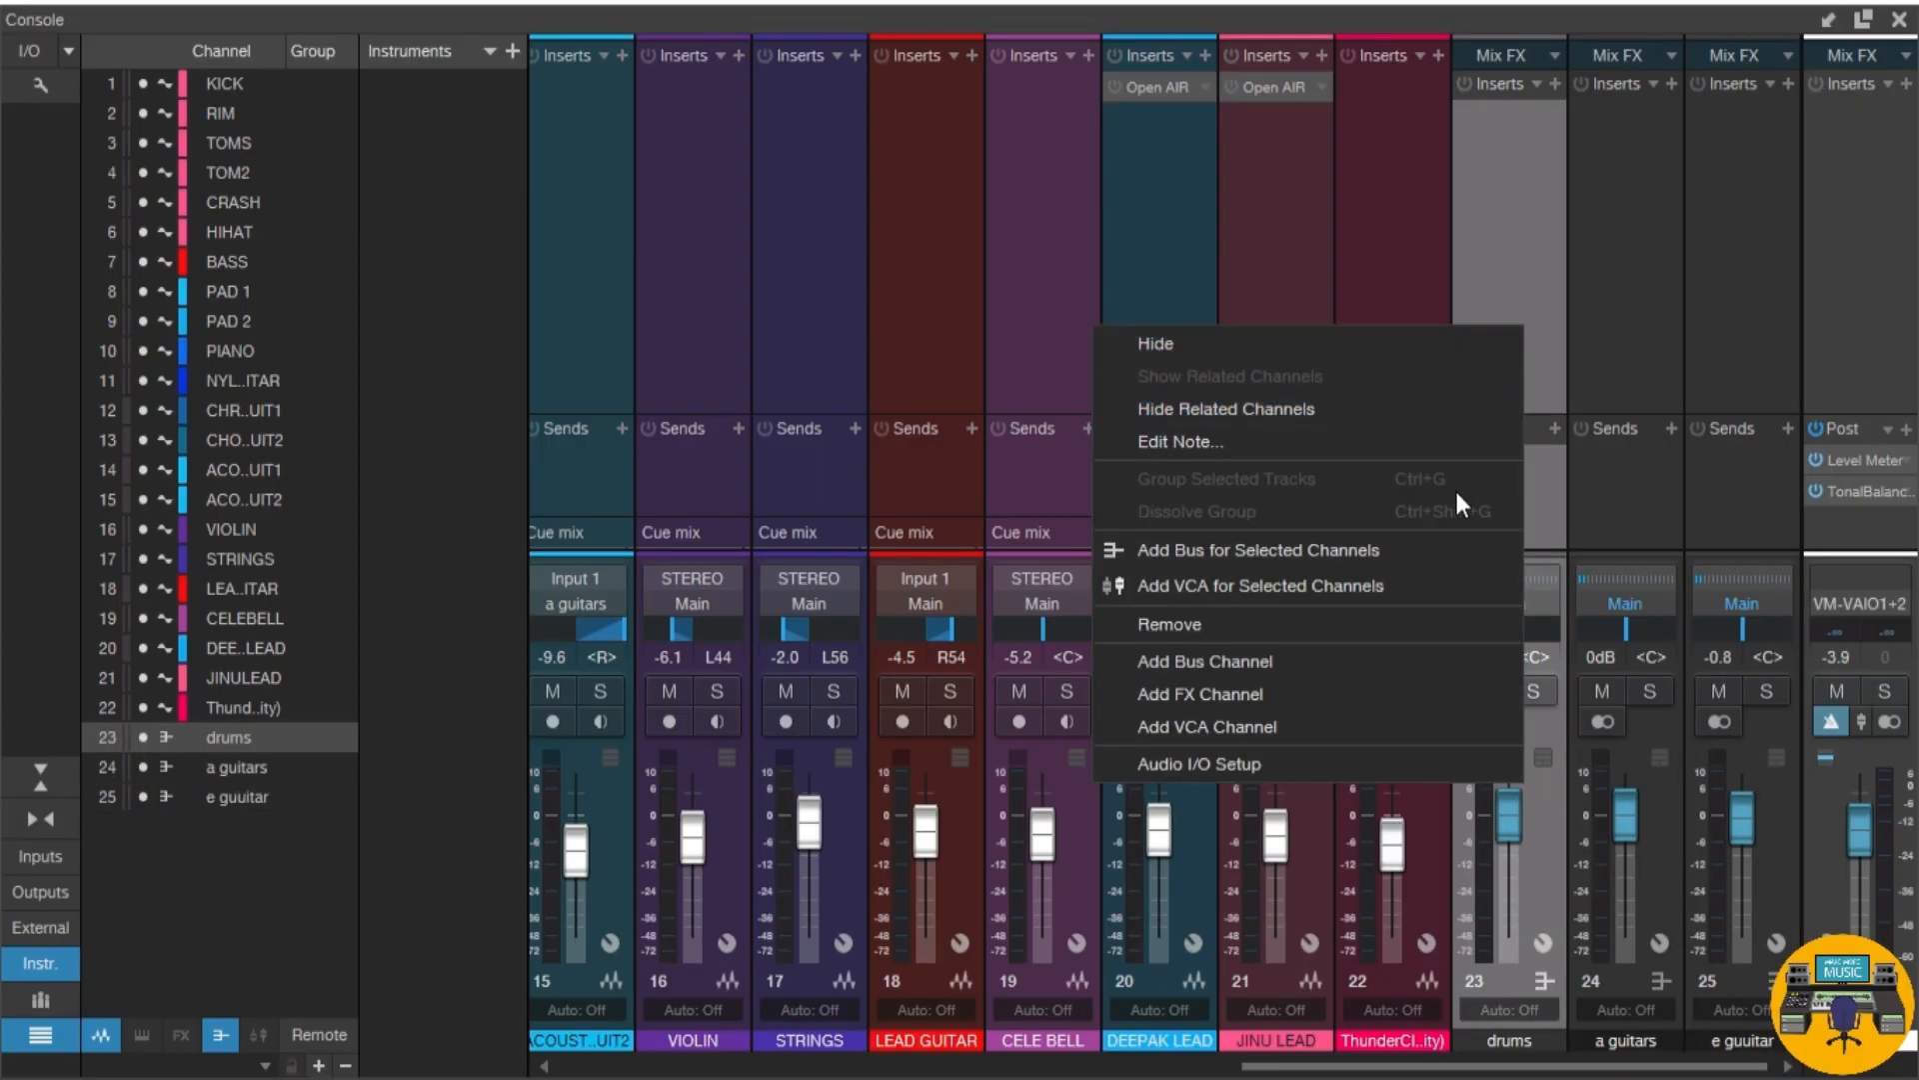
pyautogui.click(1264, 693)
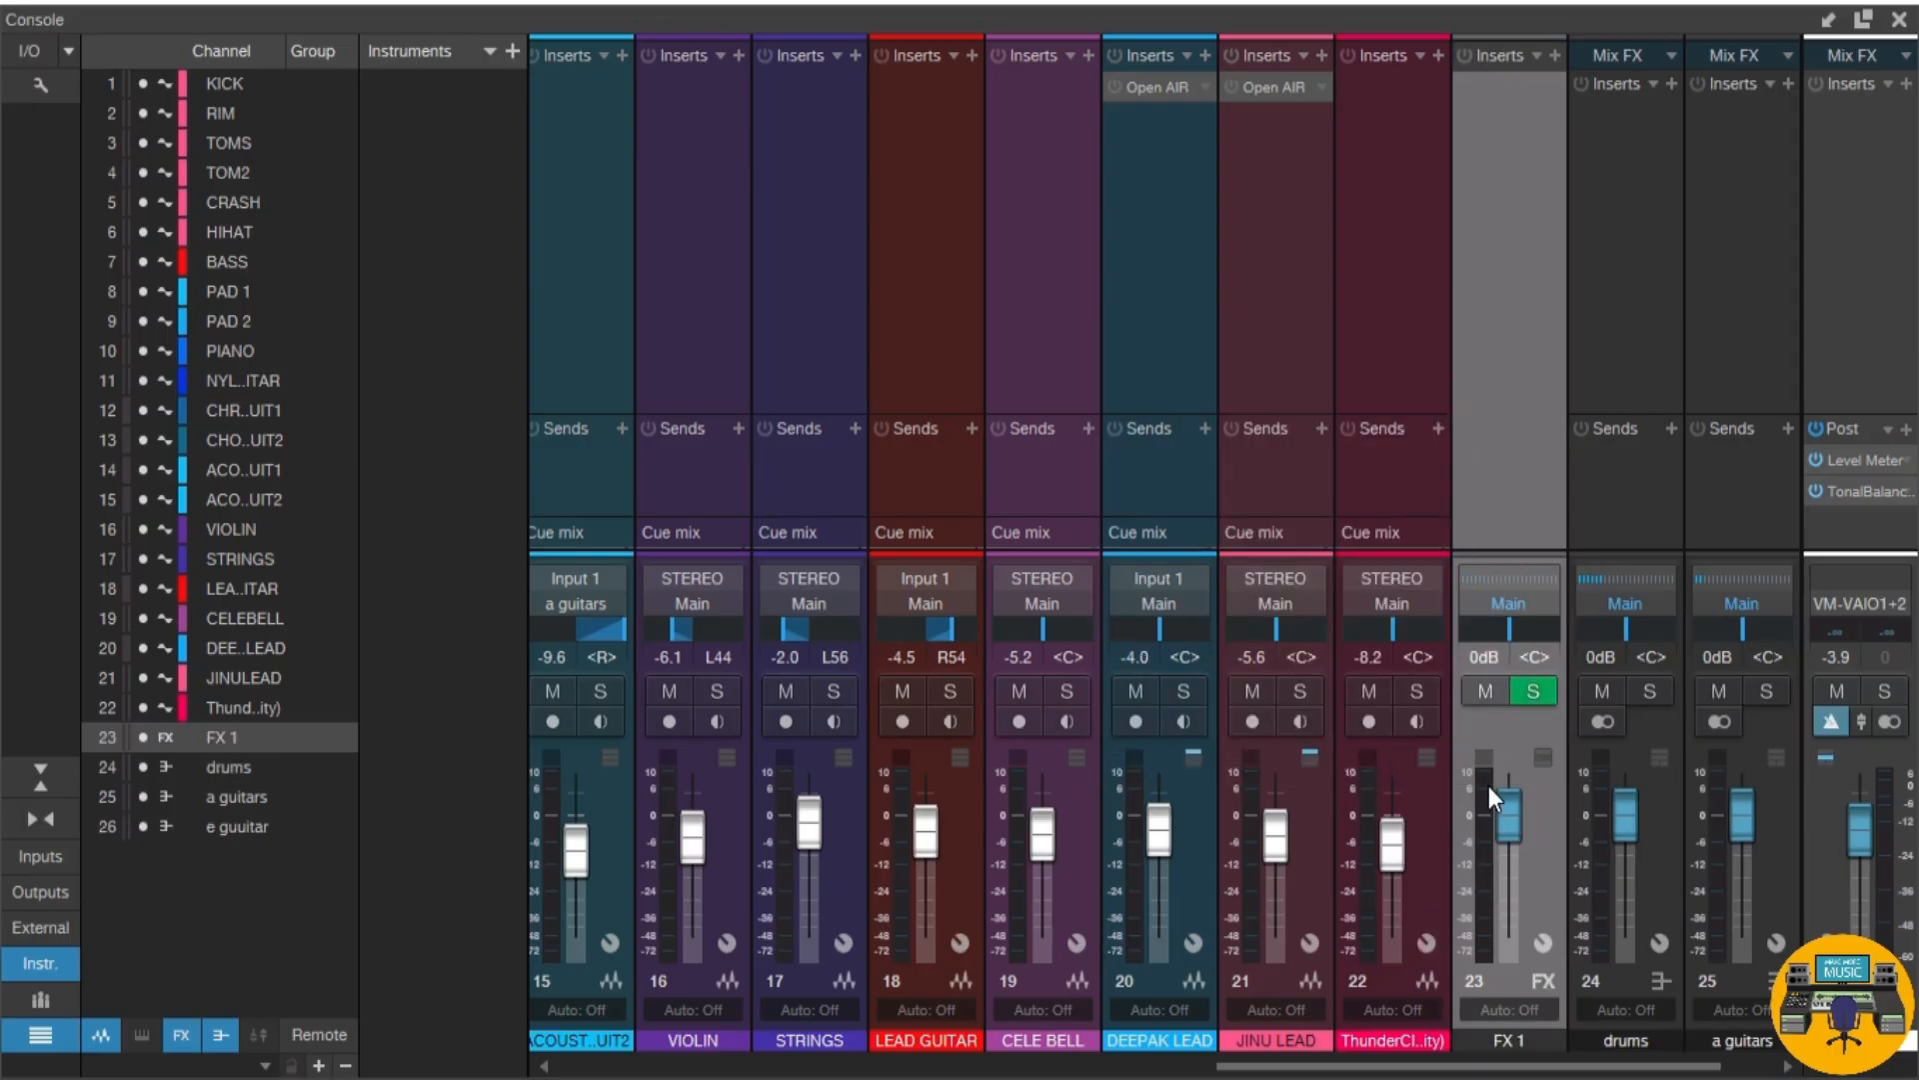
pyautogui.moveTo(1489, 785)
pyautogui.click(1585, 483)
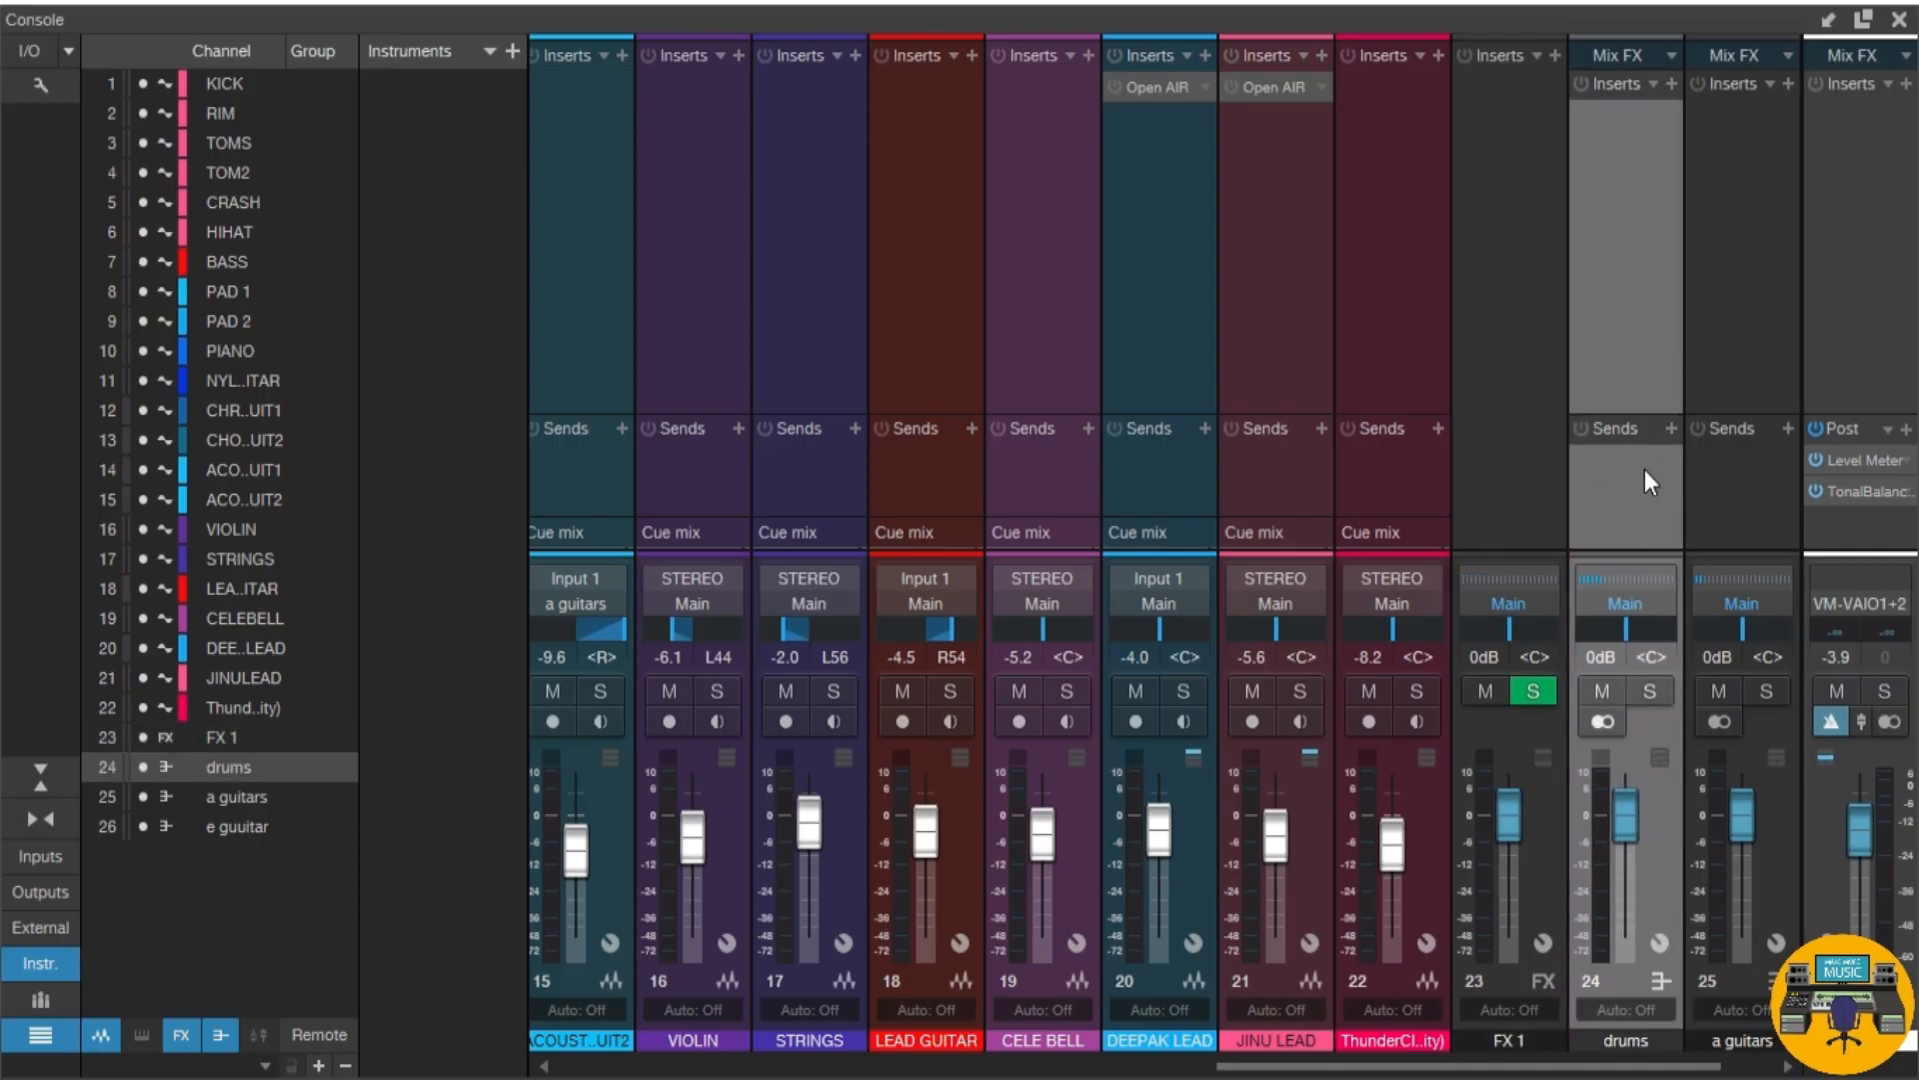
pyautogui.click(1490, 480)
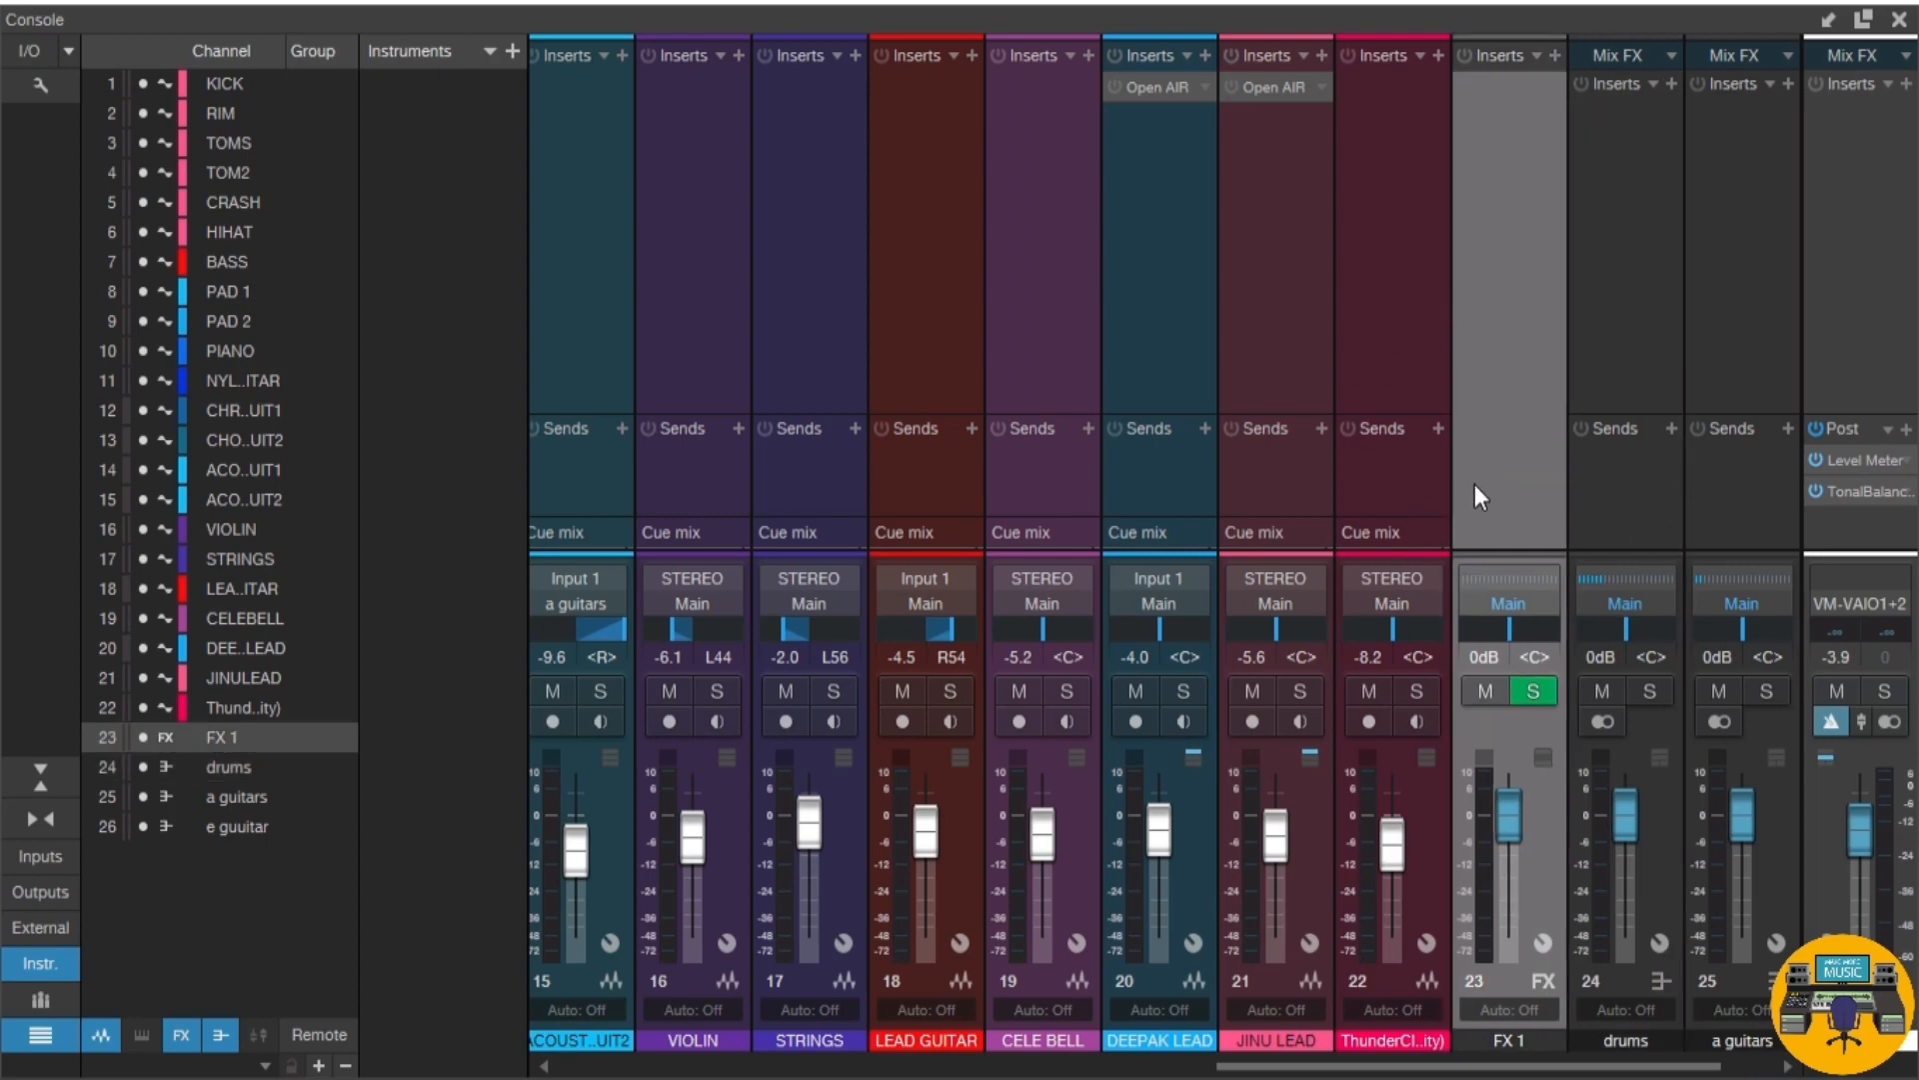
pyautogui.click(1626, 331)
pyautogui.click(1545, 328)
pyautogui.click(1602, 316)
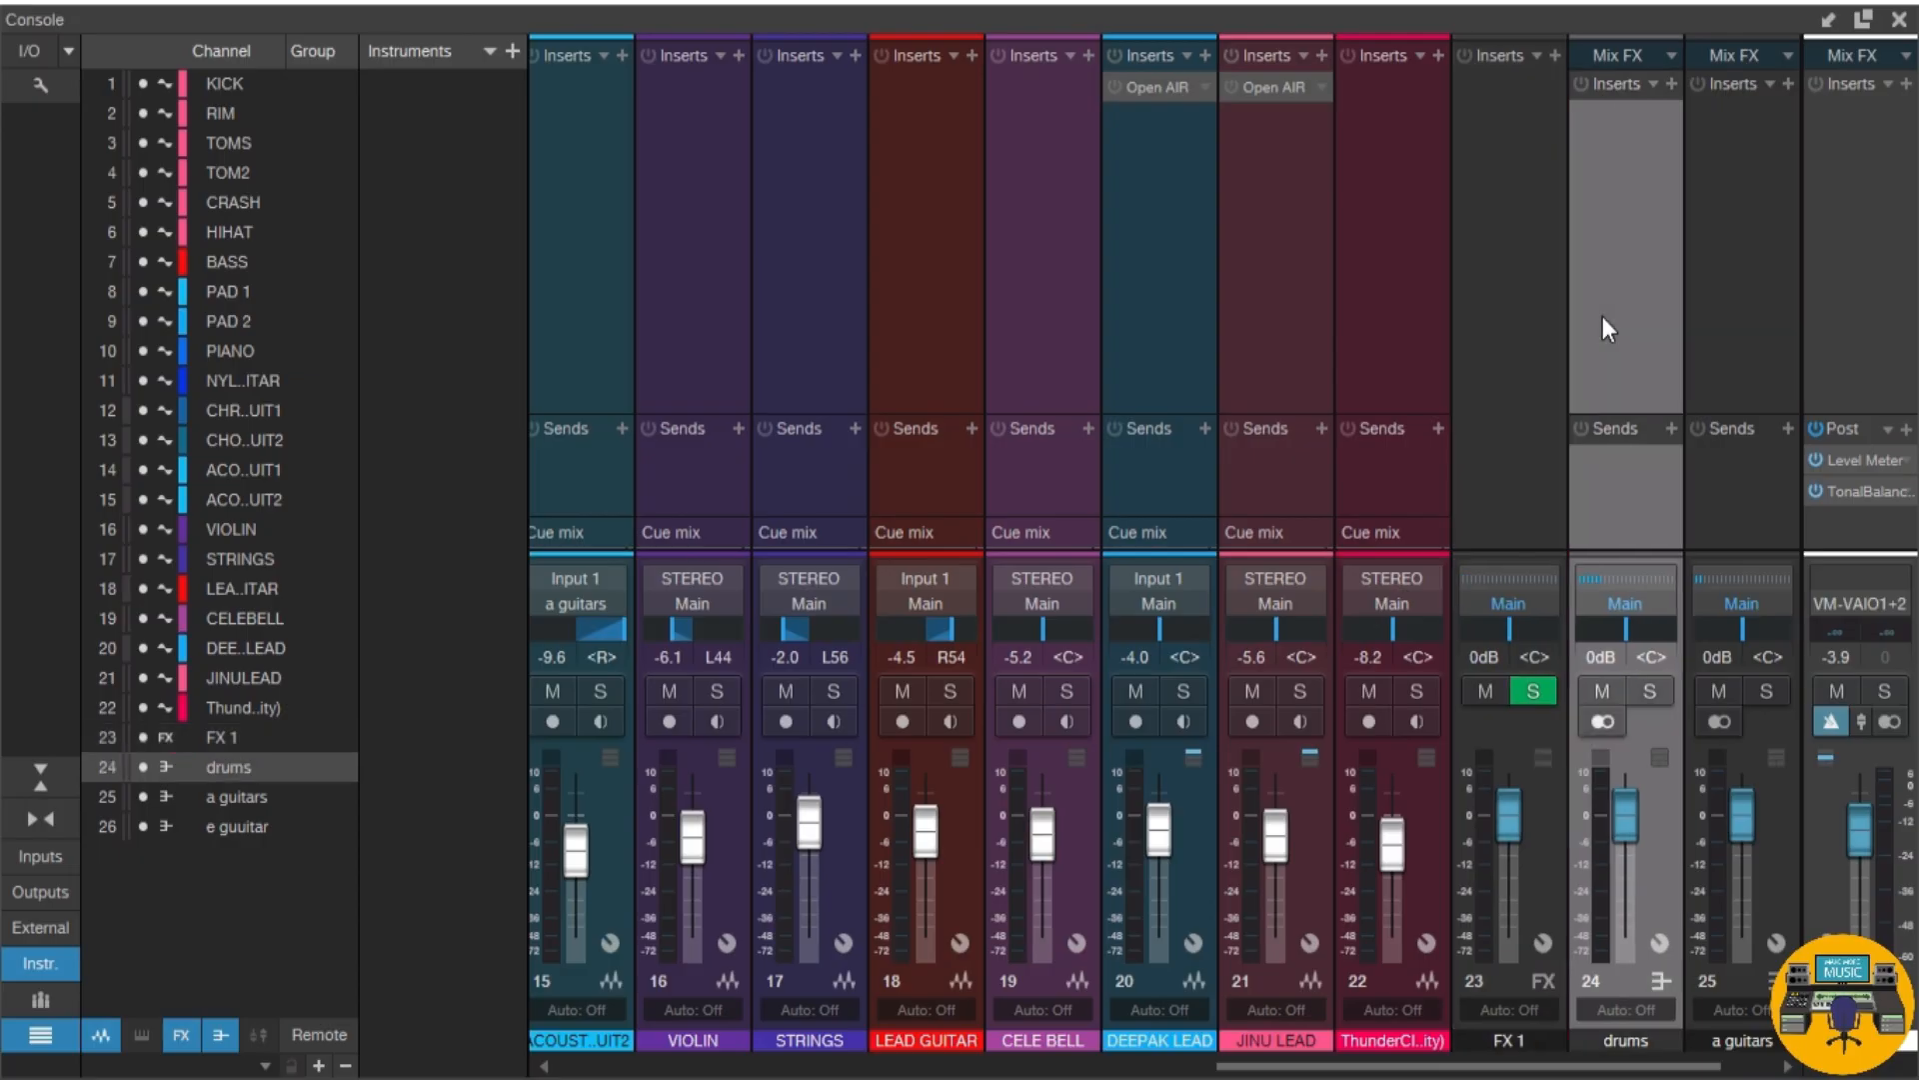
# Step: Copy the Open AIR reverb from lead channel 21 to the FX 1 channel's inserts and switch it on
pyautogui.click(1525, 373)
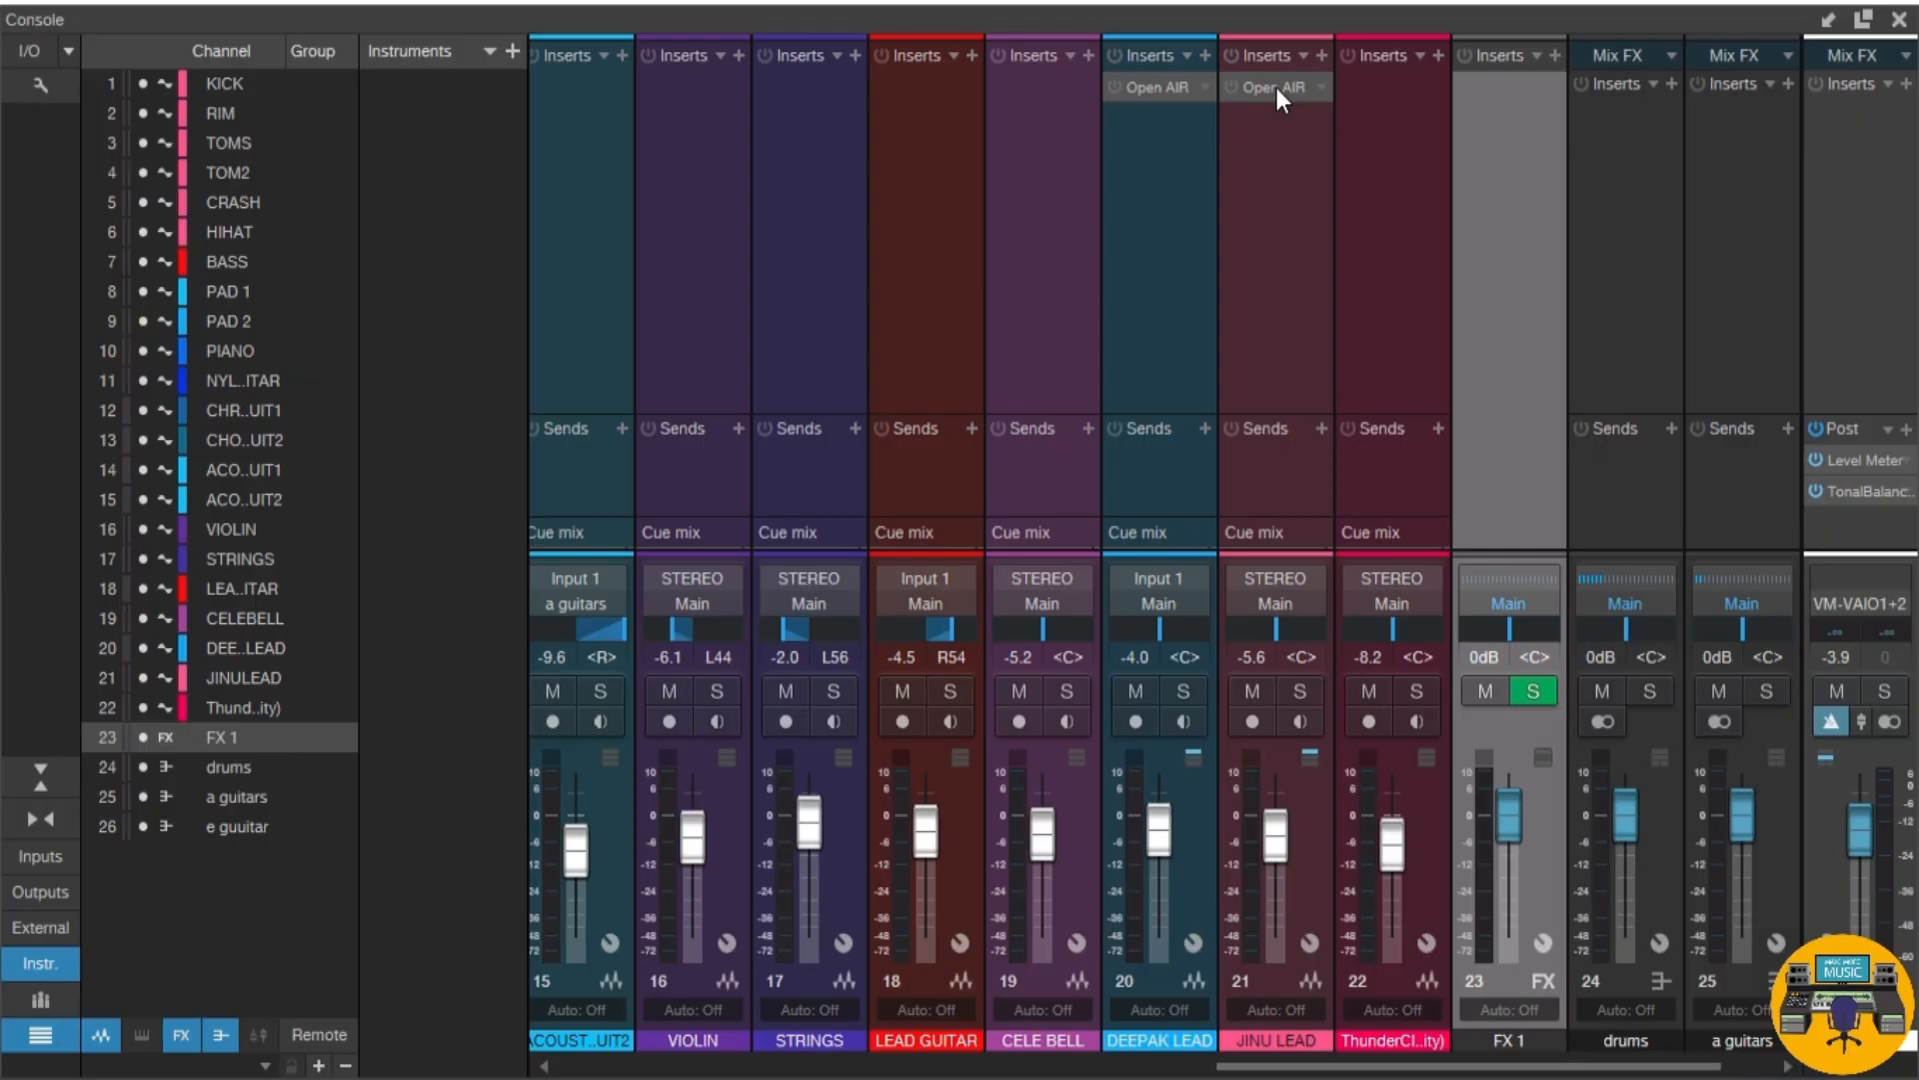
pyautogui.moveTo(1275, 87); pyautogui.dragTo(1505, 108)
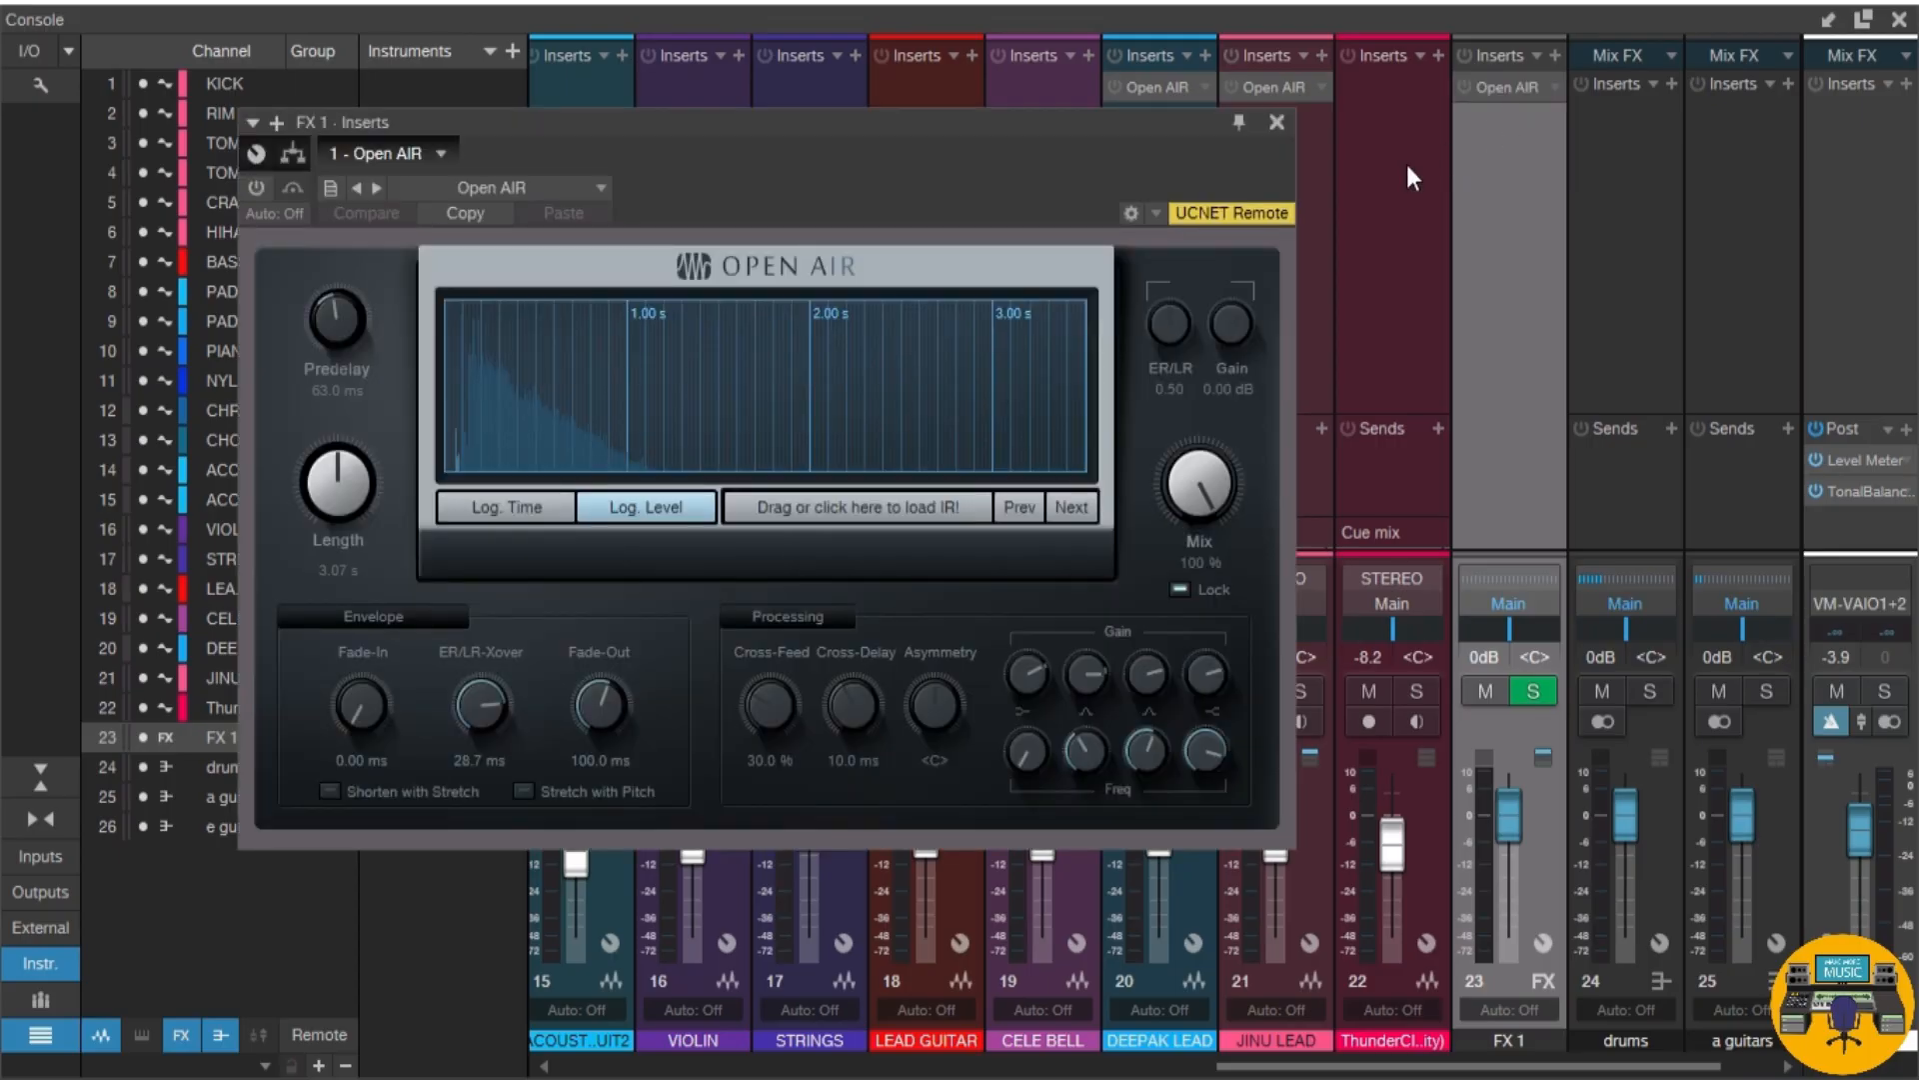
pyautogui.click(257, 187)
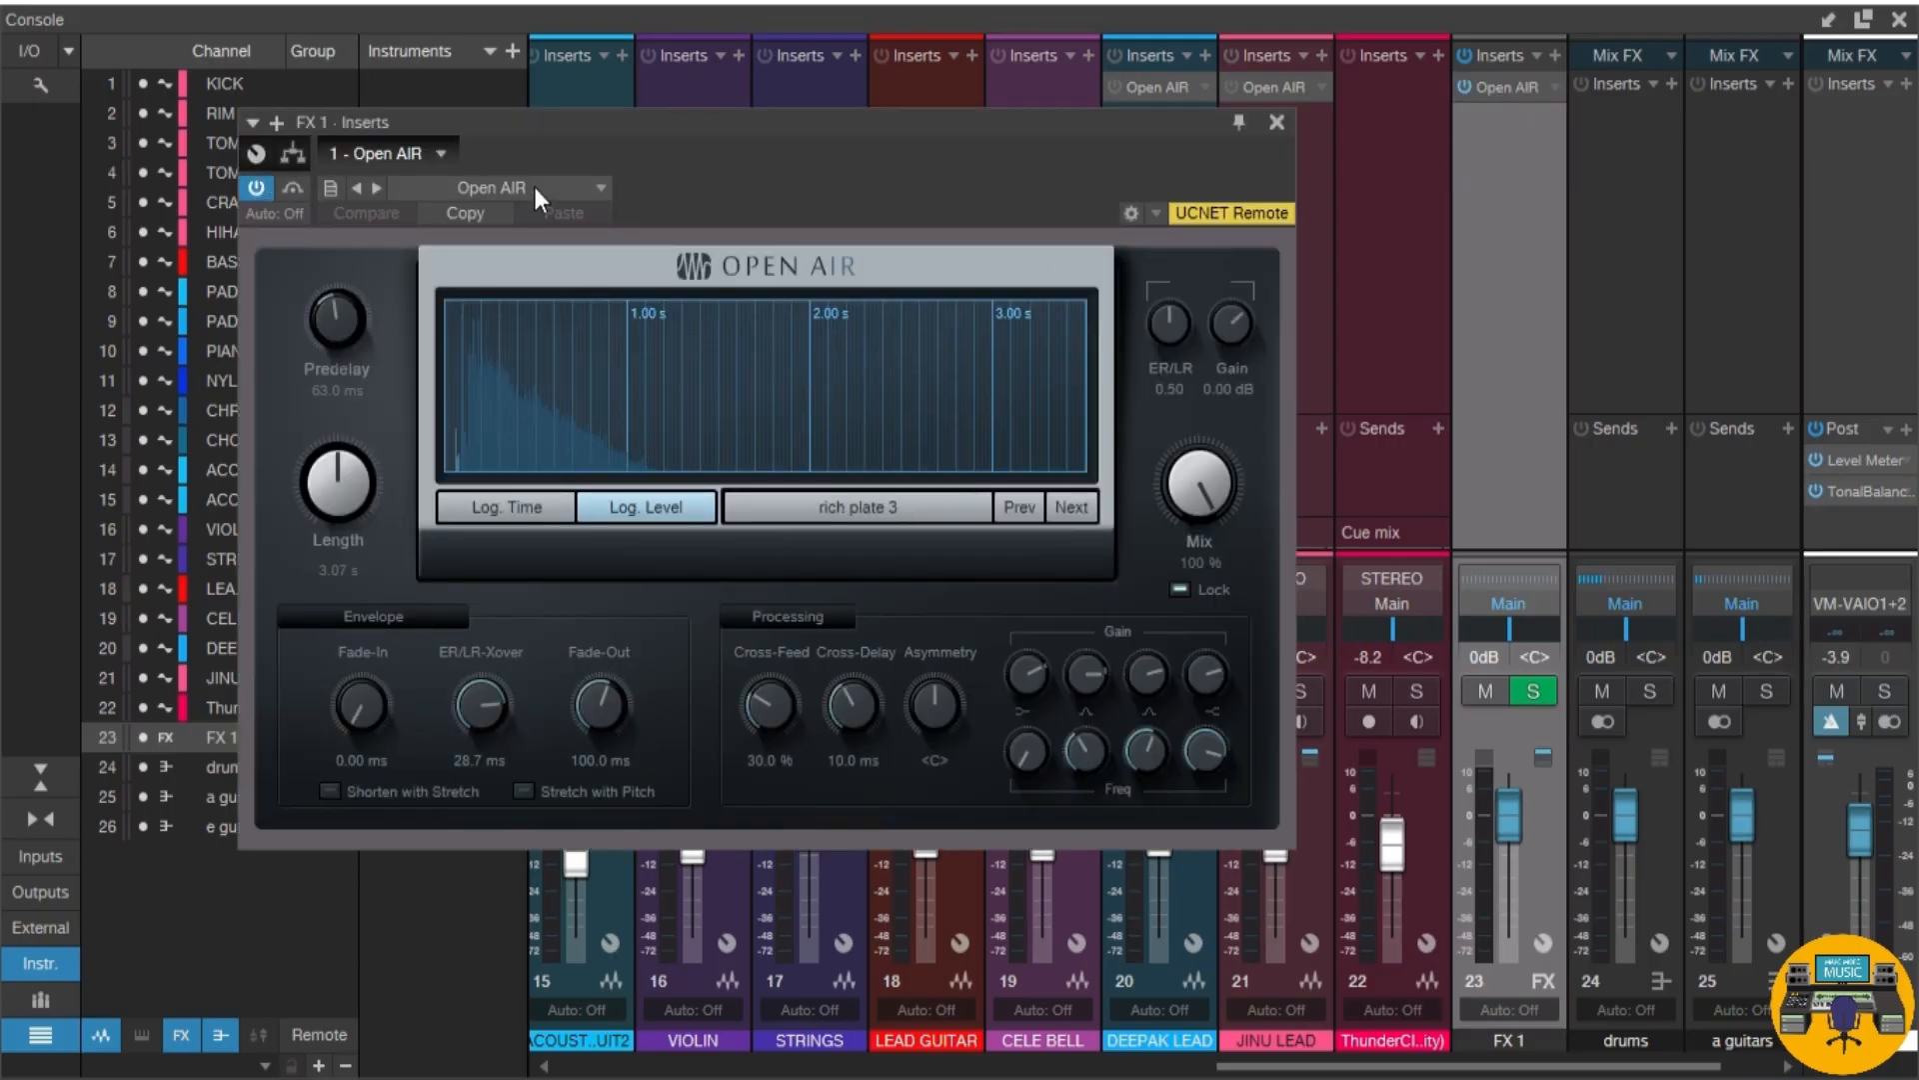
# Step: Load the Concert Hall preset from the Medium Halls into FX 1's Open AIR reverb
pyautogui.click(534, 188)
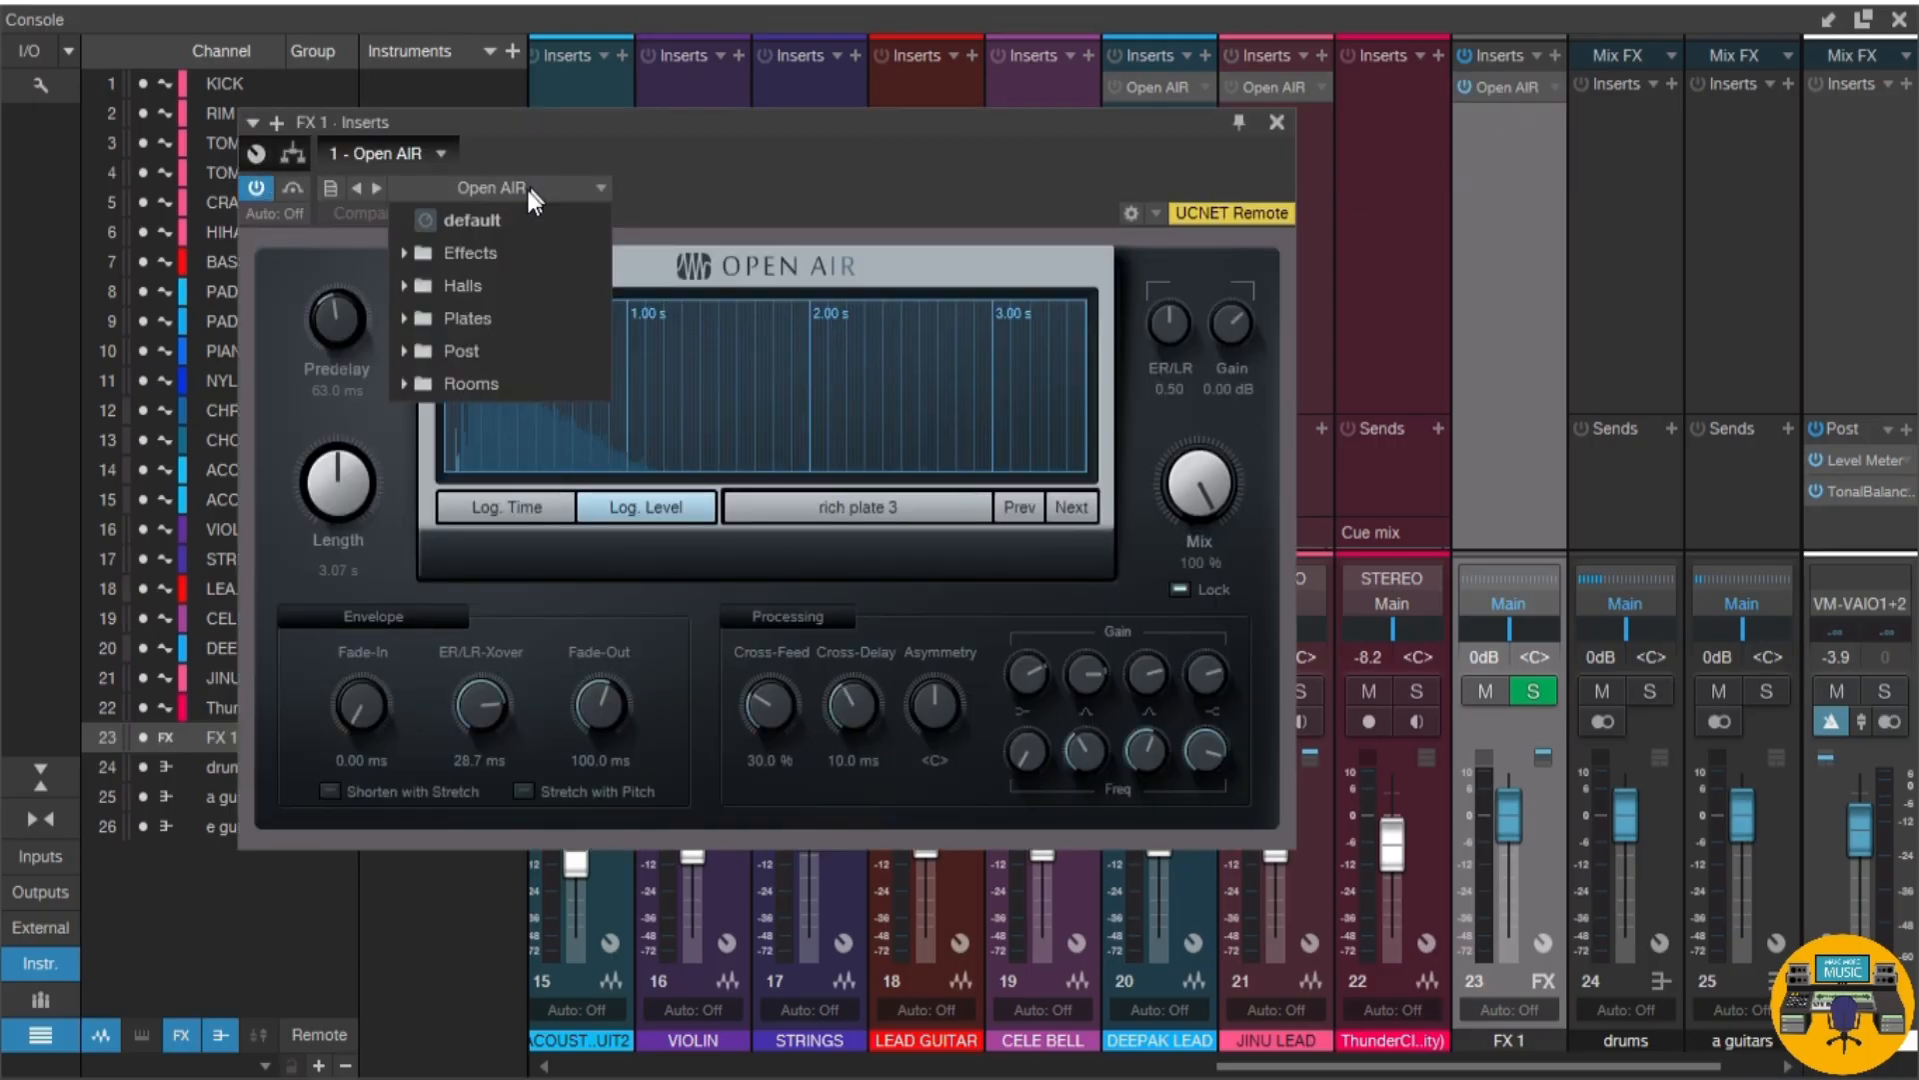
pyautogui.click(403, 284)
pyautogui.click(418, 350)
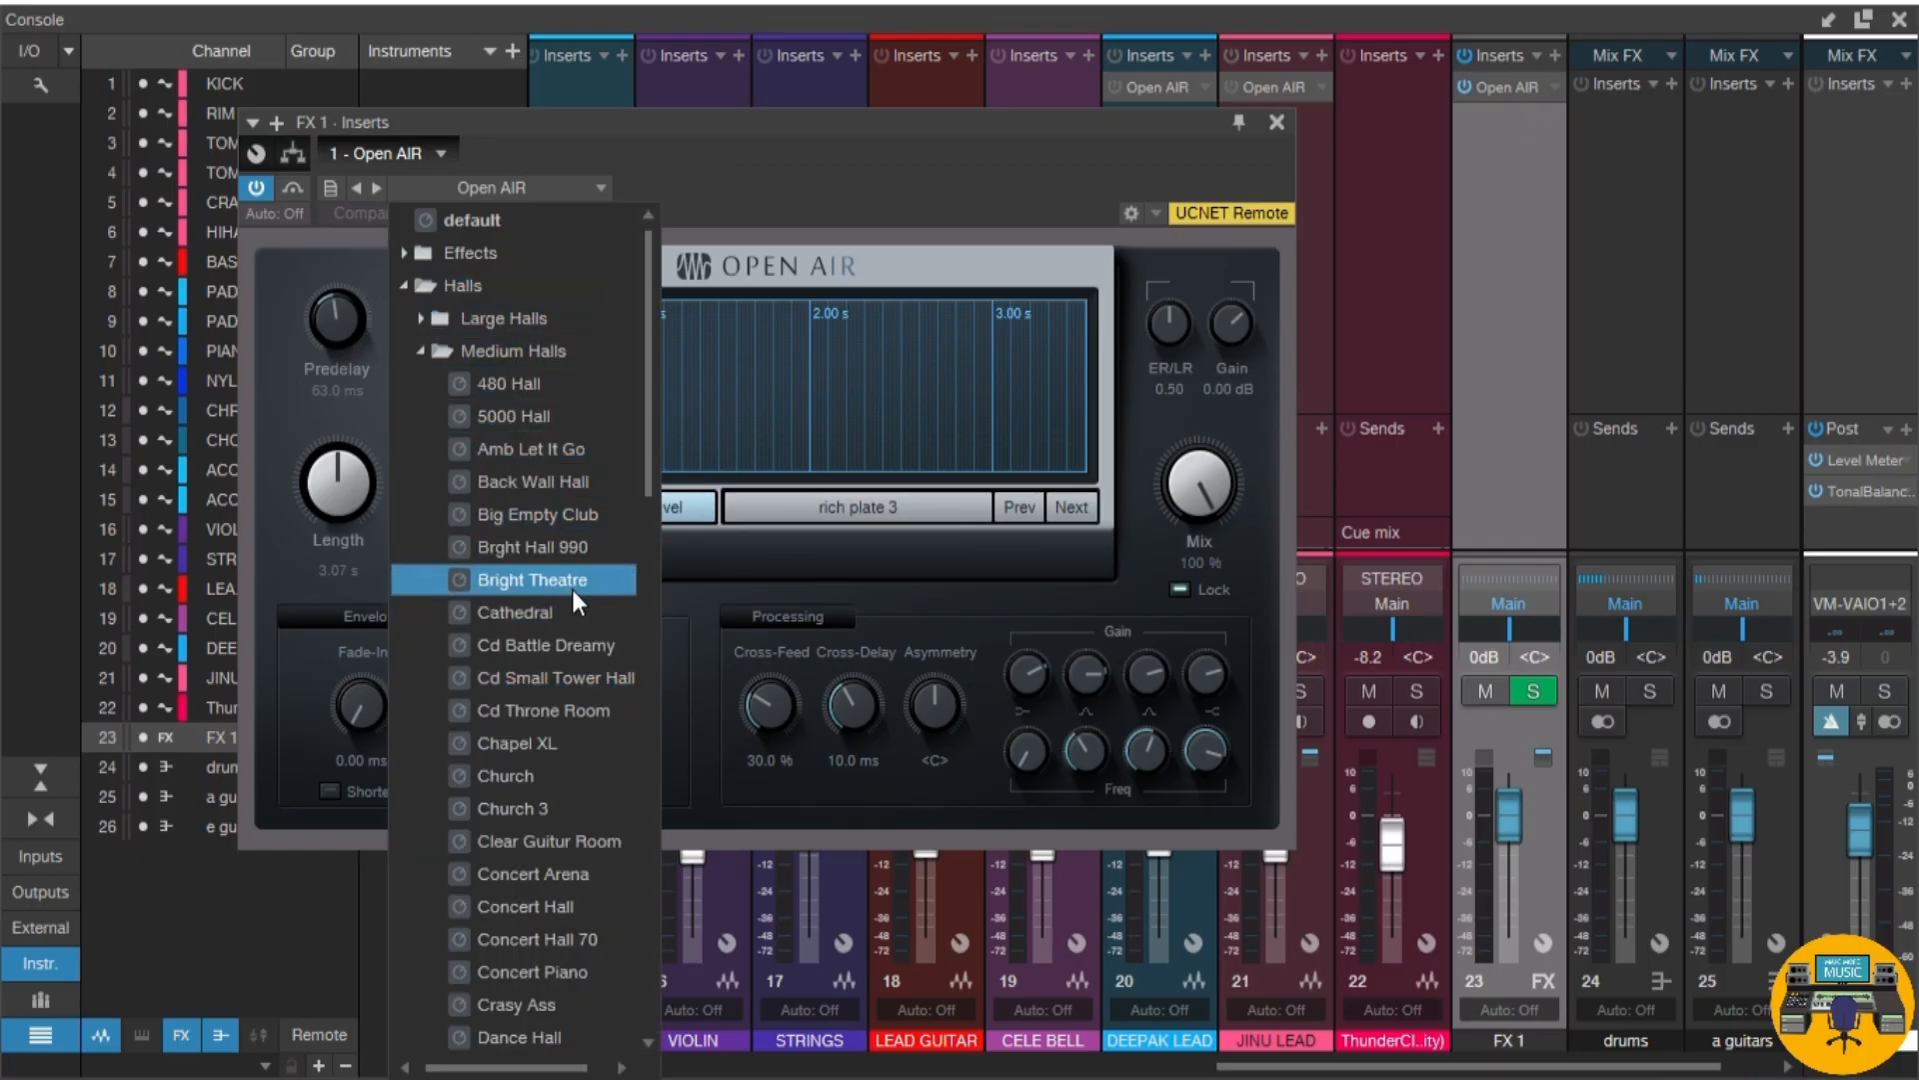
pyautogui.moveTo(576, 582); pyautogui.dragTo(563, 904)
pyautogui.click(564, 905)
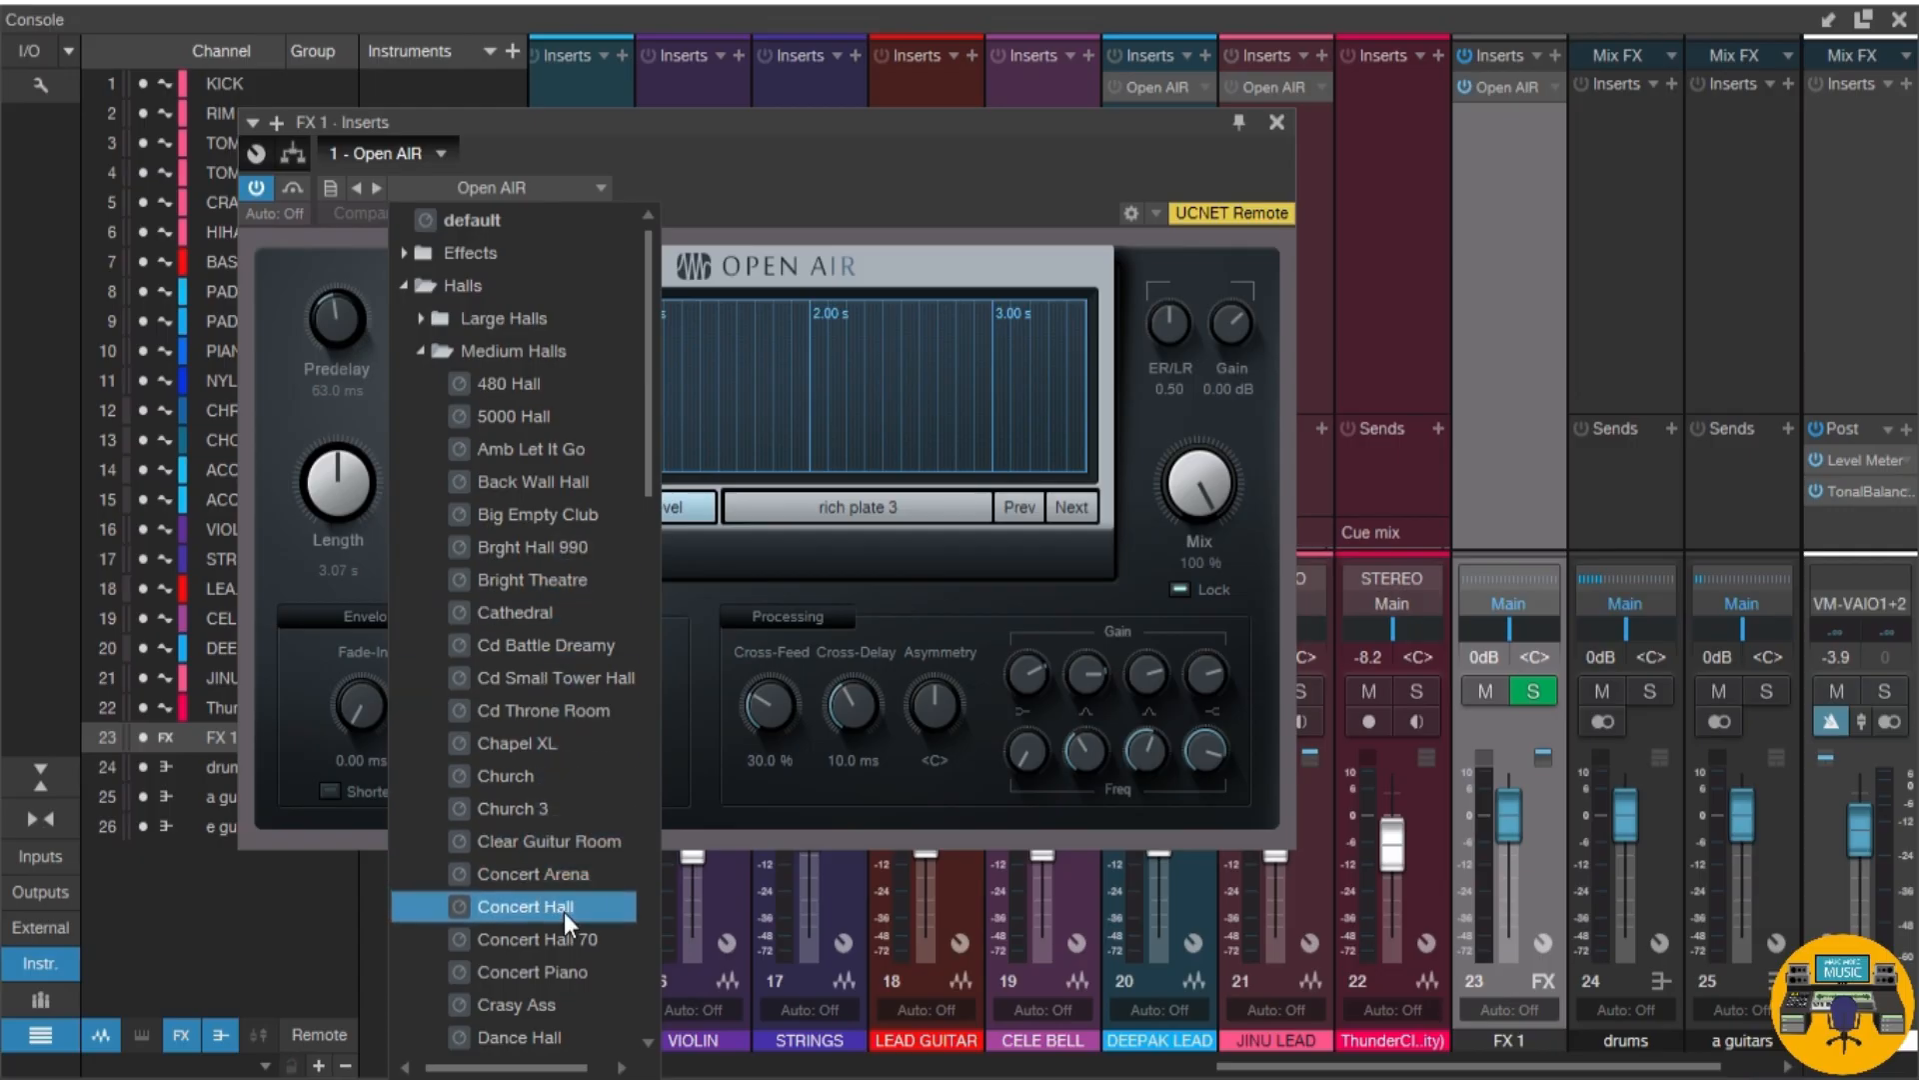
pyautogui.click(937, 135)
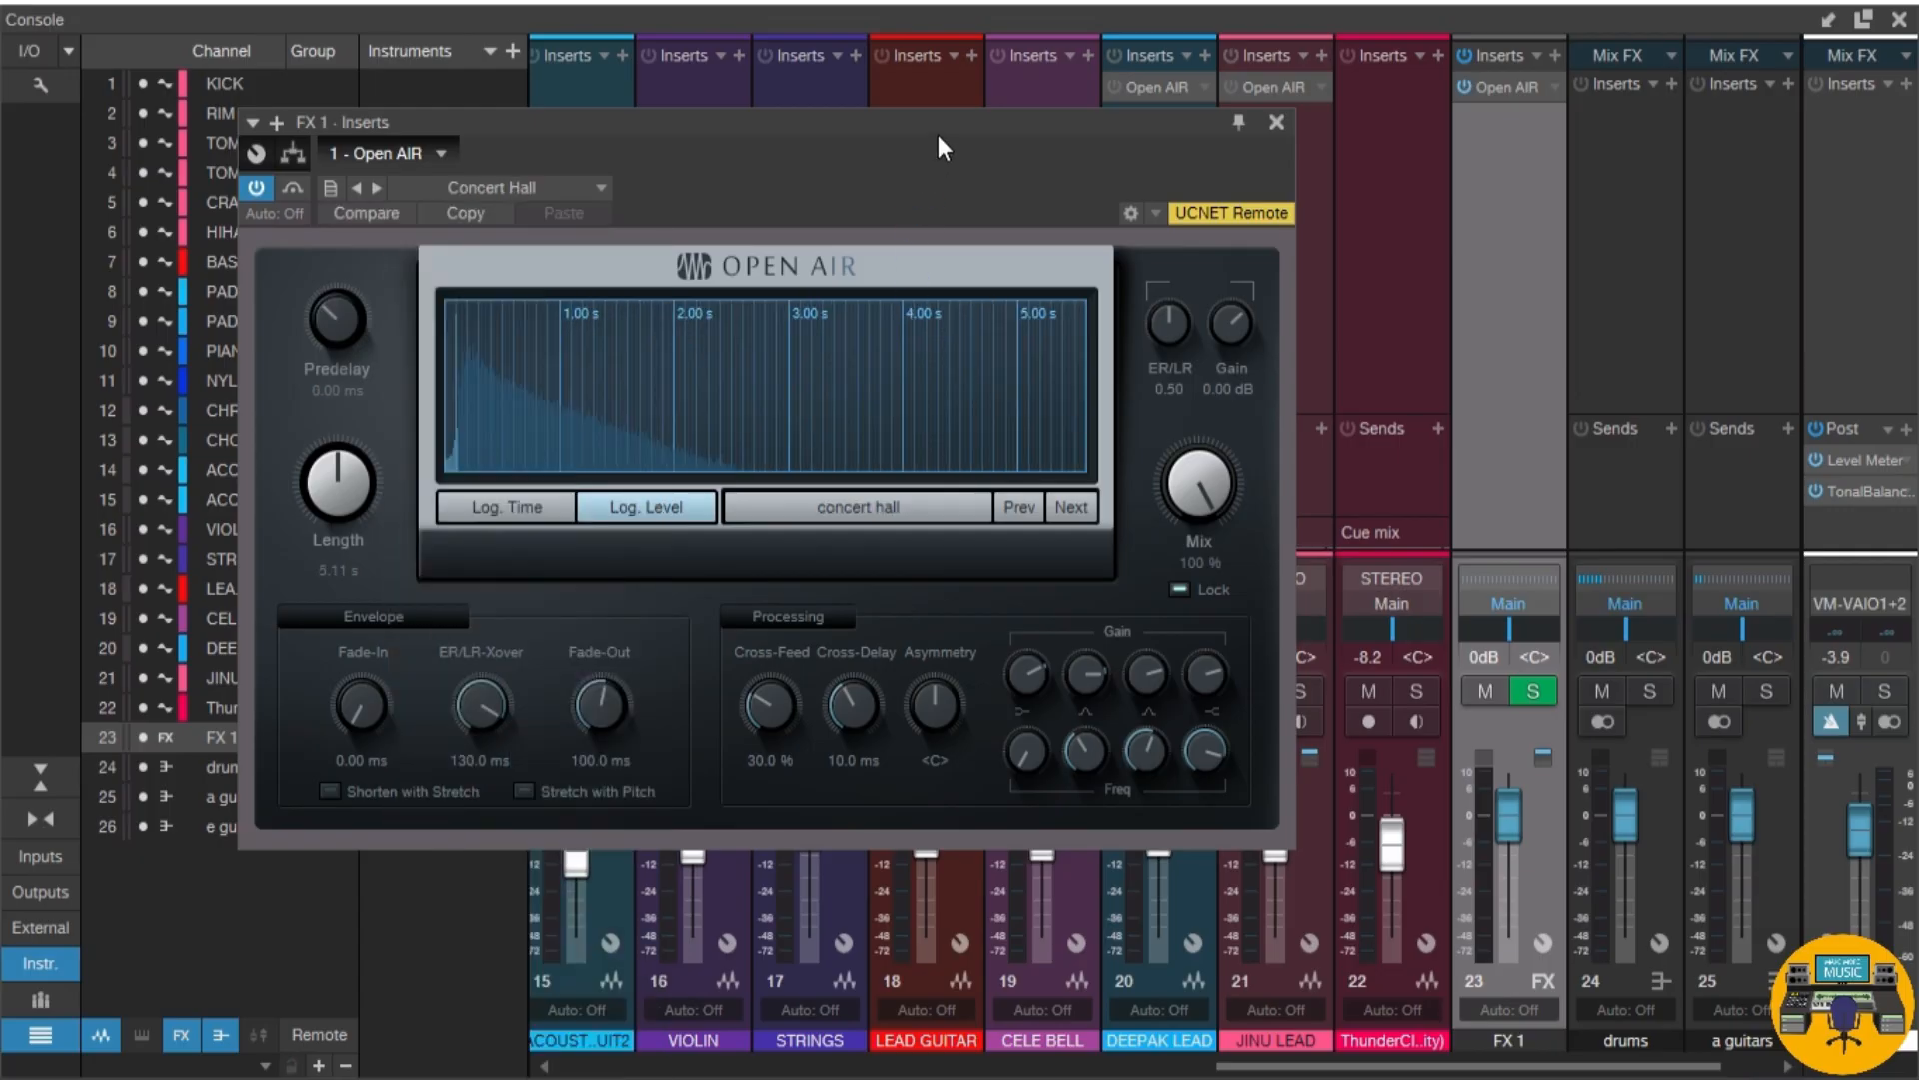
# Step: Solo the drums bus and shorten the song's loop range so that it ends at about 1:46
pyautogui.click(1656, 697)
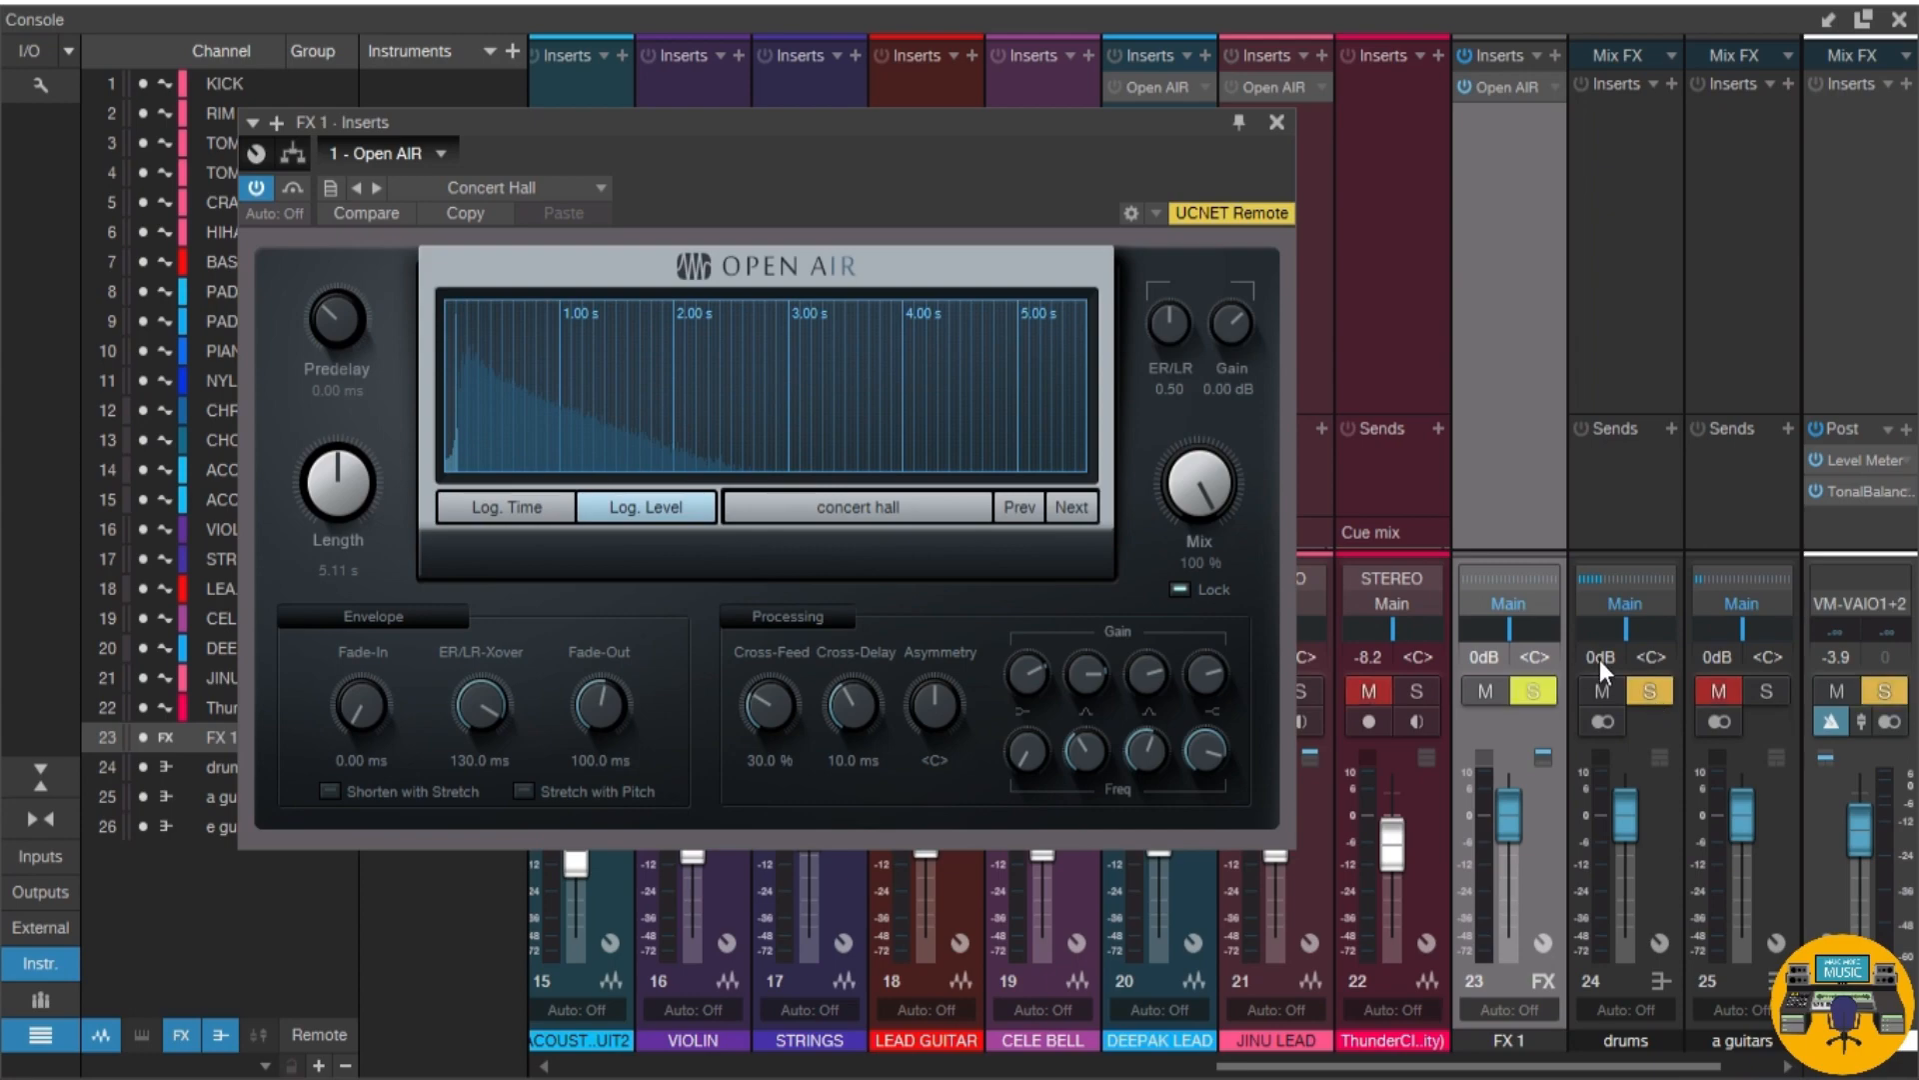
pyautogui.click(1899, 19)
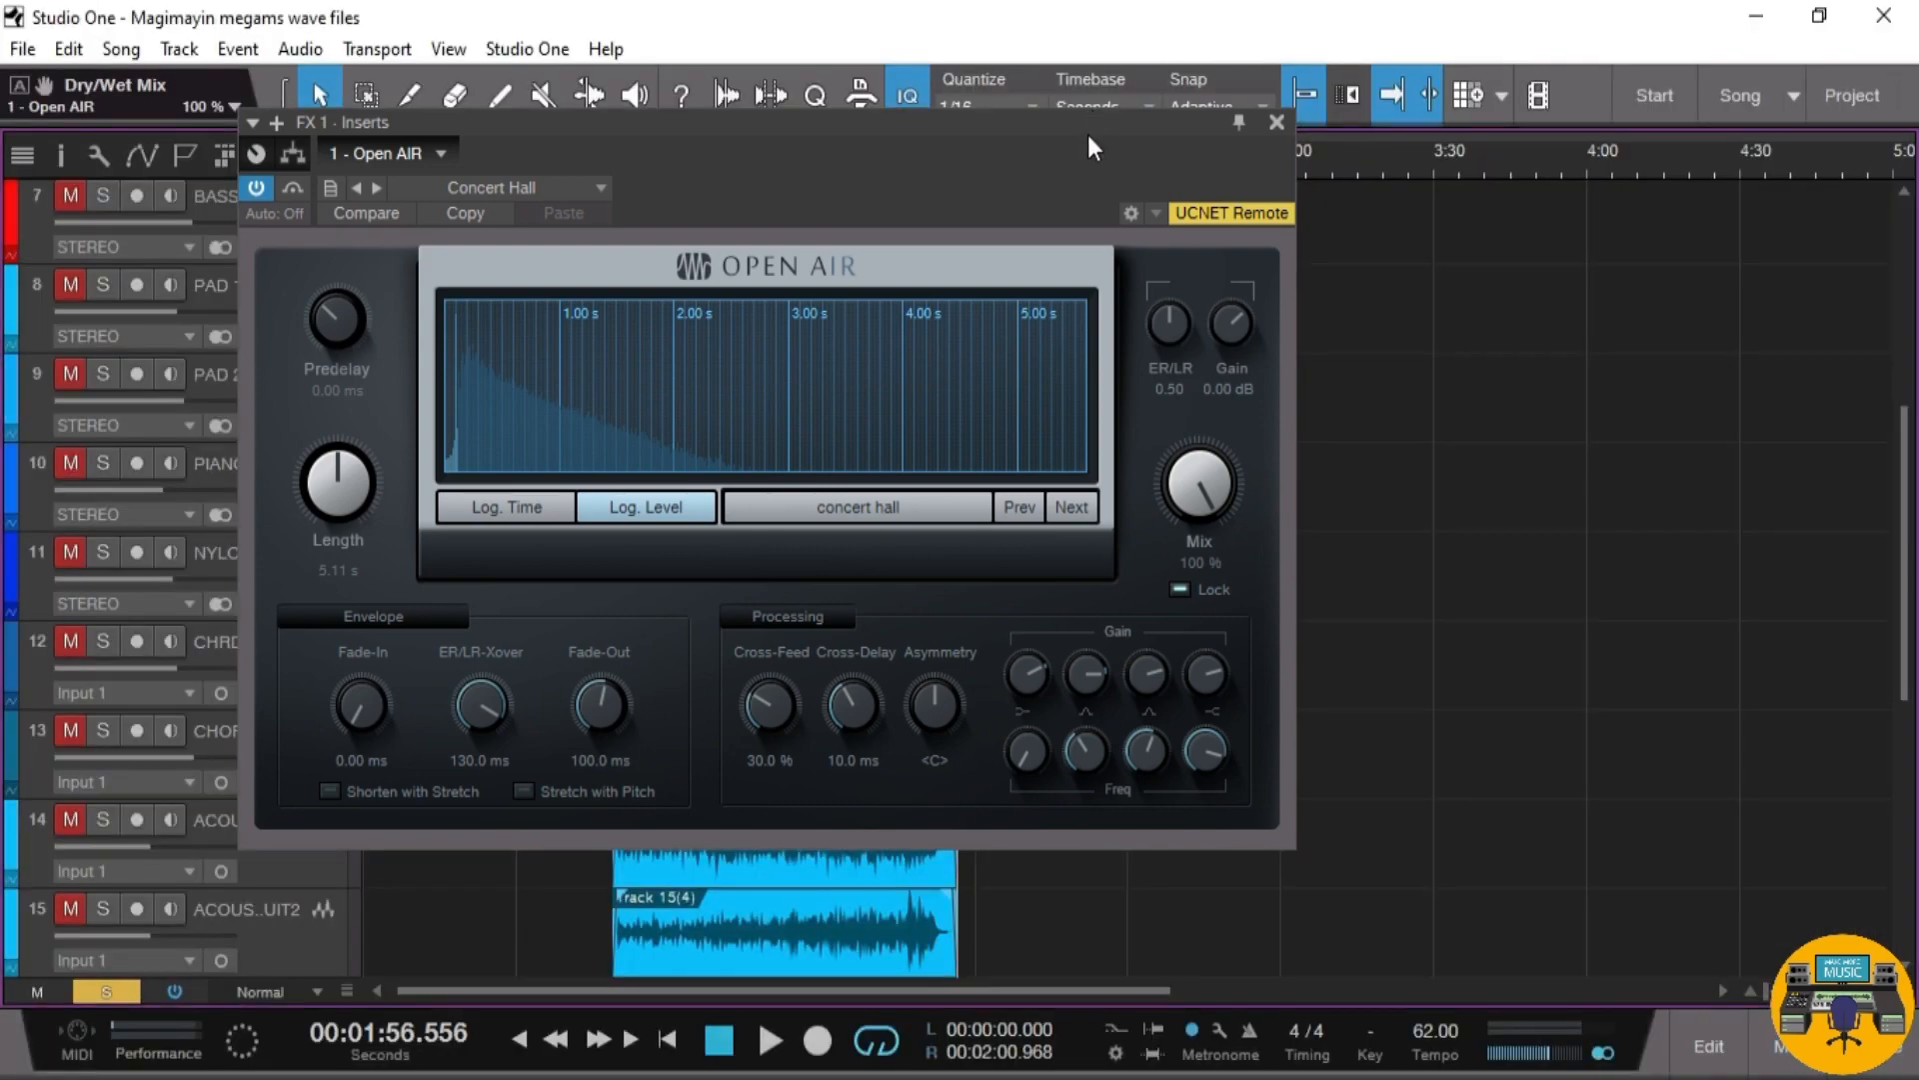
pyautogui.moveTo(1092, 145); pyautogui.dragTo(1173, 445)
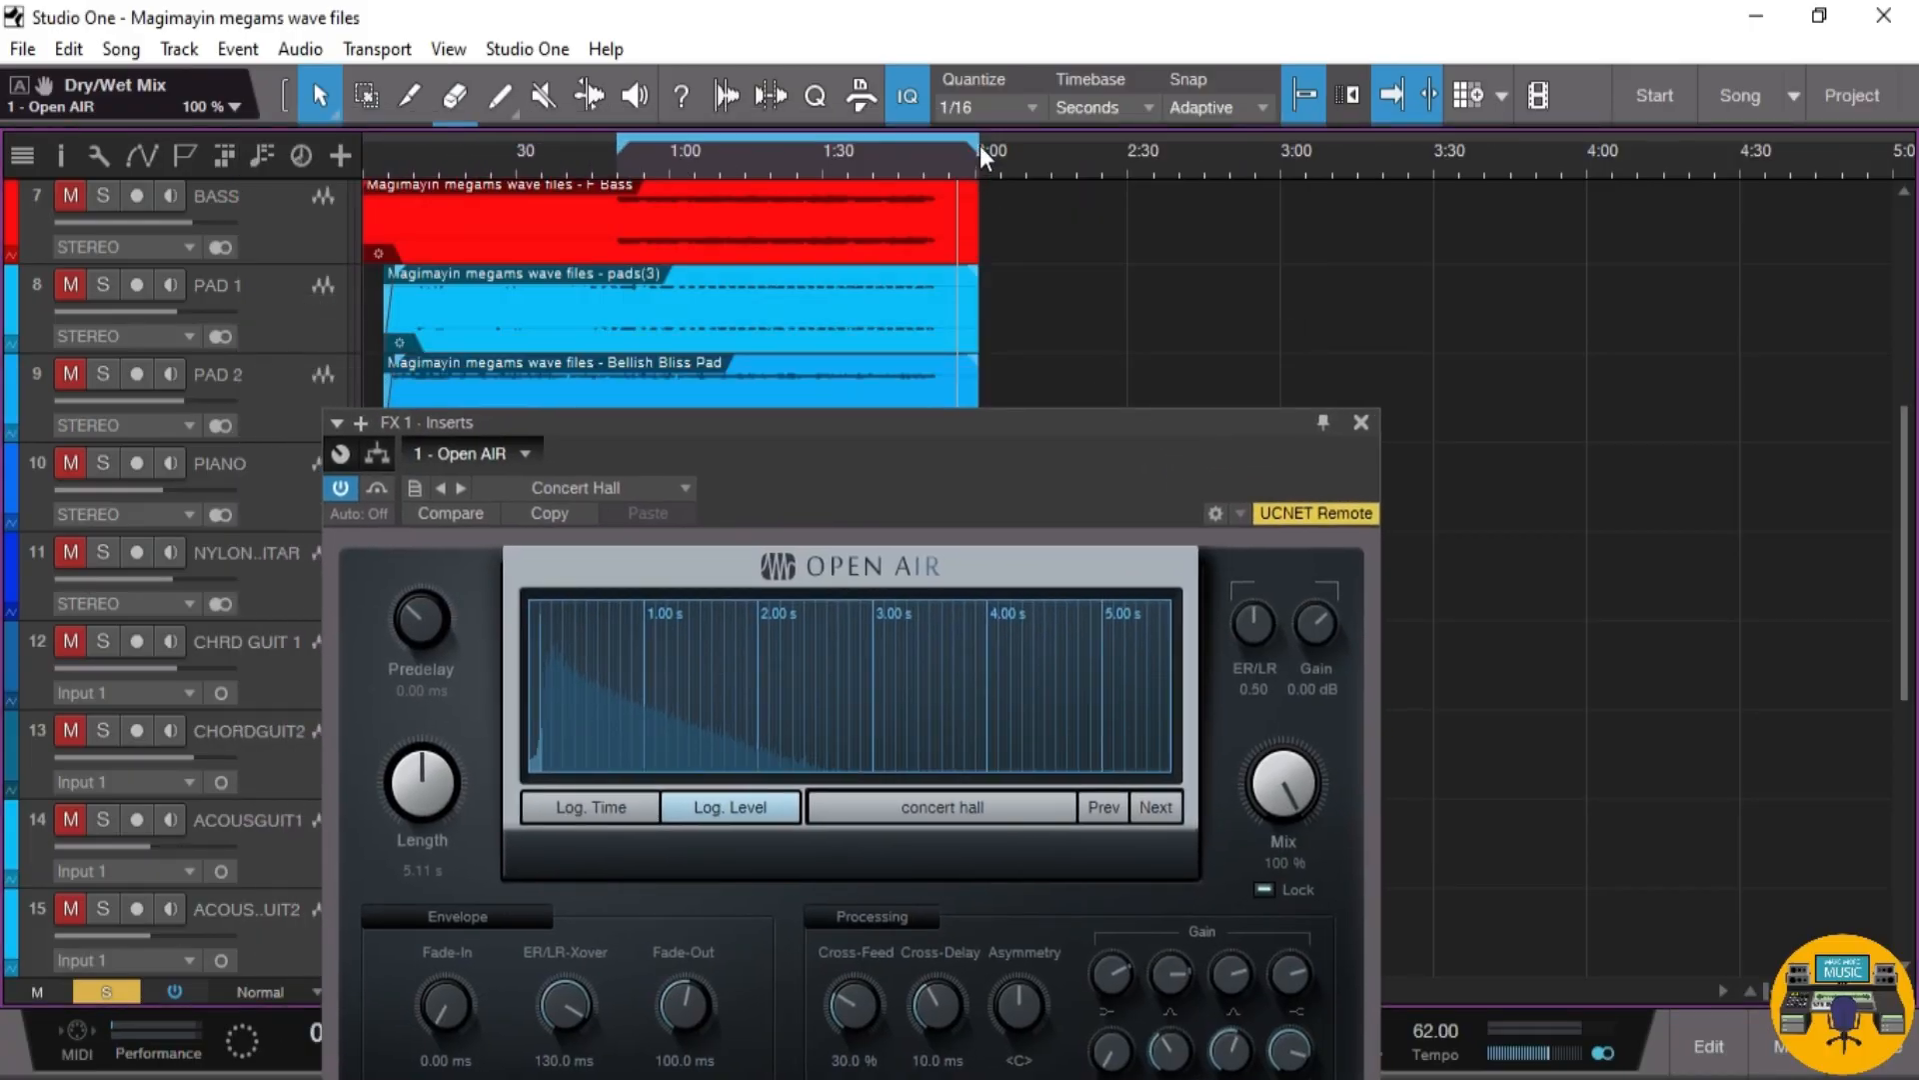
pyautogui.moveTo(977, 148); pyautogui.dragTo(920, 148)
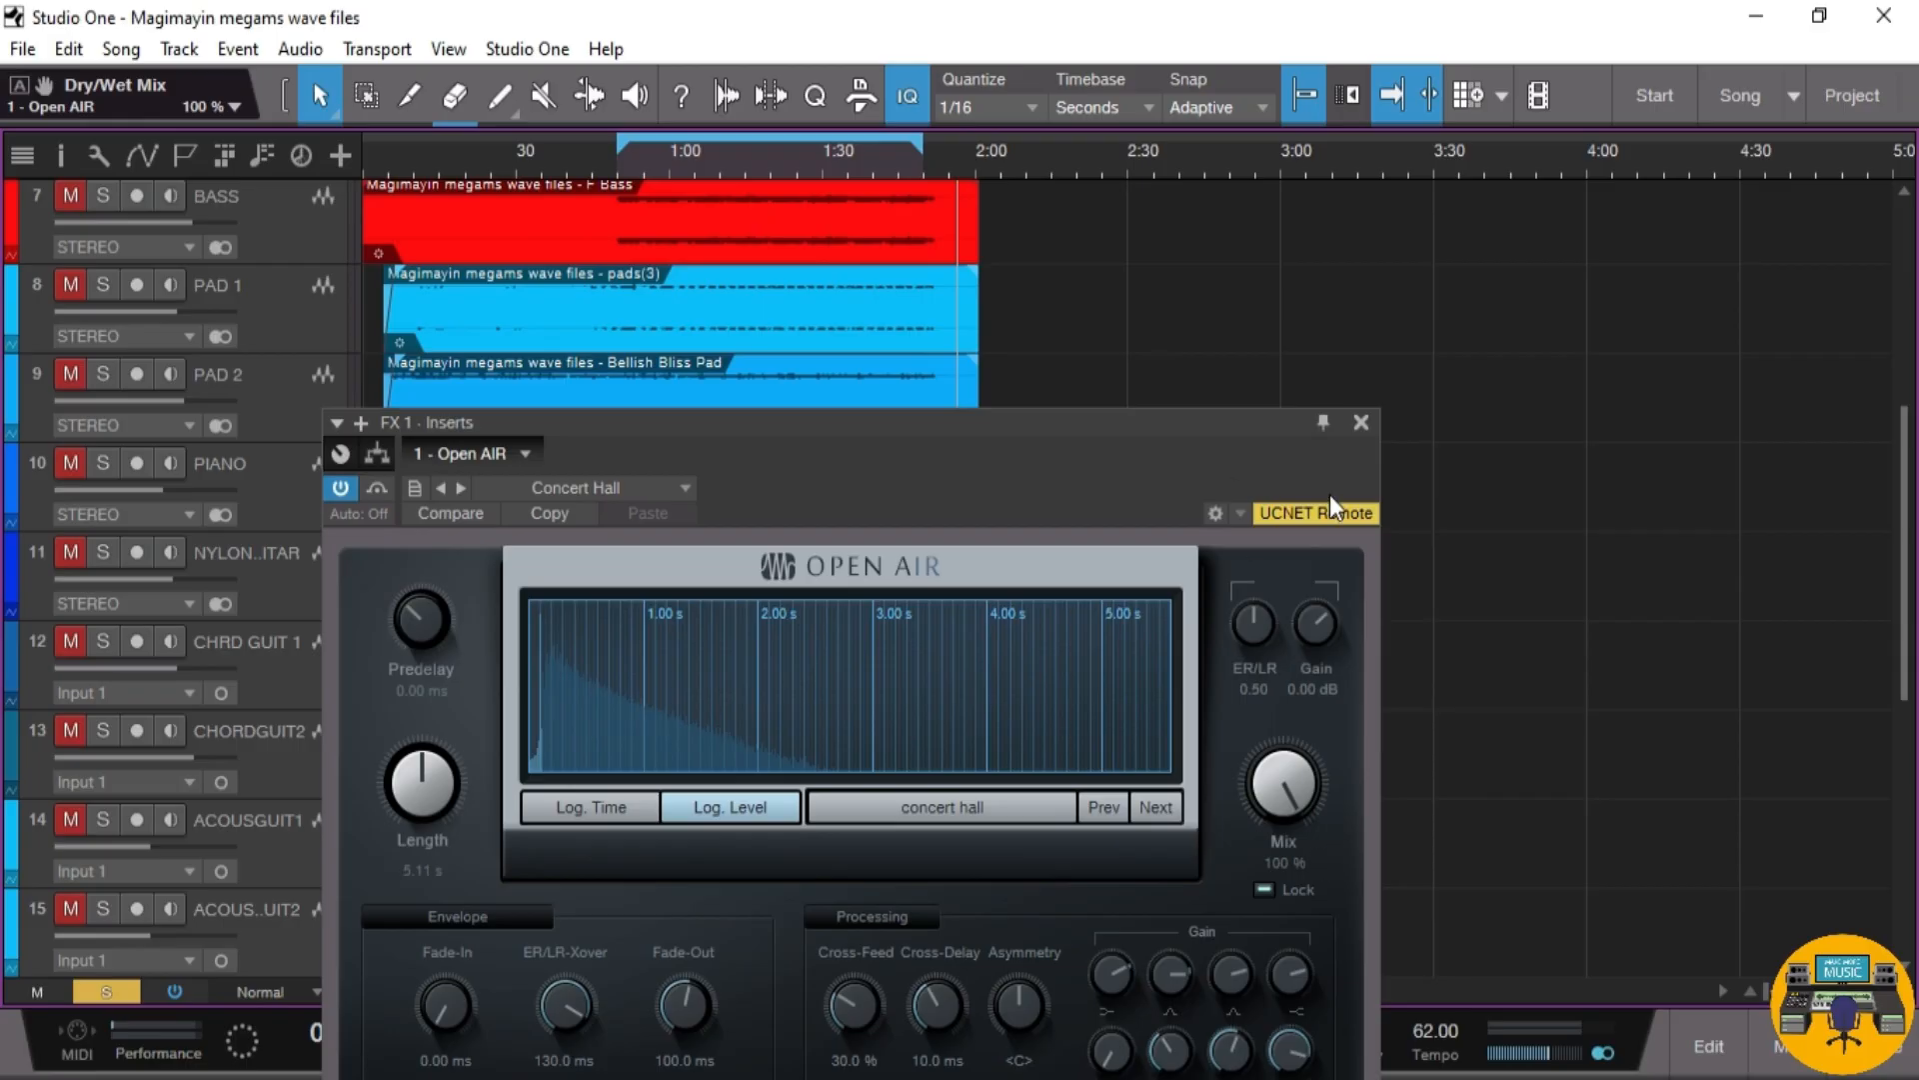
pyautogui.click(1787, 1046)
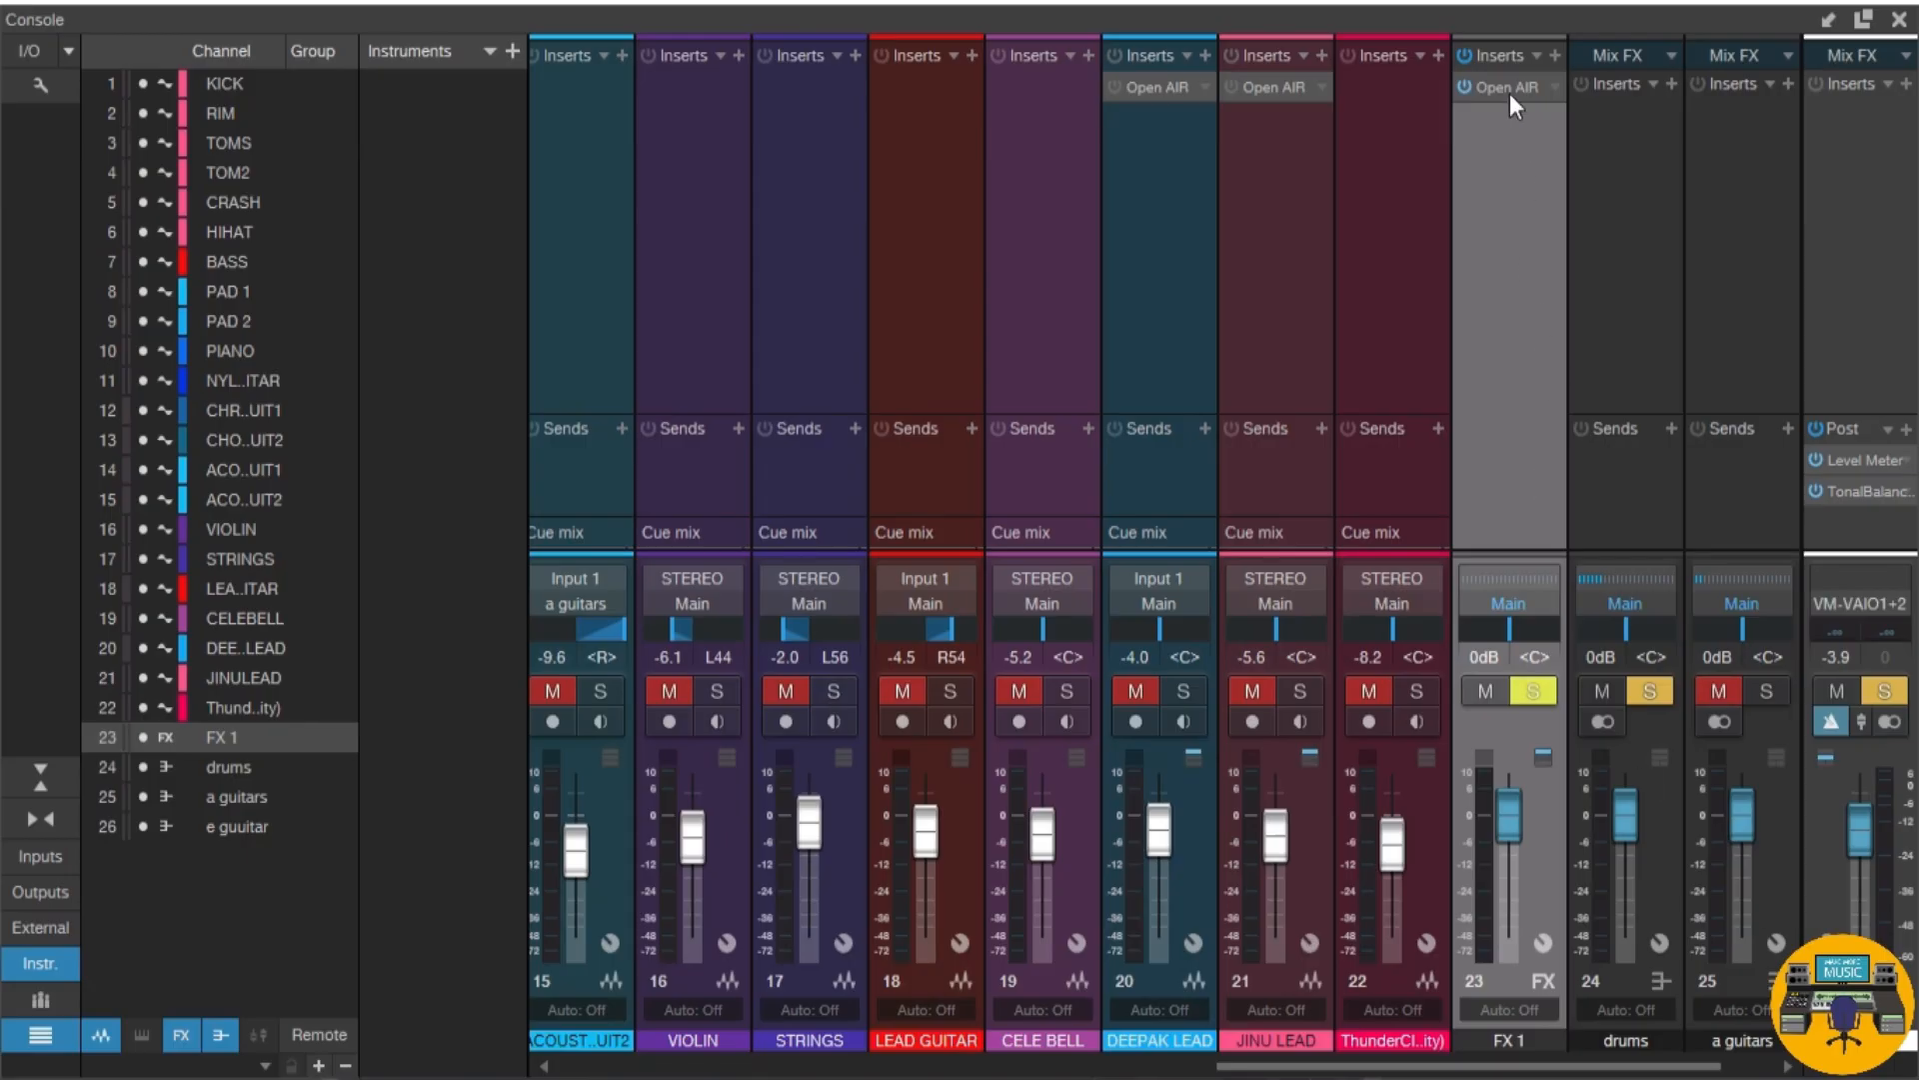
# Step: Open the Open AIR reverb on the FX 1 channel and review its Concert Hall settings
pyautogui.rightClick(1509, 93)
pyautogui.click(1495, 116)
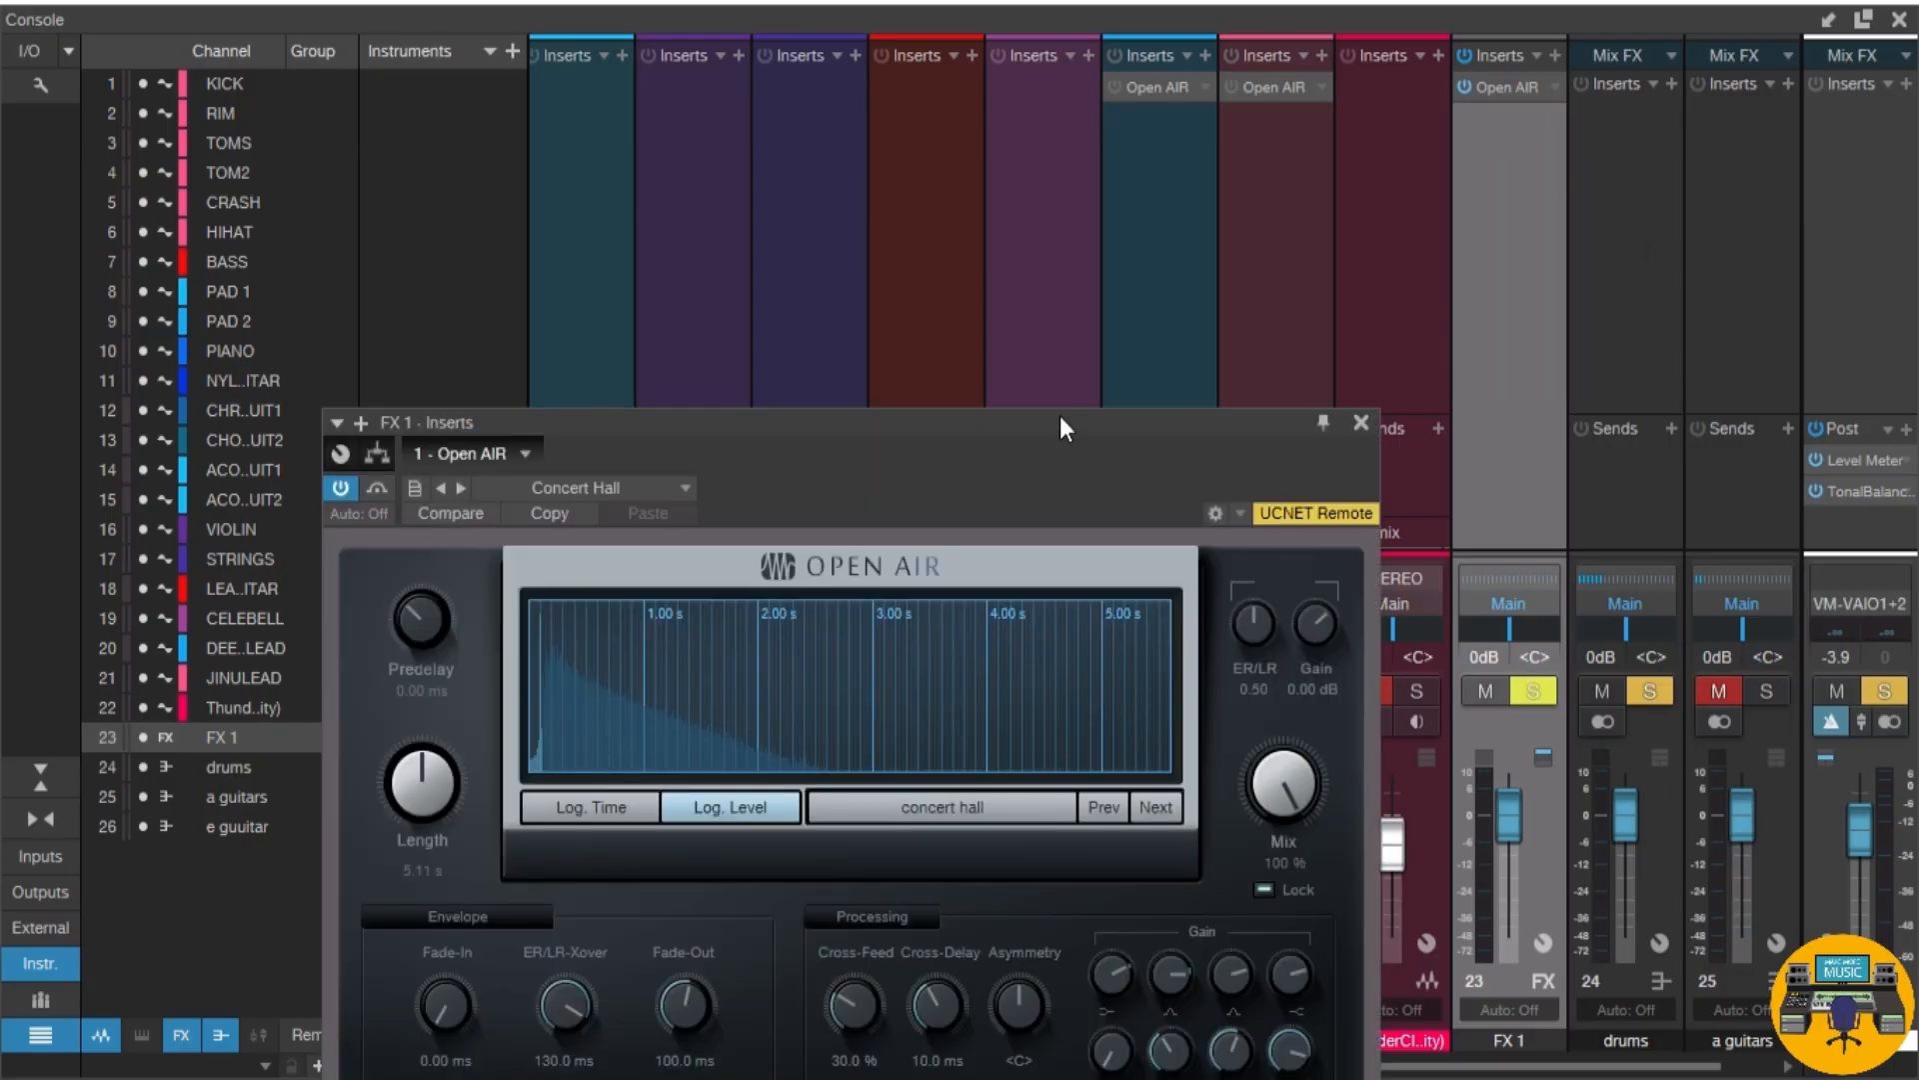
pyautogui.moveTo(1060, 418); pyautogui.dragTo(1062, 114)
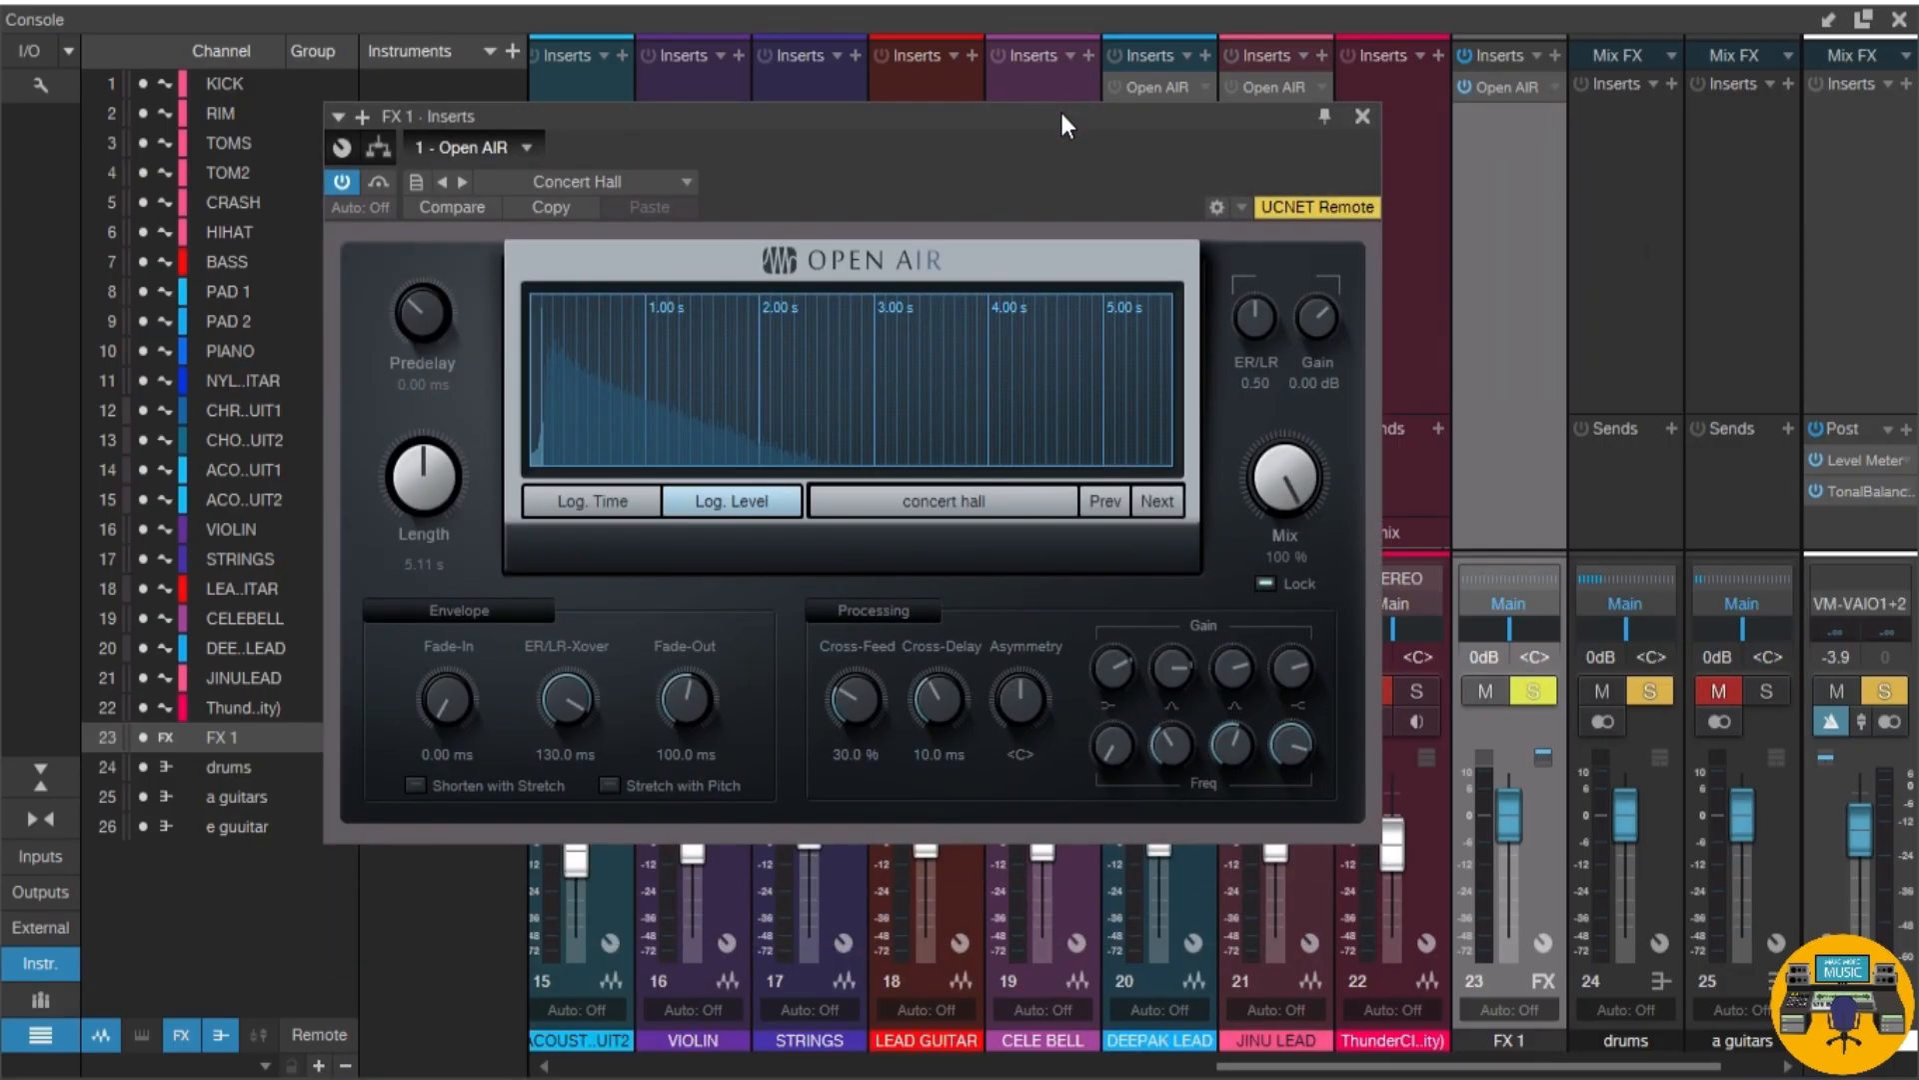
pyautogui.click(1640, 506)
pyautogui.click(1432, 114)
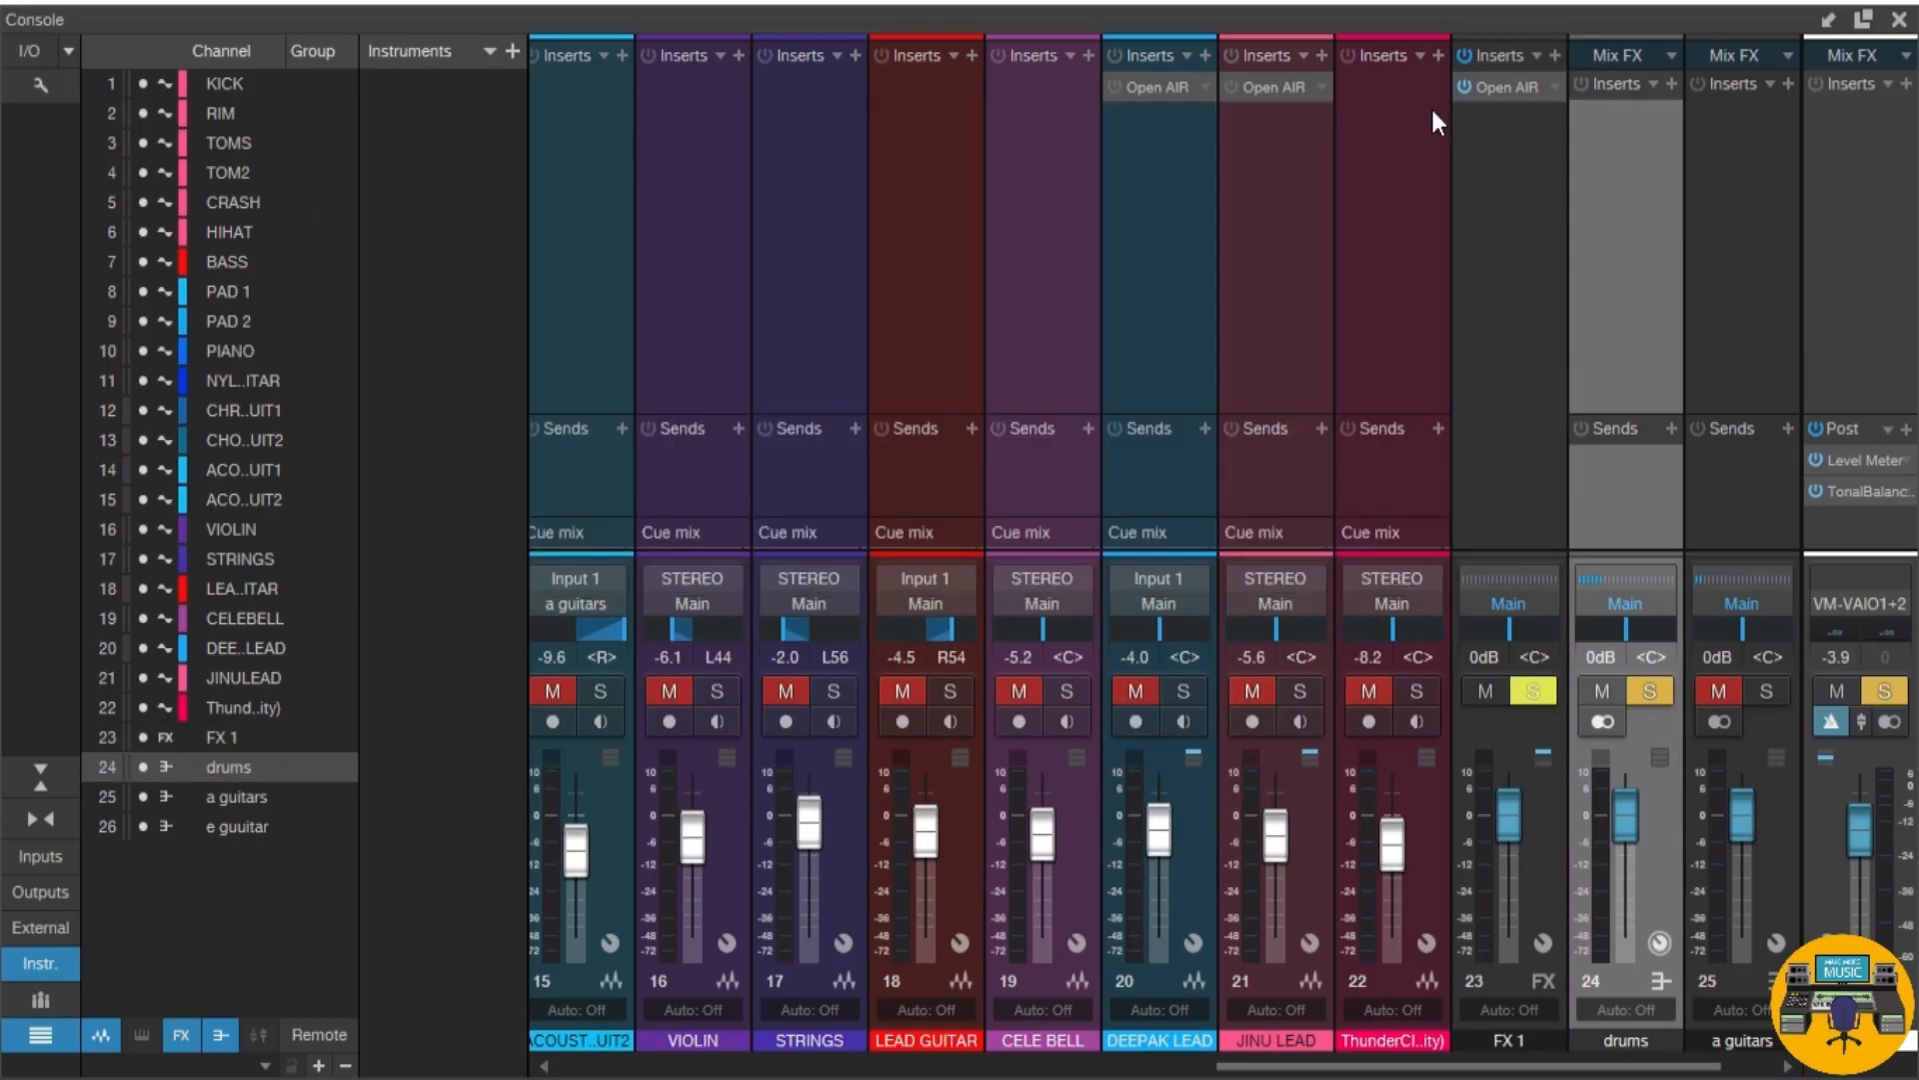
pyautogui.click(1504, 228)
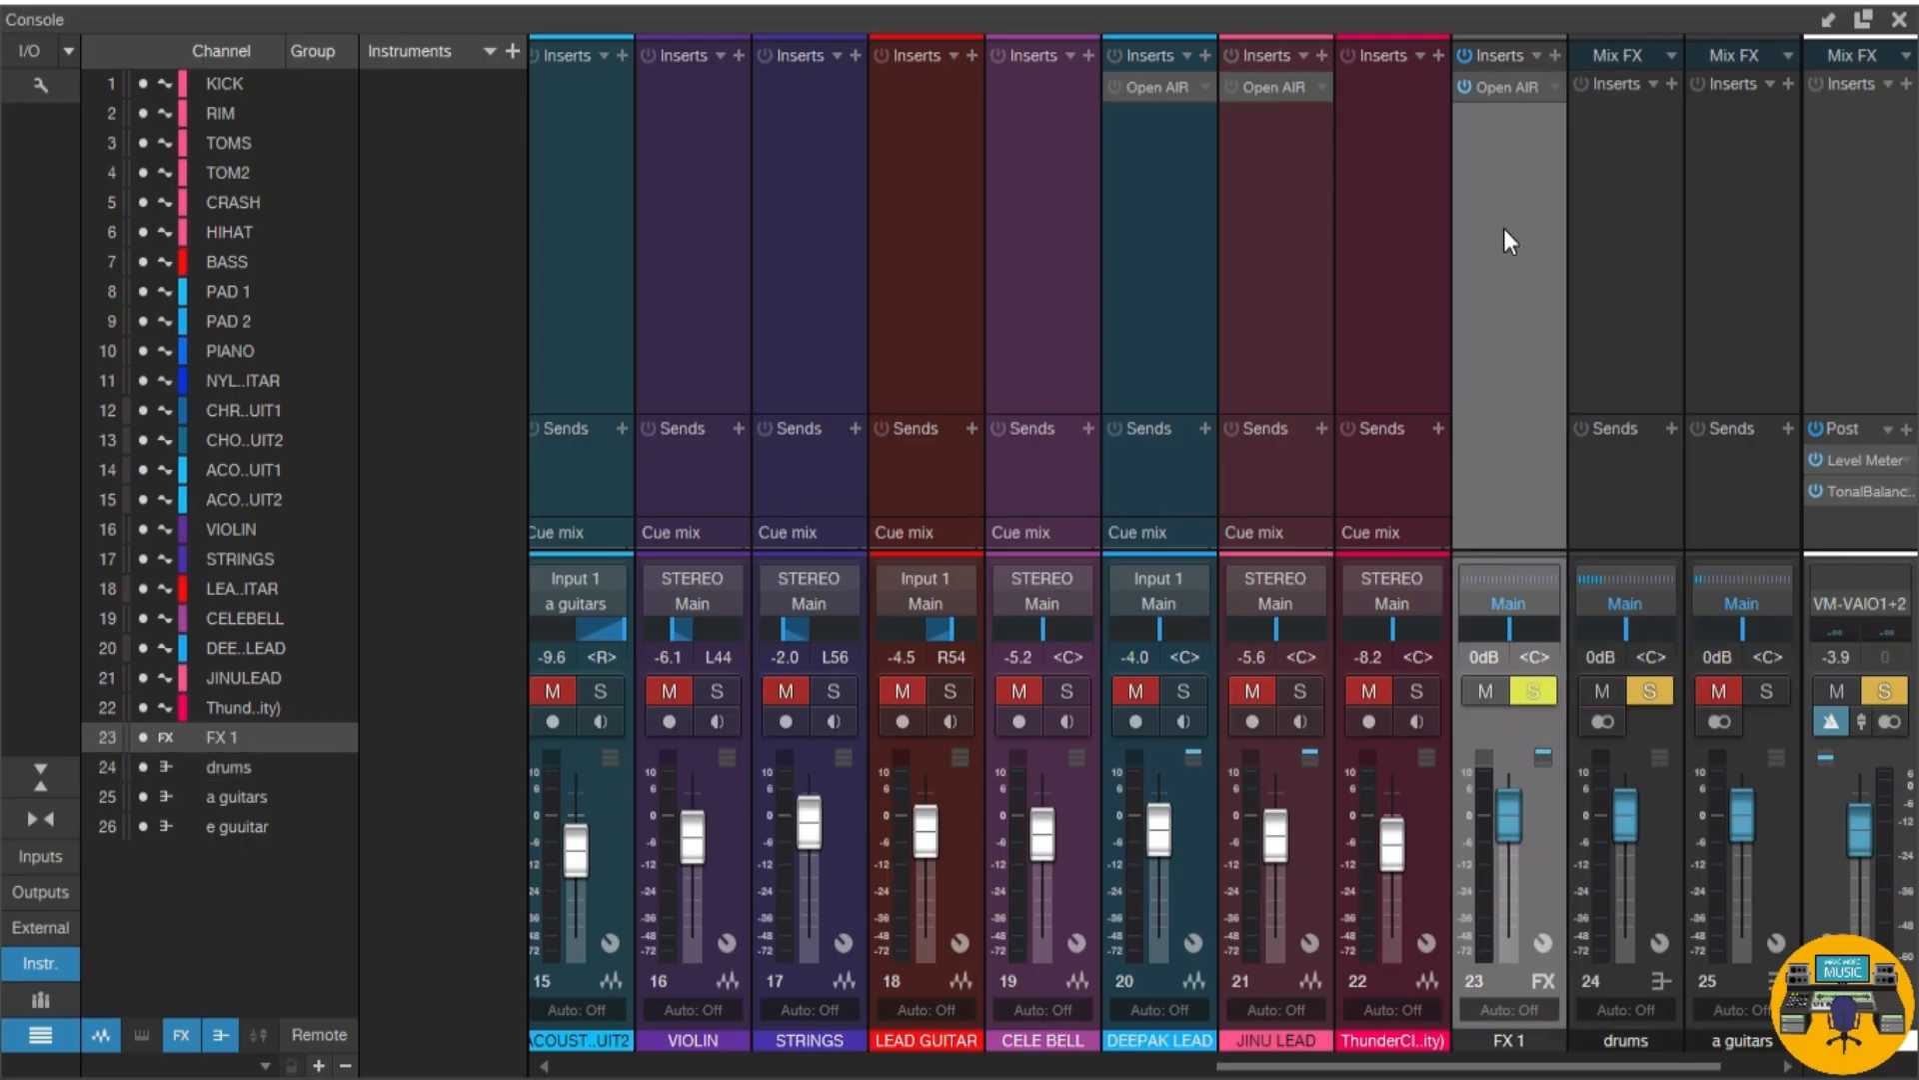
pyautogui.rightClick(1500, 88)
pyautogui.click(1489, 110)
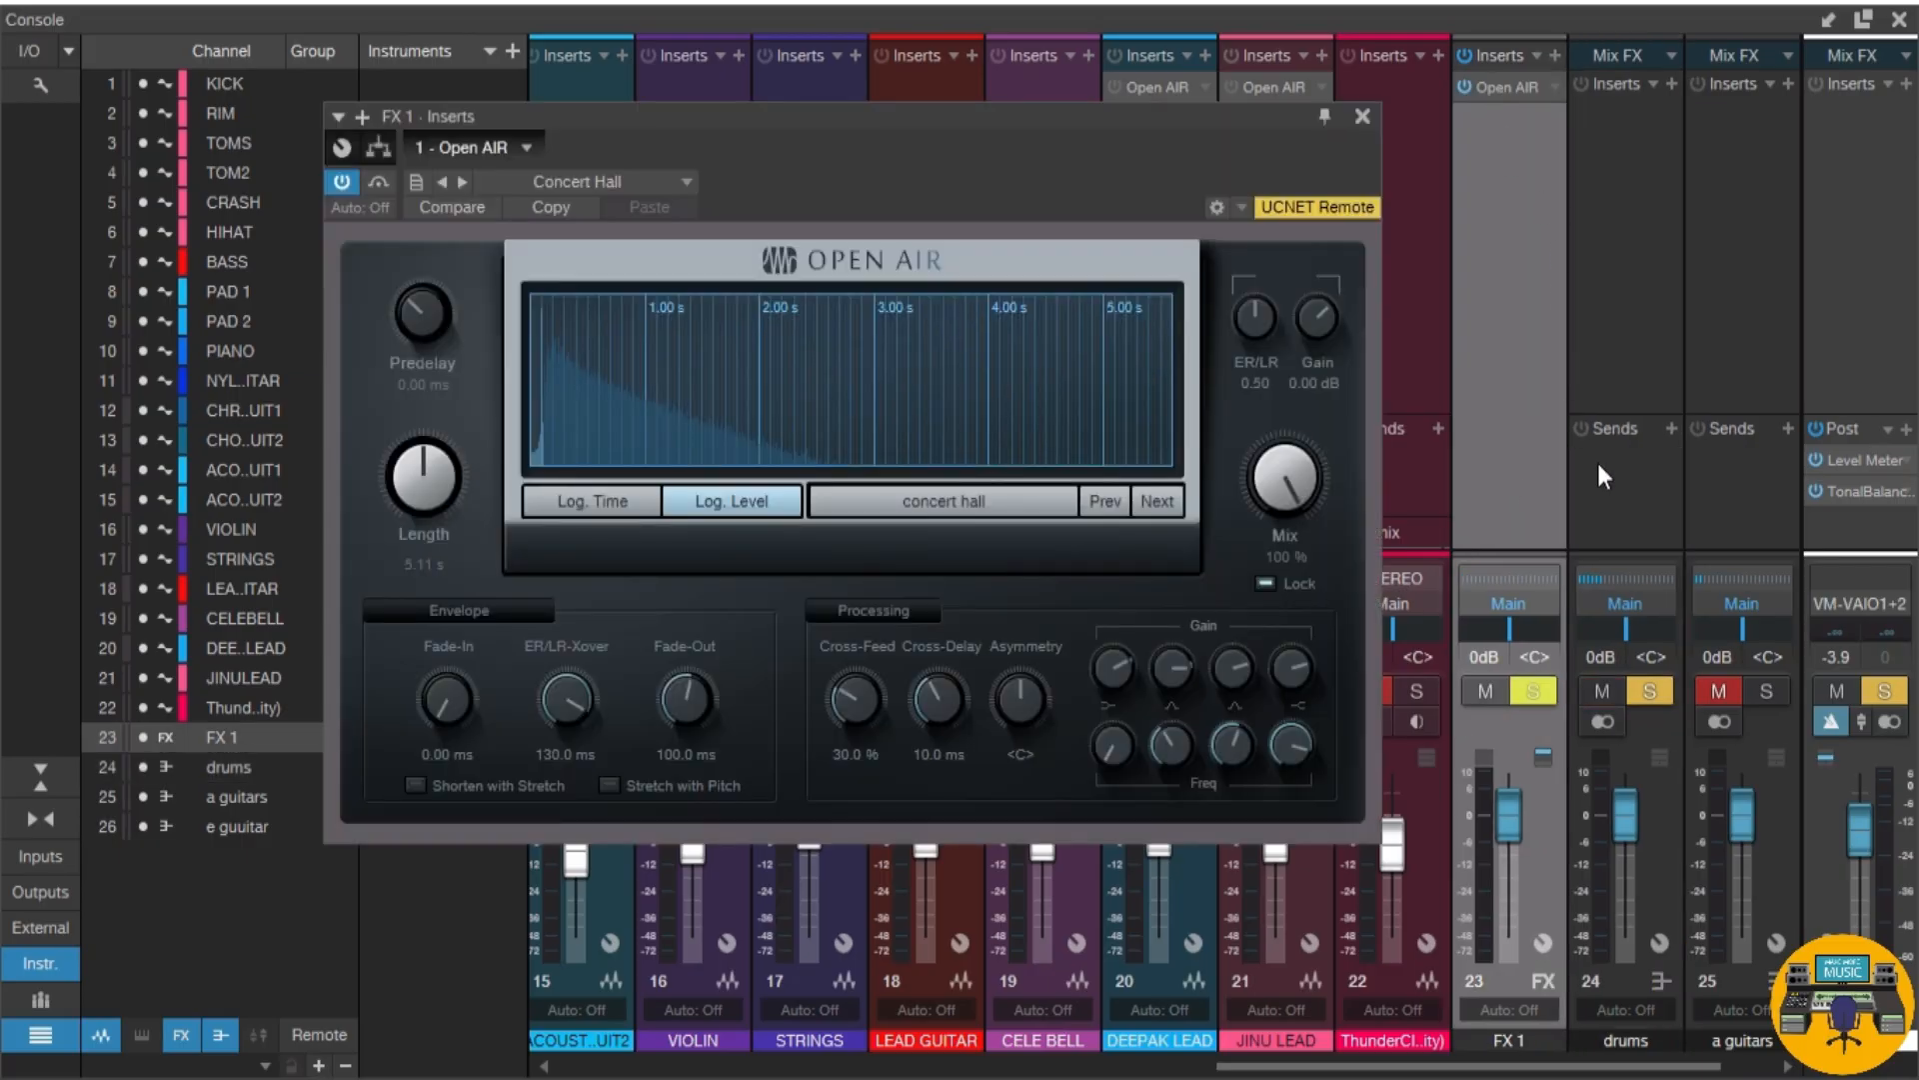
# Step: Rename the FX 1 channel as reverb
pyautogui.click(1668, 428)
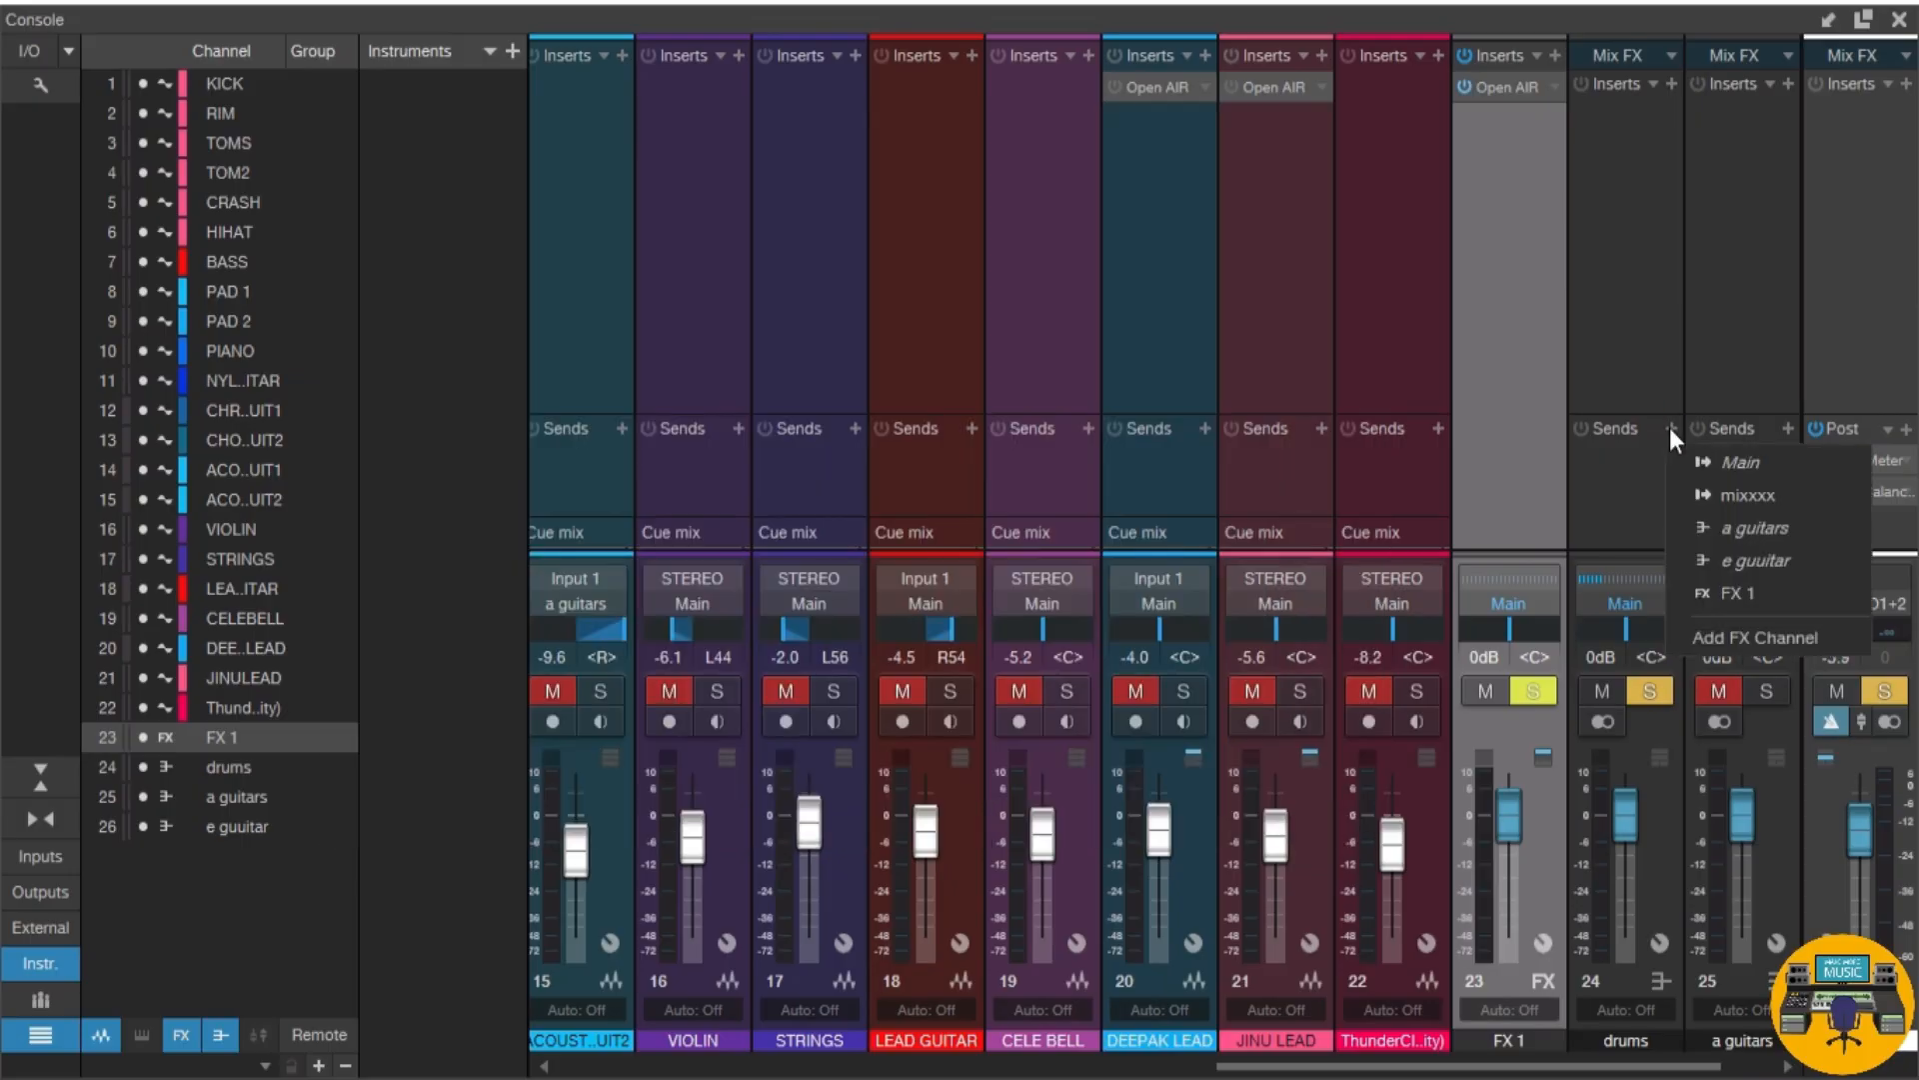
pyautogui.doubleClick(1509, 1045)
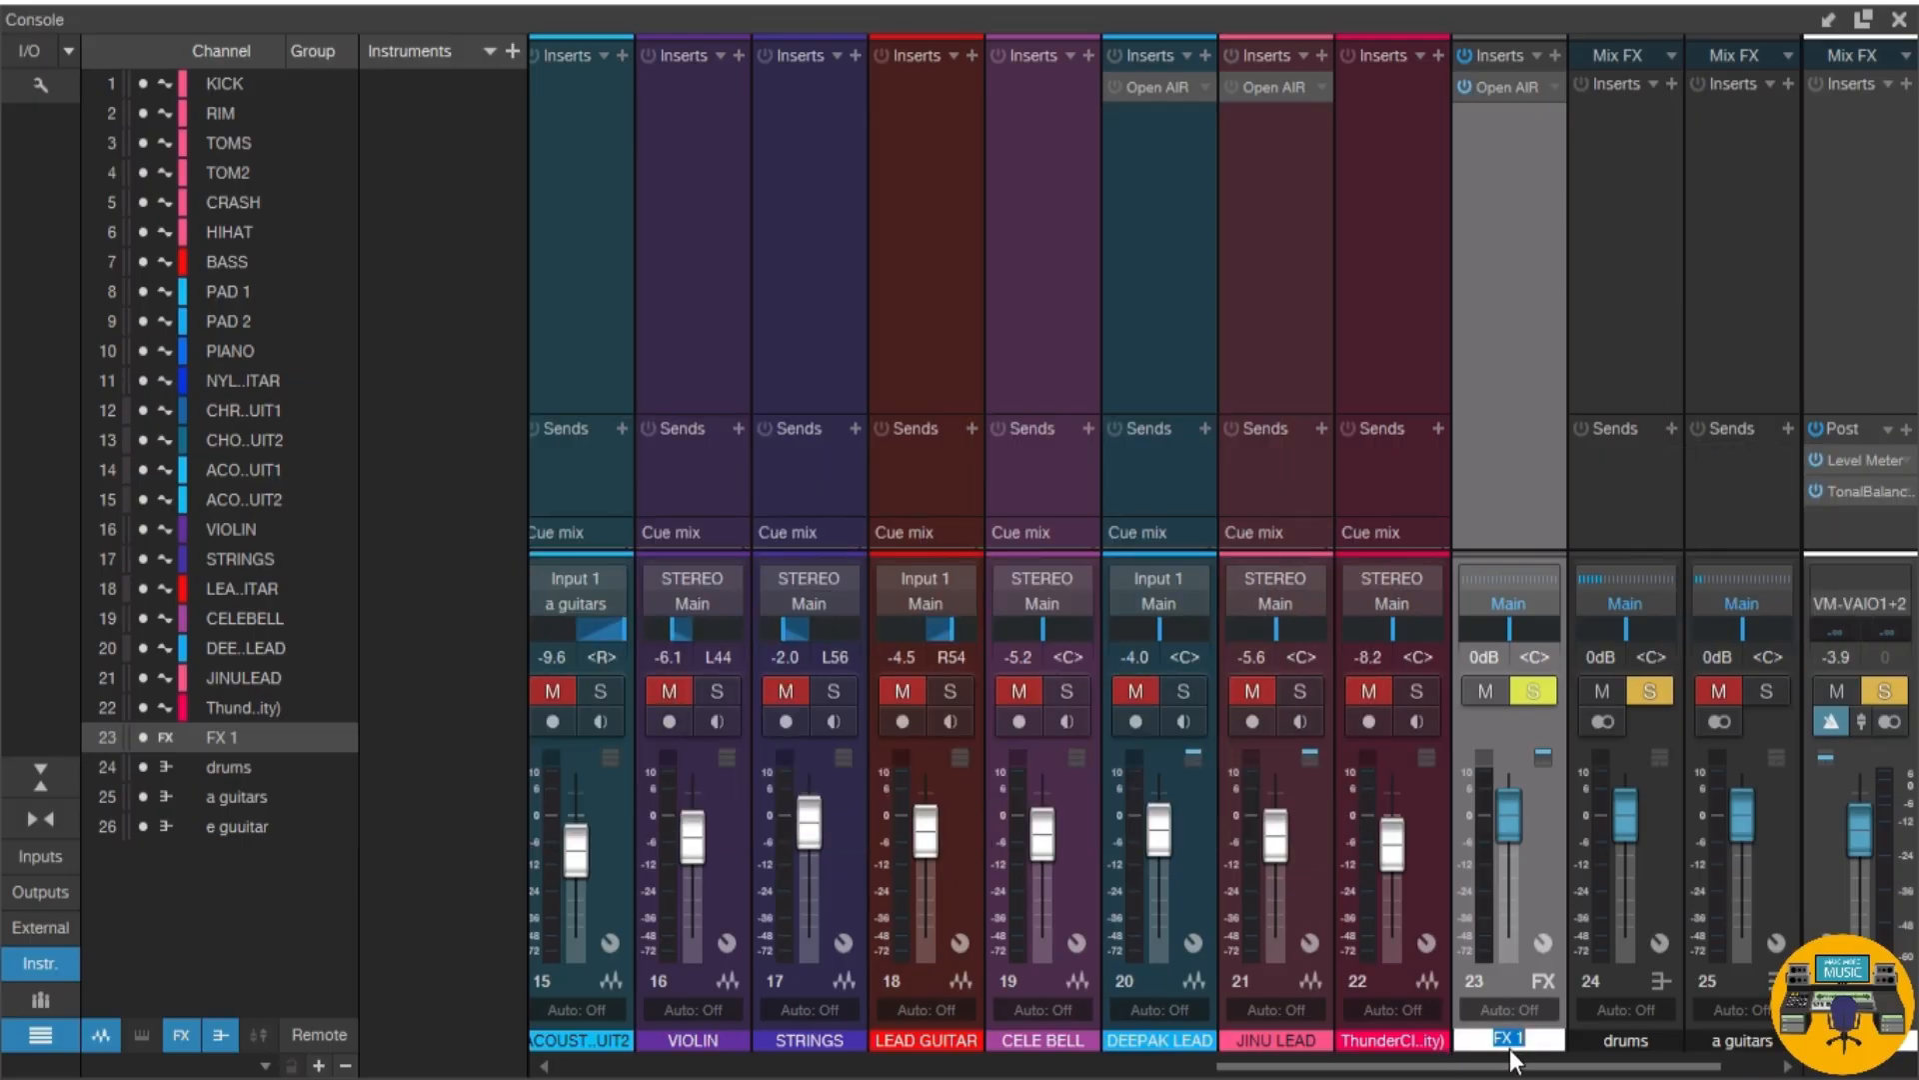
pyautogui.write('reverb')
pyautogui.press('Return')
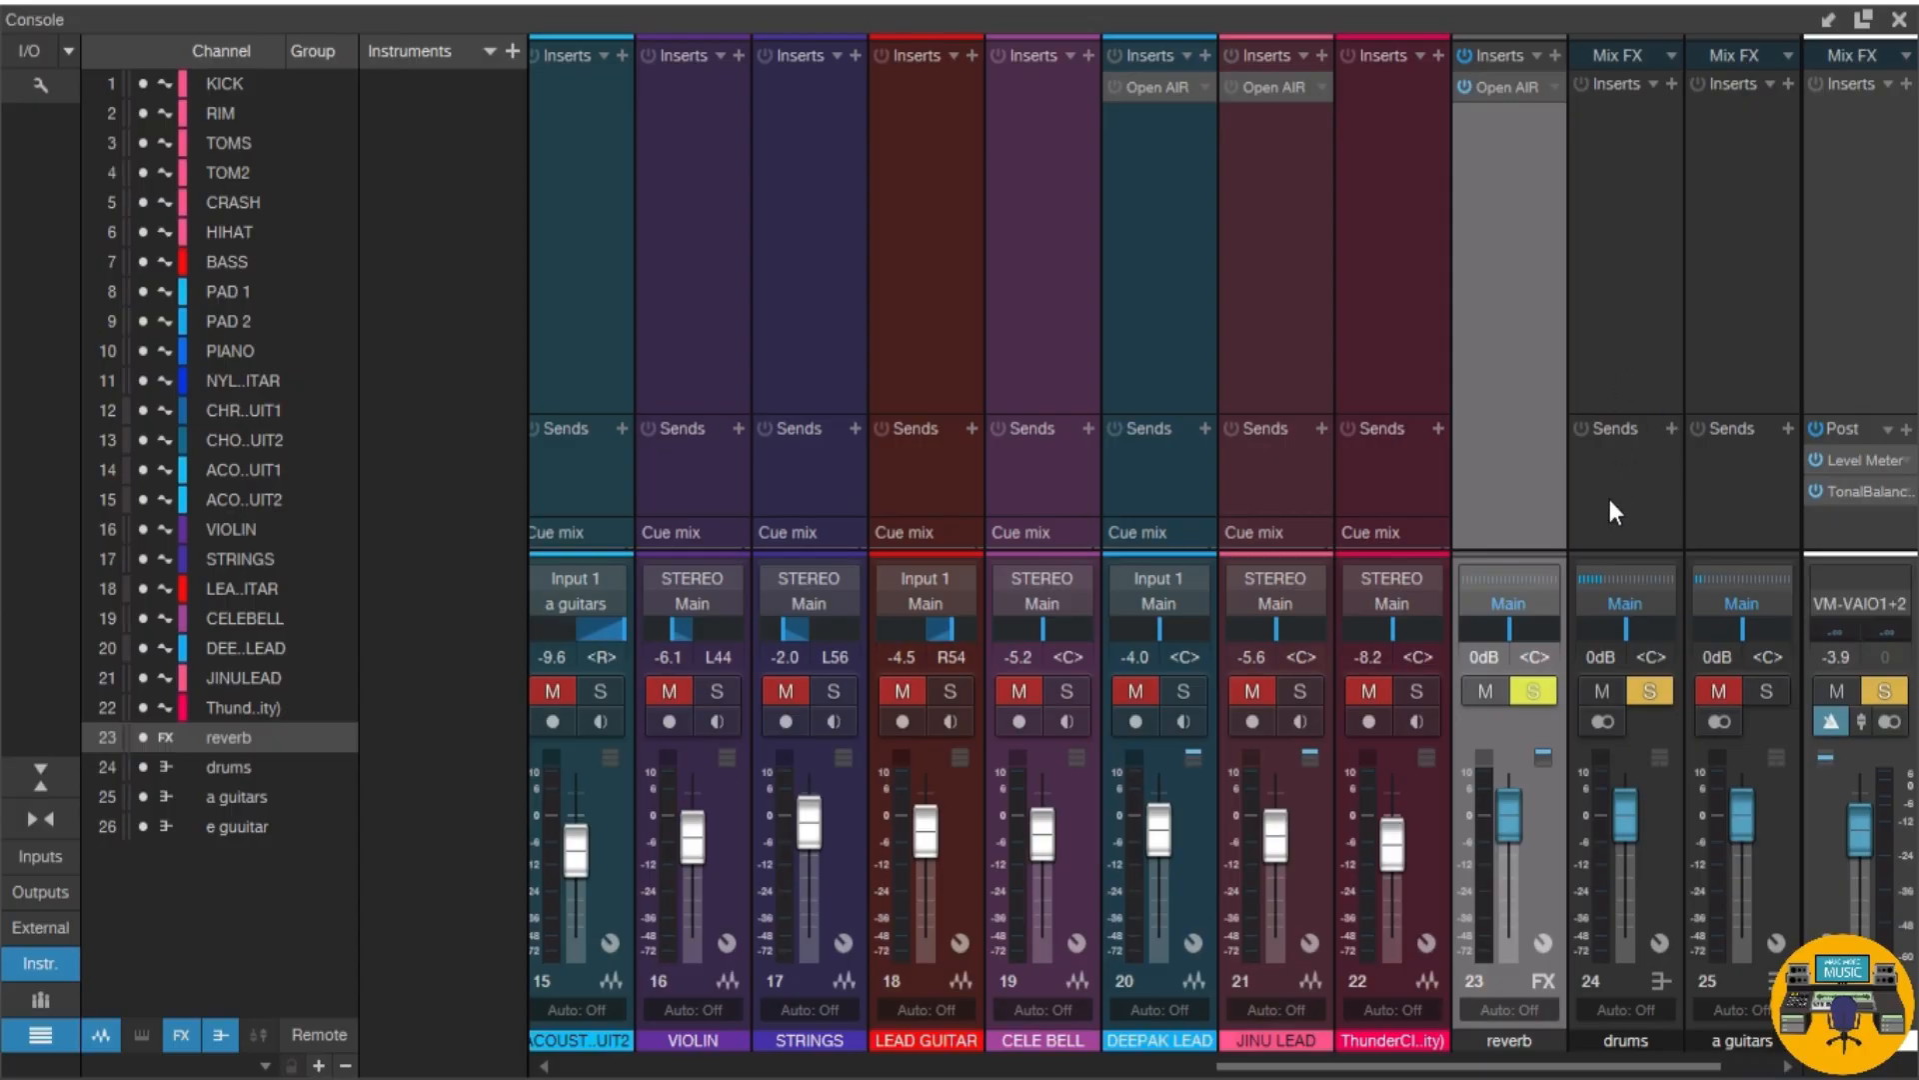
# Step: Add a send from the drums bus to the reverb channel and lower its send level to about -22.9
pyautogui.doubleClick(1610, 529)
pyautogui.click(1440, 117)
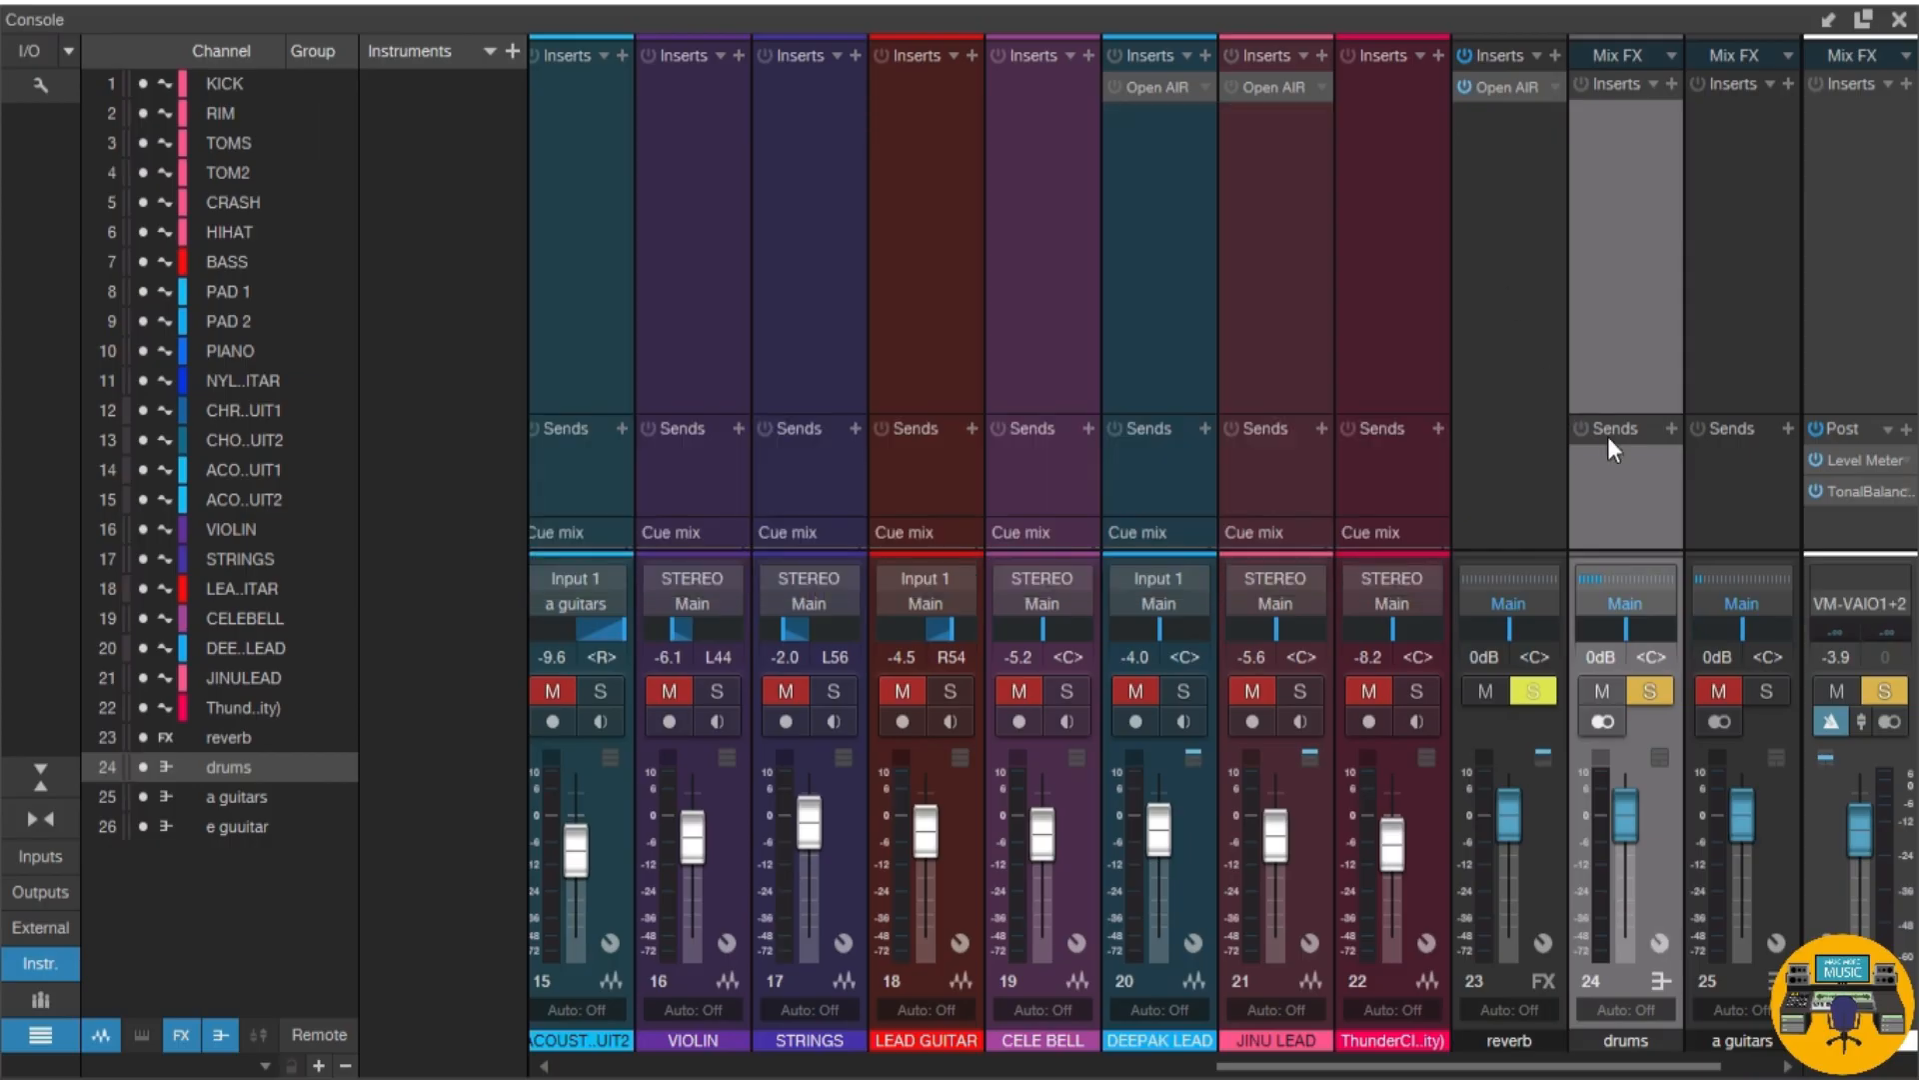
pyautogui.click(1669, 429)
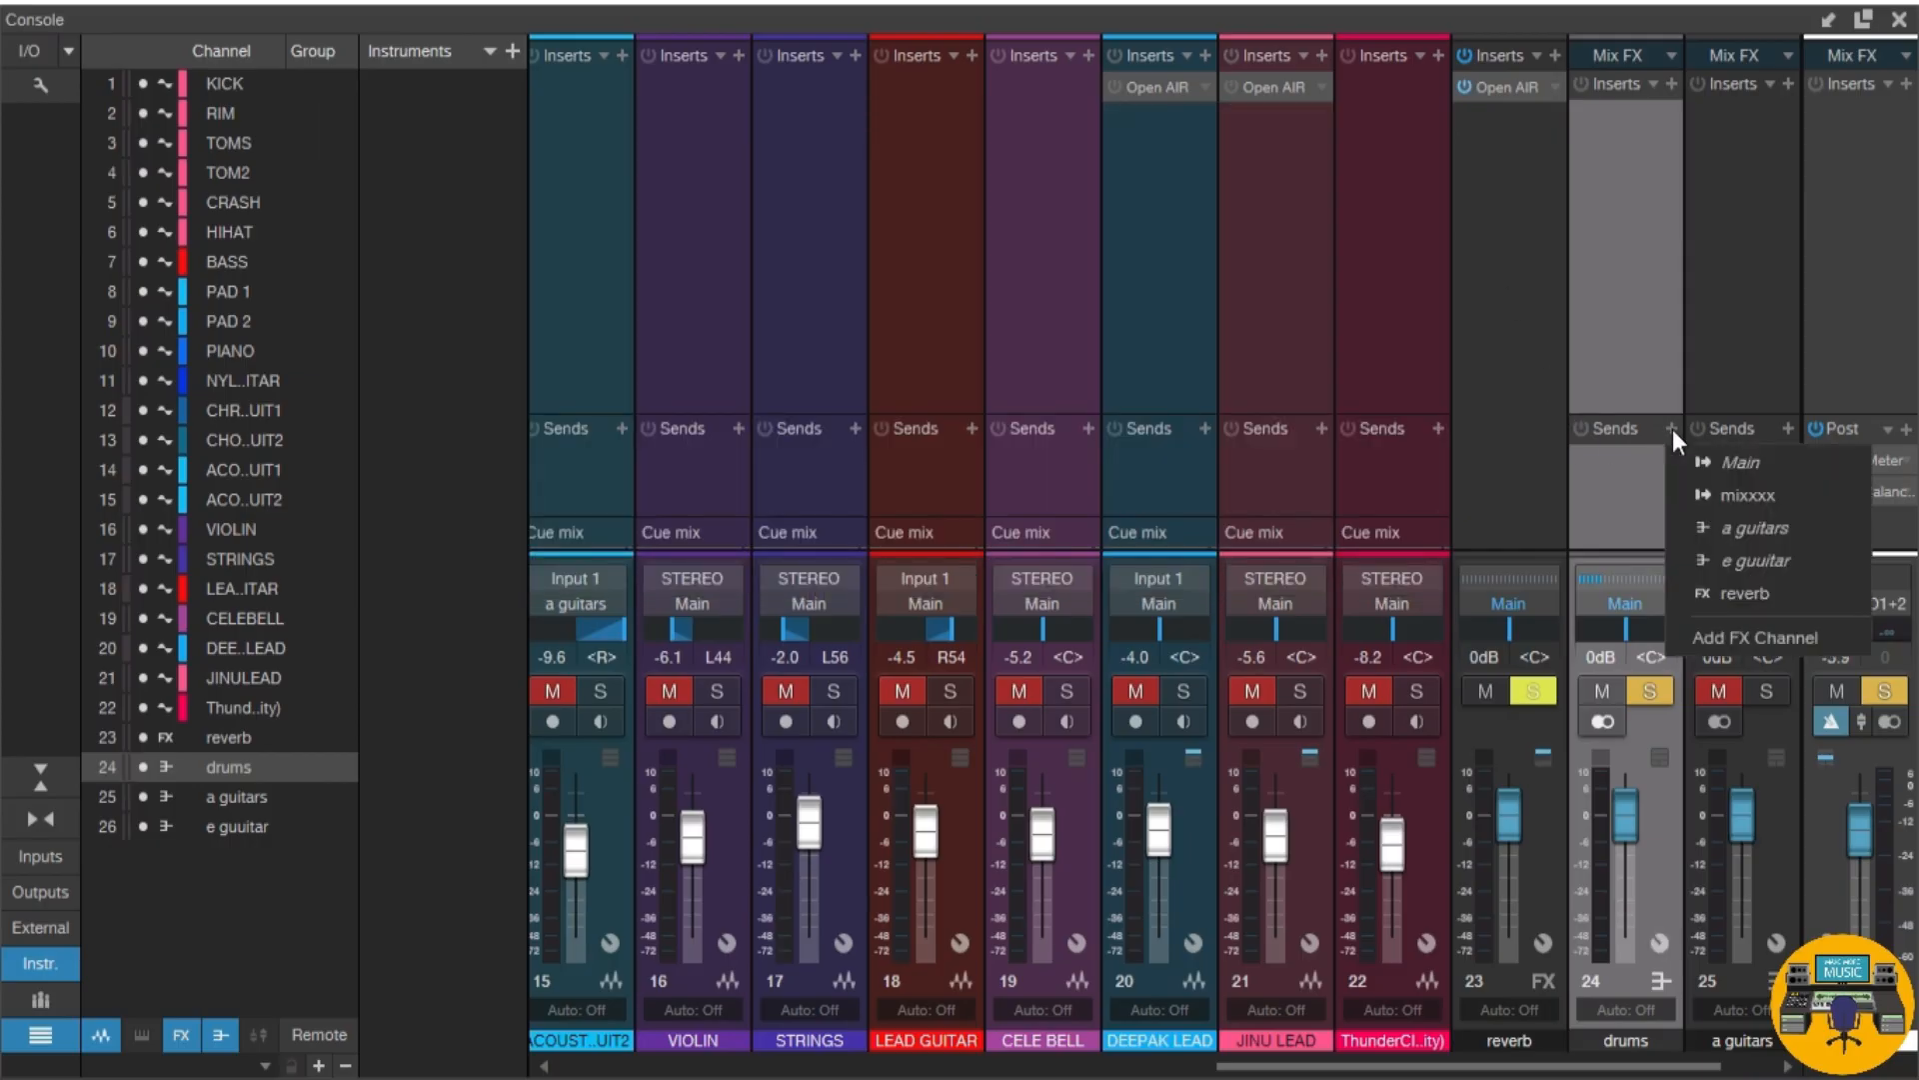
pyautogui.click(1713, 594)
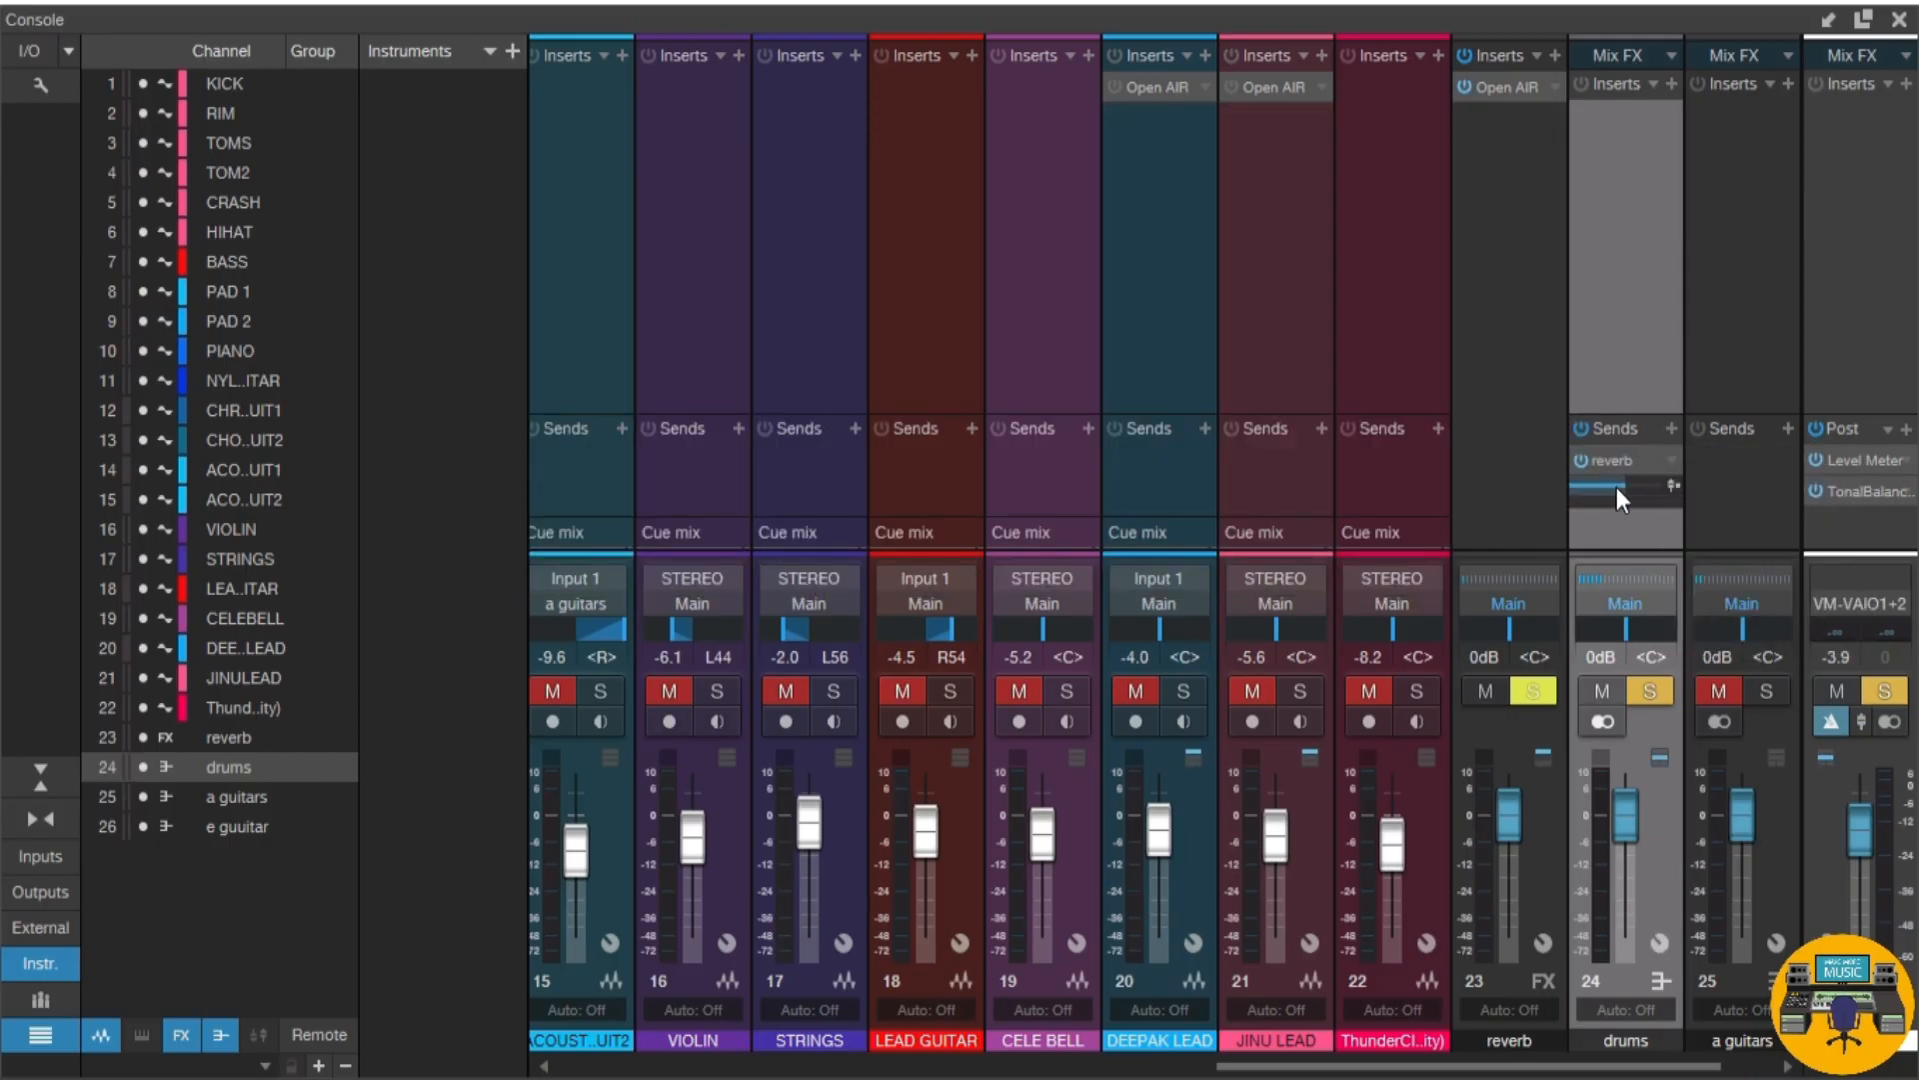
pyautogui.moveTo(1619, 486)
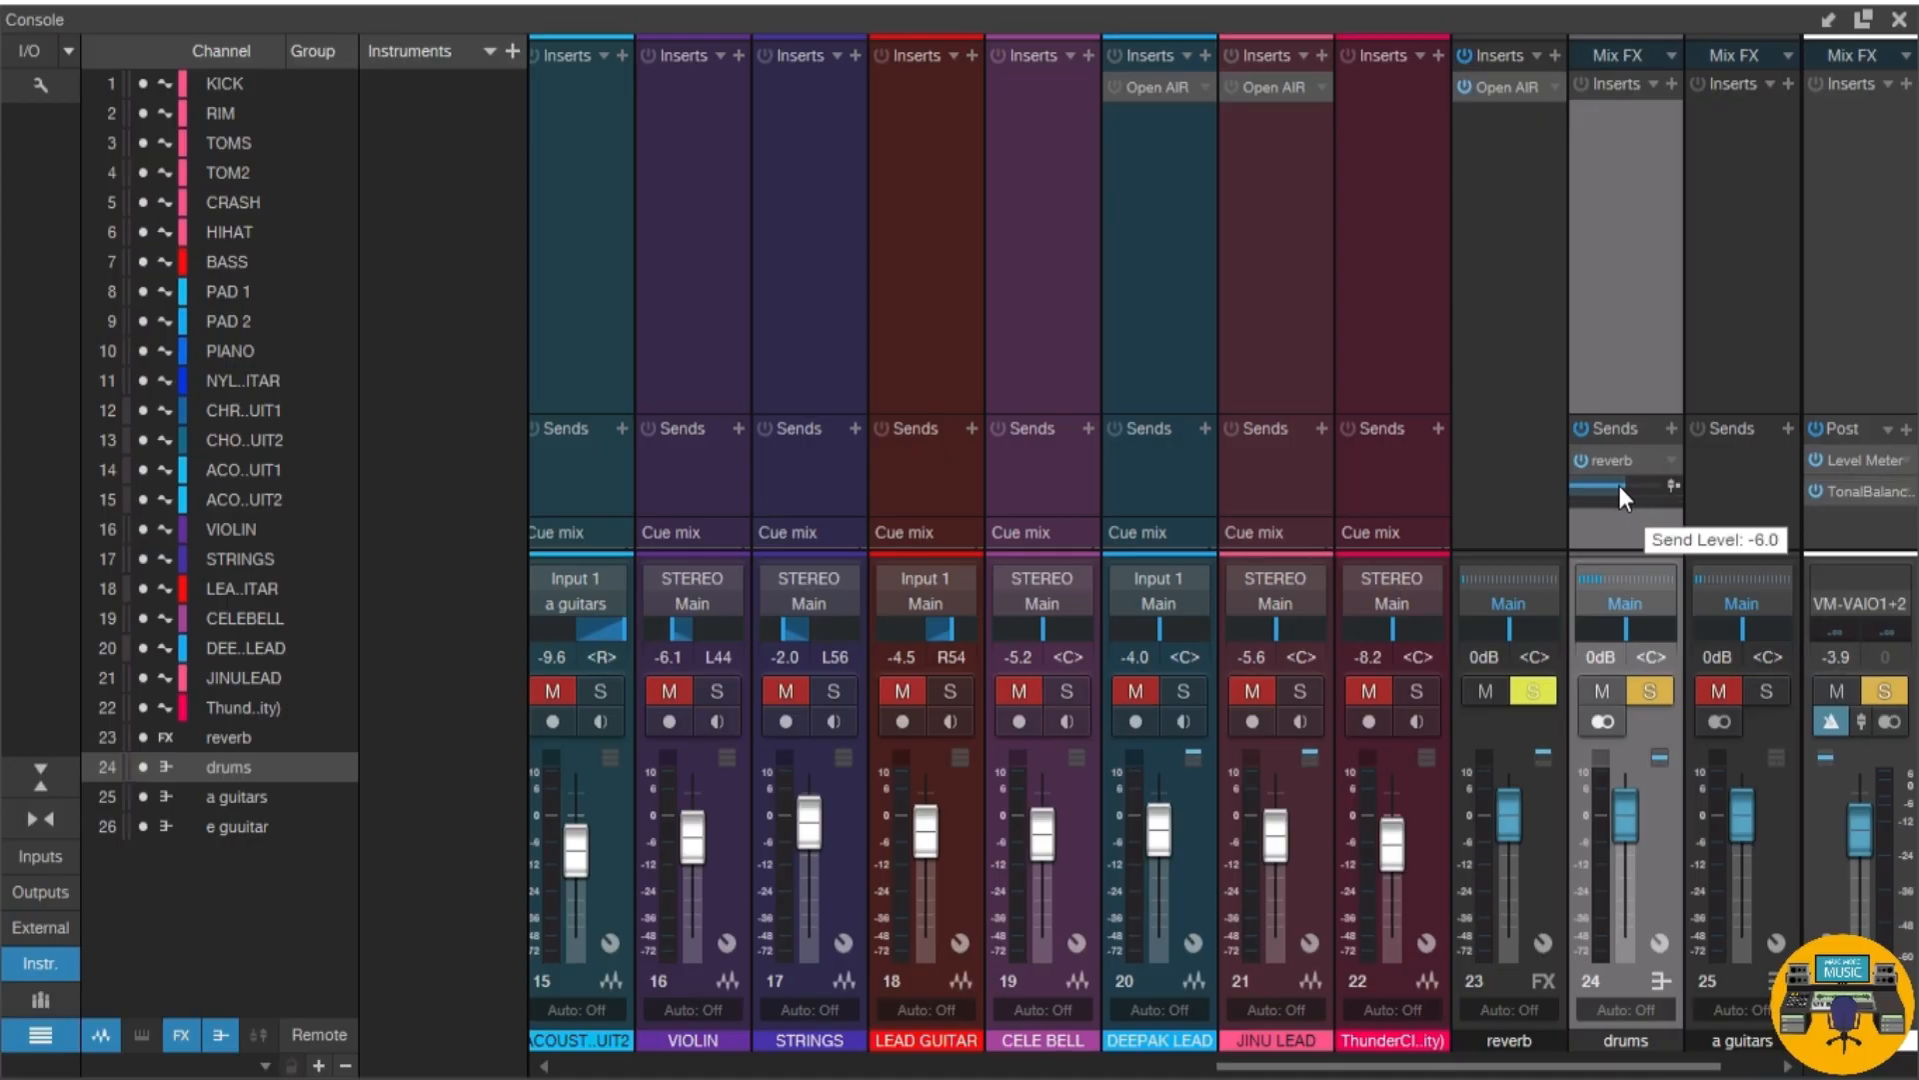
pyautogui.moveTo(1619, 485); pyautogui.dragTo(1598, 484)
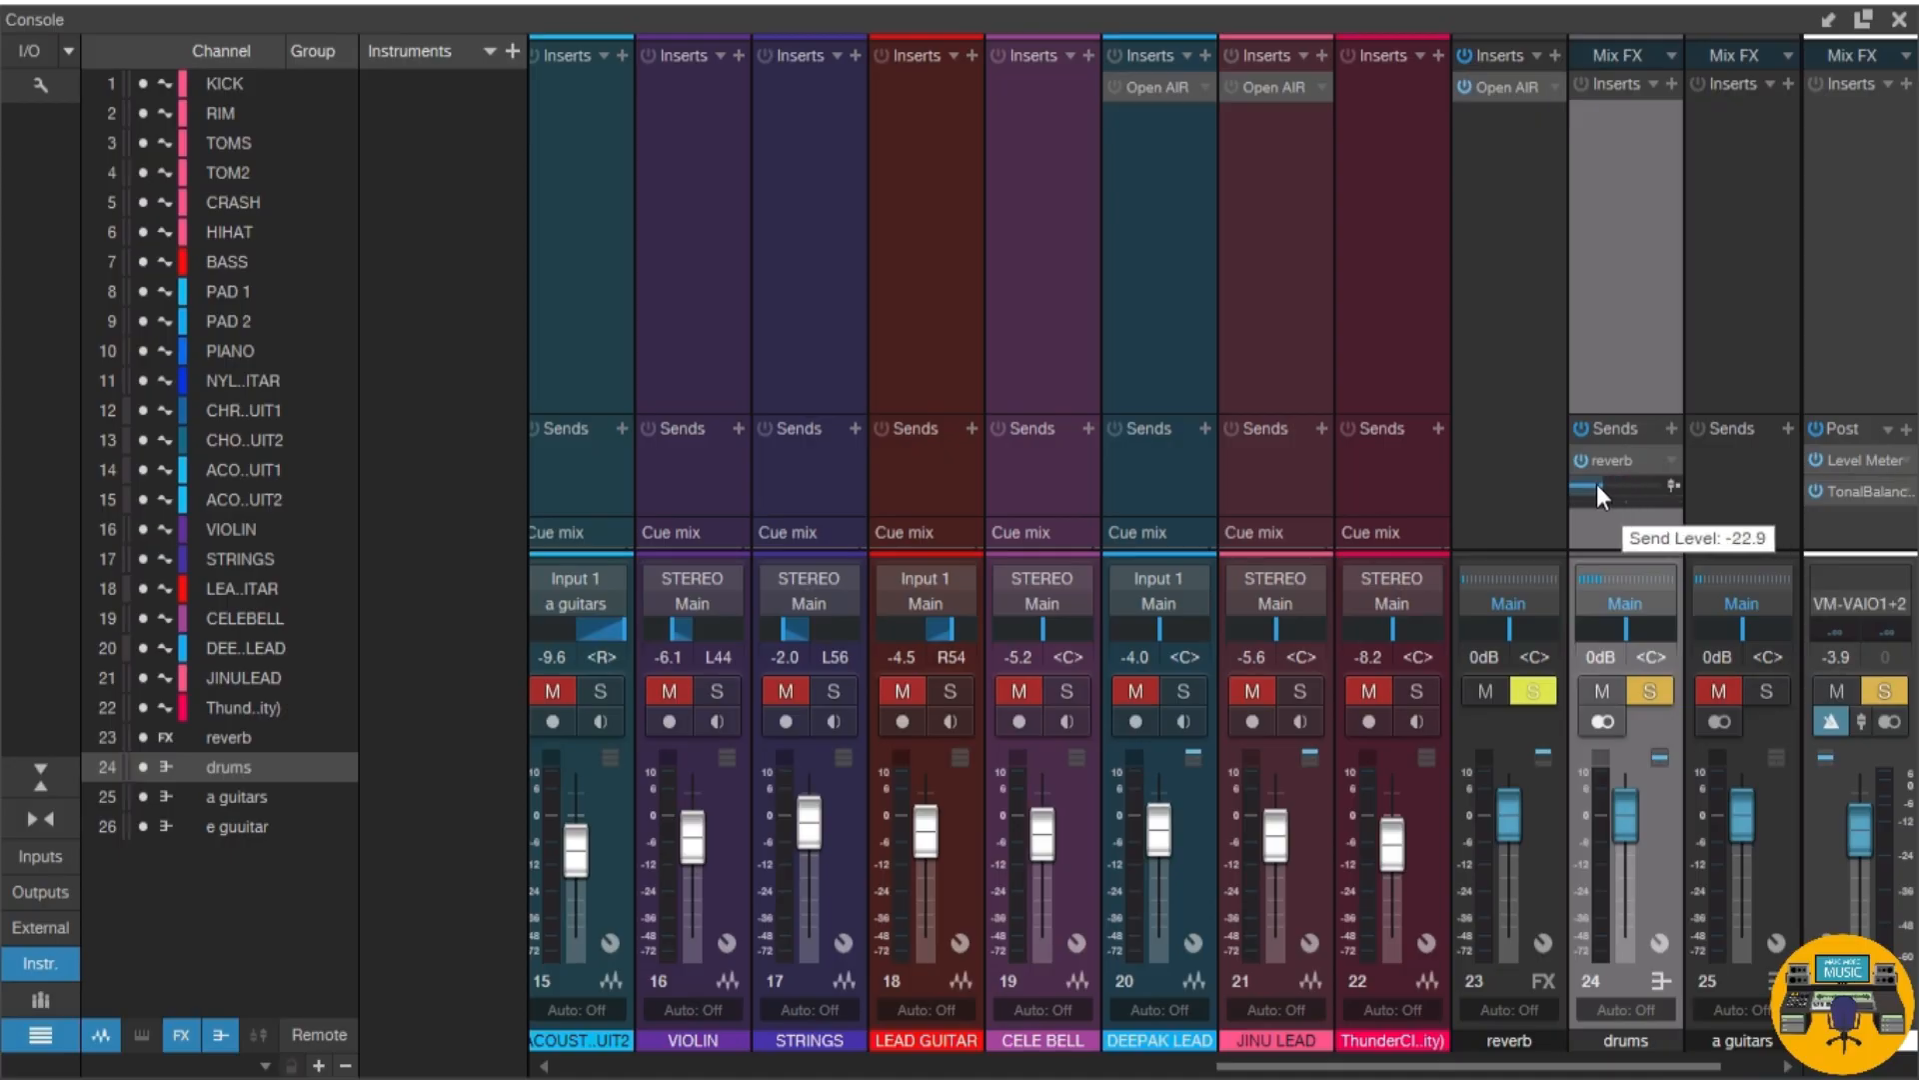
# Step: Play the song from about 1:03 and bring up the reverb channel's Open AIR editor over the console
pyautogui.rightClick(1495, 92)
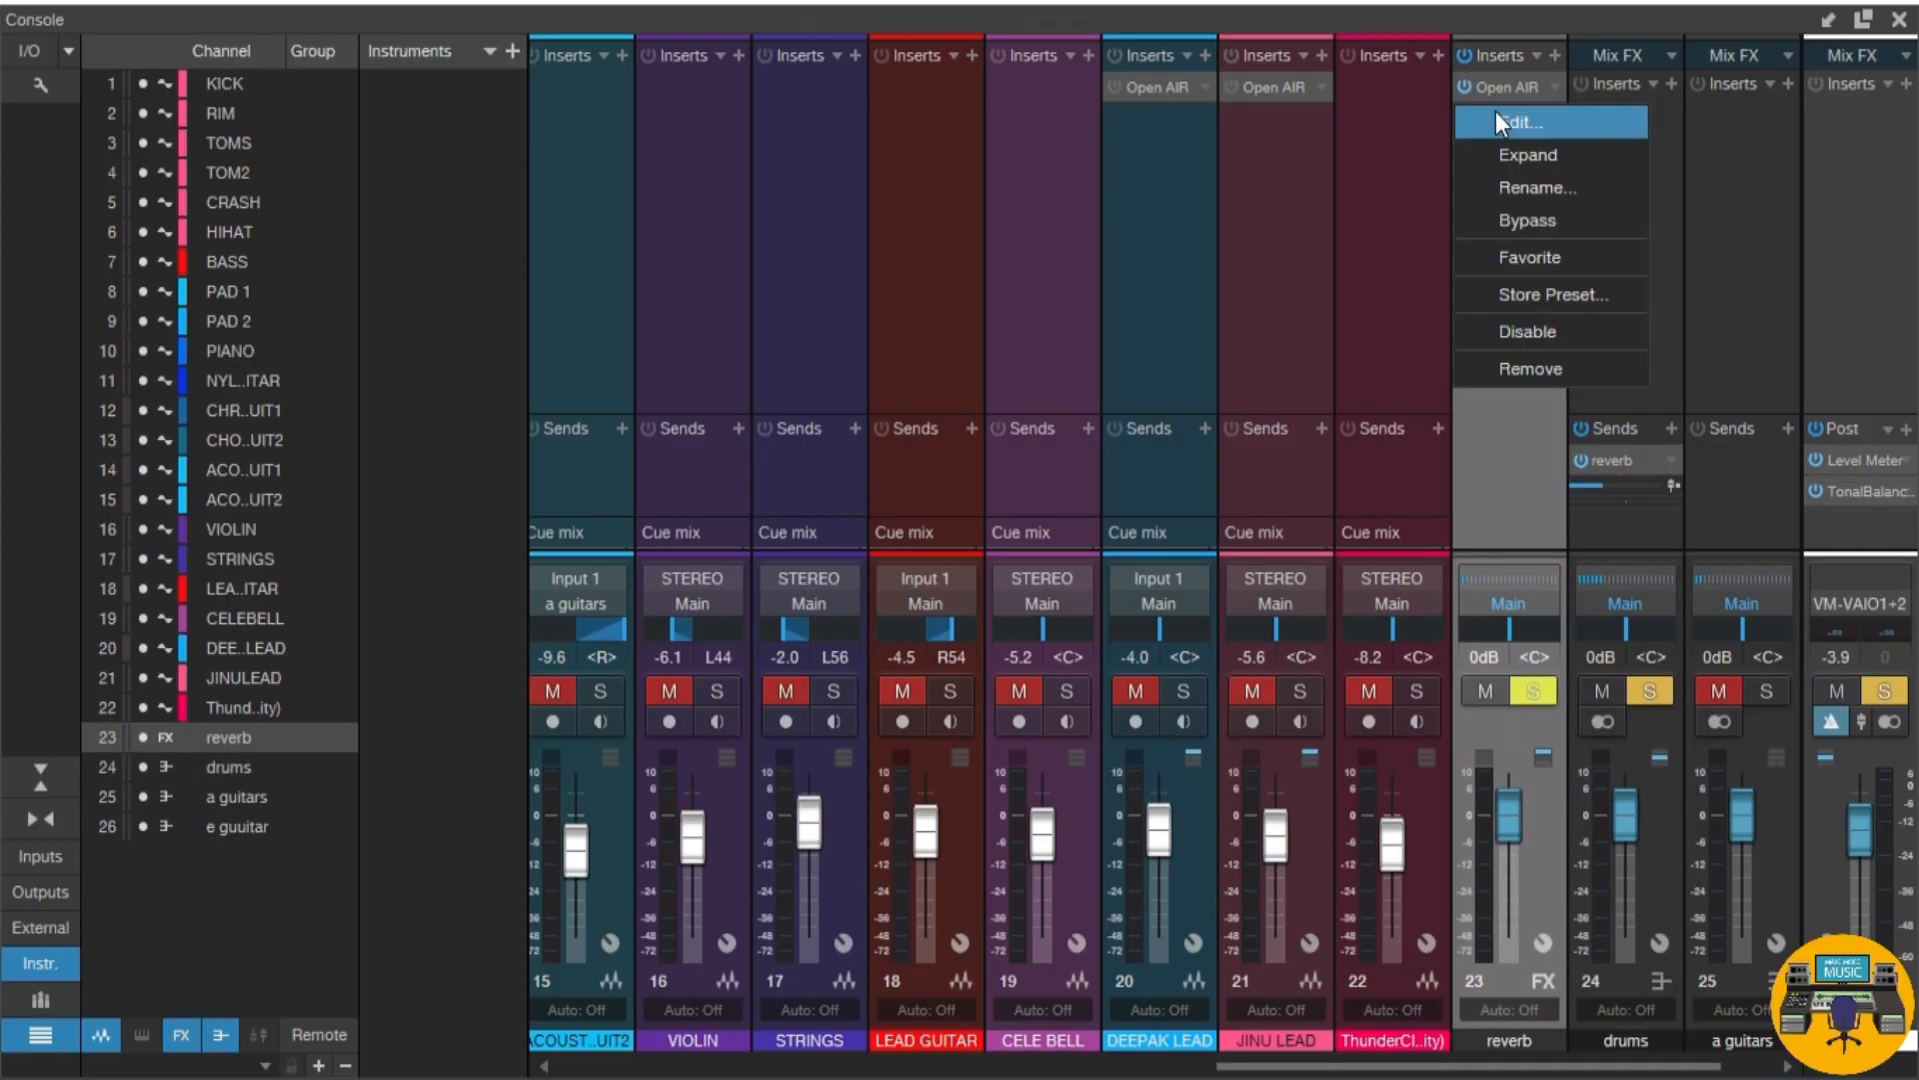
pyautogui.click(1487, 116)
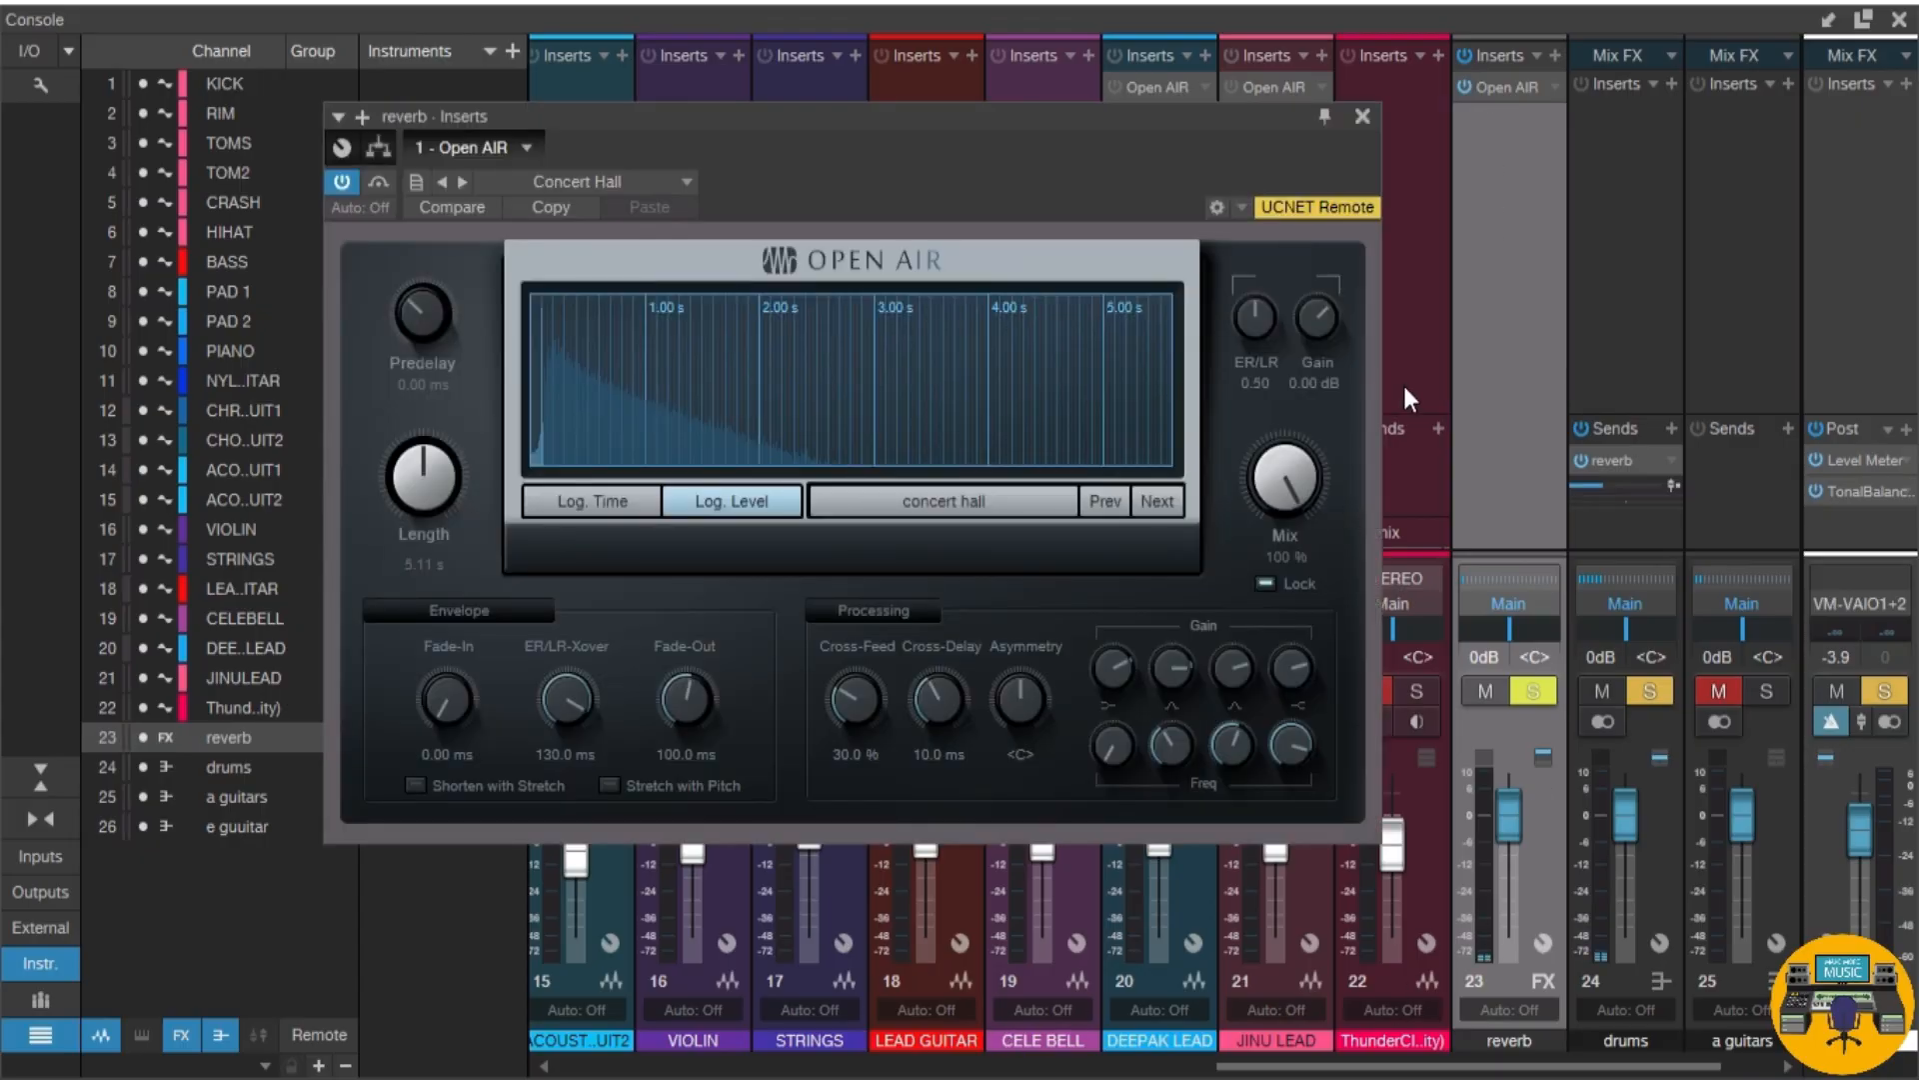
pyautogui.click(1899, 19)
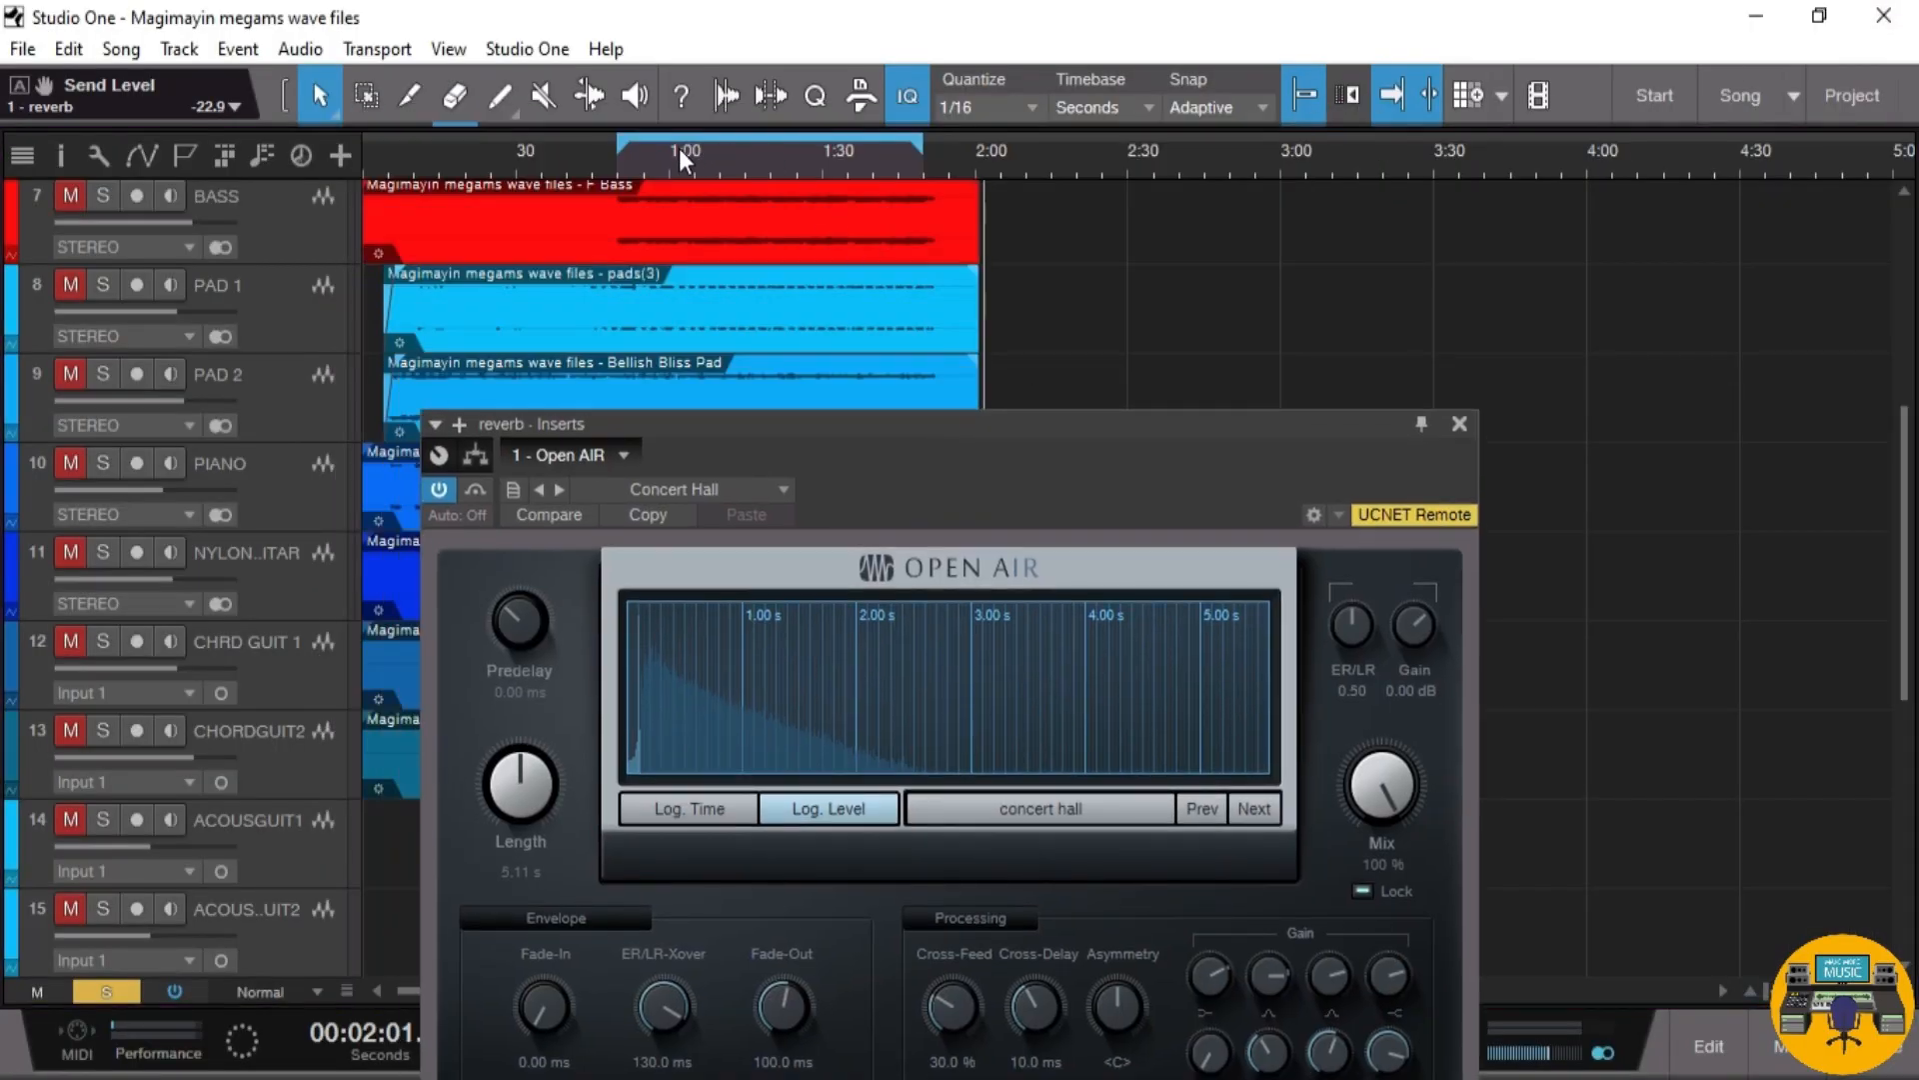
pyautogui.click(688, 158)
pyautogui.moveTo(857, 441); pyautogui.dragTo(822, 167)
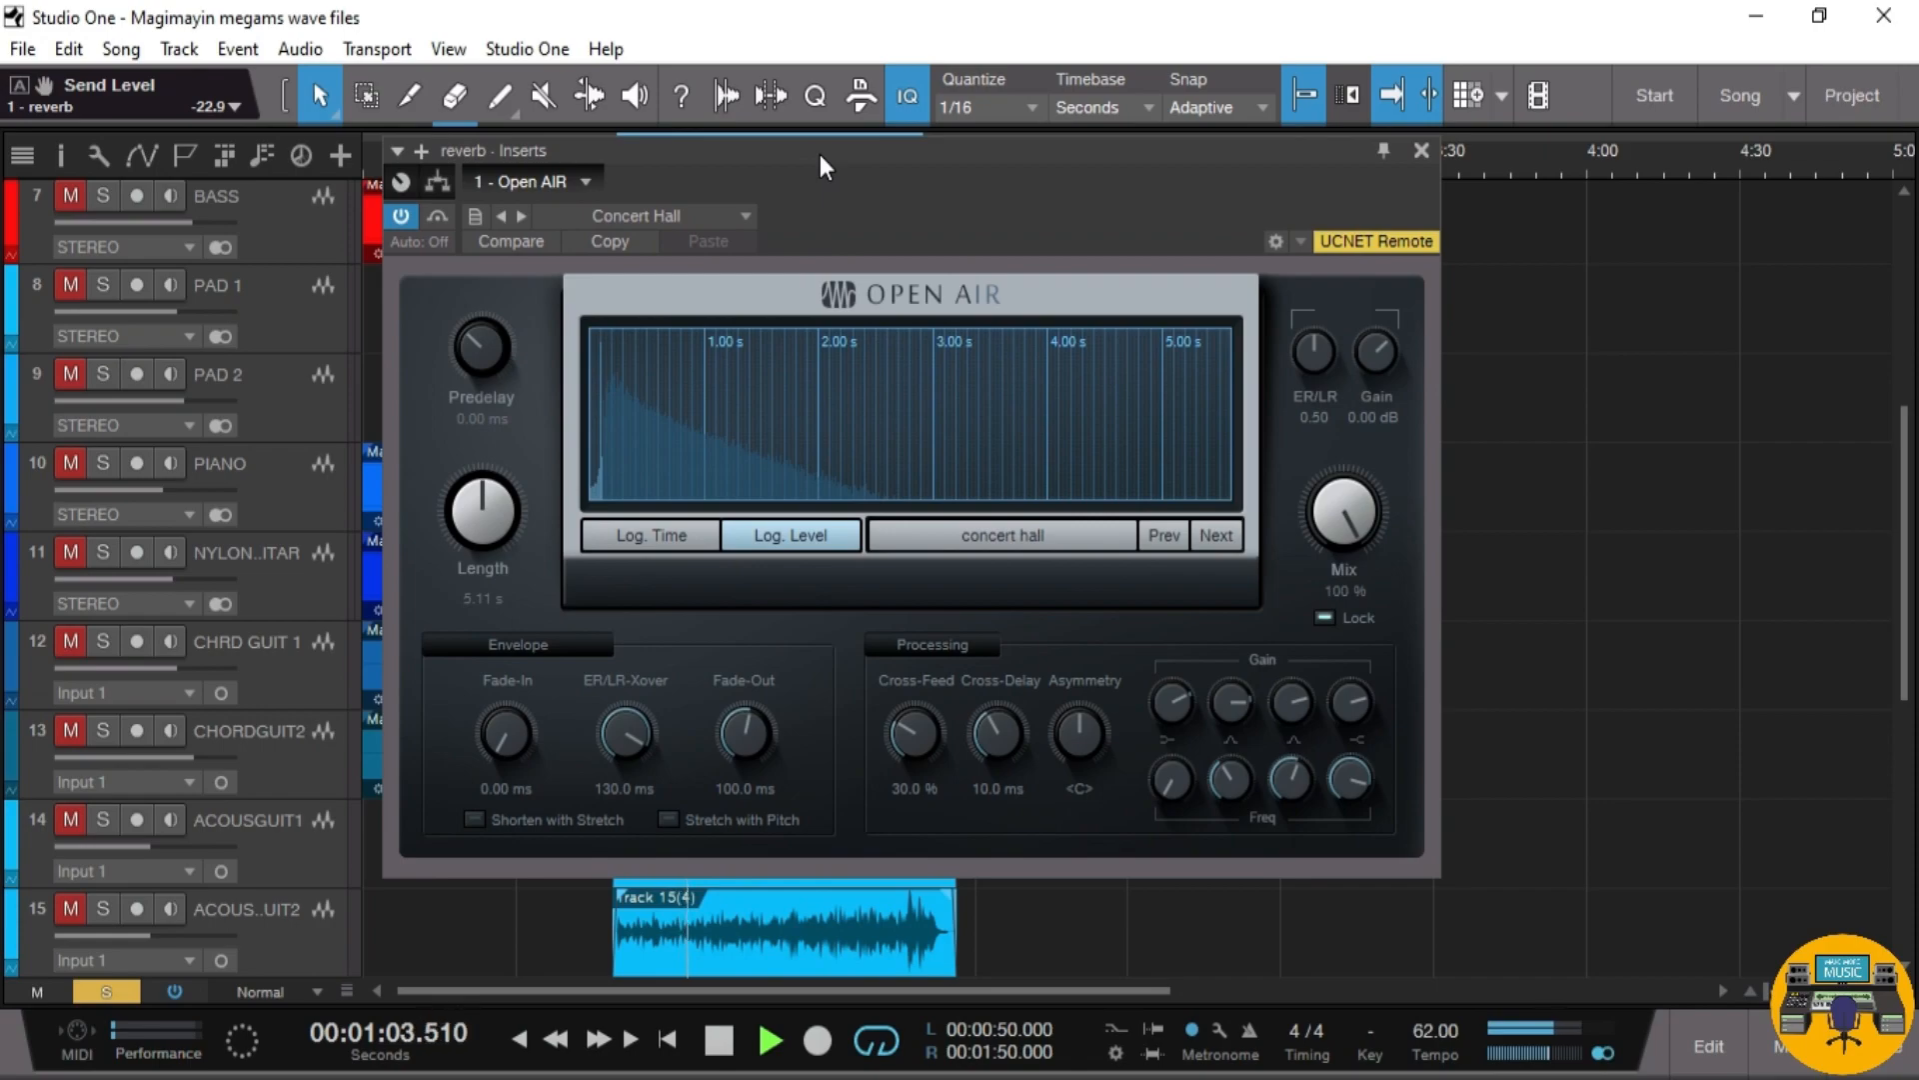
pyautogui.press('F3')
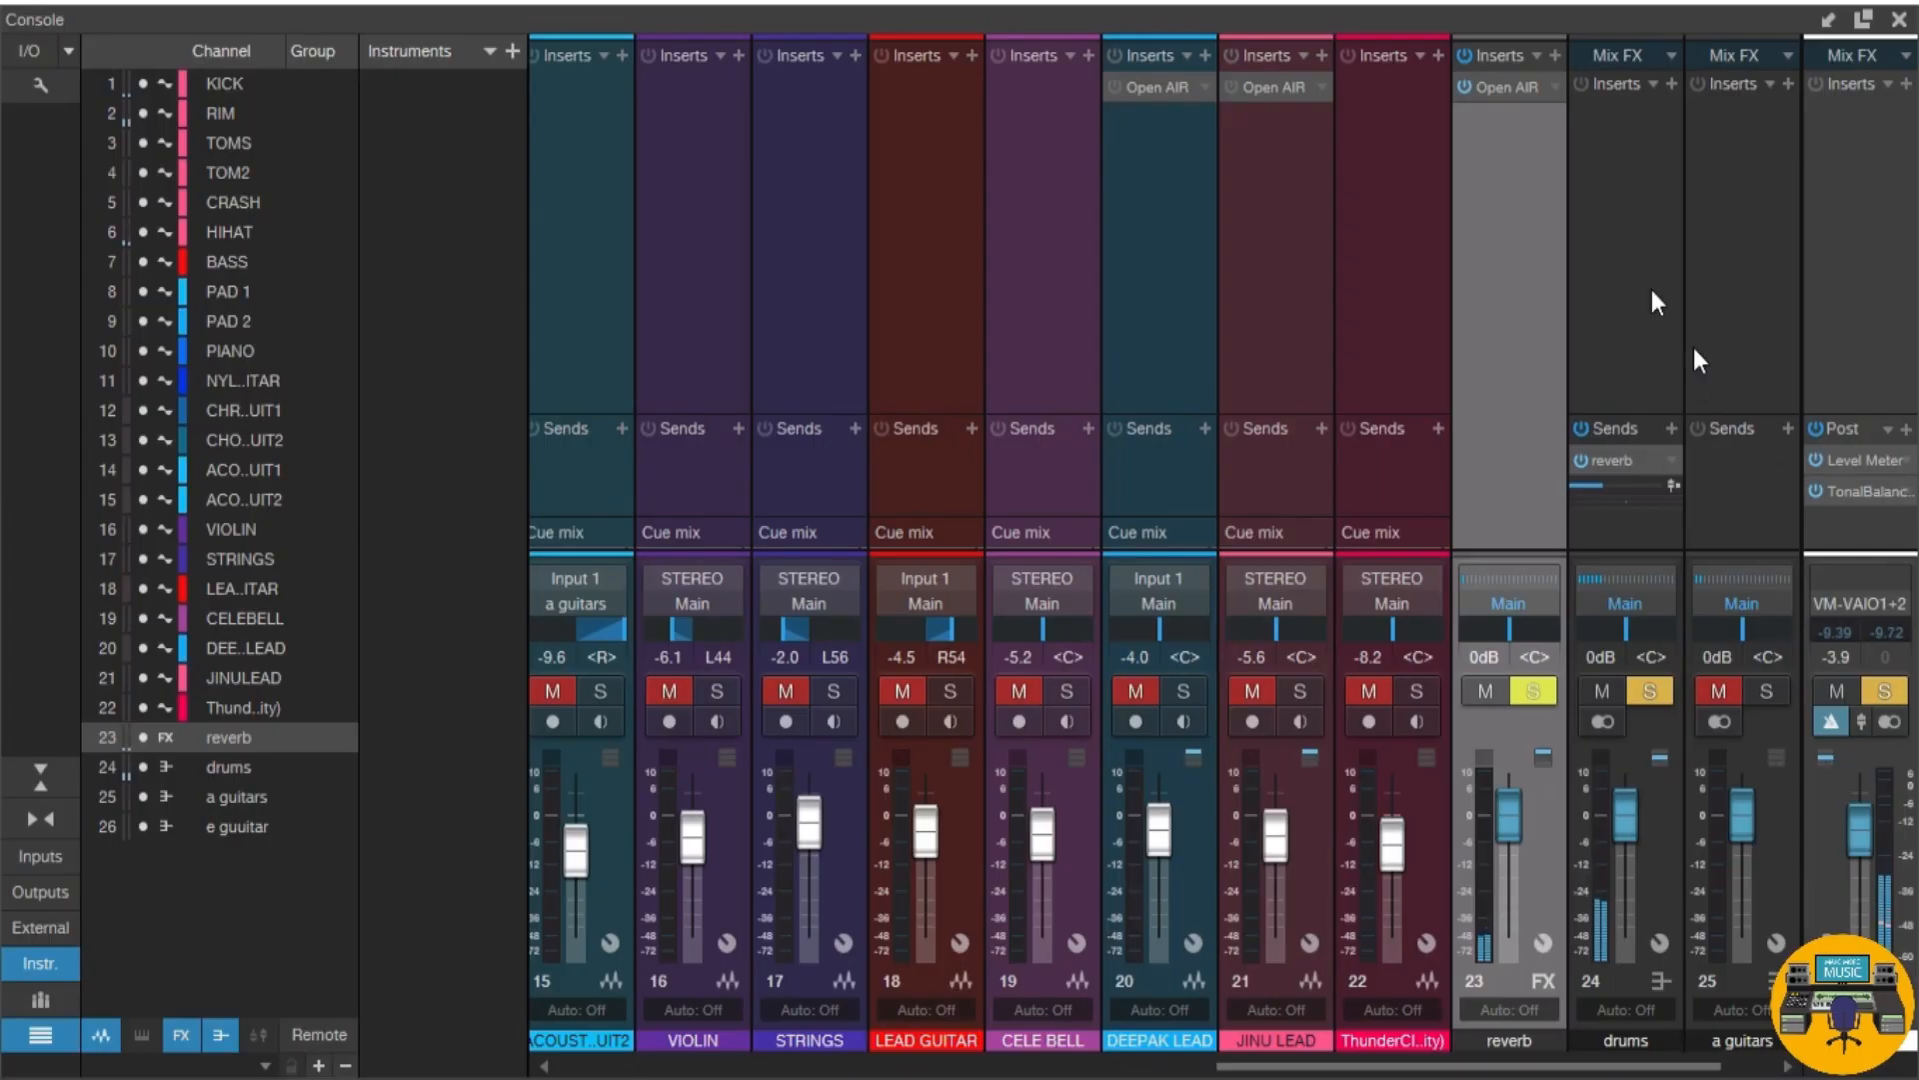
pyautogui.rightClick(1494, 104)
pyautogui.click(1485, 118)
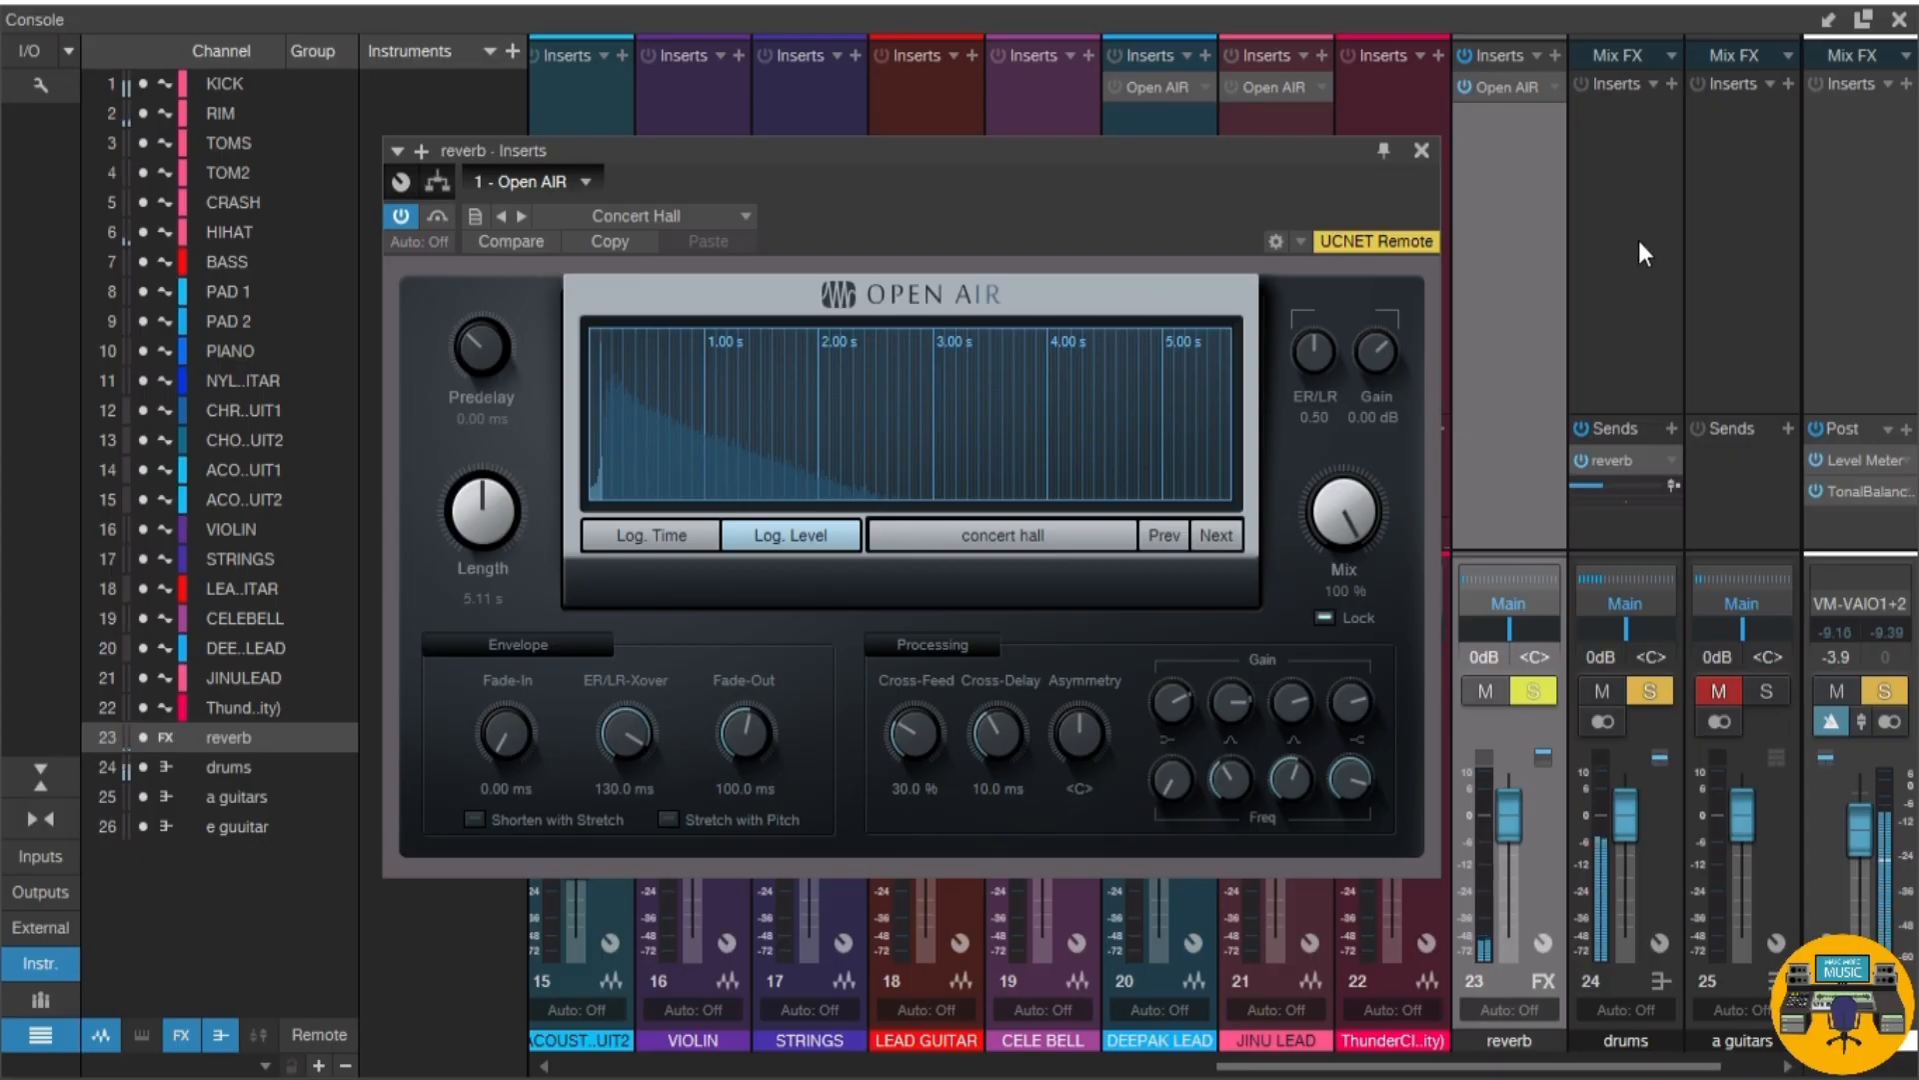
# Step: Audition the drums bus's reverb send at about +3.1, bring it back down low, and set the reverb channel's volume to -0.4 dB
pyautogui.moveTo(1599, 488)
pyautogui.moveTo(1599, 487); pyautogui.dragTo(1645, 483)
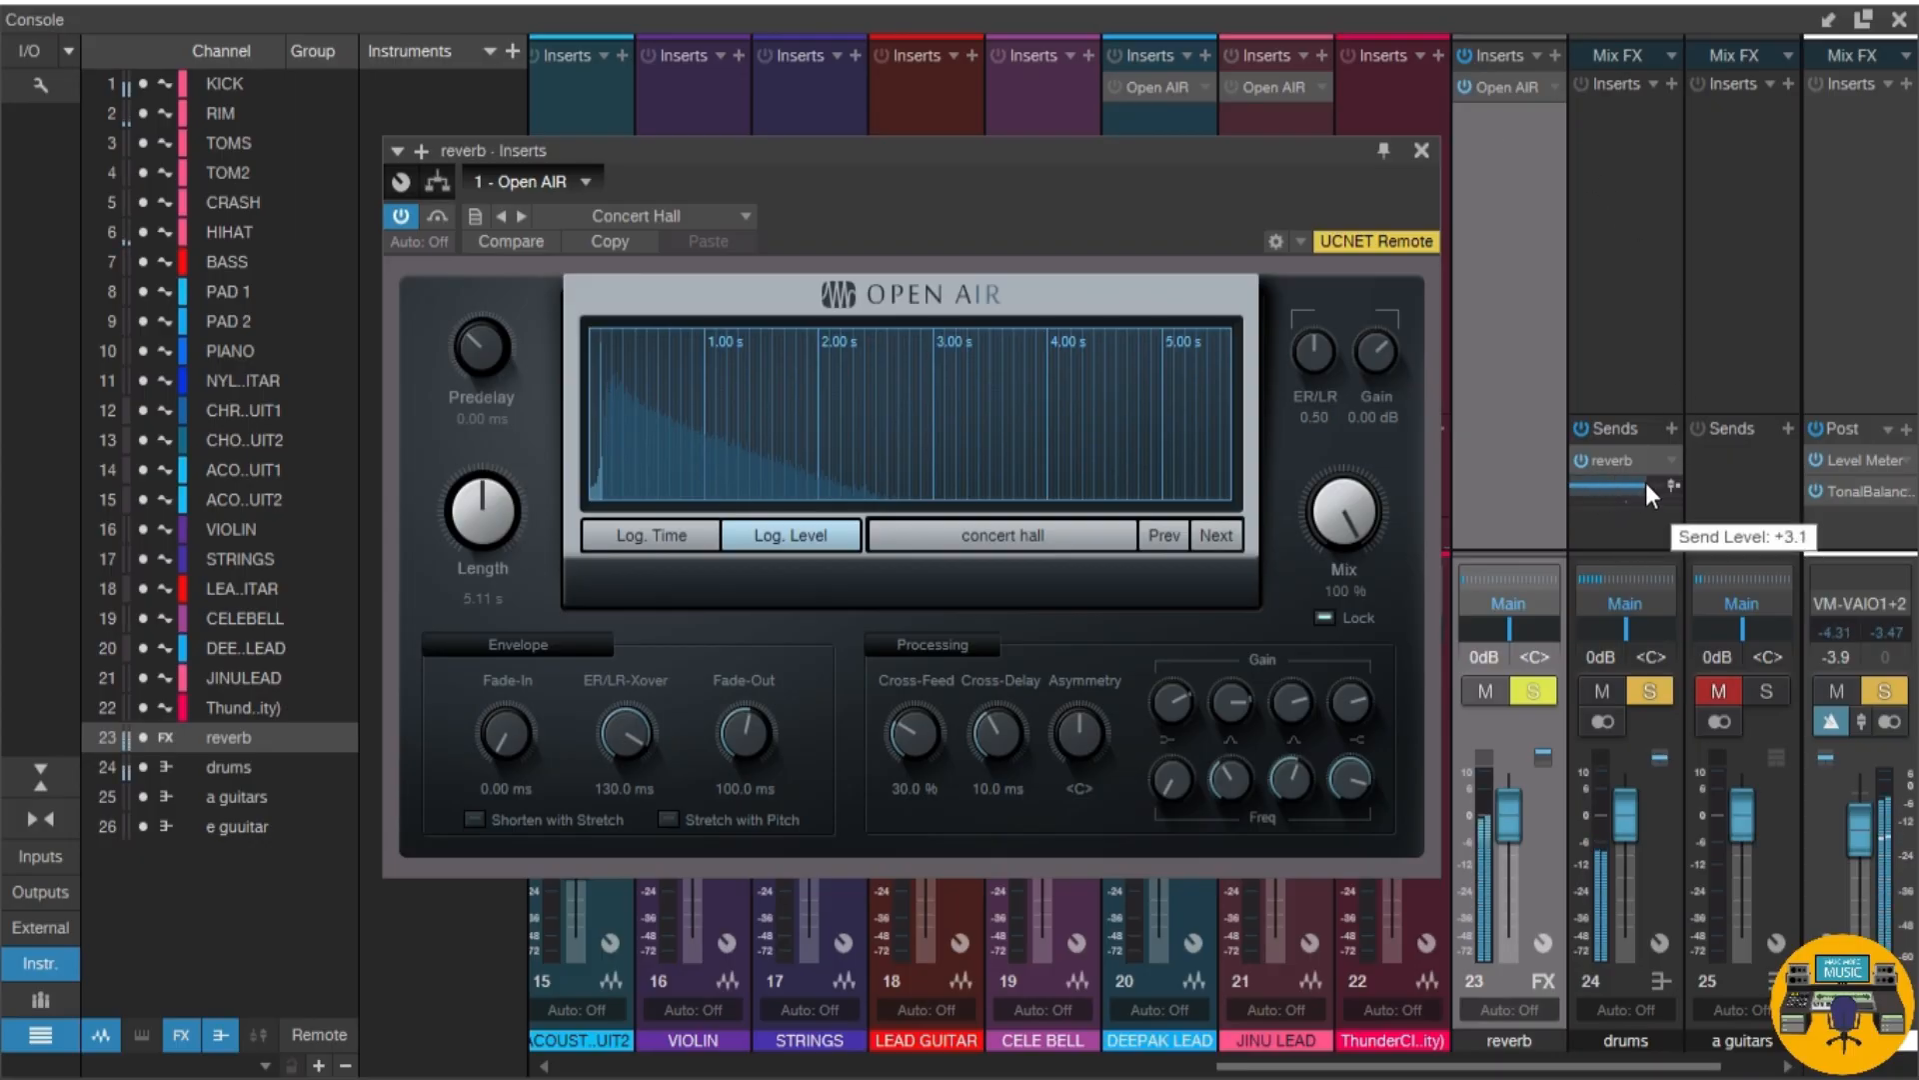
pyautogui.moveTo(1645, 482); pyautogui.dragTo(1594, 488)
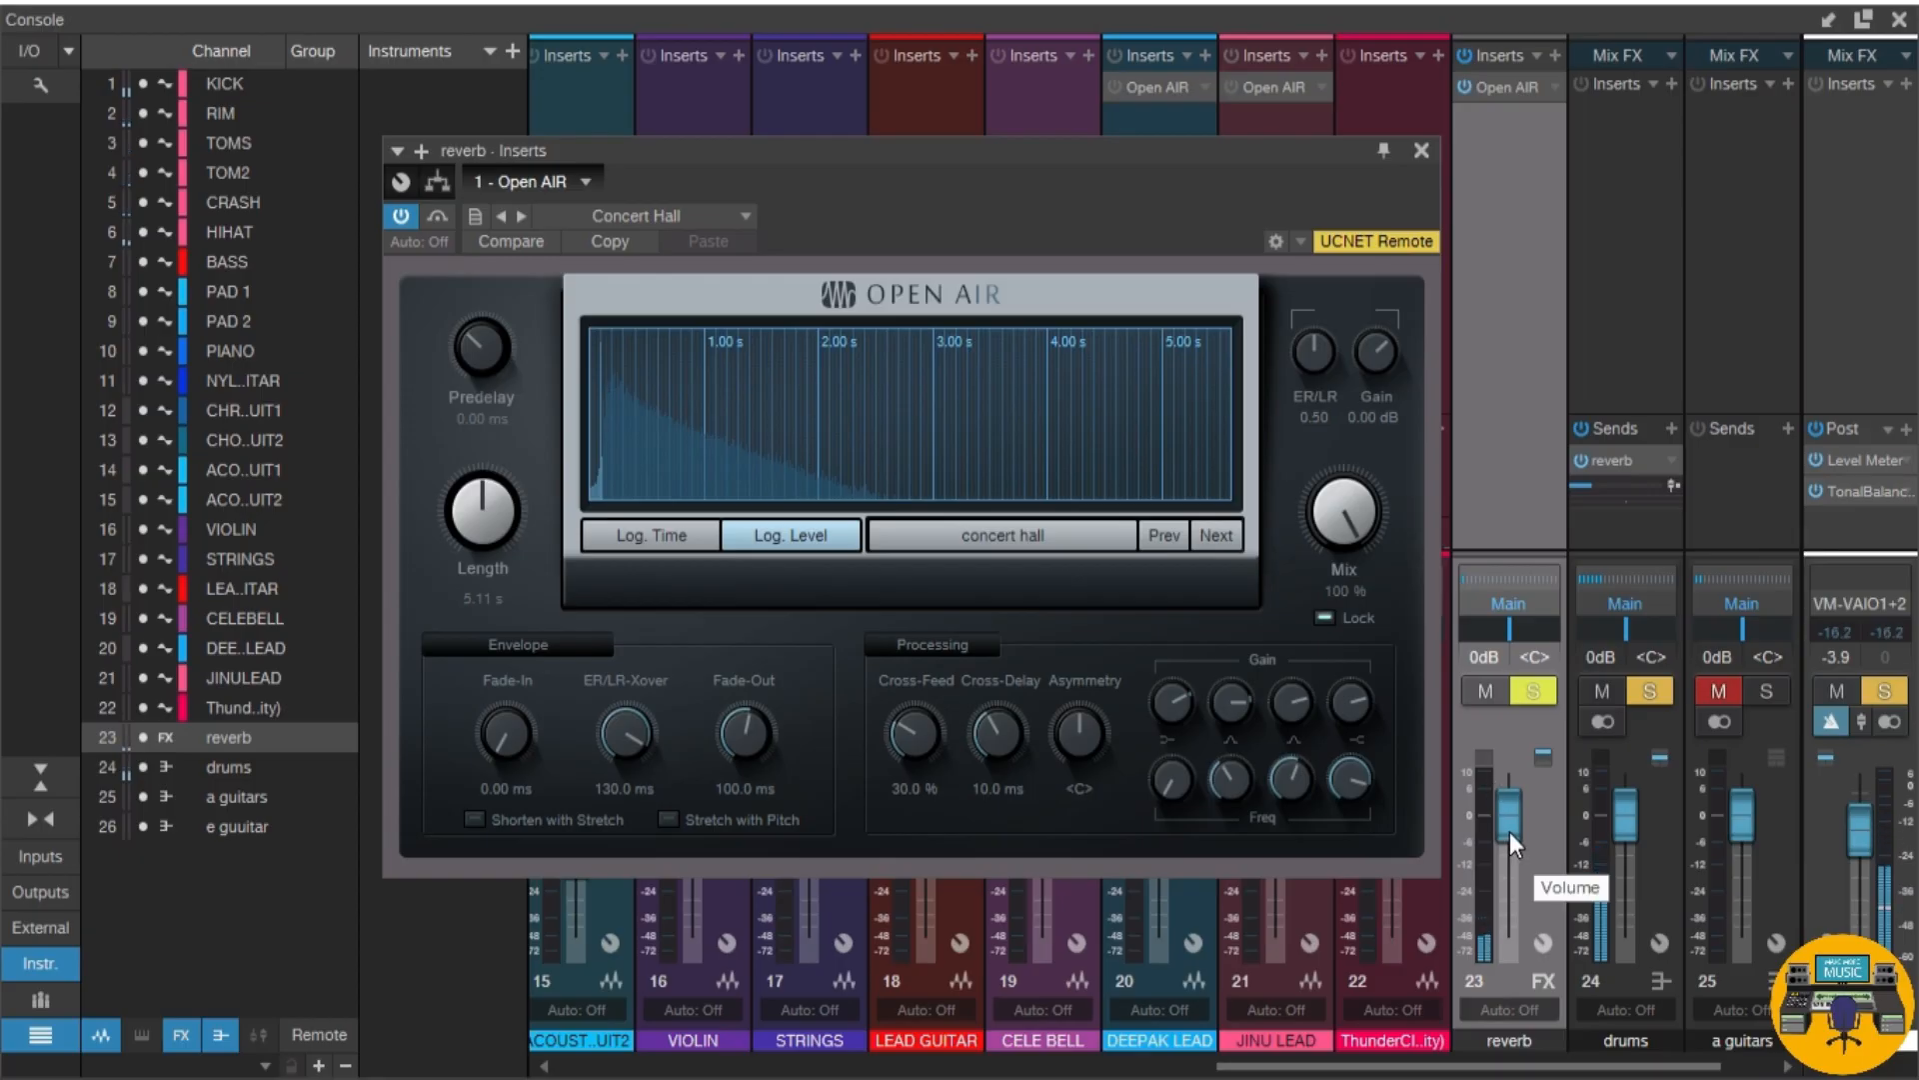
pyautogui.moveTo(1509, 829)
pyautogui.mouseDown()
pyautogui.moveTo(1507, 922)
pyautogui.moveTo(1502, 830)
pyautogui.mouseUp()
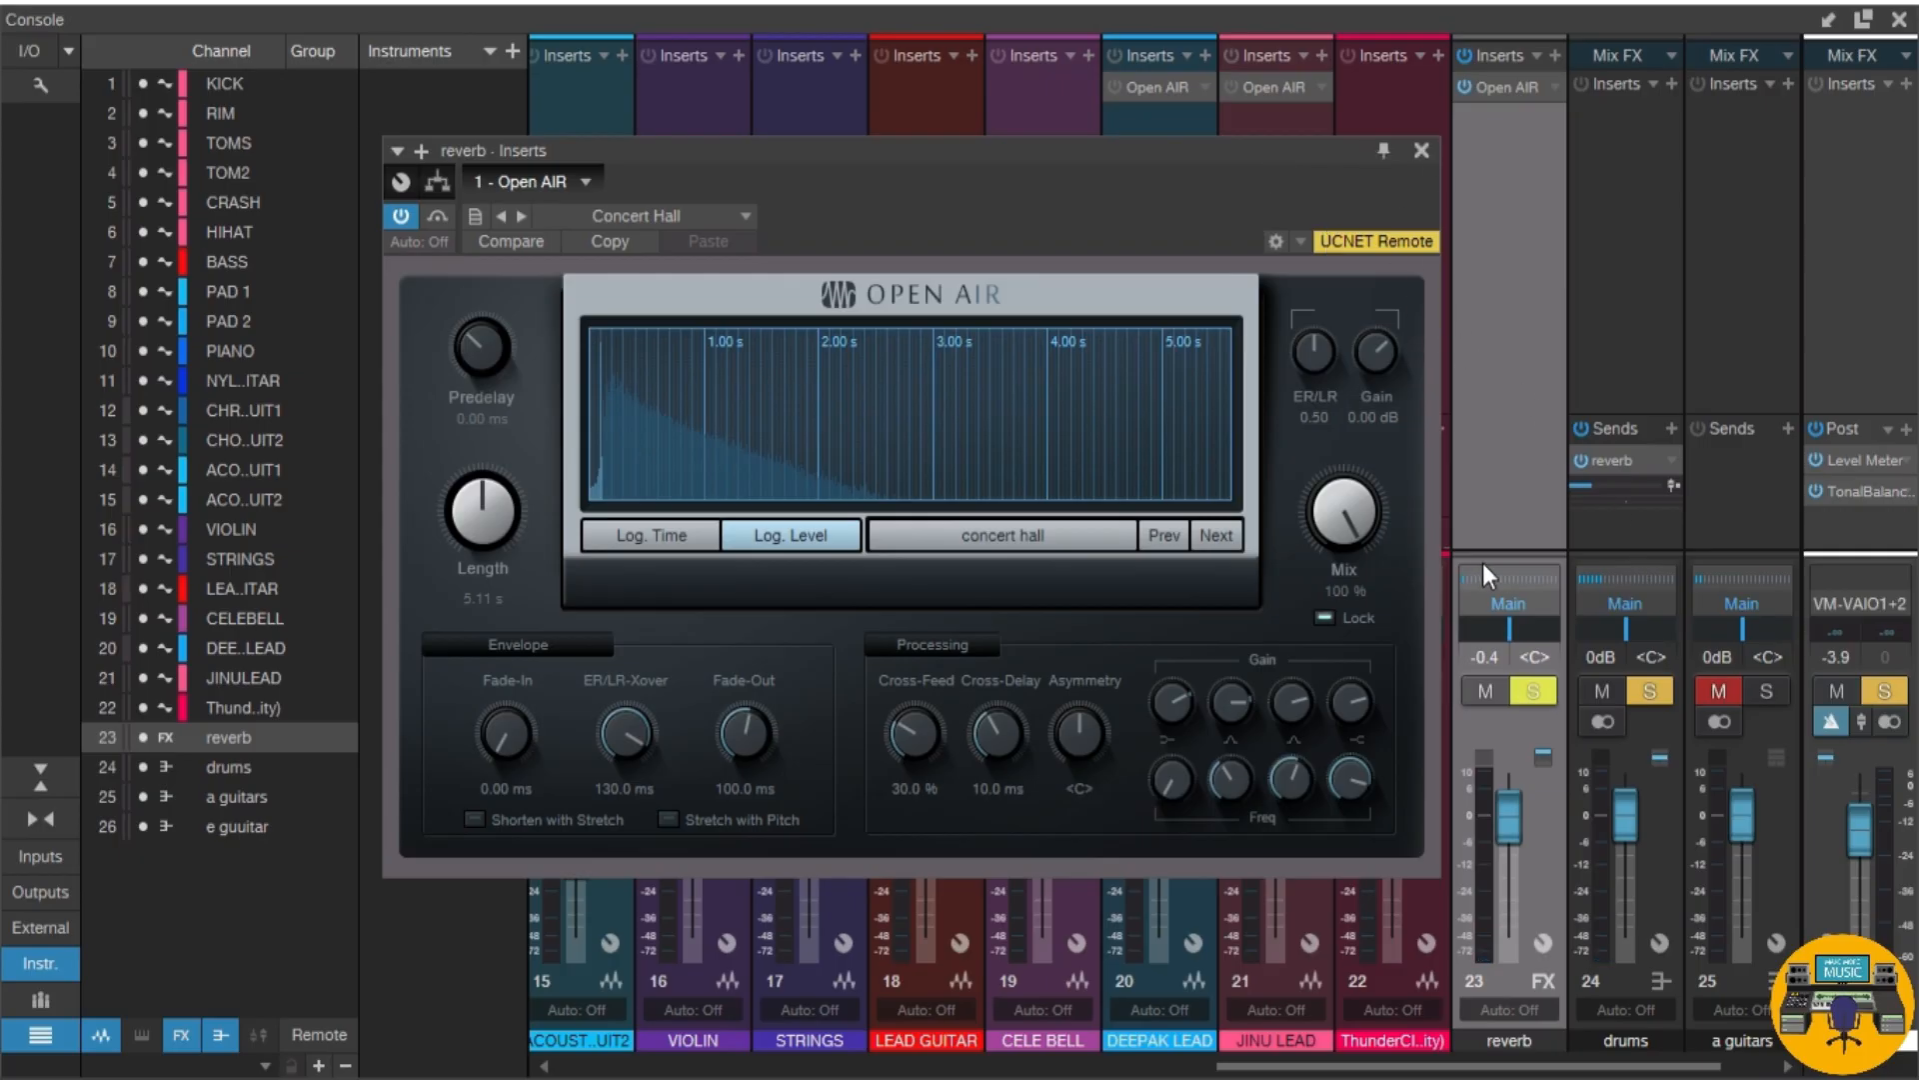
# Step: Add sends to the reverb channel on the a guitars and e guuitar buses
pyautogui.moveTo(1664, 1066); pyautogui.dragTo(1729, 1067)
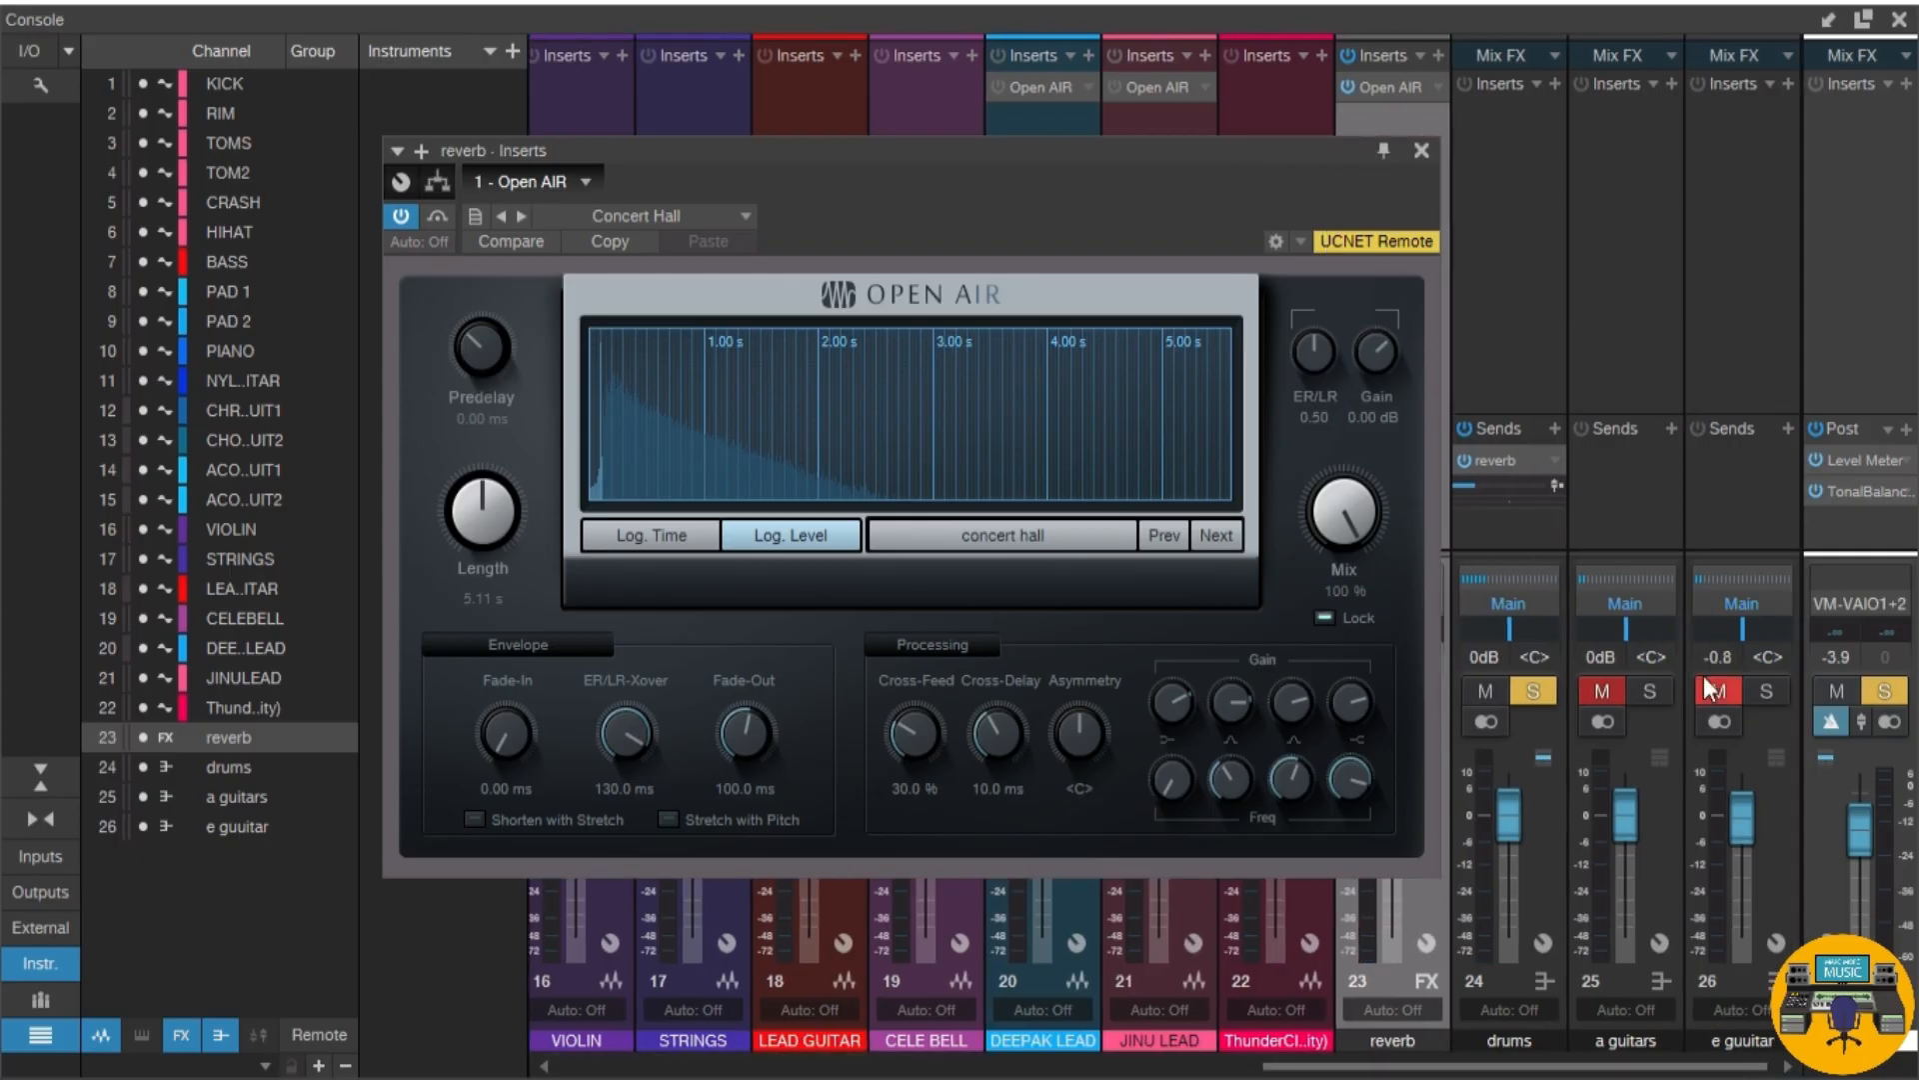
pyautogui.click(1669, 434)
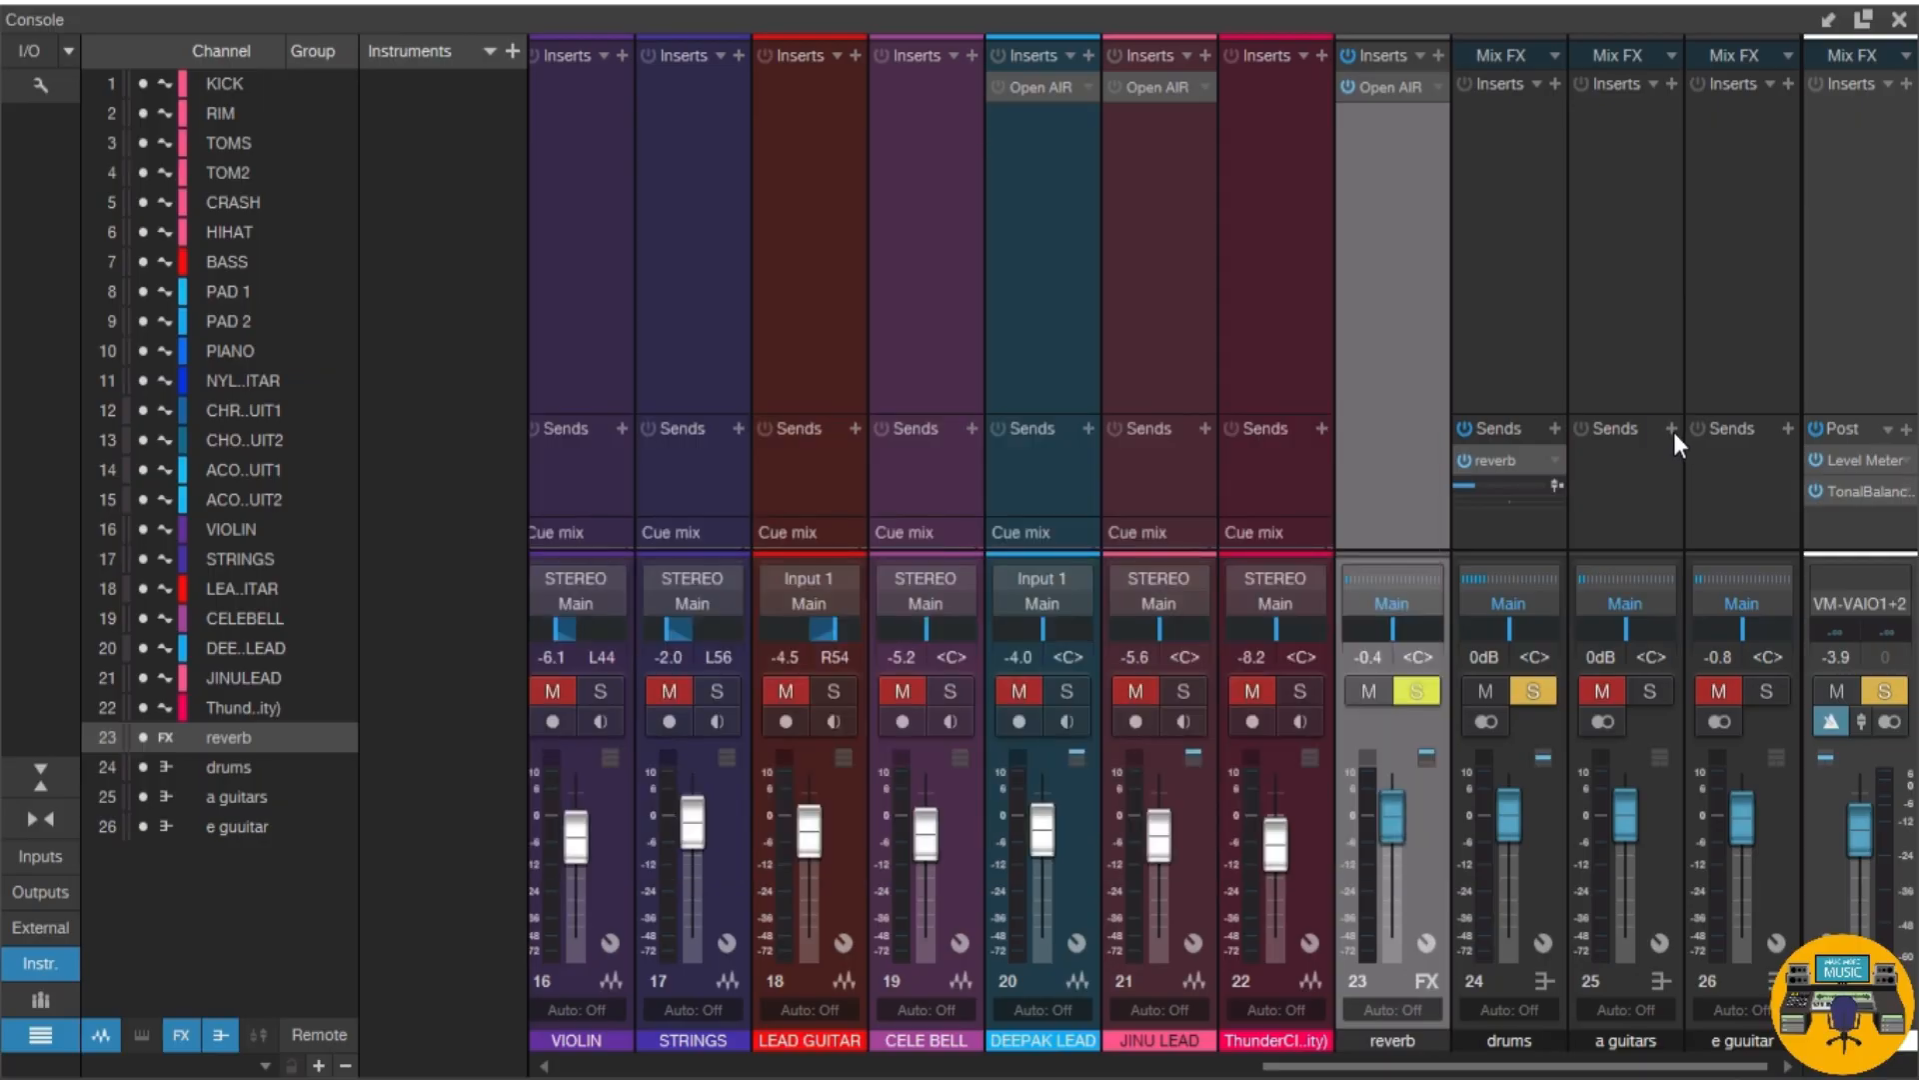
pyautogui.doubleClick(1661, 486)
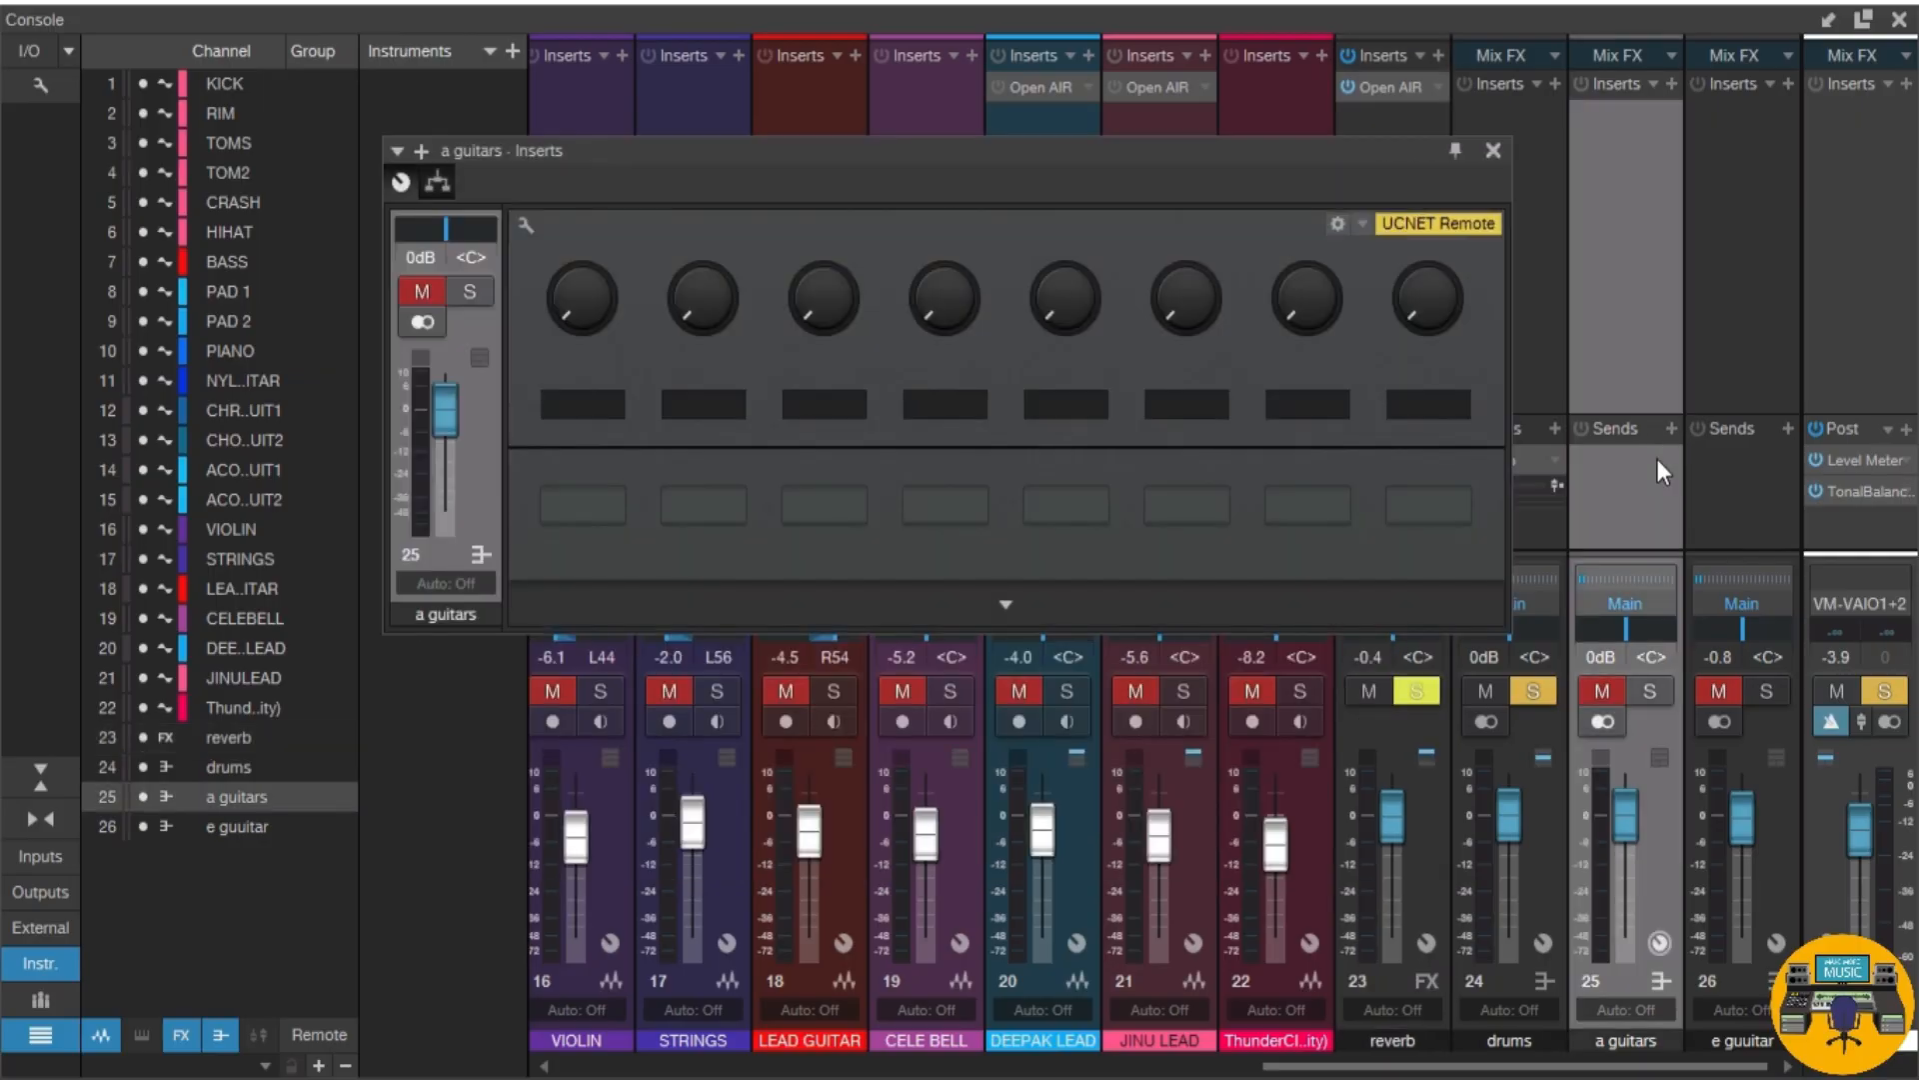
pyautogui.click(1669, 425)
pyautogui.click(1671, 432)
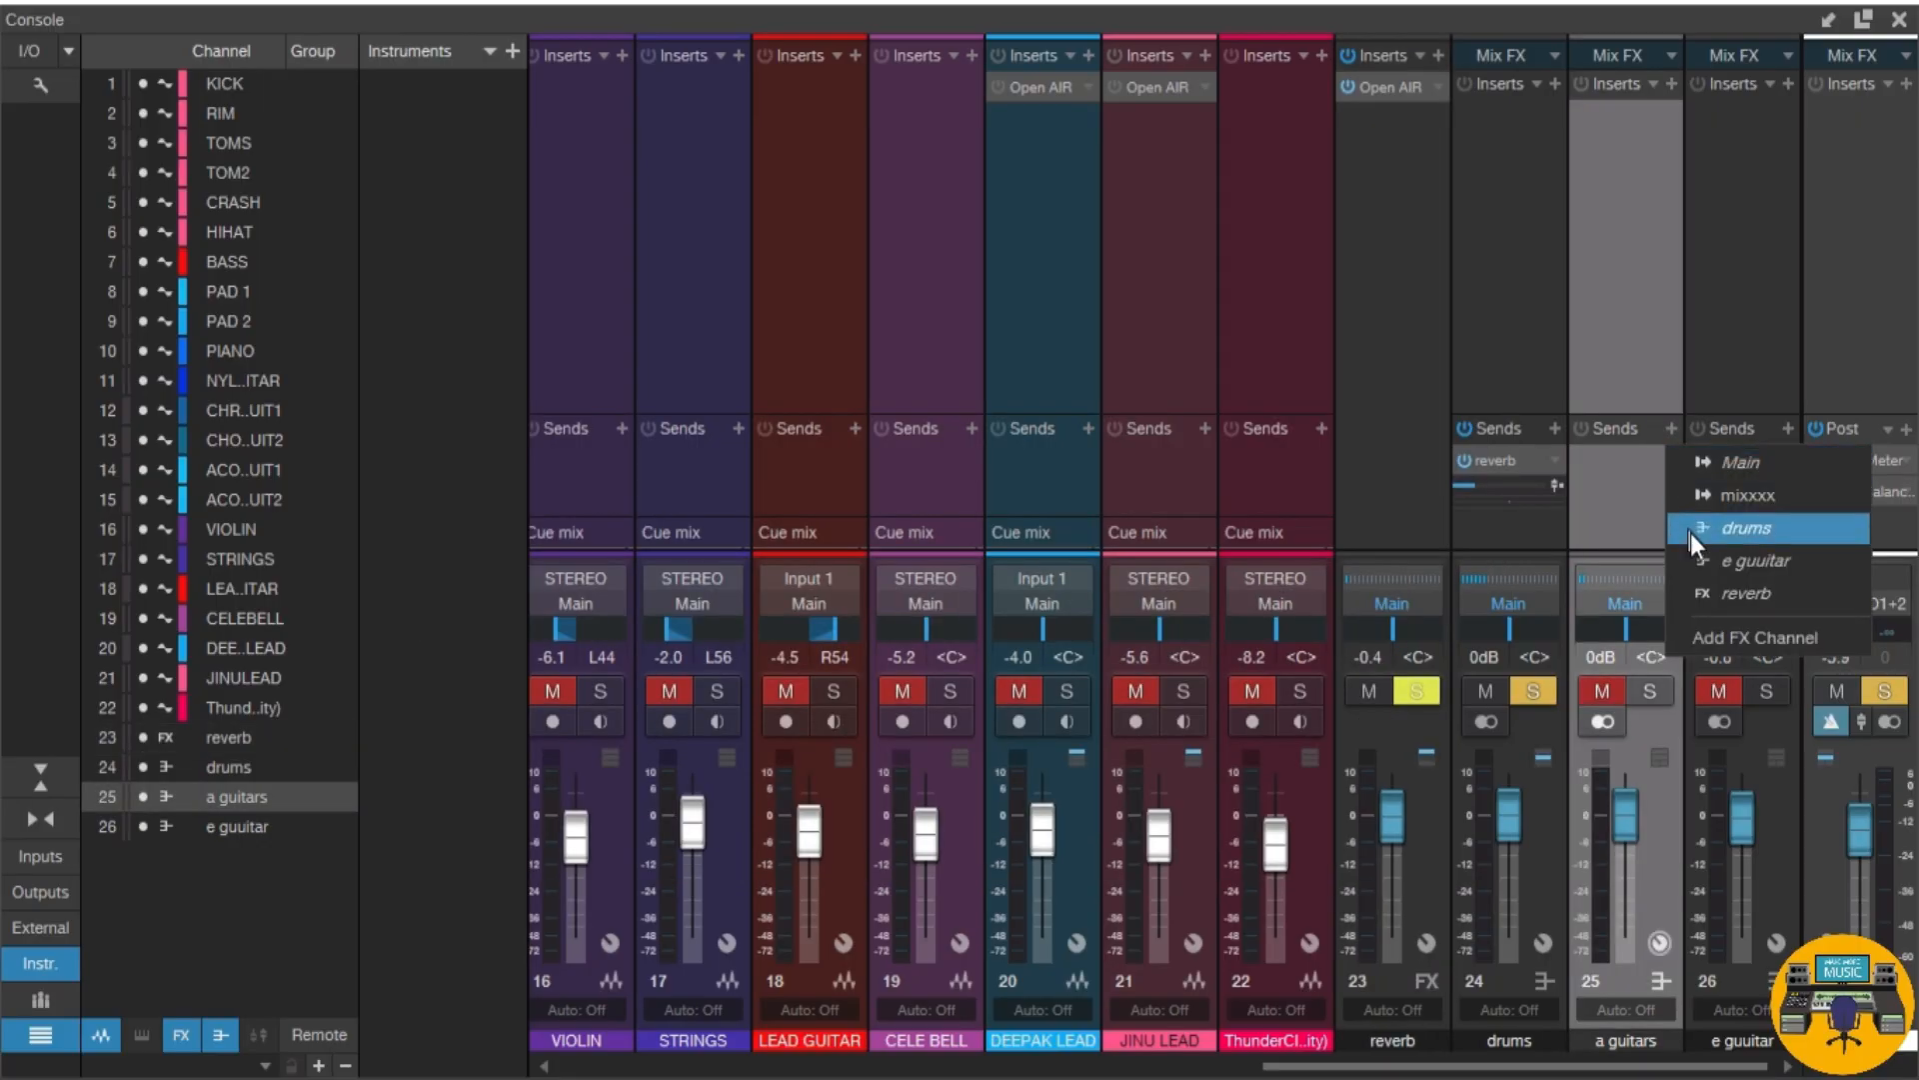
pyautogui.click(1710, 593)
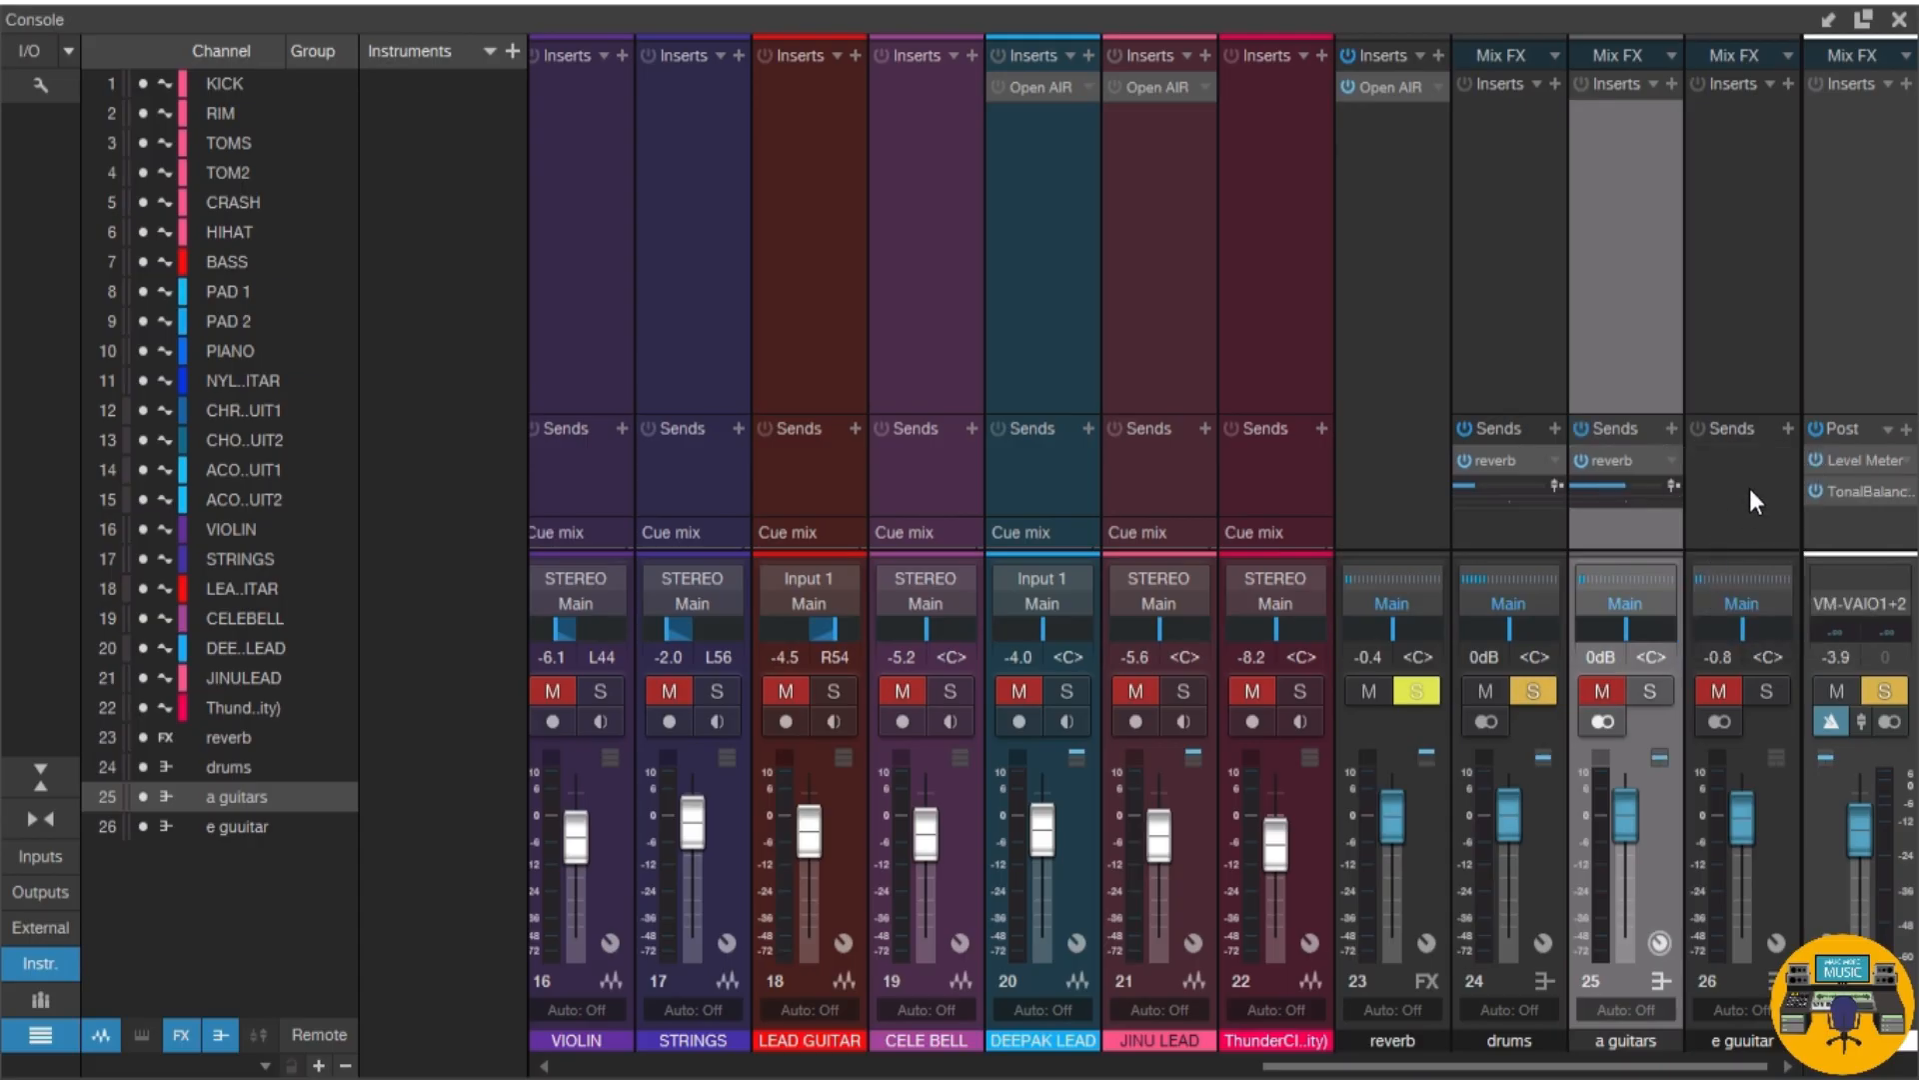
pyautogui.click(1789, 429)
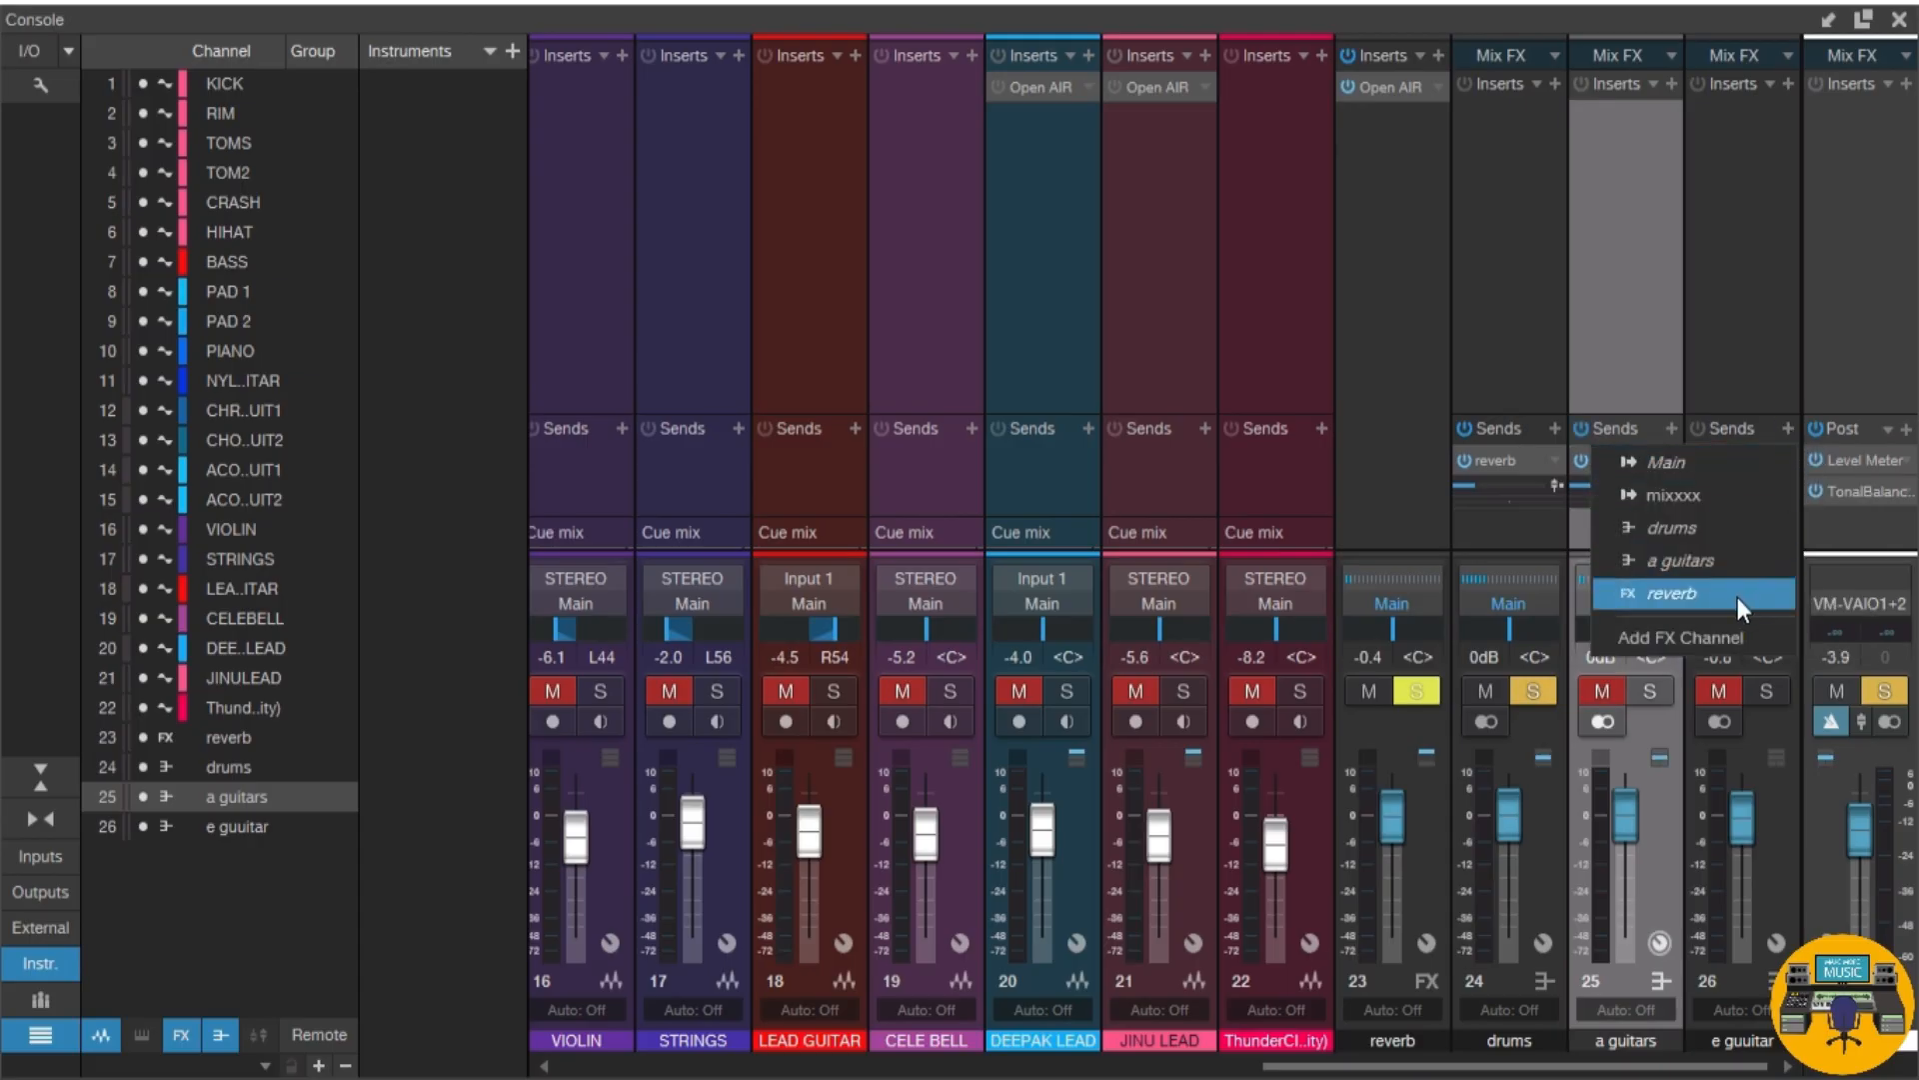
pyautogui.click(1738, 597)
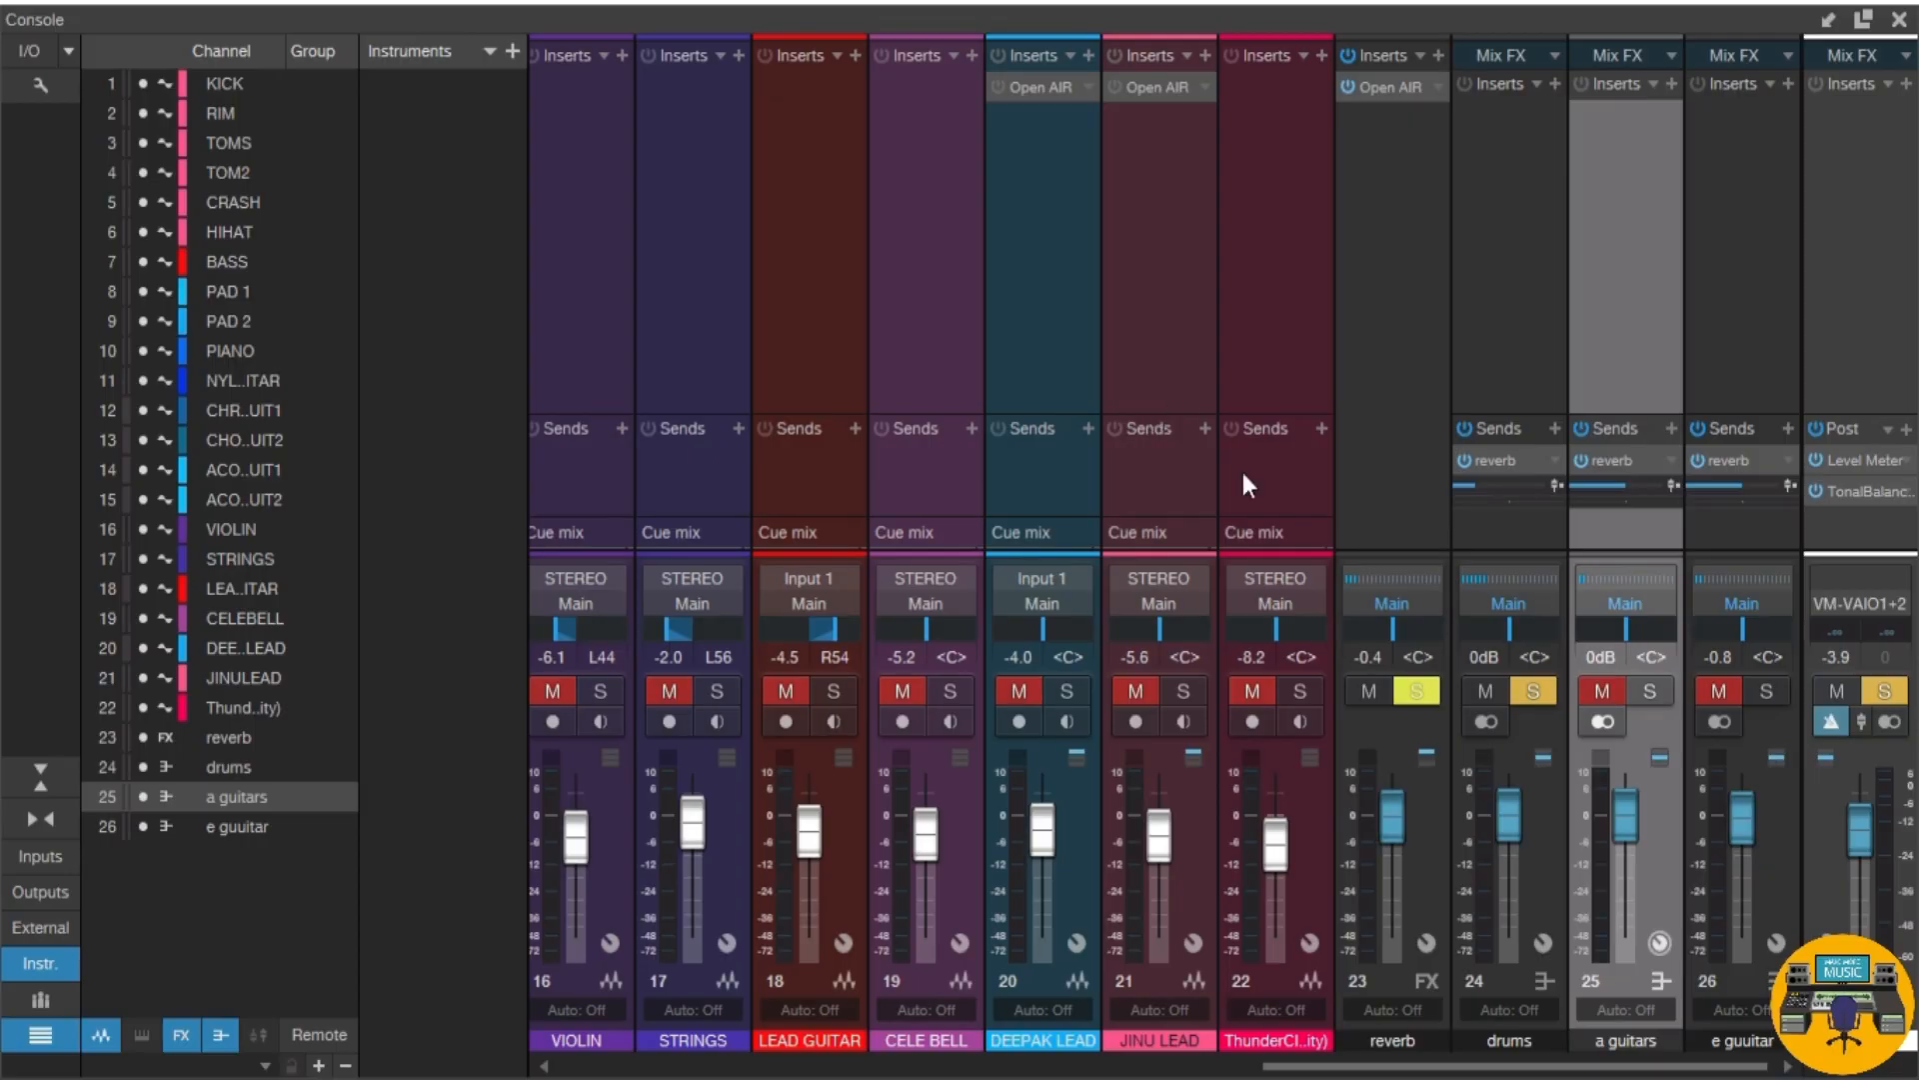
# Step: Set the reverb channel's volume to +0.4 dB and lower the reverb send level on the a guitars bus
pyautogui.moveTo(1395, 830)
pyautogui.mouseDown()
pyautogui.moveTo(1396, 921)
pyautogui.moveTo(1394, 849)
pyautogui.mouseUp()
pyautogui.moveTo(1393, 839); pyautogui.dragTo(1395, 830)
pyautogui.moveTo(1613, 490); pyautogui.dragTo(1587, 485)
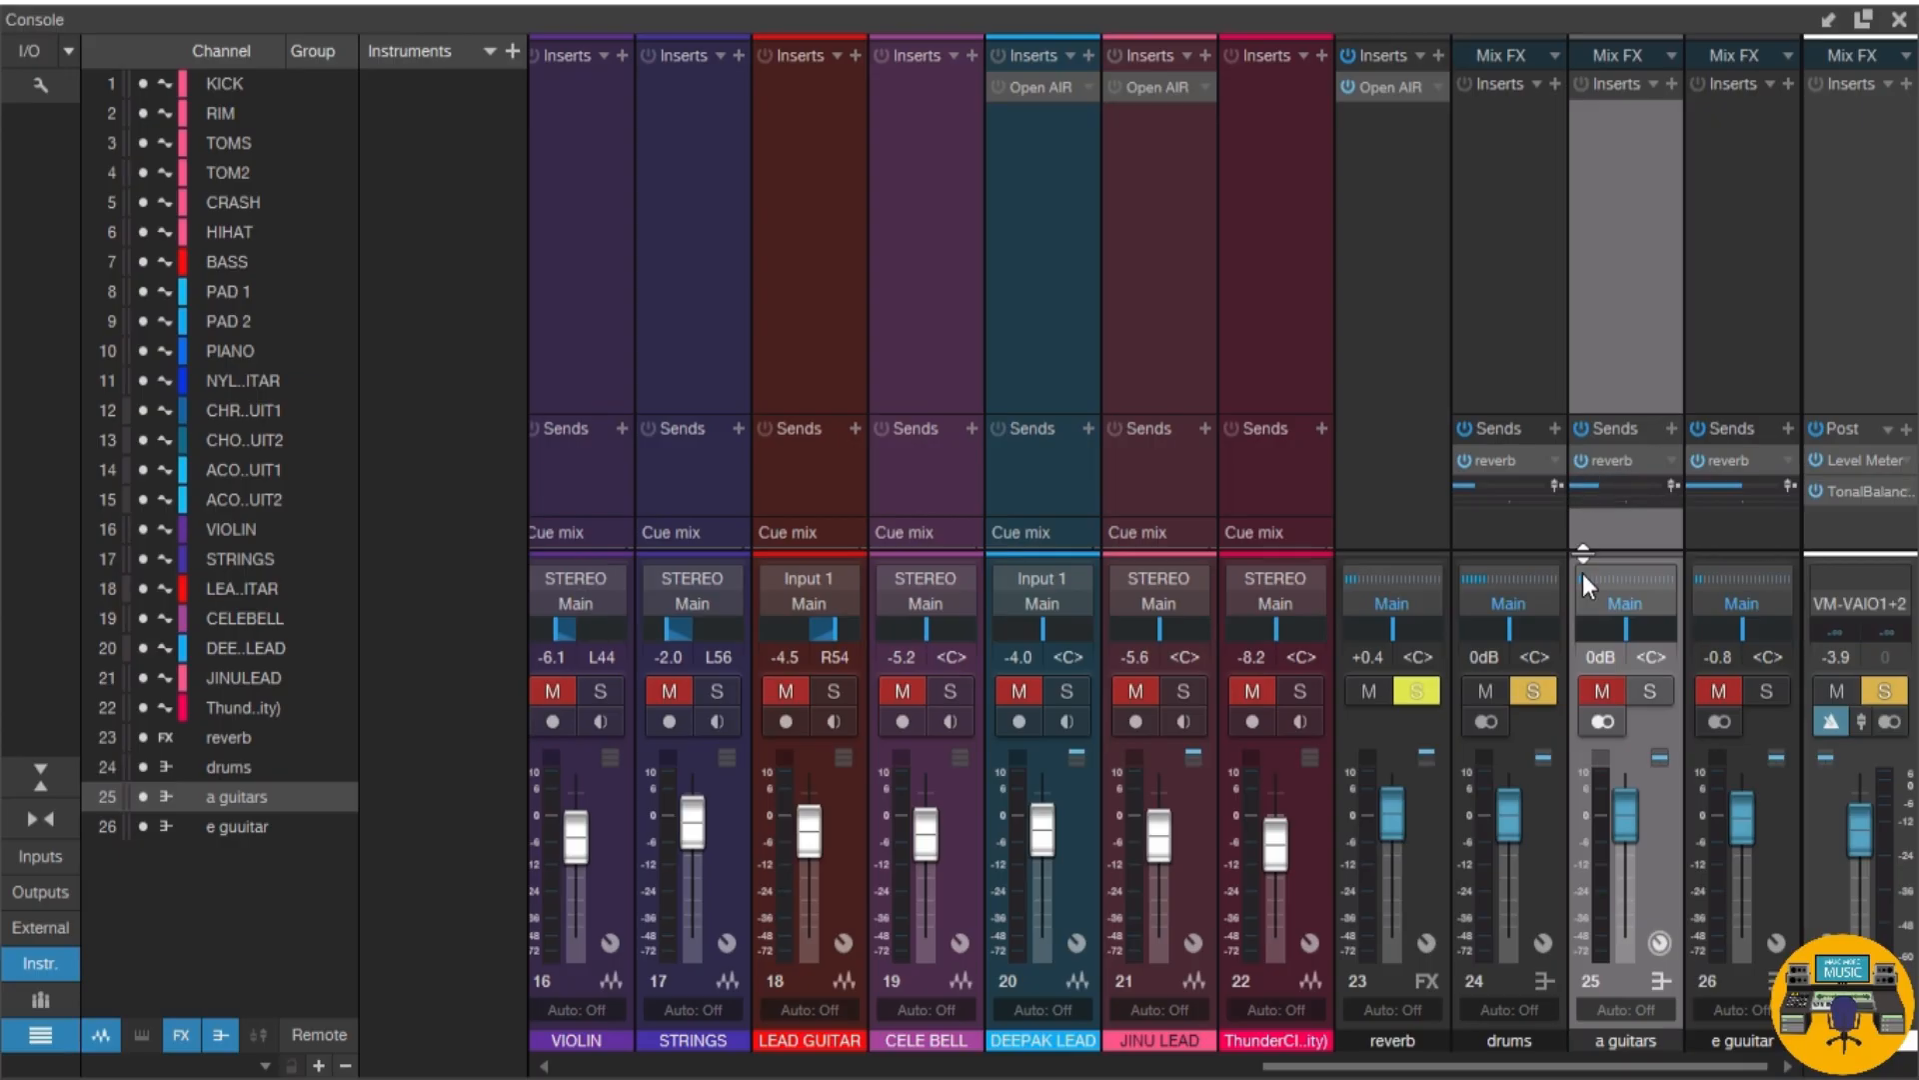
# Step: Solo the a guitars bus instead of the drums bus and adjust its reverb send level during playback
pyautogui.click(1544, 691)
pyautogui.click(1641, 693)
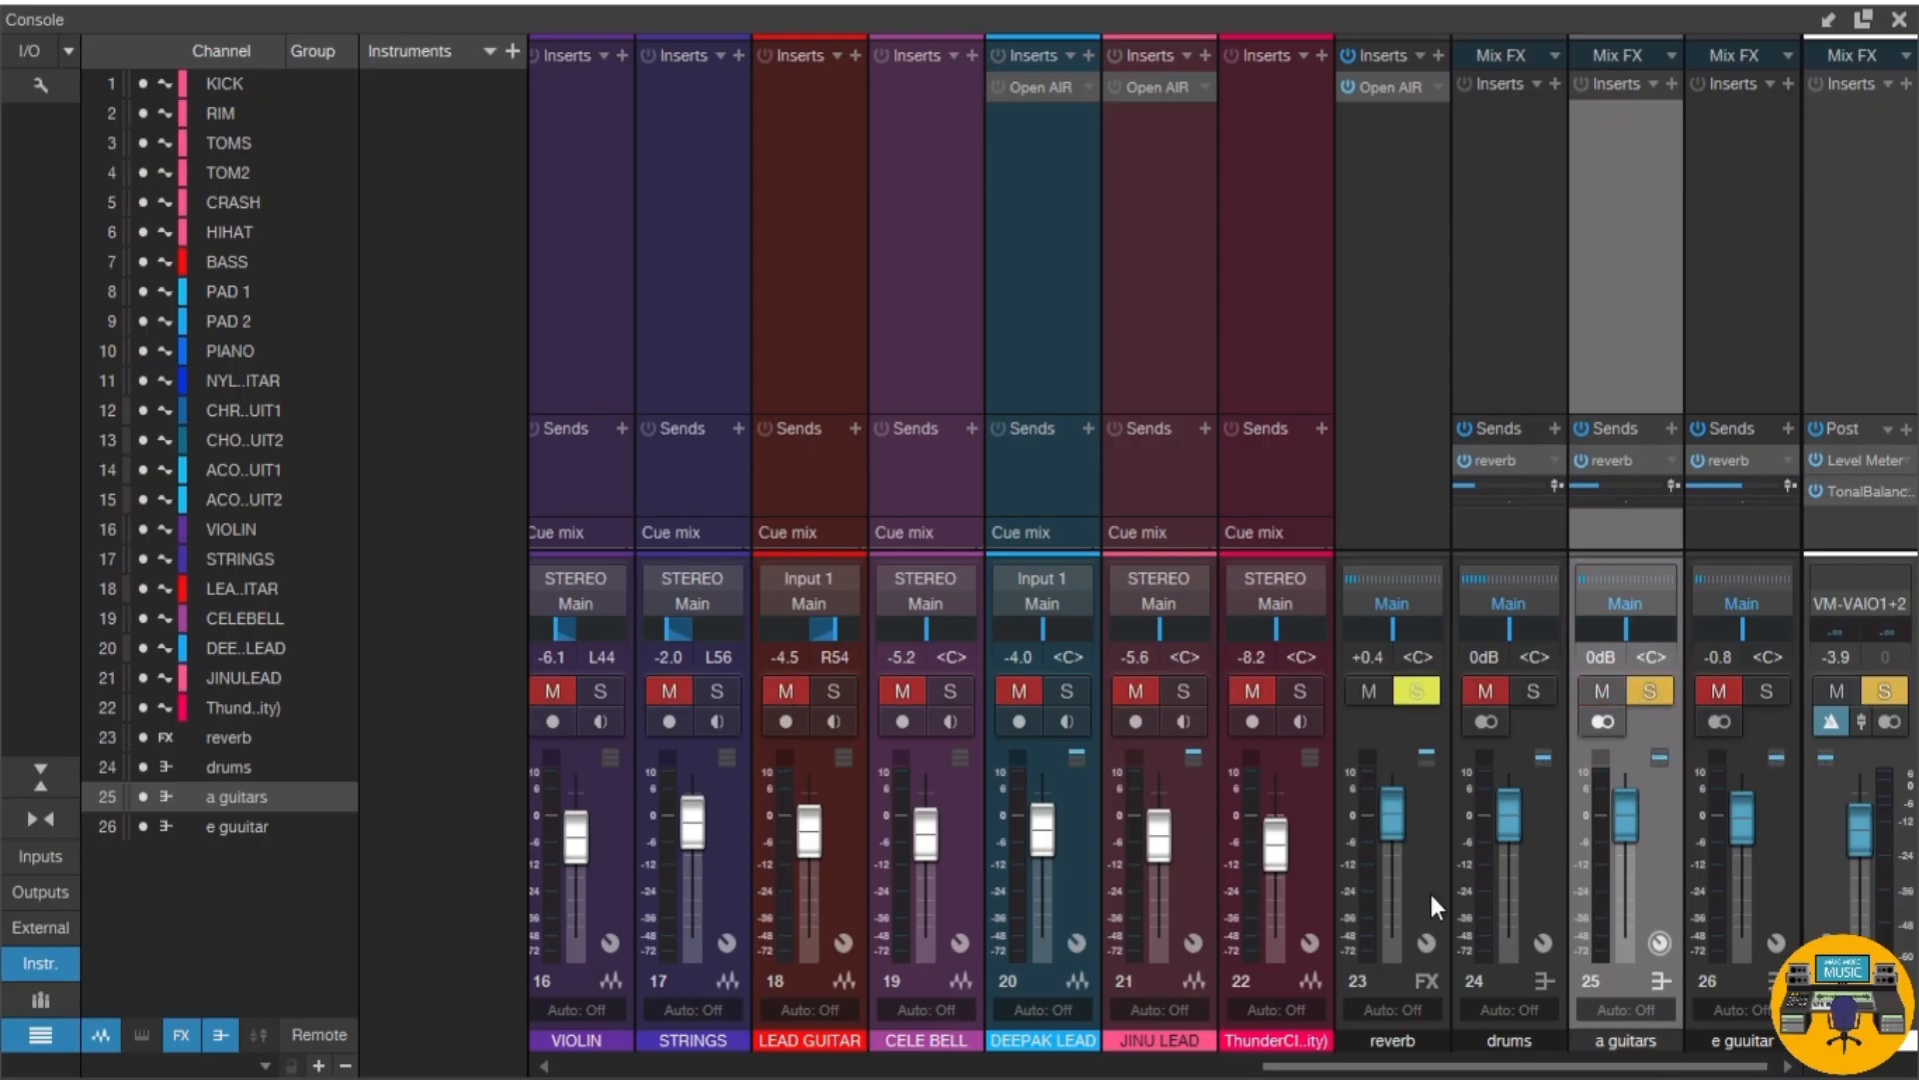
pyautogui.press('space')
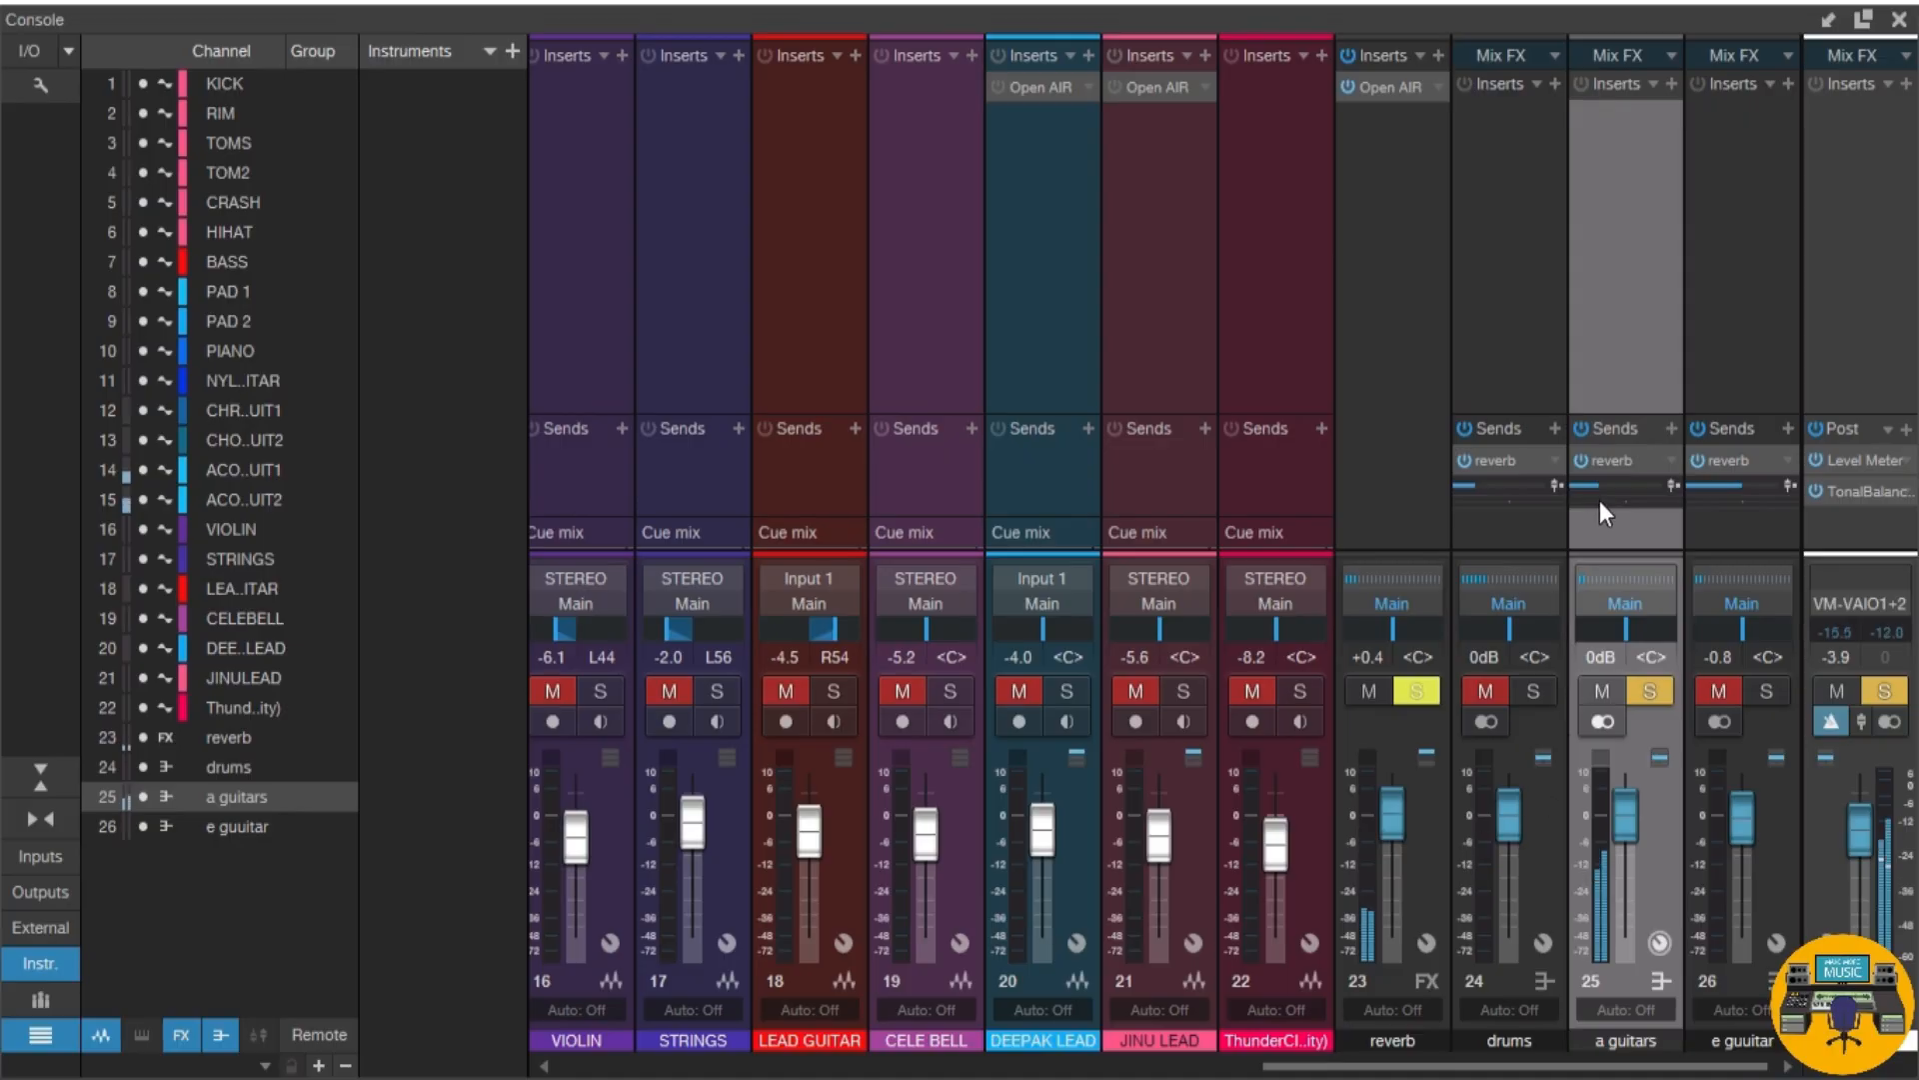
pyautogui.moveTo(1605, 489); pyautogui.dragTo(1621, 490)
pyautogui.moveTo(1622, 490)
pyautogui.mouseDown()
pyautogui.moveTo(1647, 490)
pyautogui.moveTo(1619, 490)
pyautogui.mouseUp()
# Step: Solo the e guuitar bus as well and fine-tune the reverb send levels of both guitar buses during playback
pyautogui.click(1770, 695)
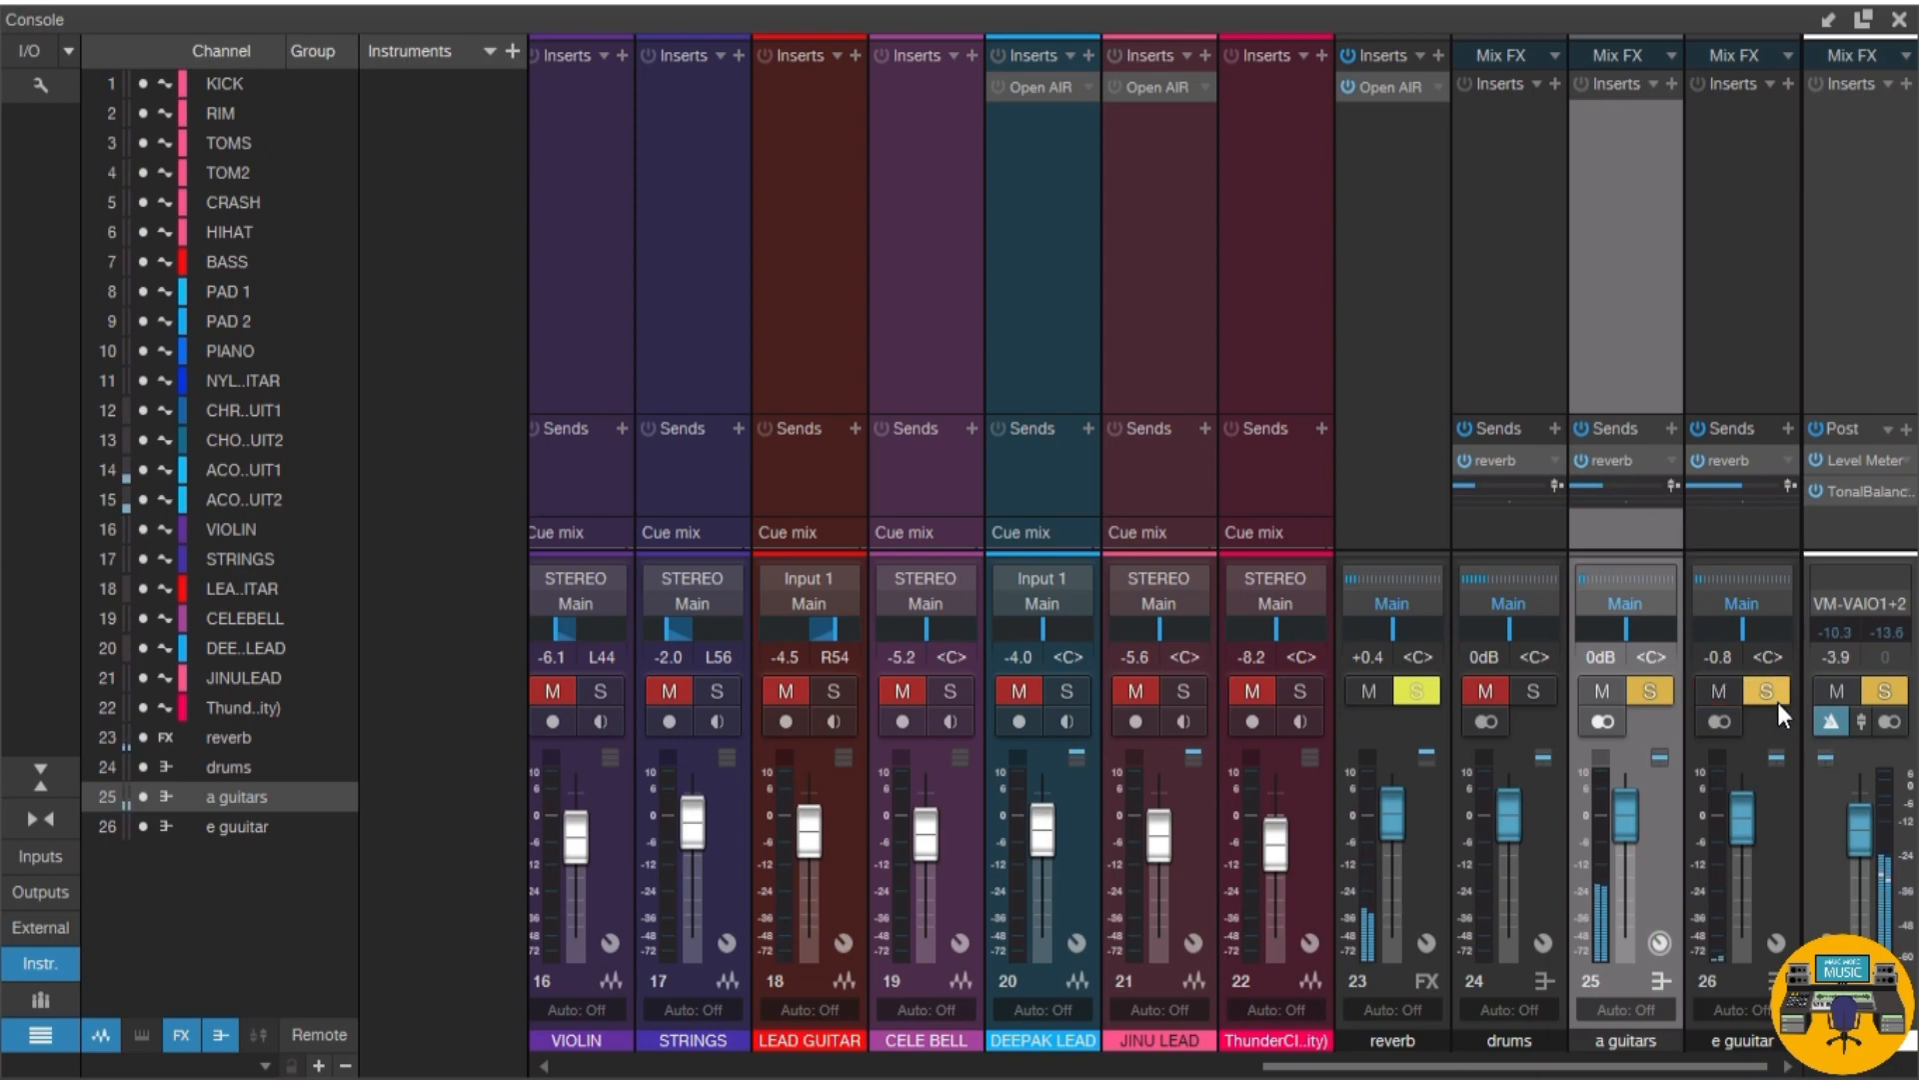
pyautogui.moveTo(1628, 486)
pyautogui.moveTo(1627, 486); pyautogui.dragTo(1618, 484)
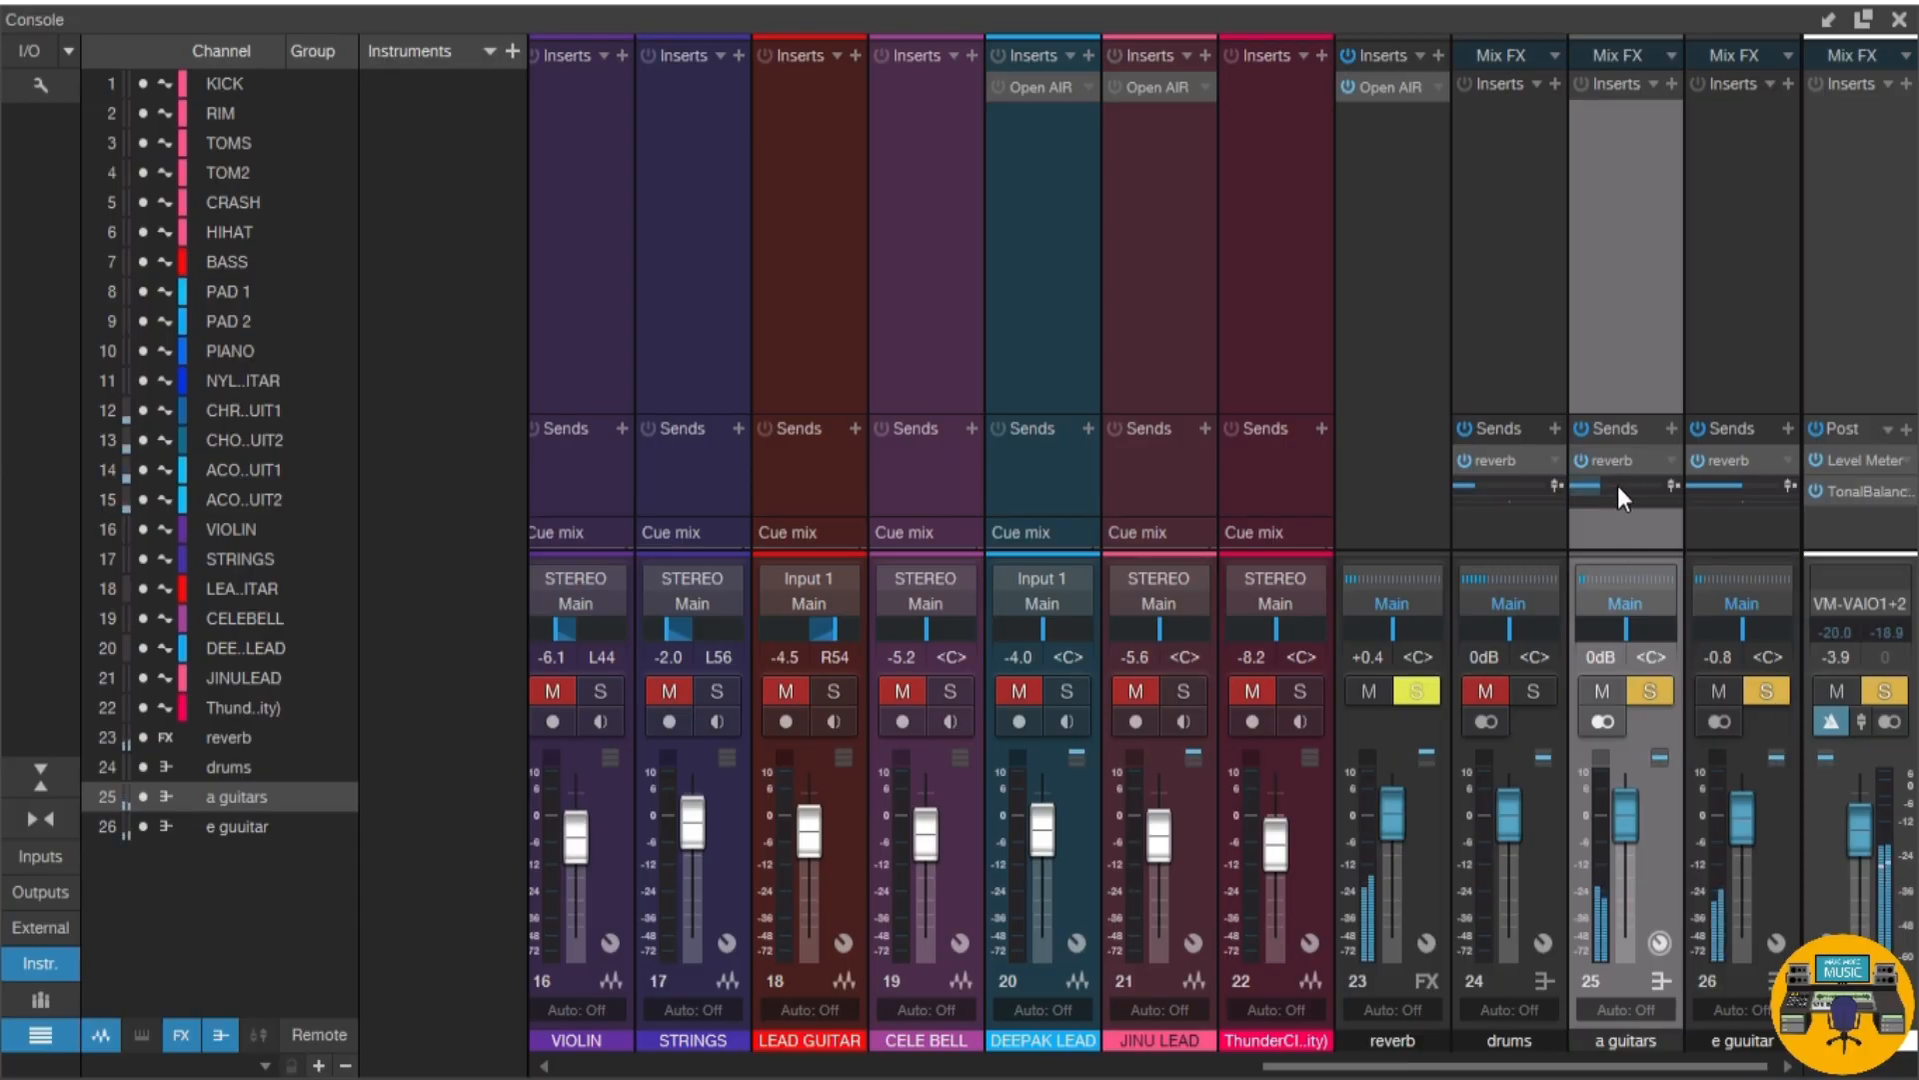
pyautogui.moveTo(1752, 488)
pyautogui.moveTo(1753, 488); pyautogui.dragTo(1745, 486)
pyautogui.moveTo(1638, 494)
pyautogui.mouseDown()
pyautogui.moveTo(1672, 492)
pyautogui.moveTo(1645, 492)
pyautogui.mouseUp()
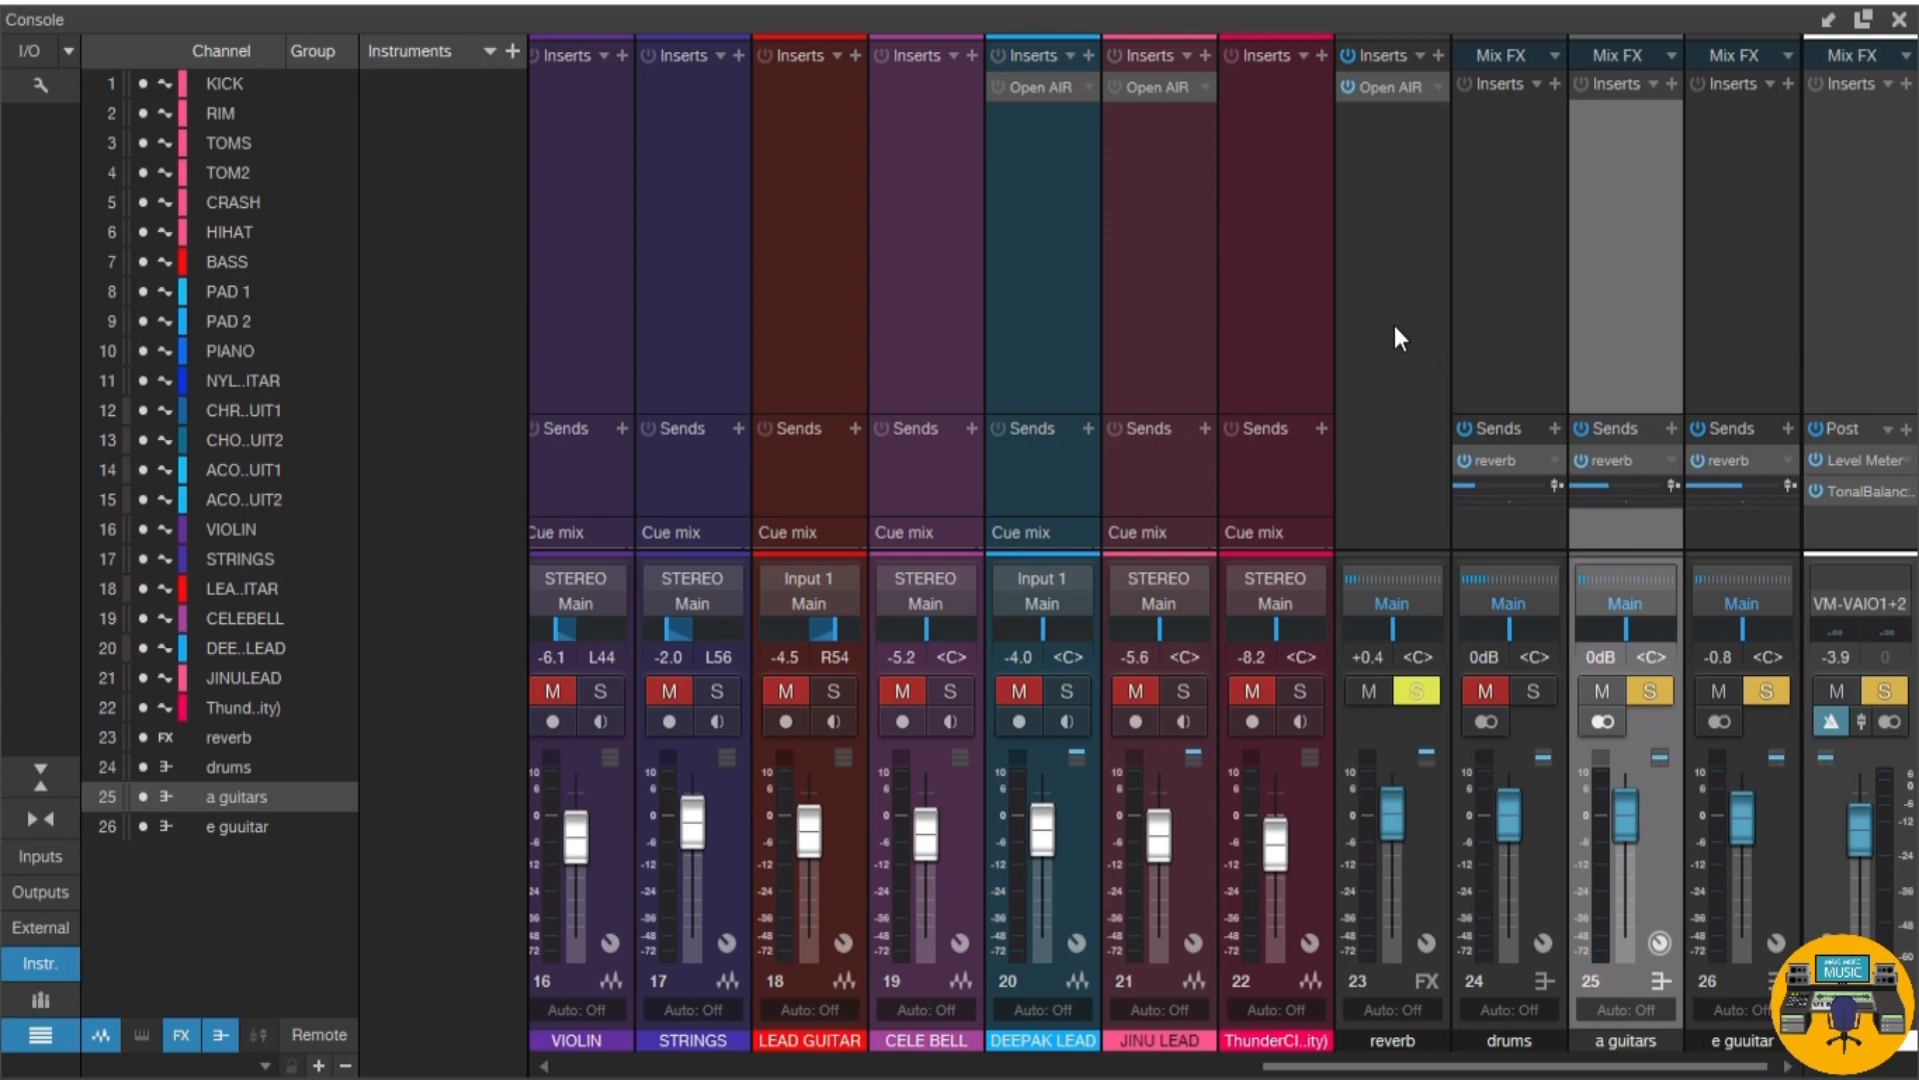
# Step: Inspect the Open AIR reverb's settings on the shared reverb channel and close its editor
pyautogui.click(1511, 286)
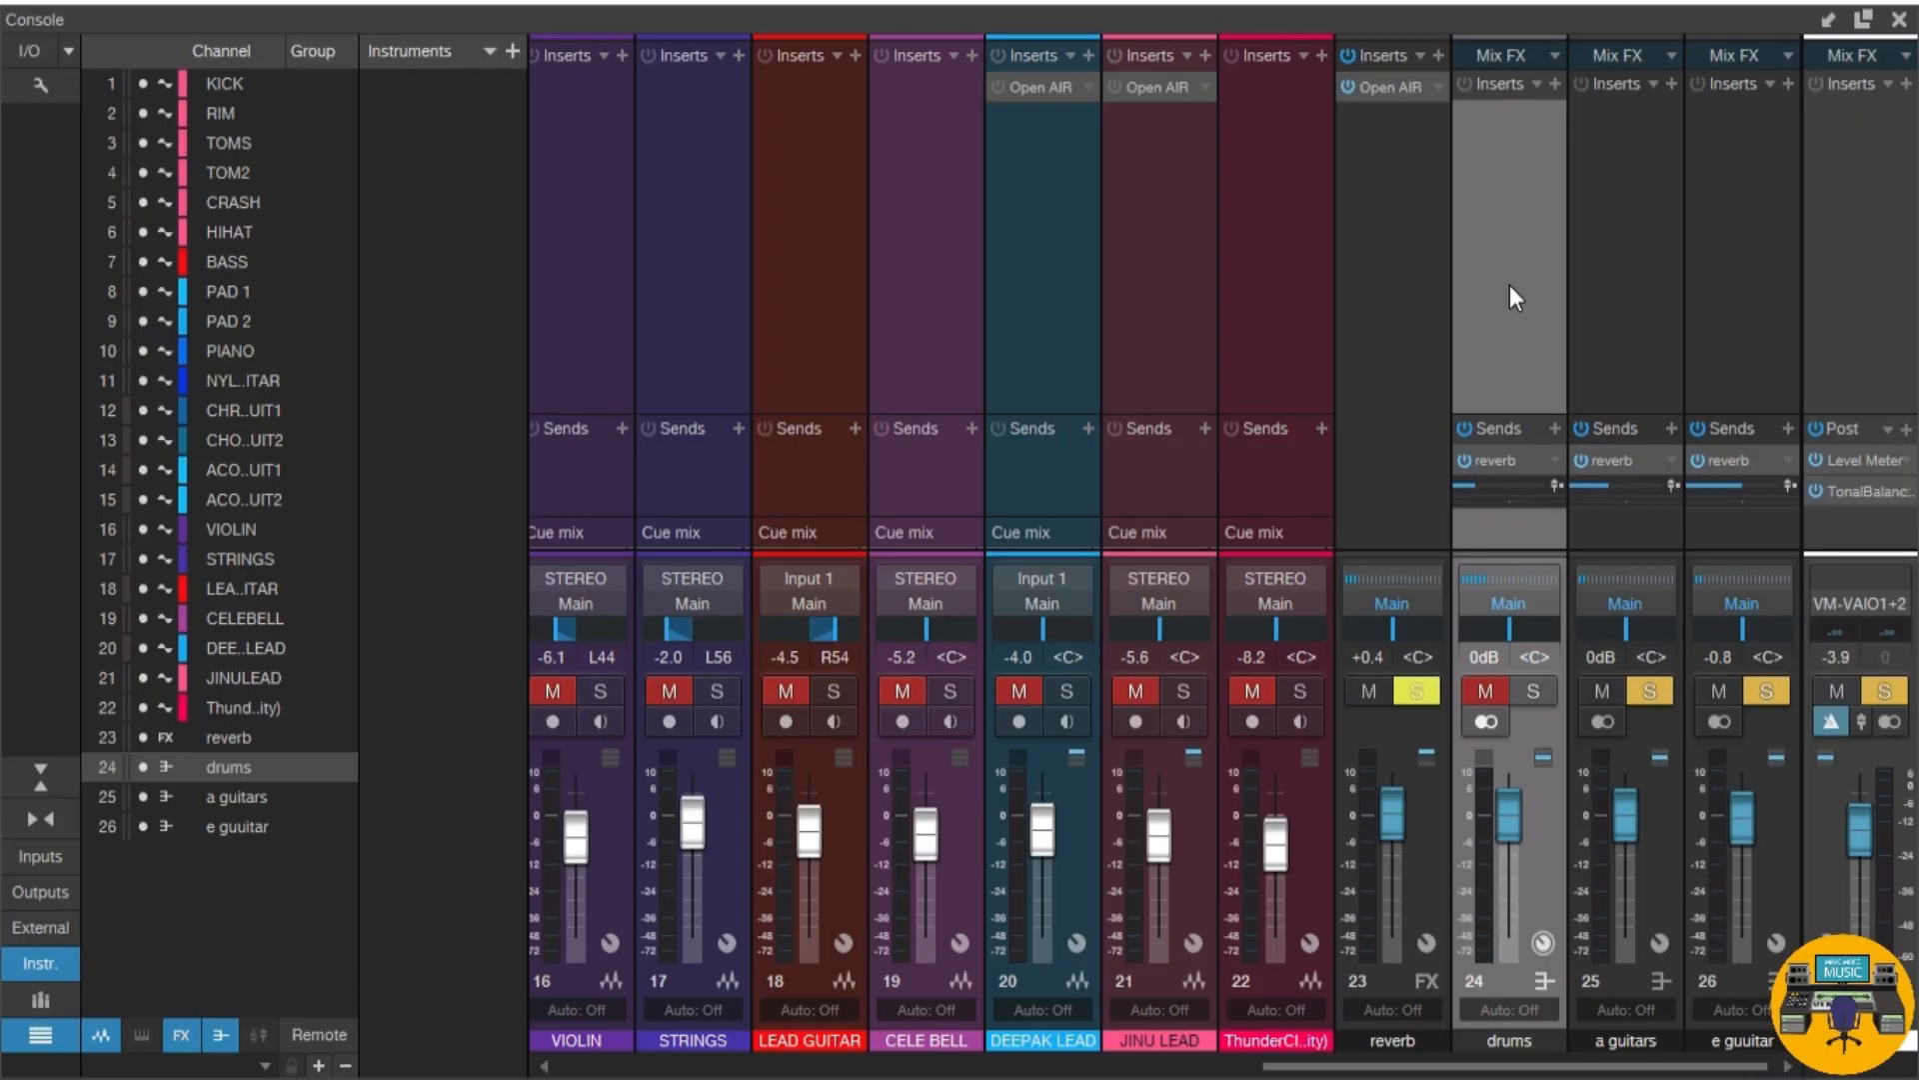
pyautogui.doubleClick(1433, 344)
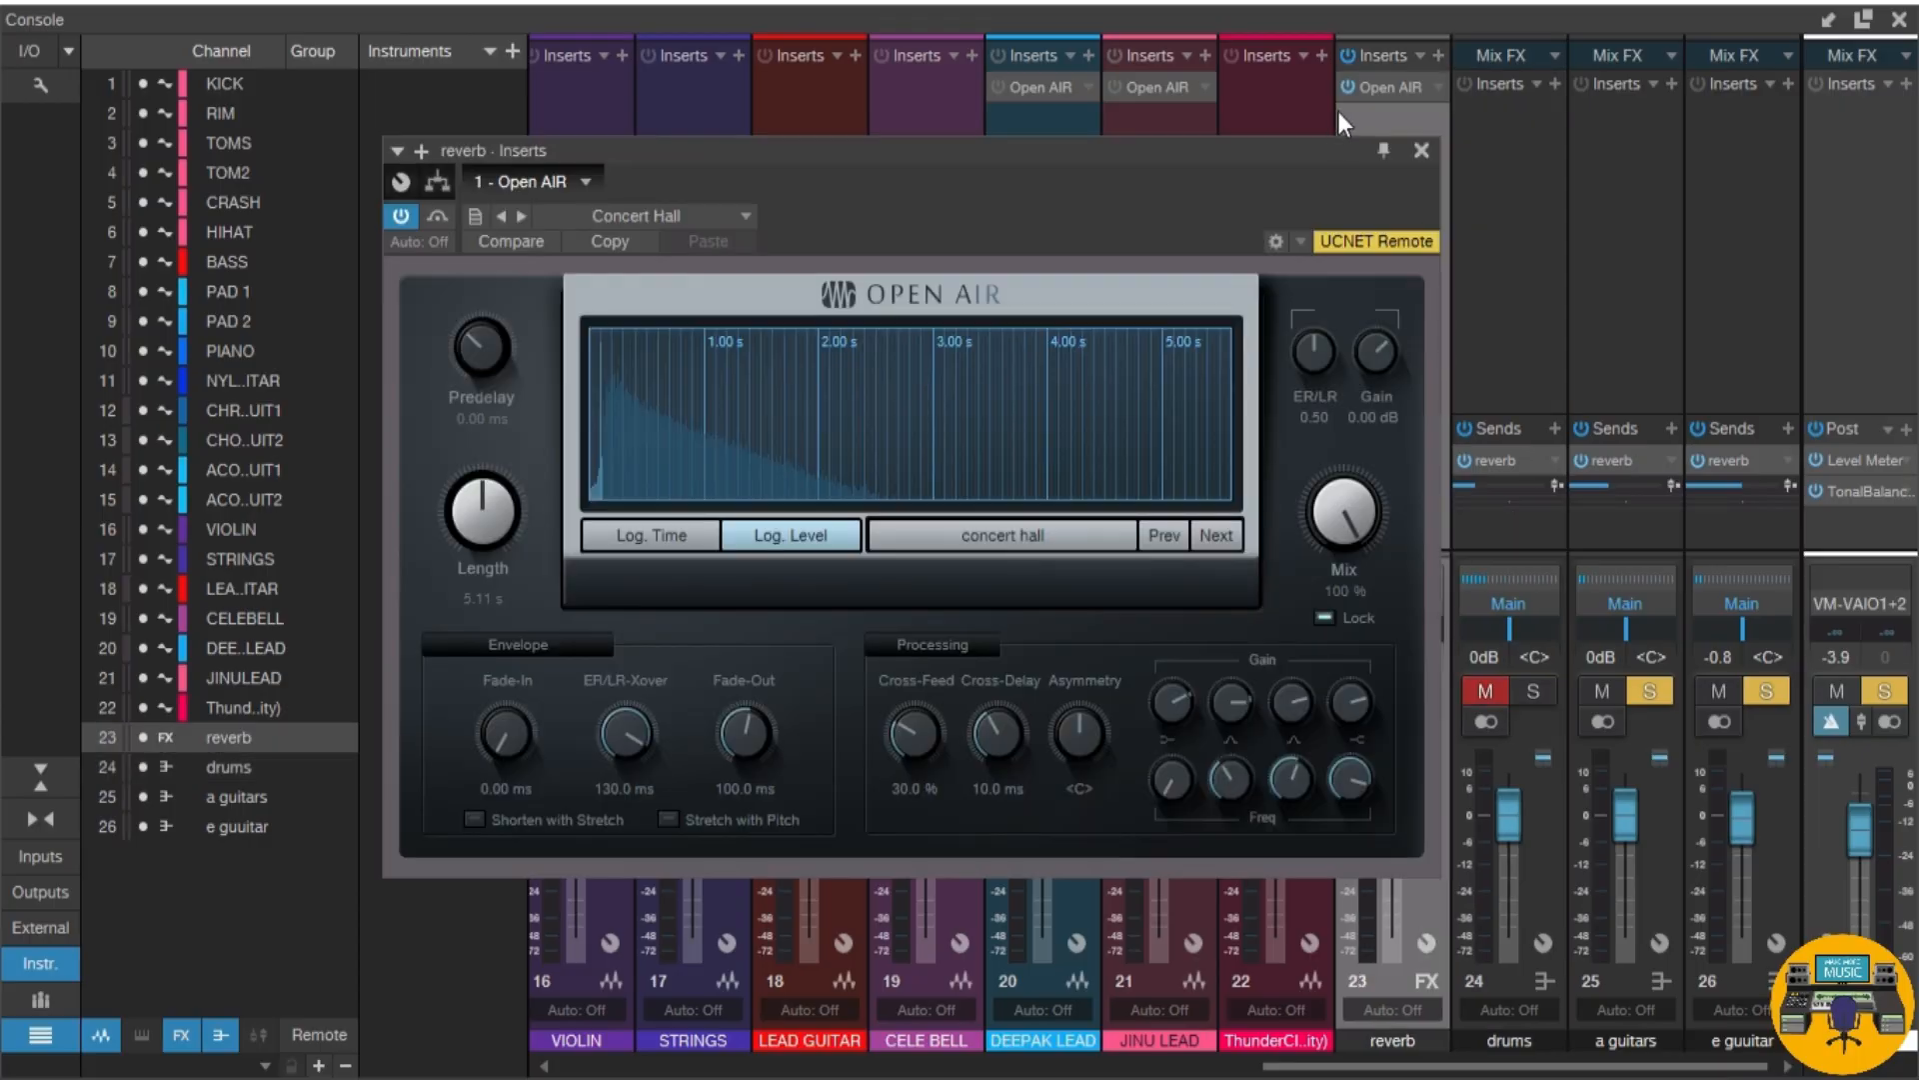
pyautogui.click(1421, 150)
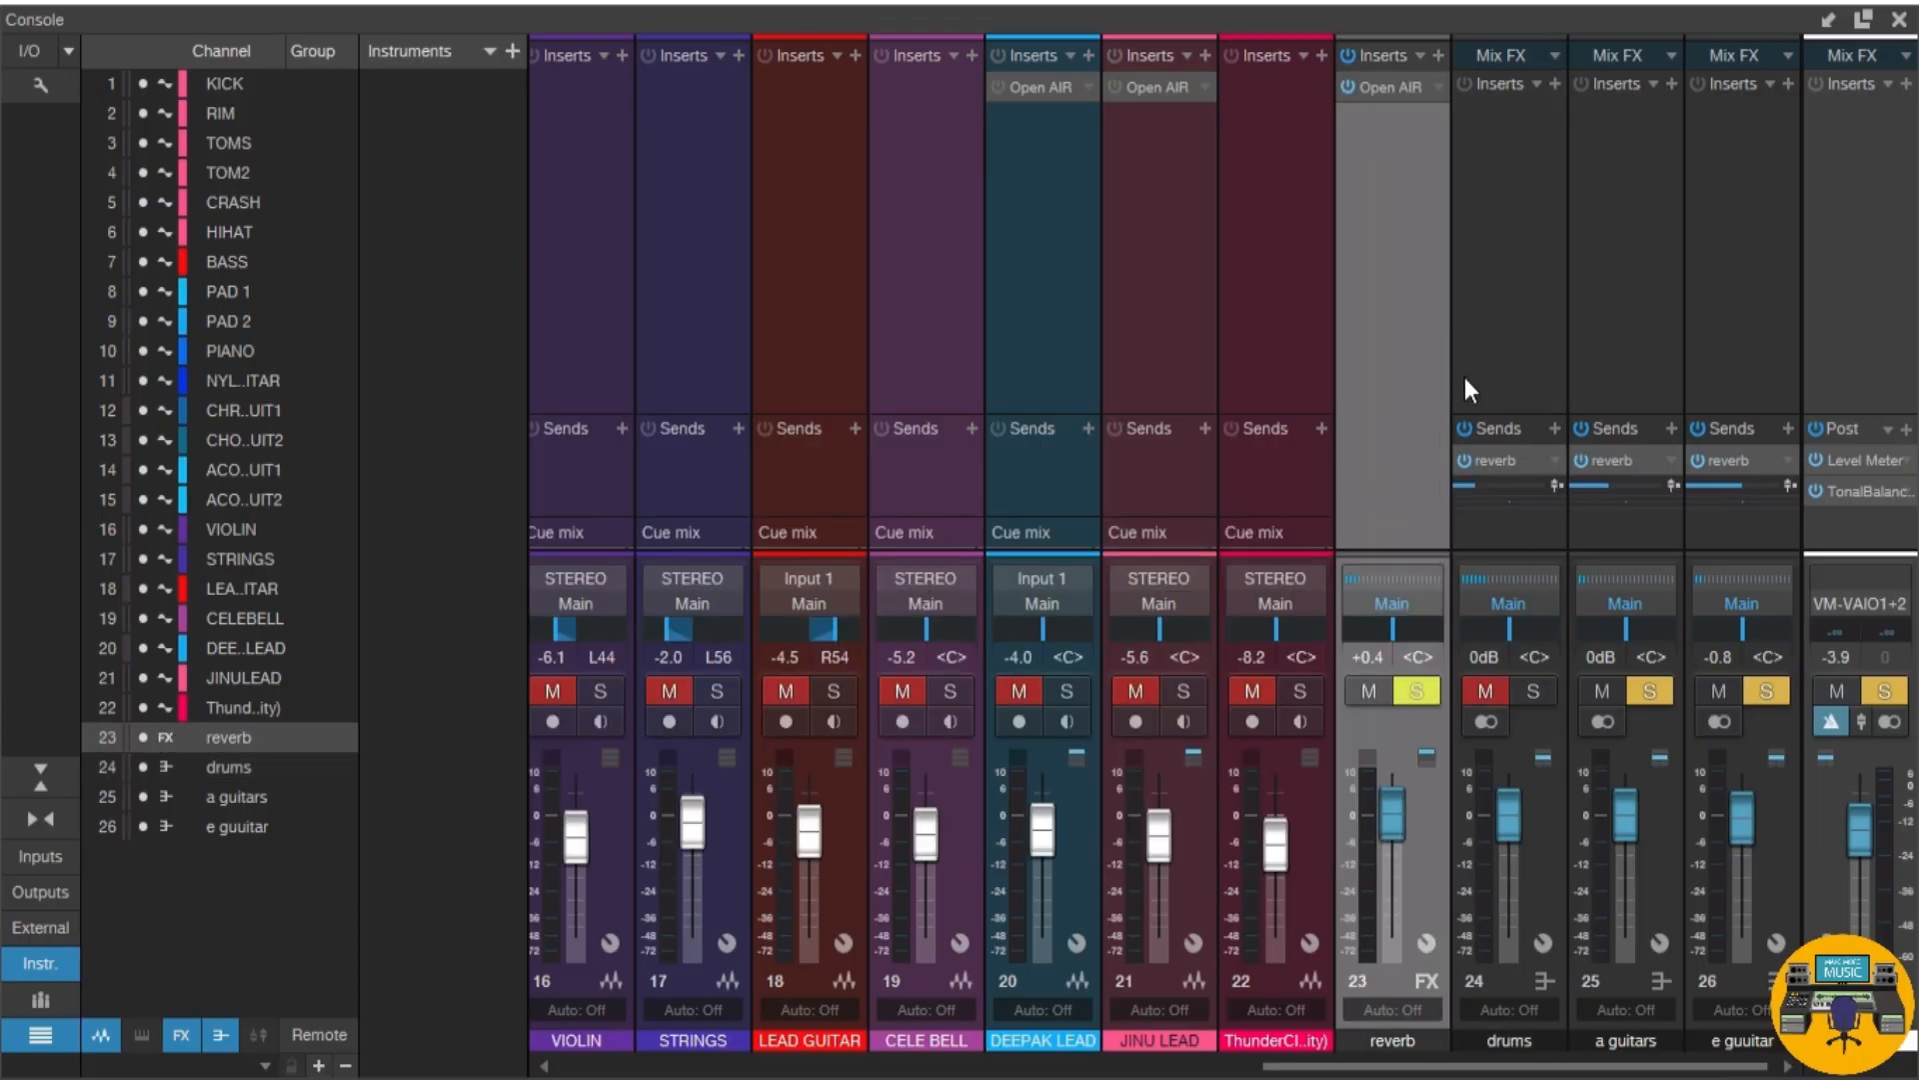
pyautogui.click(1503, 332)
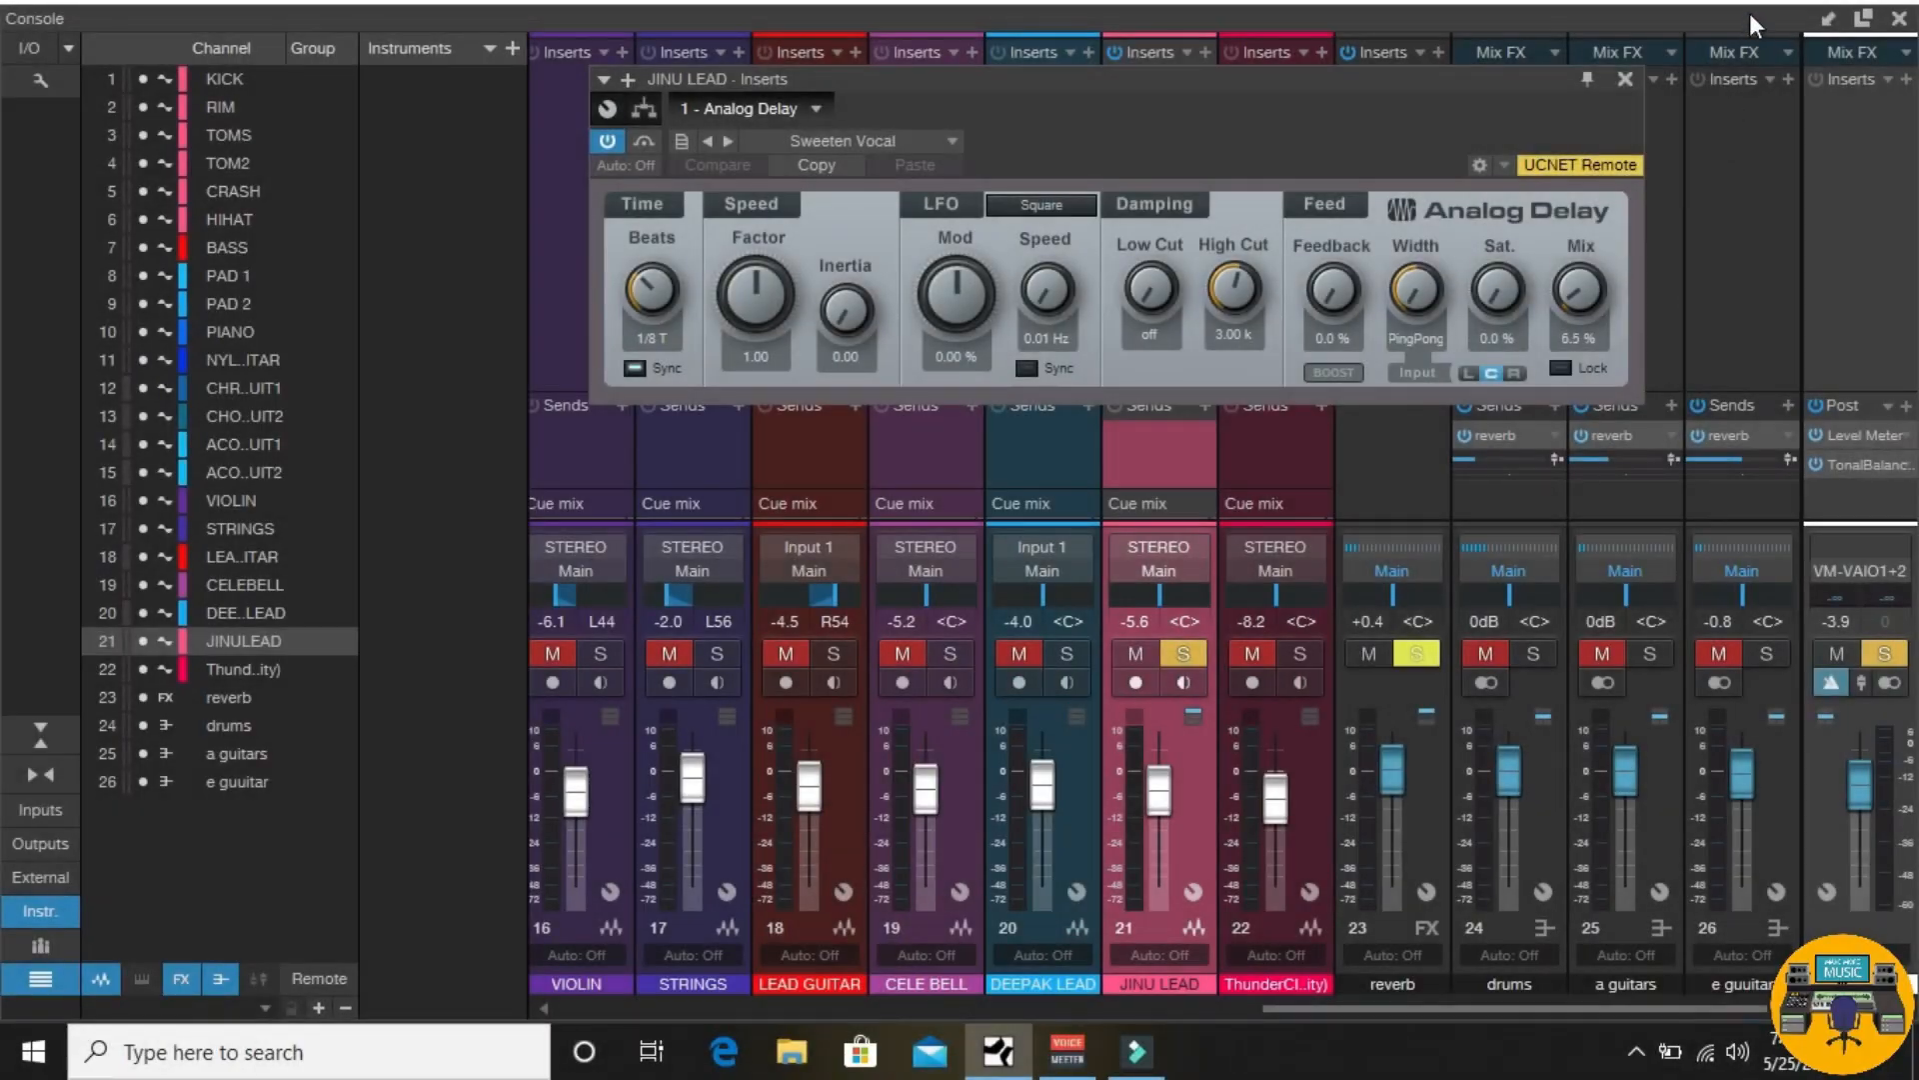
# Step: On the lead vocal's Analog Delay on track 21, set the synced beat length to 1/8 D and the mix to 100 %
pyautogui.moveTo(1539, 76); pyautogui.dragTo(1246, 159)
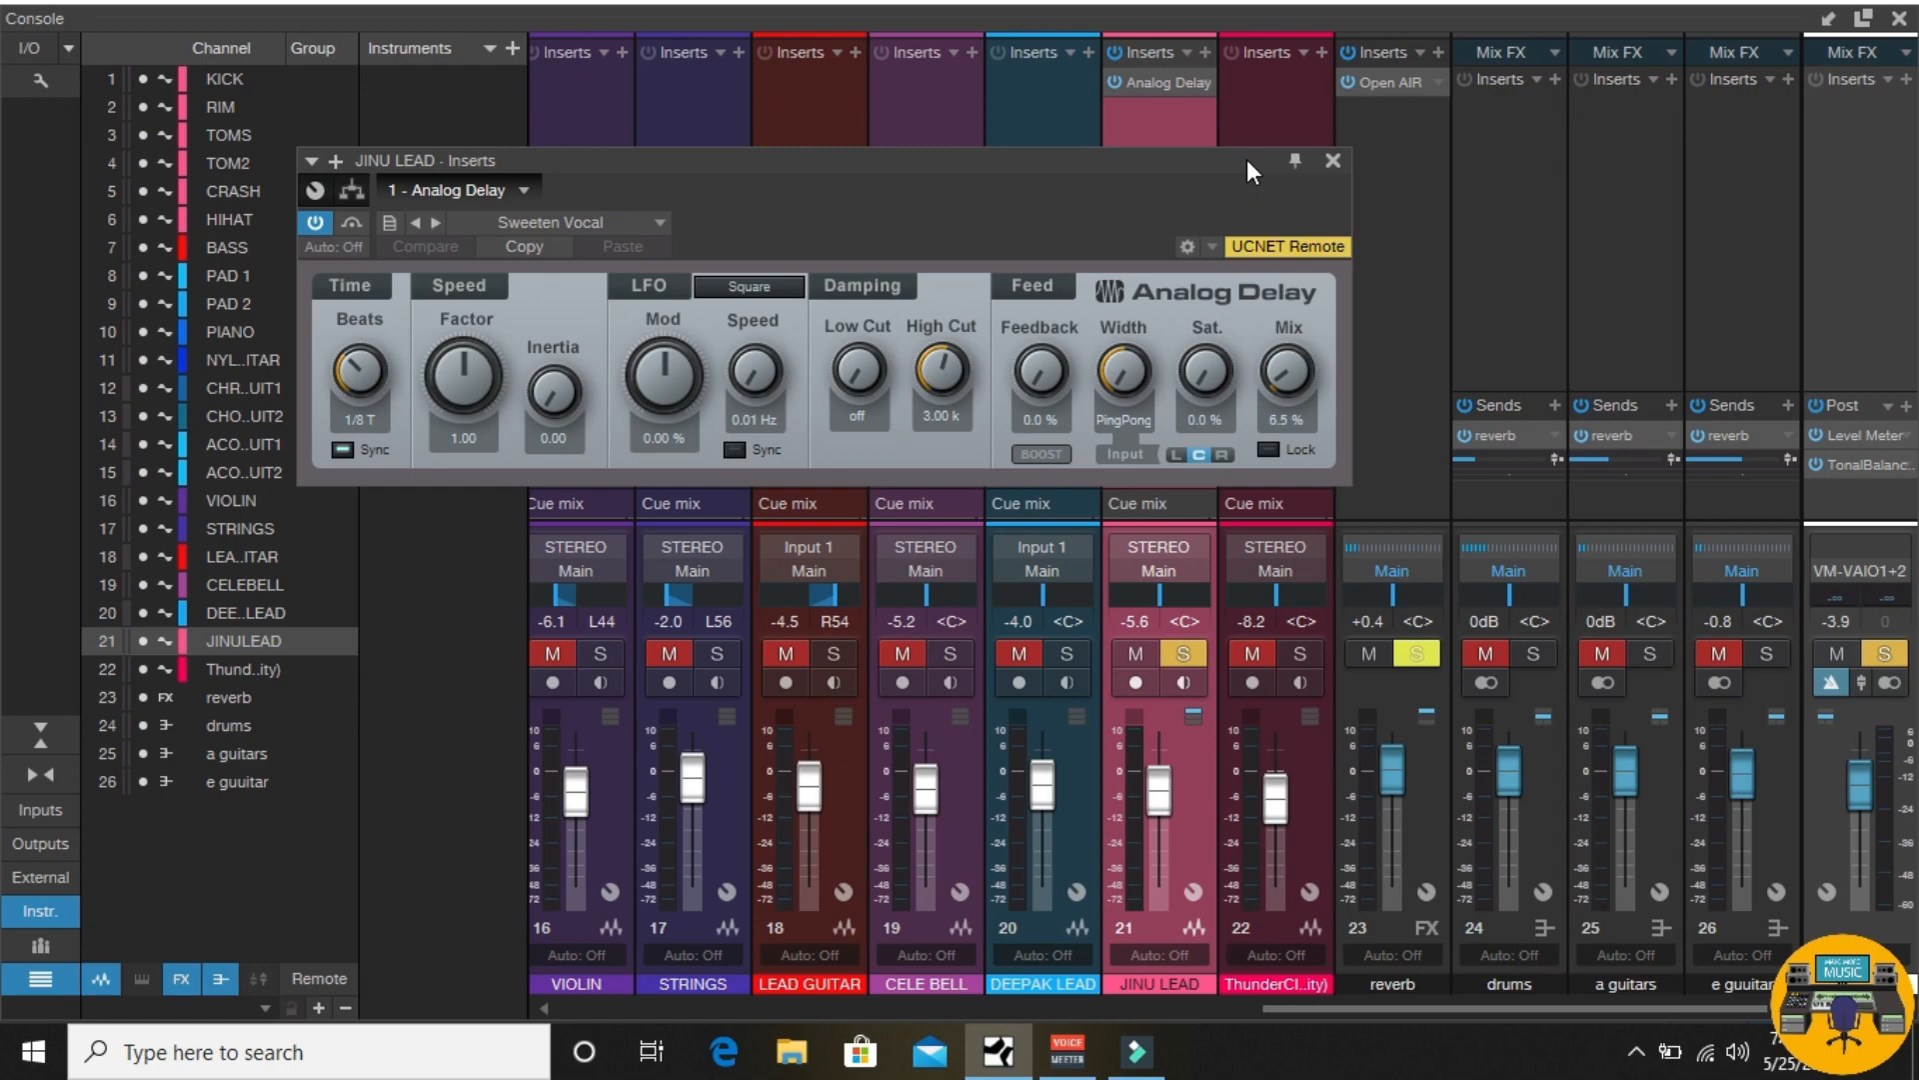
pyautogui.moveTo(354, 380)
pyautogui.mouseDown()
pyautogui.moveTo(360, 329)
pyautogui.moveTo(371, 380)
pyautogui.moveTo(375, 328)
pyautogui.moveTo(380, 410)
pyautogui.moveTo(362, 309)
pyautogui.moveTo(379, 405)
pyautogui.moveTo(357, 393)
pyautogui.mouseUp()
pyautogui.click(345, 449)
pyautogui.click(334, 450)
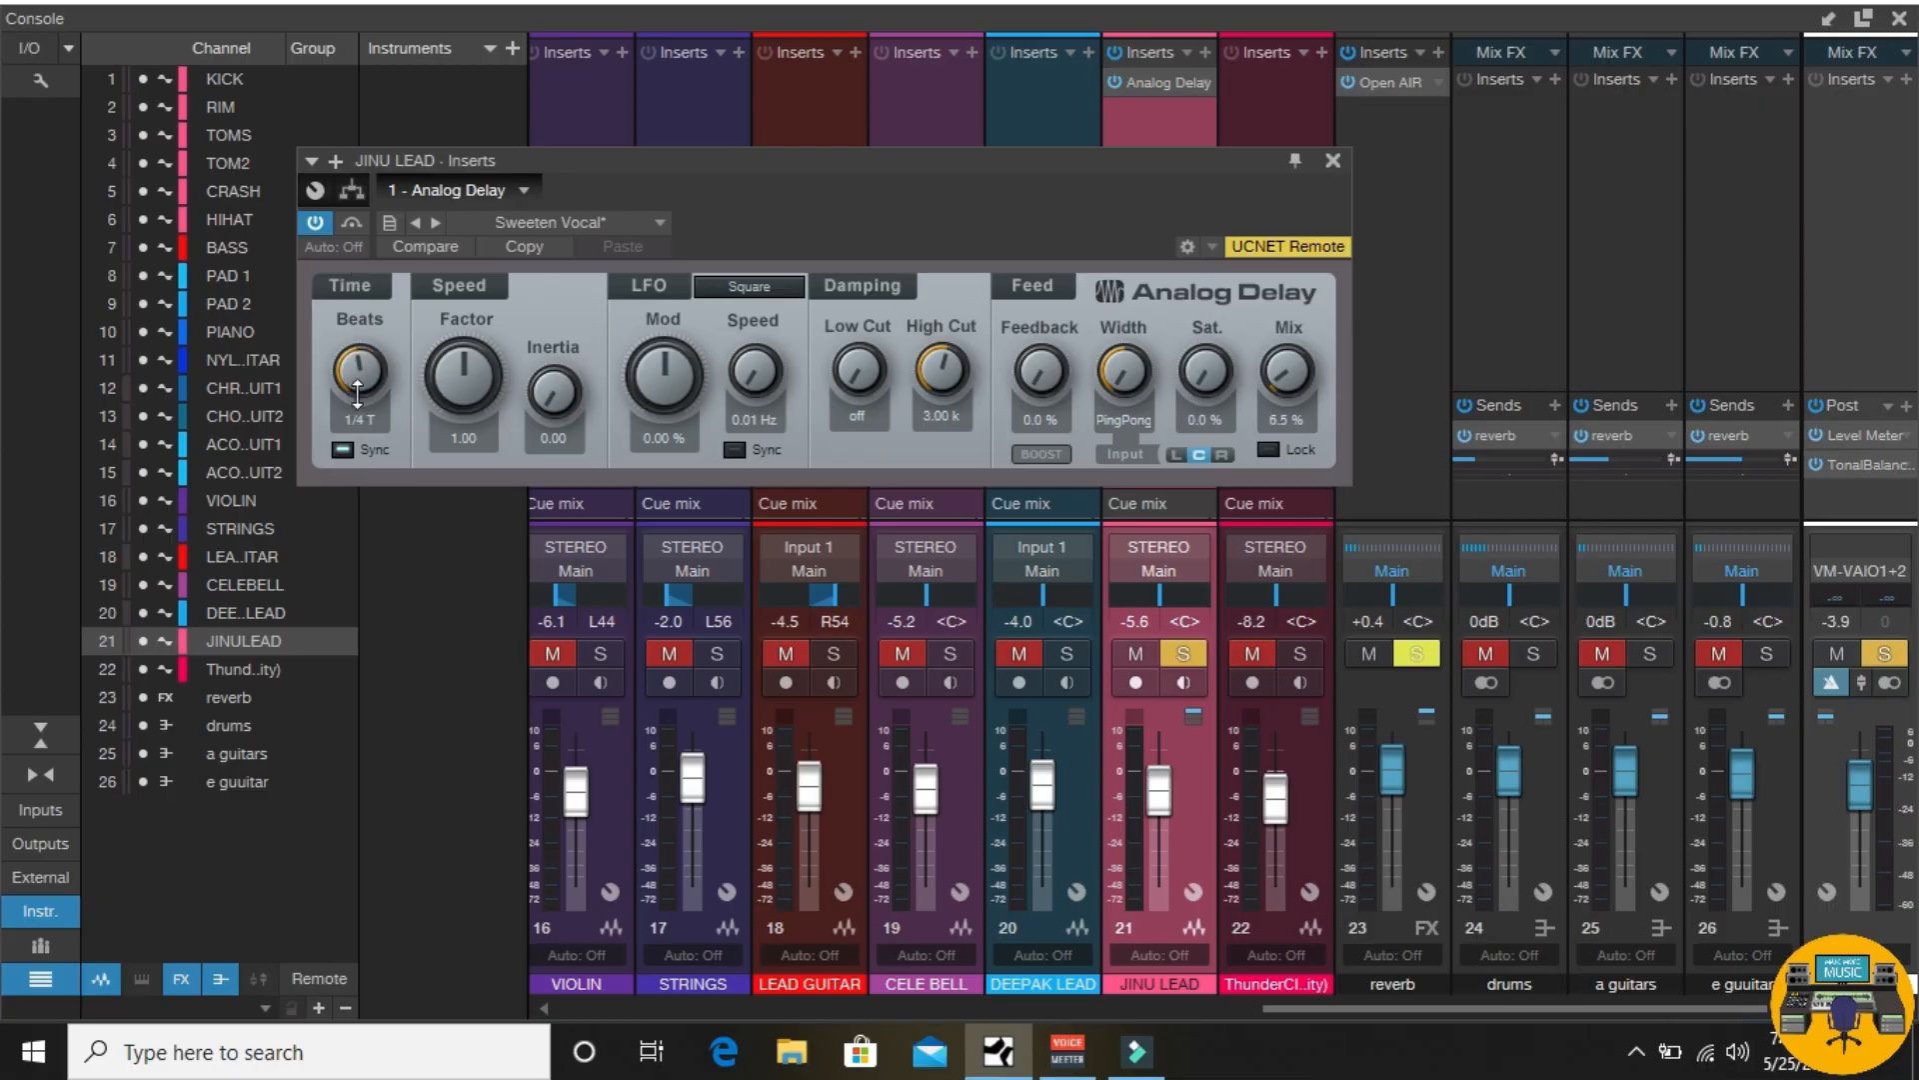
pyautogui.click(338, 452)
pyautogui.click(342, 451)
pyautogui.moveTo(1304, 374); pyautogui.dragTo(1312, 111)
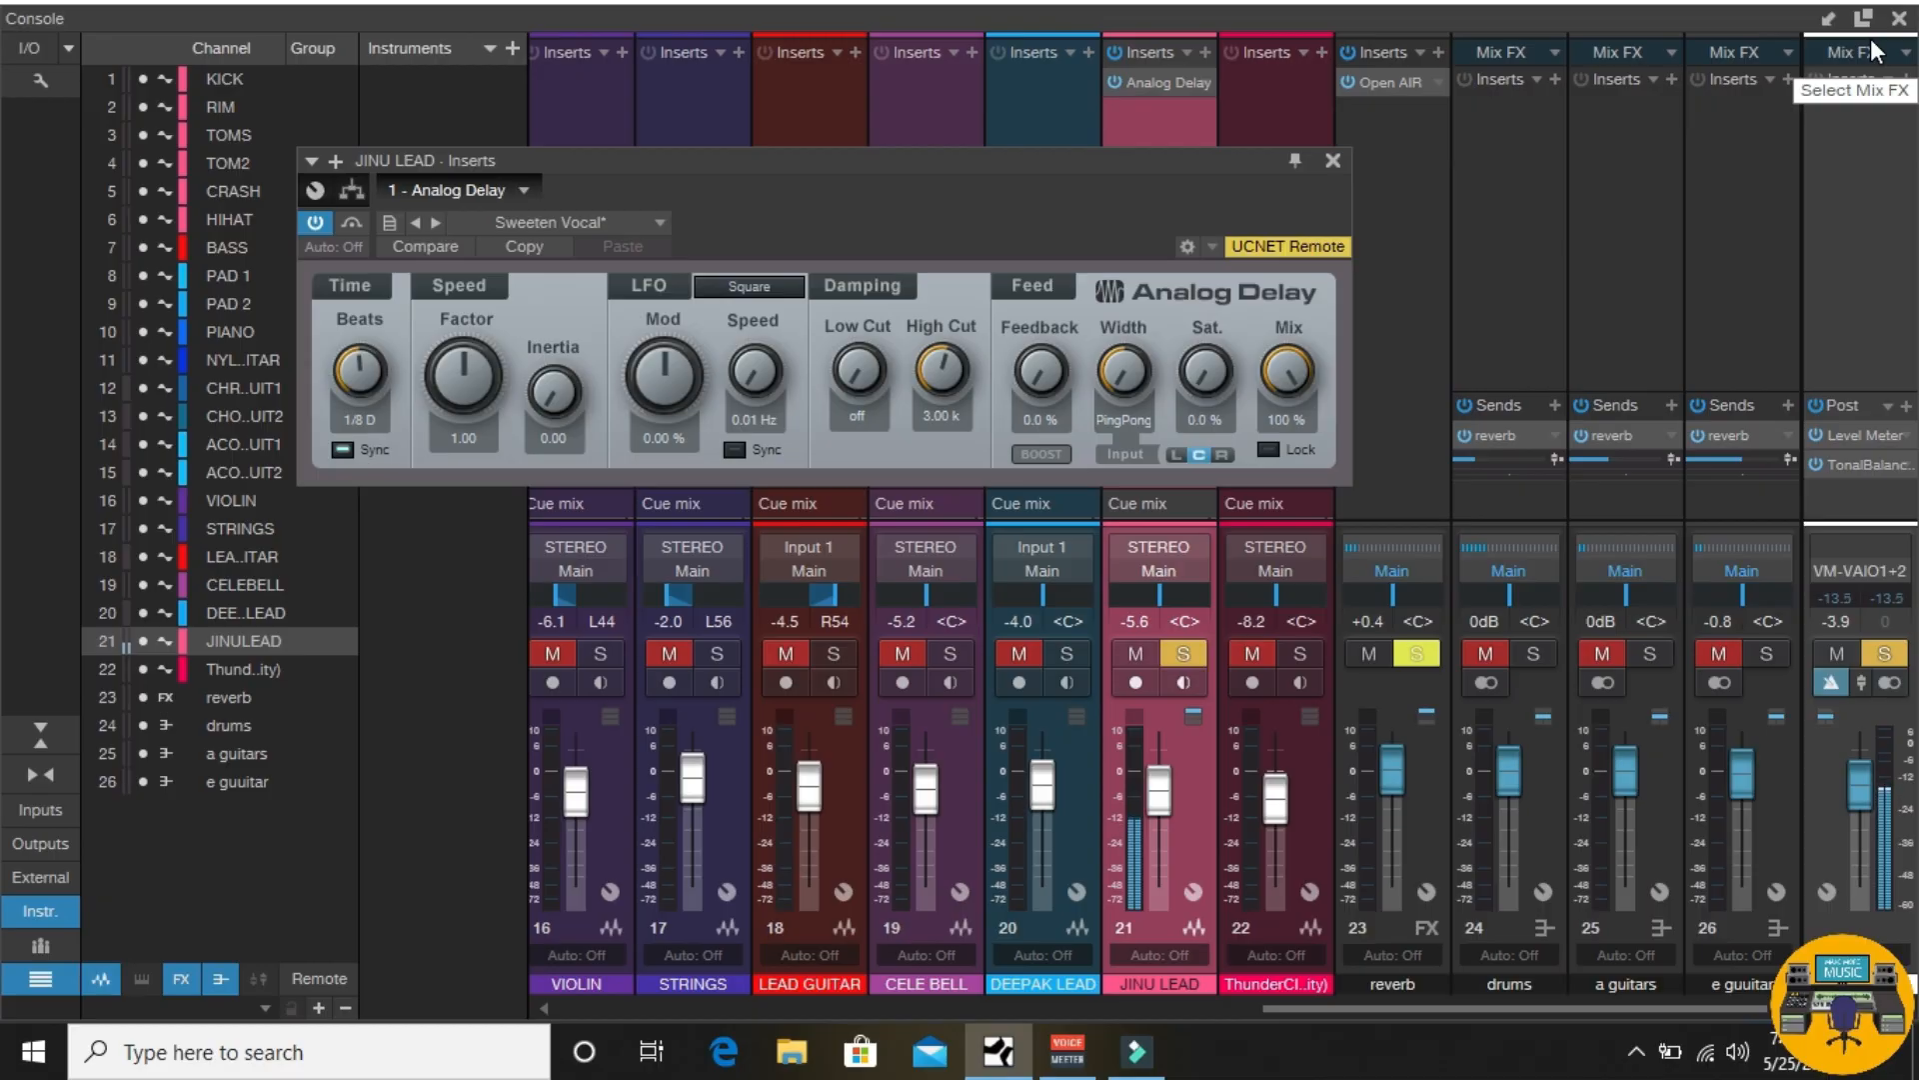
# Step: Set the Analog Delay's beat length to 1/2 D and its low cut to 69.3 Hz
pyautogui.moveTo(1059, 160); pyautogui.dragTo(1167, 177)
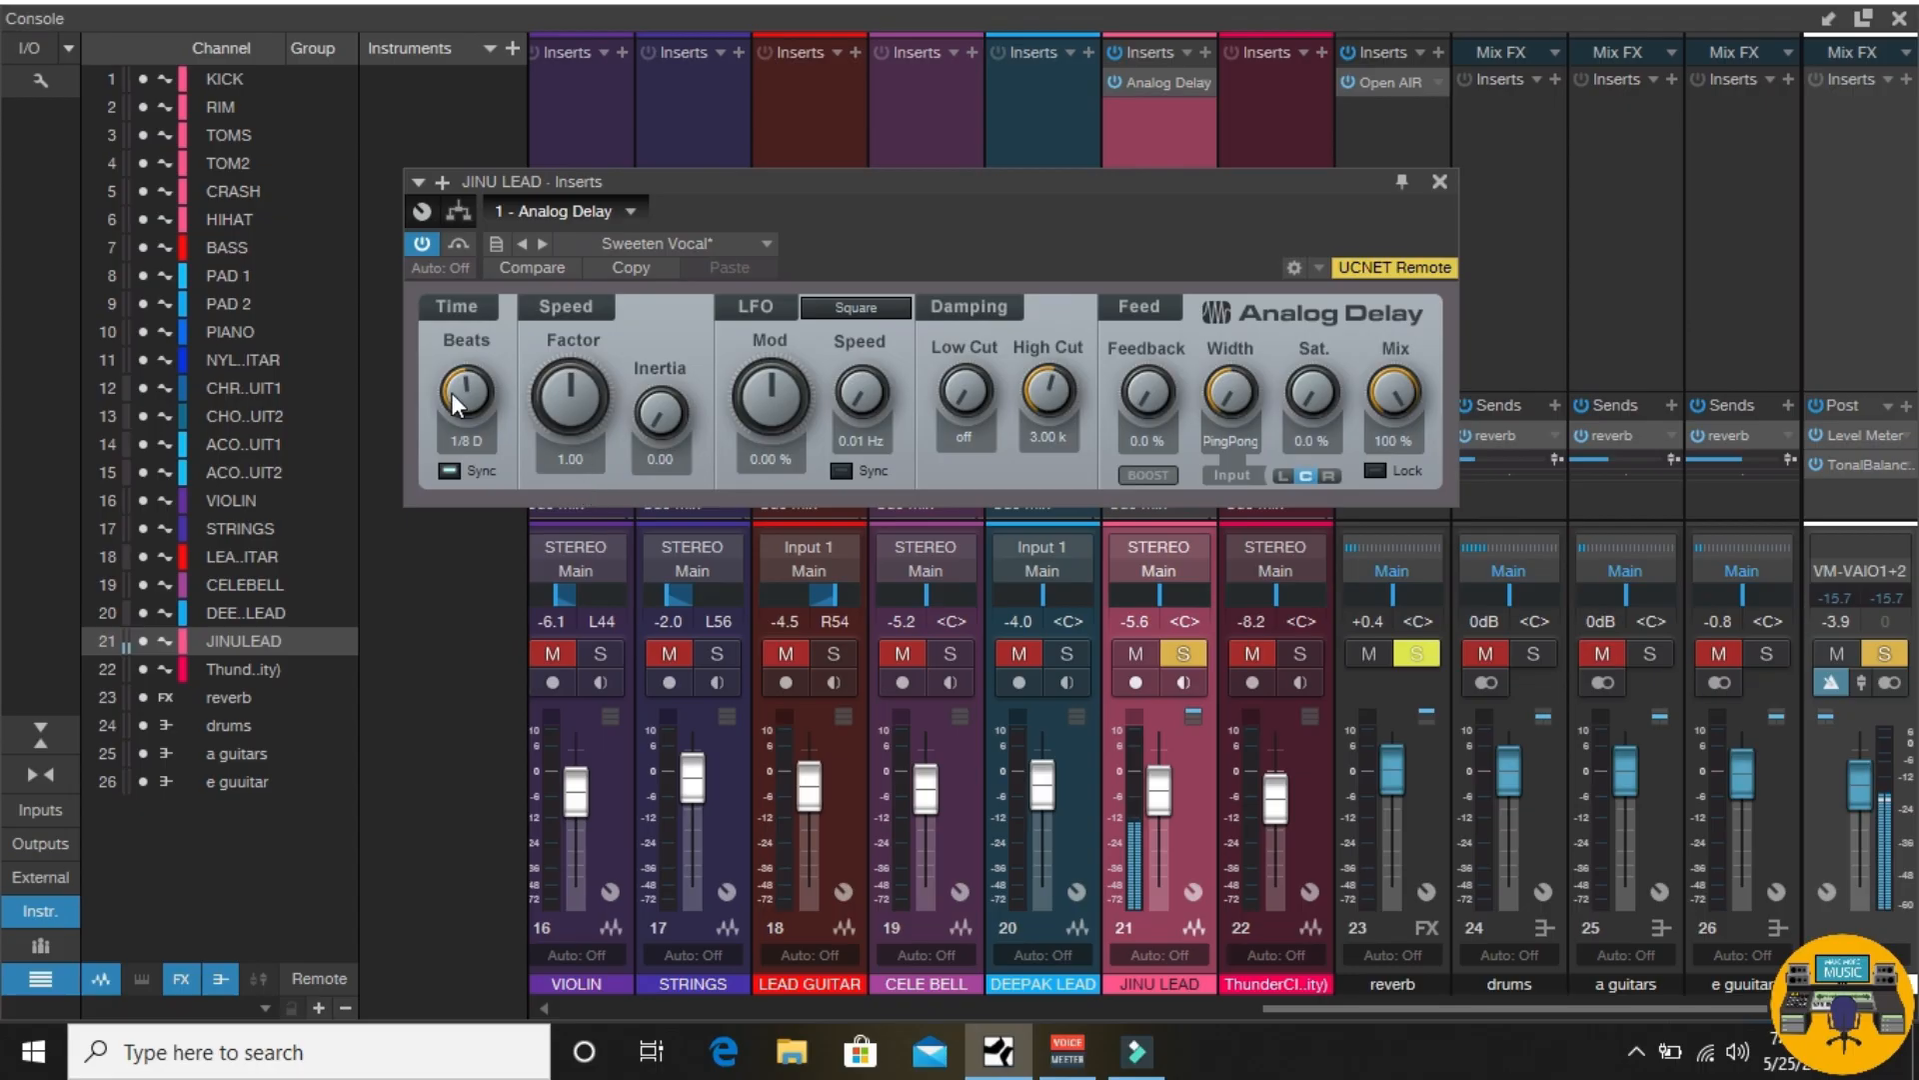
pyautogui.moveTo(462, 402); pyautogui.dragTo(465, 350)
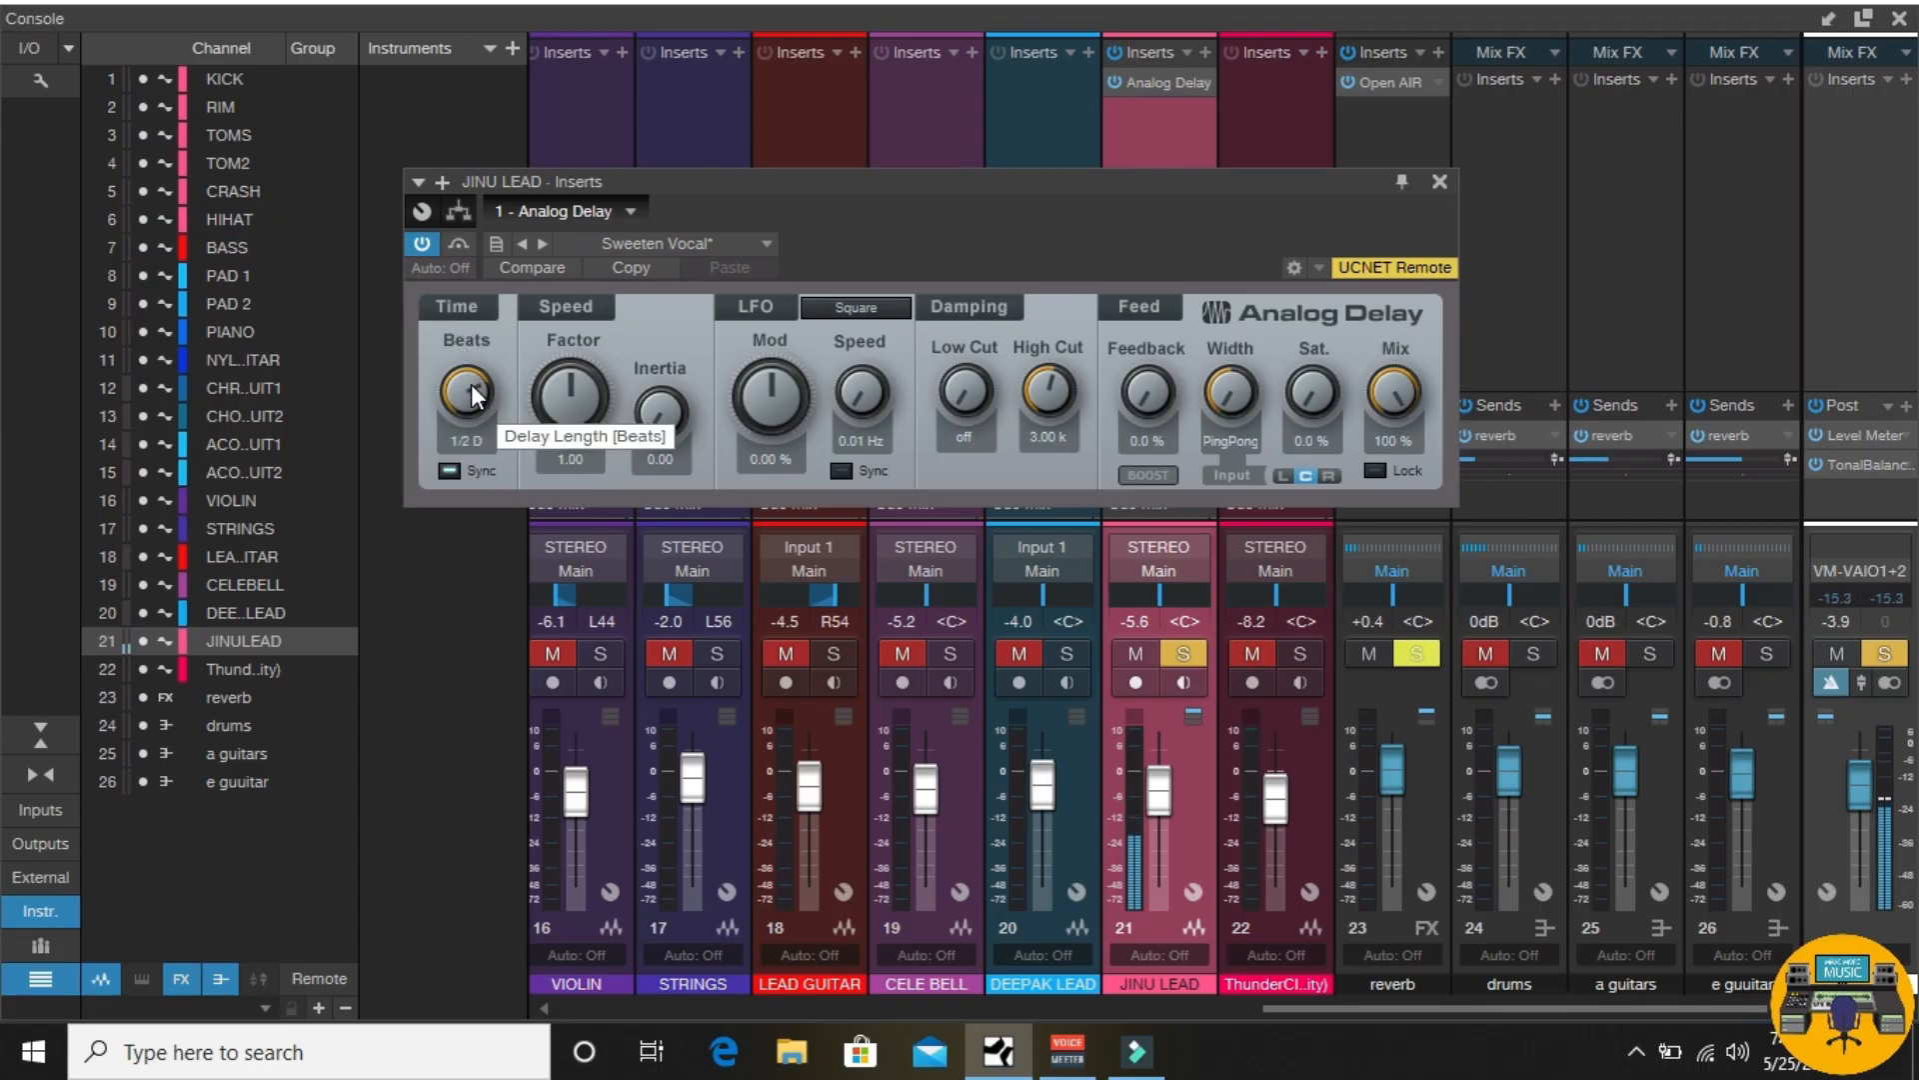
pyautogui.moveTo(960, 394); pyautogui.dragTo(957, 328)
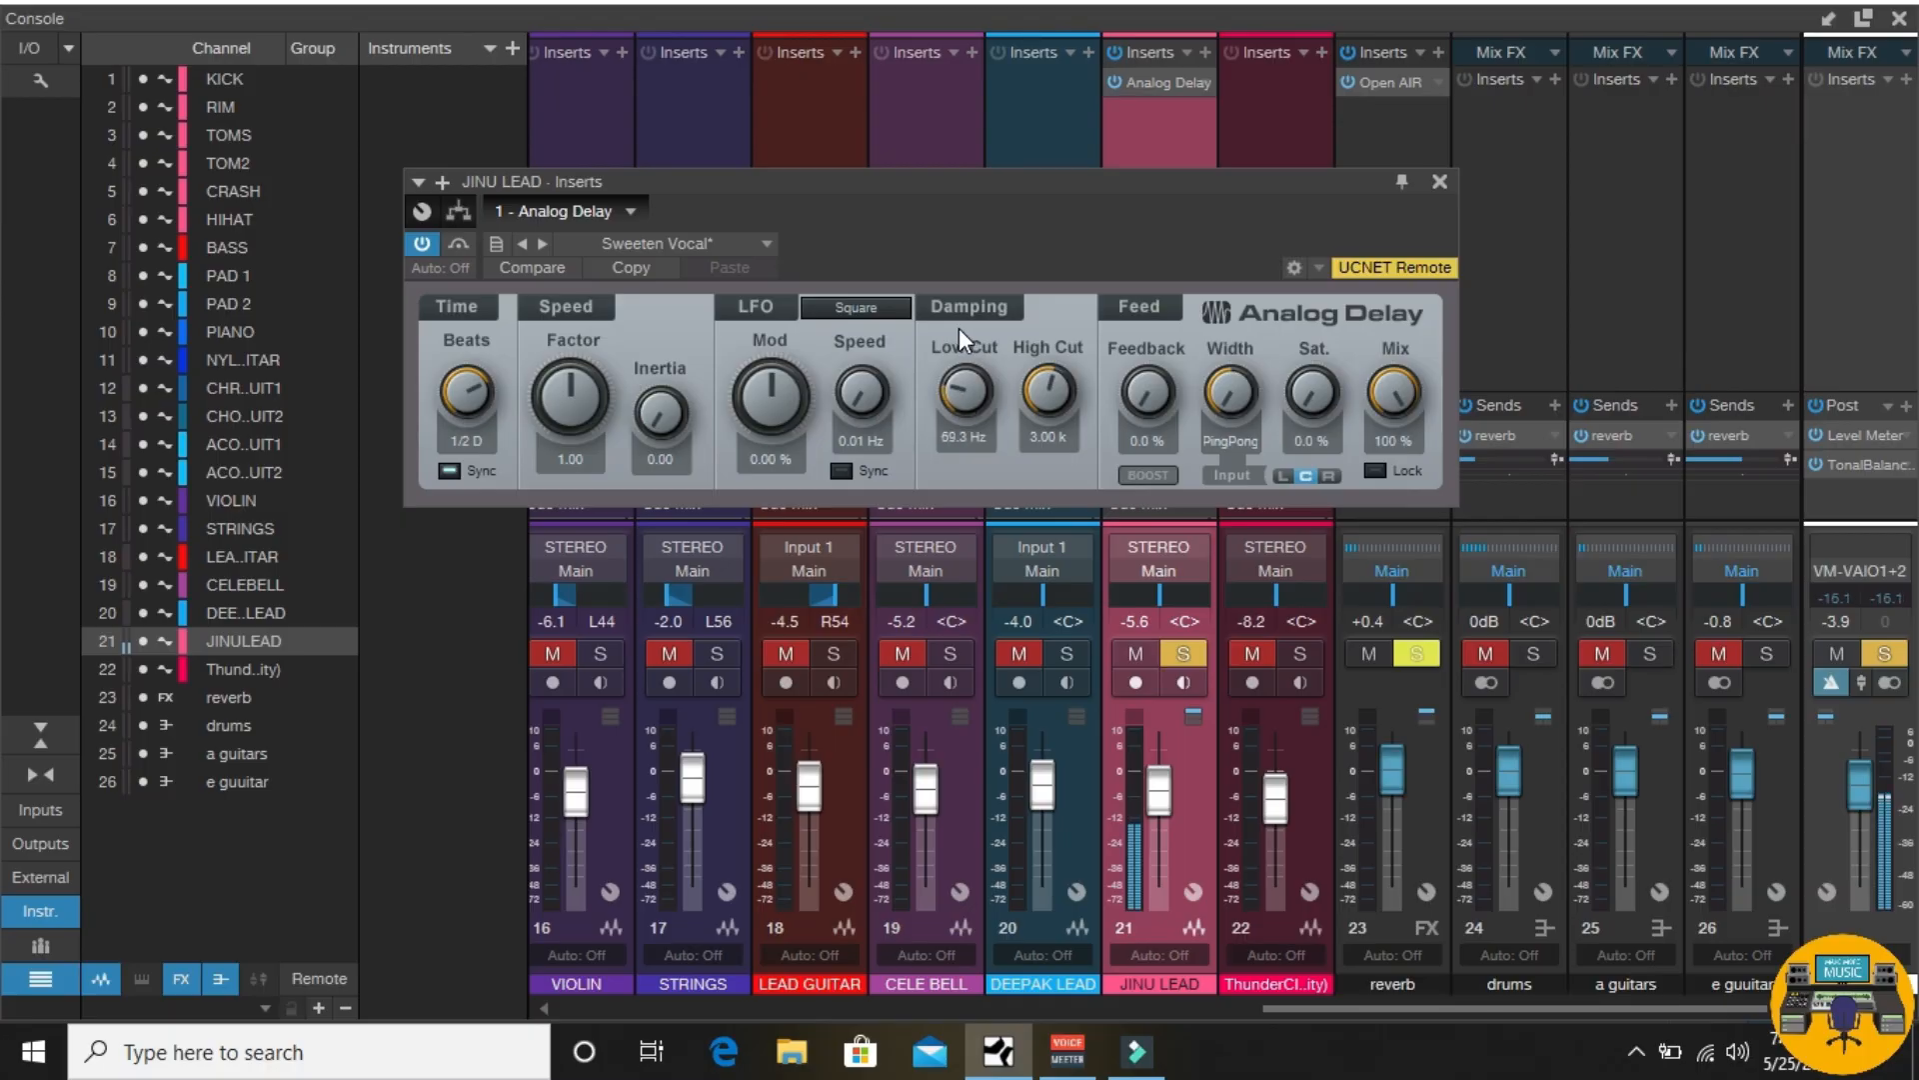
# Step: Set the Analog Delay's LFO speed to 0.46 Hz, speed factor to 1.45 and inertia to 0.03
pyautogui.moveTo(872, 385); pyautogui.dragTo(867, 245)
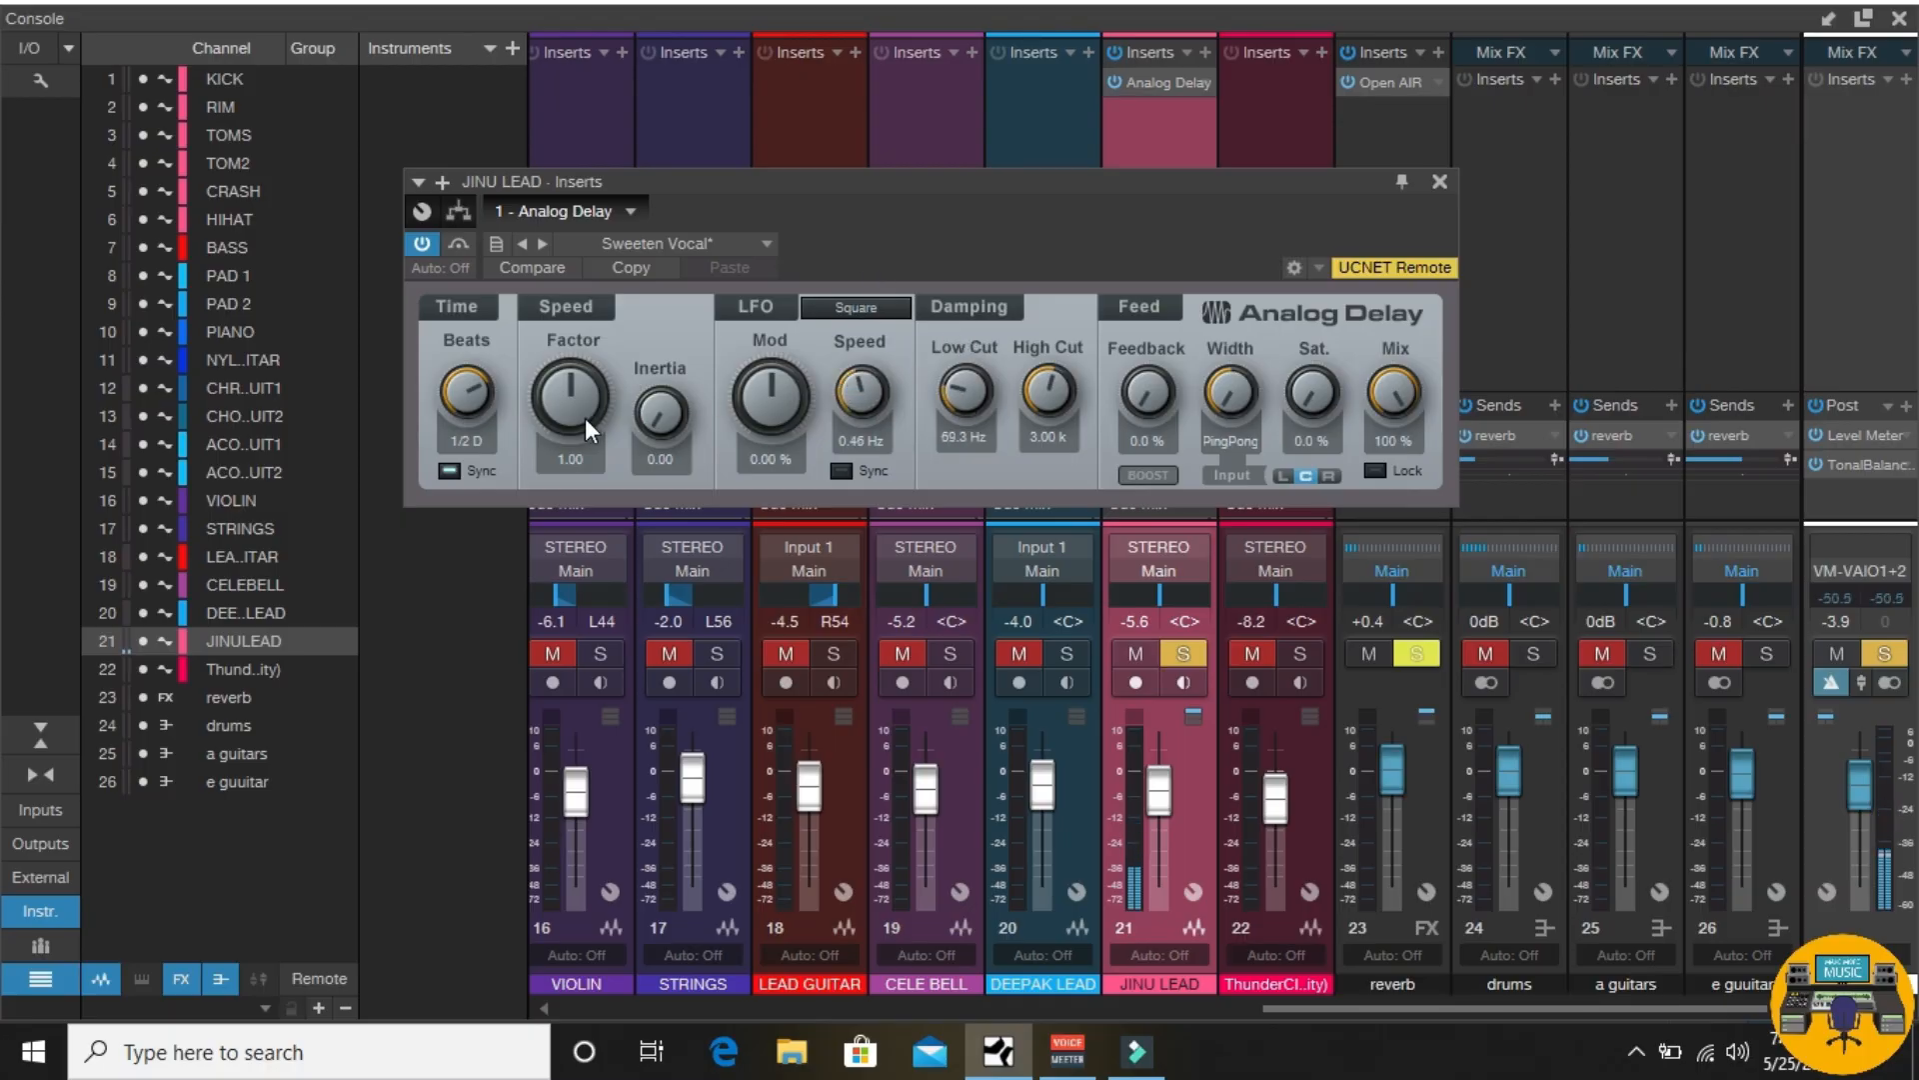
pyautogui.moveTo(585, 418); pyautogui.dragTo(584, 354)
pyautogui.moveTo(652, 408); pyautogui.dragTo(649, 292)
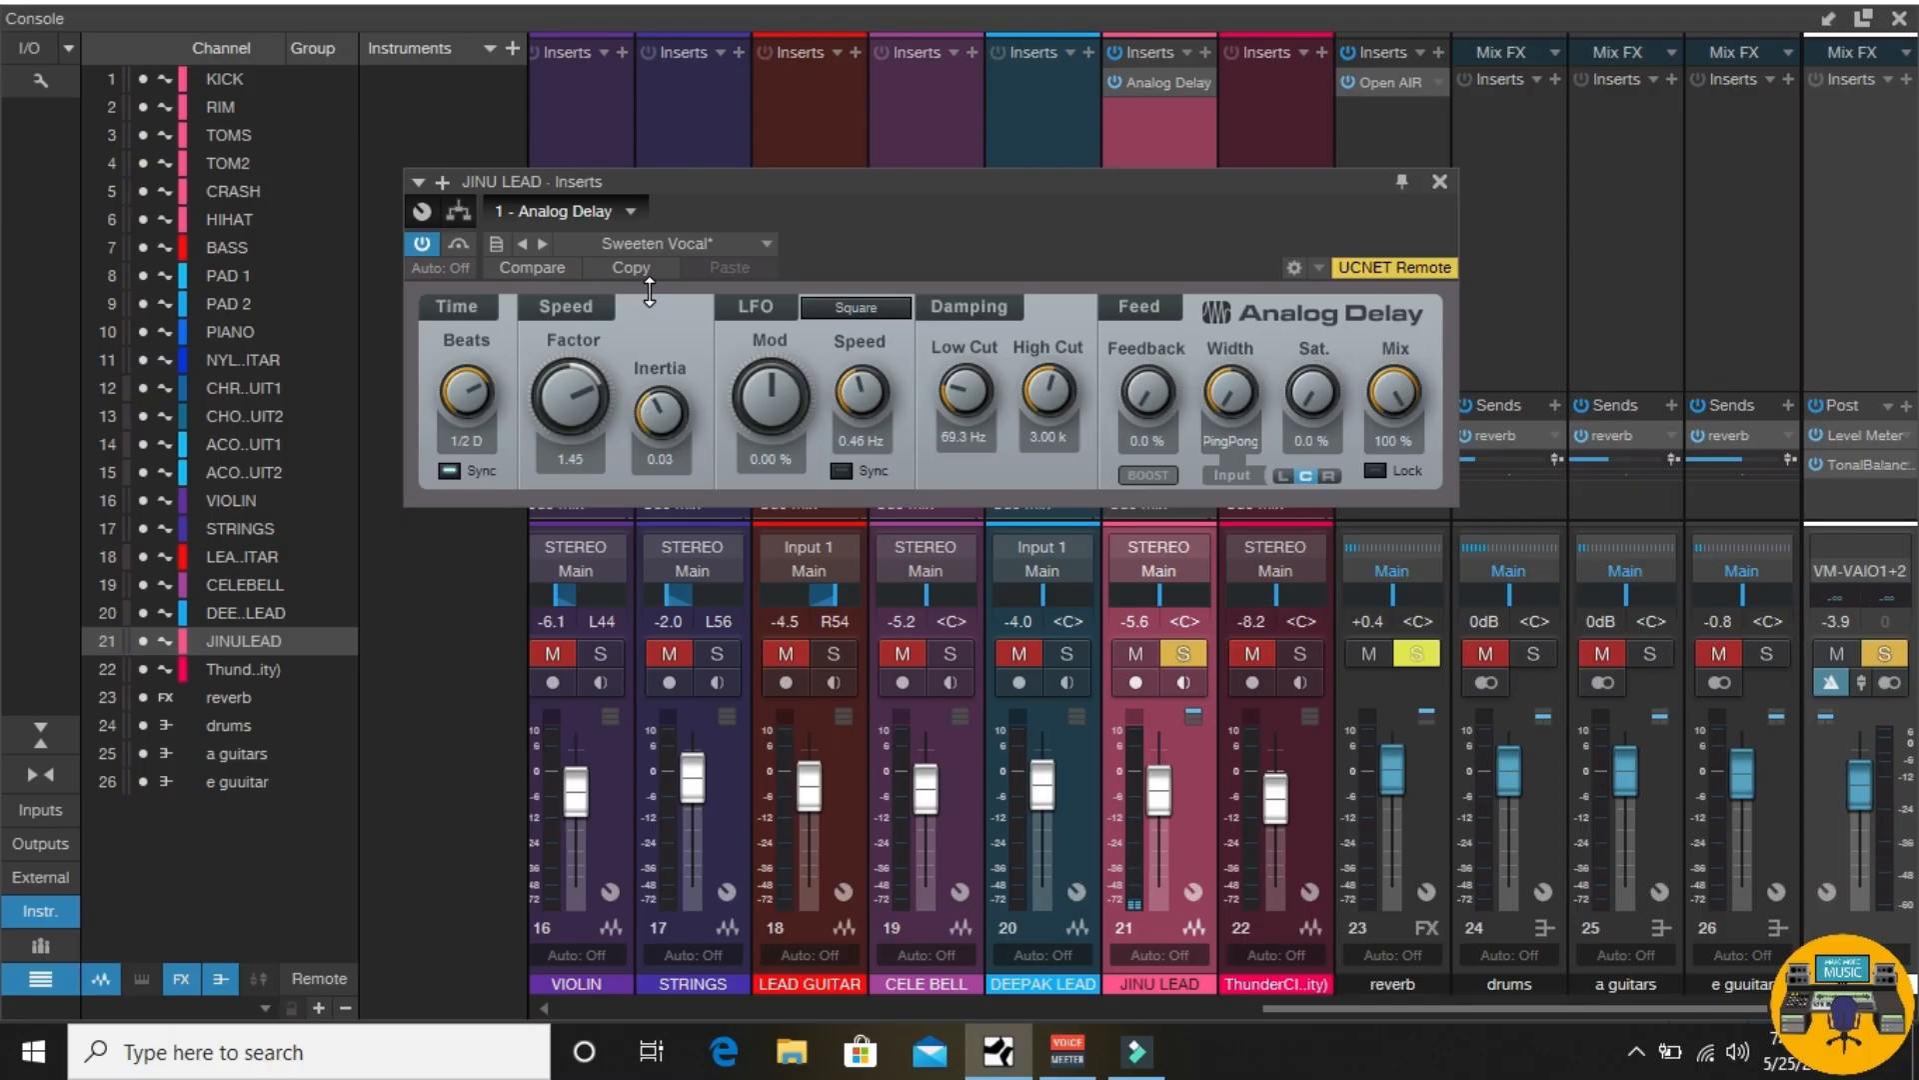
# Step: Close the console and extend the end of the loop range in the arrangement to 2:00
pyautogui.click(1899, 18)
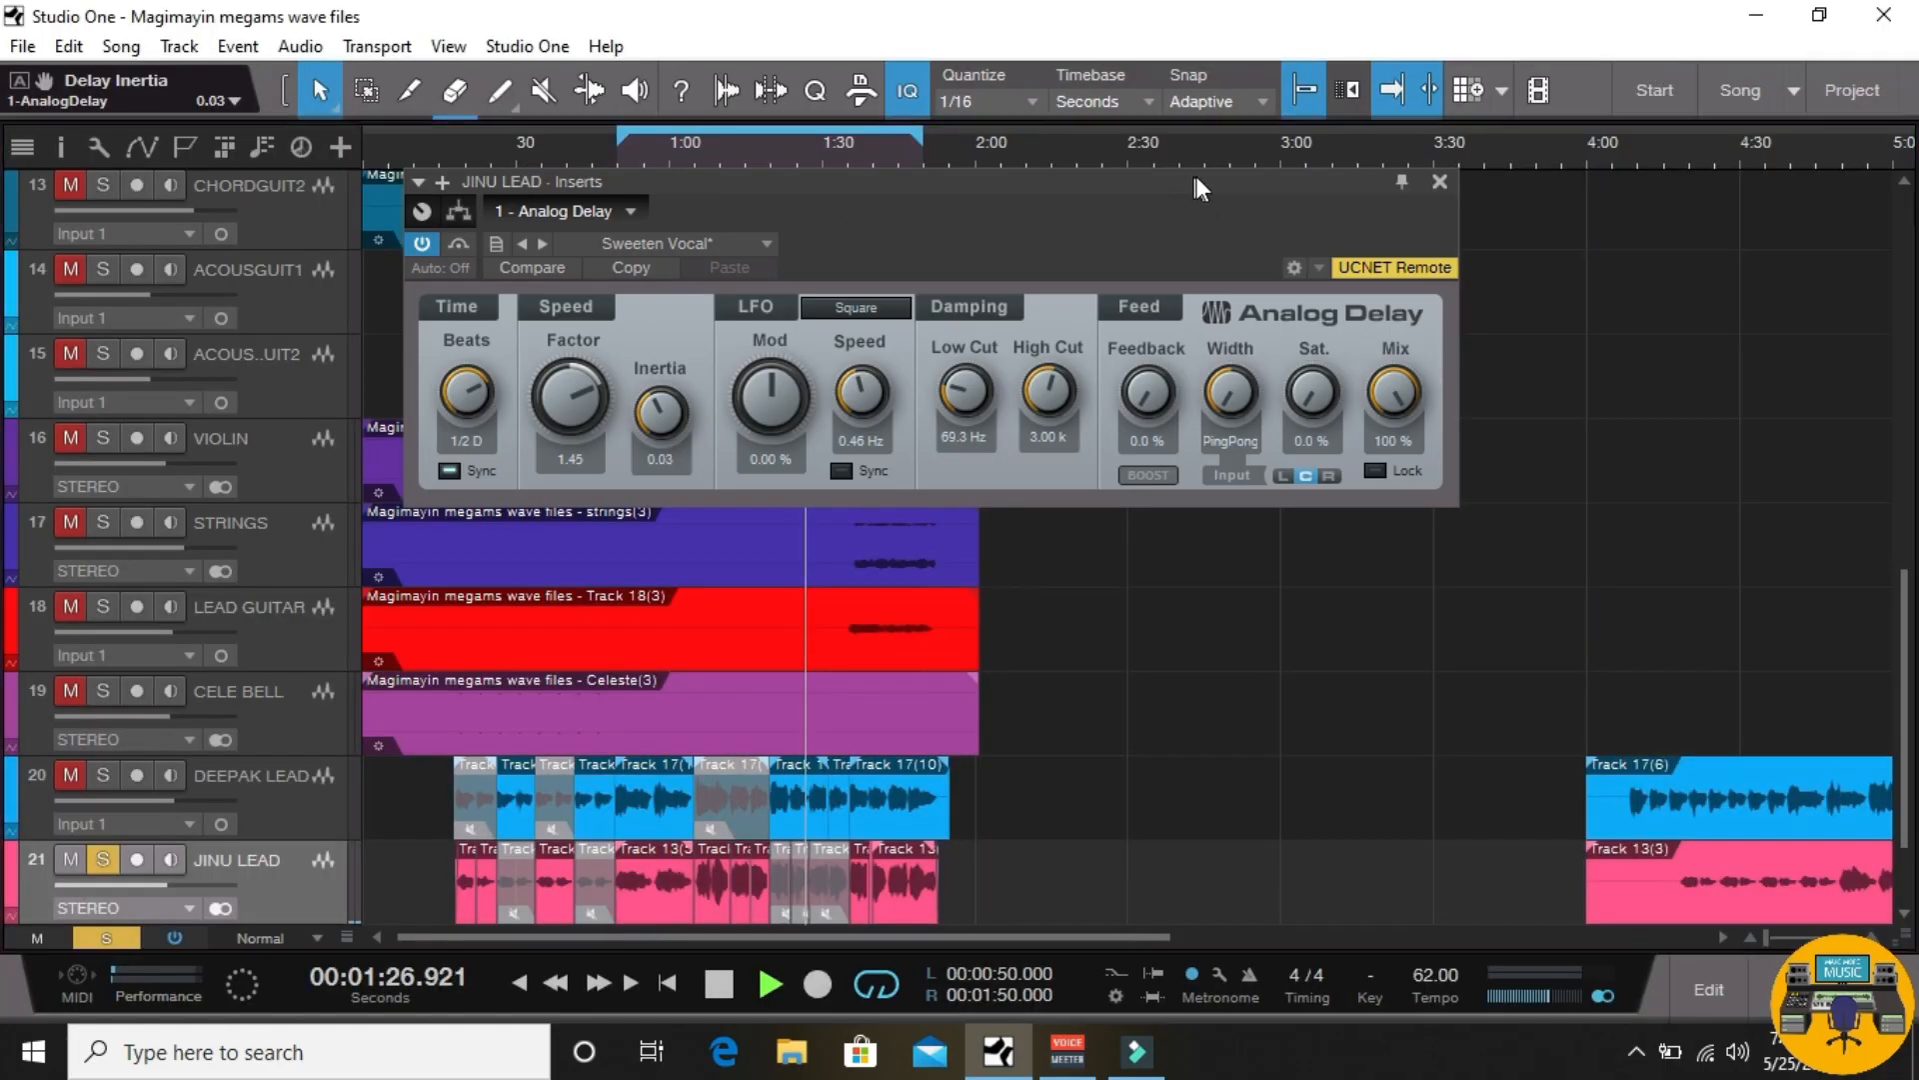
pyautogui.click(898, 158)
pyautogui.moveTo(922, 132); pyautogui.dragTo(977, 132)
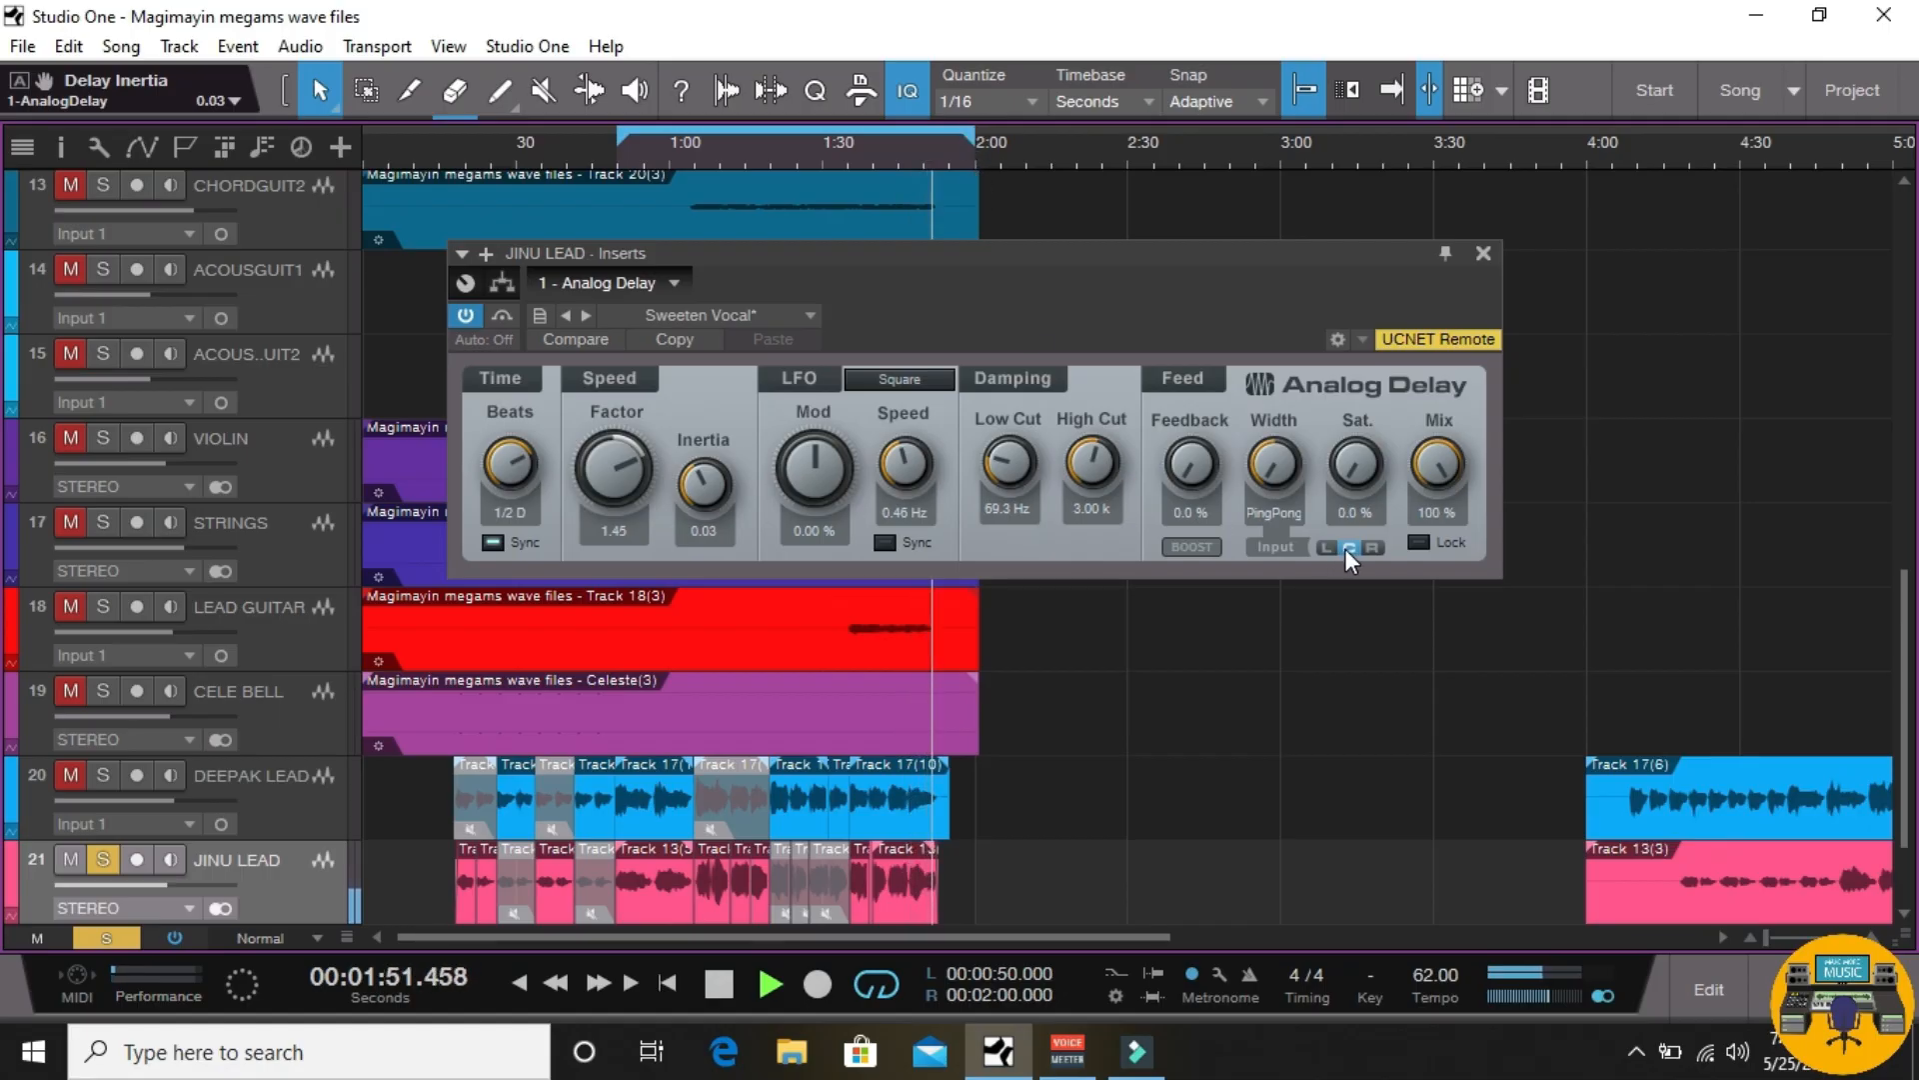
# Step: Set the Analog Delay's feedback to 30 %, turn timeline autoscroll on and restart playback
pyautogui.moveTo(1192, 463); pyautogui.dragTo(1191, 370)
pyautogui.moveTo(1191, 463)
pyautogui.mouseDown()
pyautogui.moveTo(1190, 405)
pyautogui.moveTo(1184, 490)
pyautogui.mouseUp()
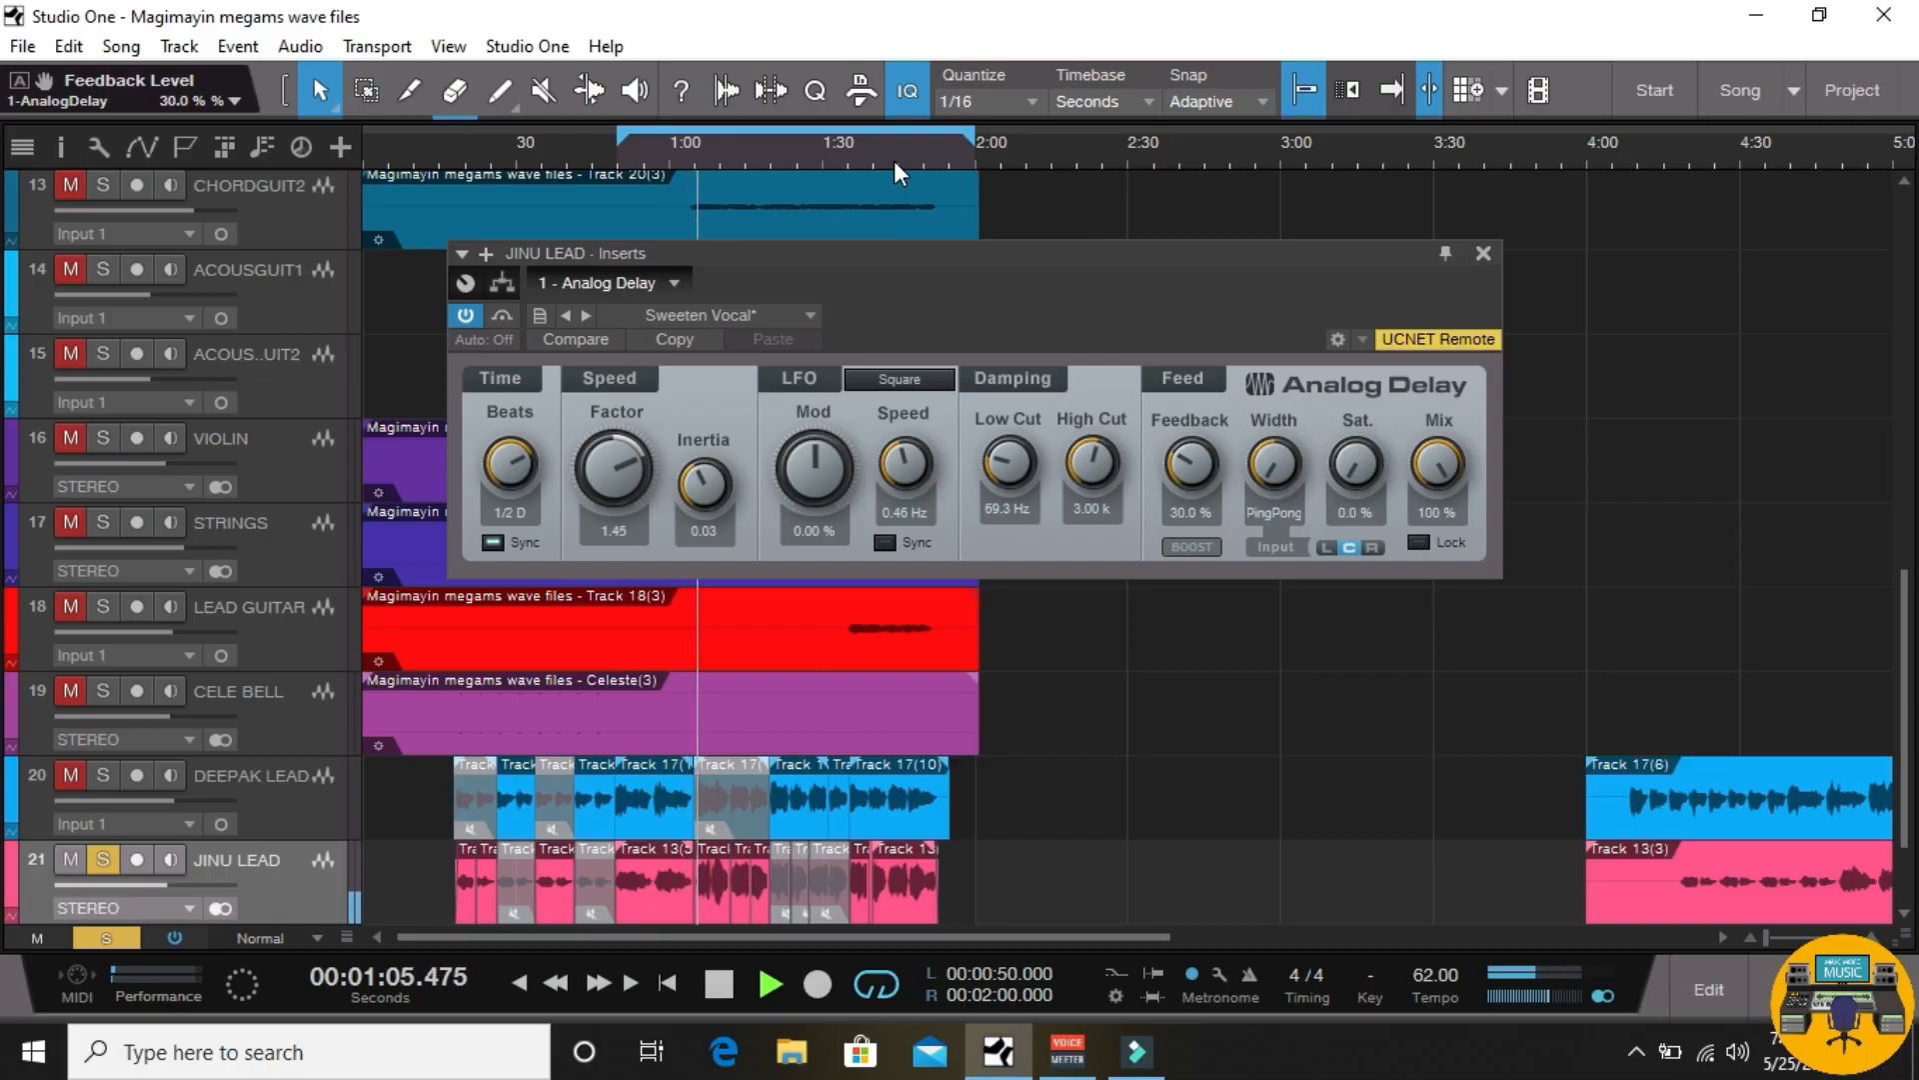
pyautogui.press('f')
pyautogui.press('space')
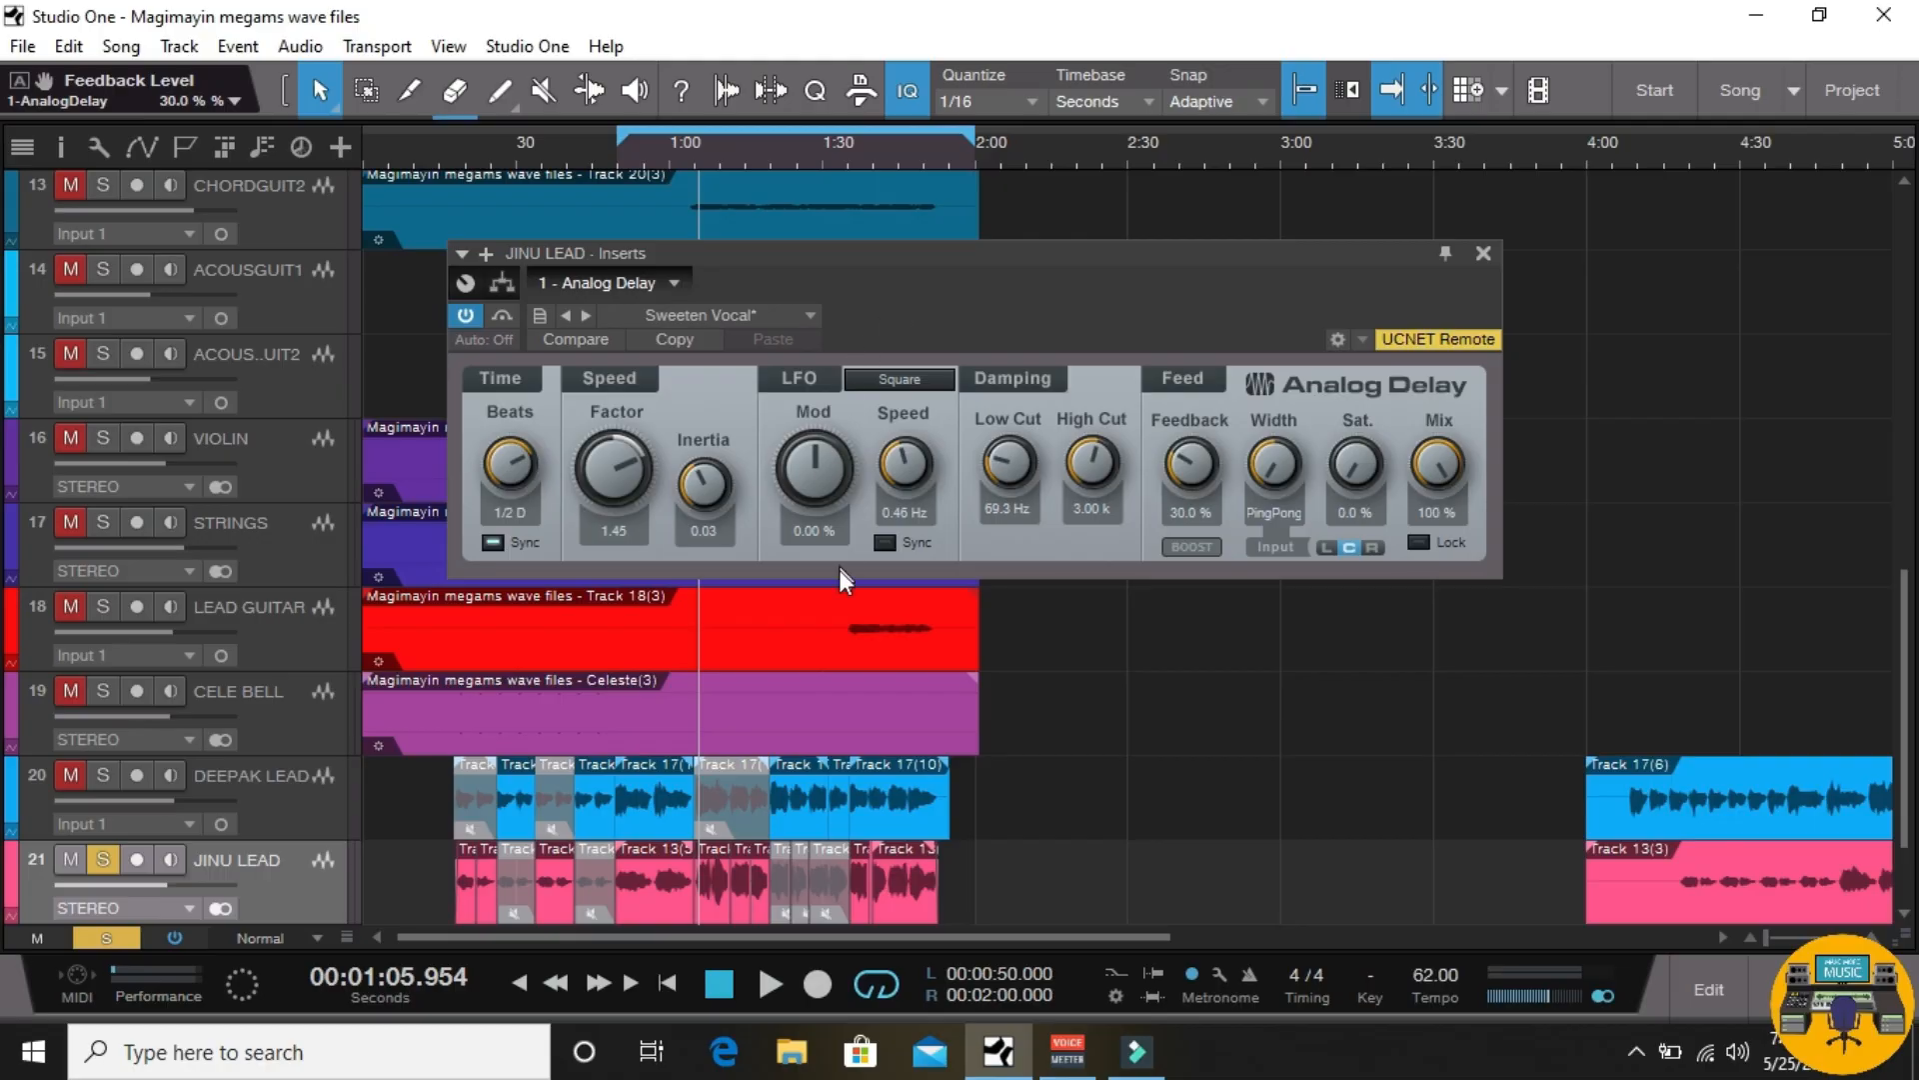
pyautogui.press('space')
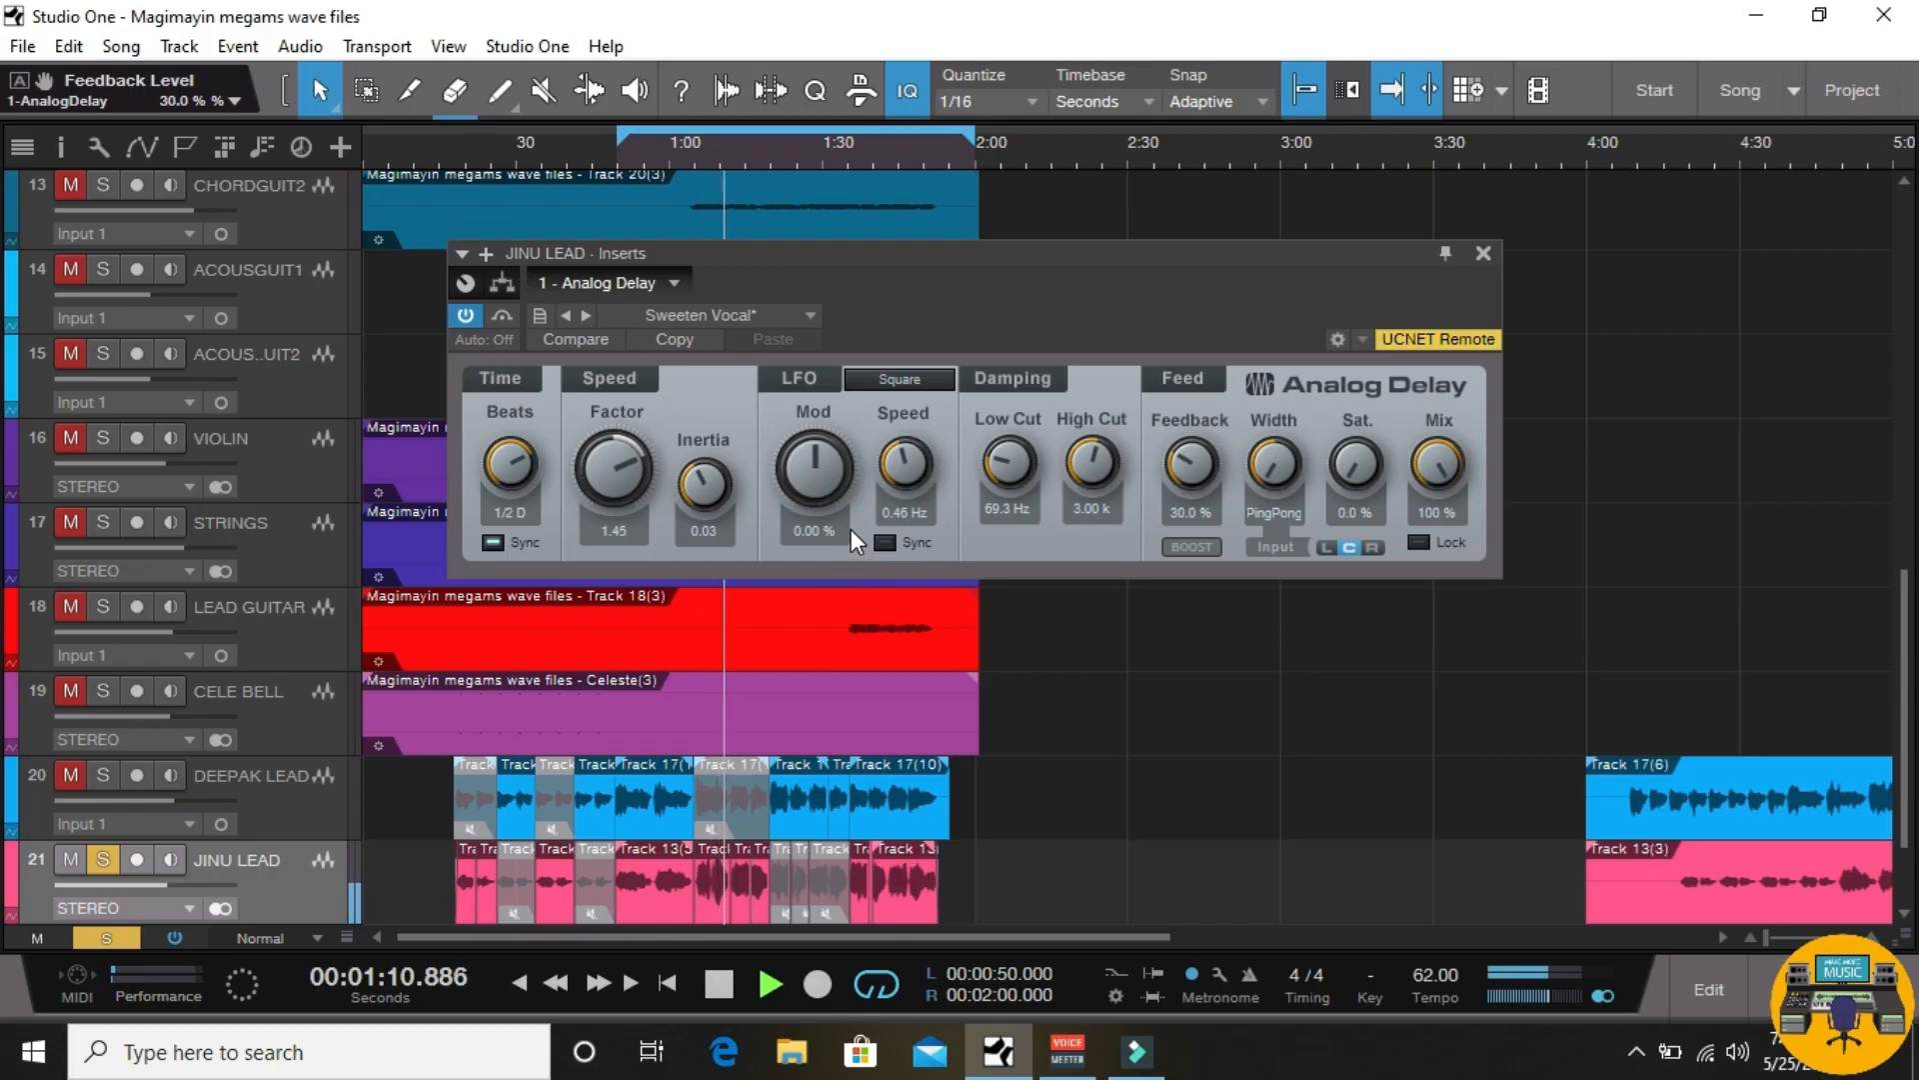
# Step: Solo both acoustic guitar tracks alongside the lead vocal and reduce the Analog Delay's mix to 25 %
pyautogui.moveTo(800, 261); pyautogui.dragTo(1193, 266)
pyautogui.click(112, 280)
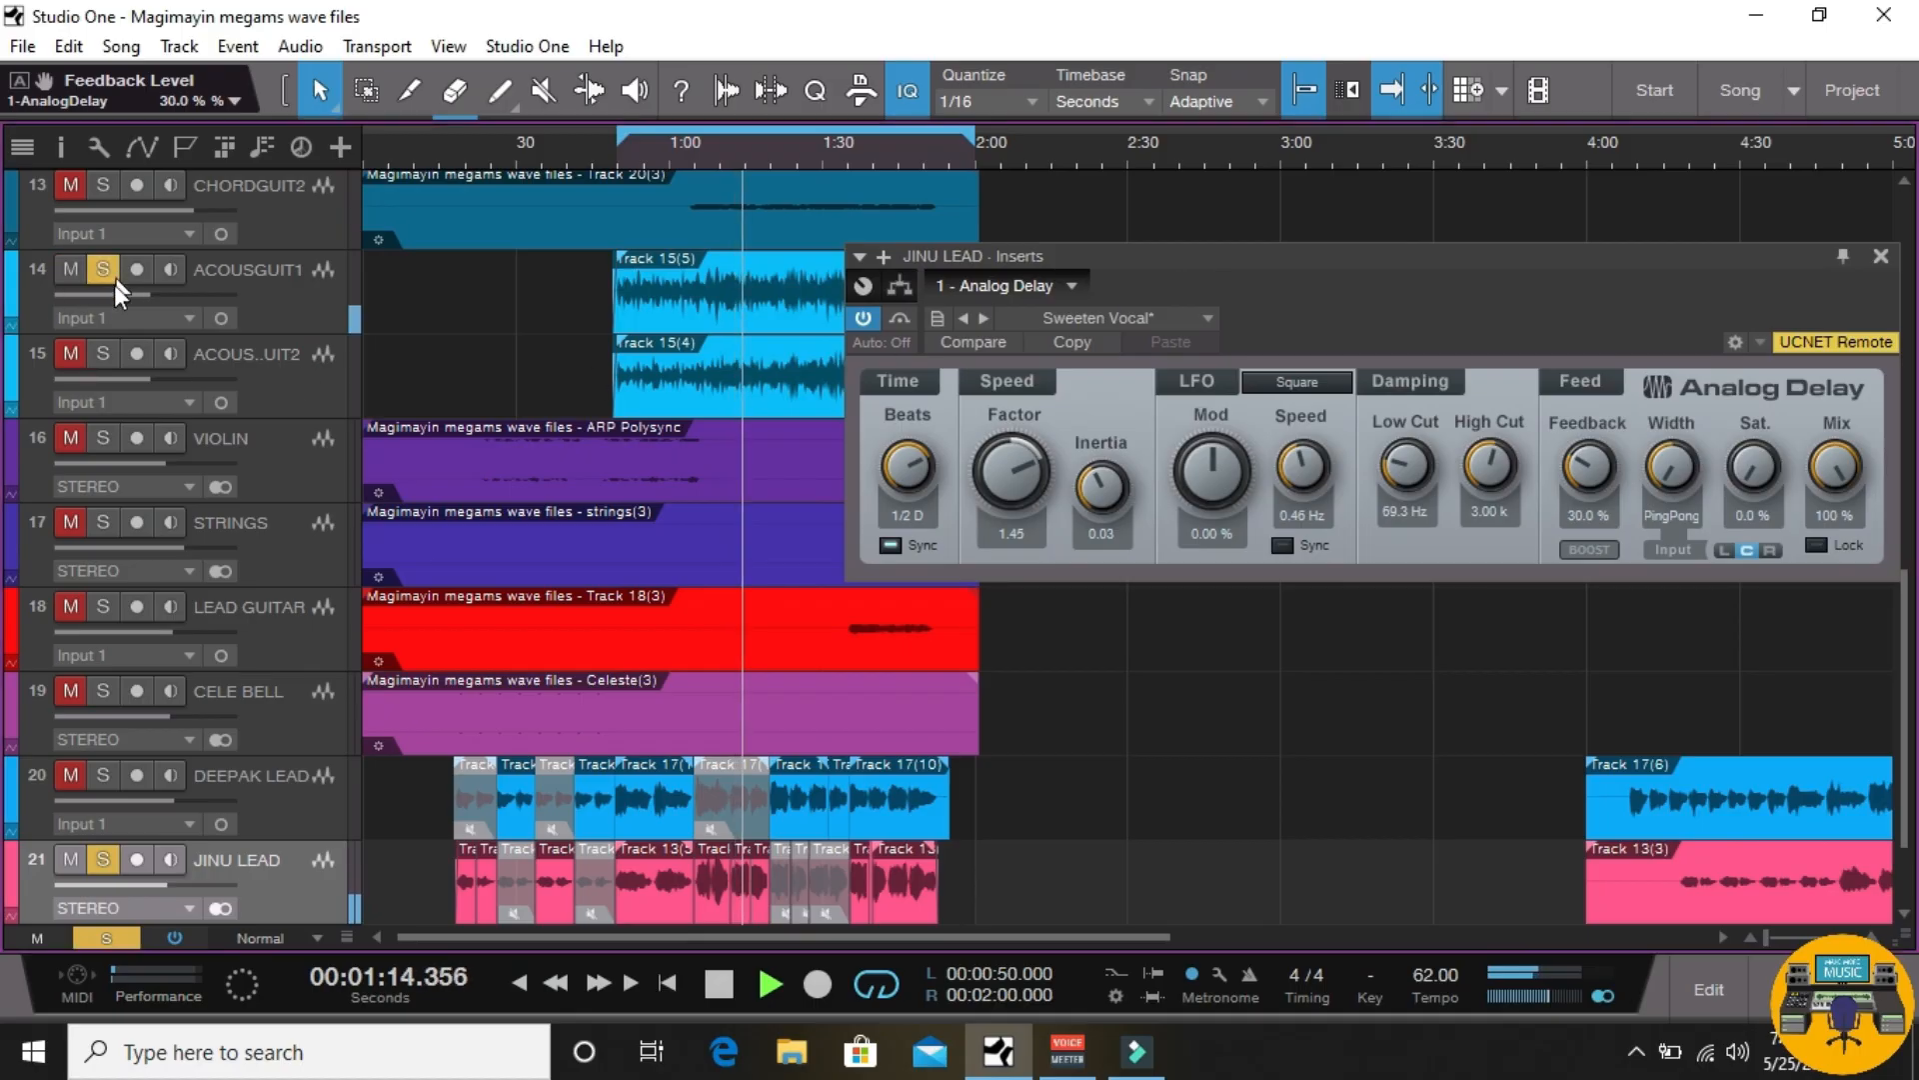
pyautogui.click(110, 356)
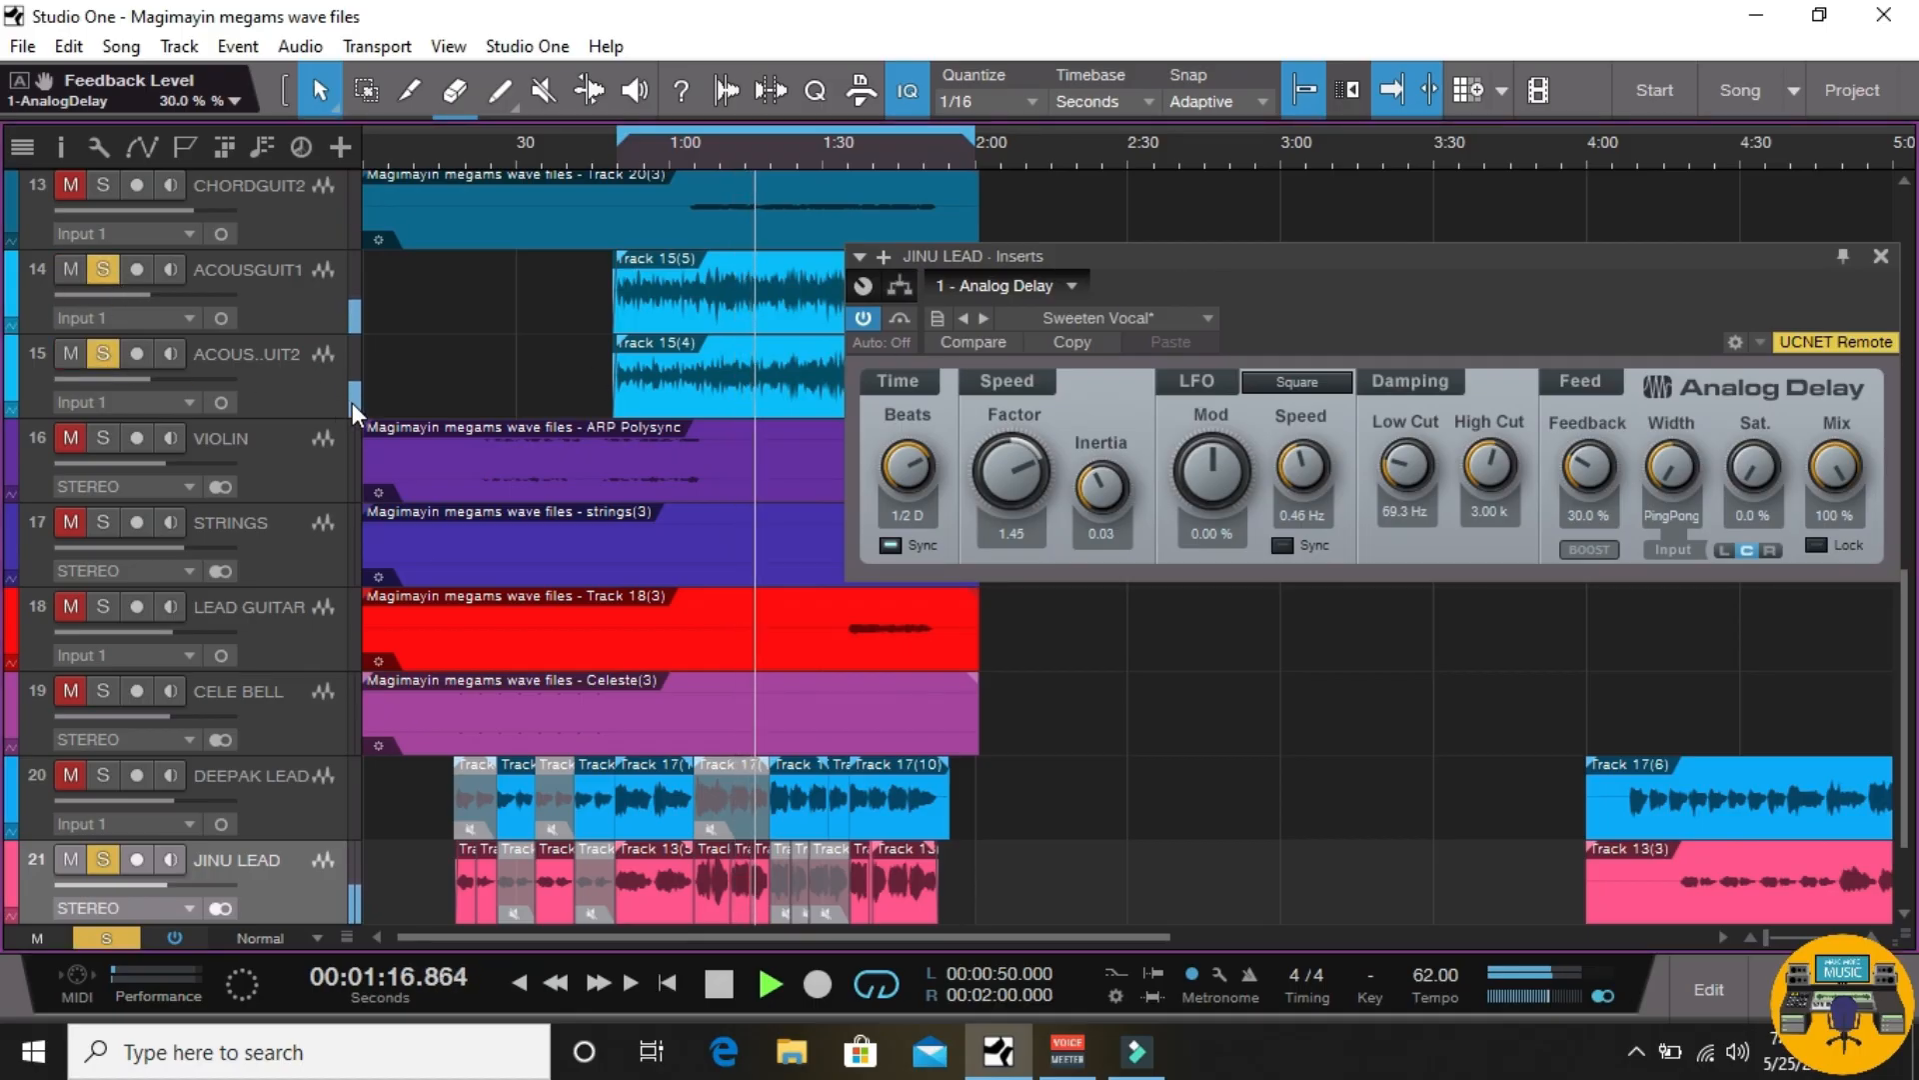
pyautogui.moveTo(1836, 467); pyautogui.dragTo(1848, 688)
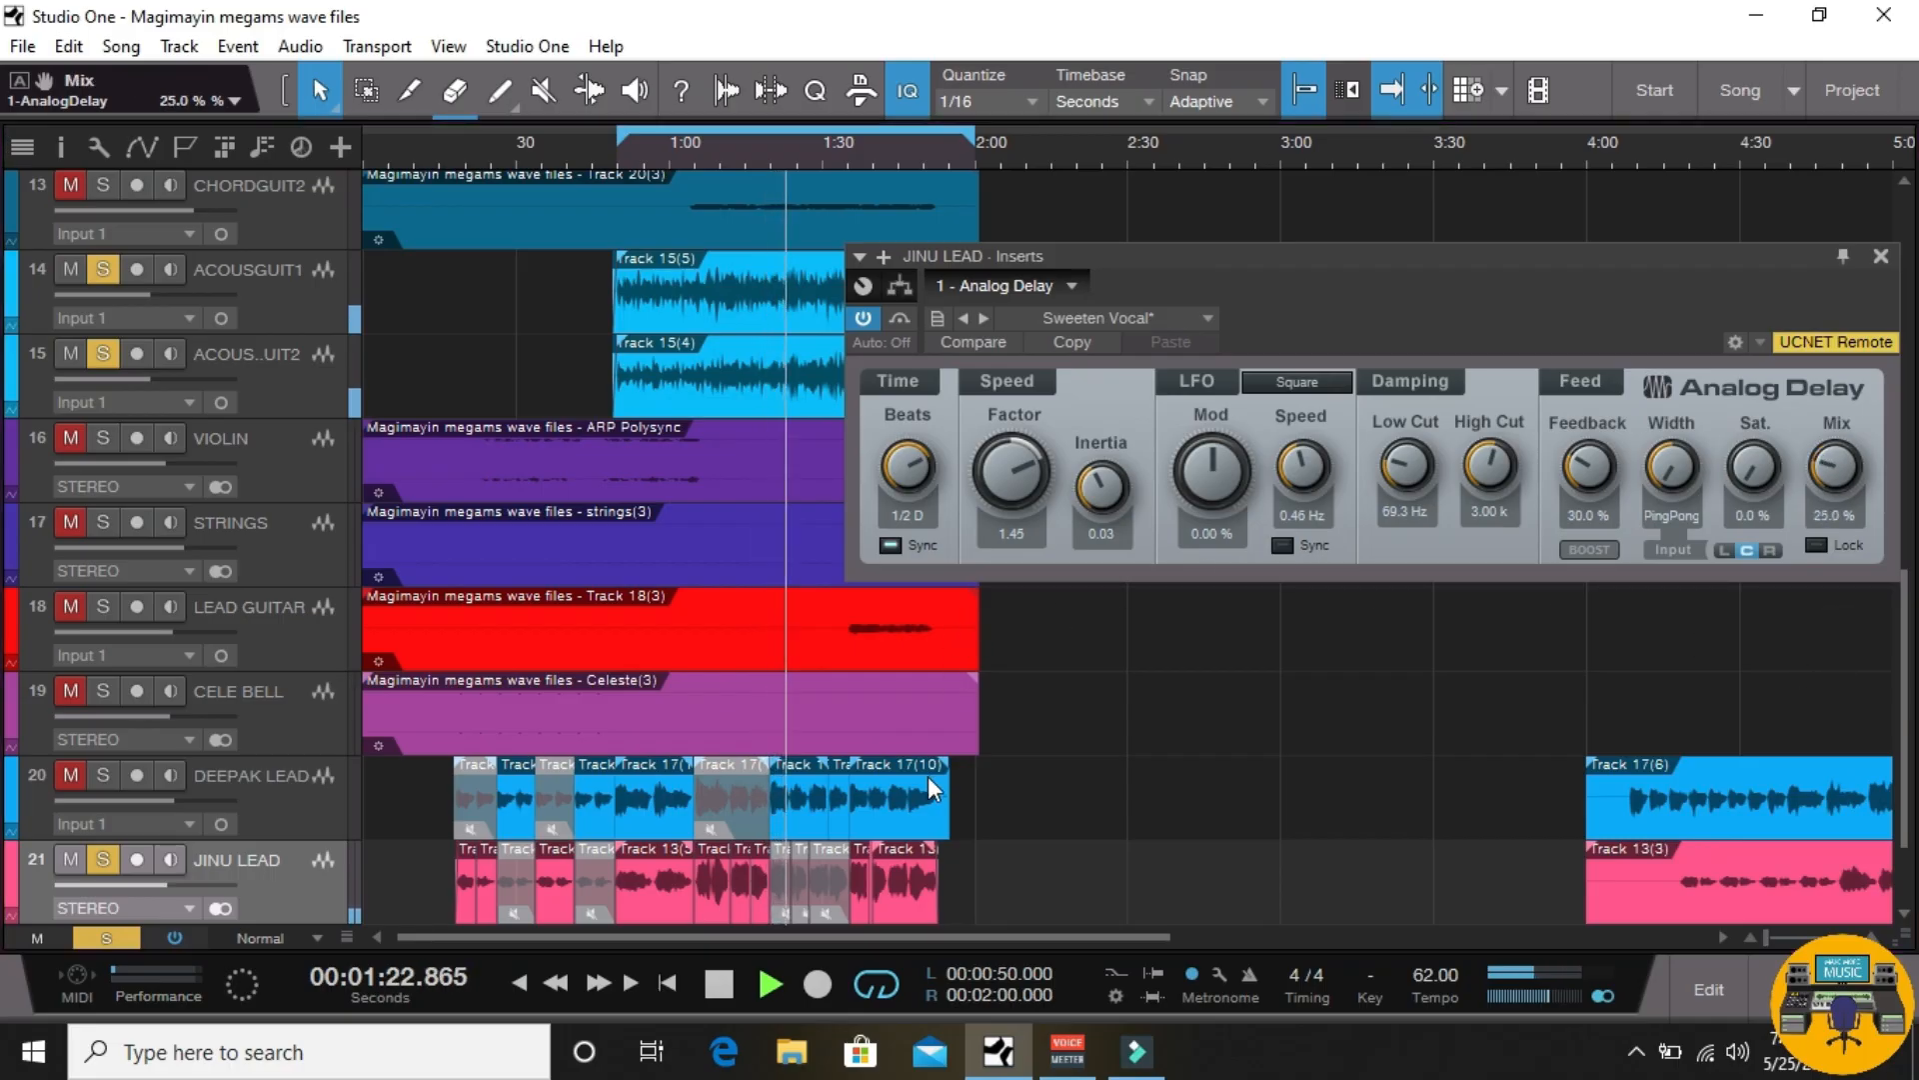
# Step: Unmute the four muted clips on the lead vocal track 21 with the Mute tool and return to the Arrow tool
pyautogui.click(548, 92)
pyautogui.click(518, 885)
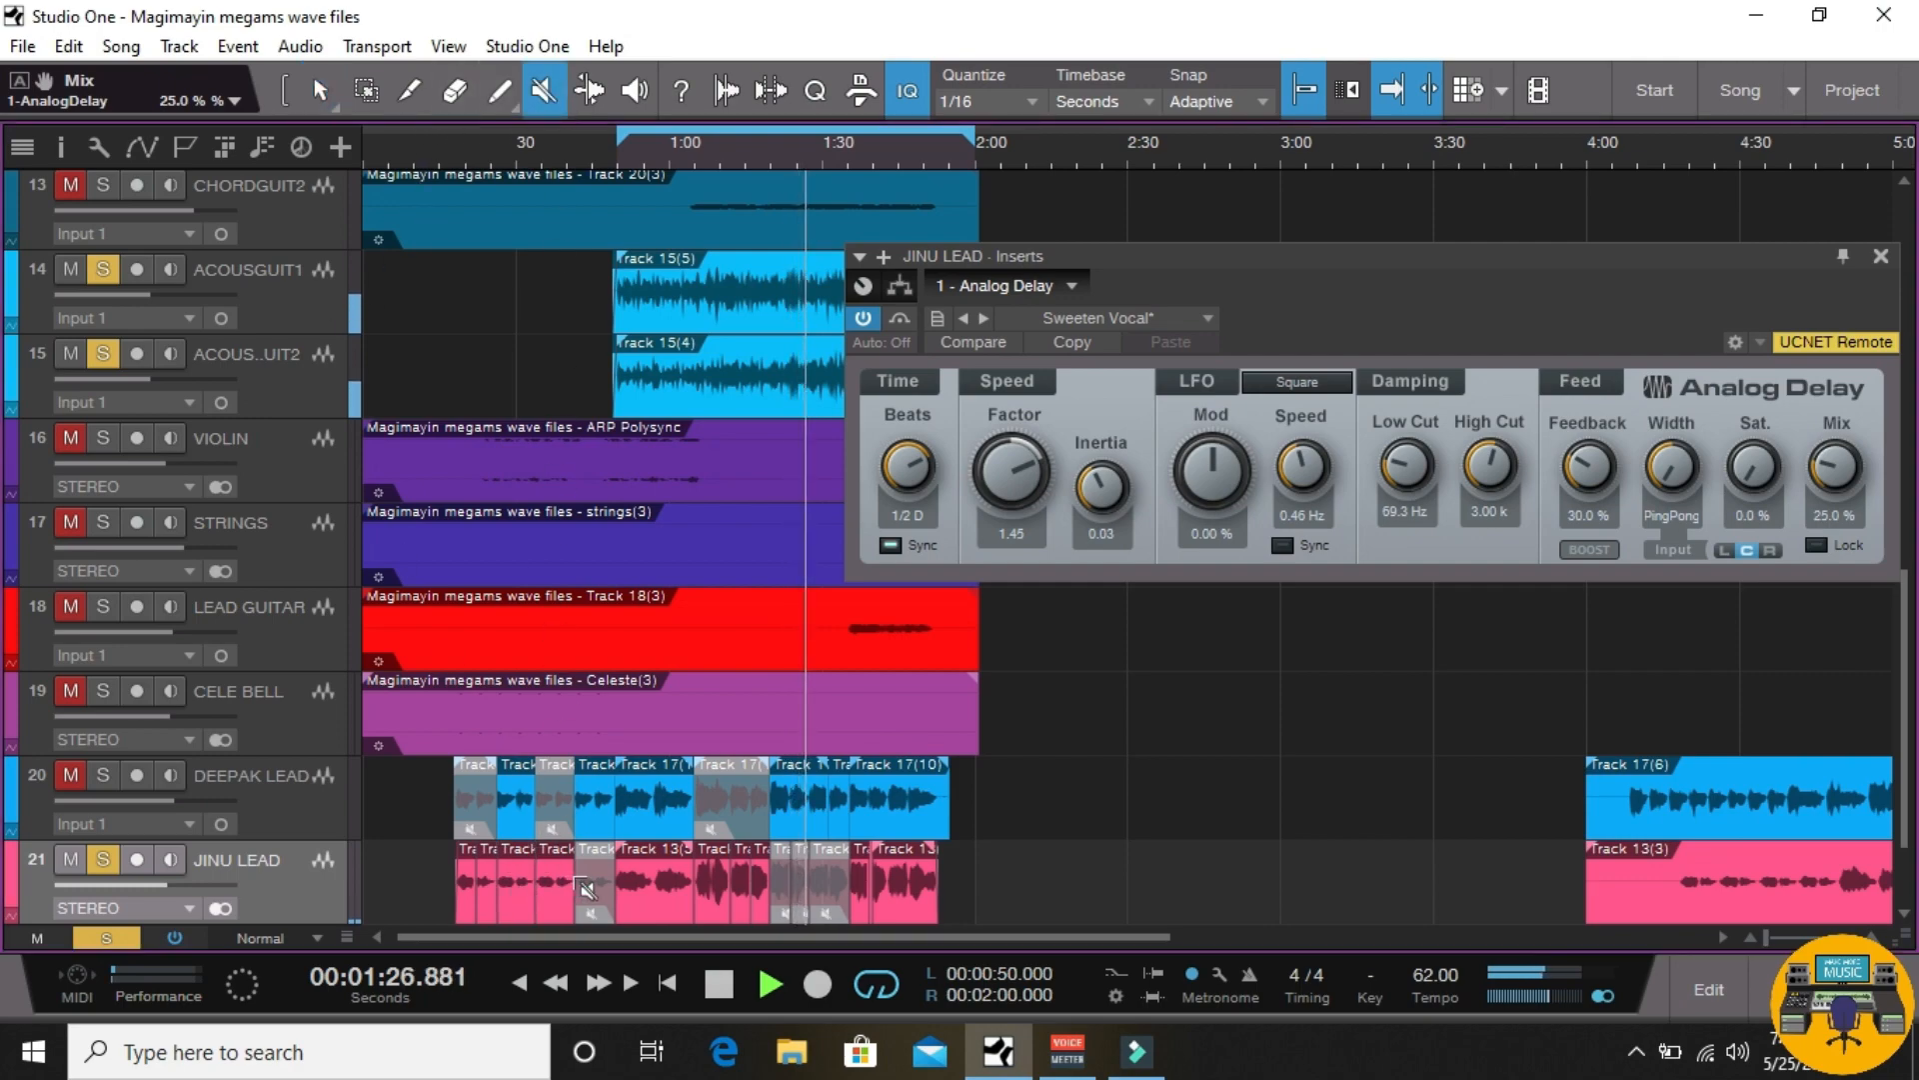
pyautogui.click(594, 885)
pyautogui.click(789, 884)
pyautogui.click(828, 885)
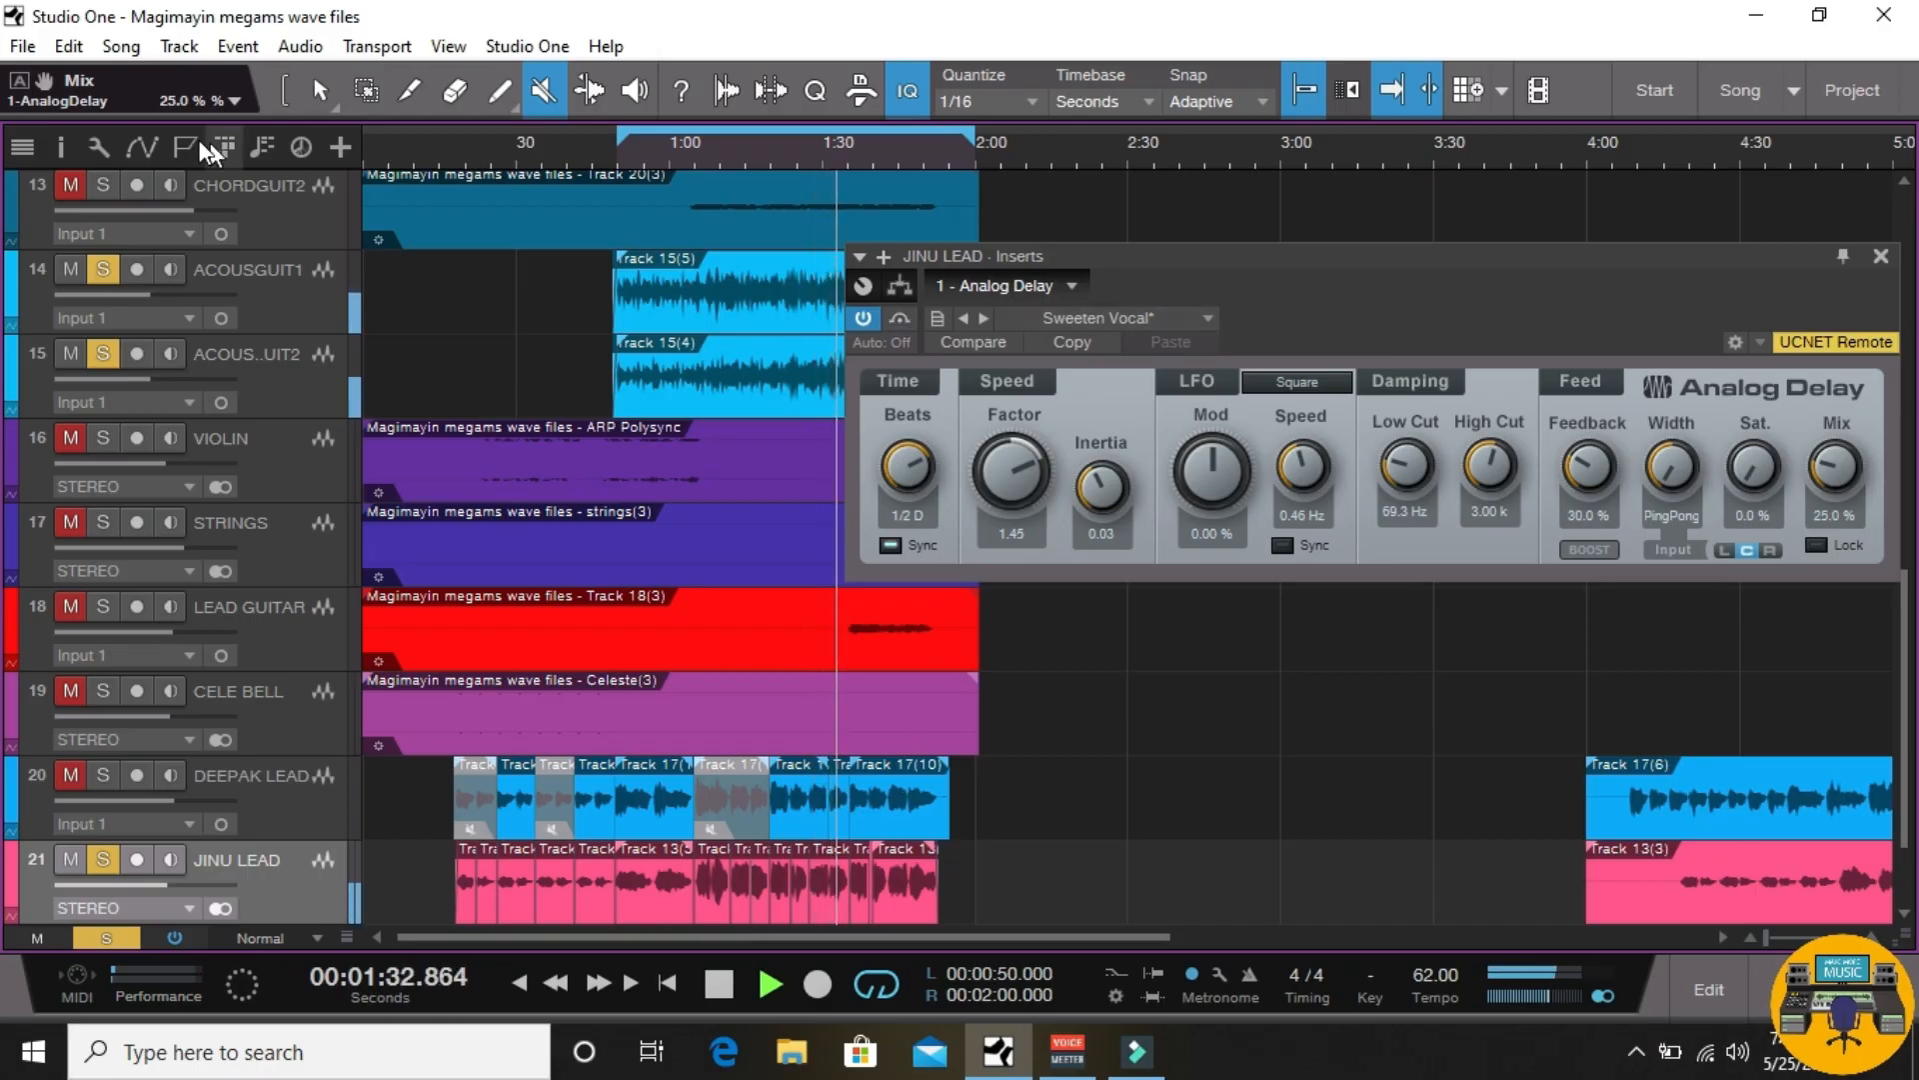
pyautogui.click(310, 84)
# Step: Set the Analog Delay's feedback to 23 %, its width to Stereo and its mix to 15.5 %
pyautogui.moveTo(1161, 258); pyautogui.dragTo(845, 224)
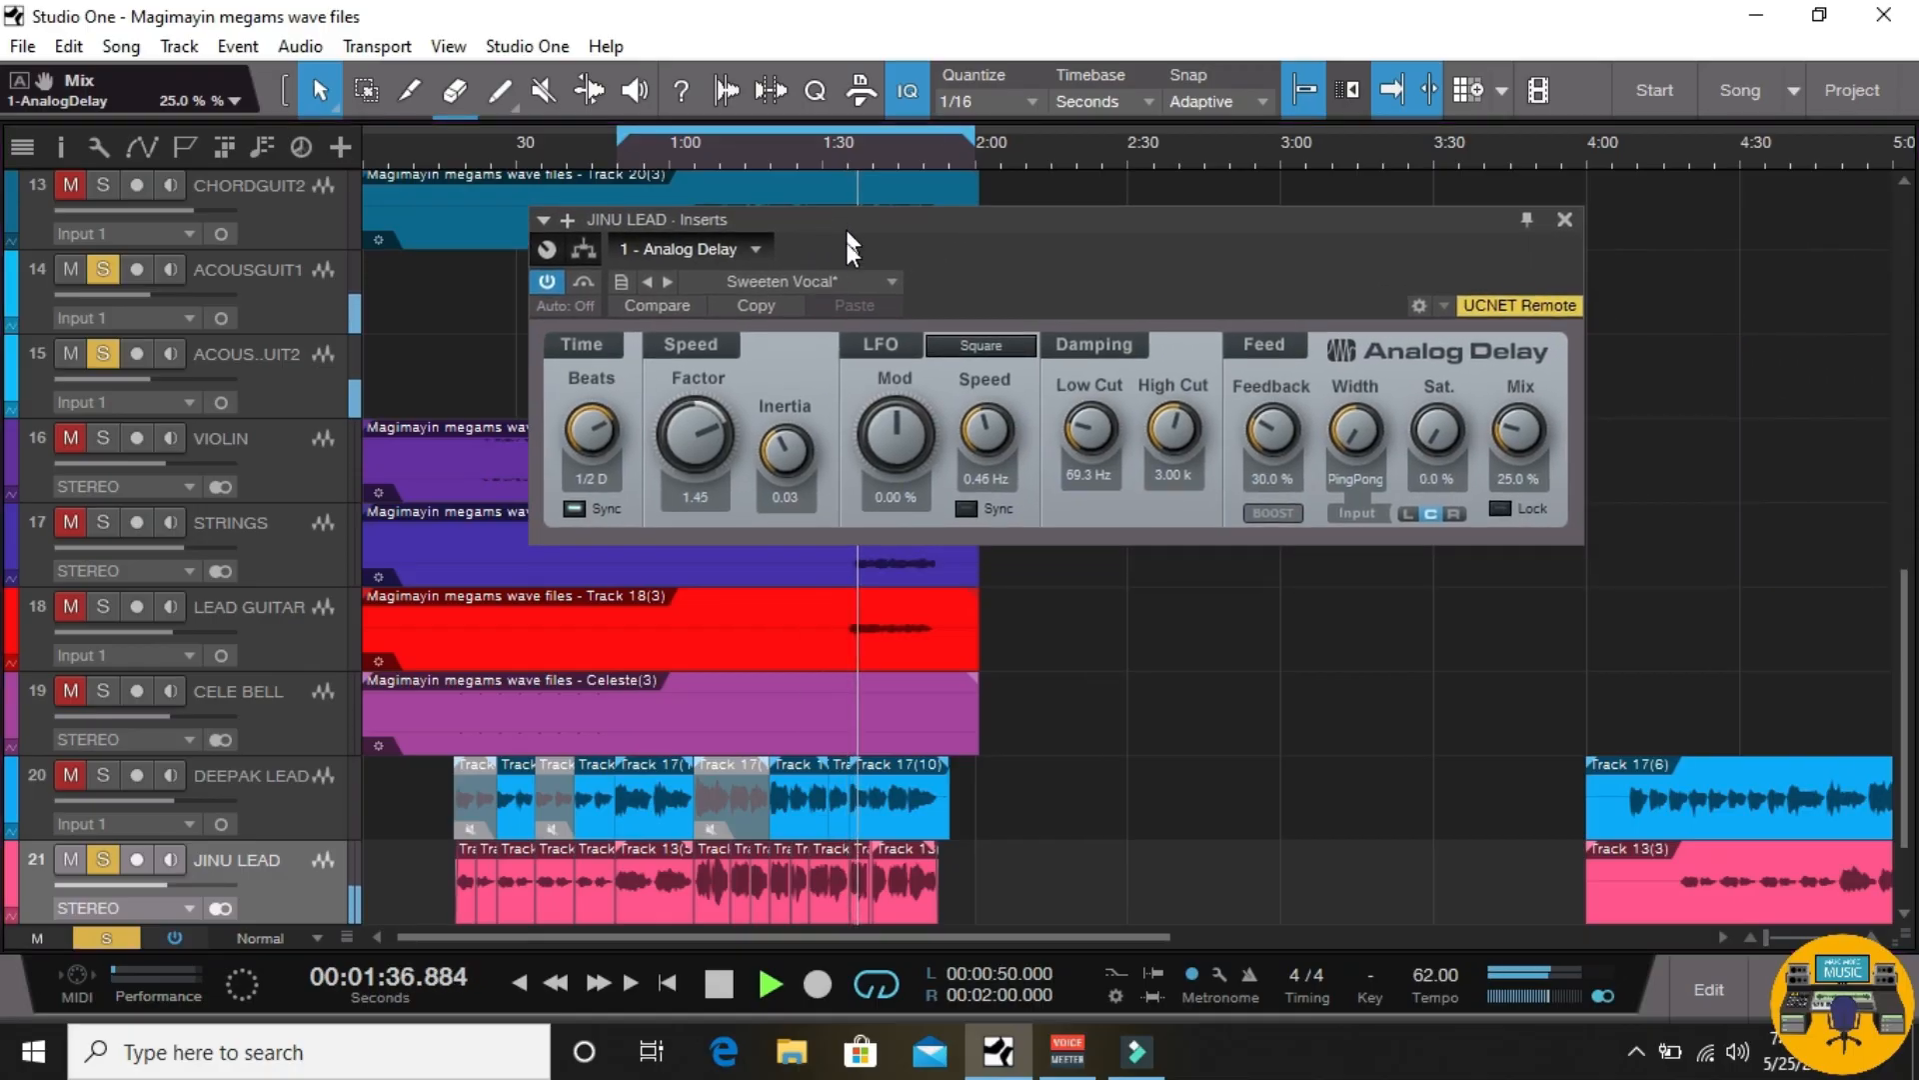
pyautogui.moveTo(1275, 438); pyautogui.dragTo(1367, 265)
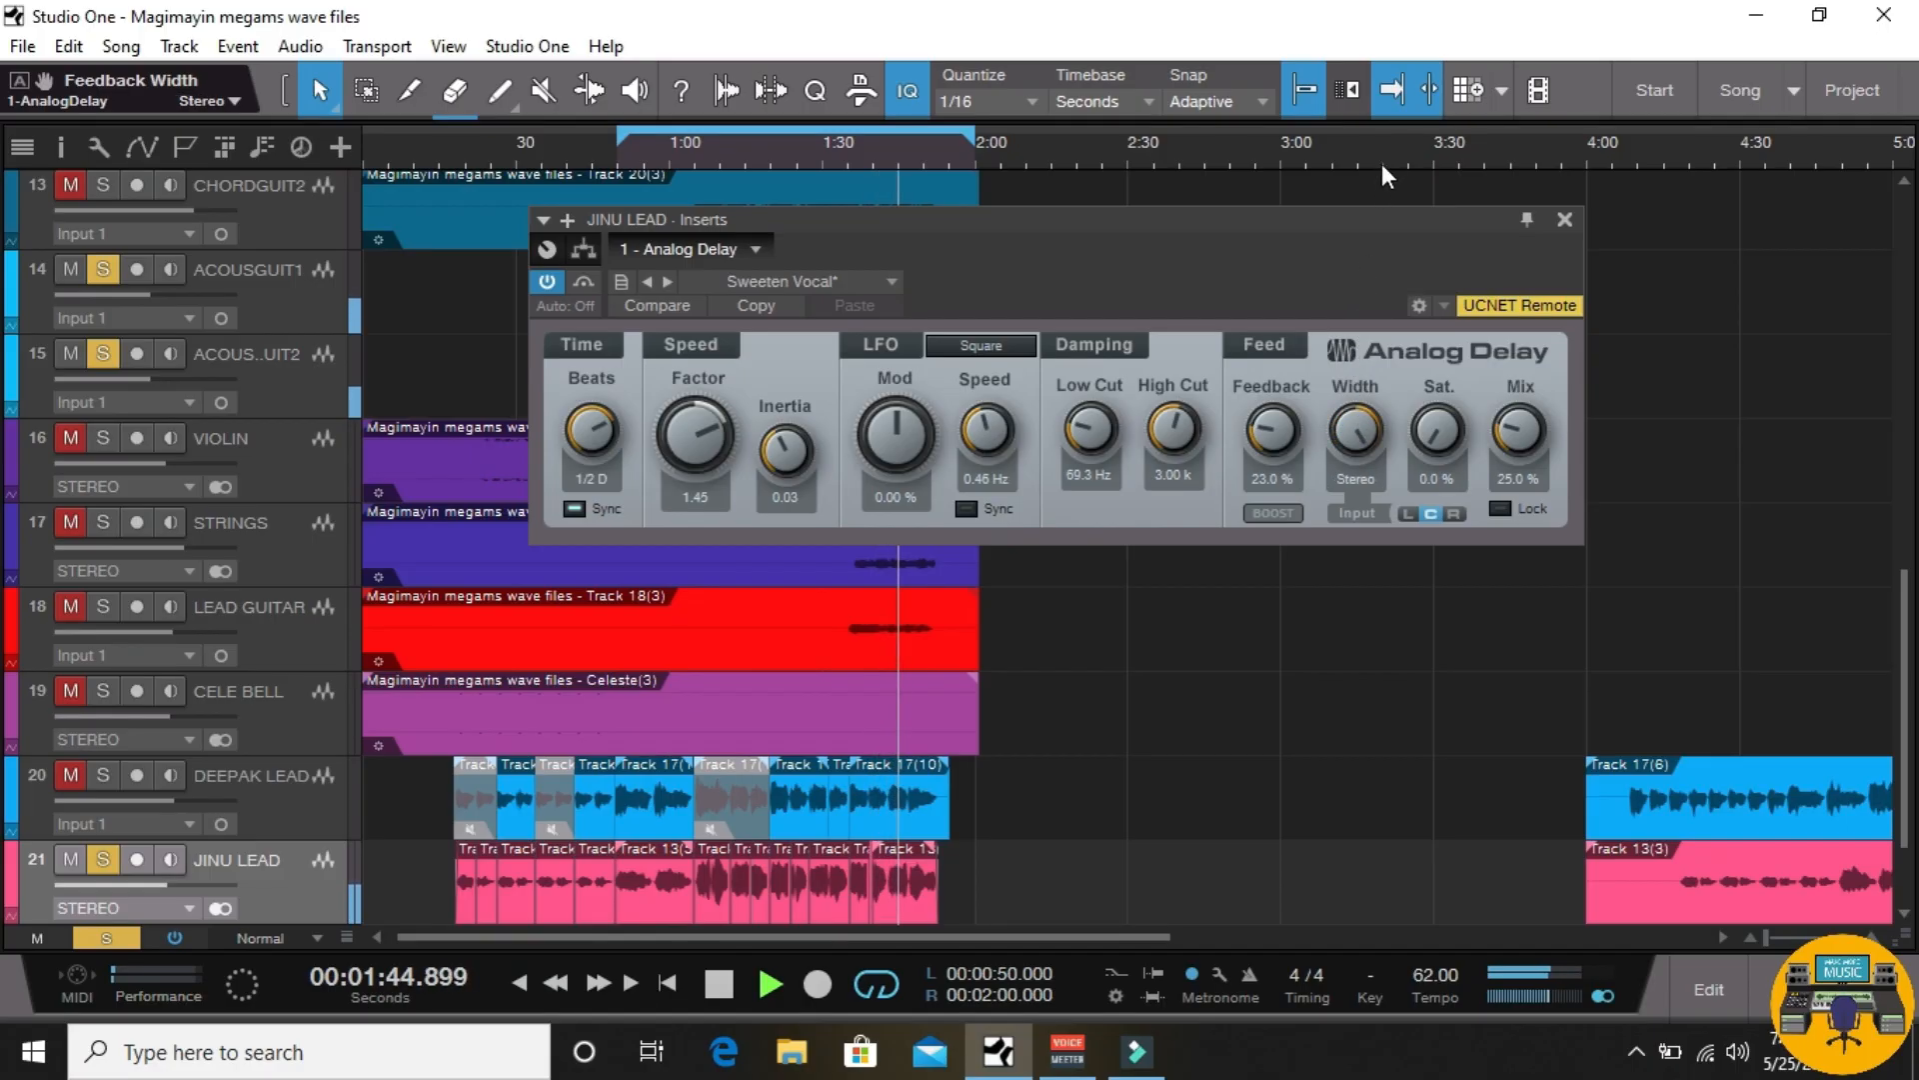
pyautogui.moveTo(1524, 436); pyautogui.dragTo(1529, 470)
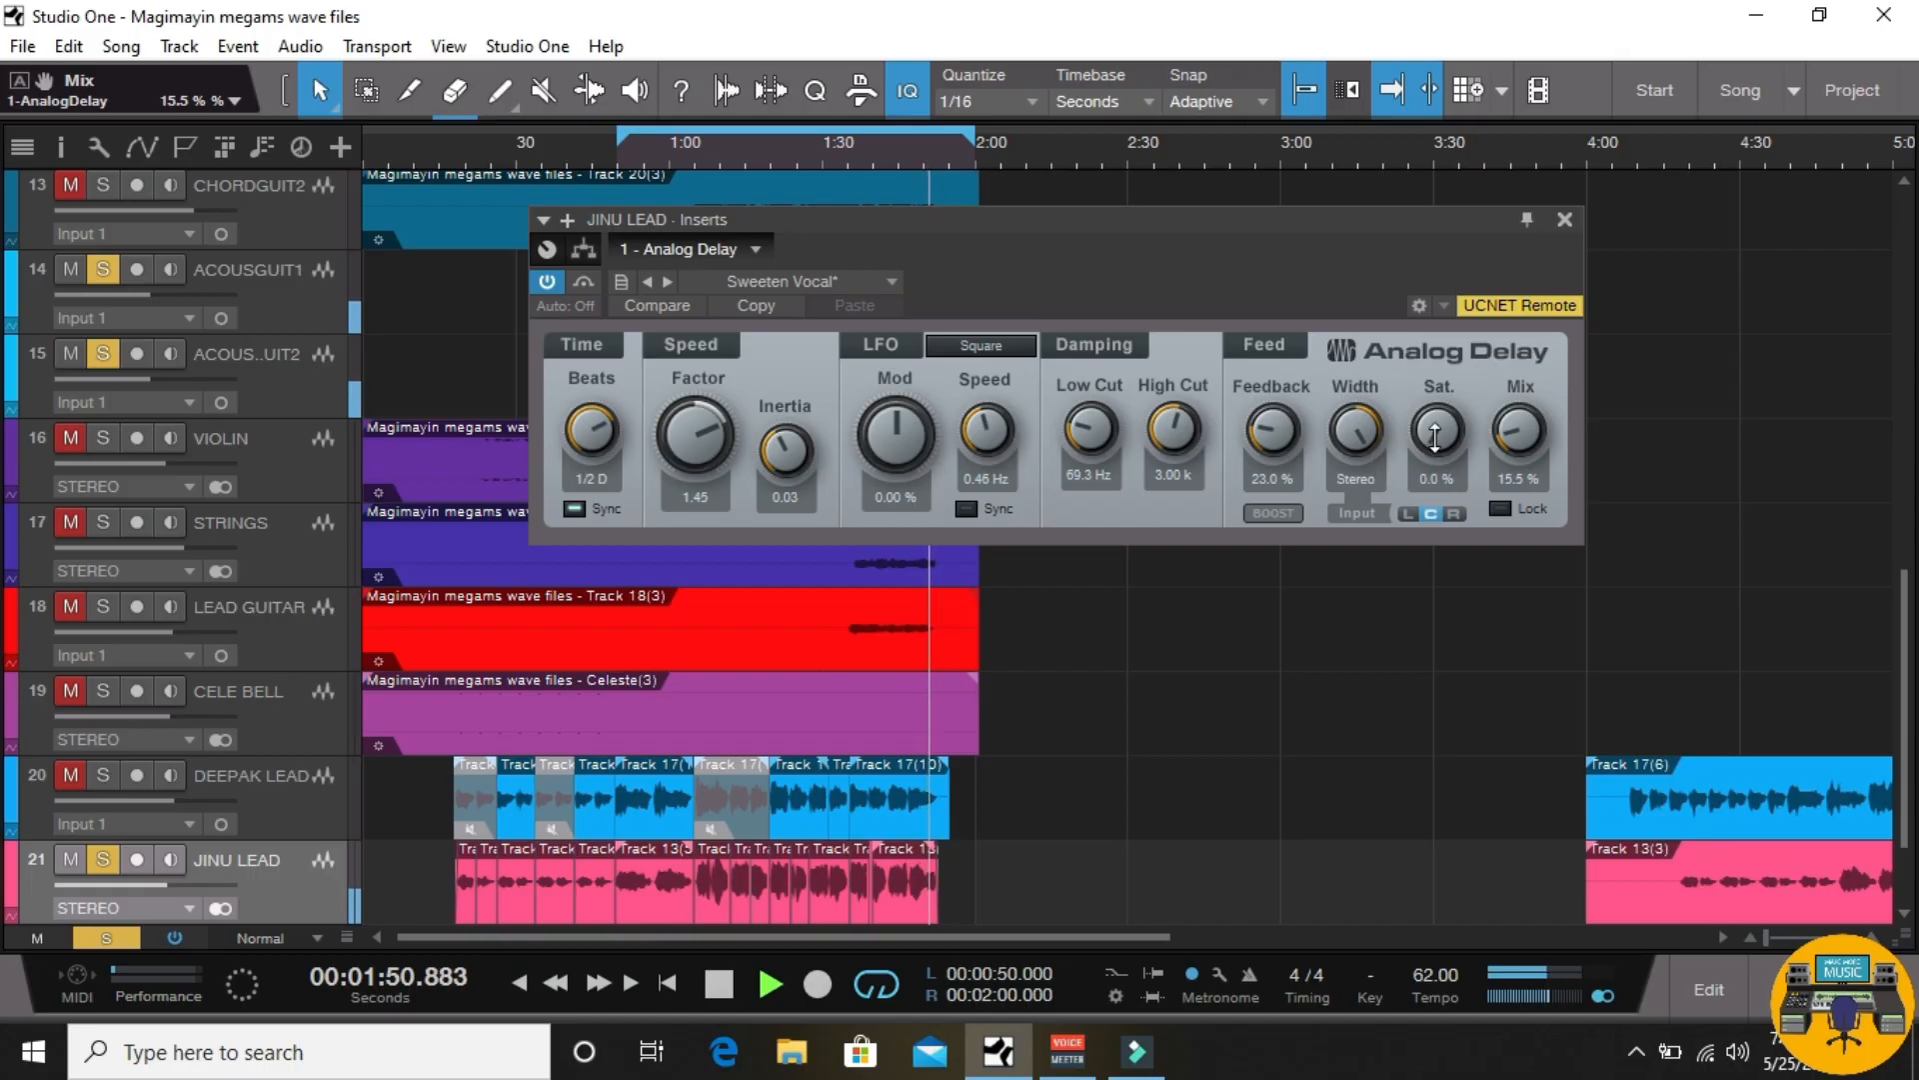
# Step: Set the Analog Delay's saturation to 27 %, feedback to 17 % and mix to 12 % while replaying the vocal
pyautogui.moveTo(1436, 430); pyautogui.dragTo(1431, 358)
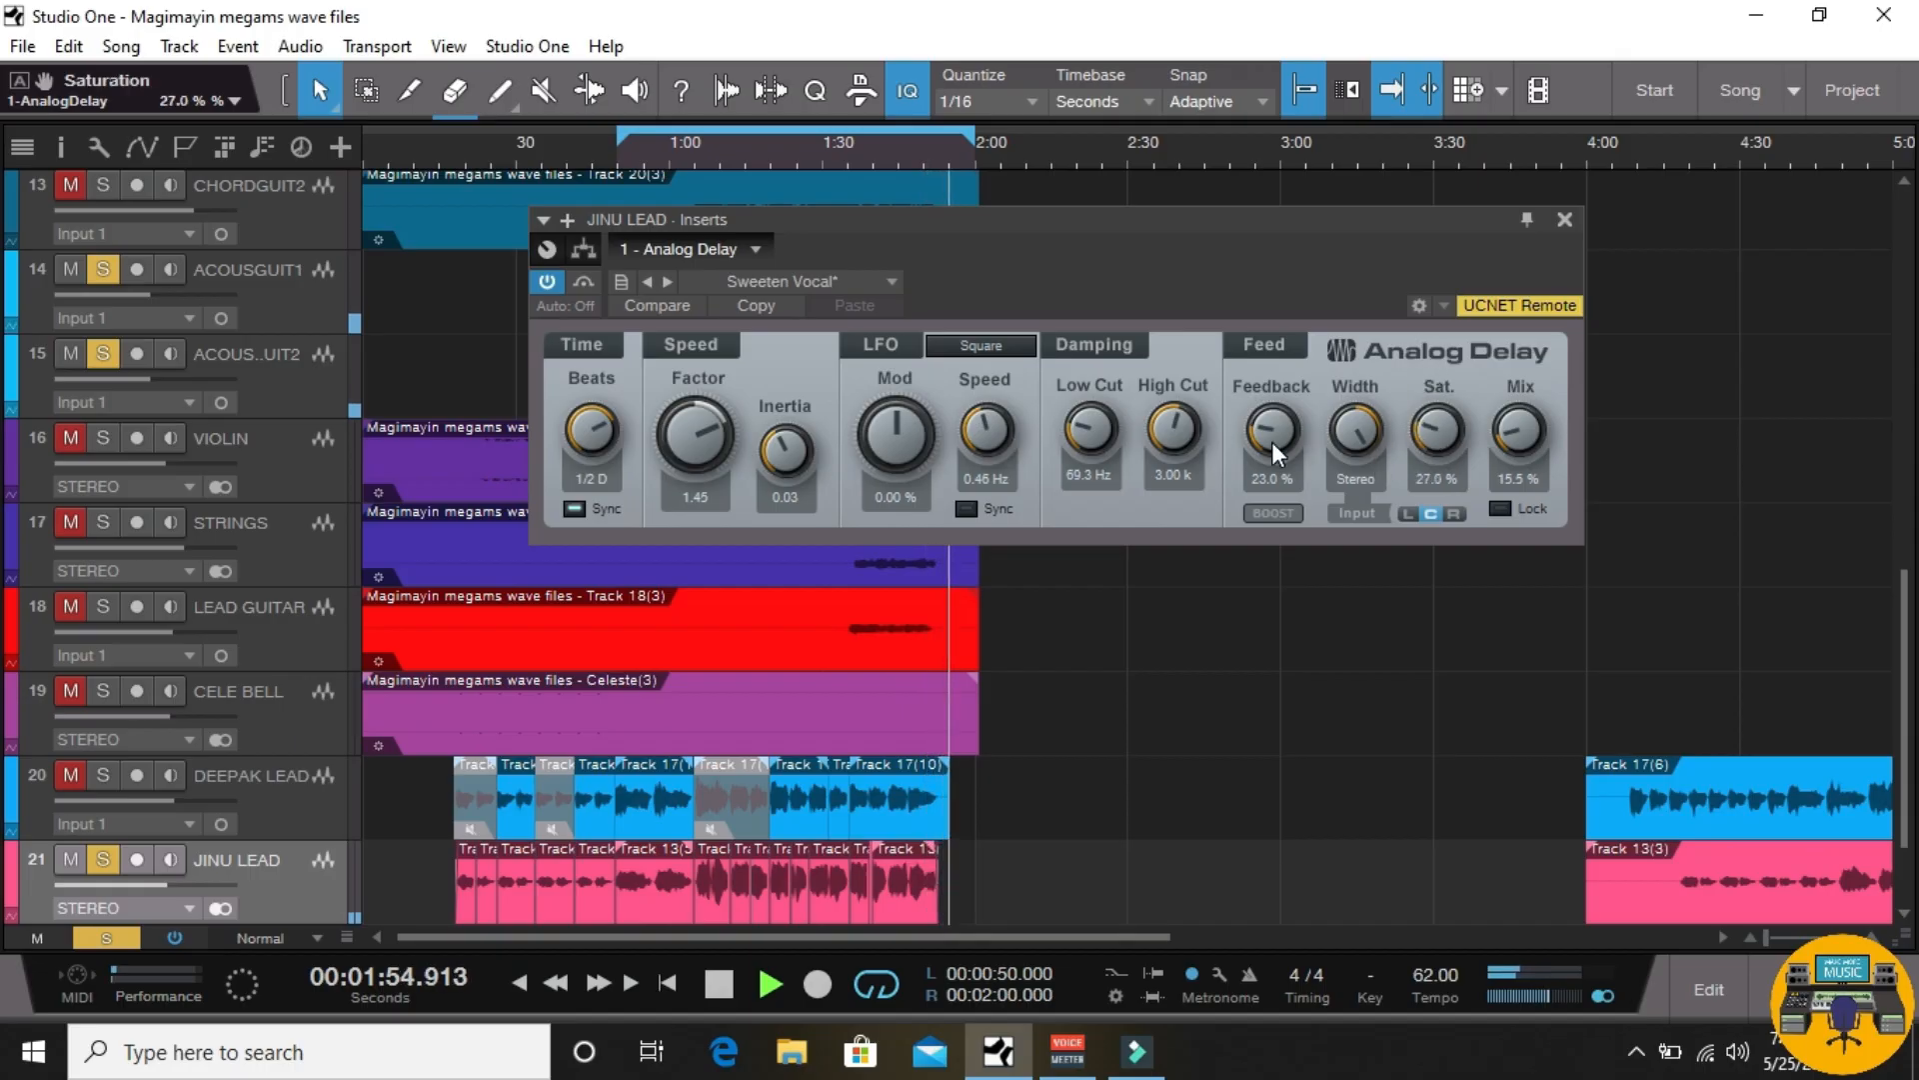
pyautogui.moveTo(1272, 436); pyautogui.dragTo(1271, 460)
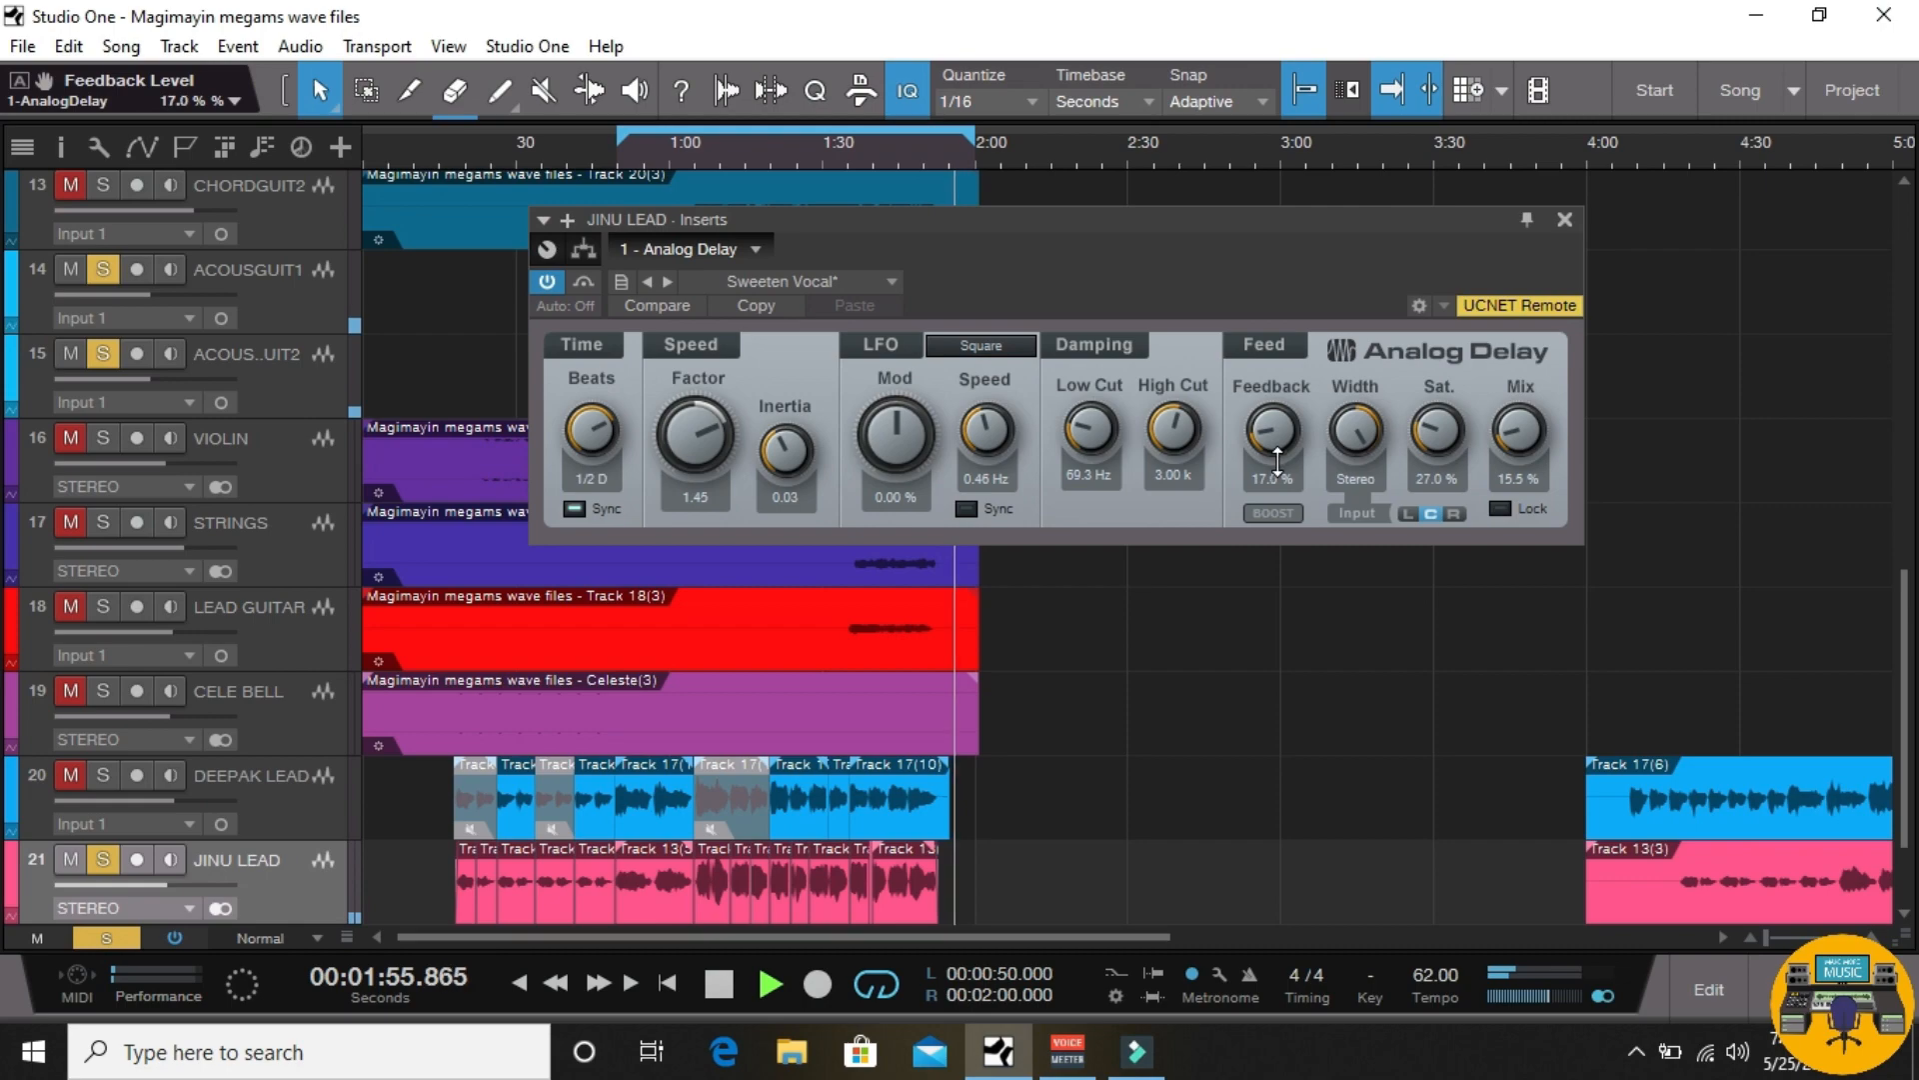
pyautogui.click(678, 152)
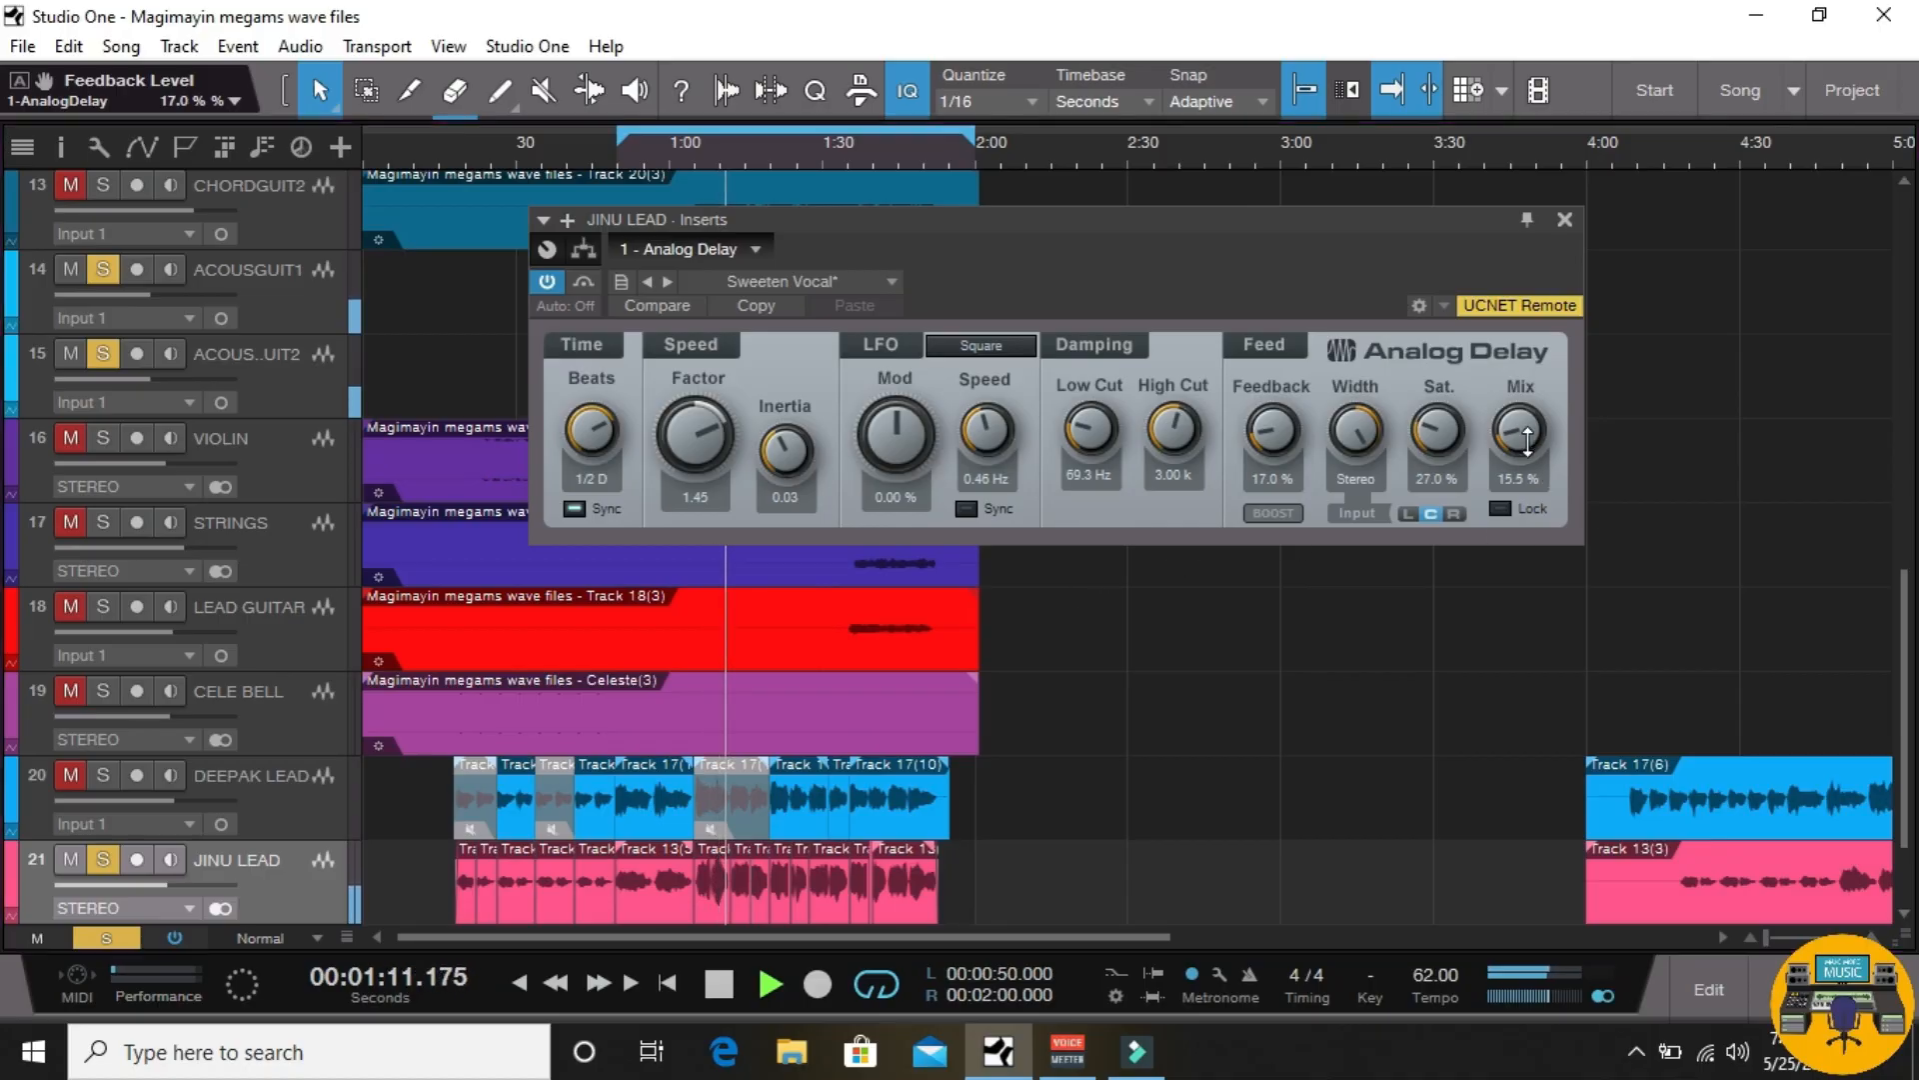
pyautogui.moveTo(1532, 458); pyautogui.dragTo(1532, 468)
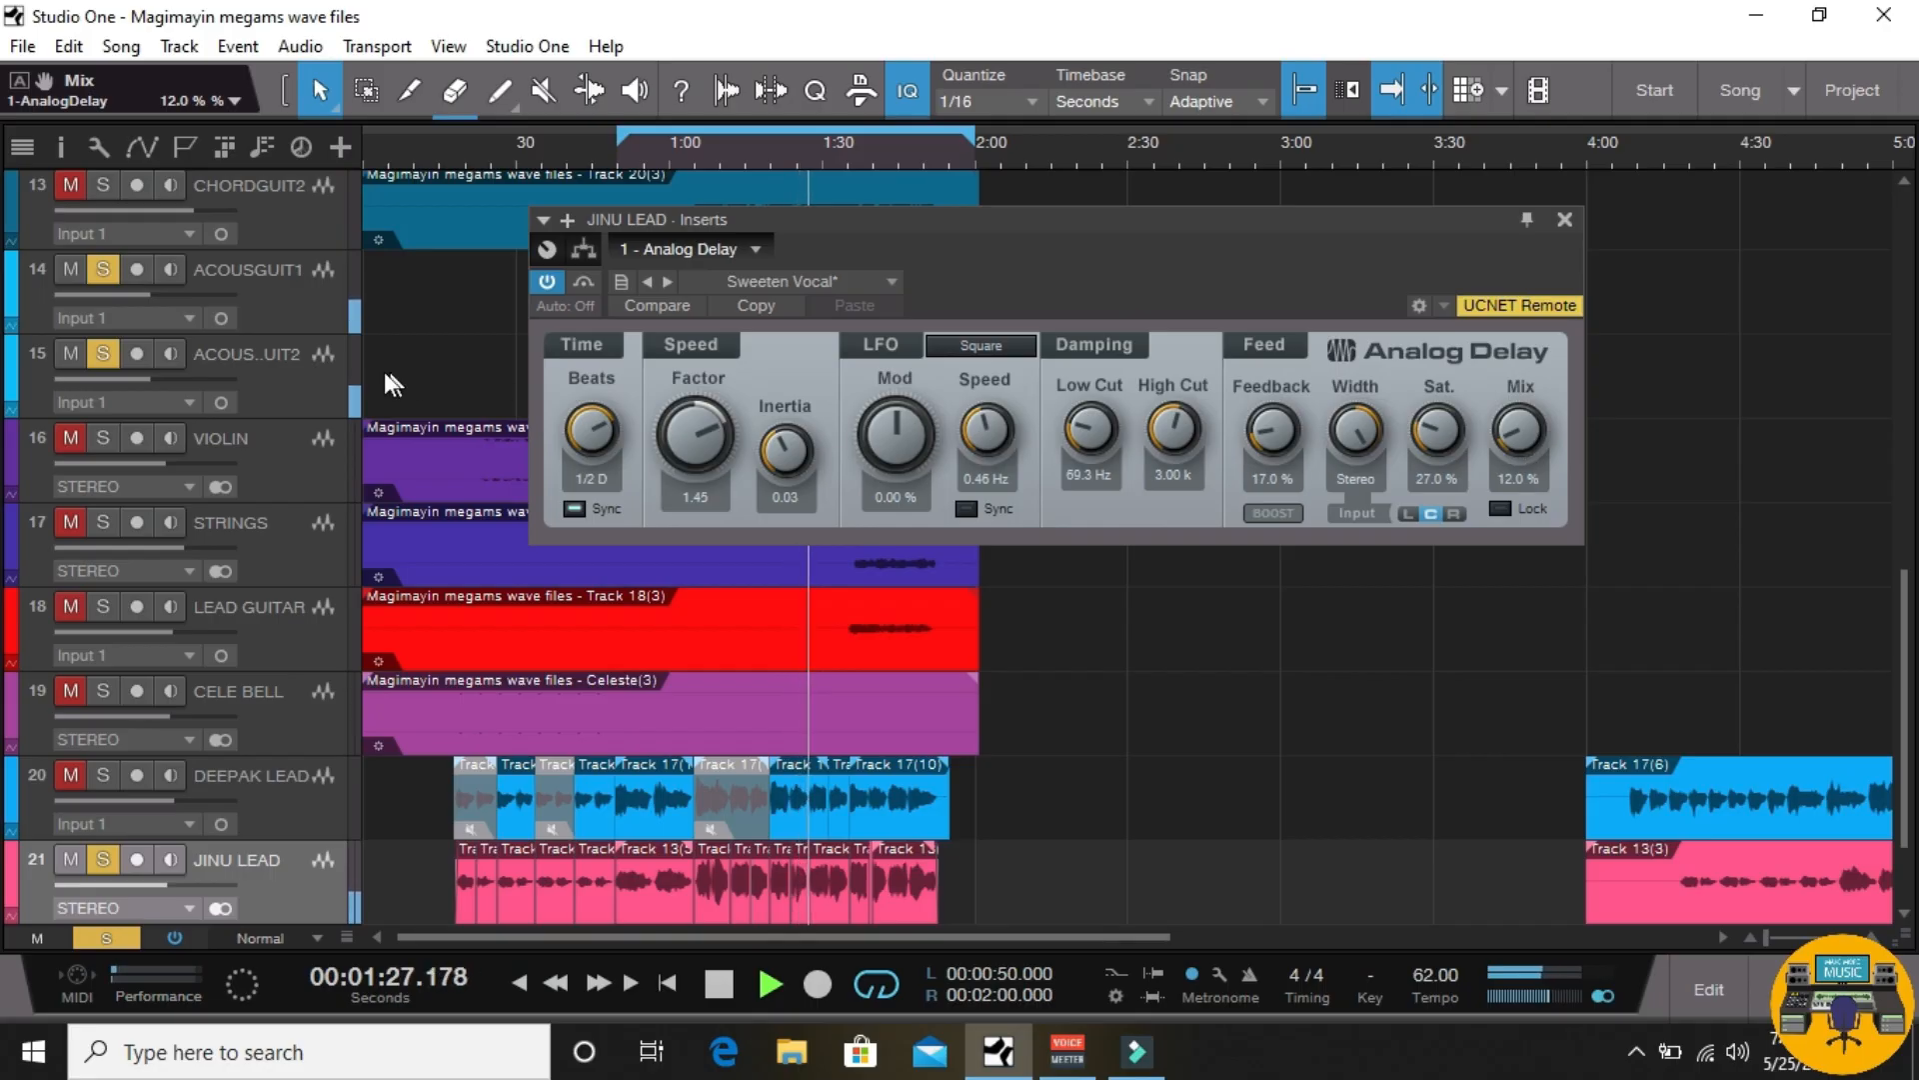
# Step: Unsolo both acoustic guitar tracks and set the Analog Delay's low cut to 115 Hz and high cut to 3.61 kHz
pyautogui.click(100, 279)
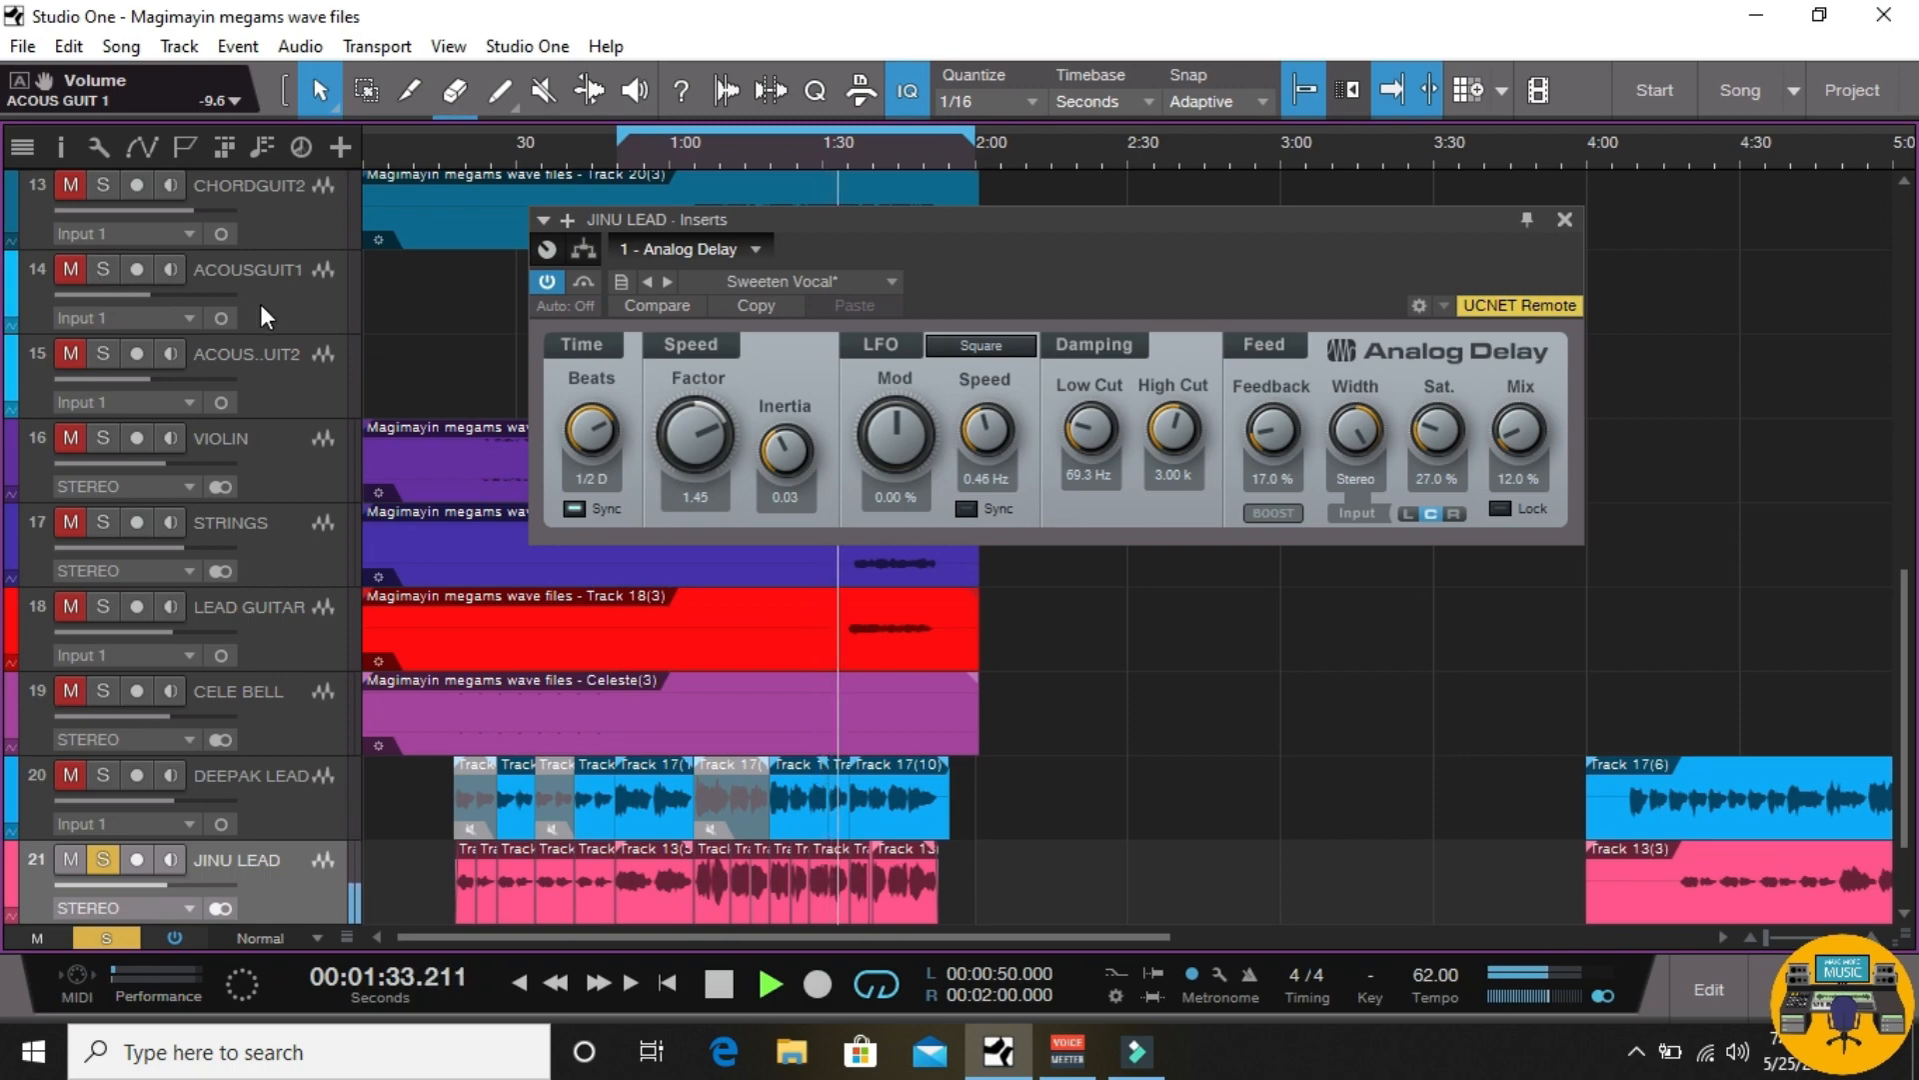
pyautogui.moveTo(1092, 440); pyautogui.dragTo(1177, 455)
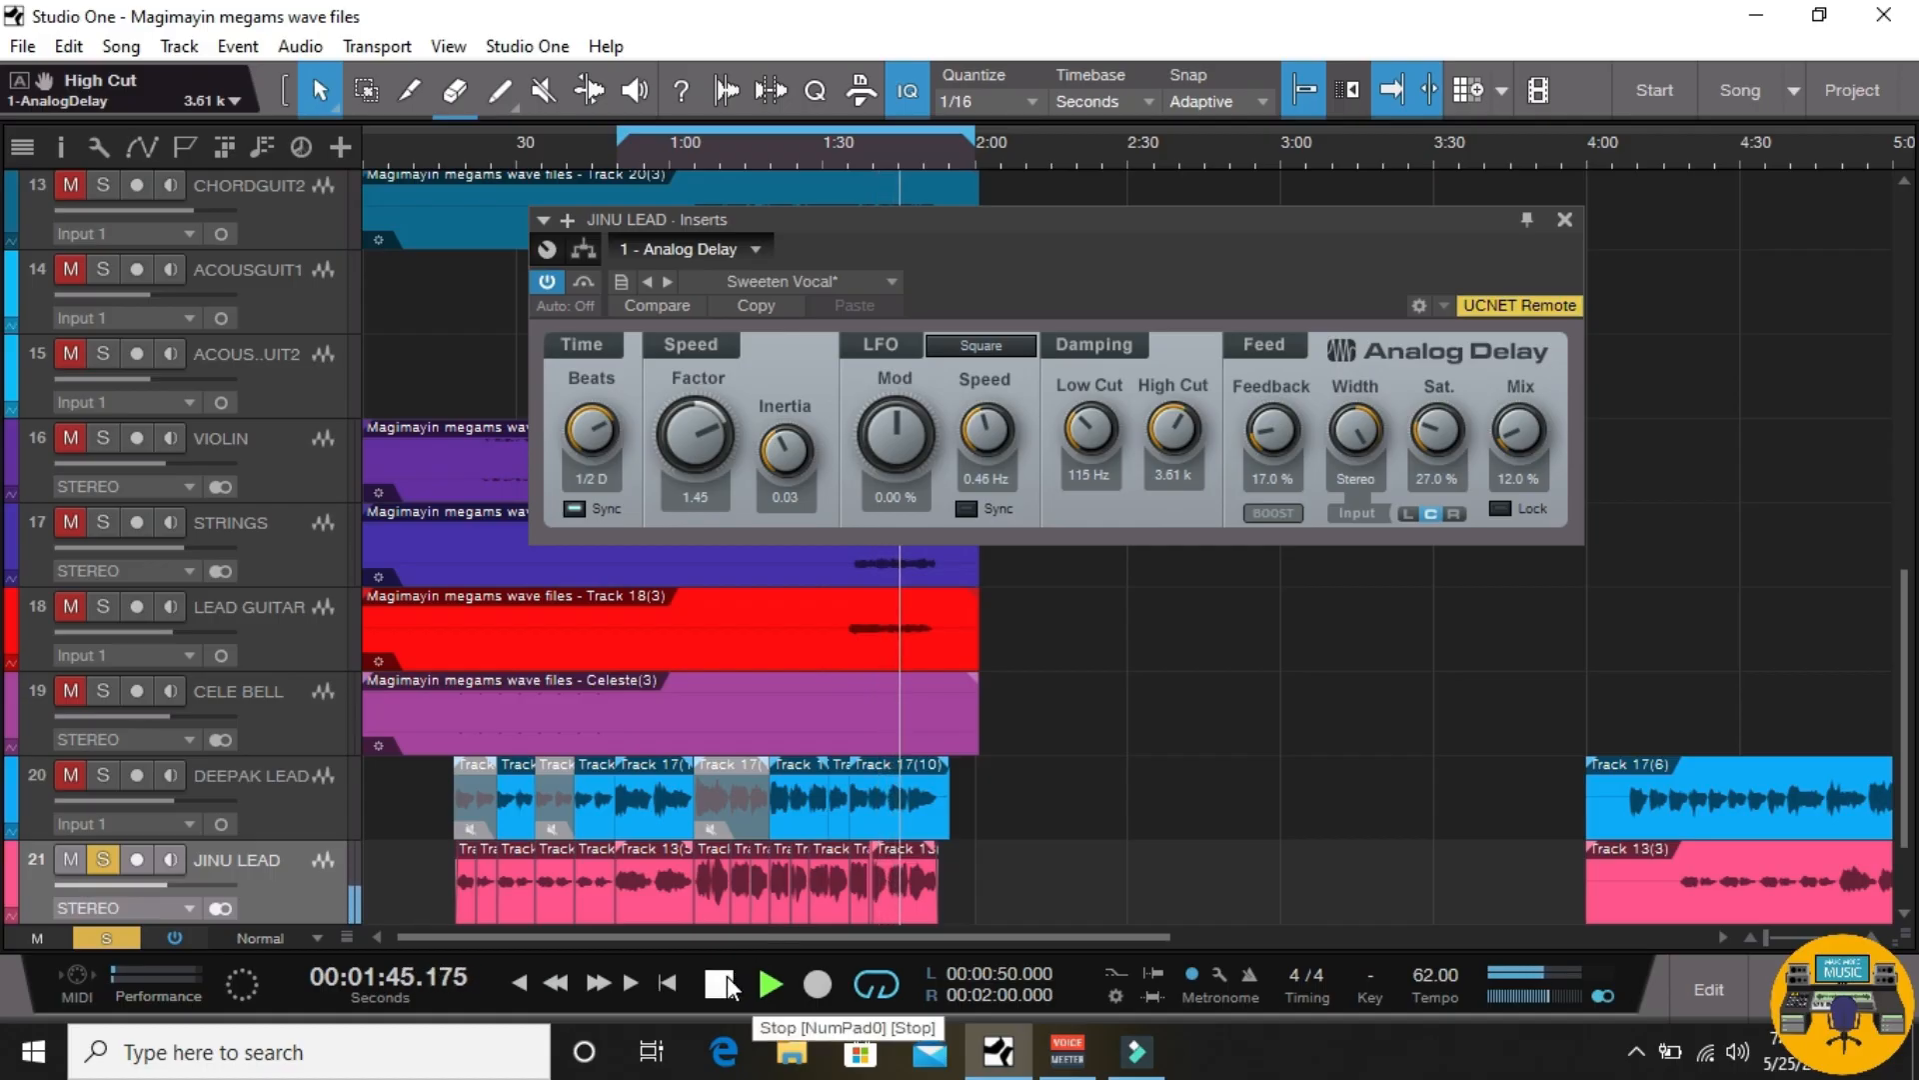
# Step: Unsolo the lead vocal on track 21, mute the lead vocal on track 20 and play the mix from near the start
pyautogui.click(105, 859)
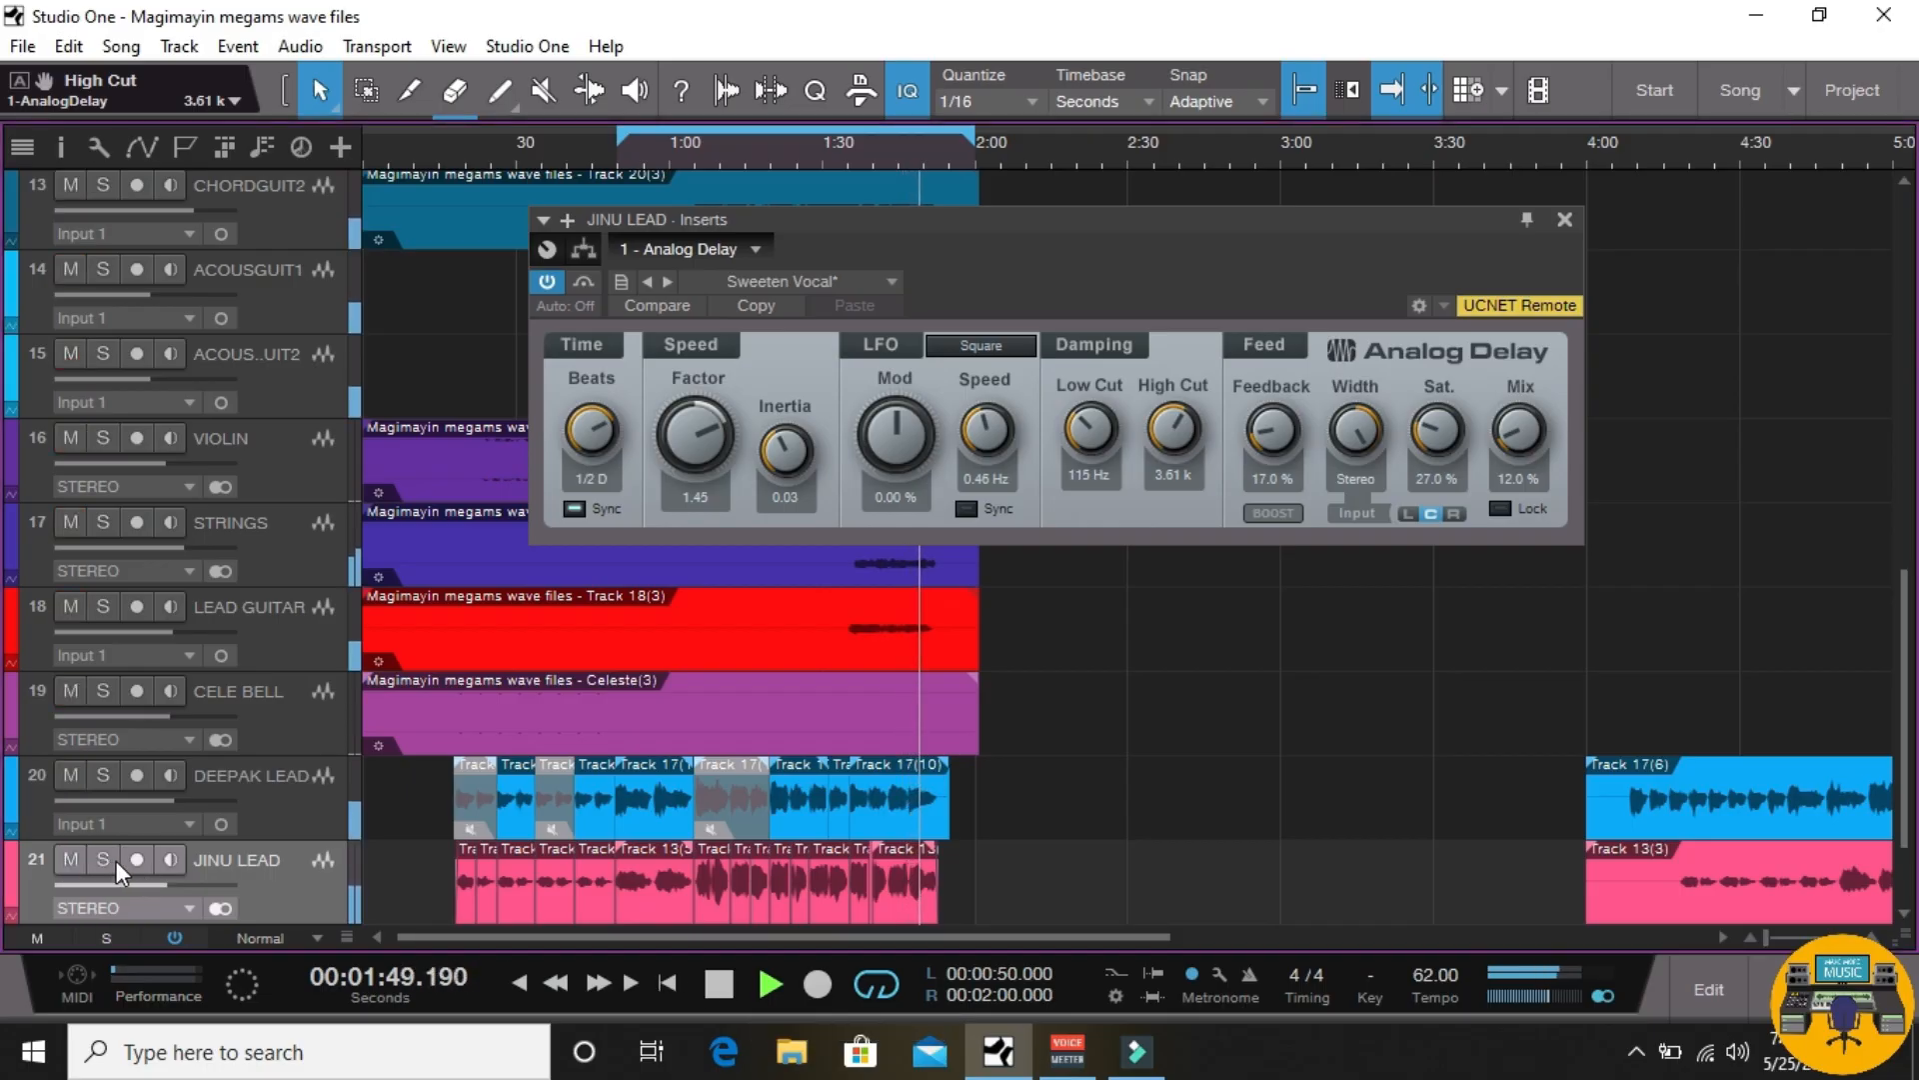
pyautogui.click(70, 775)
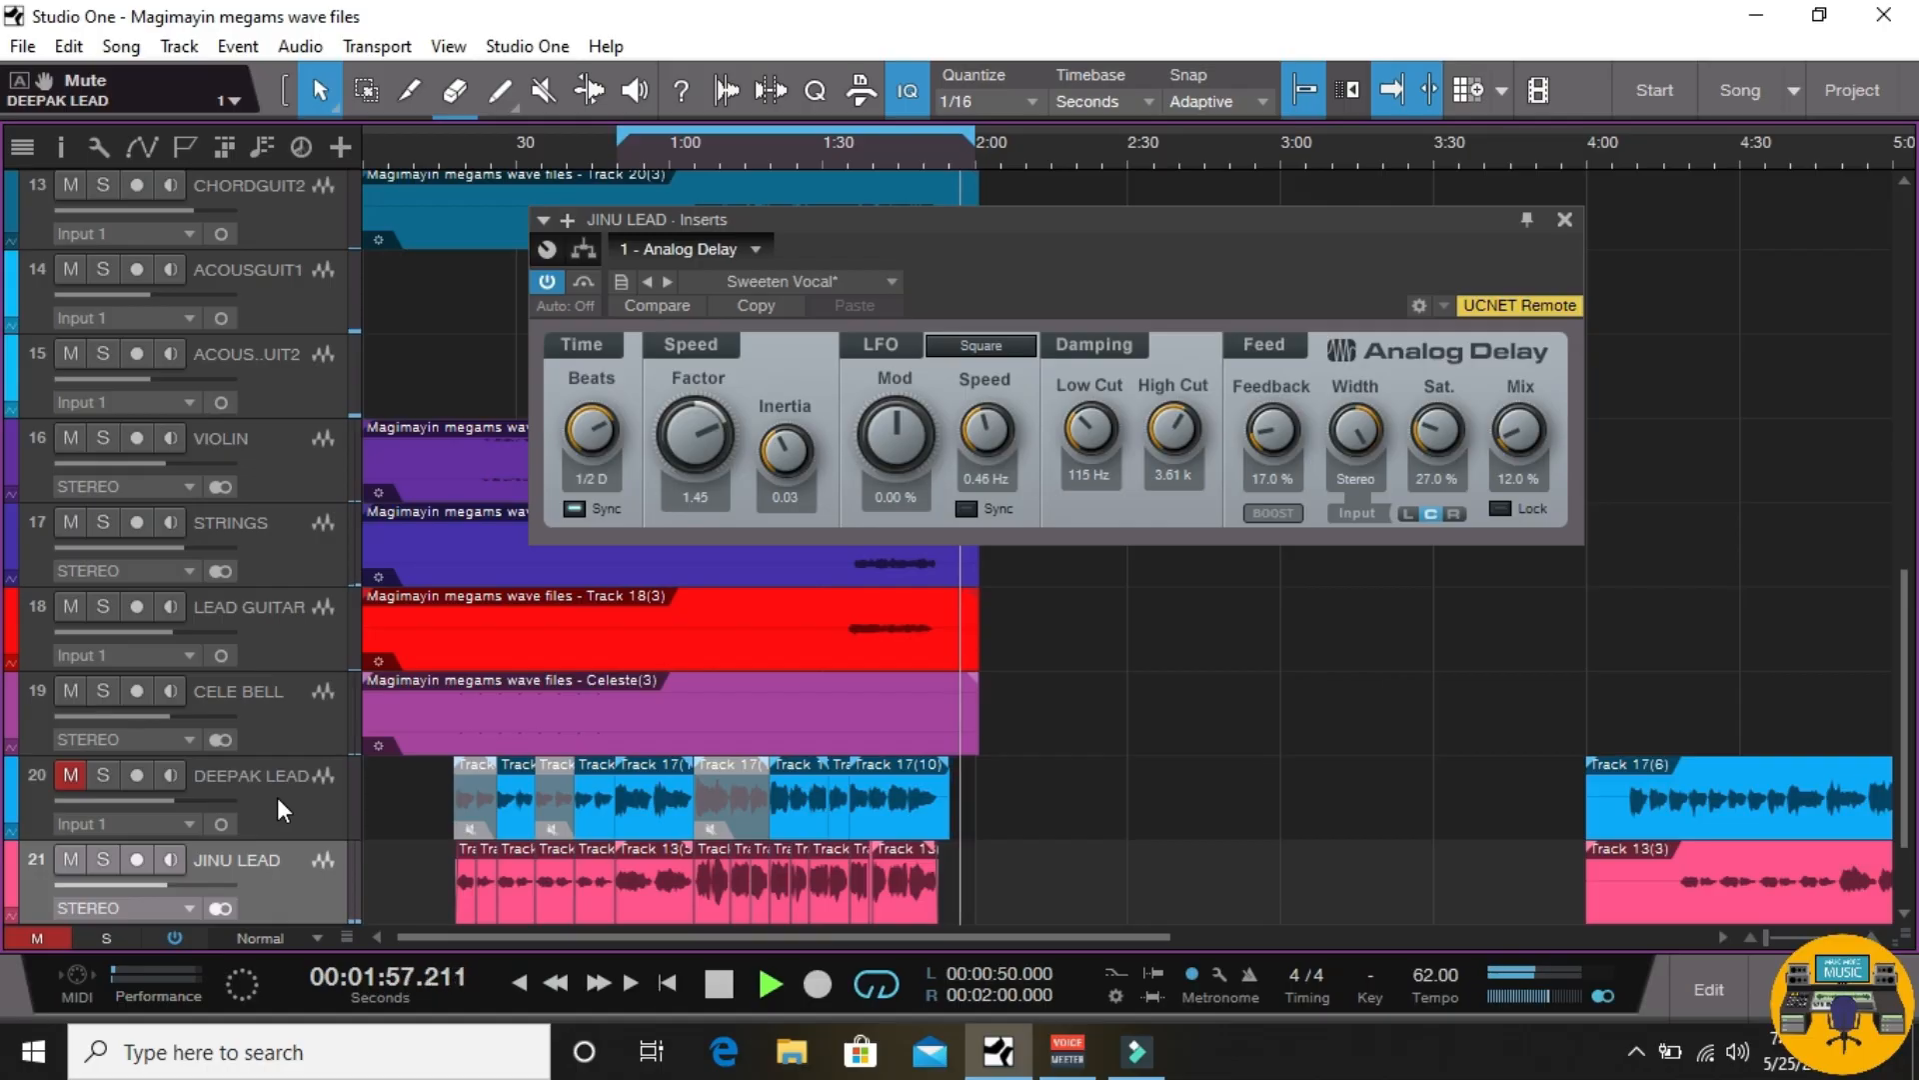
pyautogui.click(454, 156)
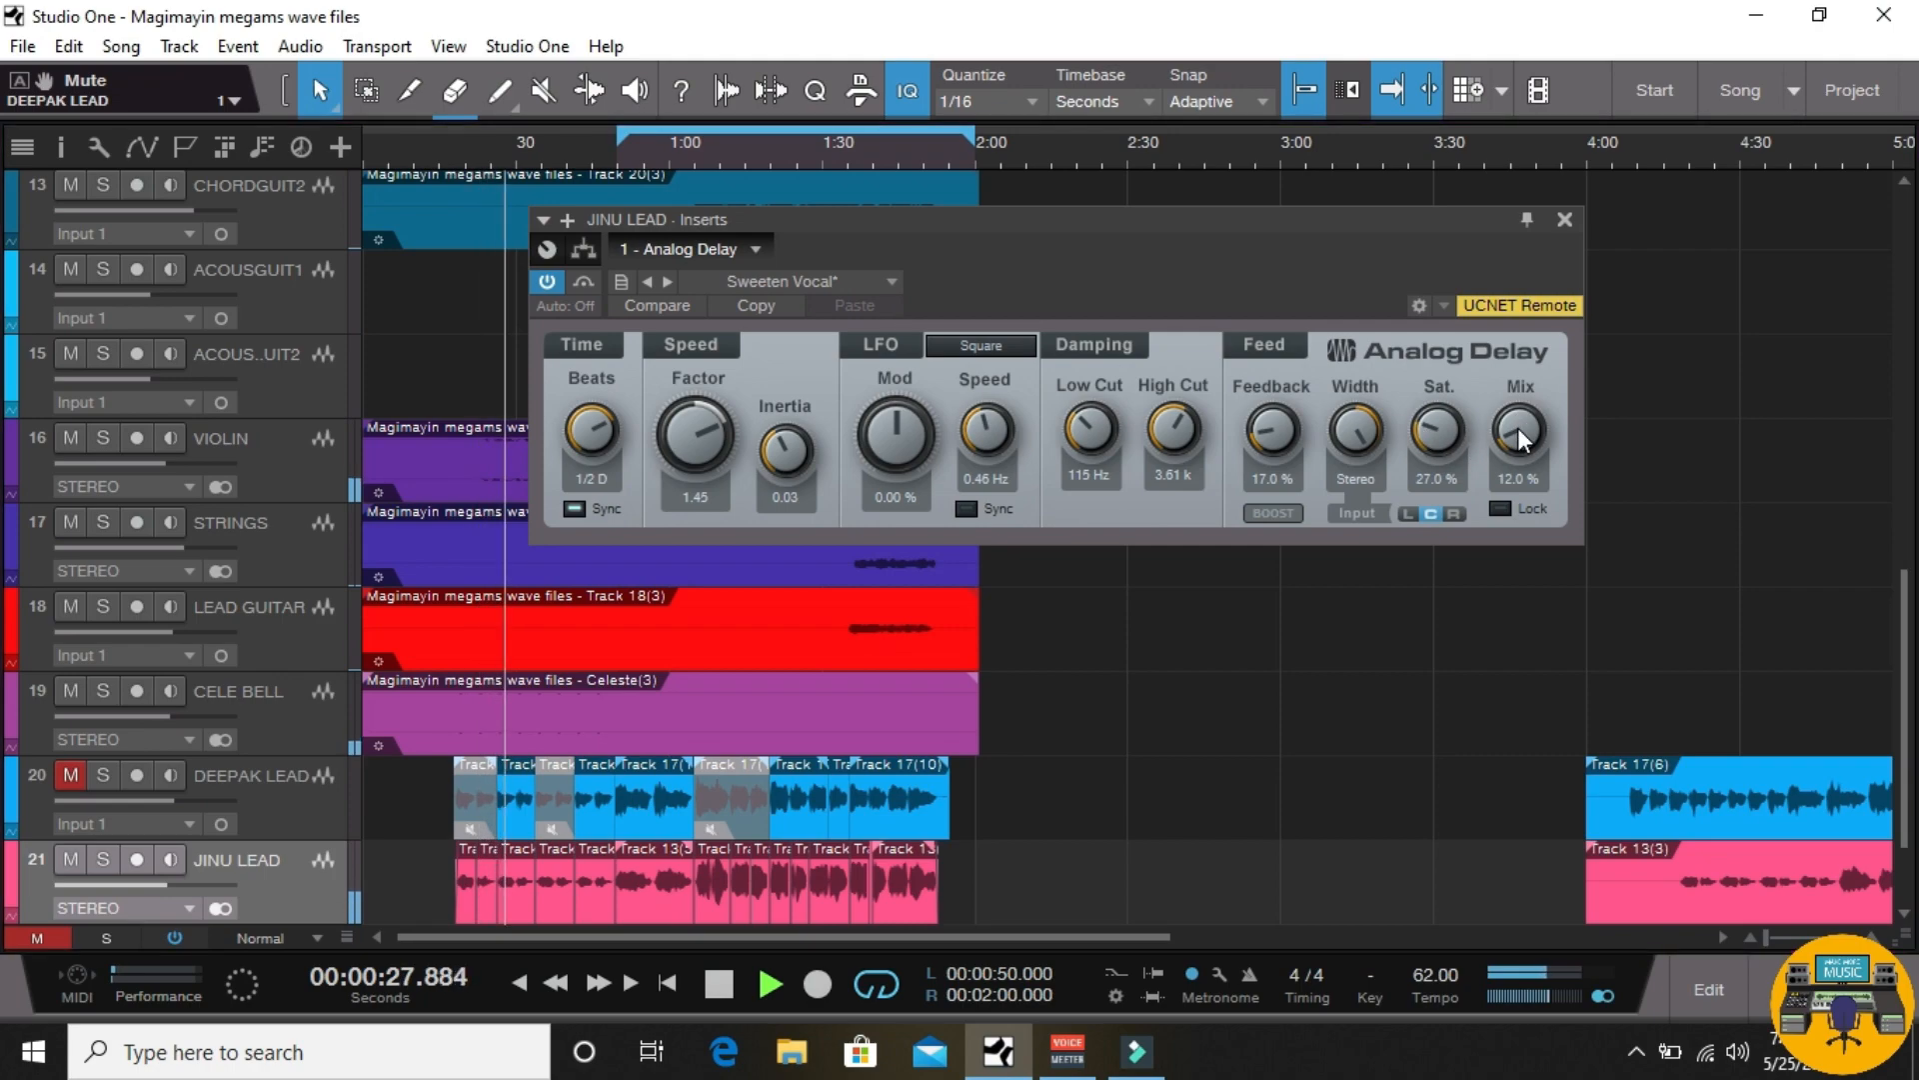
pyautogui.scroll(-2, 1340, 668)
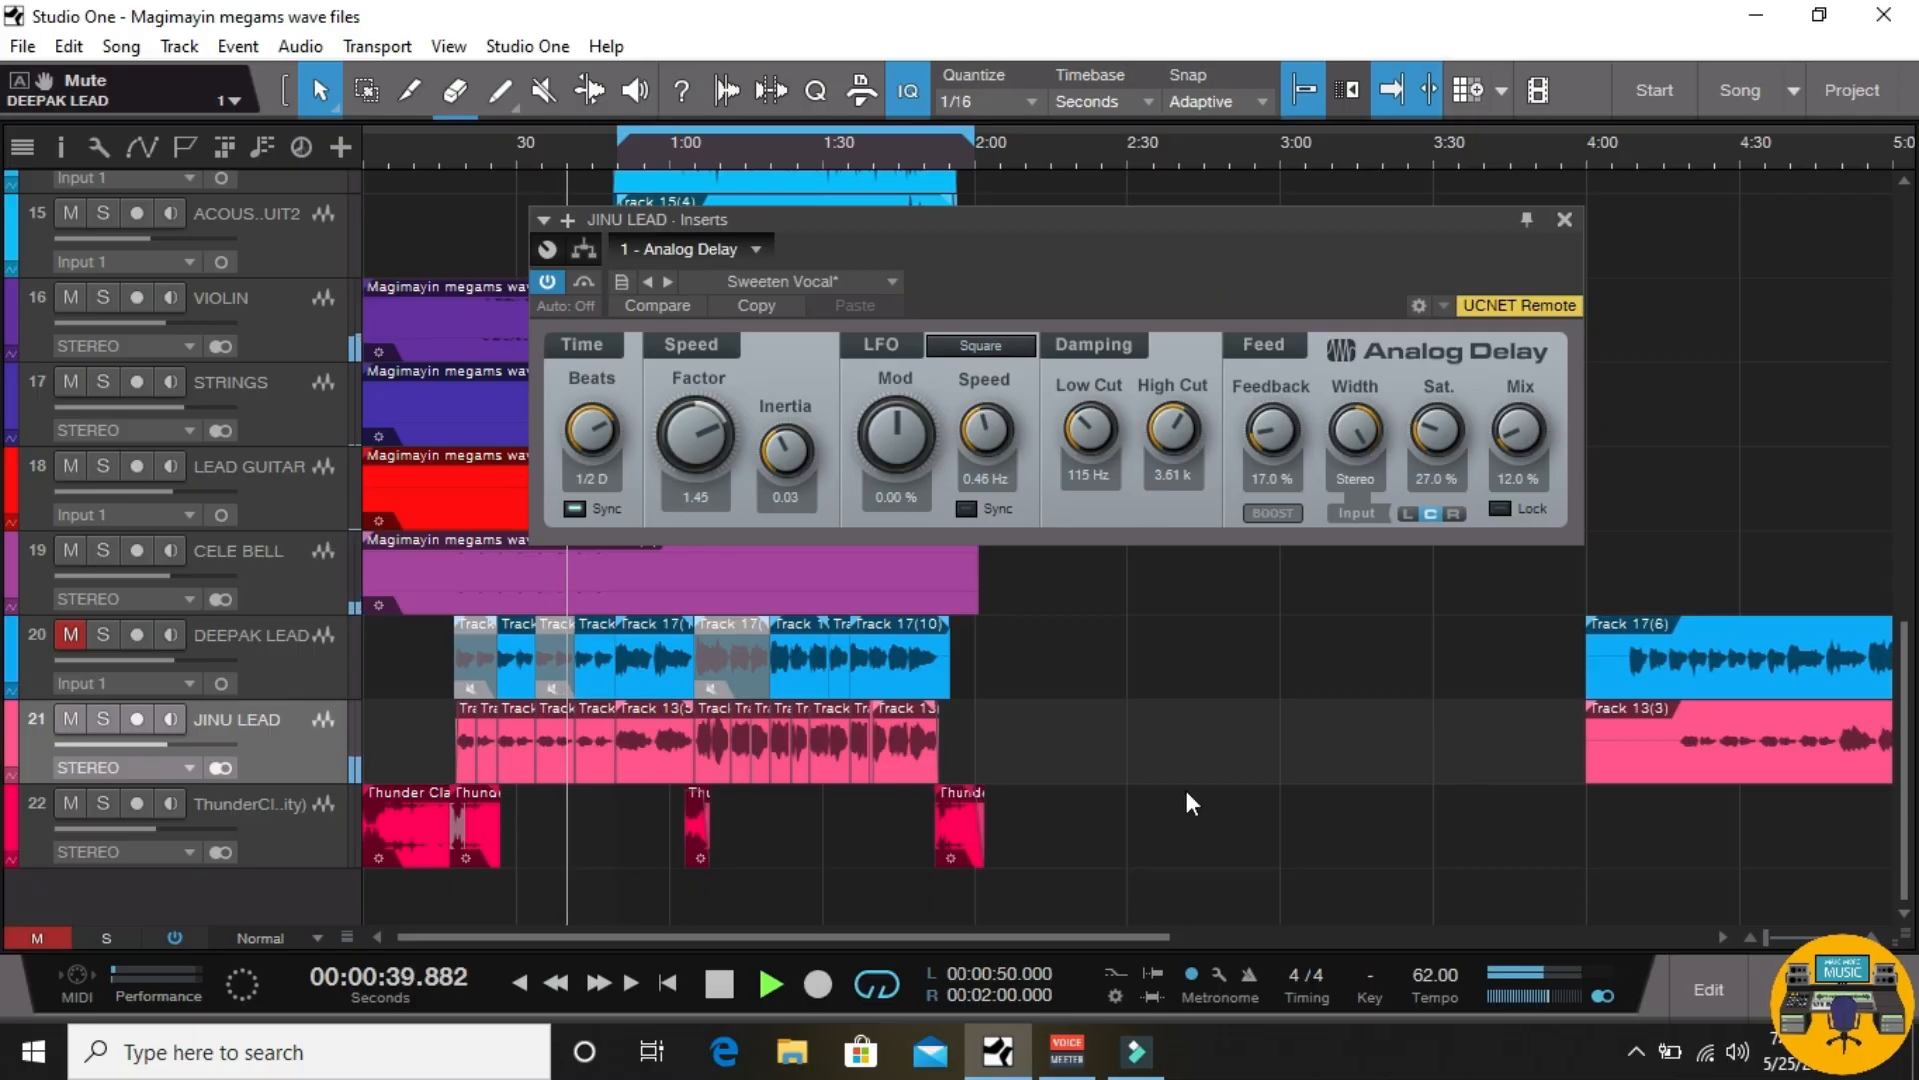
# Step: Solo the piano on track 10 and the lead vocal on track 21 while the mix plays, and stop playback
pyautogui.scroll(3, 240, 672)
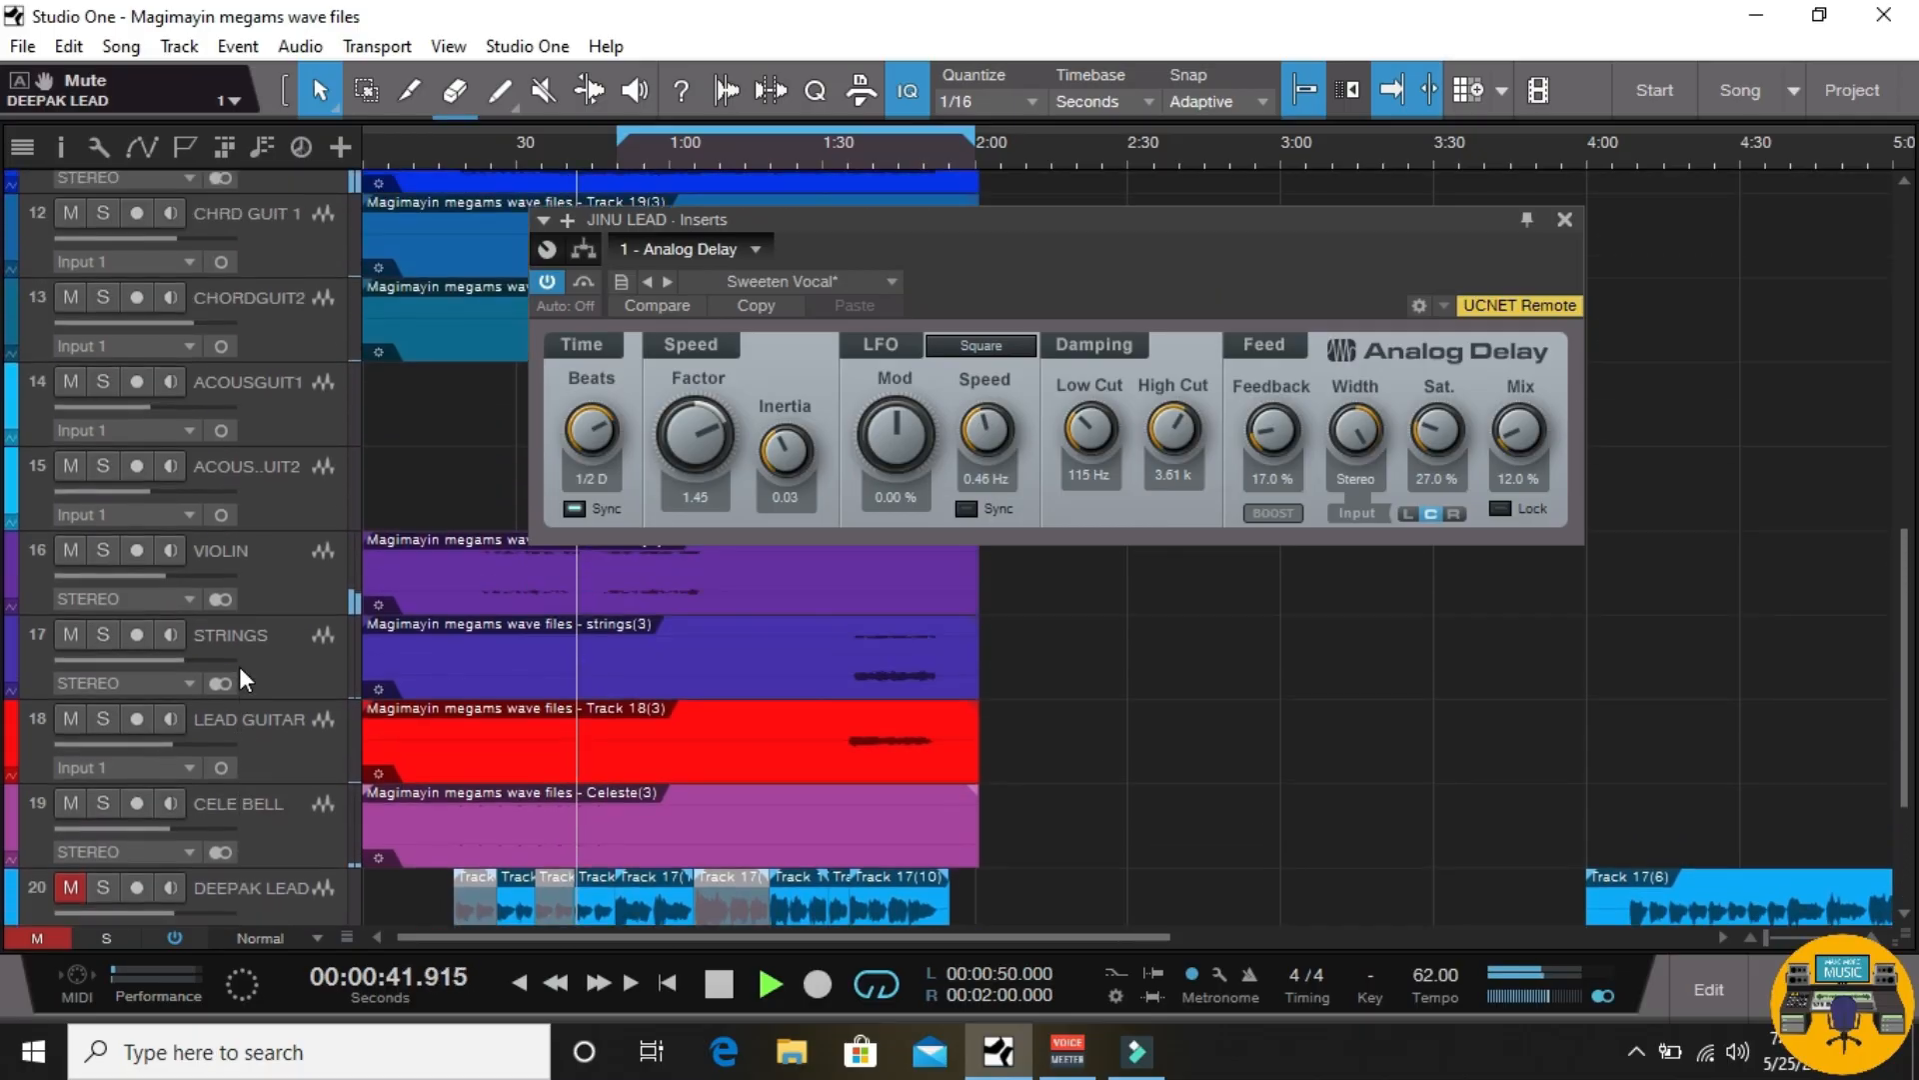
pyautogui.scroll(3, 238, 666)
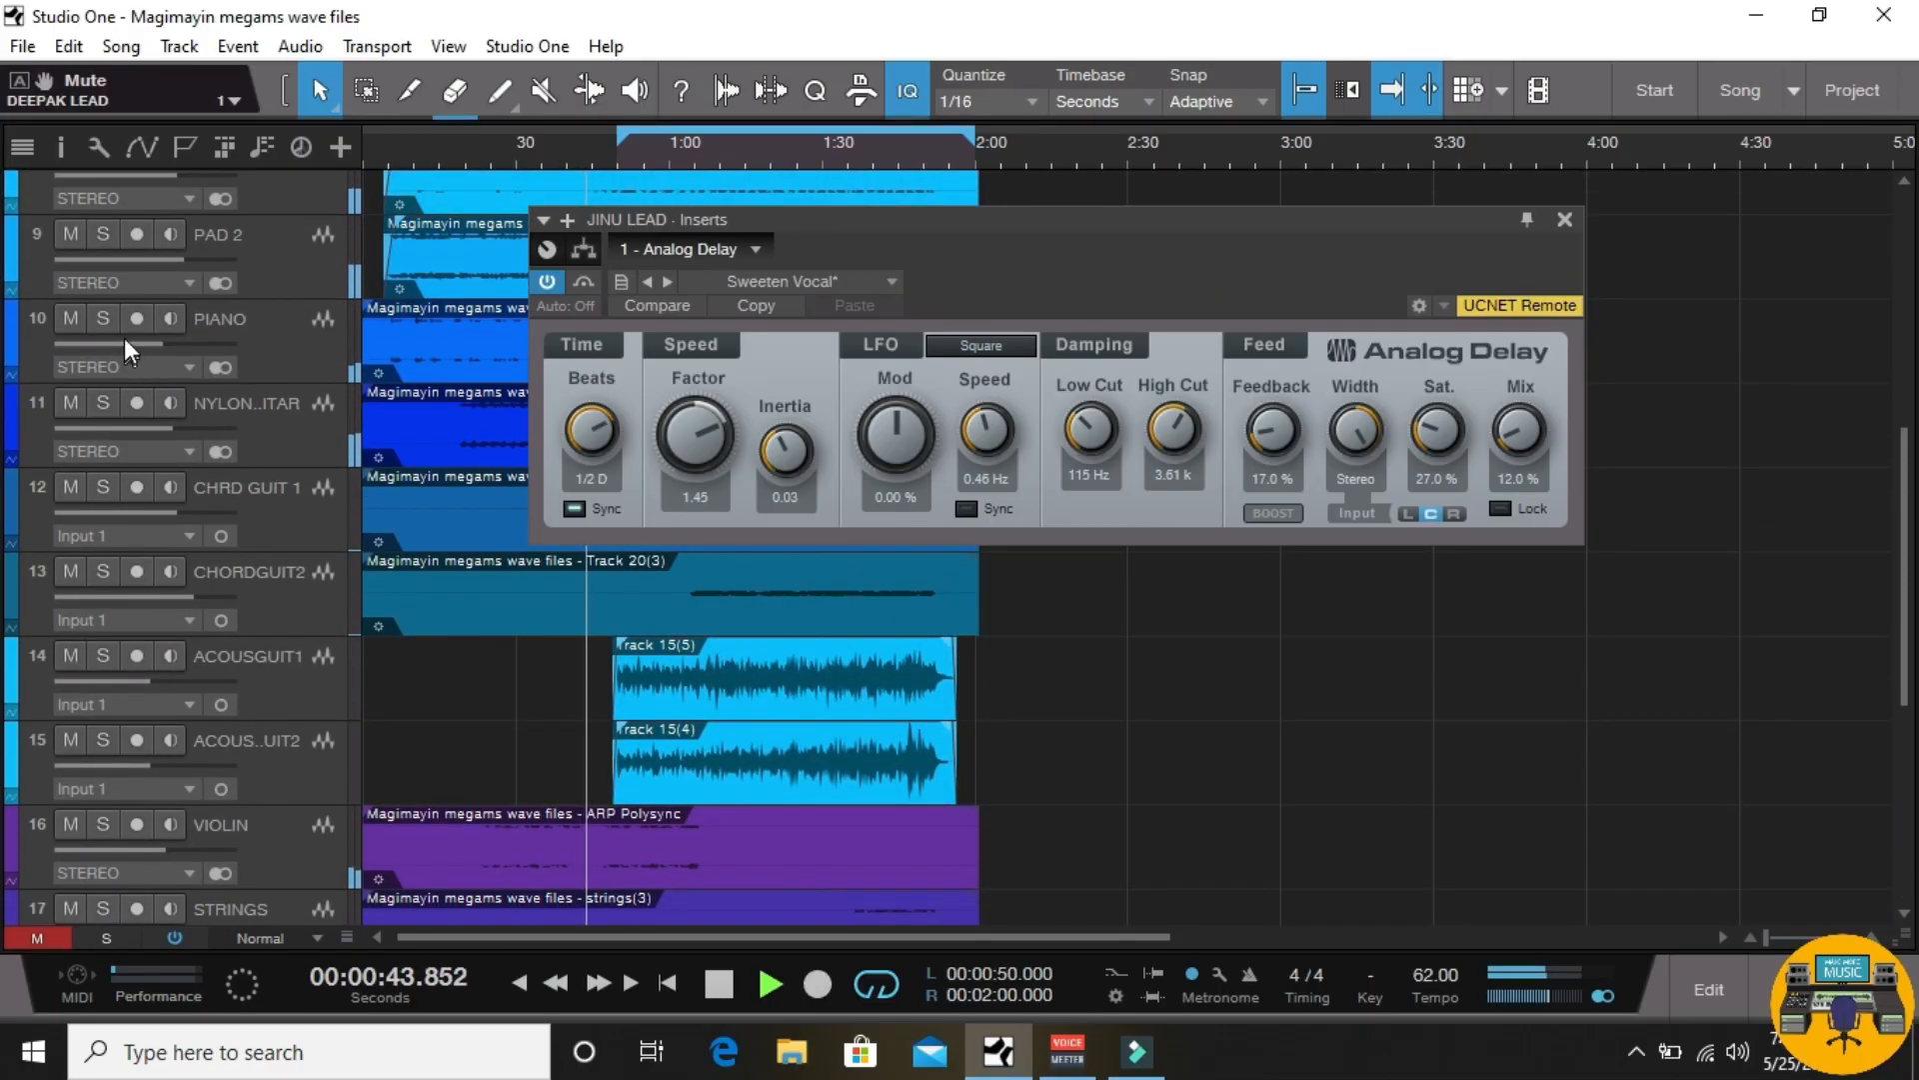
pyautogui.click(111, 325)
pyautogui.scroll(-4, 118, 511)
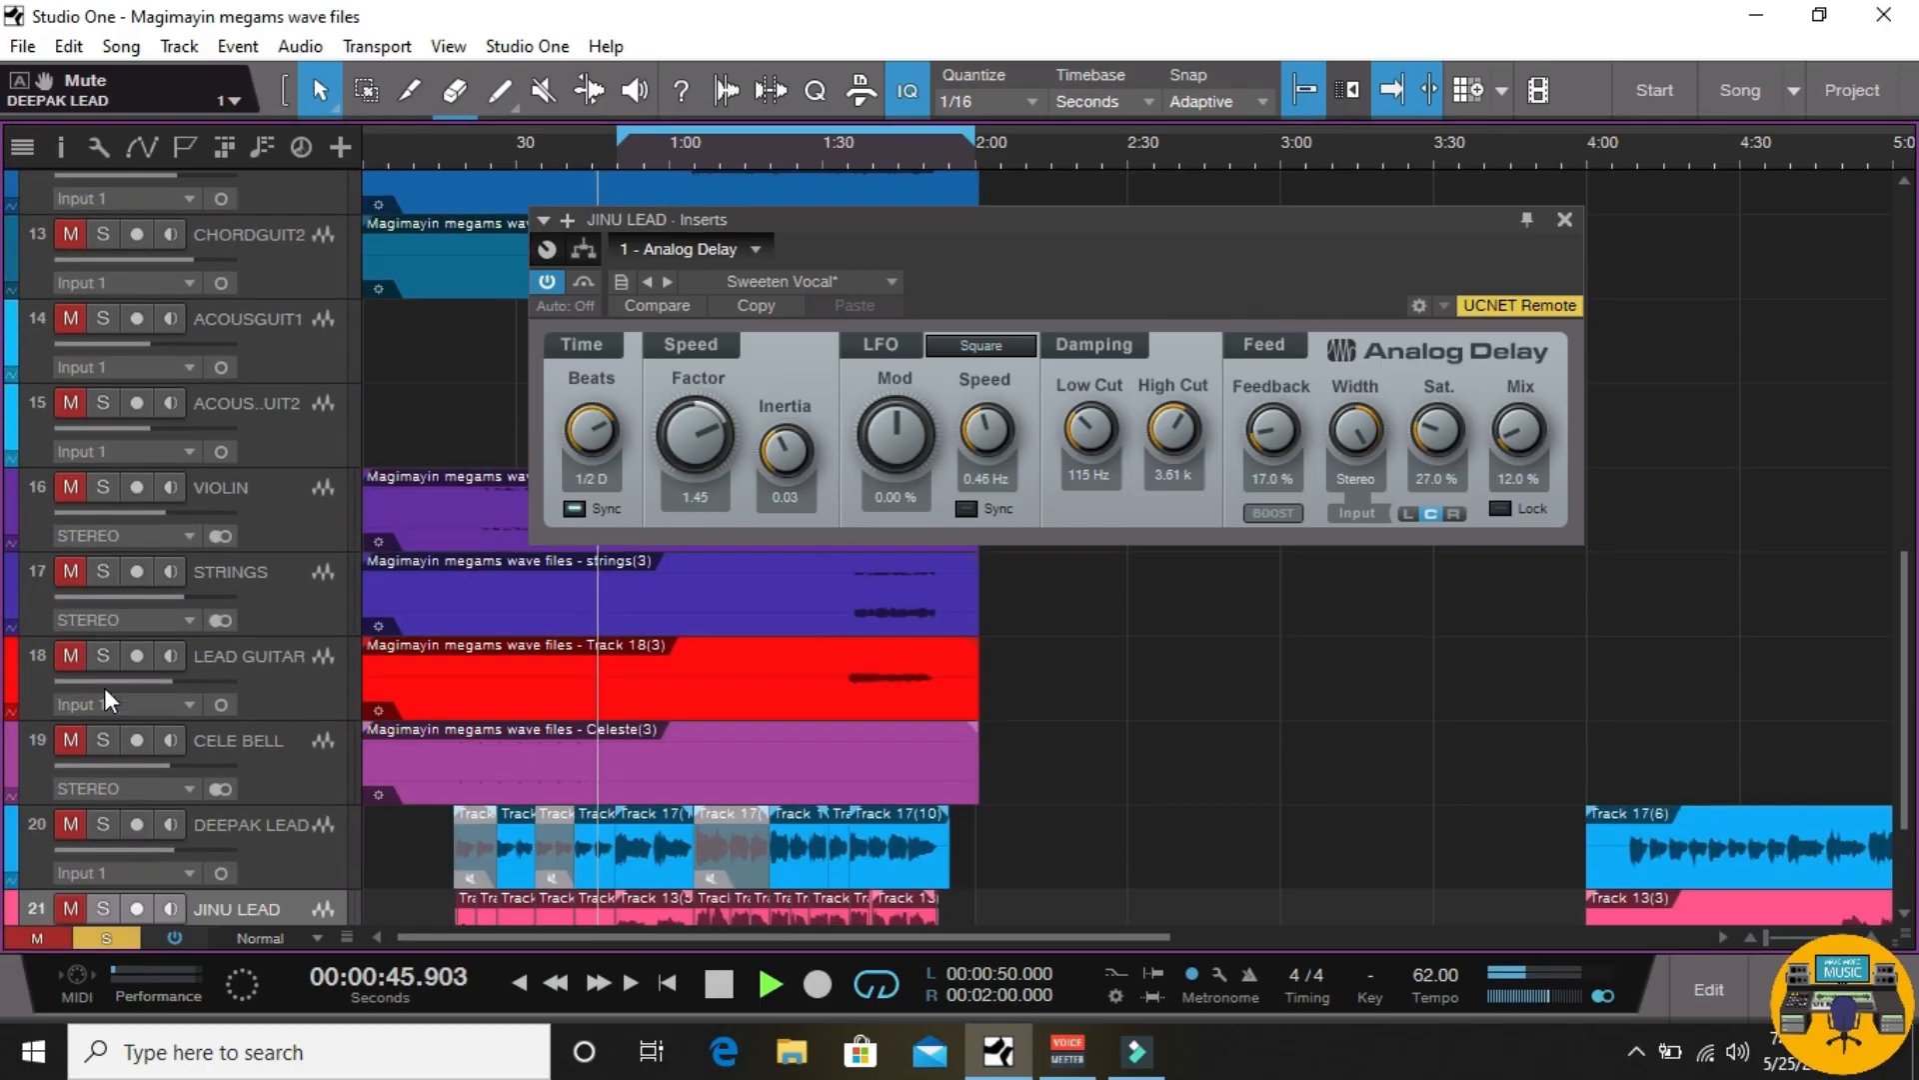
pyautogui.scroll(-2, 104, 687)
pyautogui.click(103, 719)
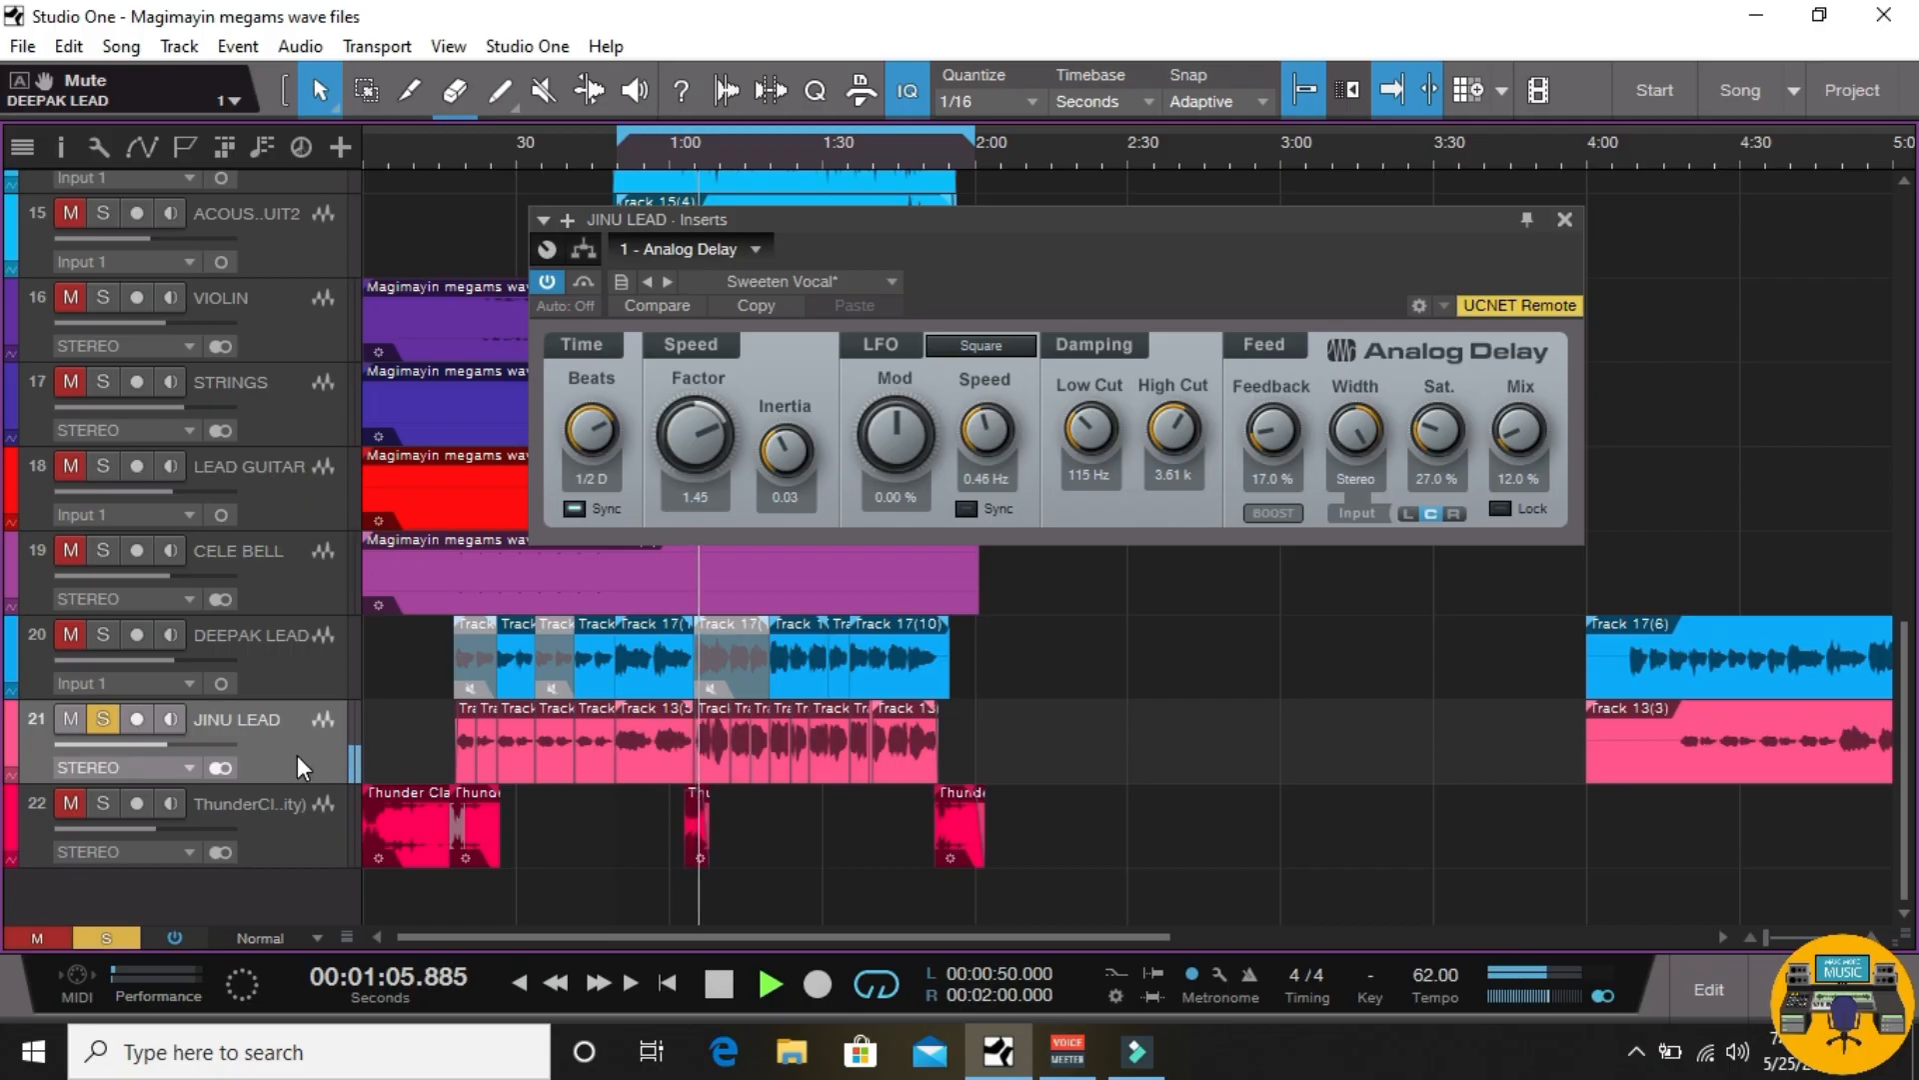
pyautogui.press('space')
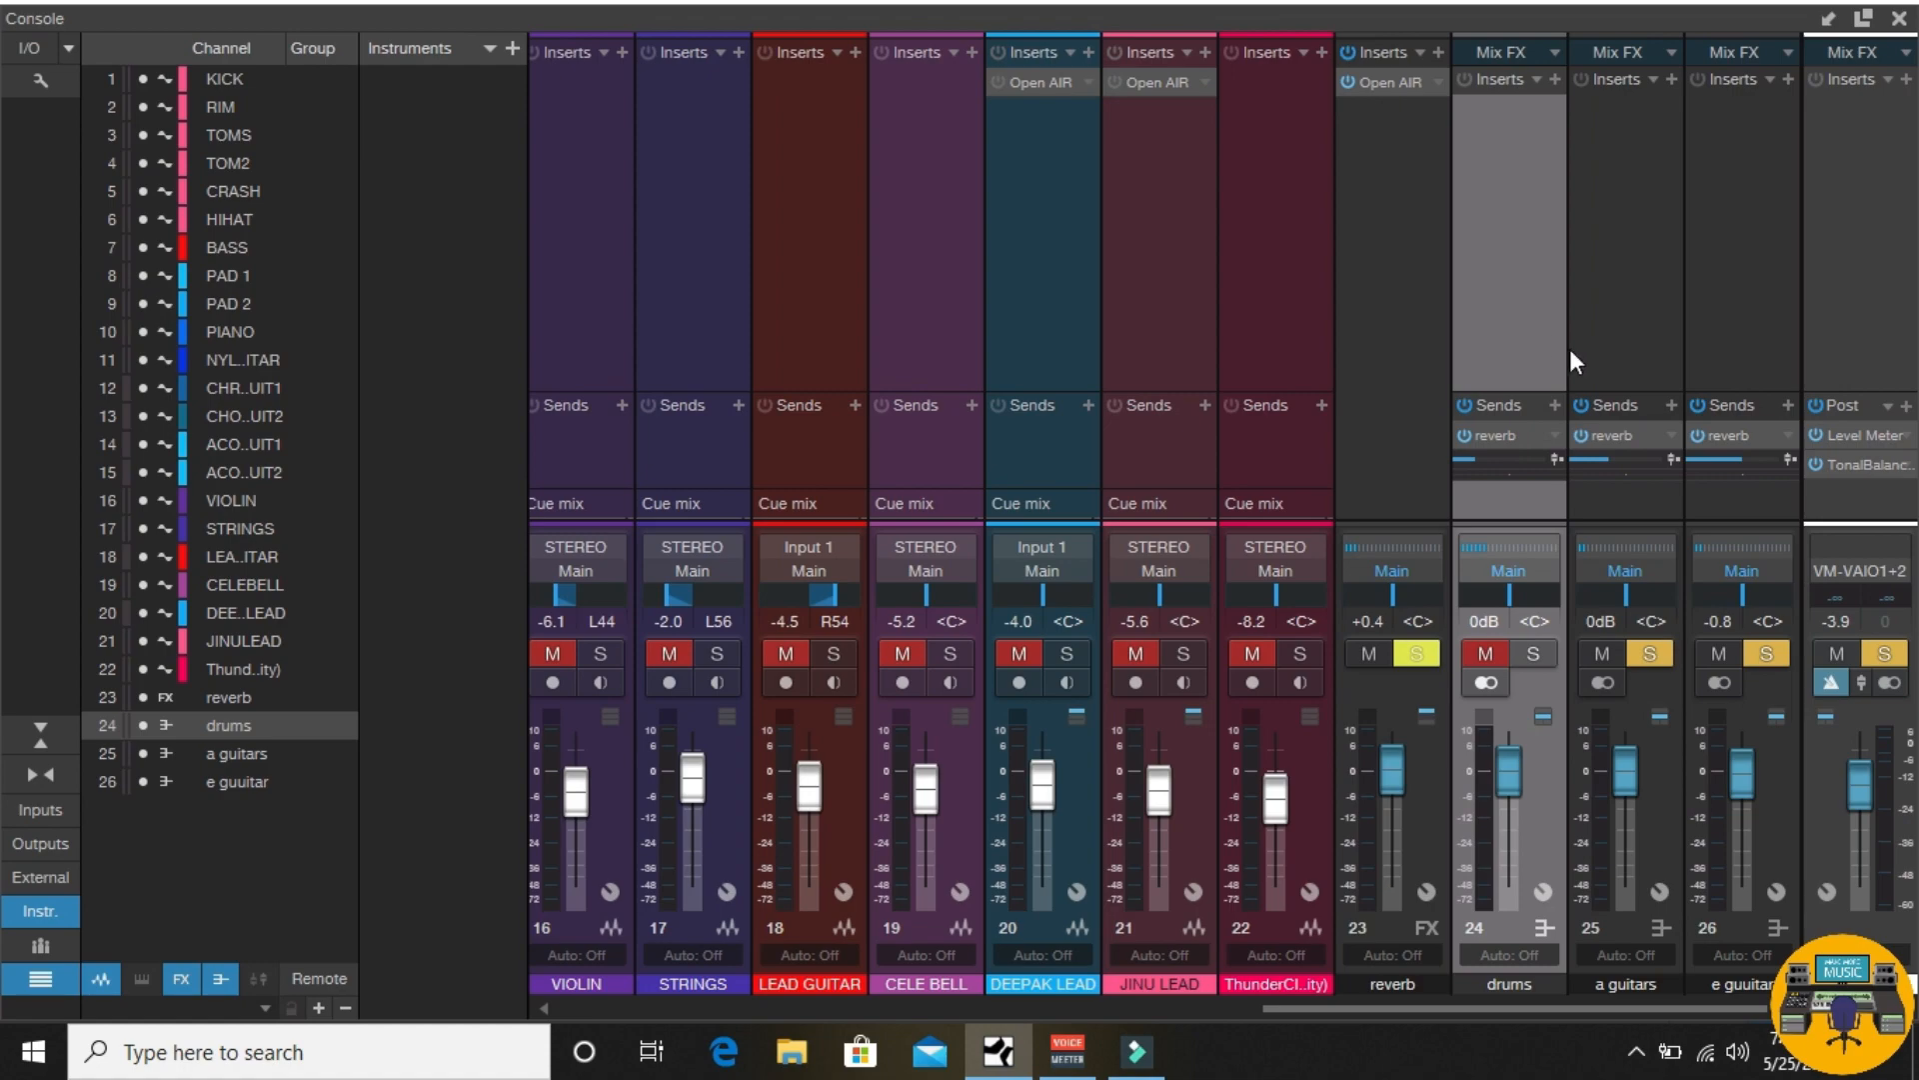
# Step: Solo the lead vocals on channels 20 and 21, open channel 20's Open AIR reverb and start playback
pyautogui.click(1064, 662)
pyautogui.click(1200, 651)
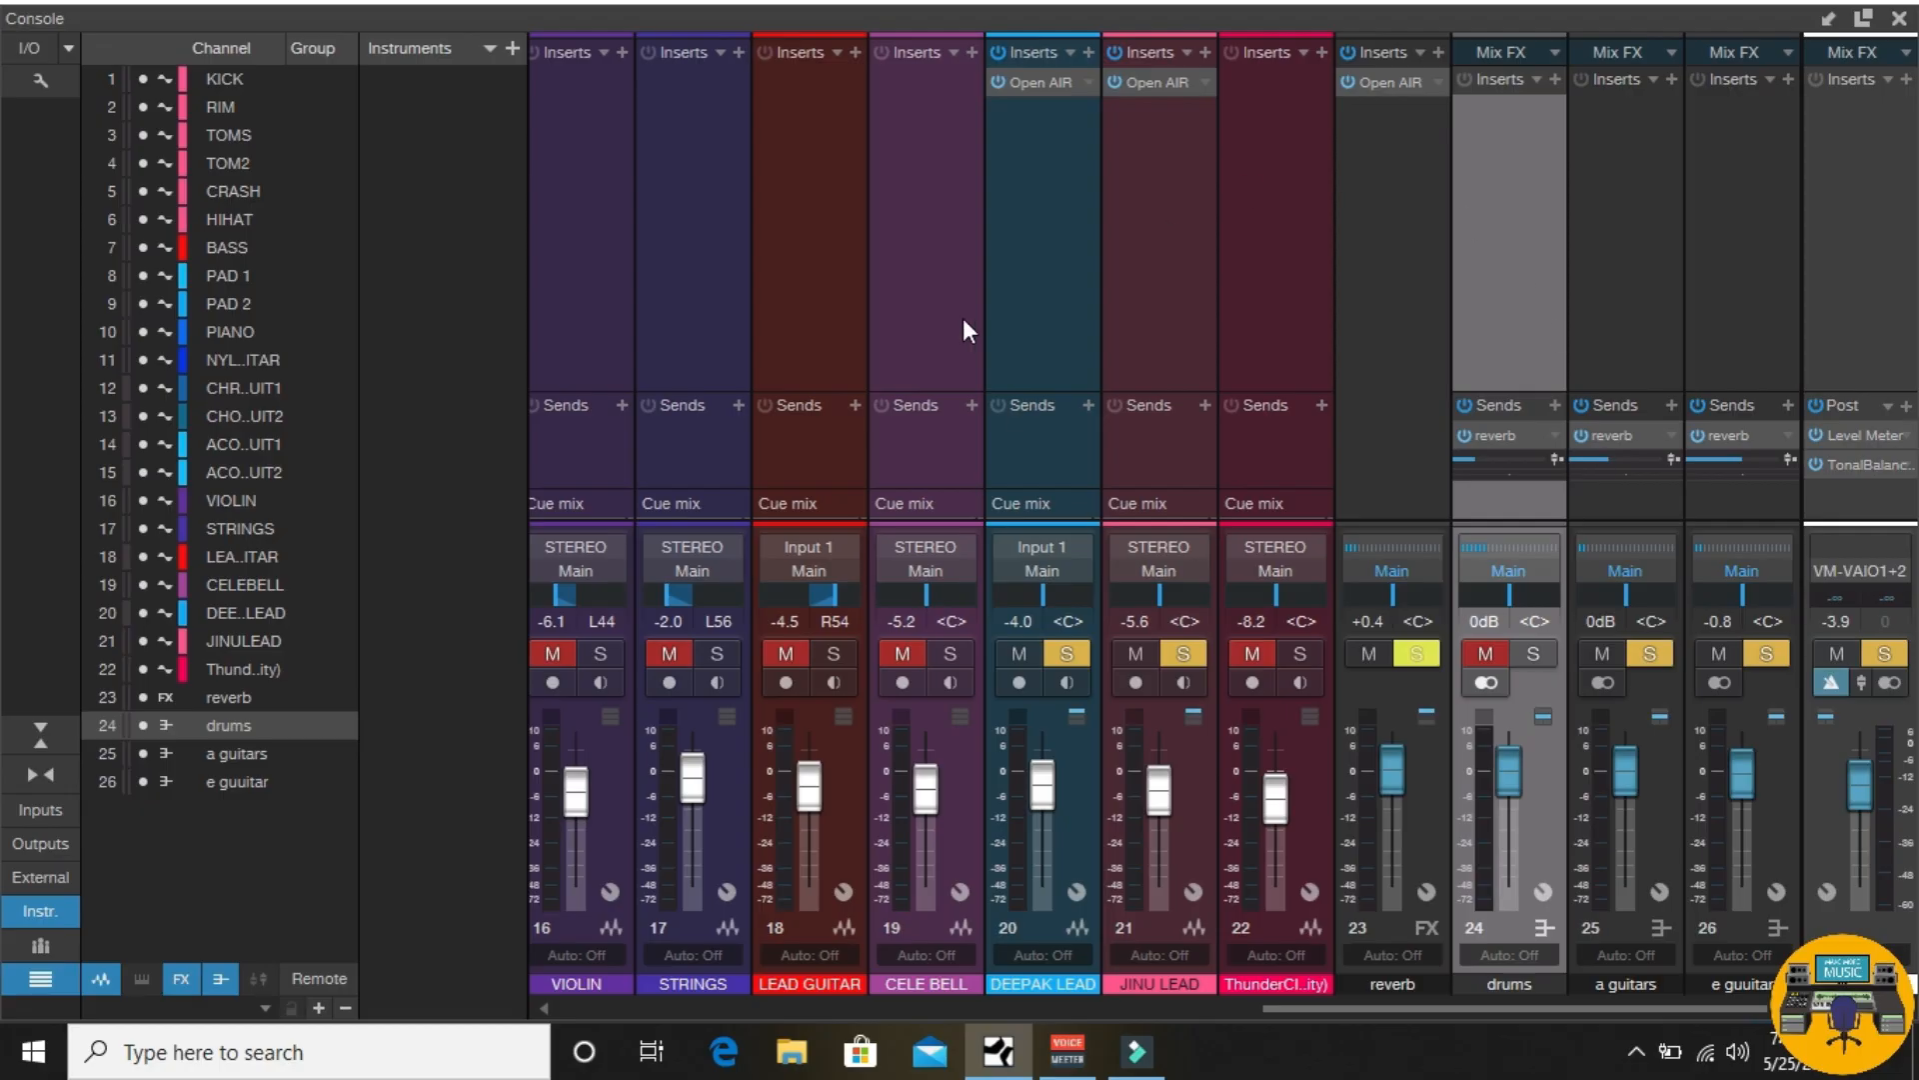
pyautogui.rightClick(1053, 80)
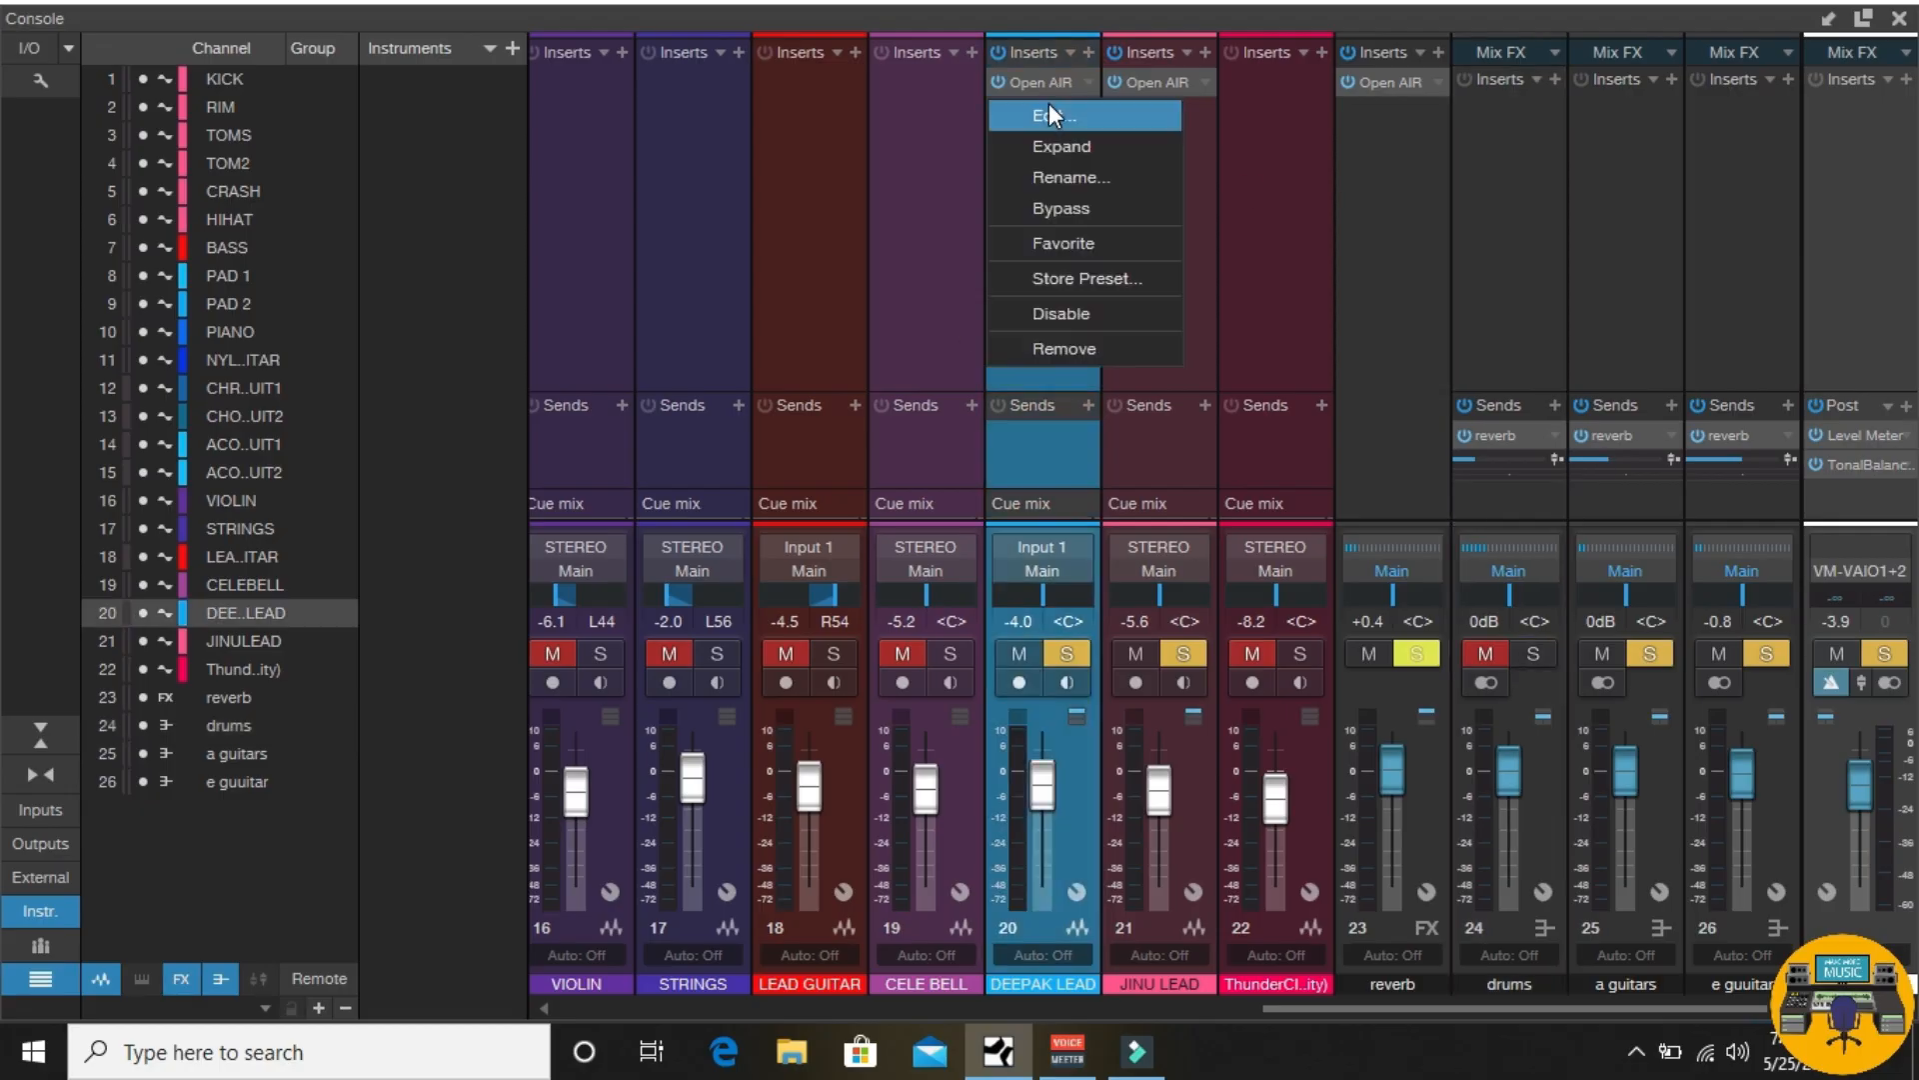
pyautogui.click(1047, 104)
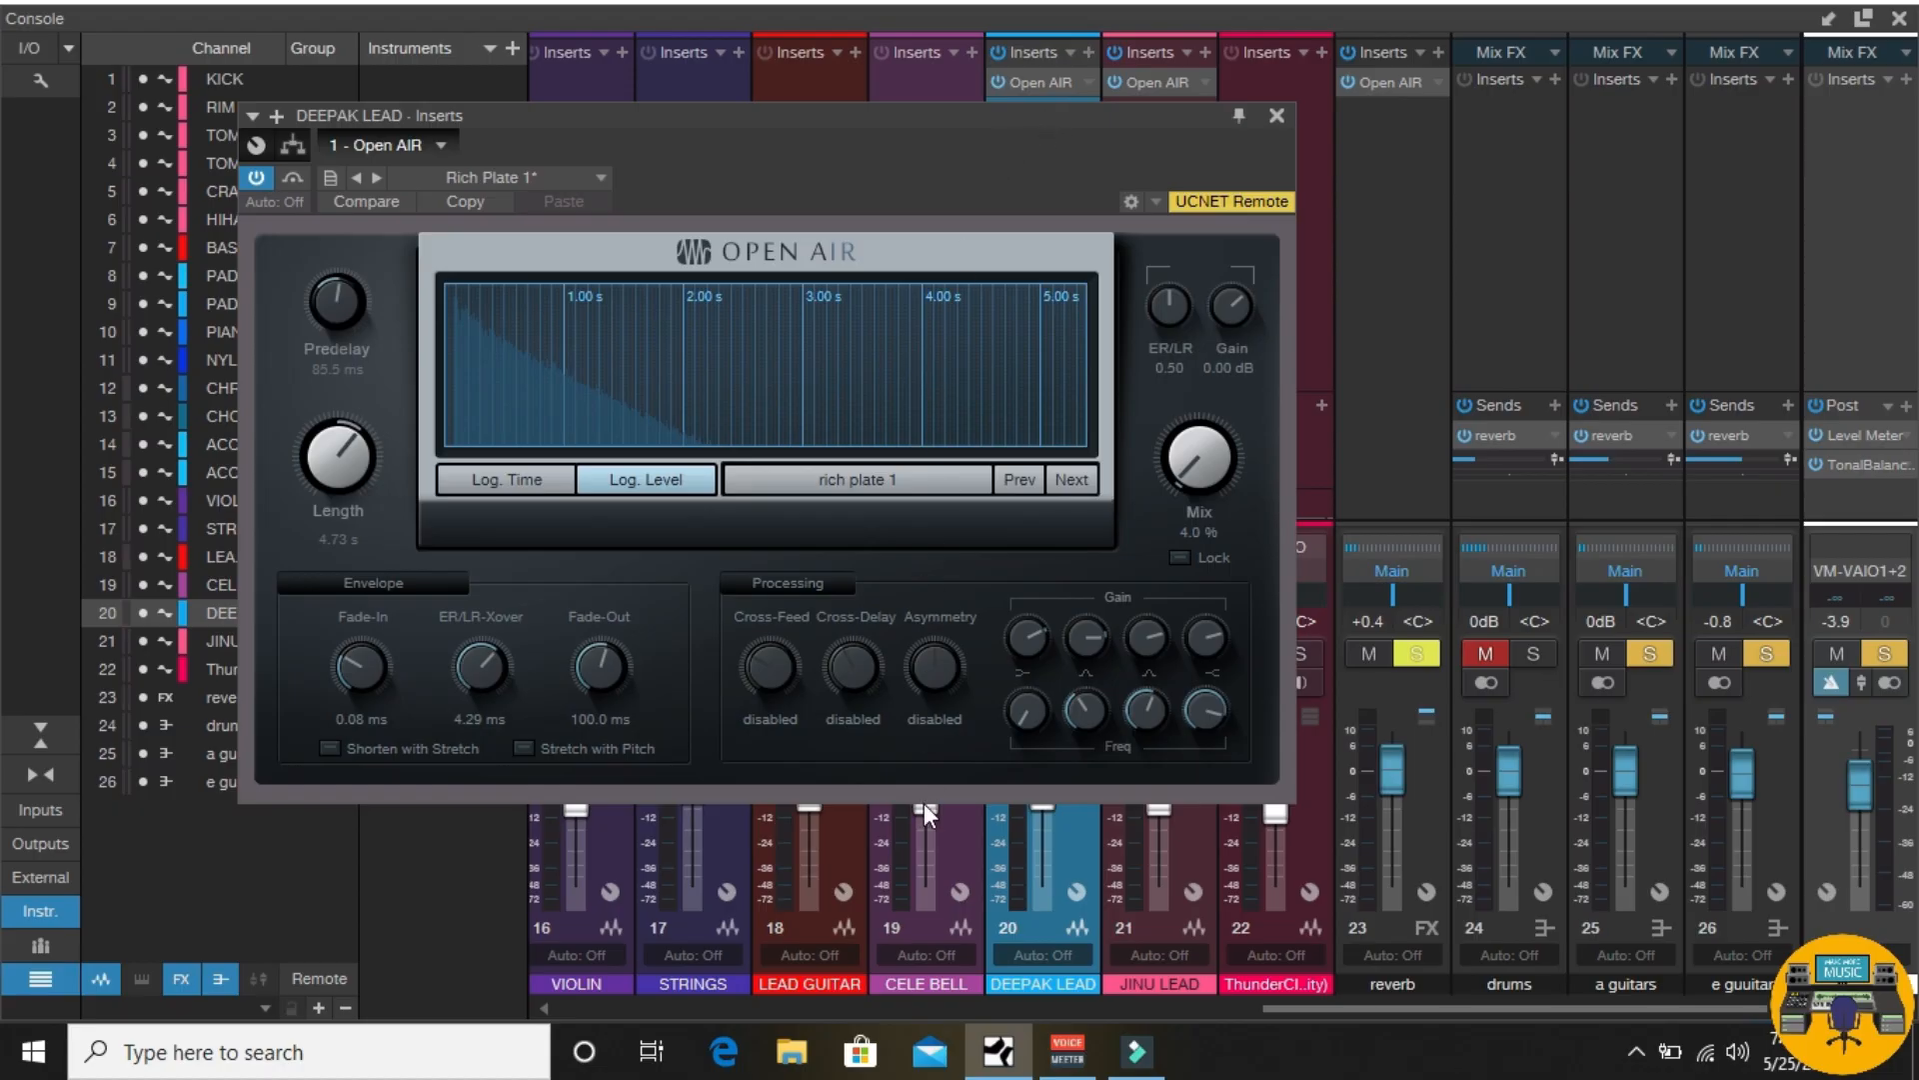
pyautogui.press('space')
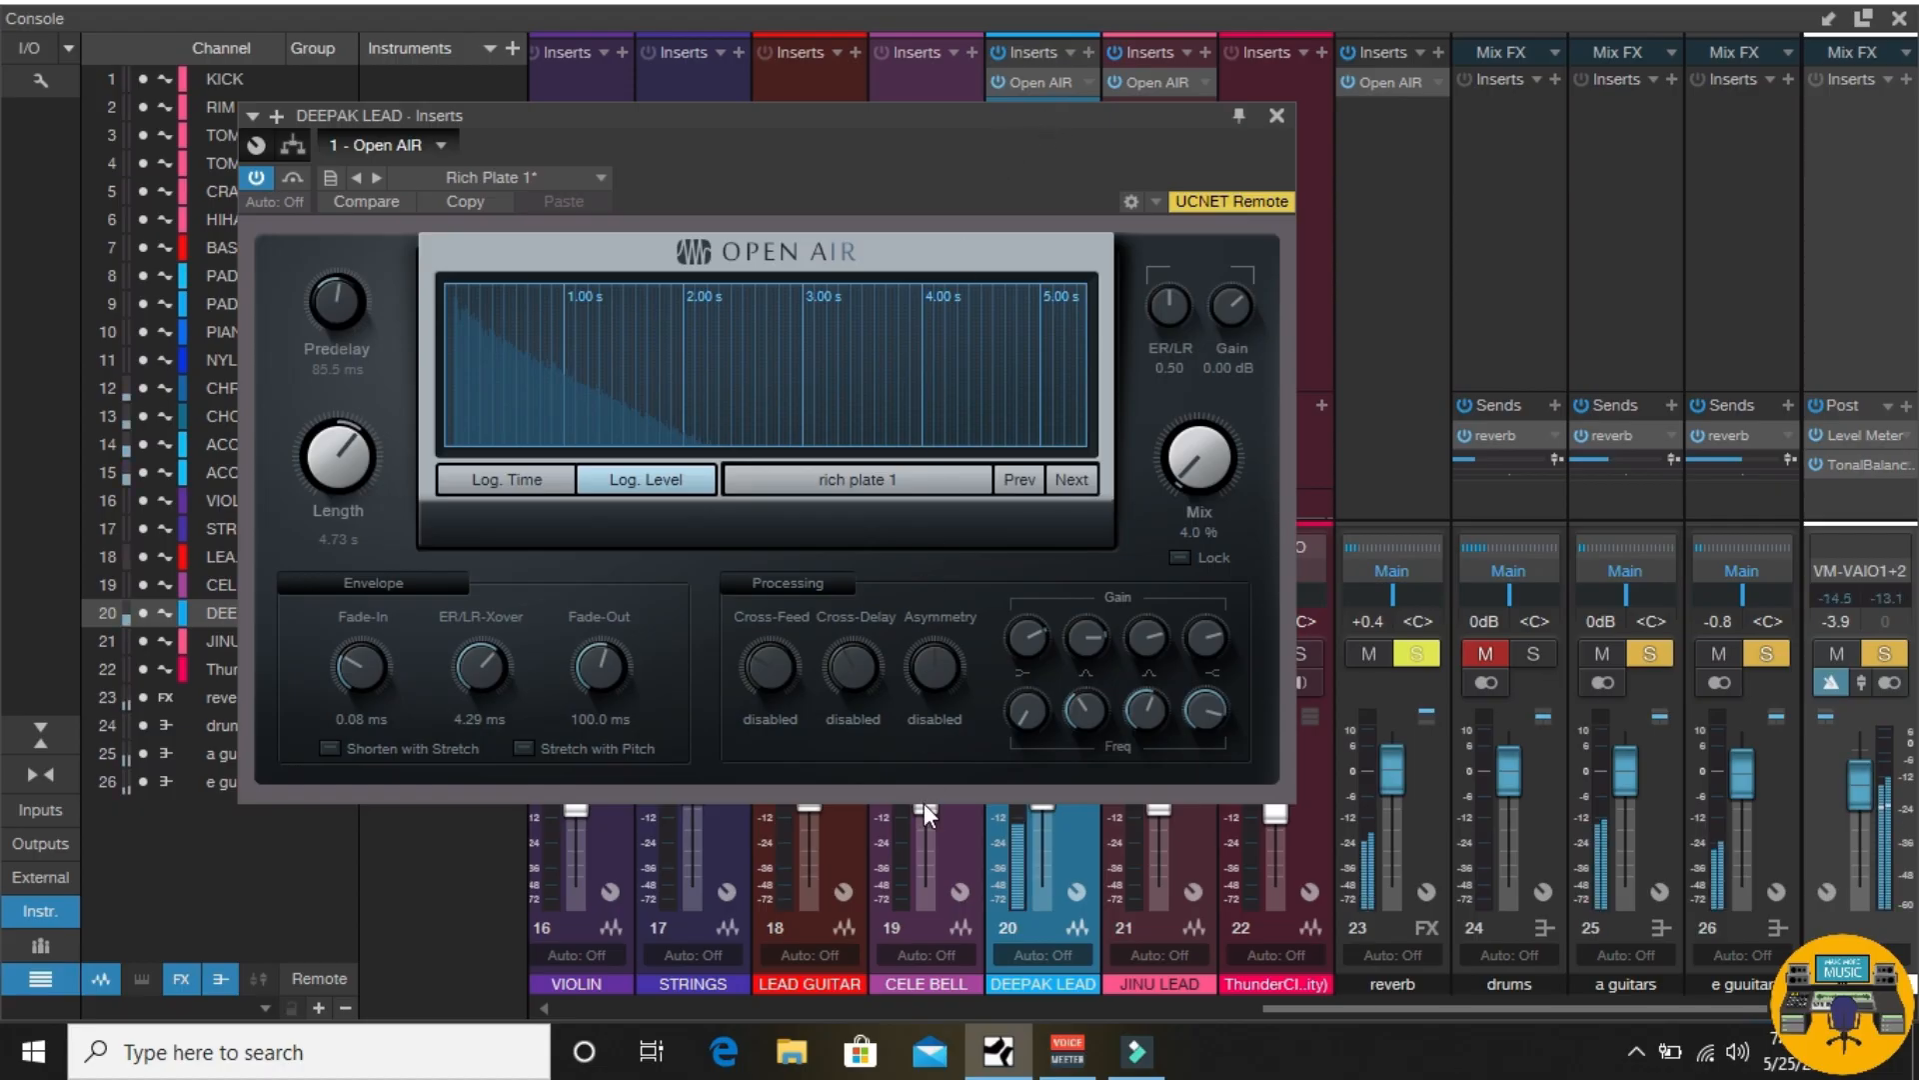
# Step: Unsolo the acoustic and electric guitar buses while the lead vocals play
pyautogui.moveTo(870, 117); pyautogui.dragTo(640, 65)
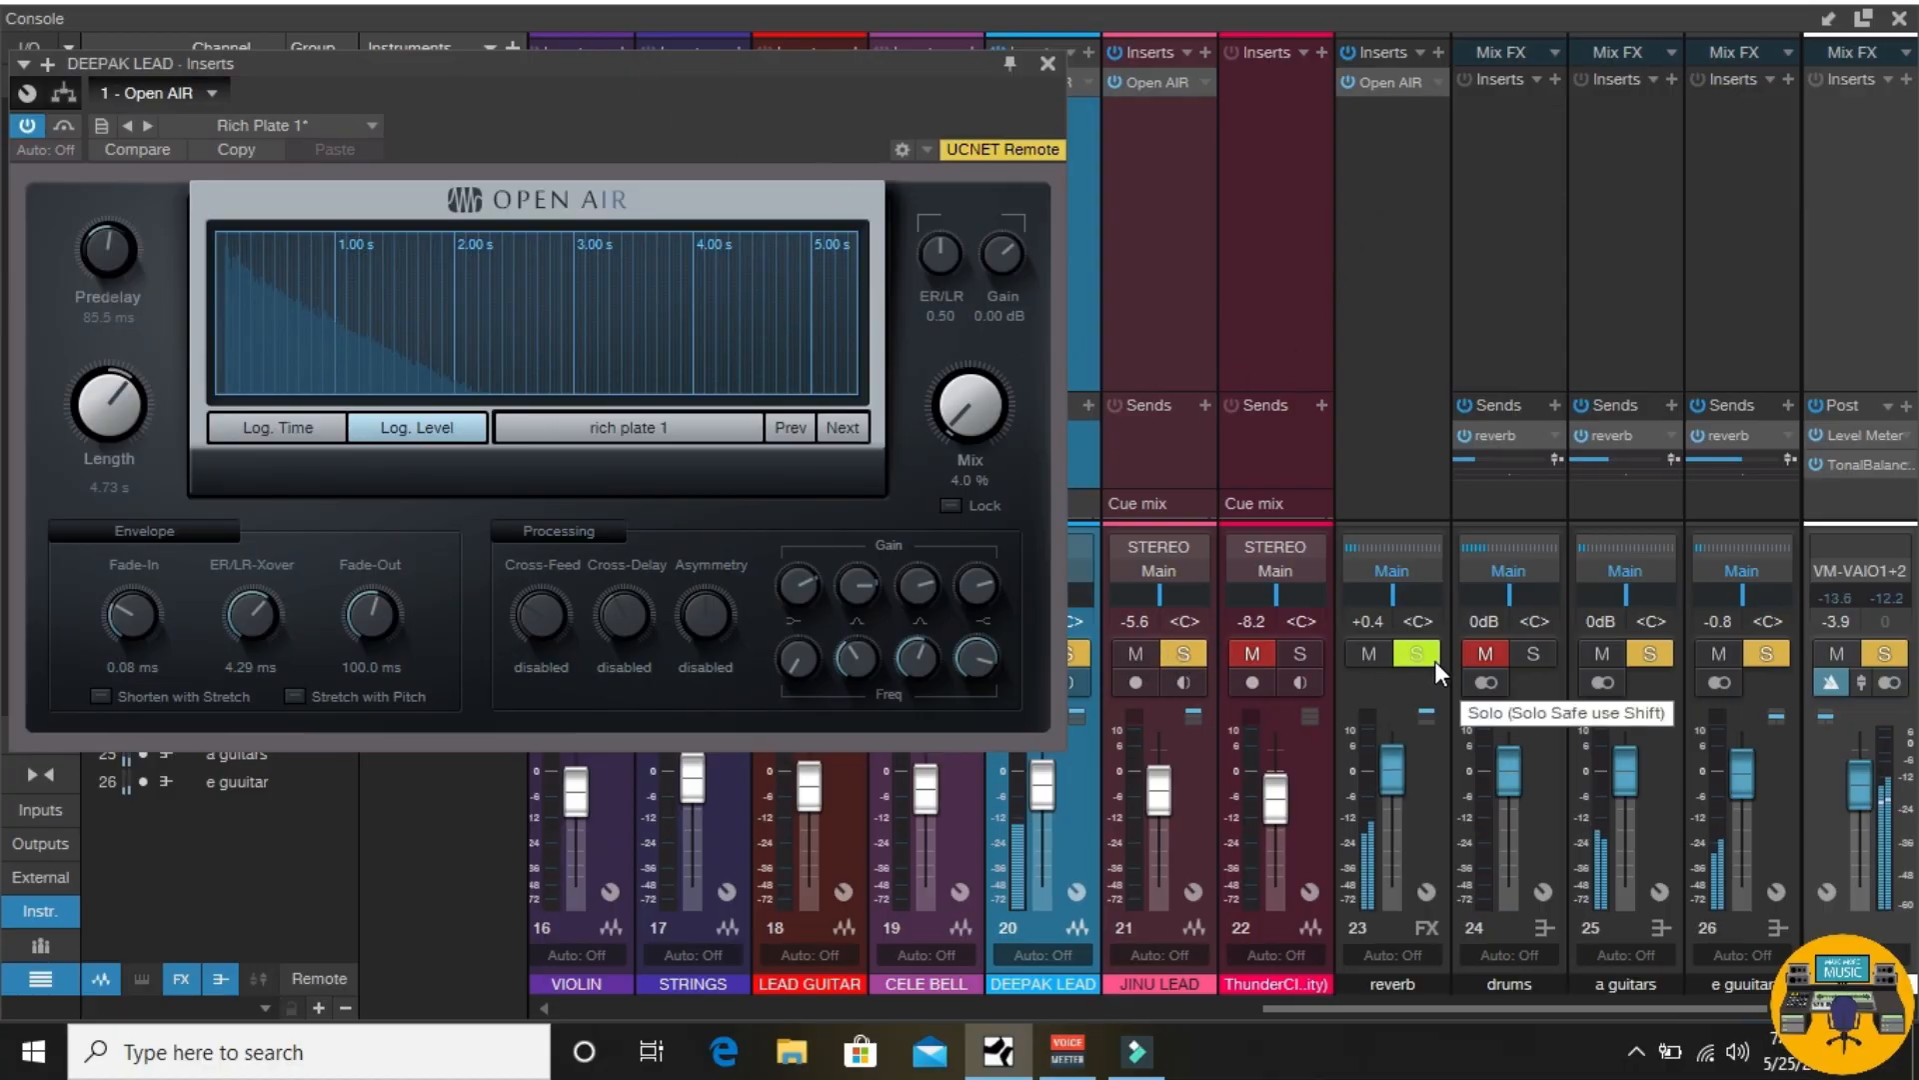
pyautogui.click(1649, 654)
pyautogui.click(1766, 654)
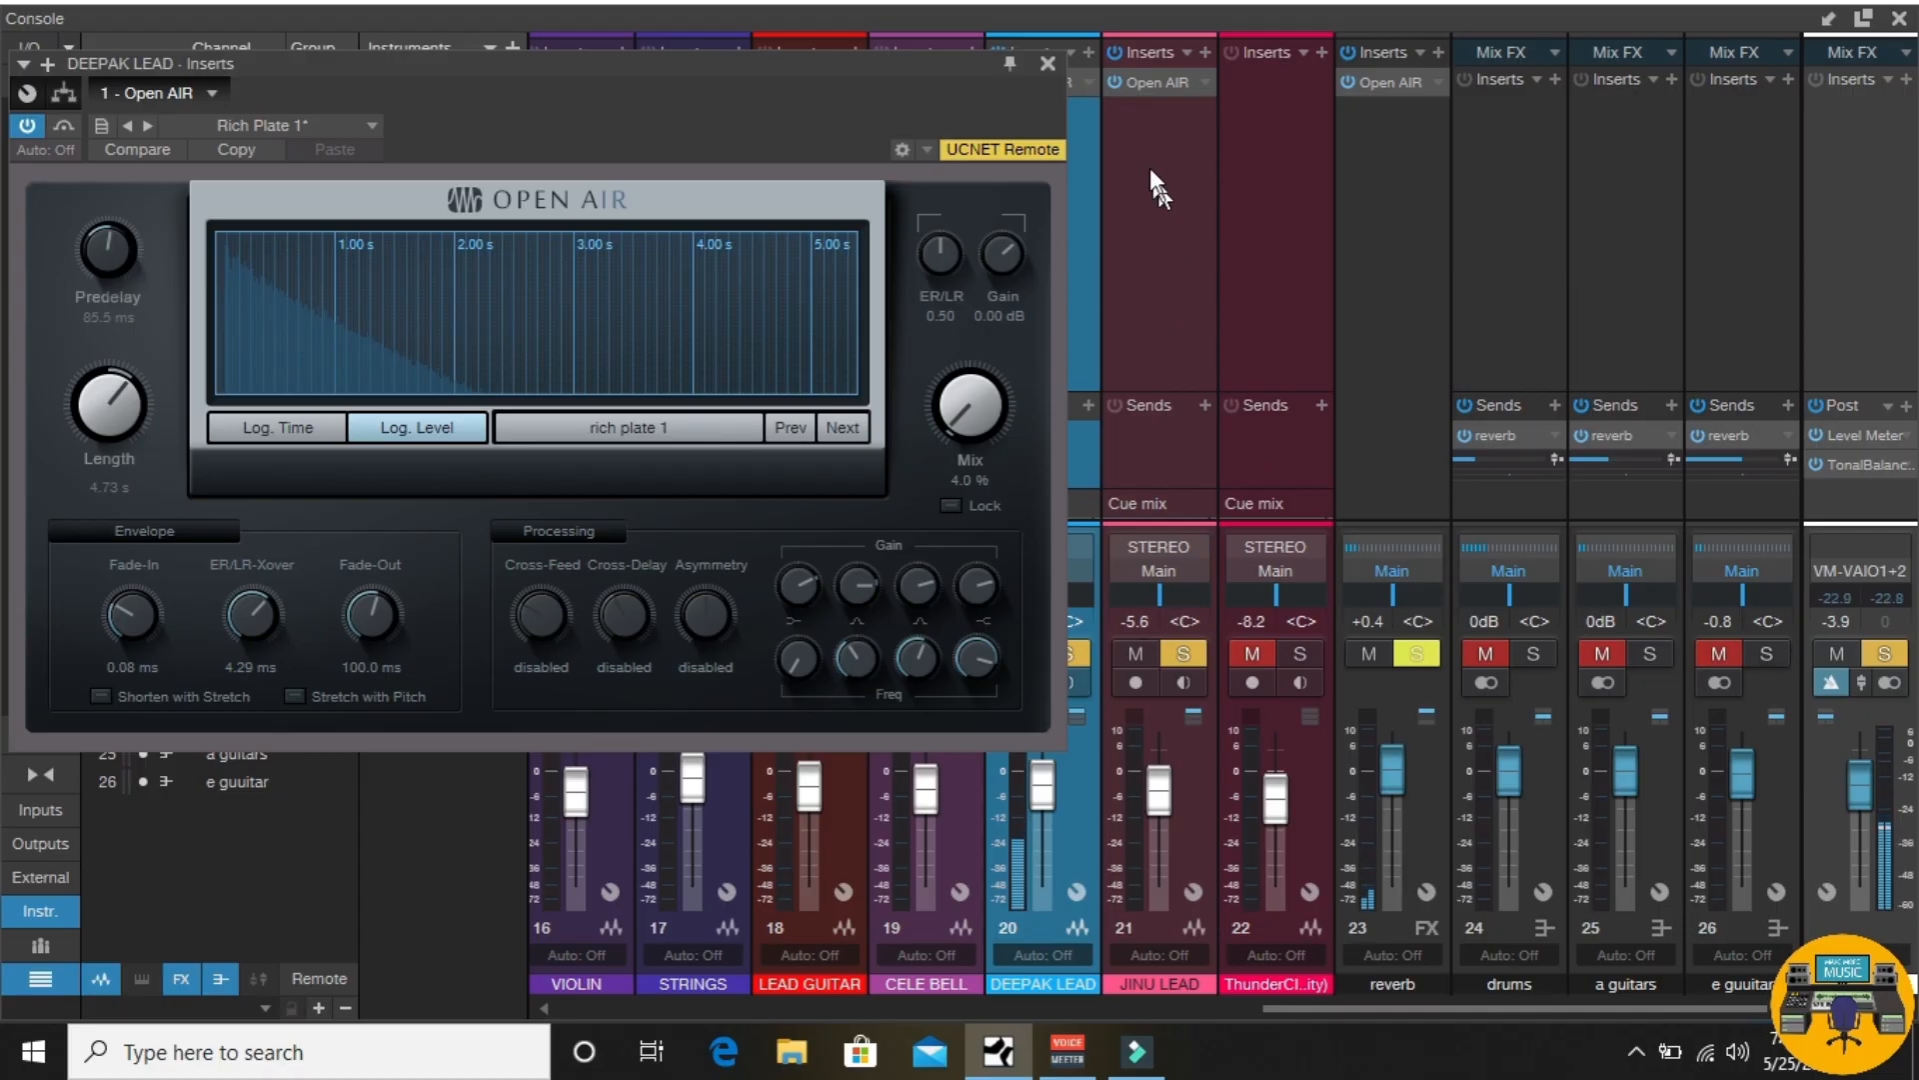
# Step: Show the Open AIR reverbs of lead vocal channels 20 and 21 together and compare their settings
pyautogui.rightClick(1150, 103)
pyautogui.click(1149, 104)
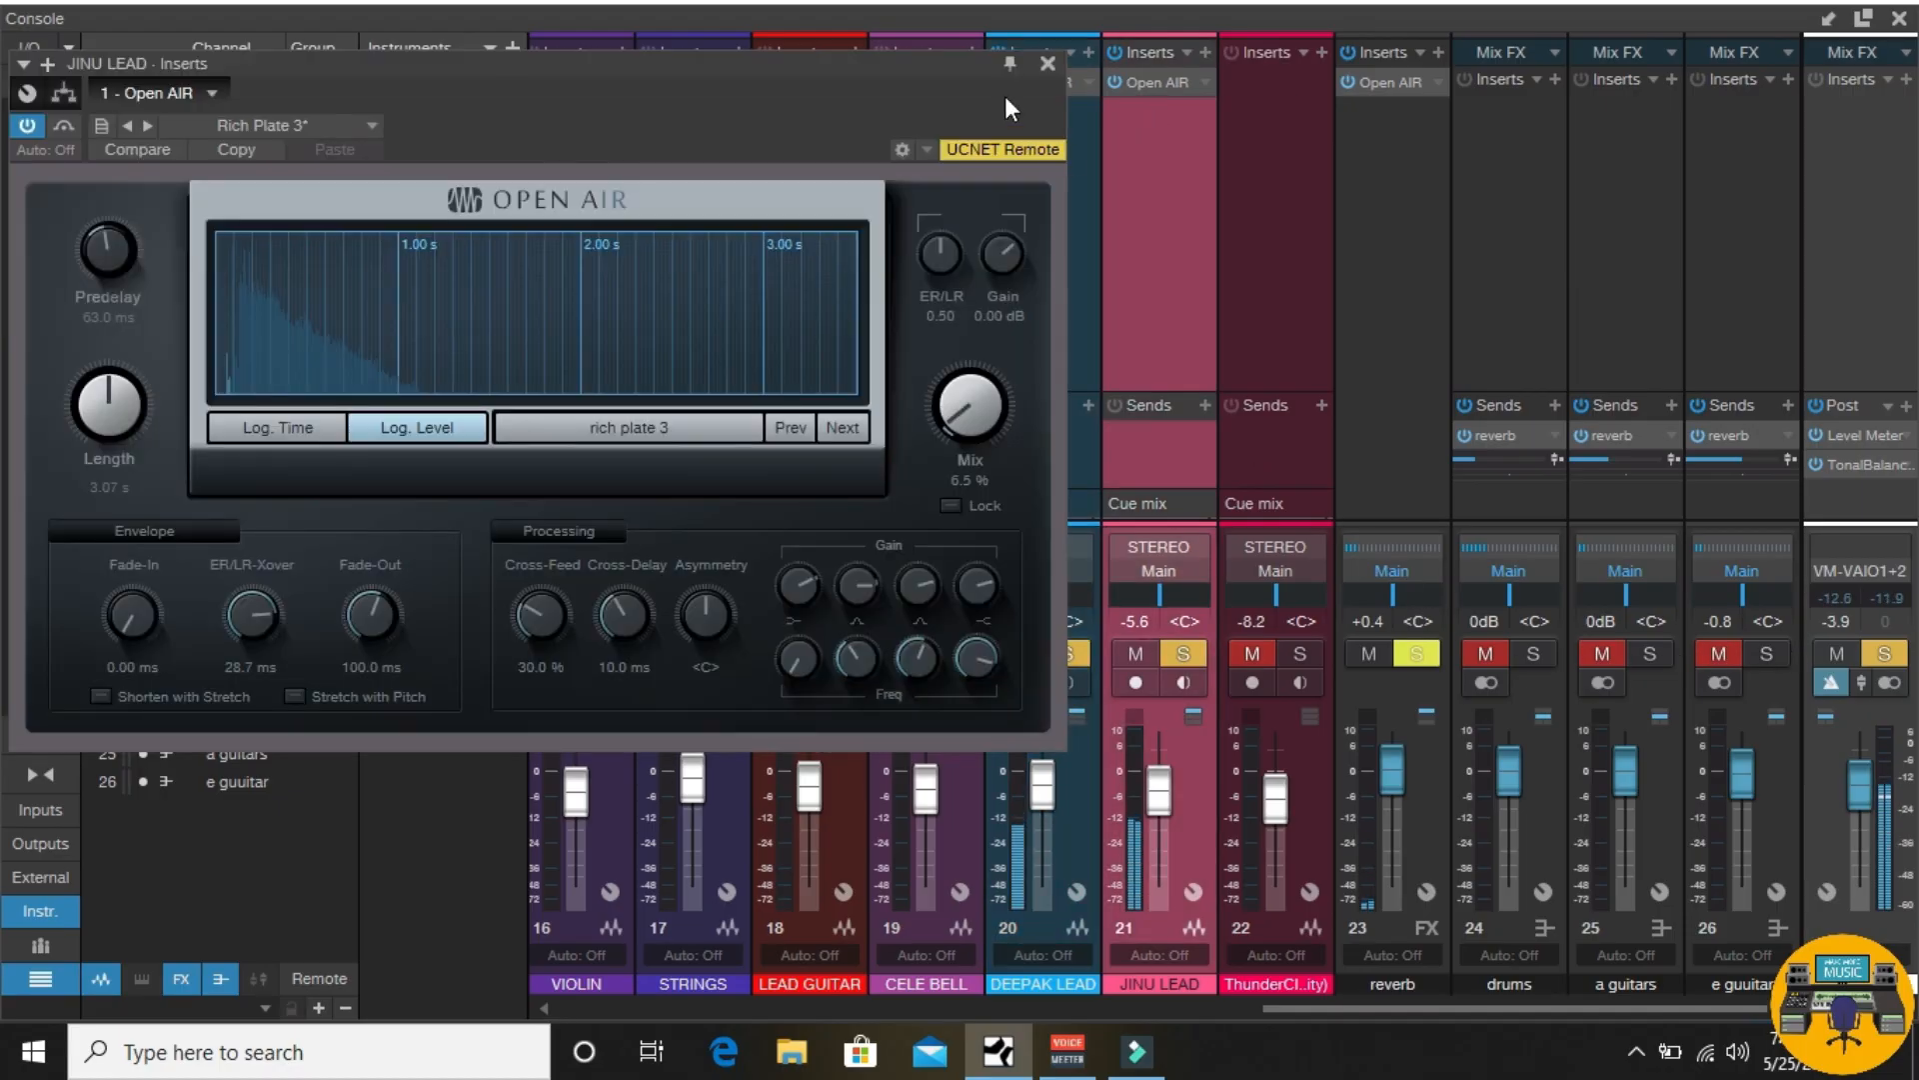
pyautogui.moveTo(857, 64); pyautogui.dragTo(1777, 130)
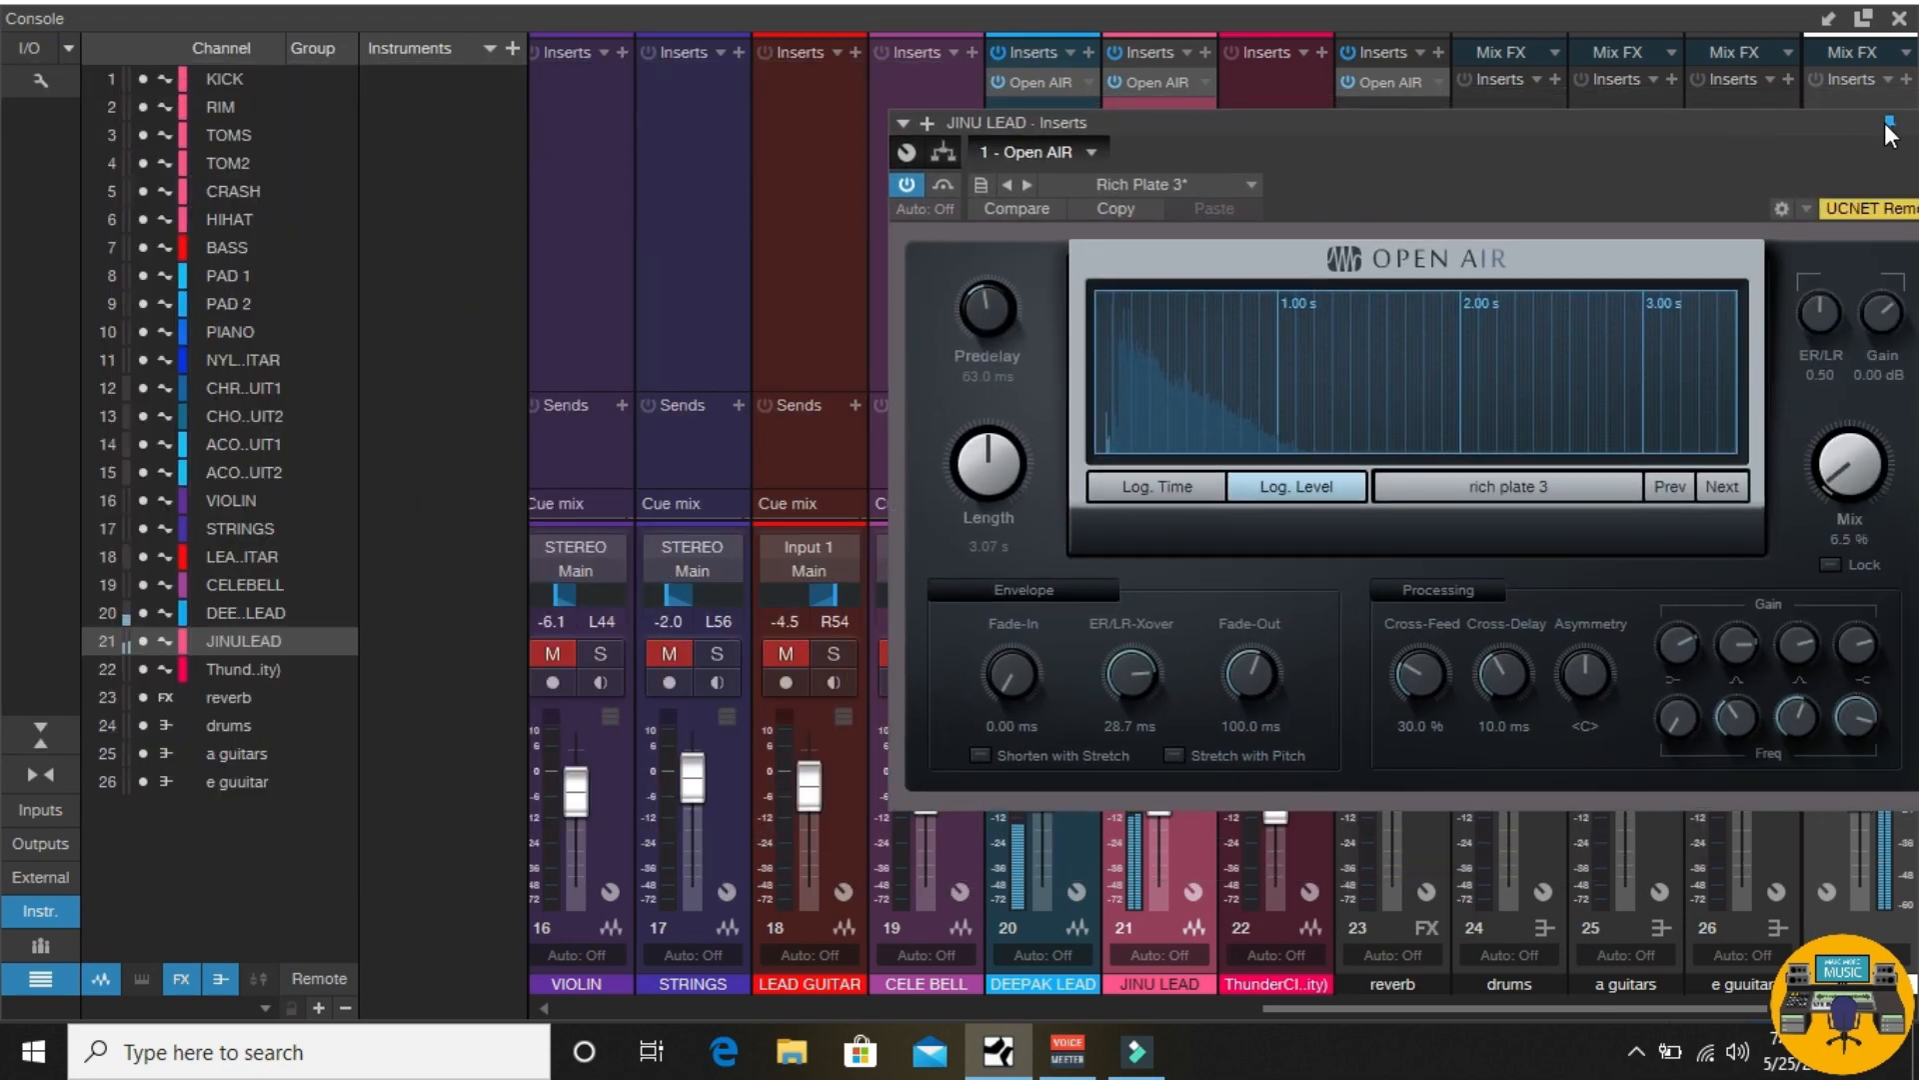
pyautogui.rightClick(1034, 76)
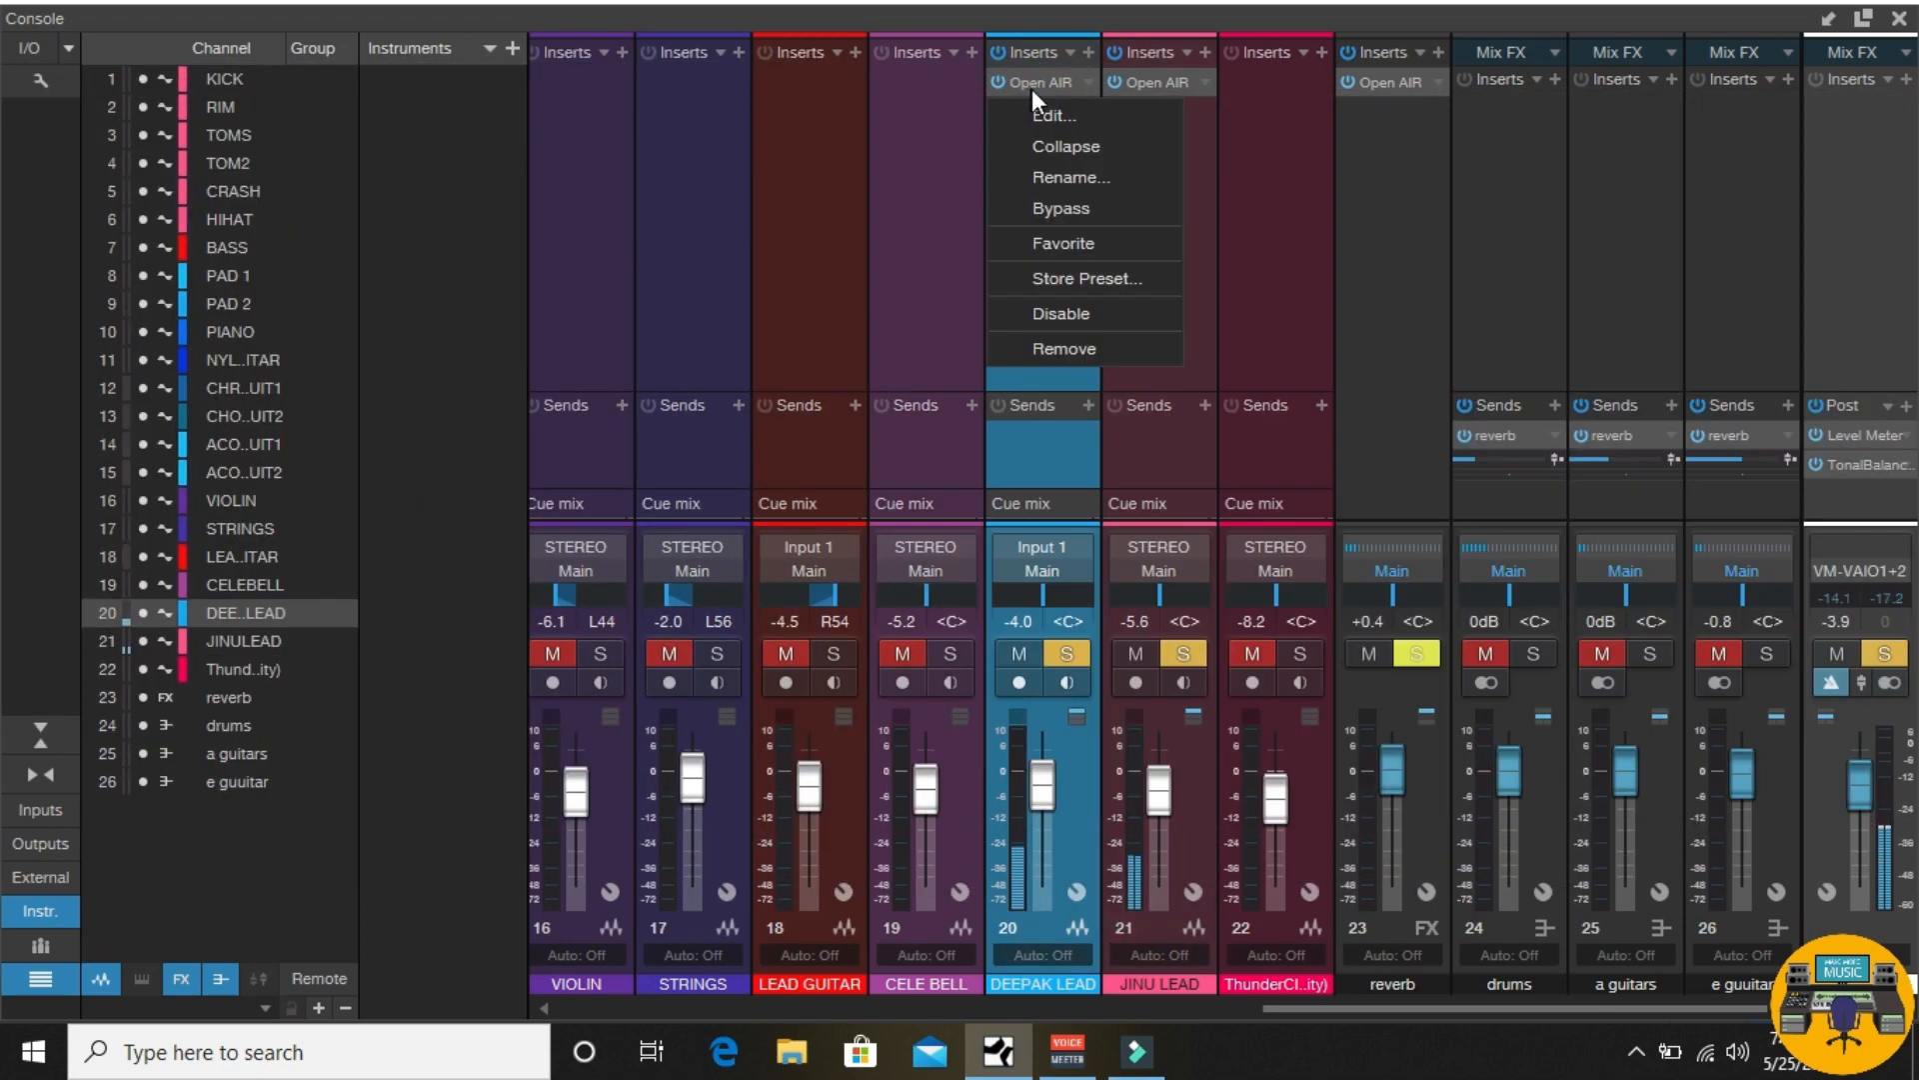
pyautogui.click(1040, 108)
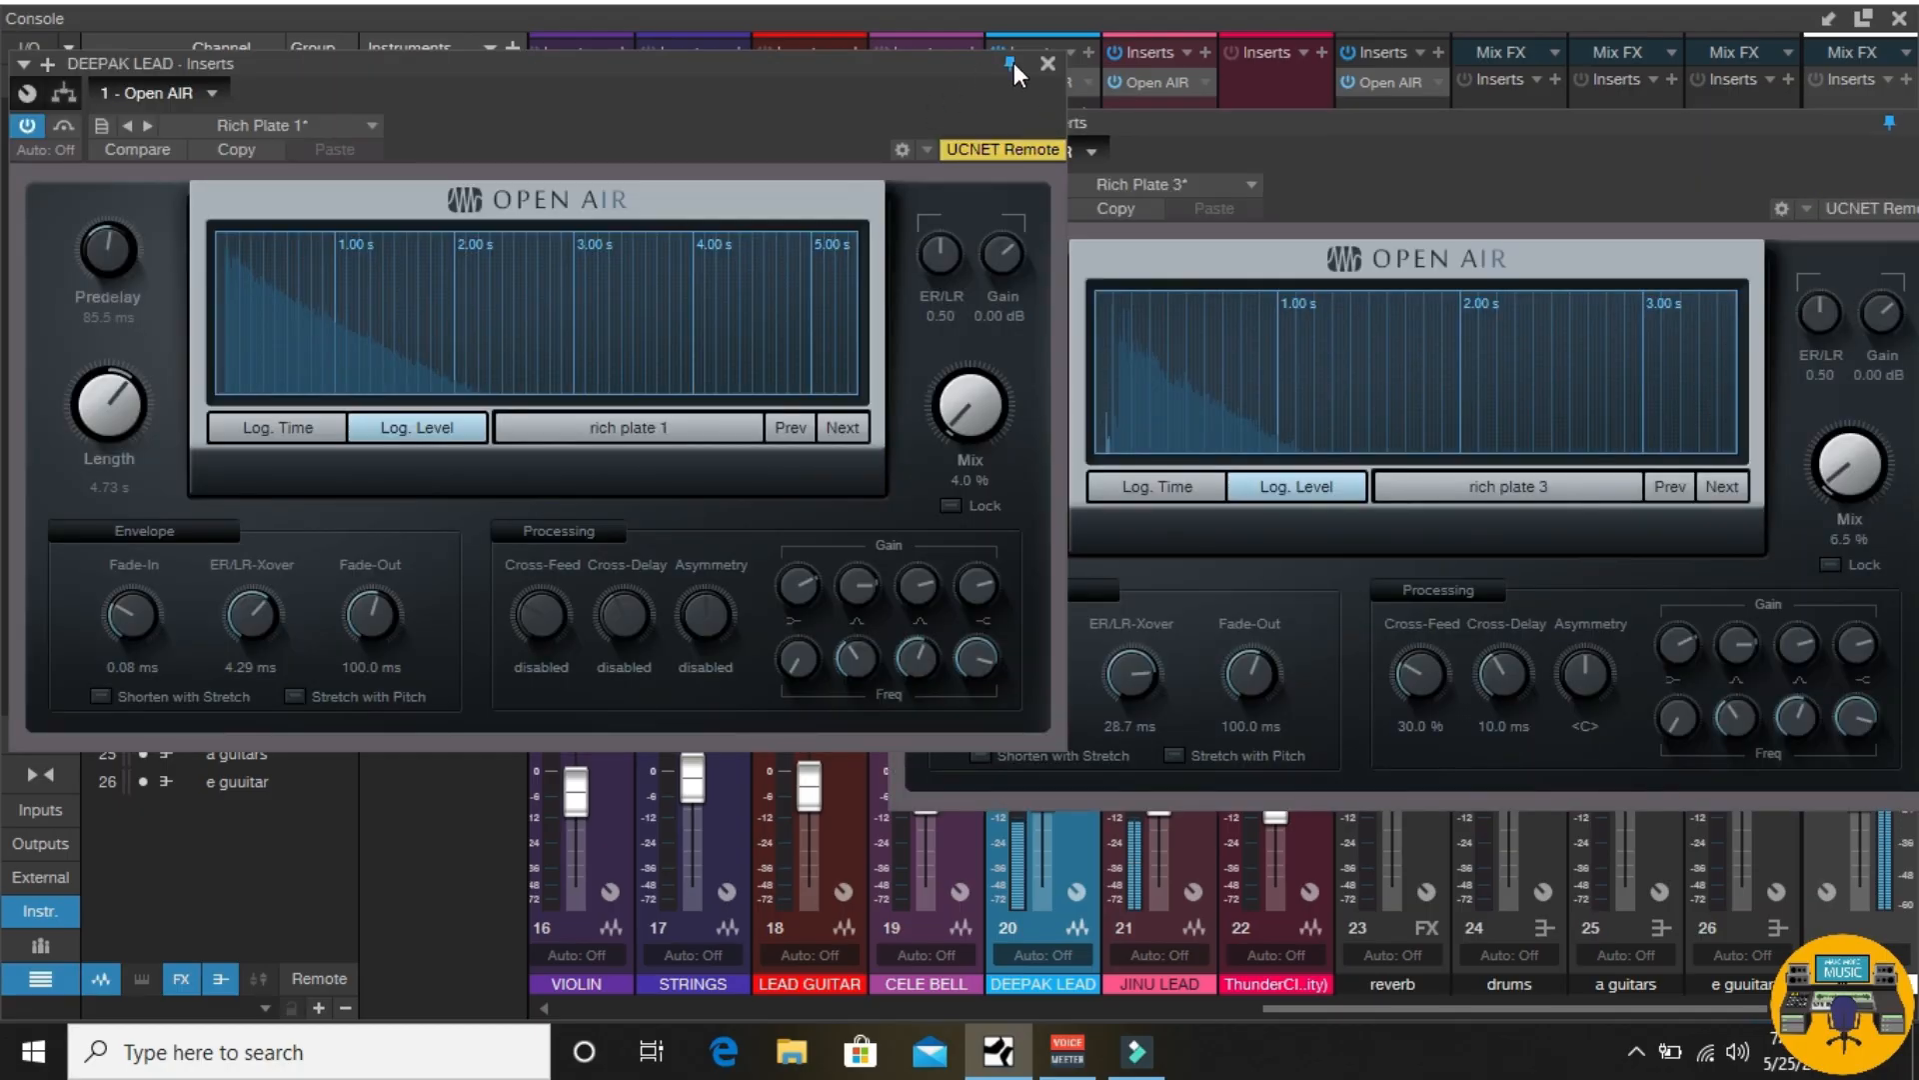
pyautogui.moveTo(1339, 126); pyautogui.dragTo(1305, 144)
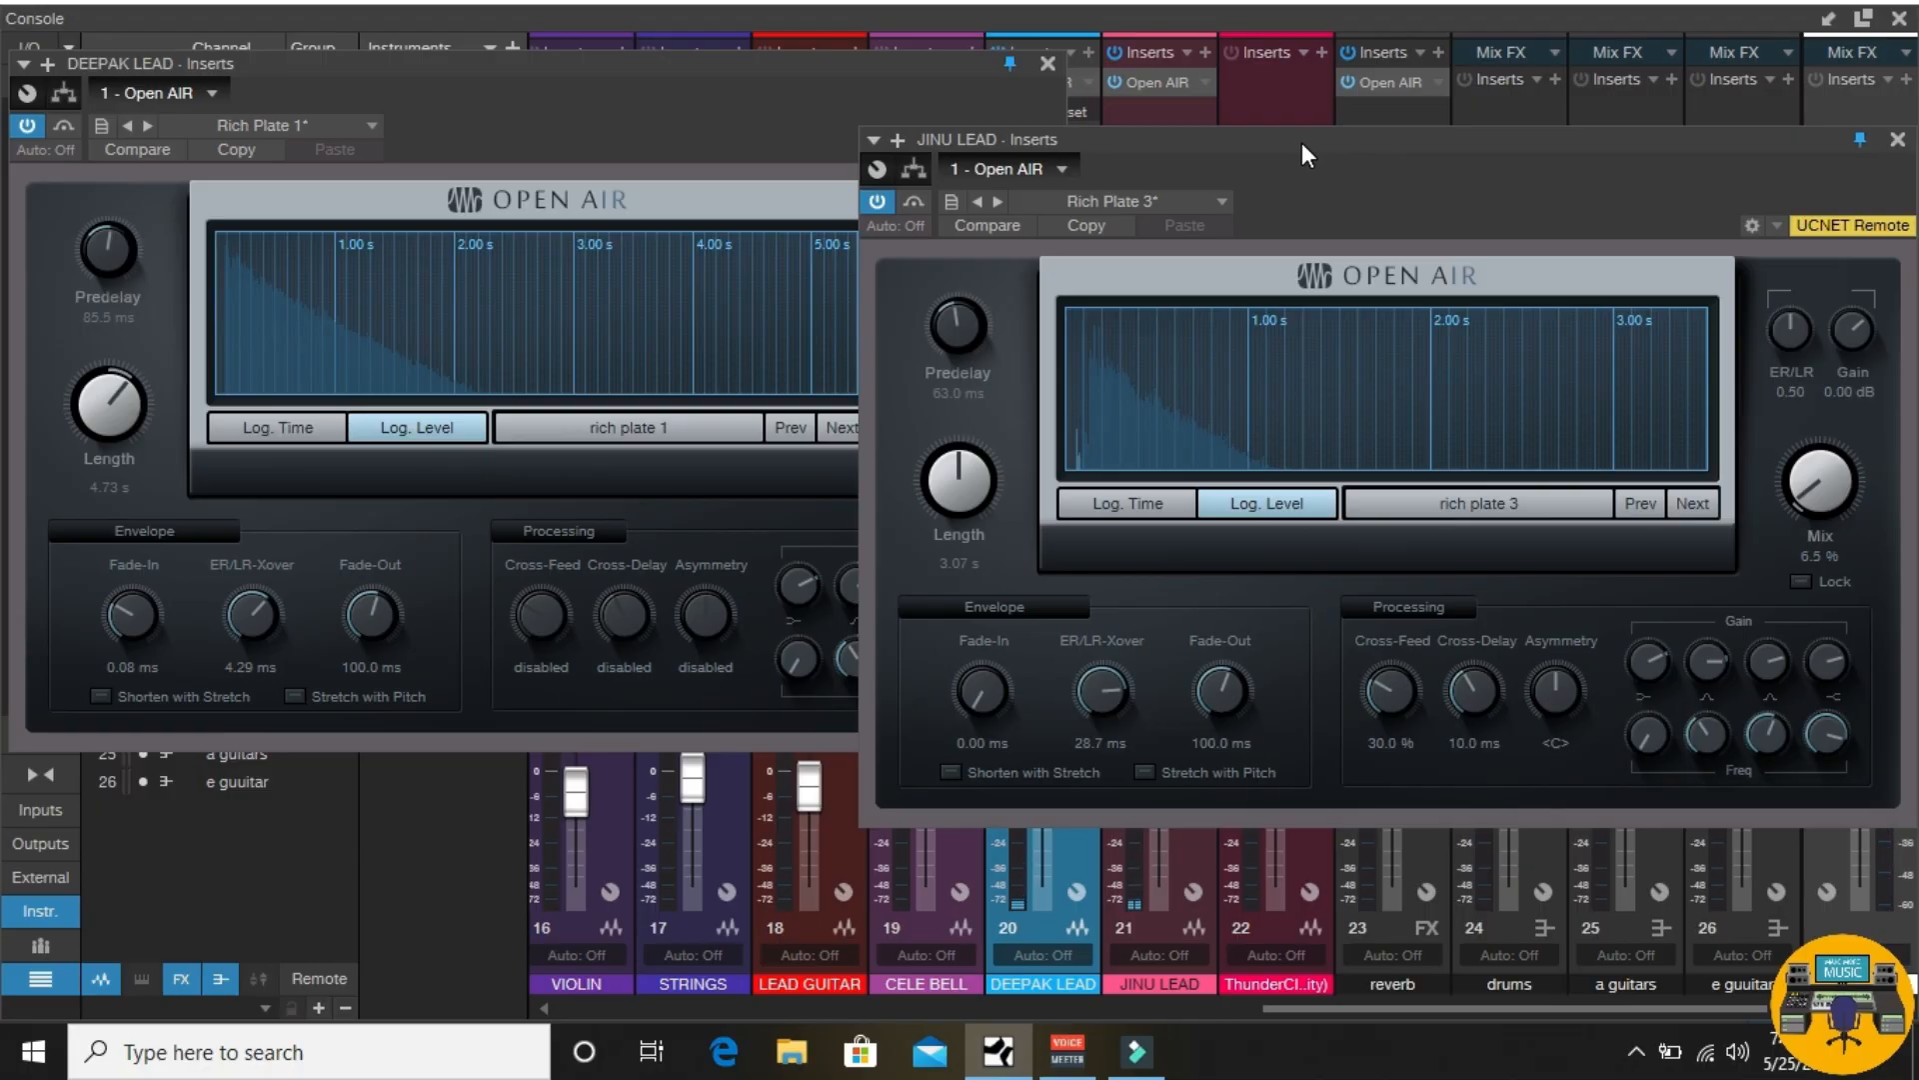
pyautogui.moveTo(1302, 142); pyautogui.dragTo(1290, 262)
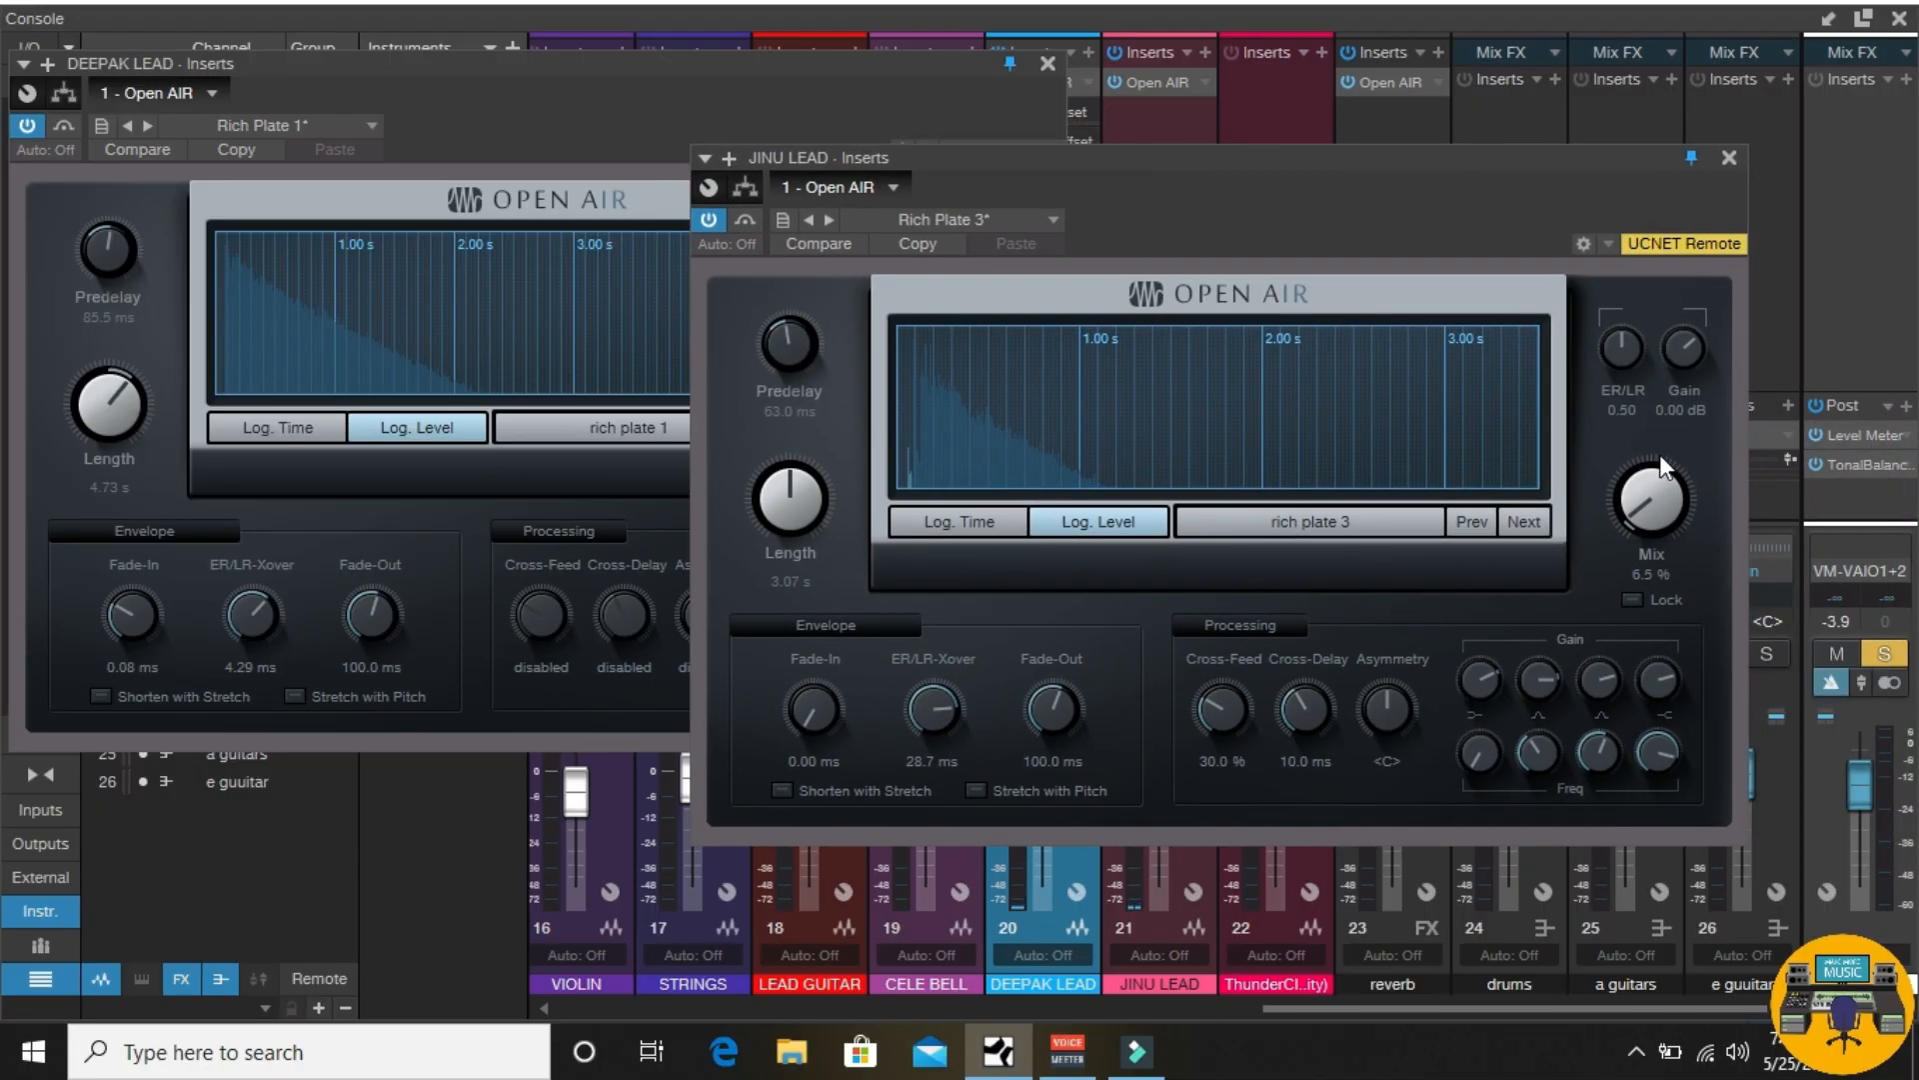
# Step: Close channel 20's Open AIR and mute its vocal, leaving the channel 21 vocal soloed with its reverb open
pyautogui.click(1047, 64)
pyautogui.moveTo(1088, 153); pyautogui.dragTo(352, 72)
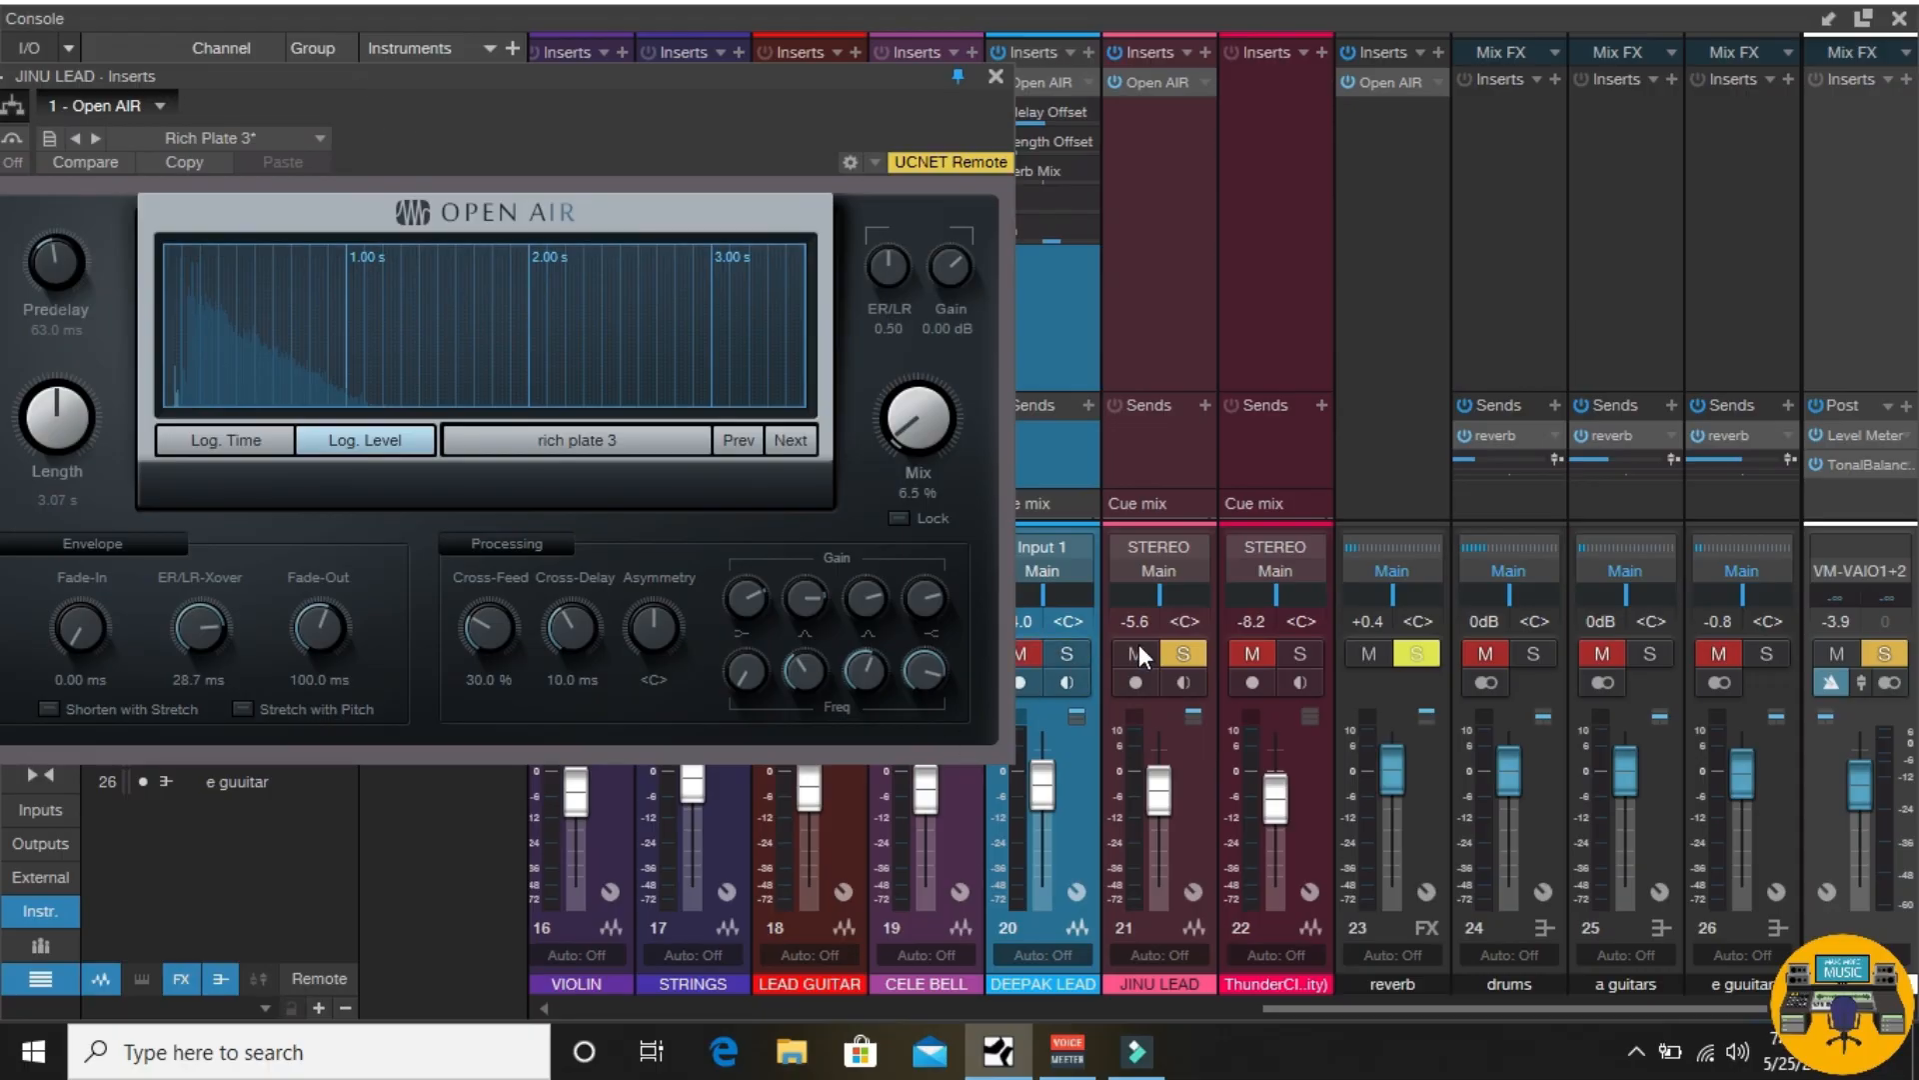
pyautogui.moveTo(740, 87); pyautogui.dragTo(797, 75)
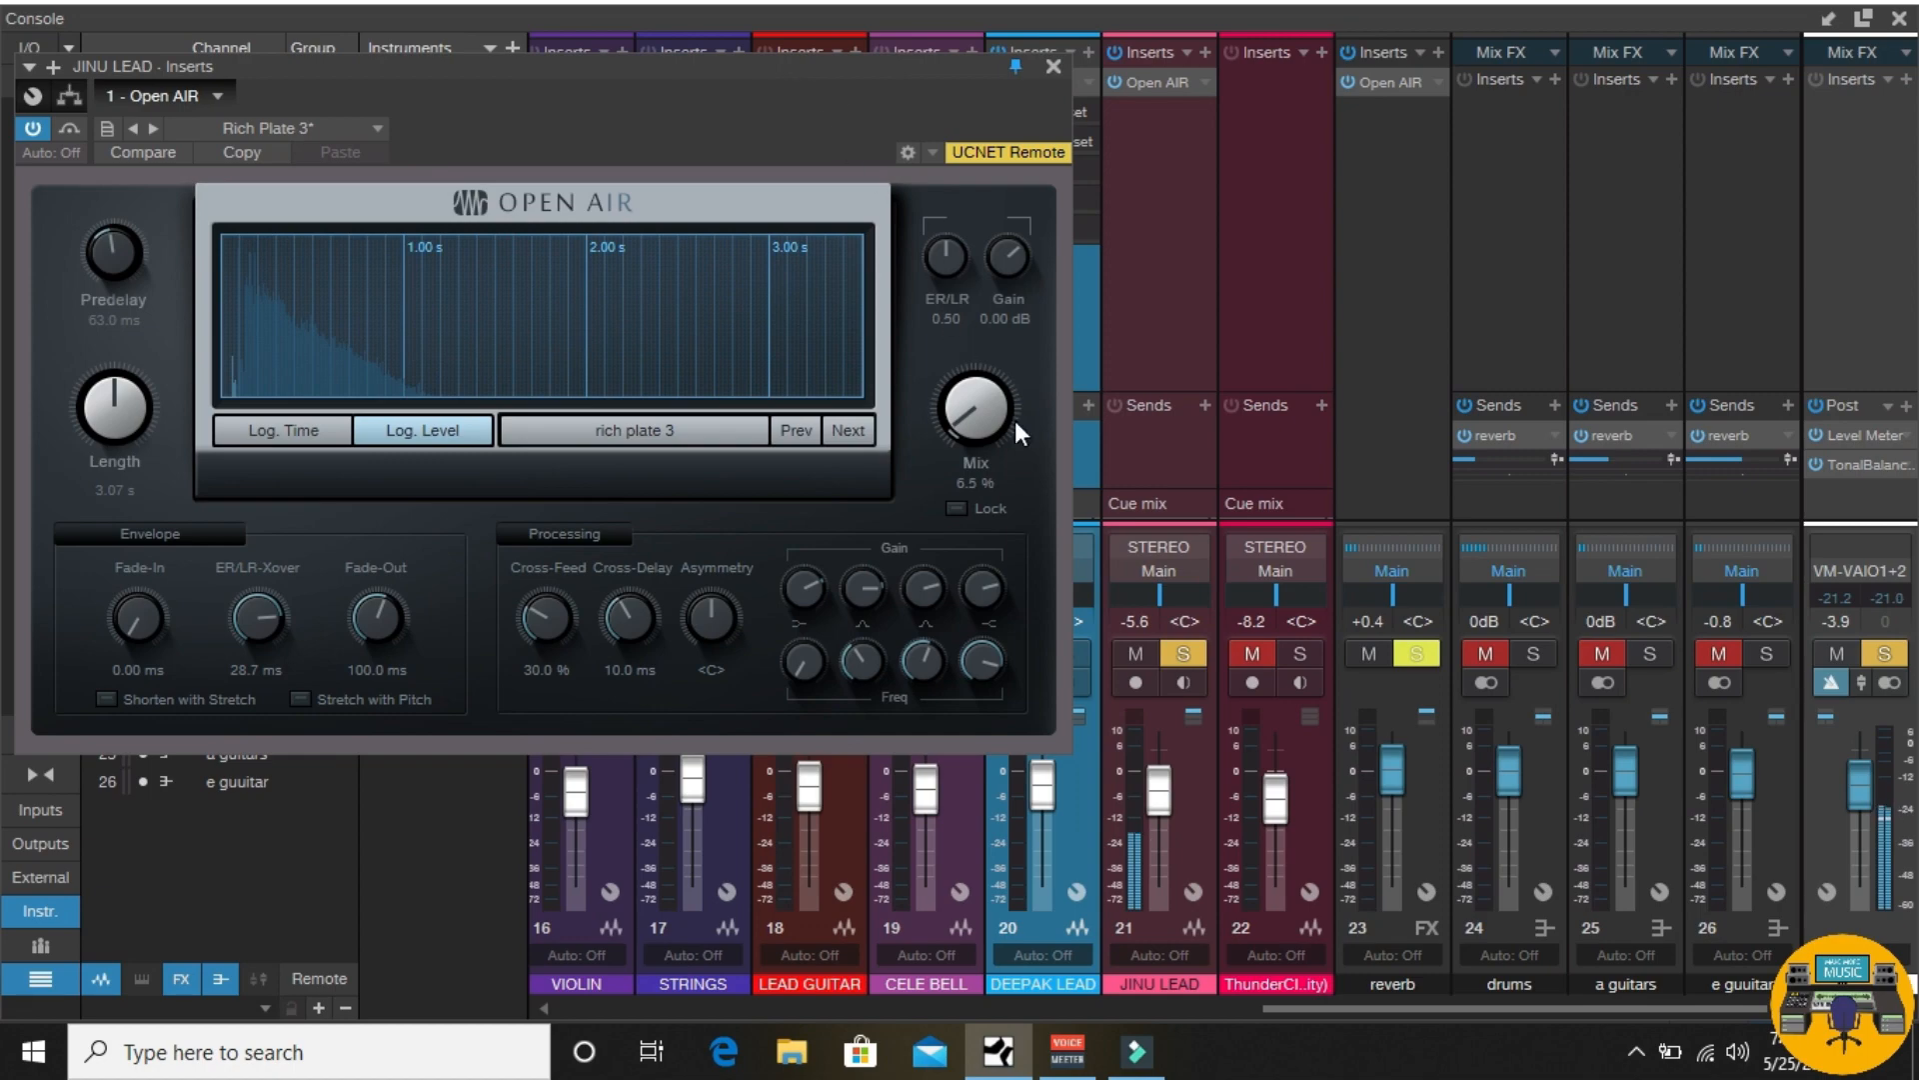
# Step: Audition channel 21's Open AIR mix at 69.5 % and at 0 %, and reset the main output's clip indicator
pyautogui.moveTo(1016, 419); pyautogui.dragTo(963, 208)
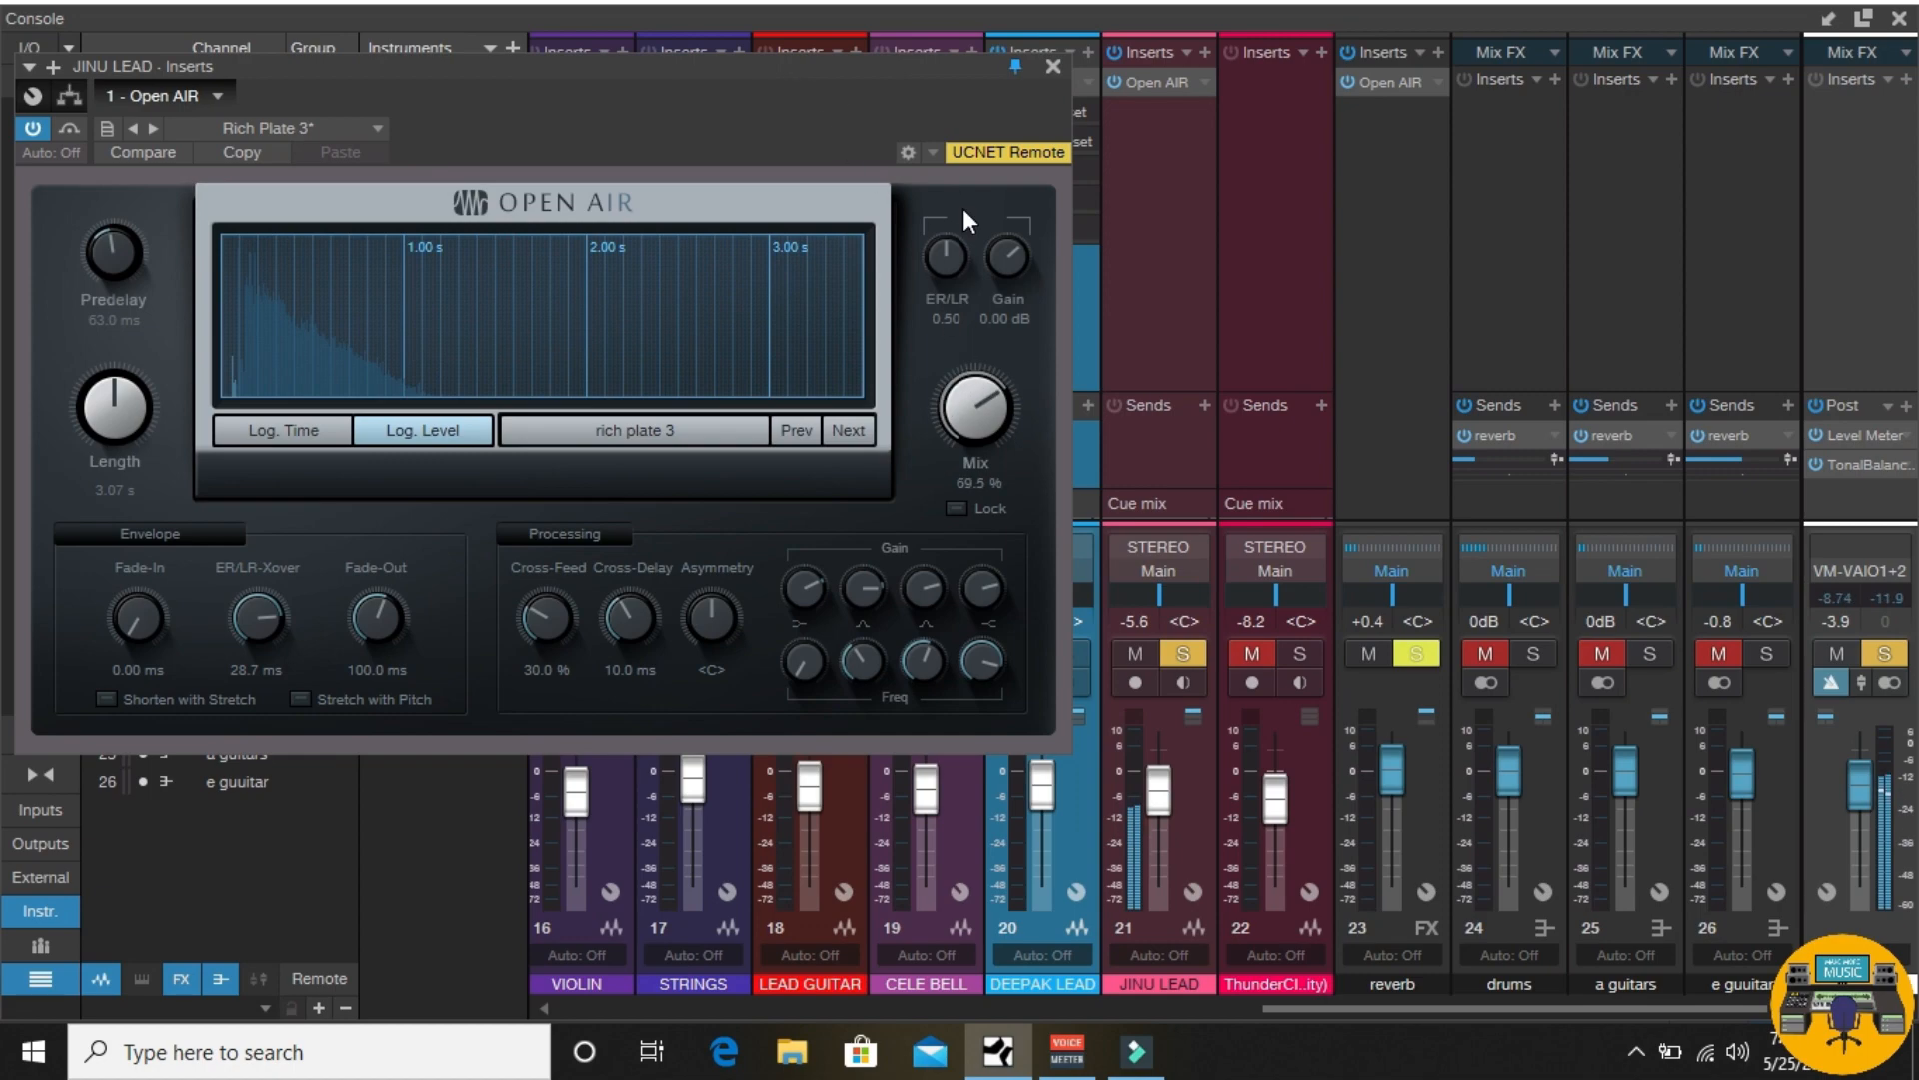
pyautogui.moveTo(1000, 392); pyautogui.dragTo(1005, 237)
pyautogui.moveTo(993, 400); pyautogui.dragTo(1002, 748)
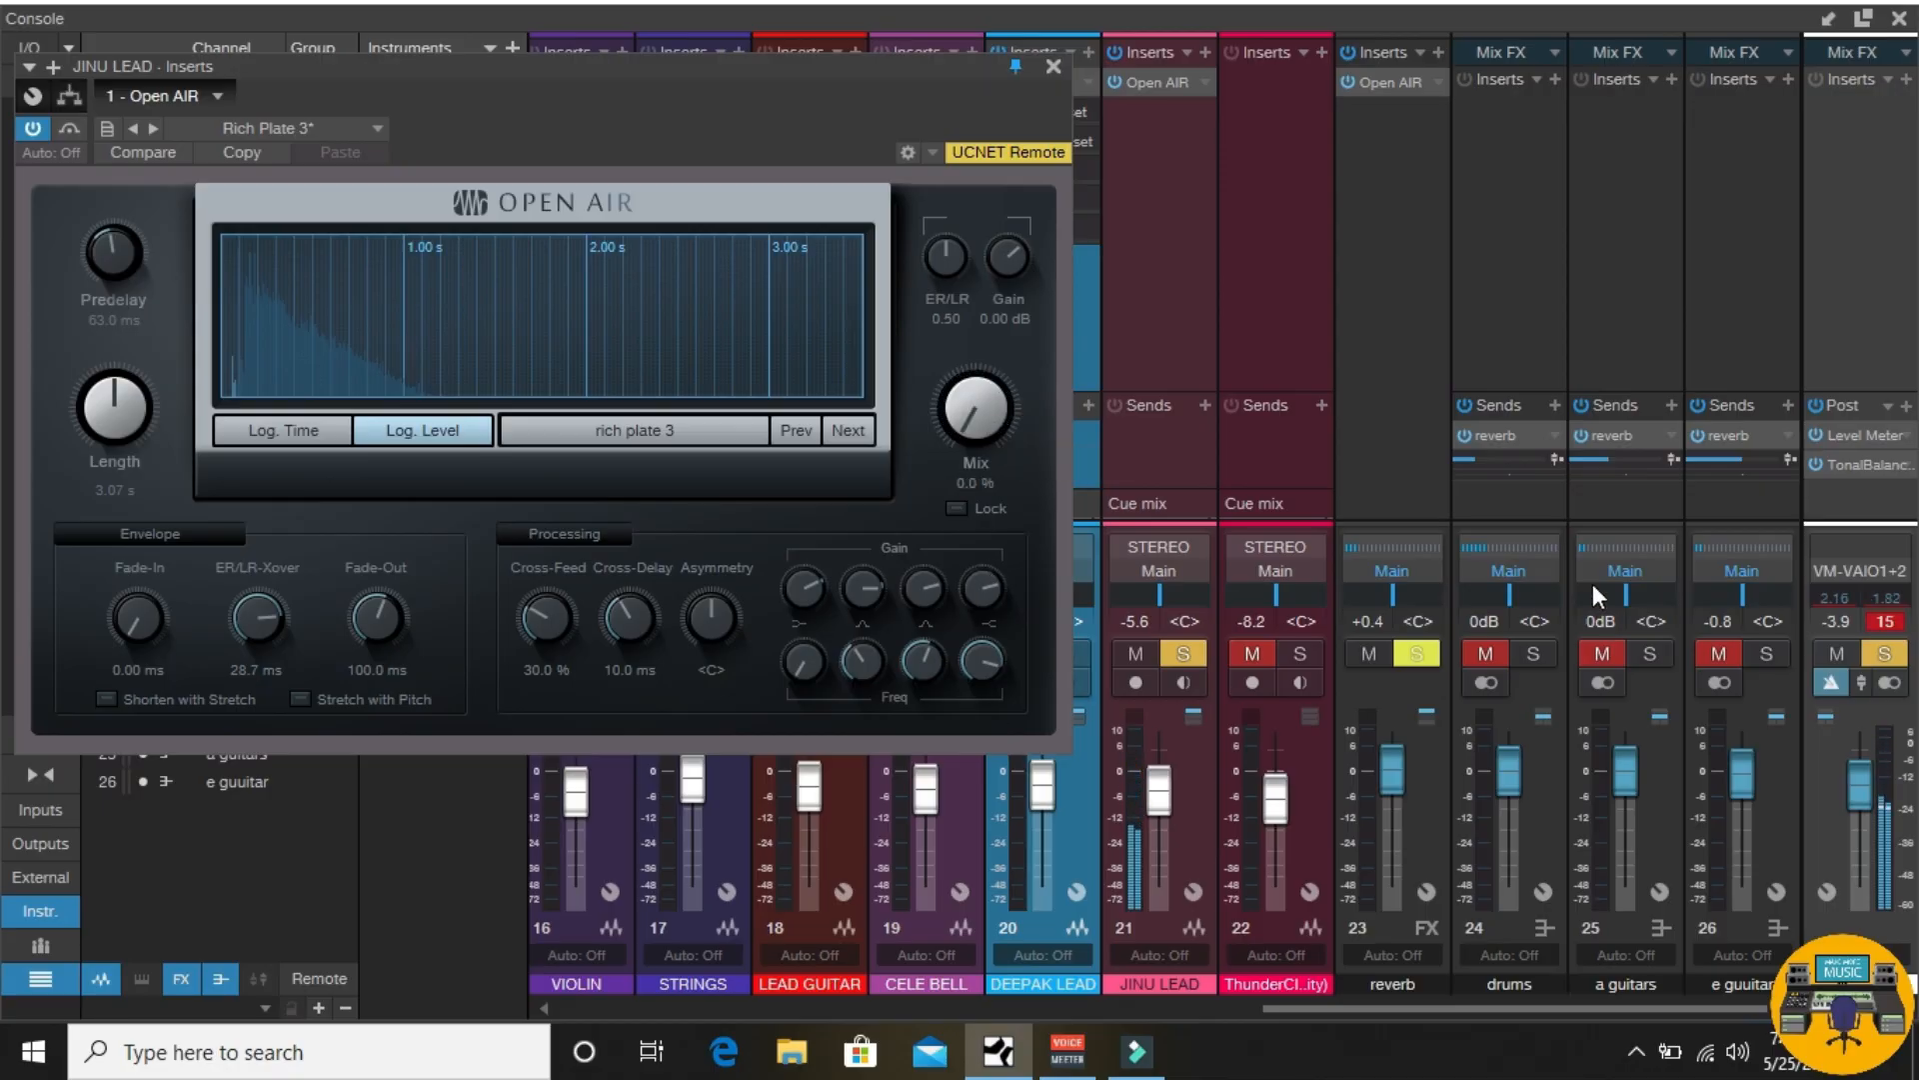
pyautogui.click(1886, 624)
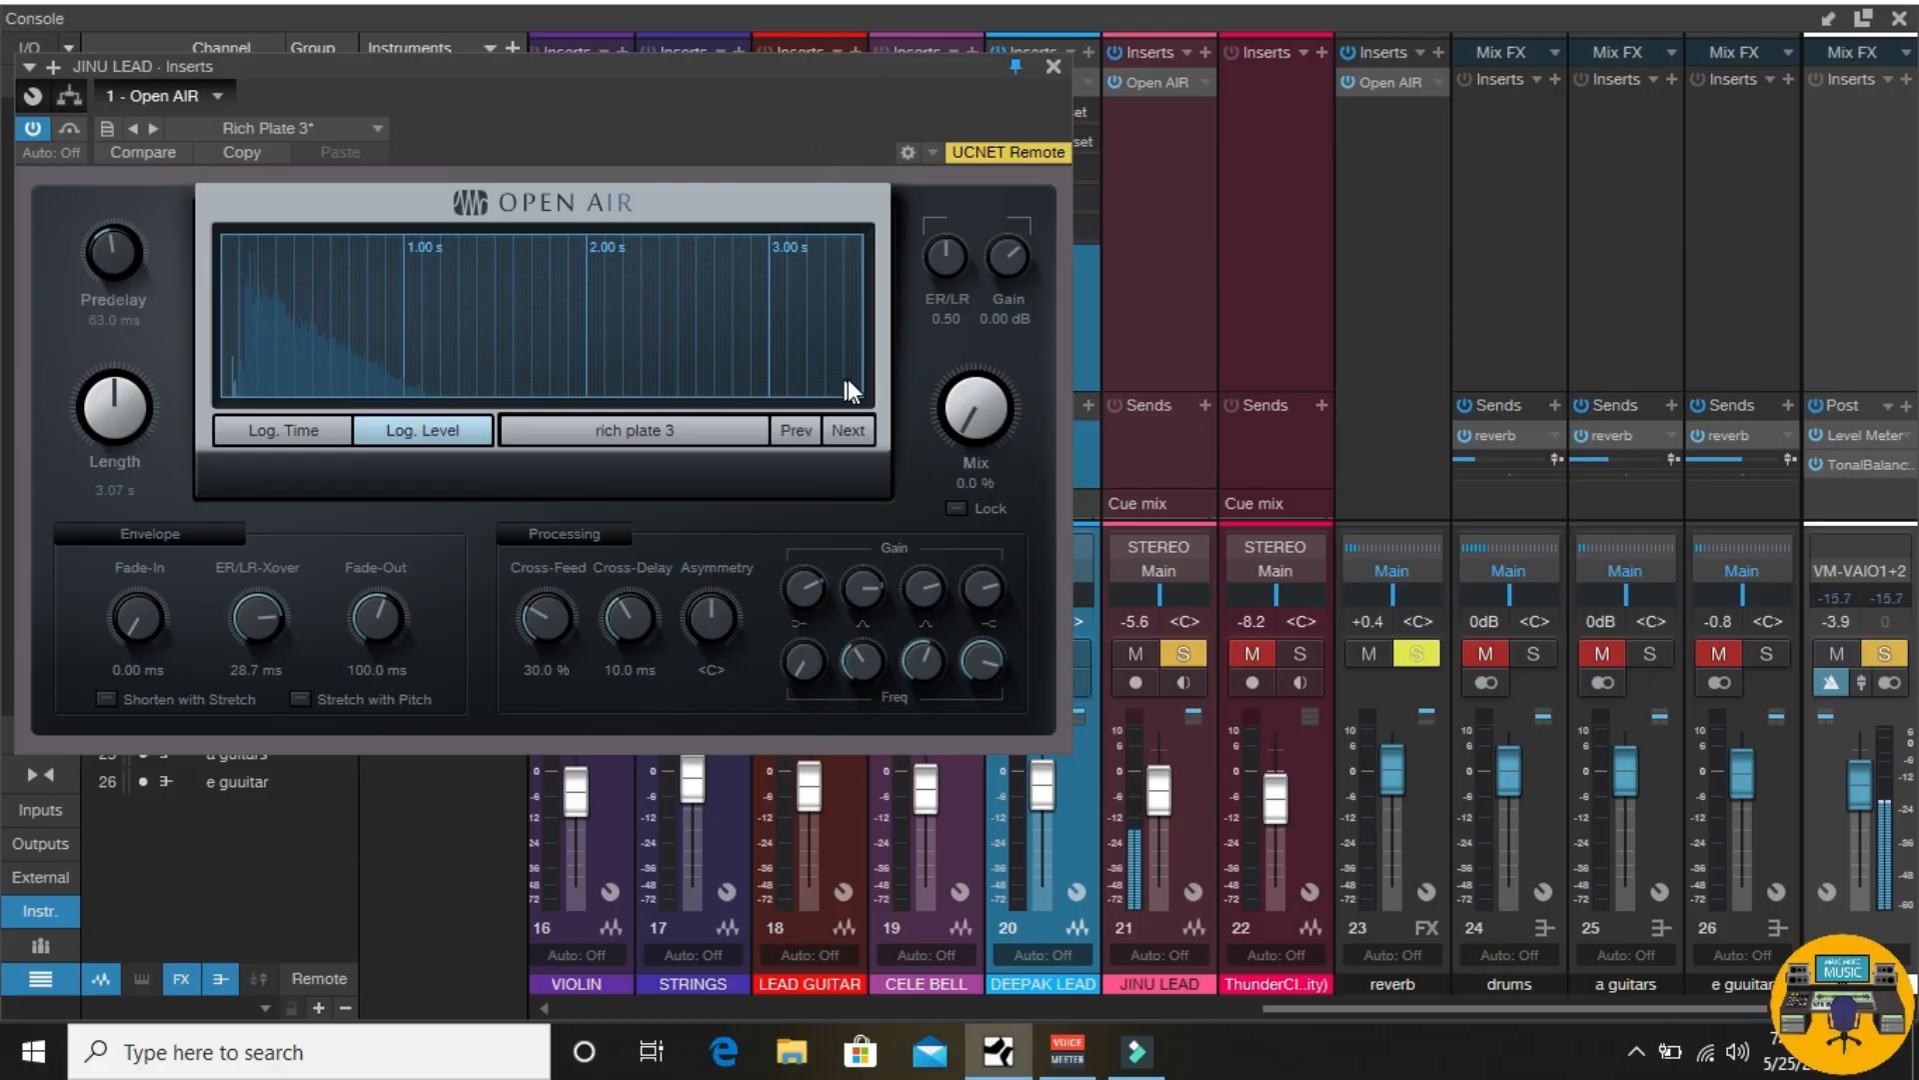
# Step: Set channel 21's Open AIR mix to 7.5 %, close the reverb and collapse the Open AIR insert on channel 20
pyautogui.moveTo(965, 408)
pyautogui.mouseDown()
pyautogui.moveTo(964, 367)
pyautogui.moveTo(967, 384)
pyautogui.mouseUp()
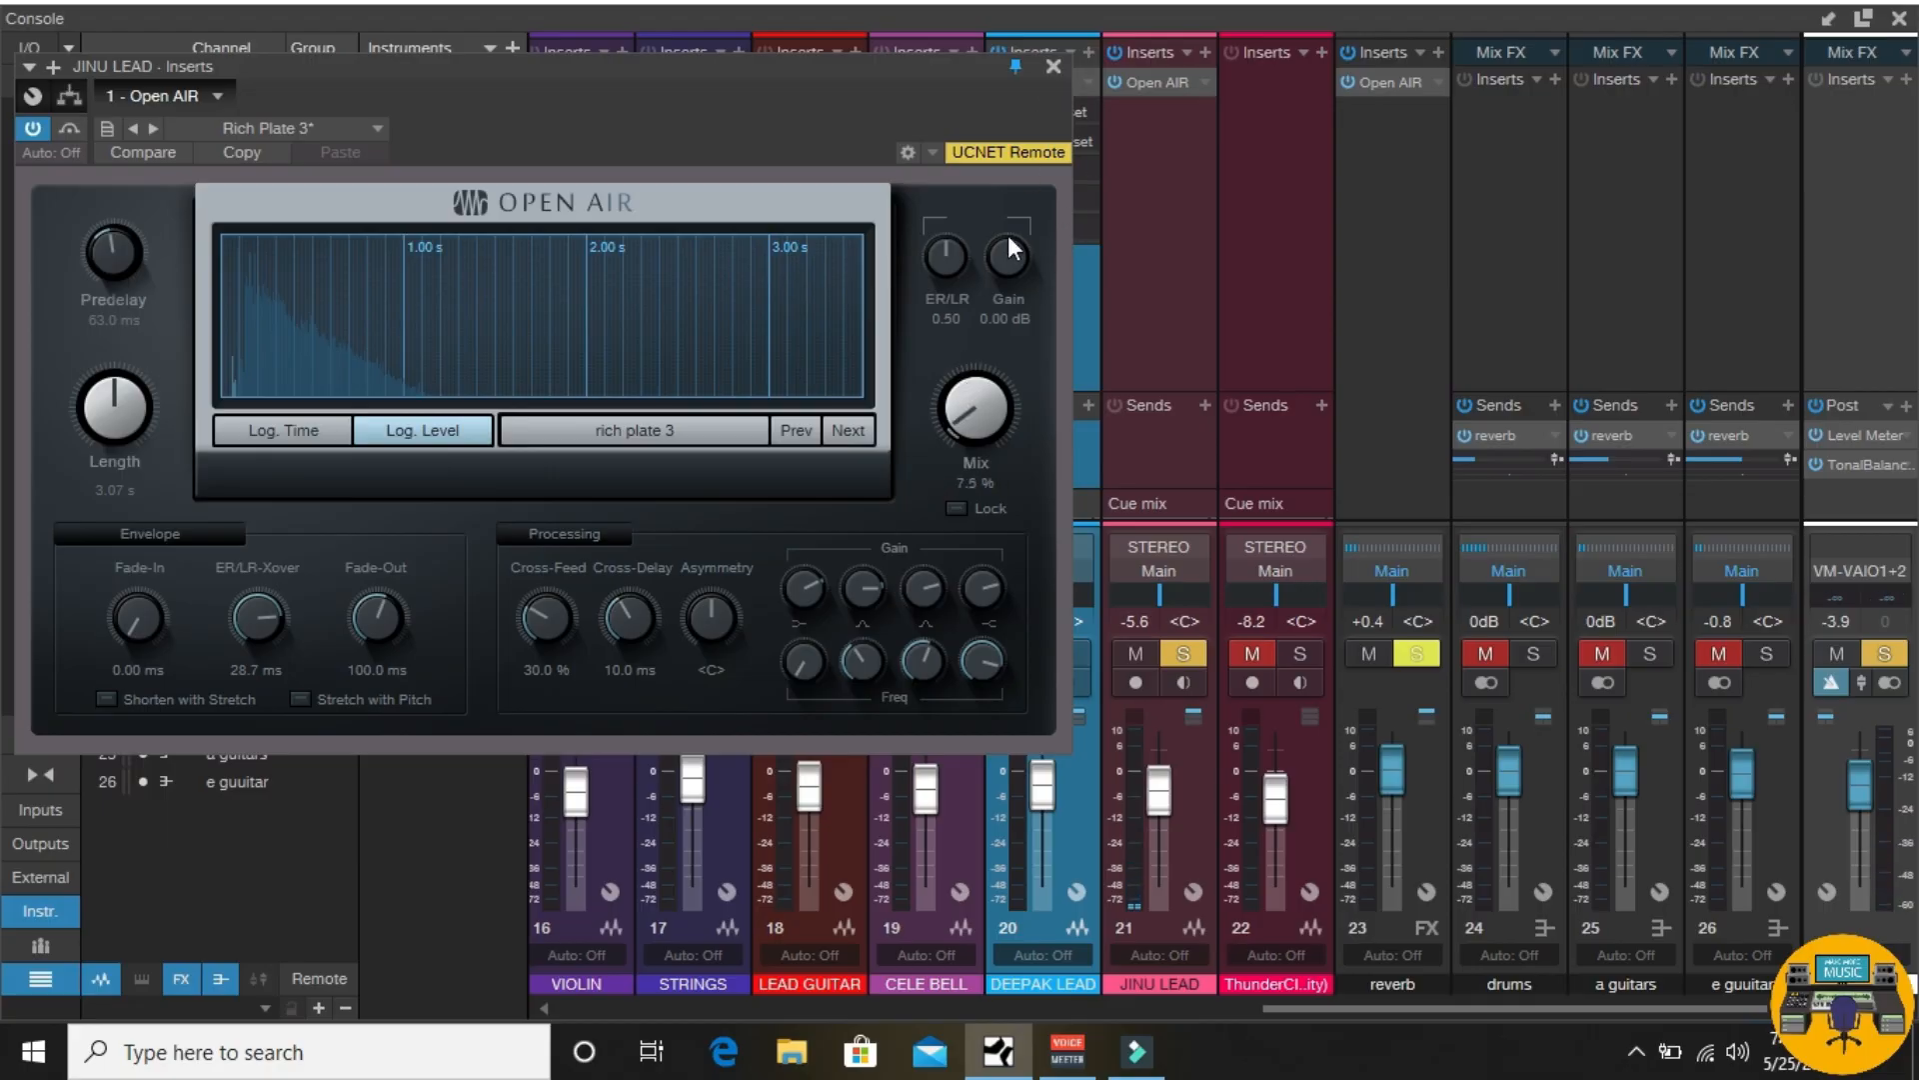
pyautogui.click(1053, 70)
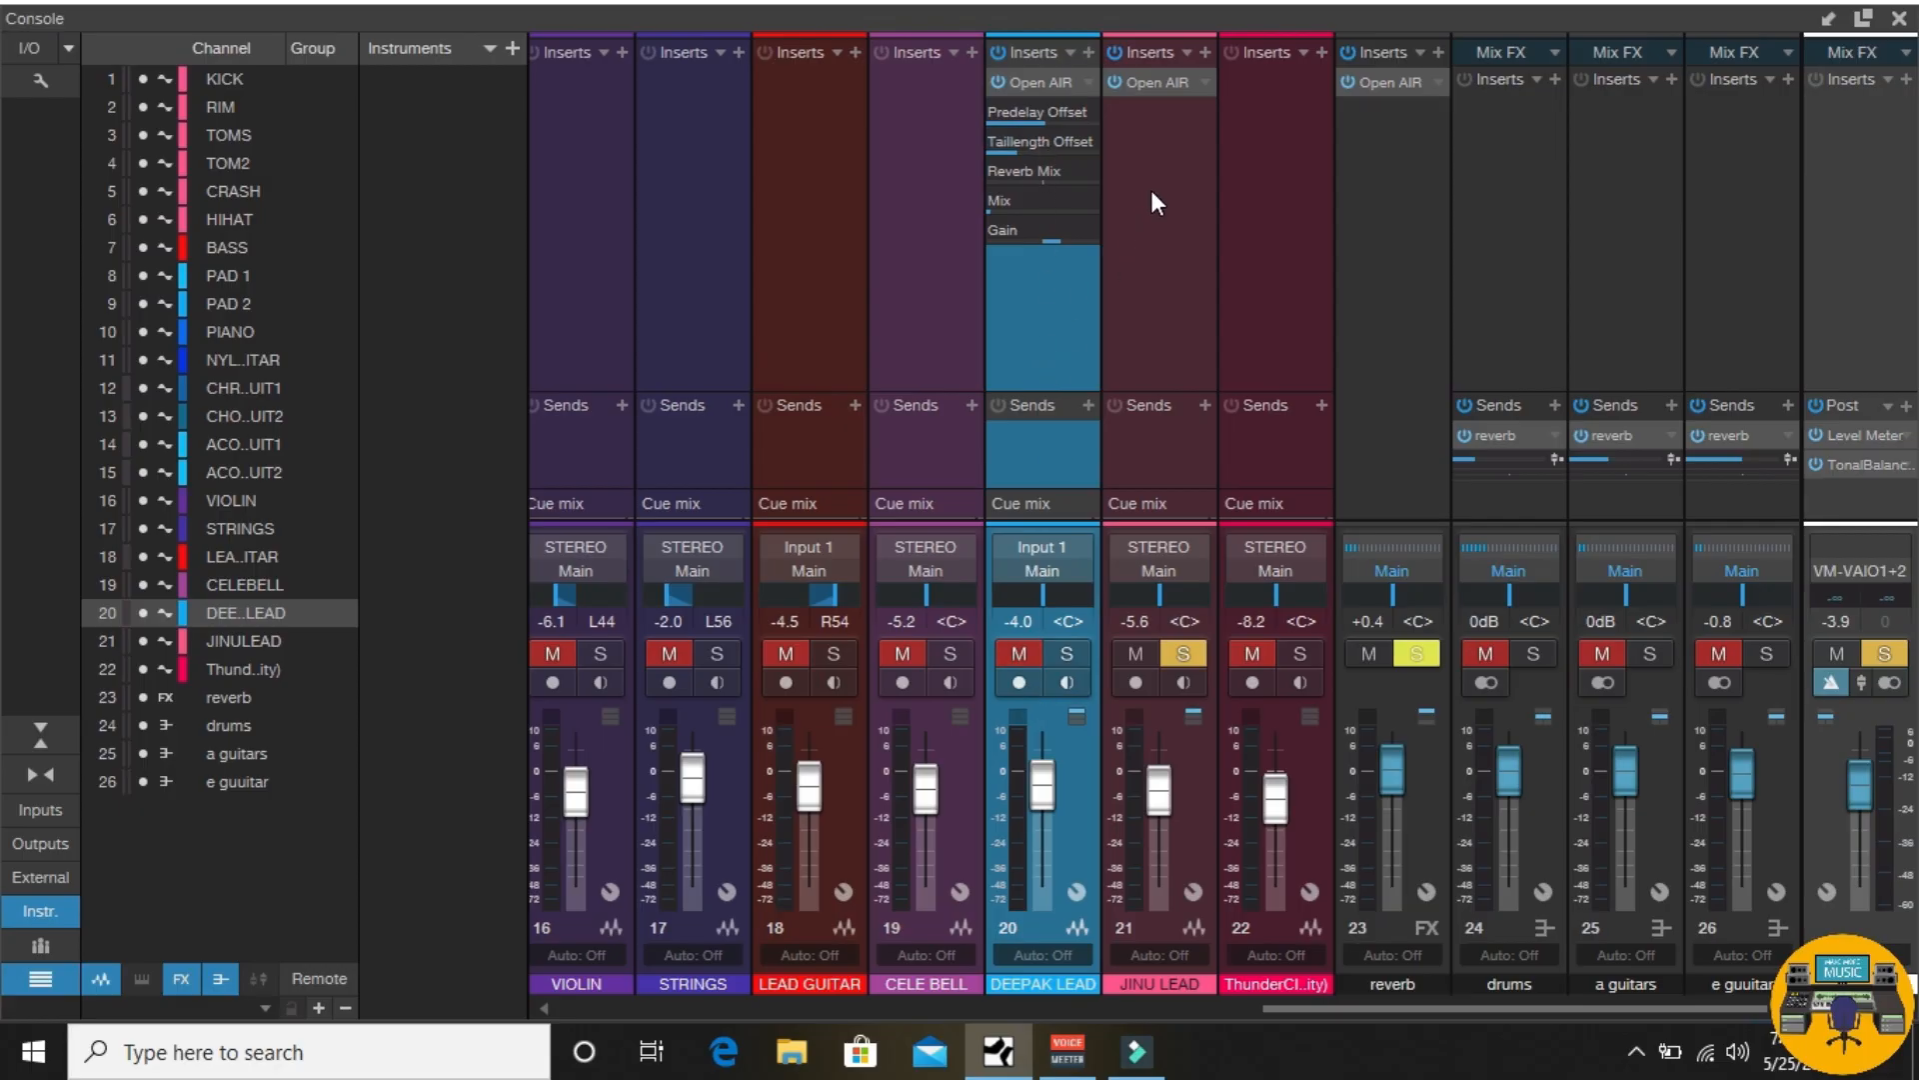
pyautogui.click(1054, 87)
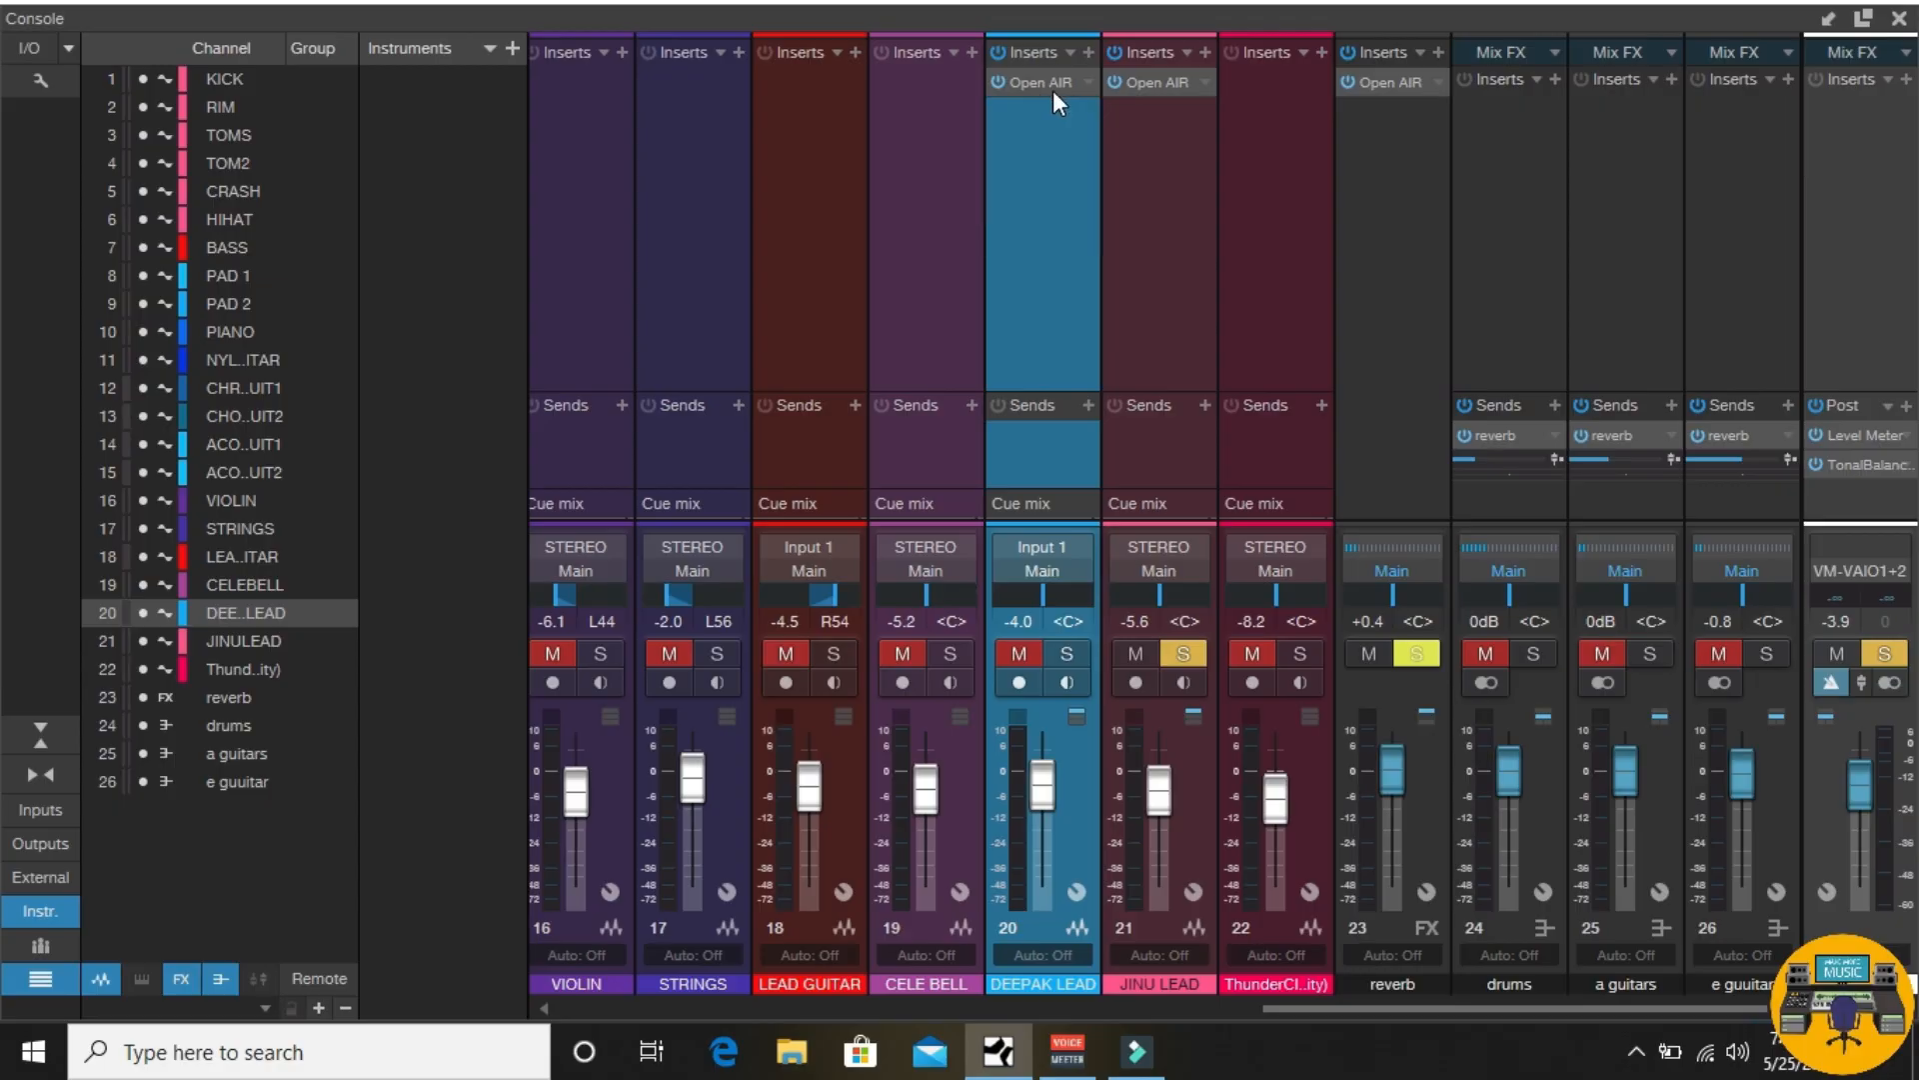
# Step: Reopen the Open AIR on lead vocal channel 20 and examine its medium plate presets without changing the preset
pyautogui.click(1392, 216)
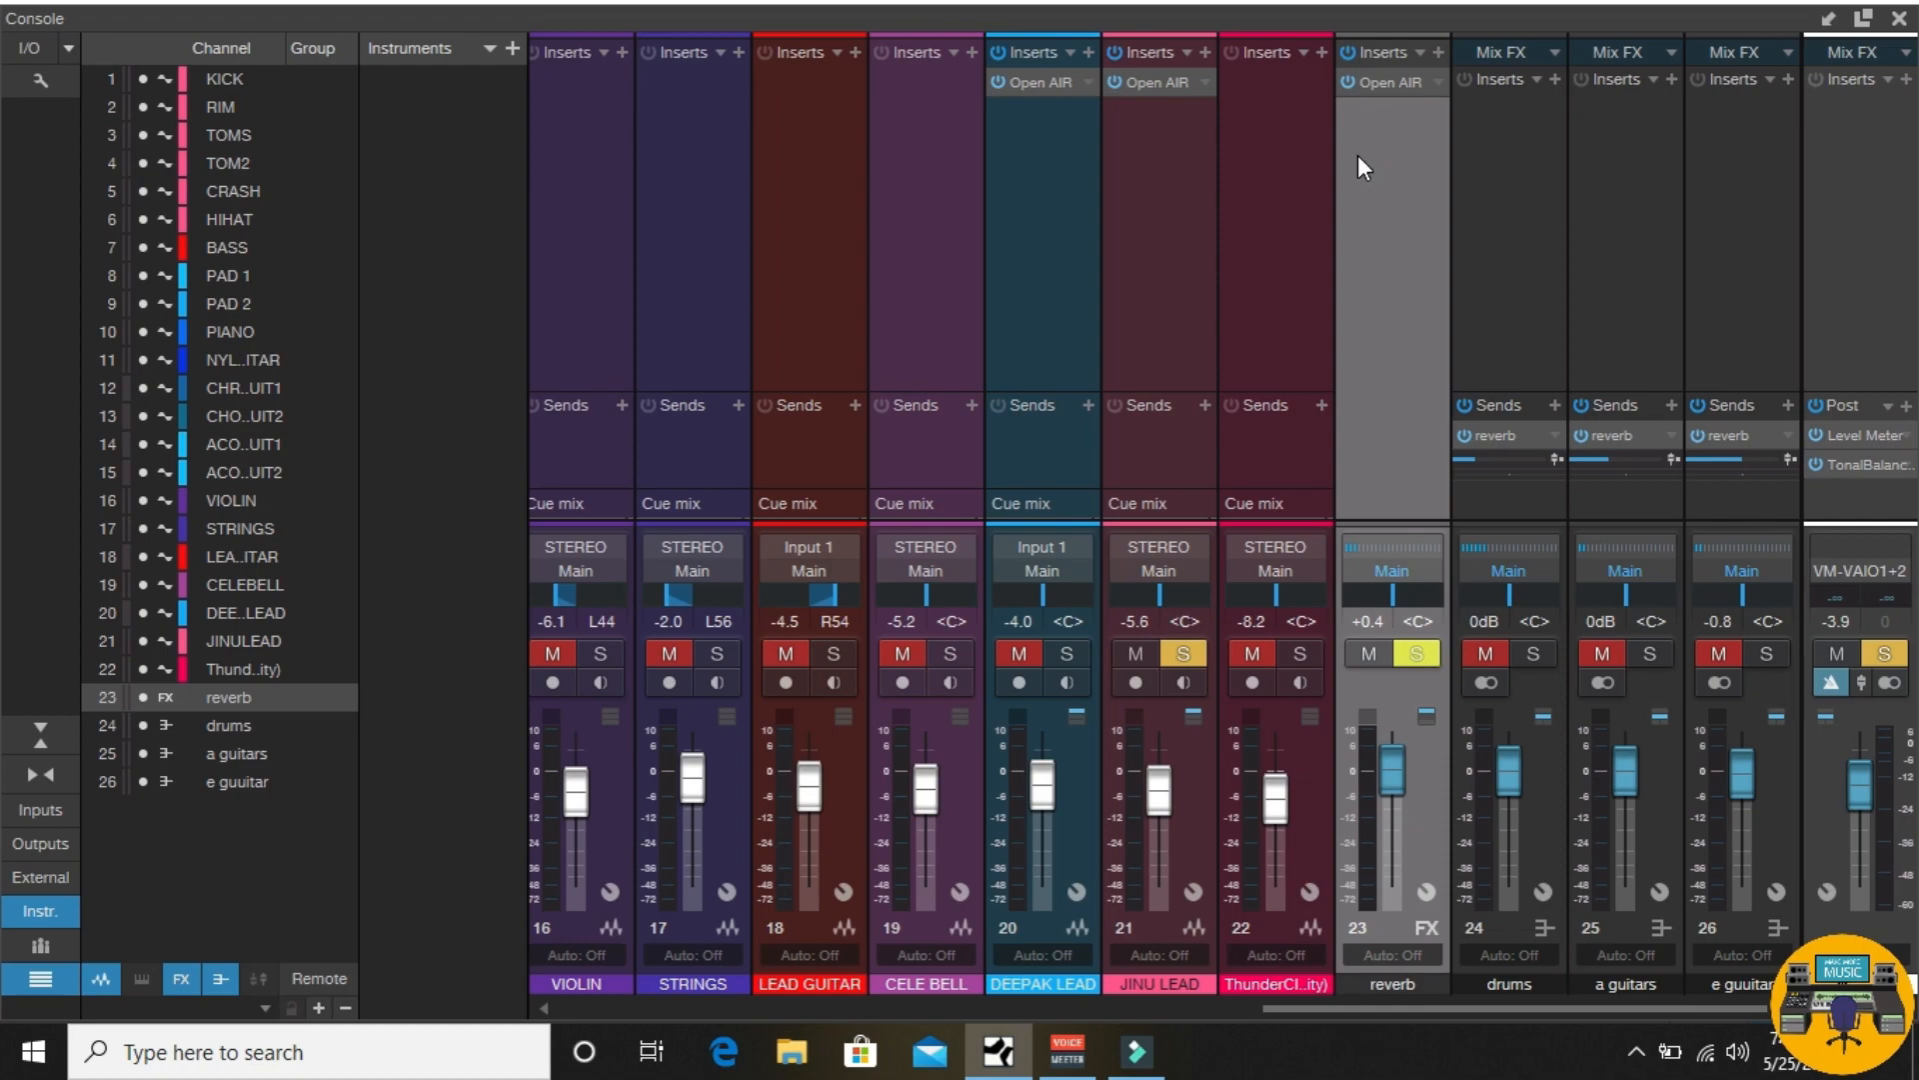
pyautogui.click(1062, 189)
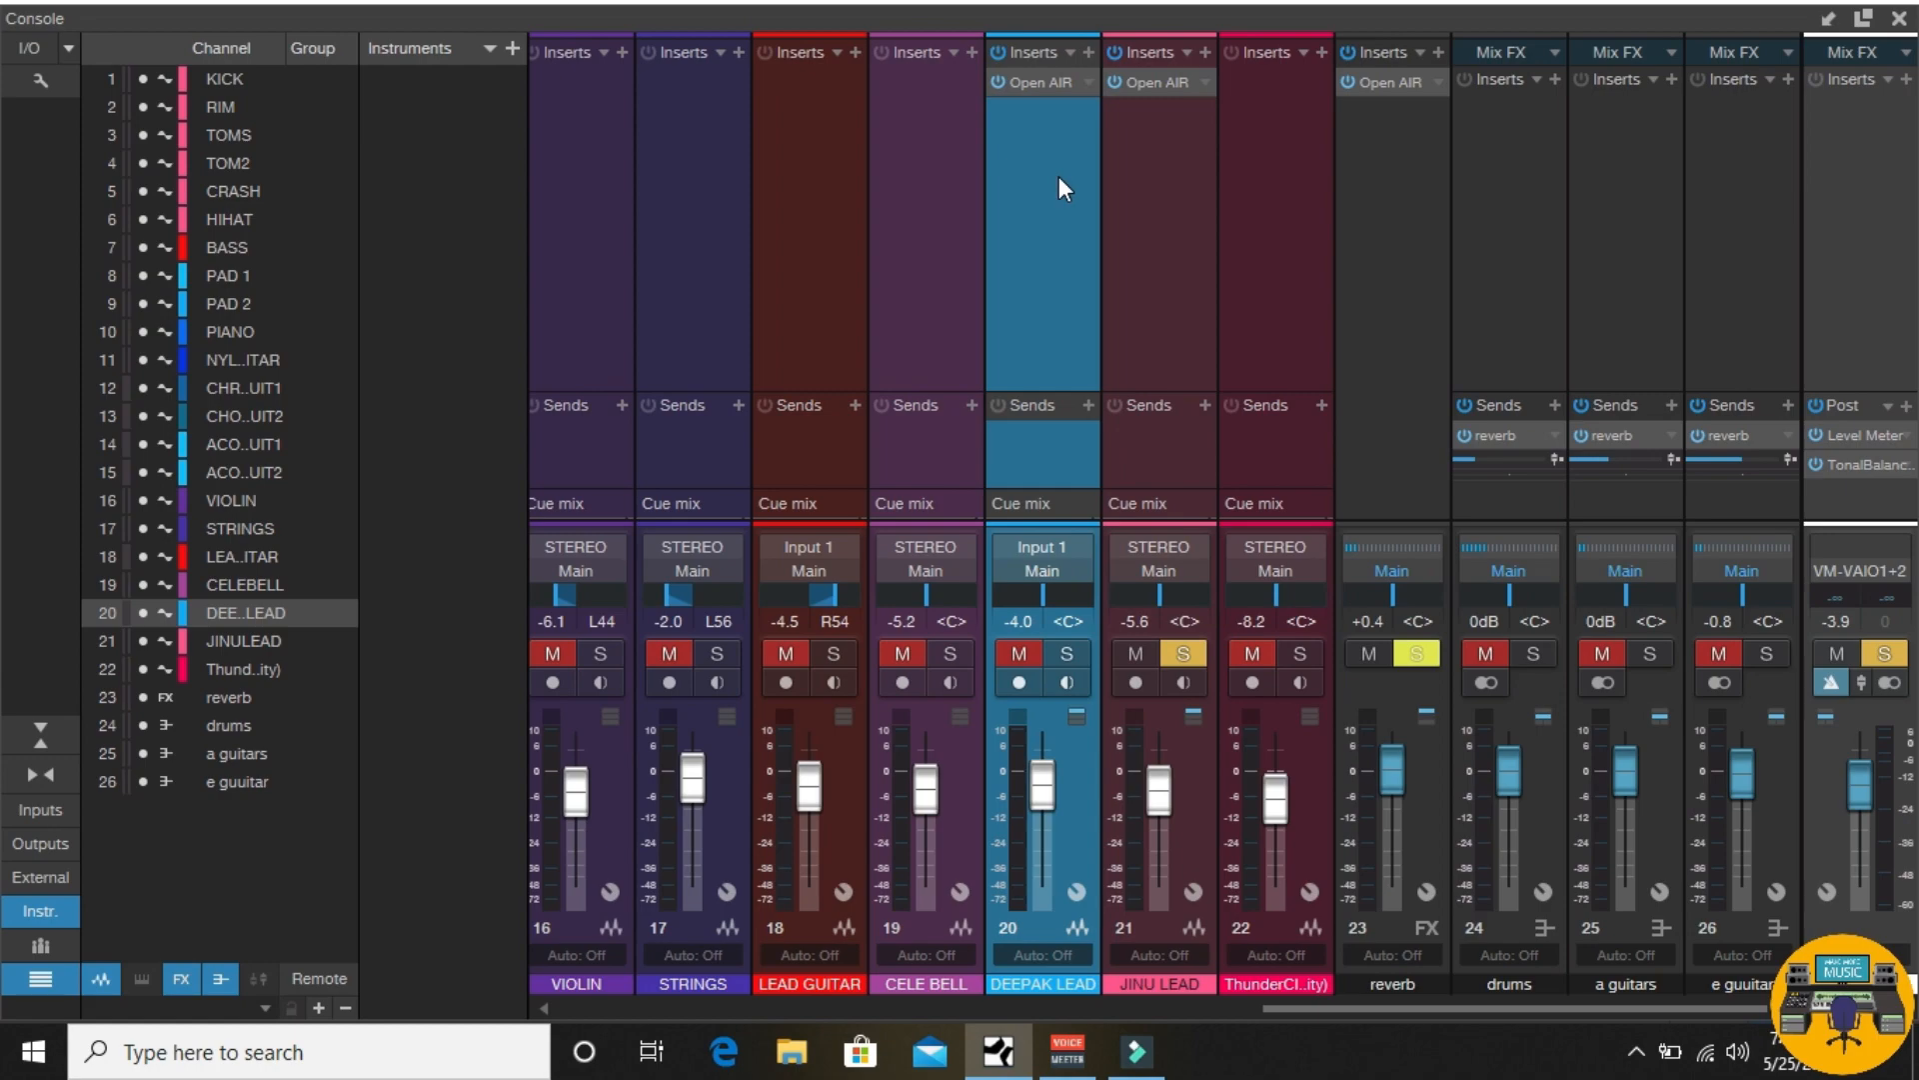
pyautogui.rightClick(1054, 99)
pyautogui.click(1066, 117)
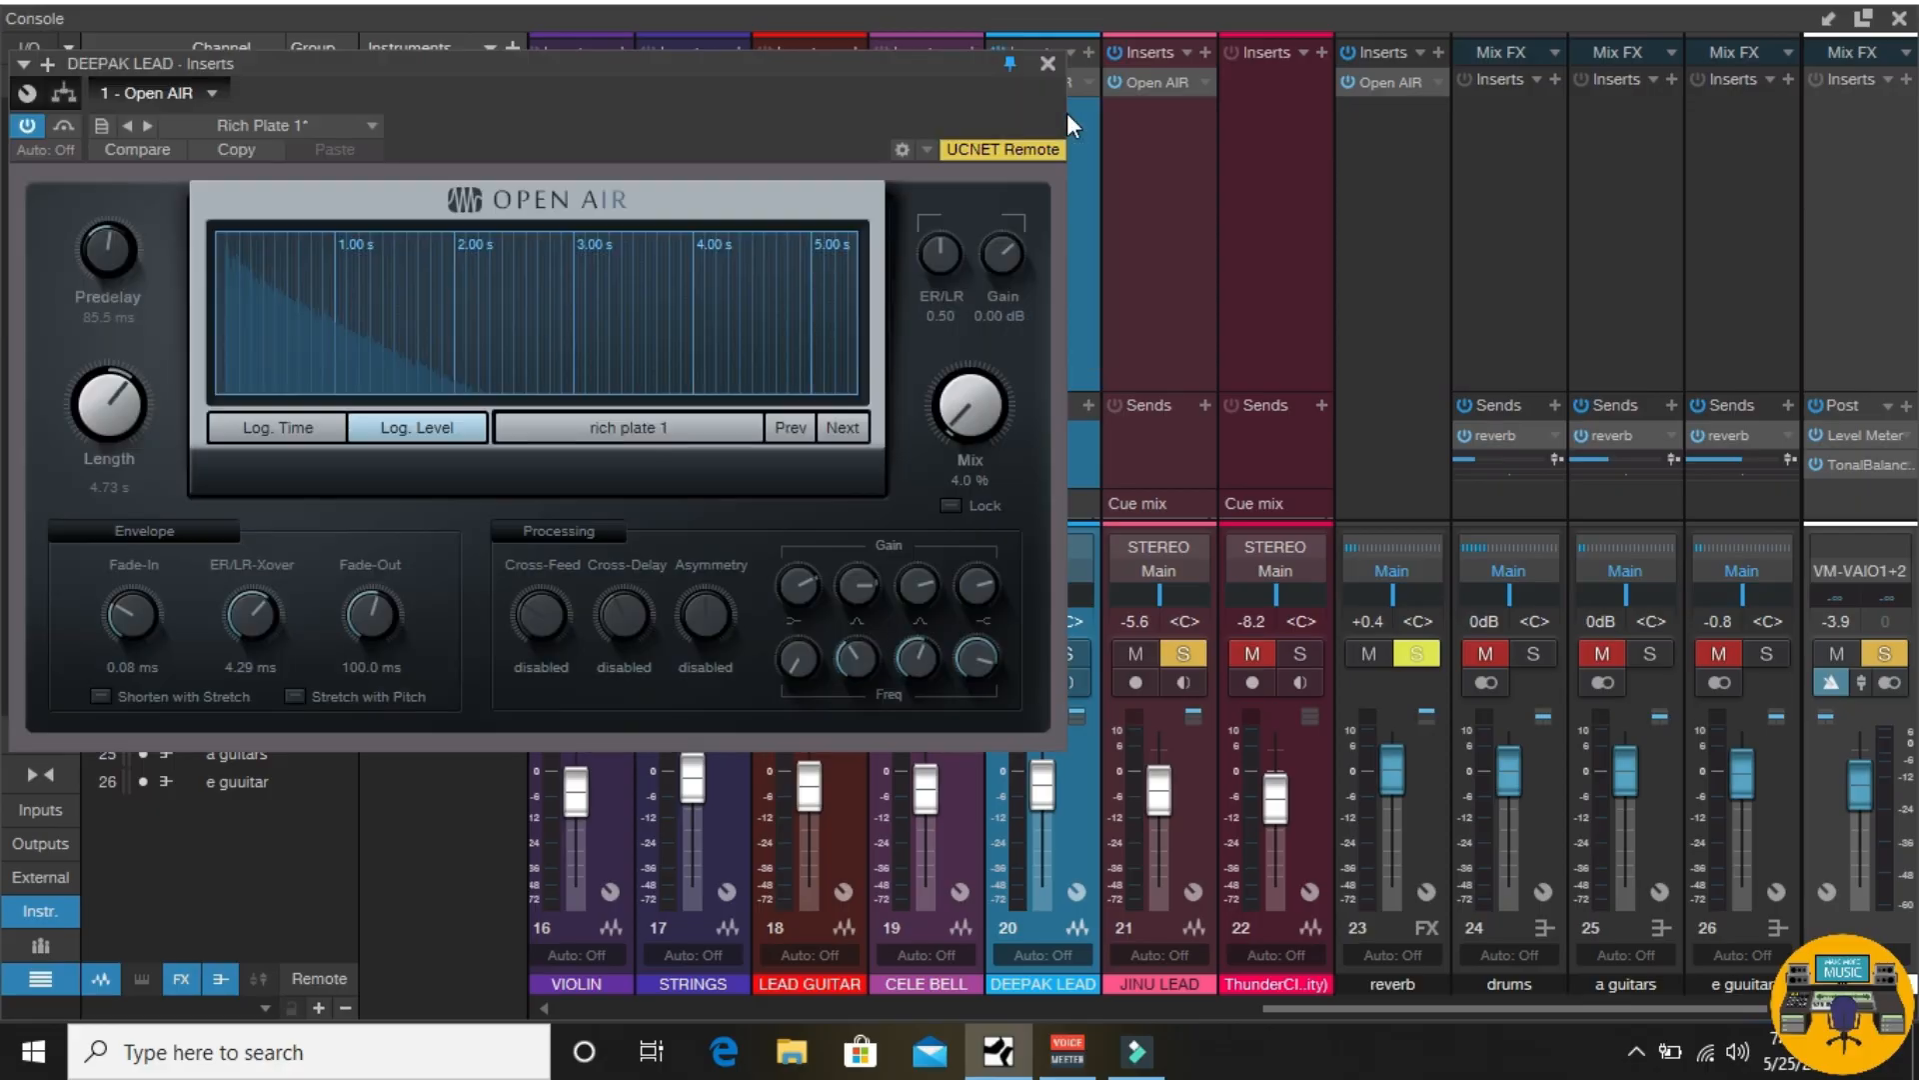
pyautogui.click(283, 117)
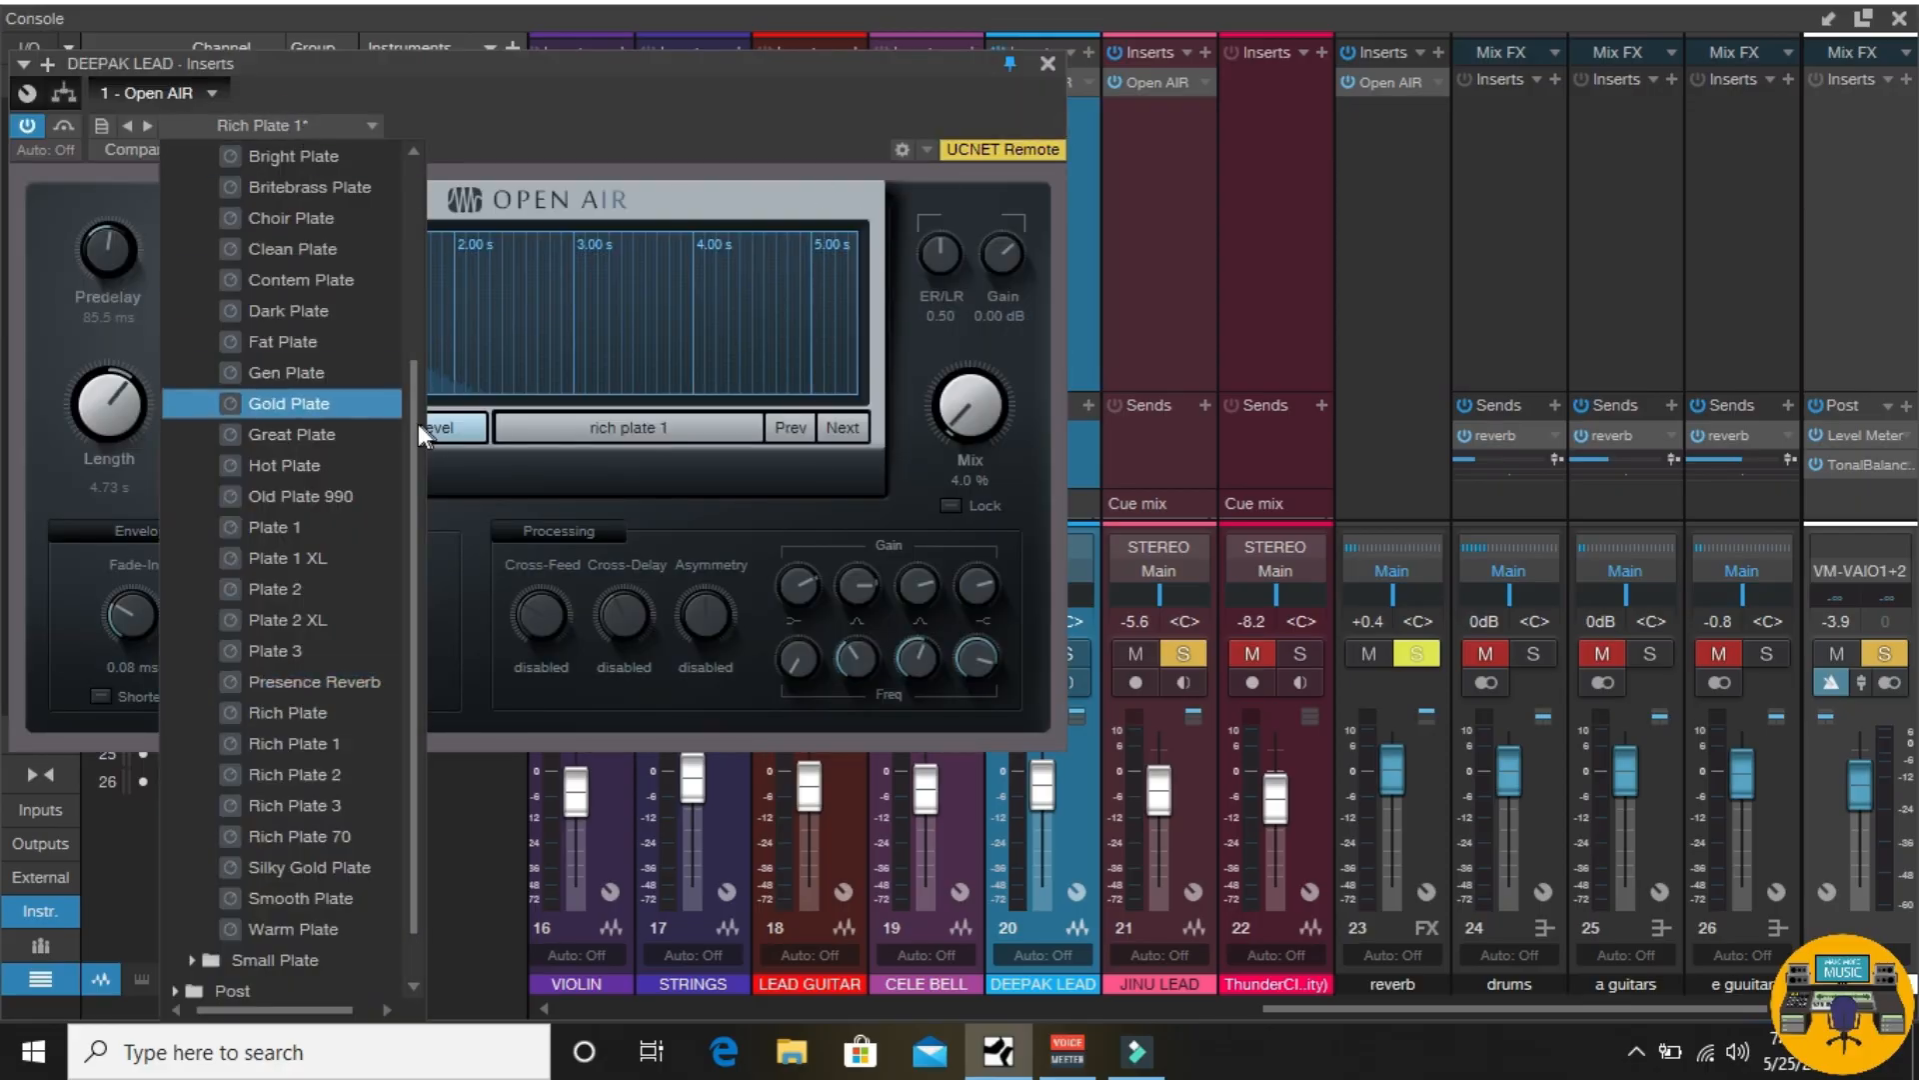
pyautogui.moveTo(417, 423); pyautogui.dragTo(400, 165)
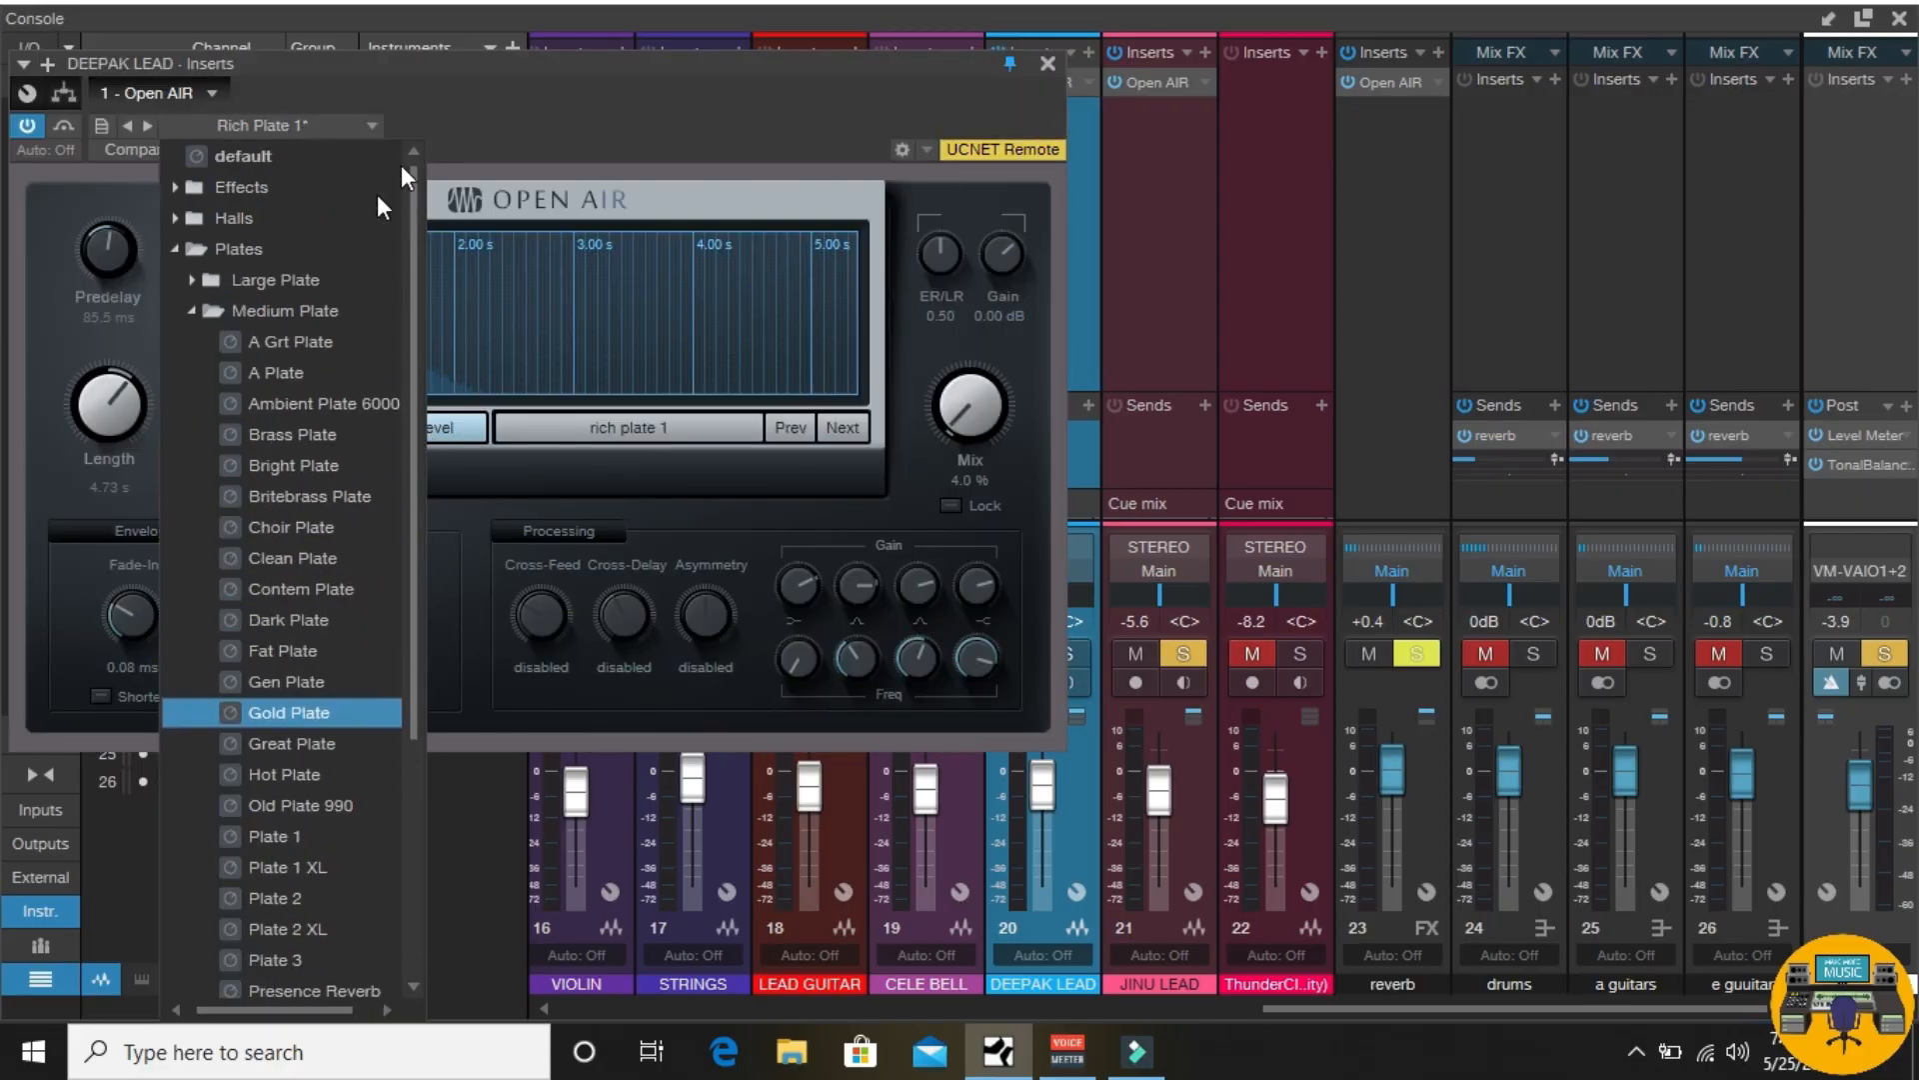
pyautogui.click(166, 248)
pyautogui.click(622, 92)
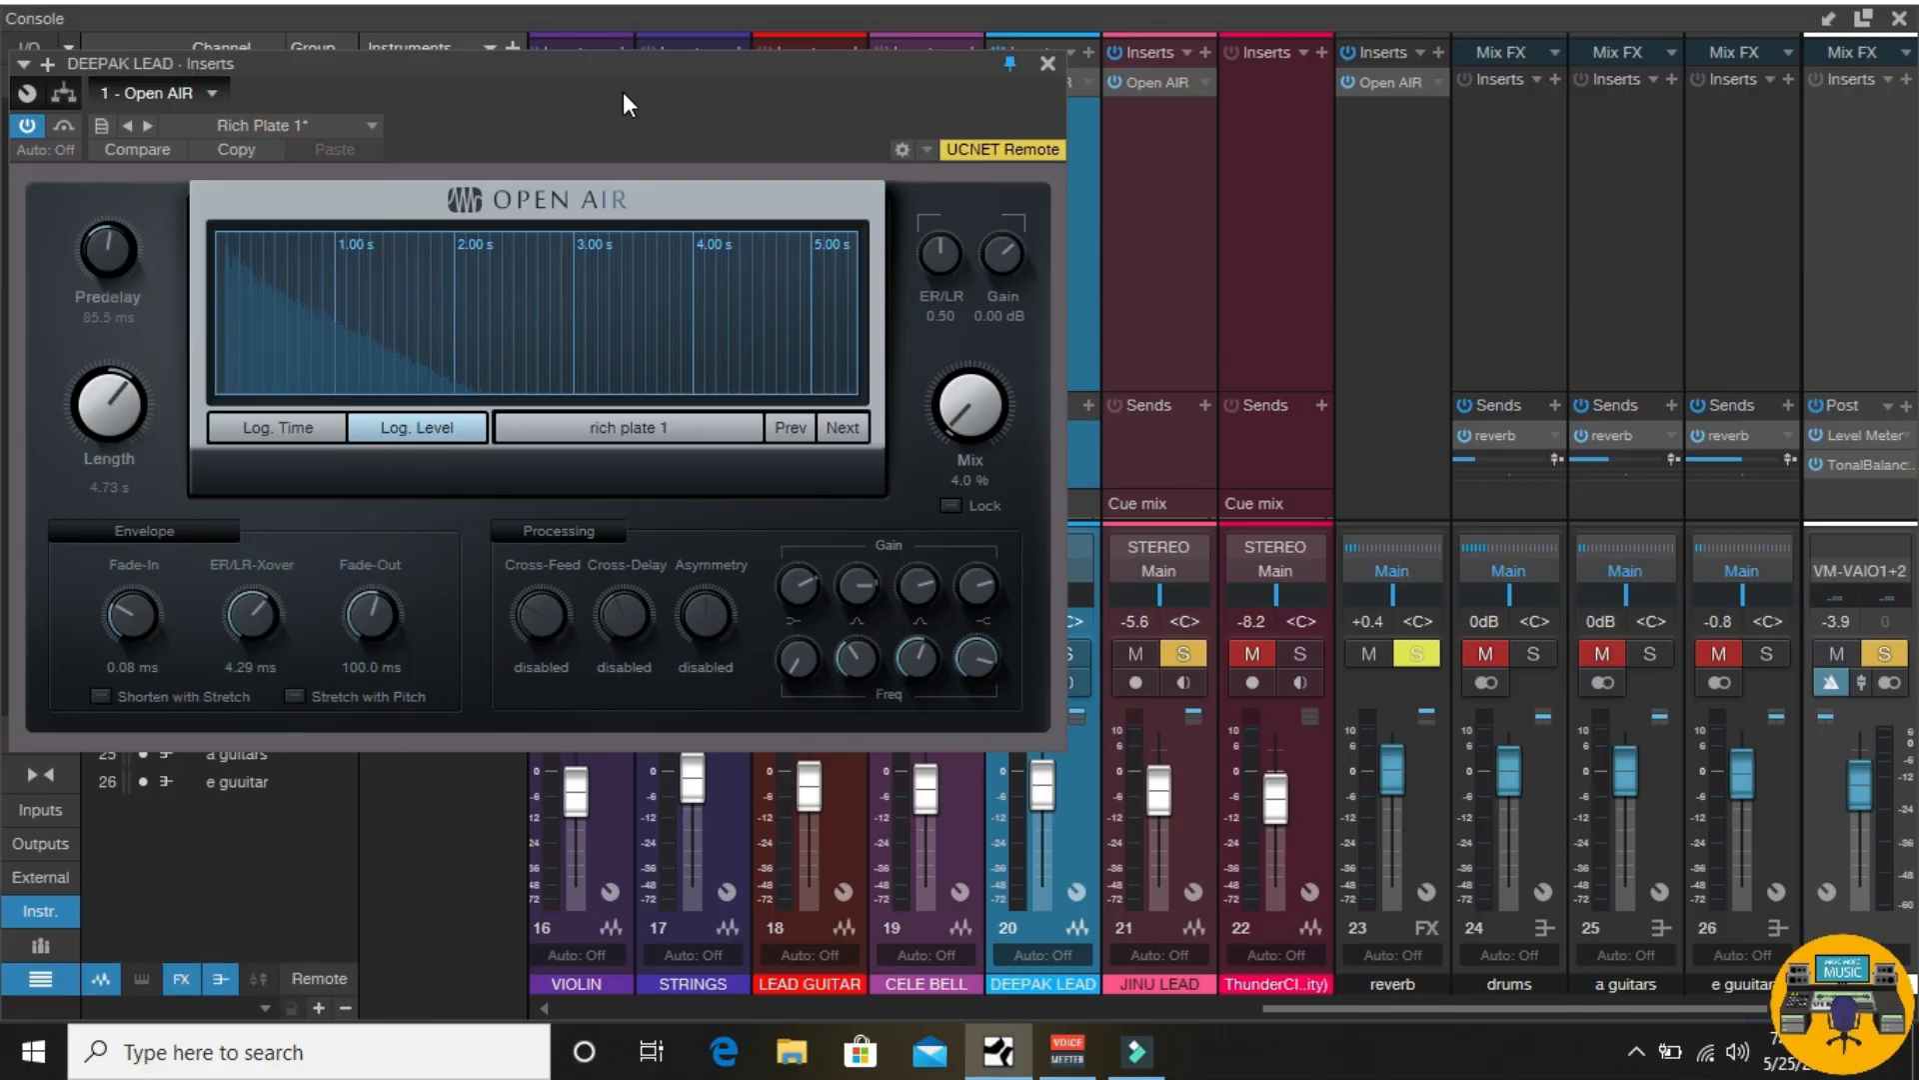
# Step: Look through channel 20's Open AIR preset categories, including the Effects presets, keeping the current preset
pyautogui.moveTo(548, 73); pyautogui.dragTo(812, 72)
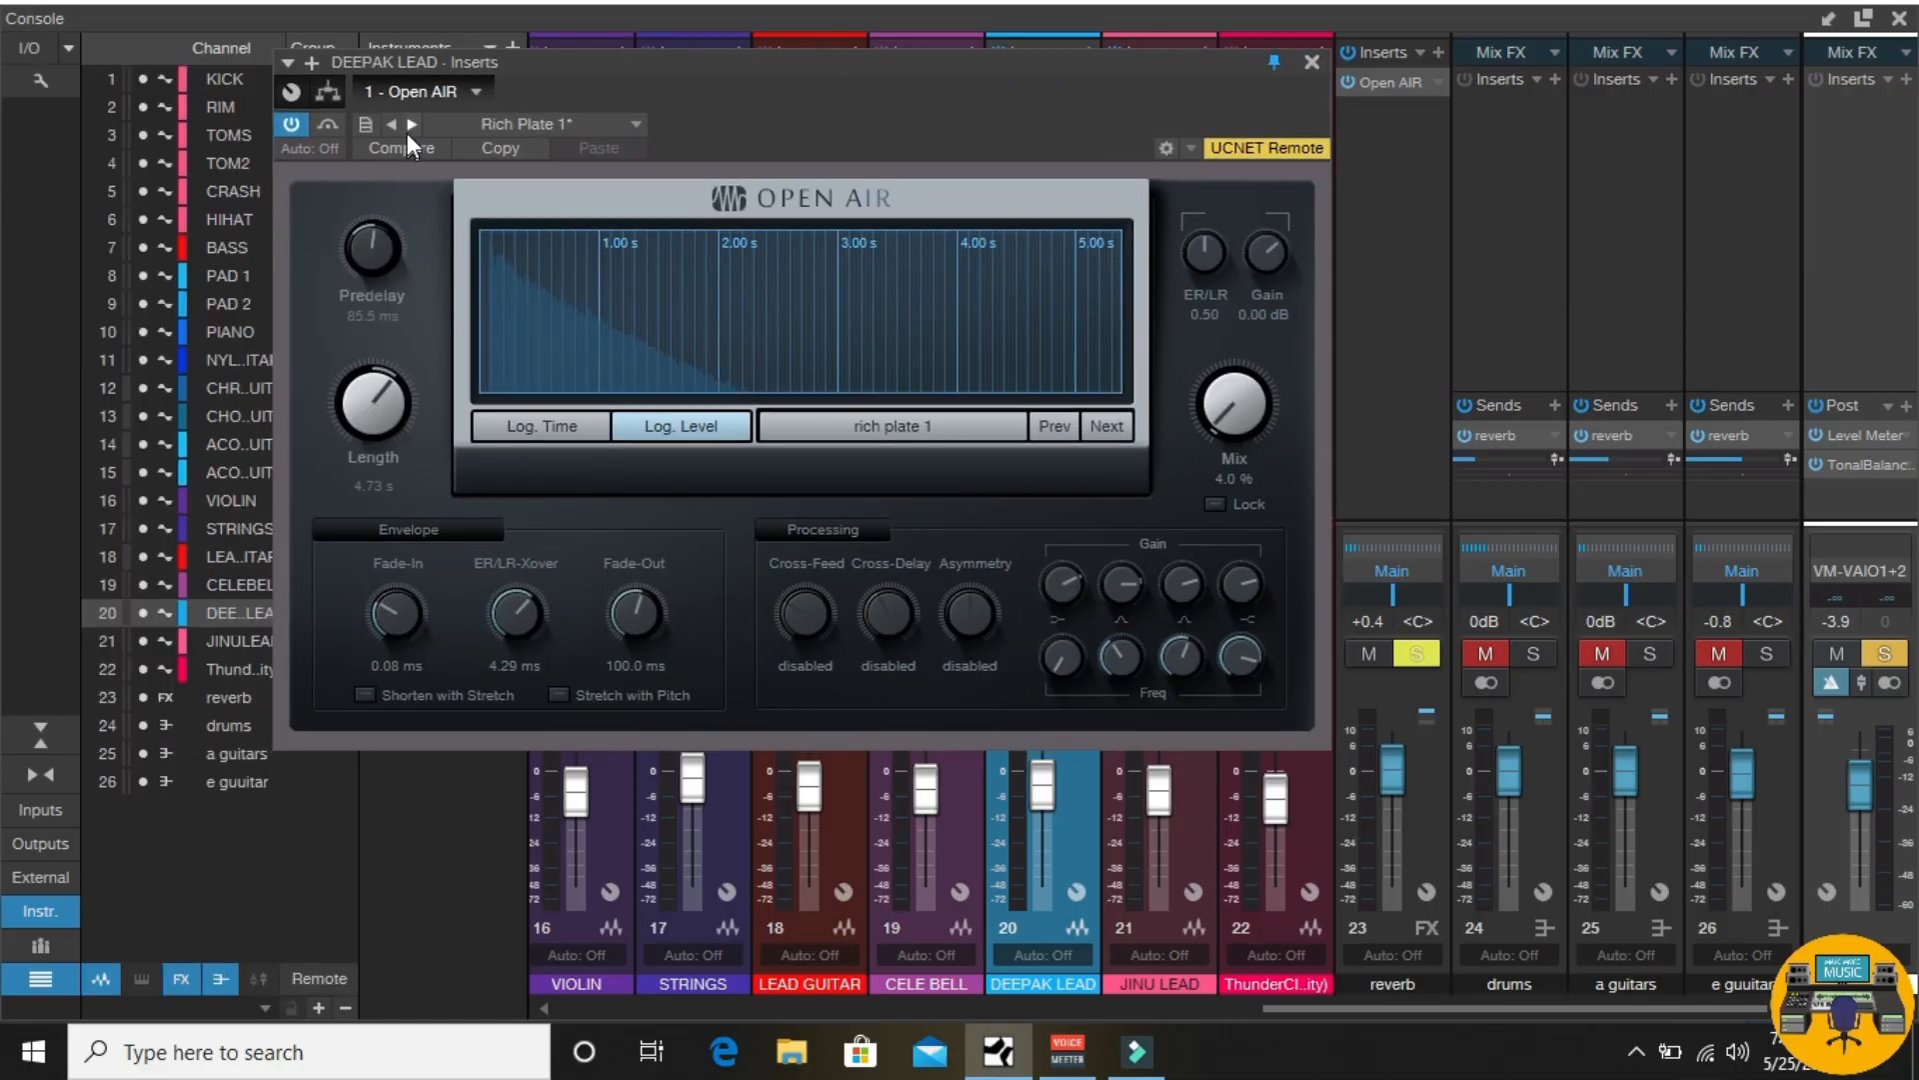
pyautogui.click(450, 126)
pyautogui.click(432, 183)
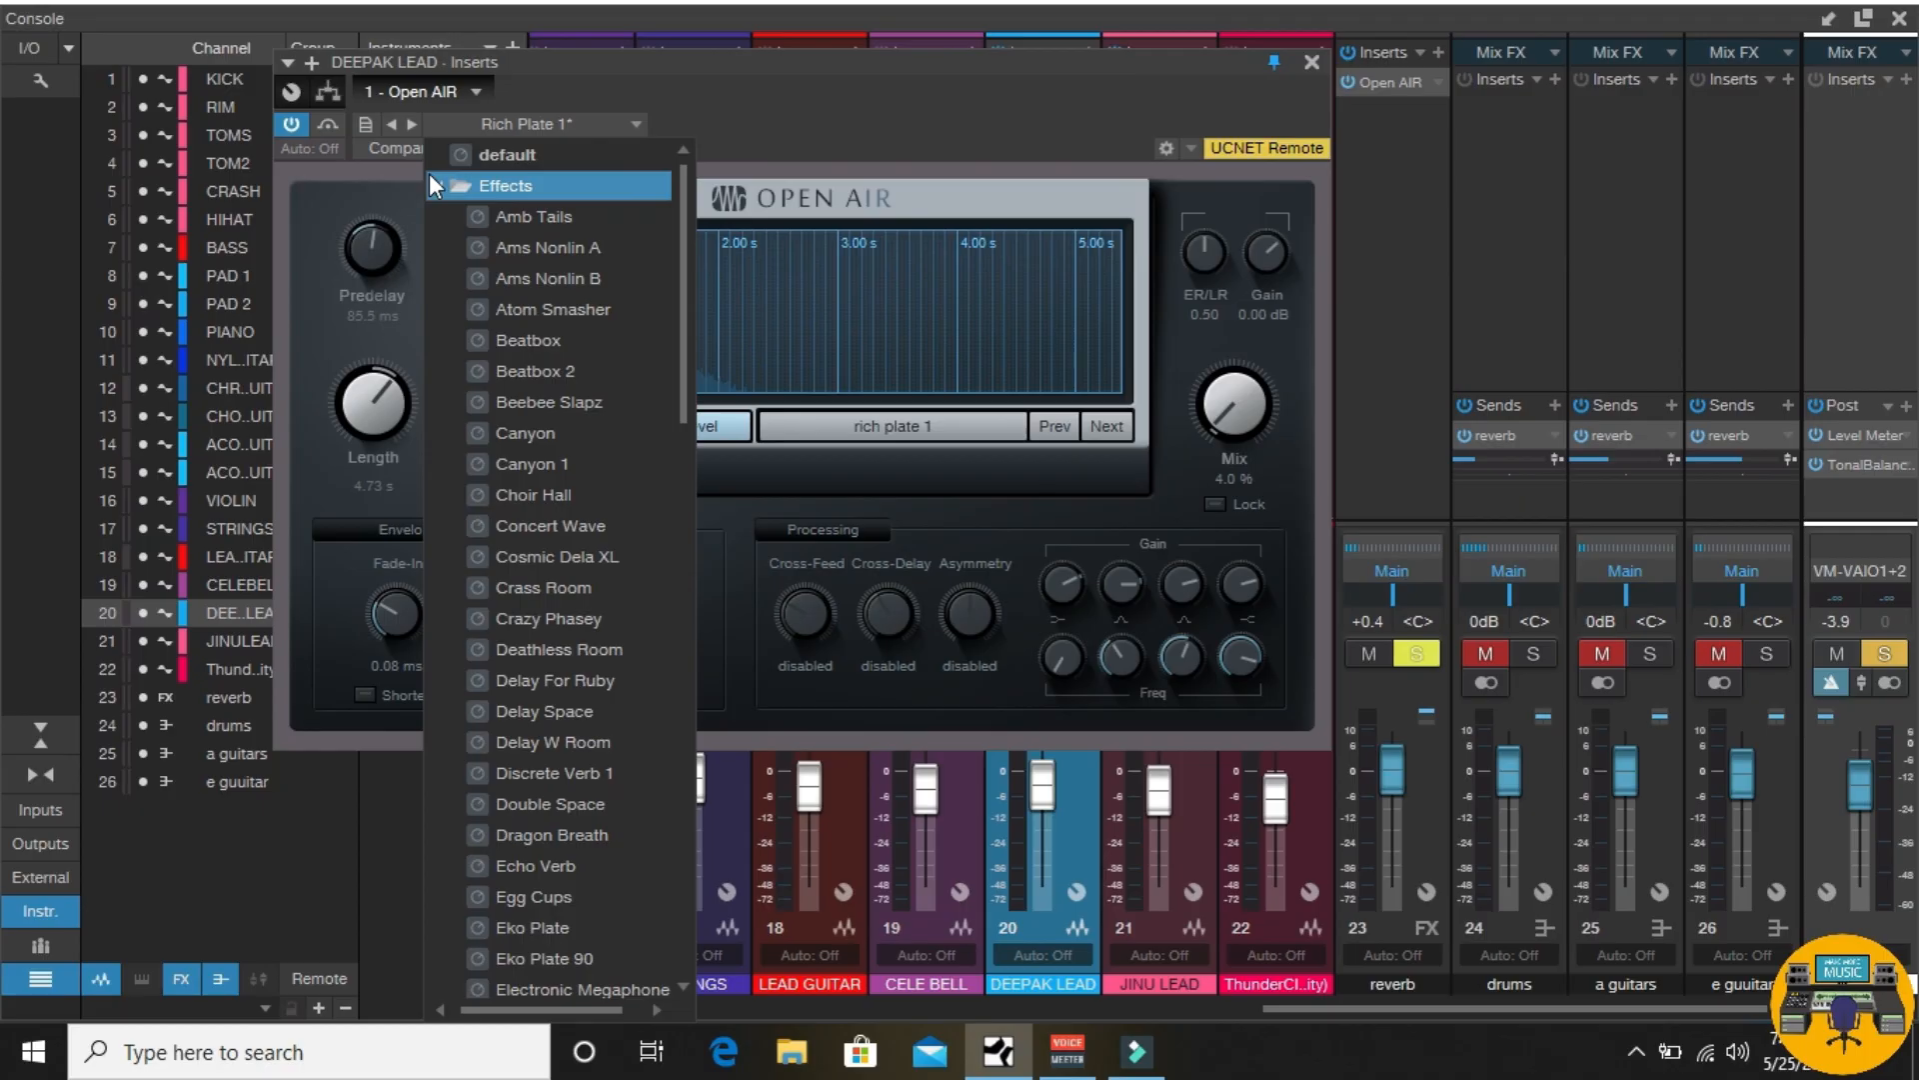
pyautogui.click(433, 184)
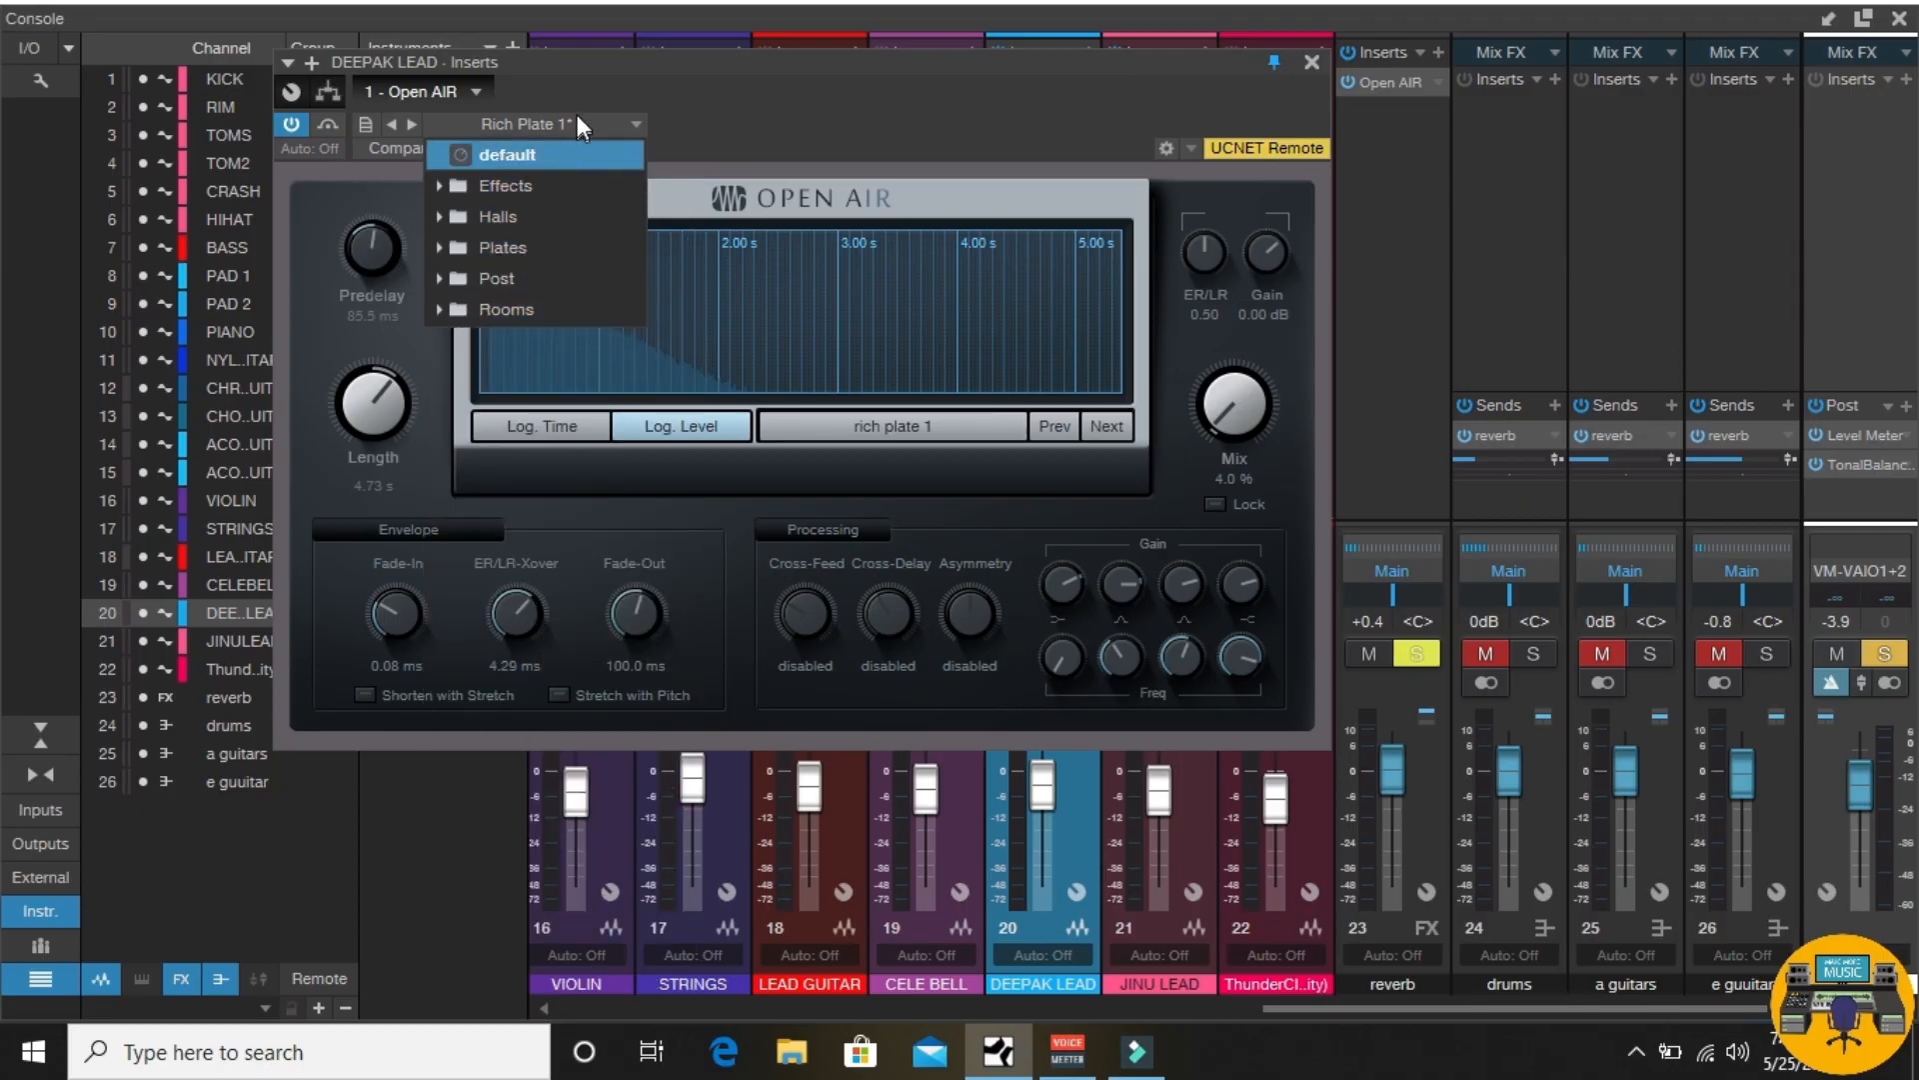
pyautogui.click(594, 75)
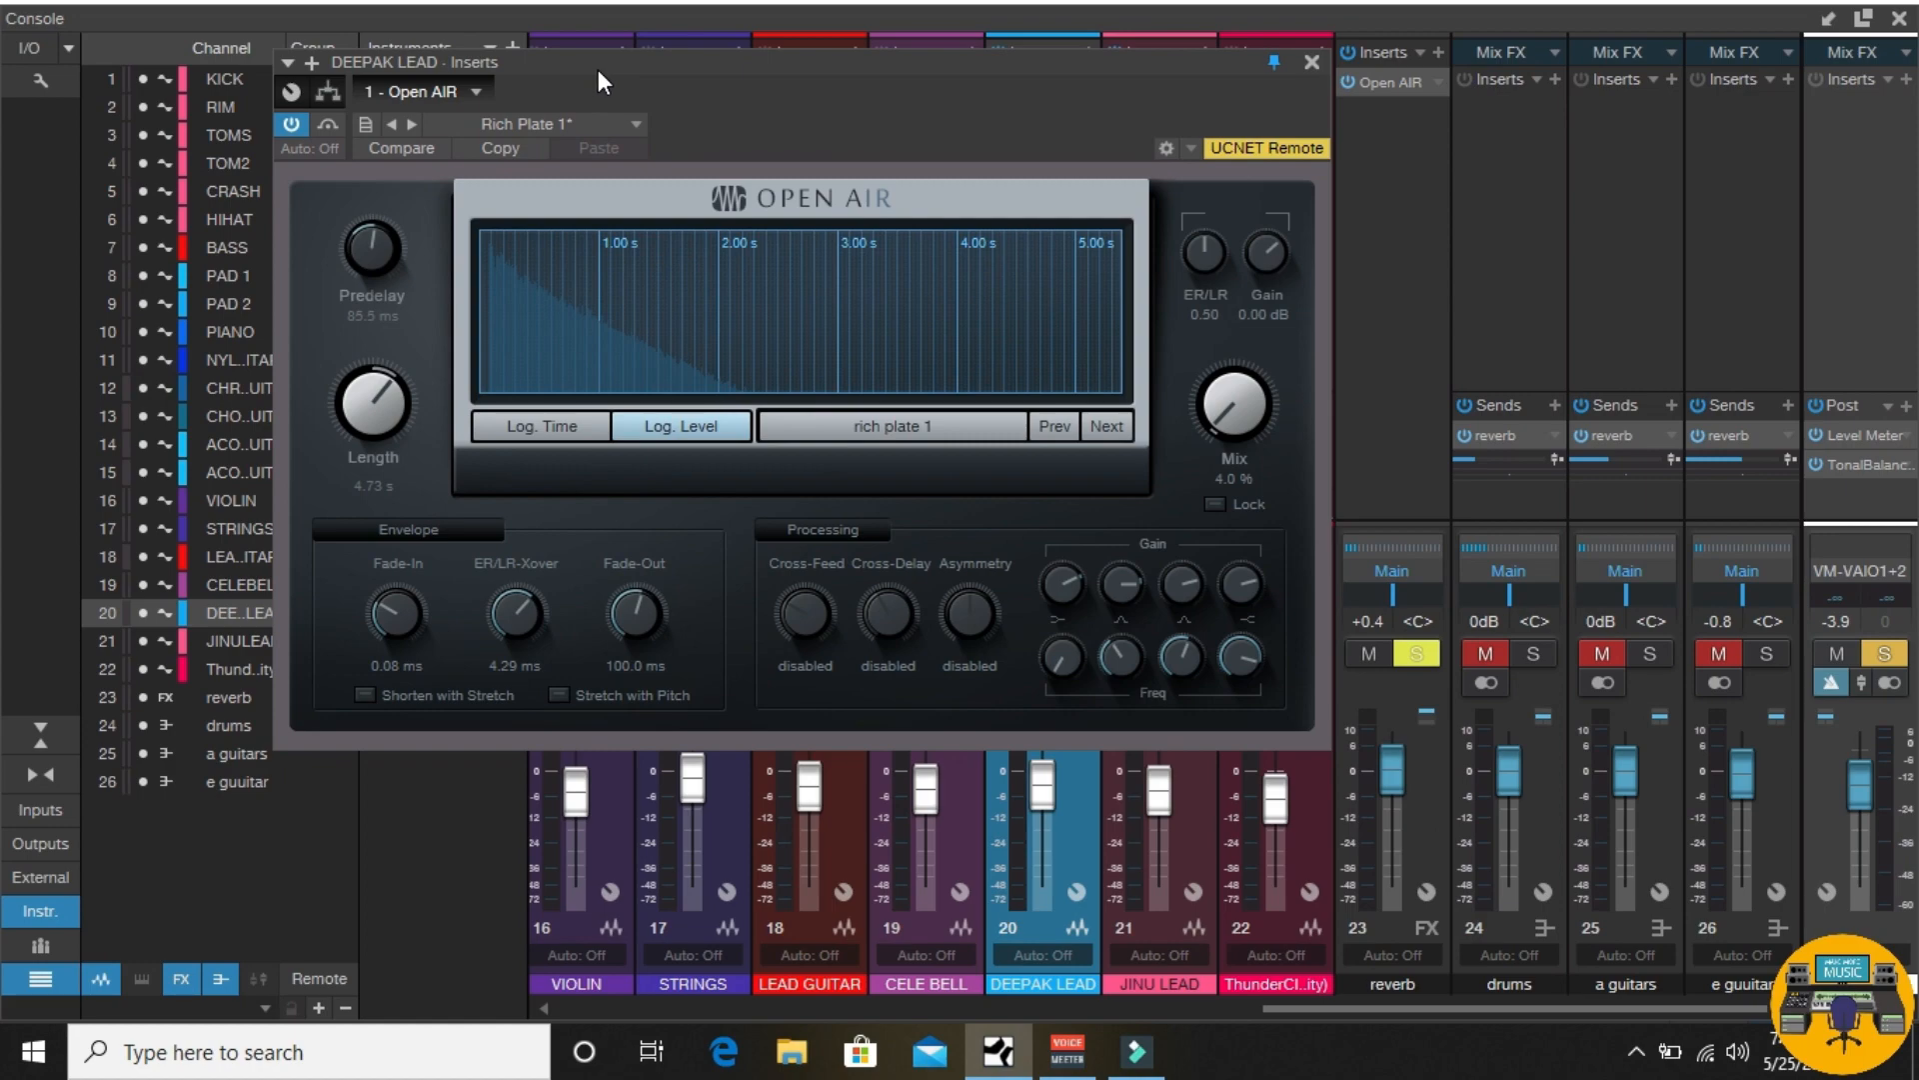
# Step: Set the length of channel 20's Open AIR reverb to 4.83 s and close the reverb
pyautogui.moveTo(596, 72); pyautogui.dragTo(785, 86)
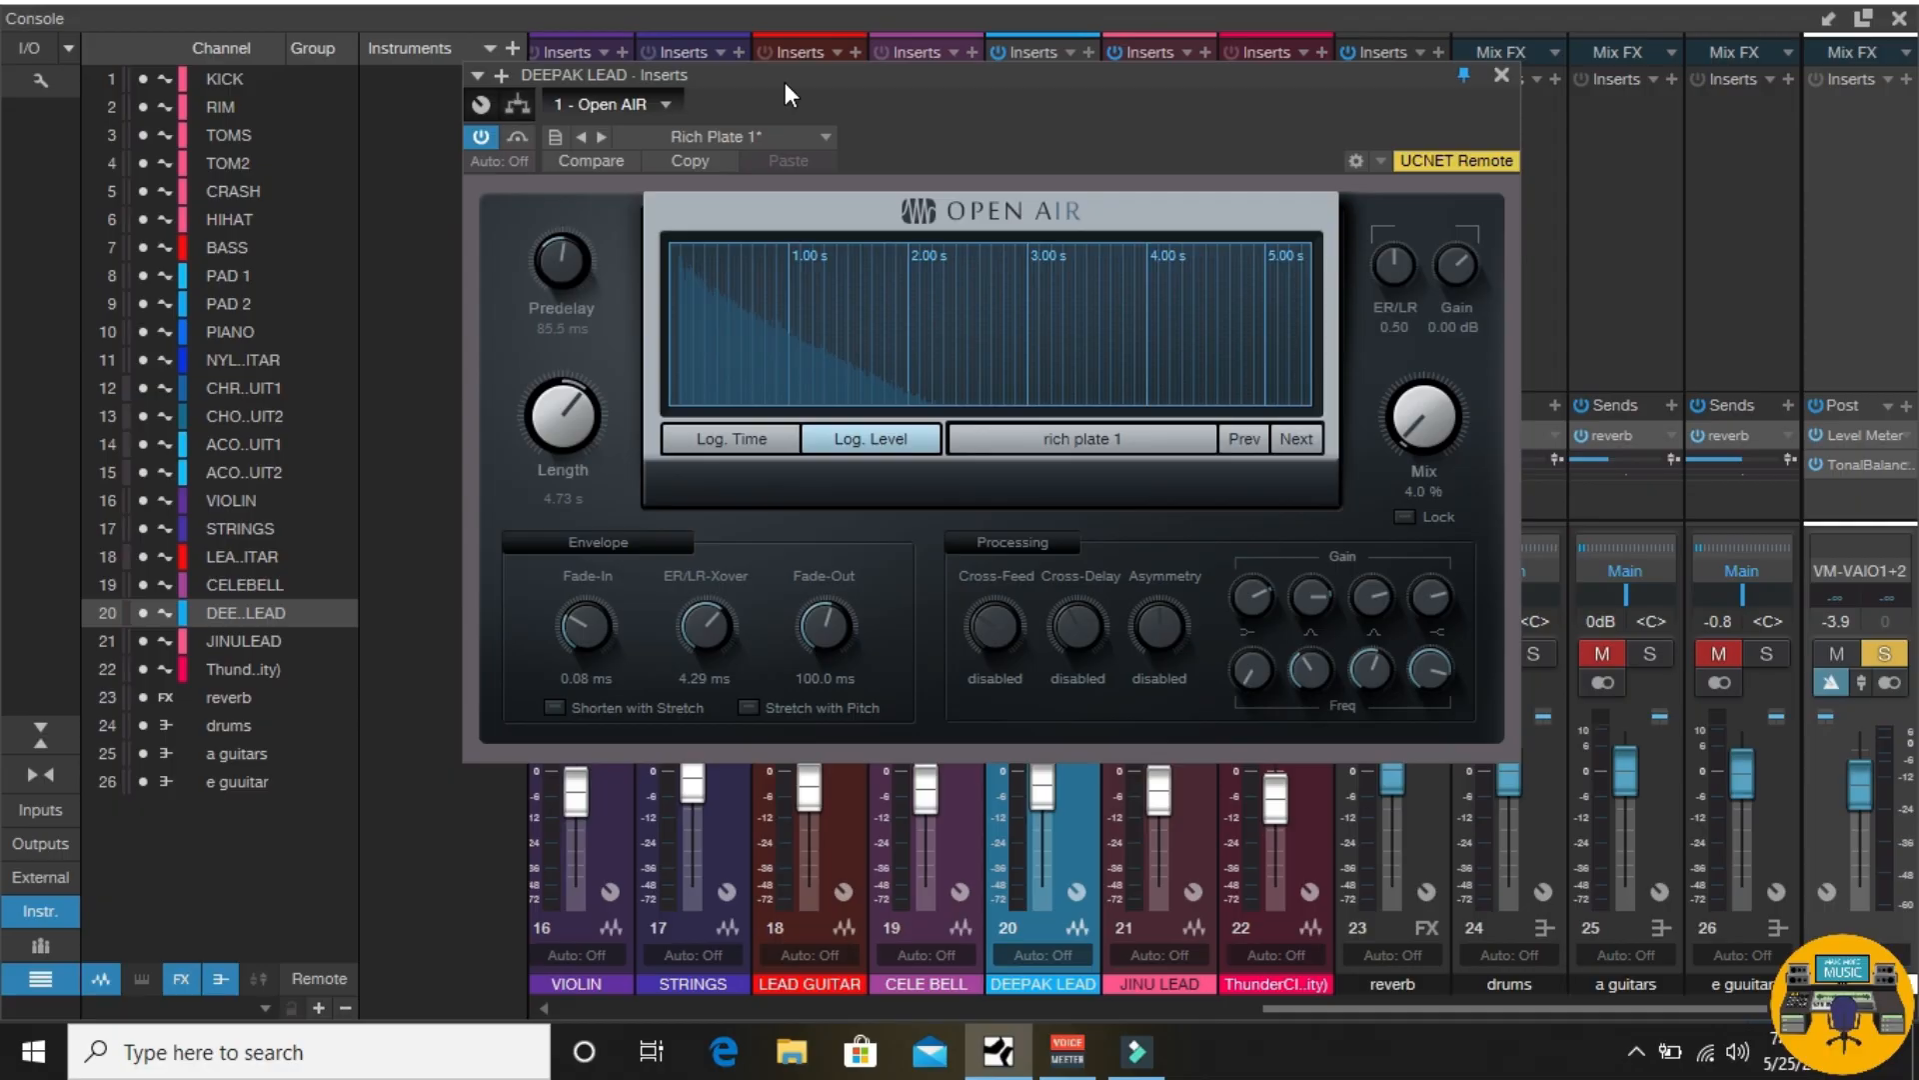
pyautogui.moveTo(785, 85); pyautogui.dragTo(855, 87)
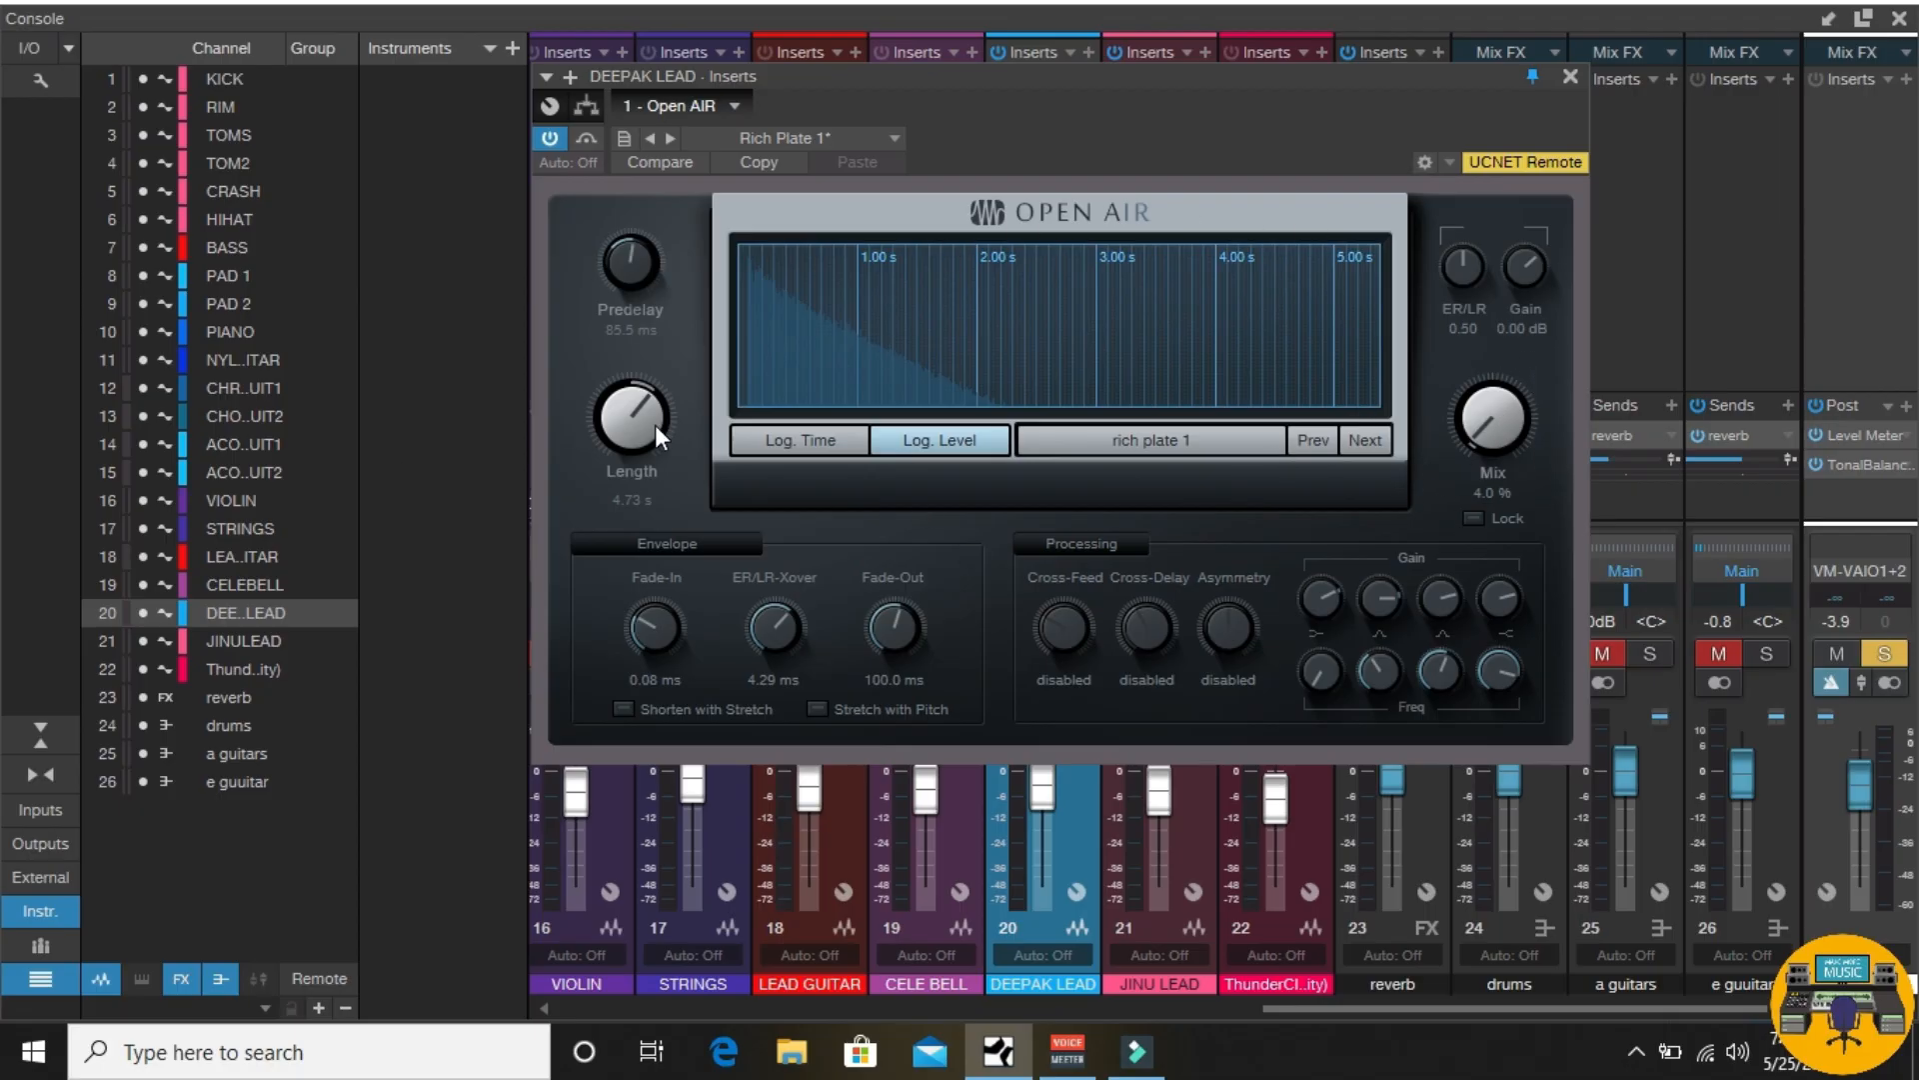
pyautogui.moveTo(647, 424)
pyautogui.mouseDown()
pyautogui.moveTo(679, 609)
pyautogui.moveTo(638, 406)
pyautogui.mouseUp()
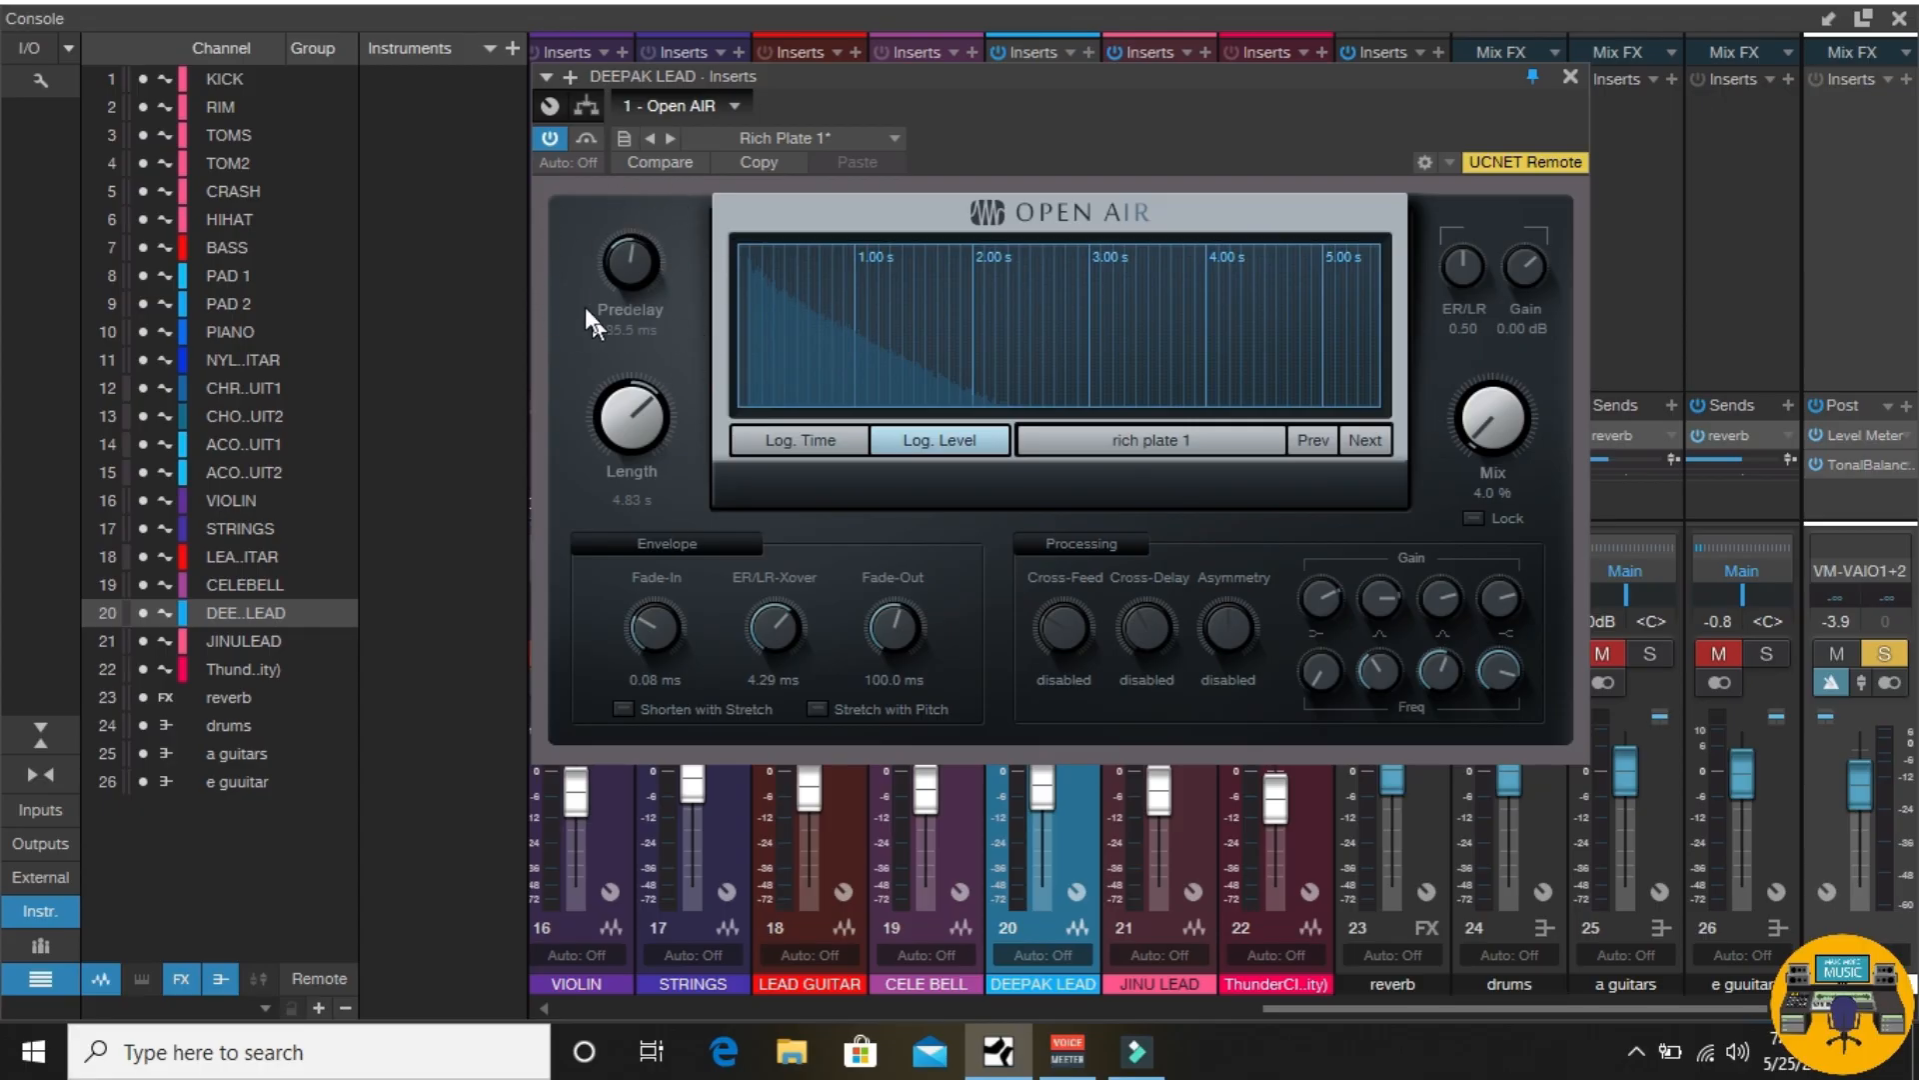
pyautogui.moveTo(868, 81); pyautogui.dragTo(820, 87)
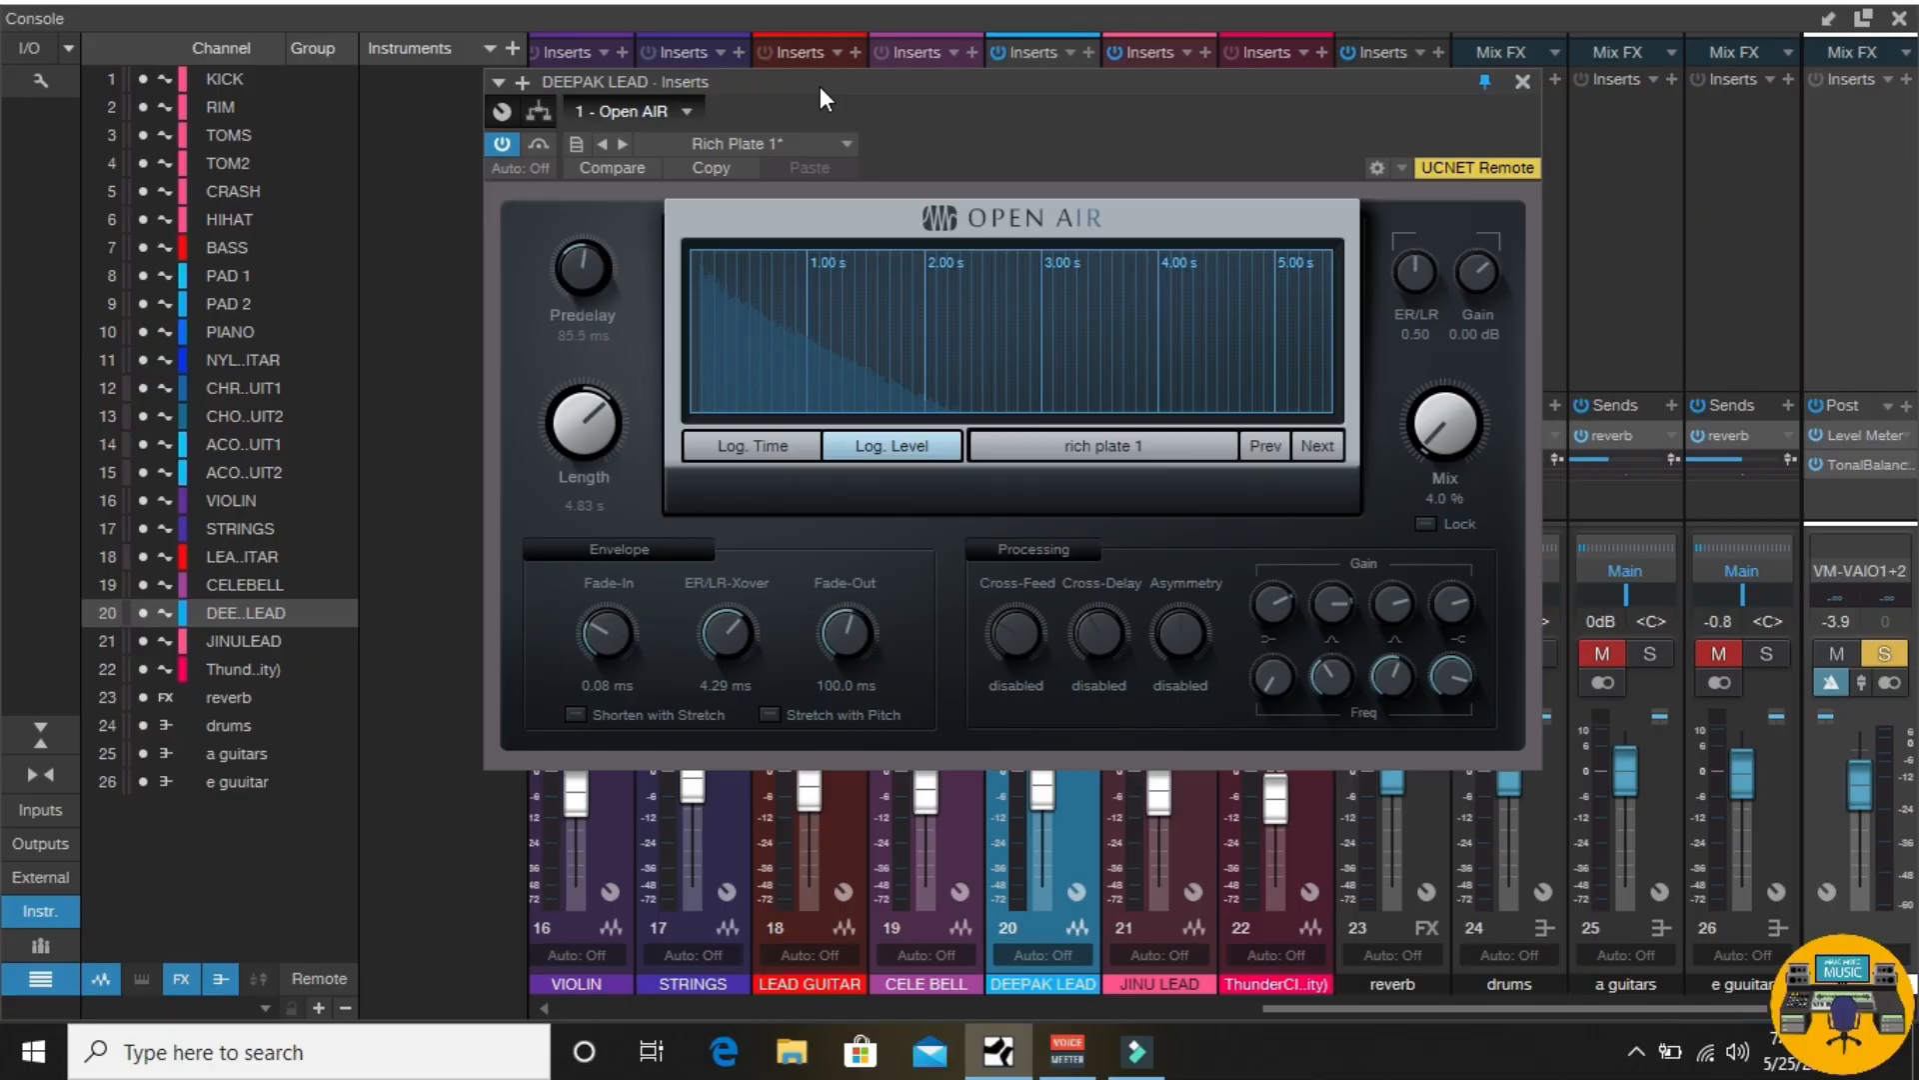
pyautogui.moveTo(820, 86); pyautogui.dragTo(442, 174)
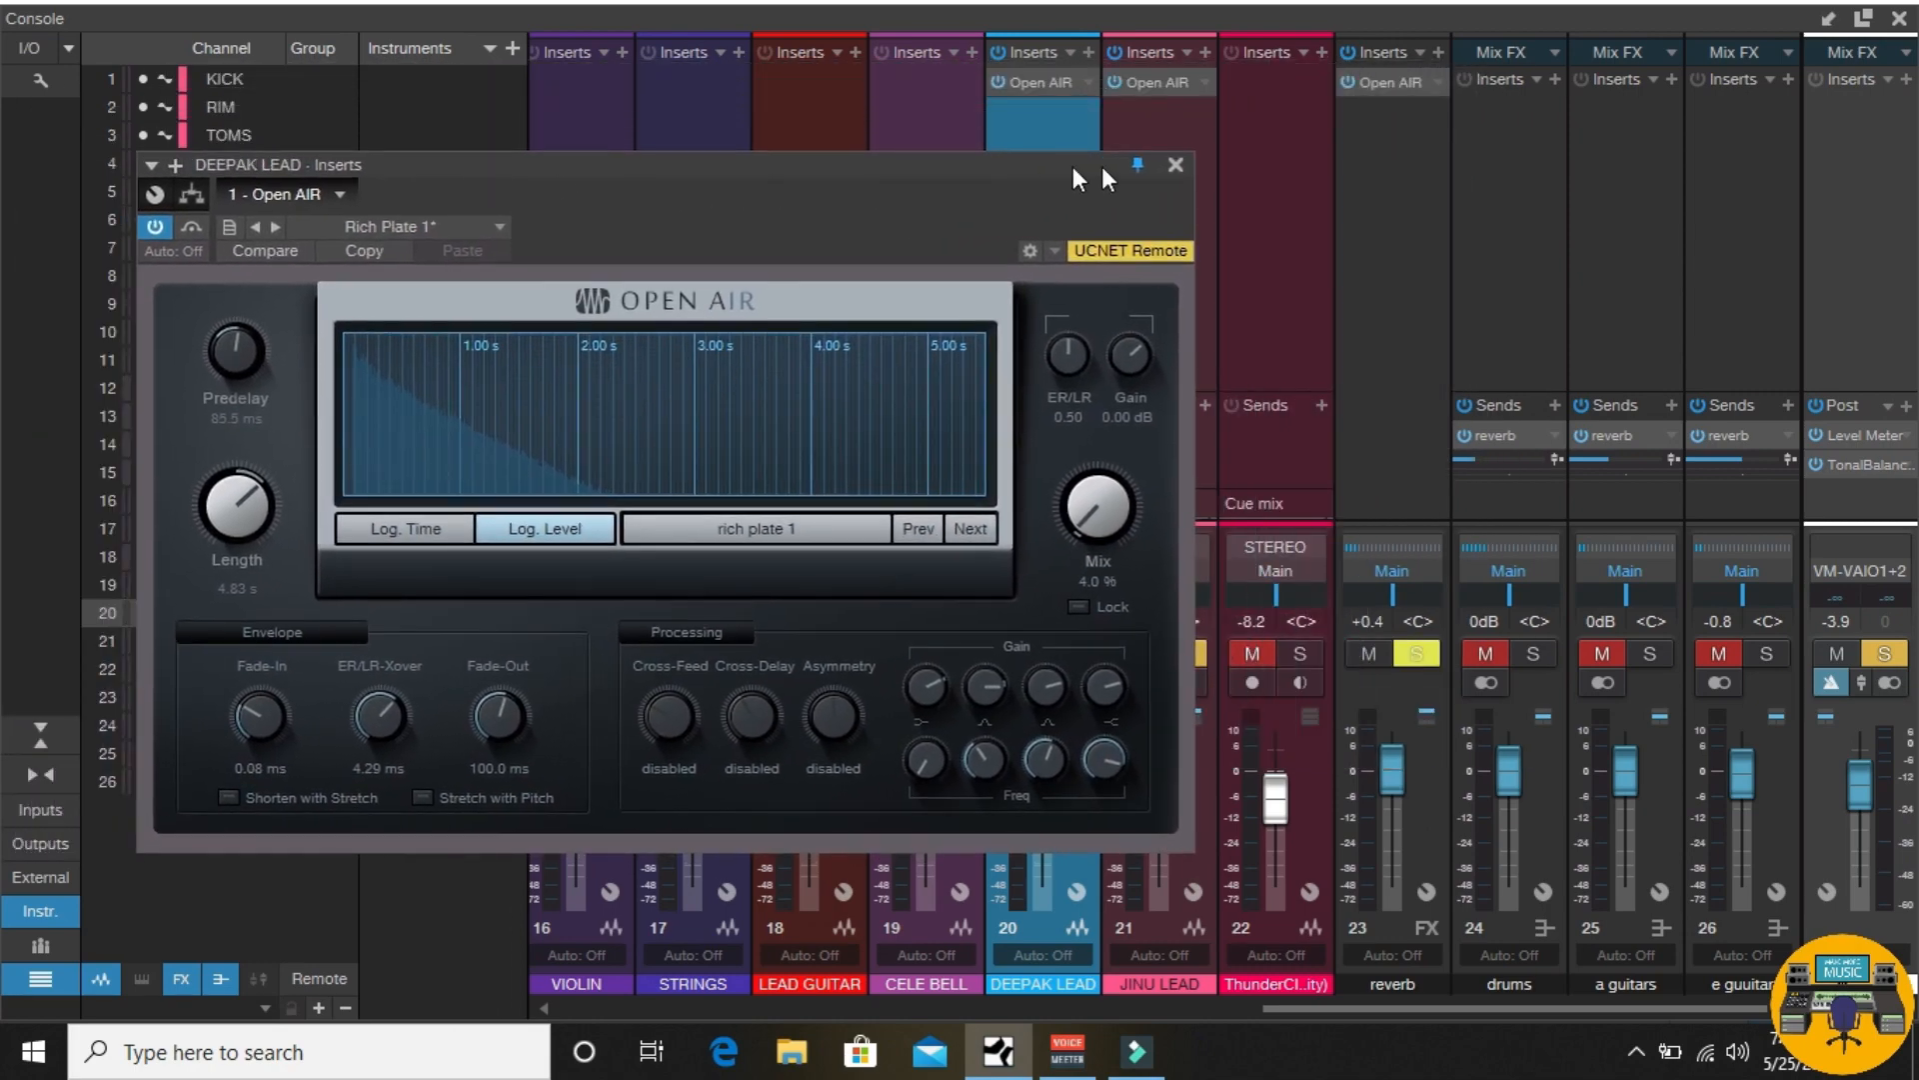
pyautogui.click(1176, 165)
# Step: Open the Open AIR insert on lead vocal channel 21, close the console and place the reverb window clear of the track list
pyautogui.rightClick(1149, 84)
pyautogui.click(1132, 118)
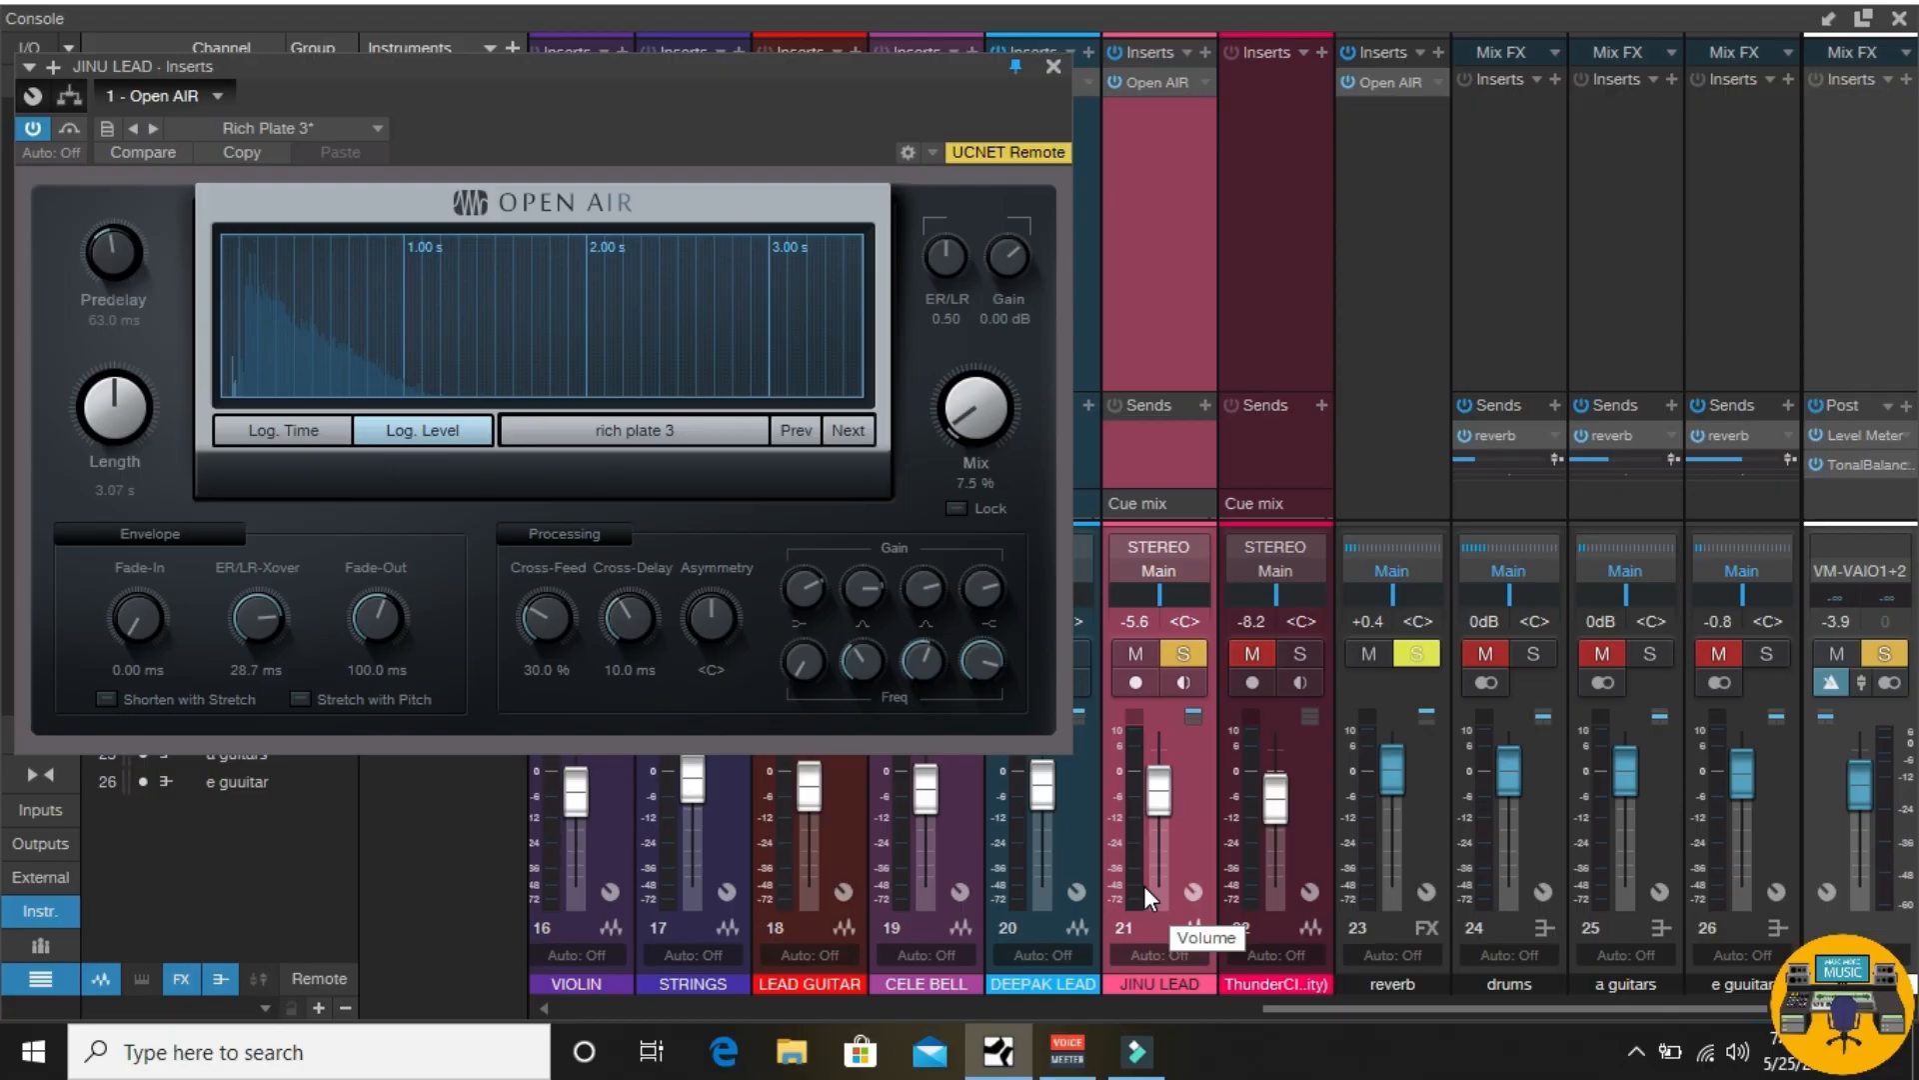
pyautogui.click(1901, 22)
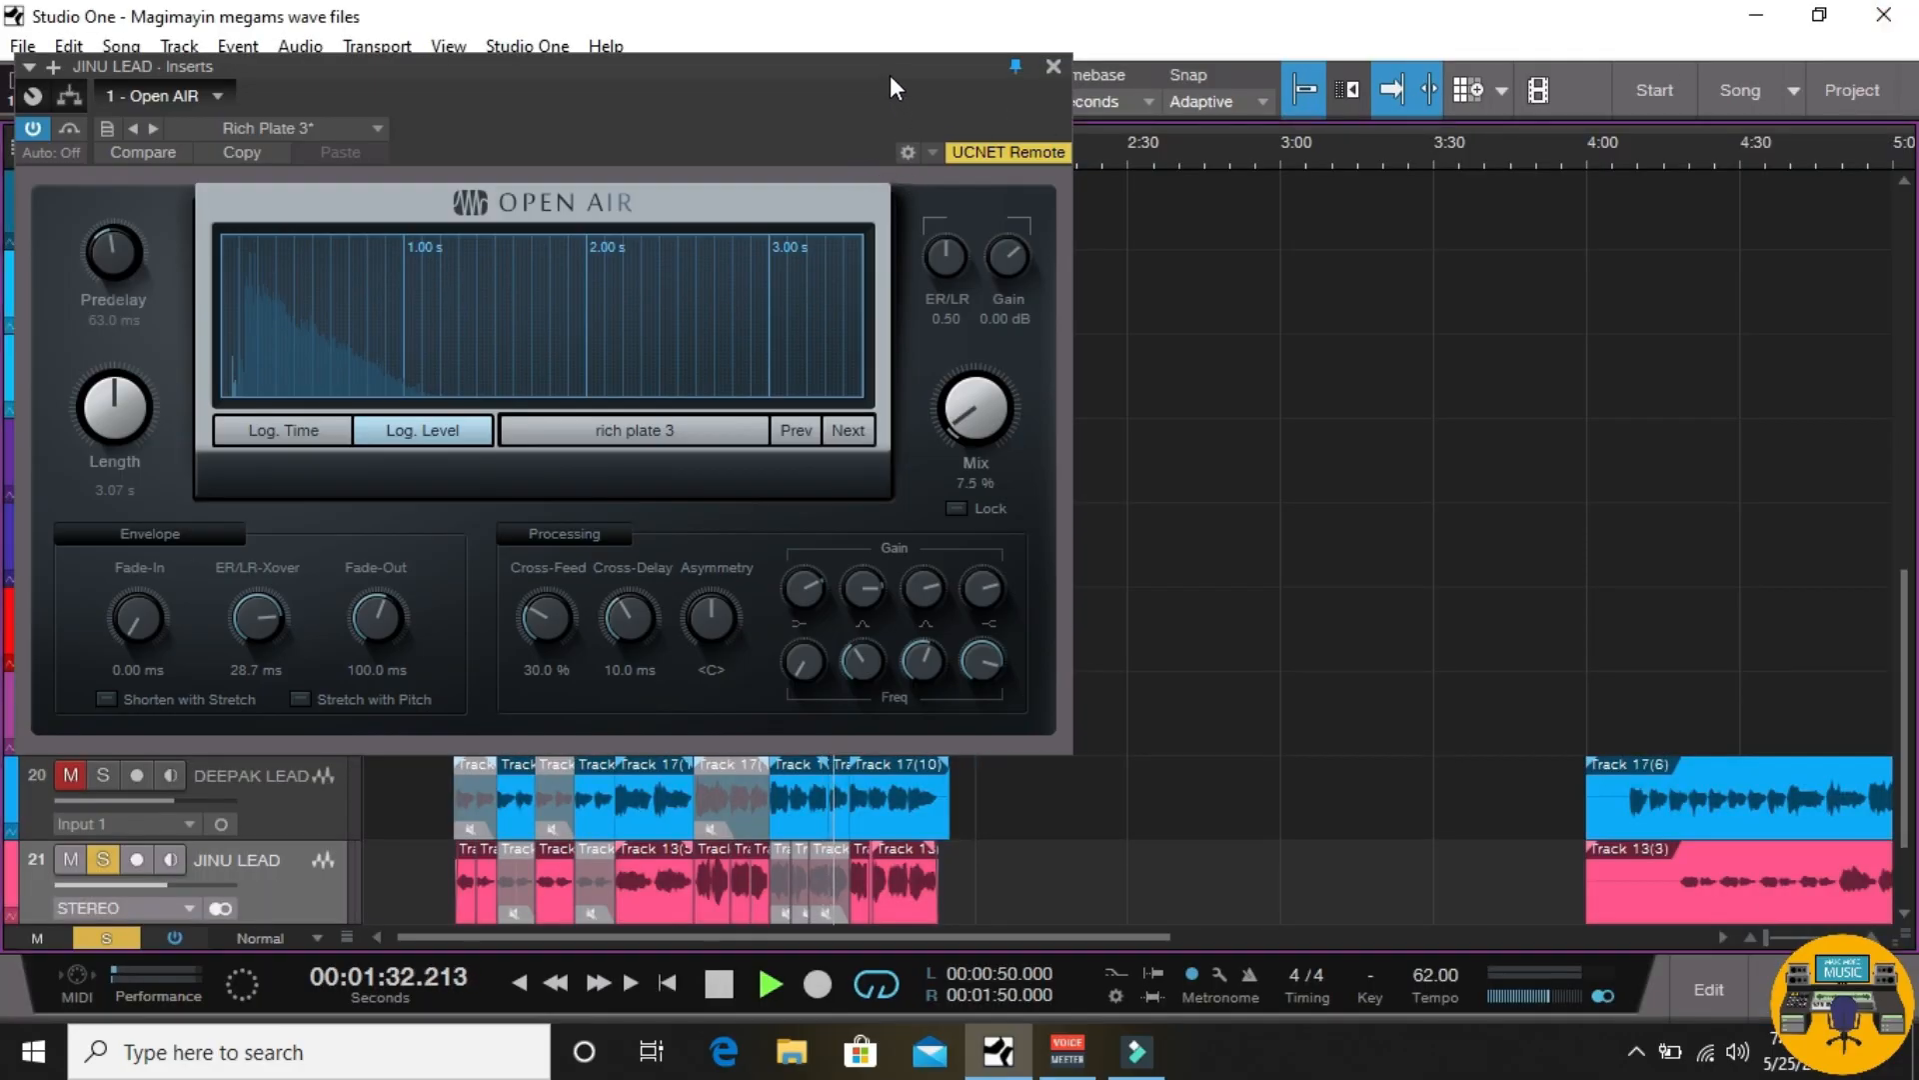
pyautogui.moveTo(890, 75); pyautogui.dragTo(1743, 104)
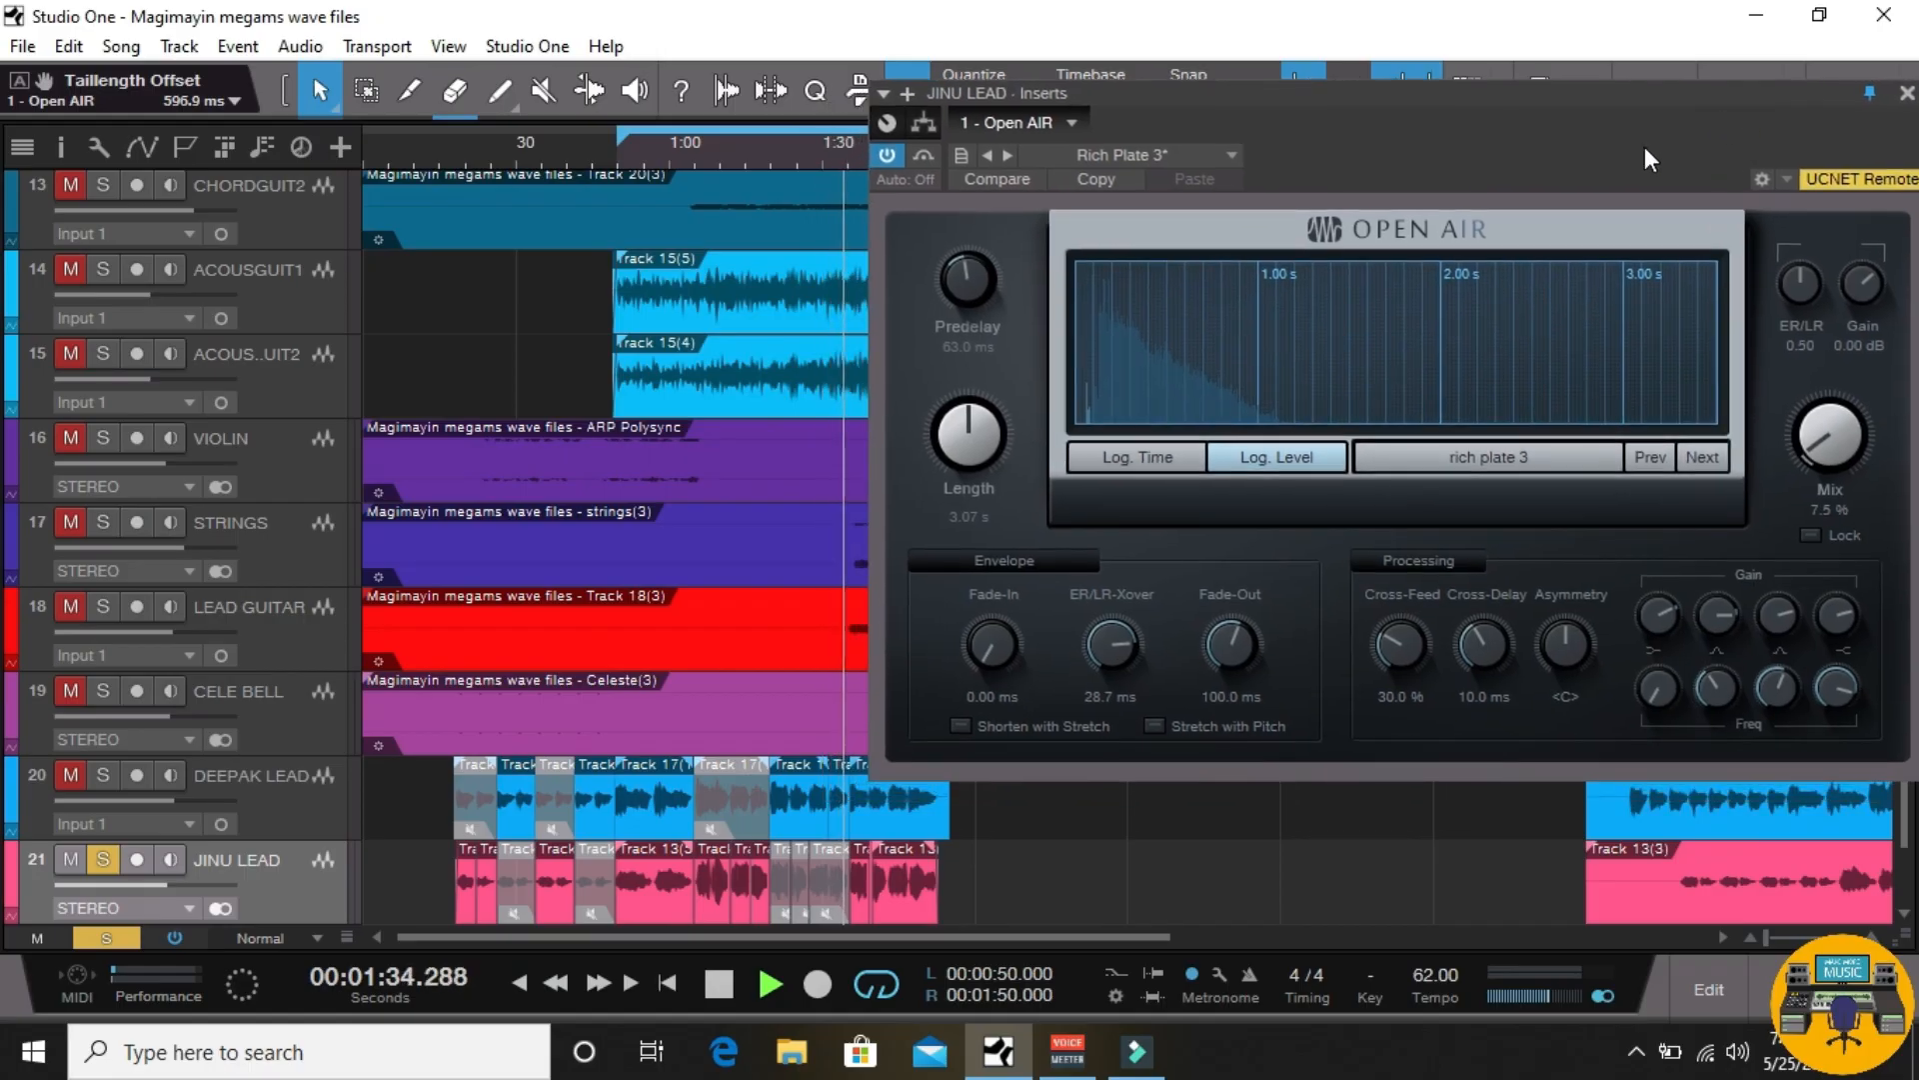
# Step: Raise channel 21's Open AIR mix to 29 % and audition its predelay at -150 ms and 300 ms
pyautogui.moveTo(968, 283); pyautogui.dragTo(981, 537)
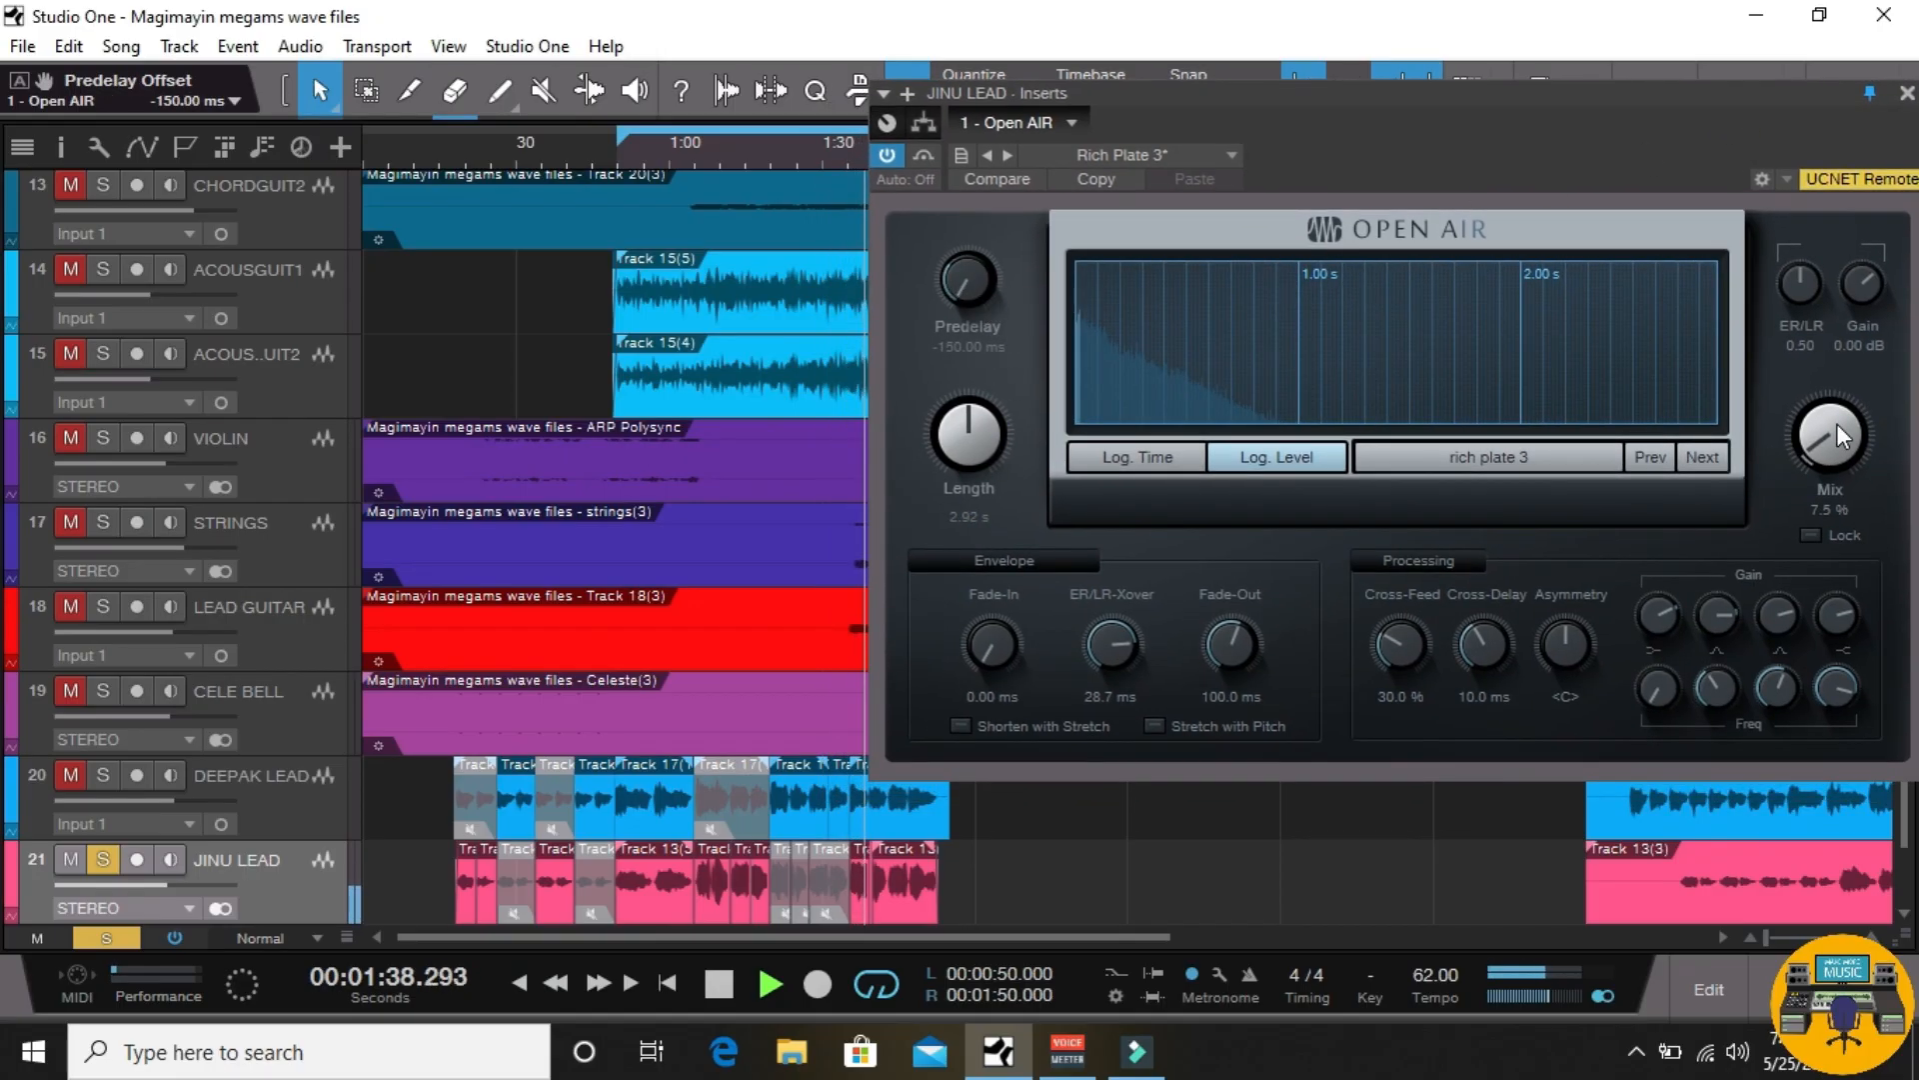
pyautogui.moveTo(1837, 423); pyautogui.dragTo(1835, 360)
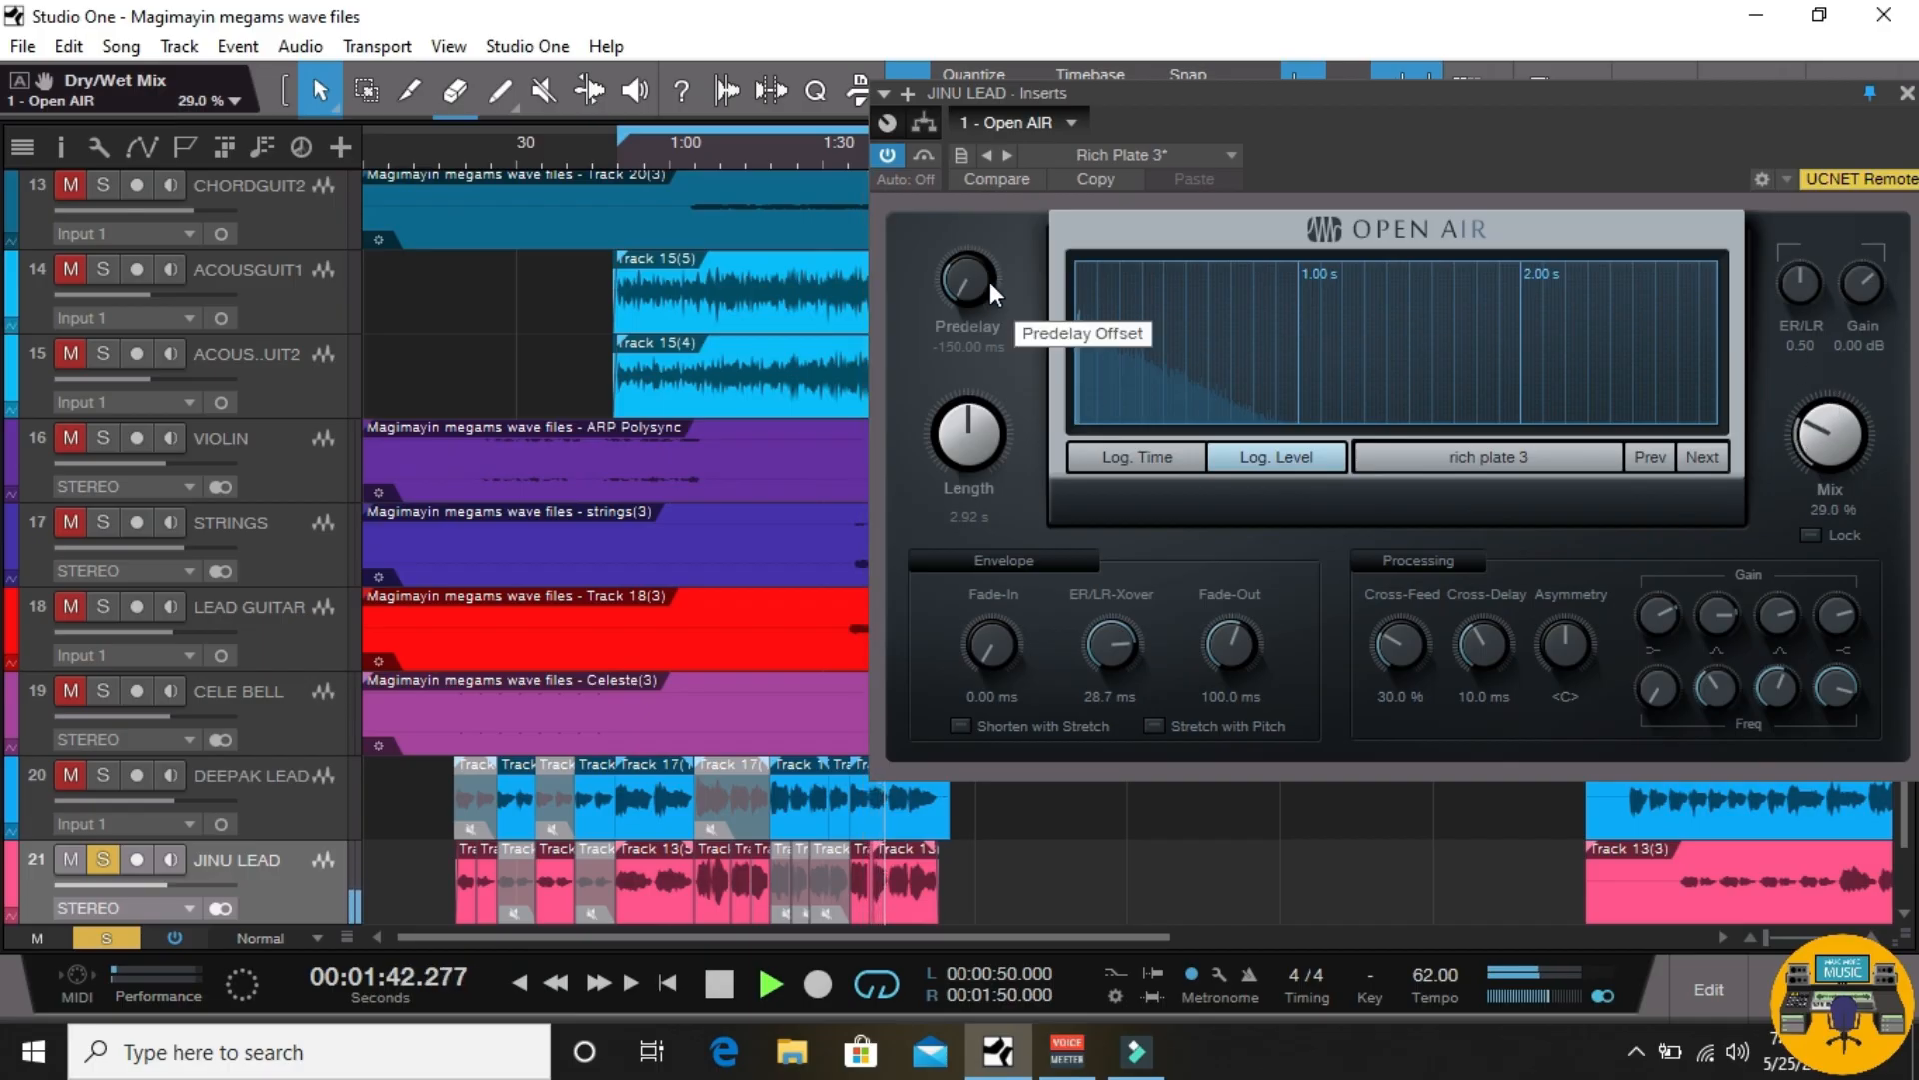
pyautogui.moveTo(979, 286); pyautogui.dragTo(999, 4)
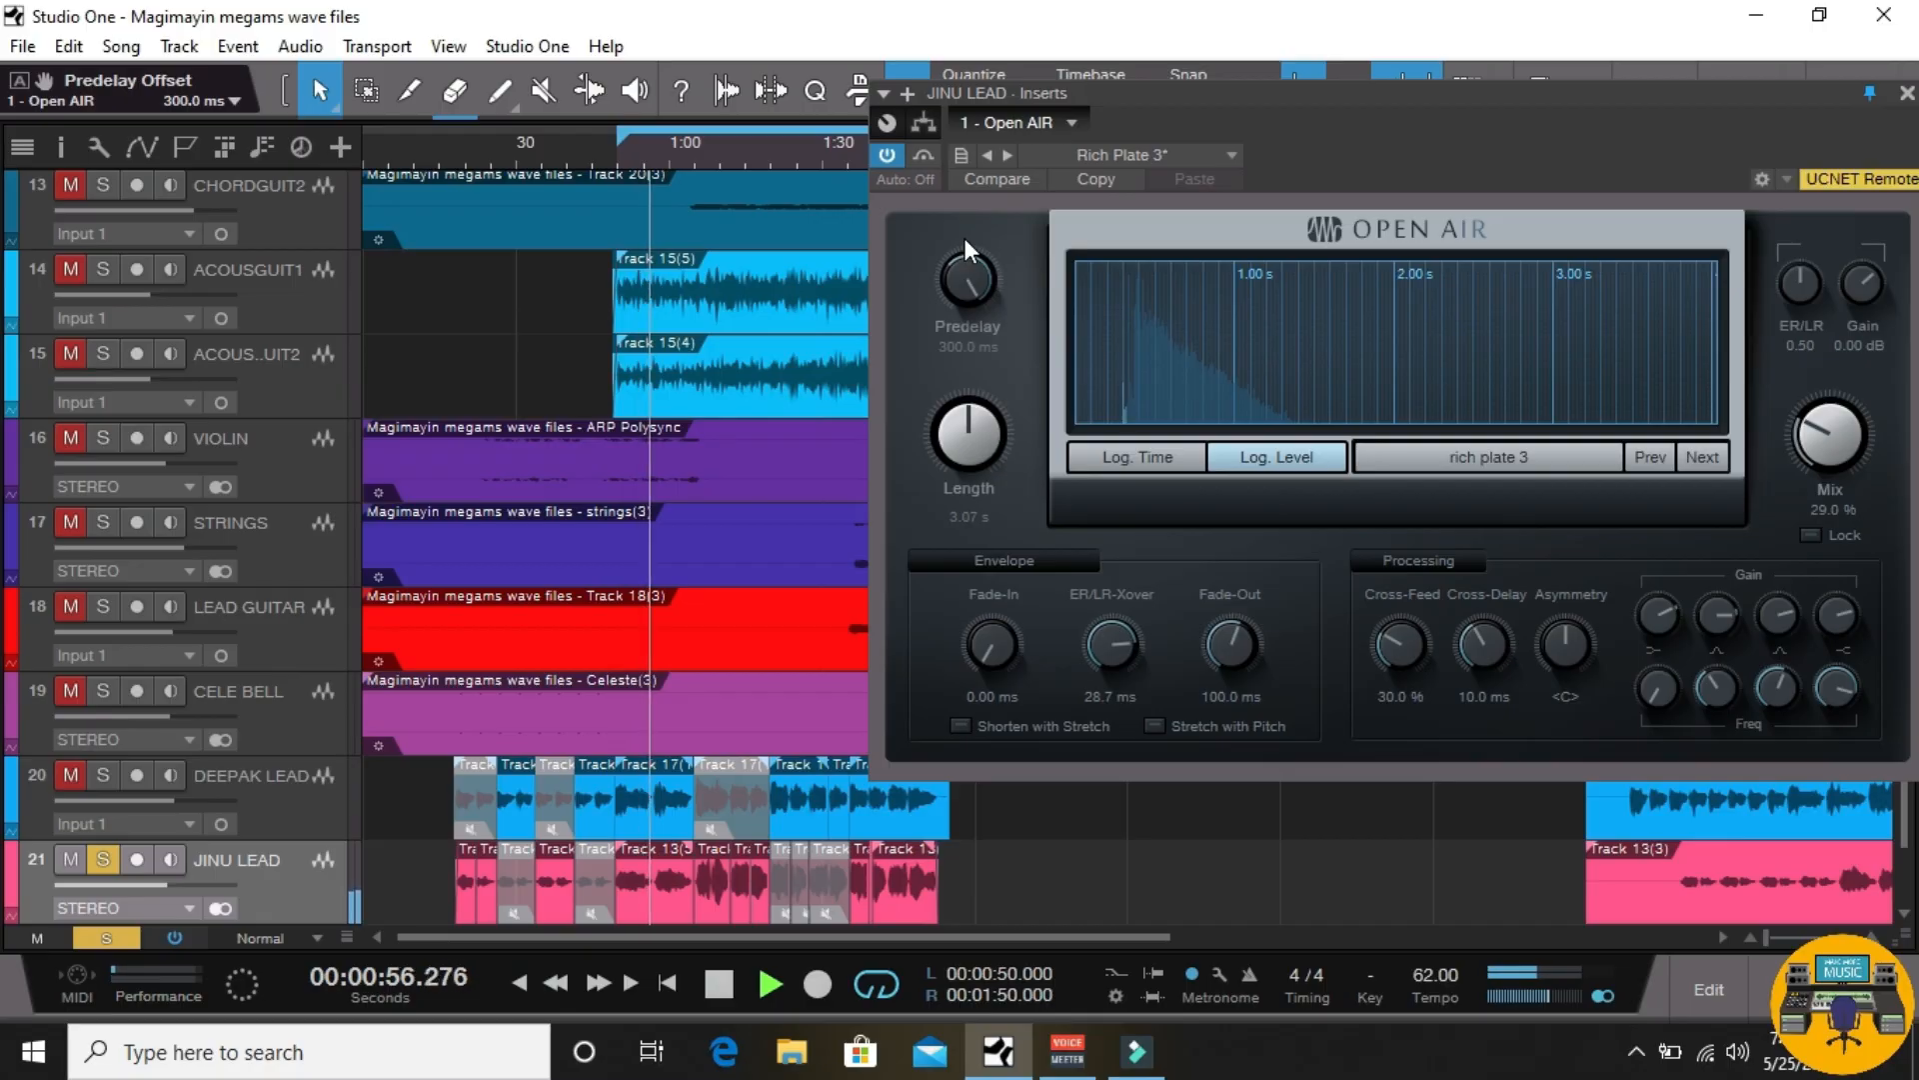
# Step: Set channel 21's Open AIR predelay to -60 ms and stop playback
pyautogui.moveTo(965, 258); pyautogui.dragTo(994, 508)
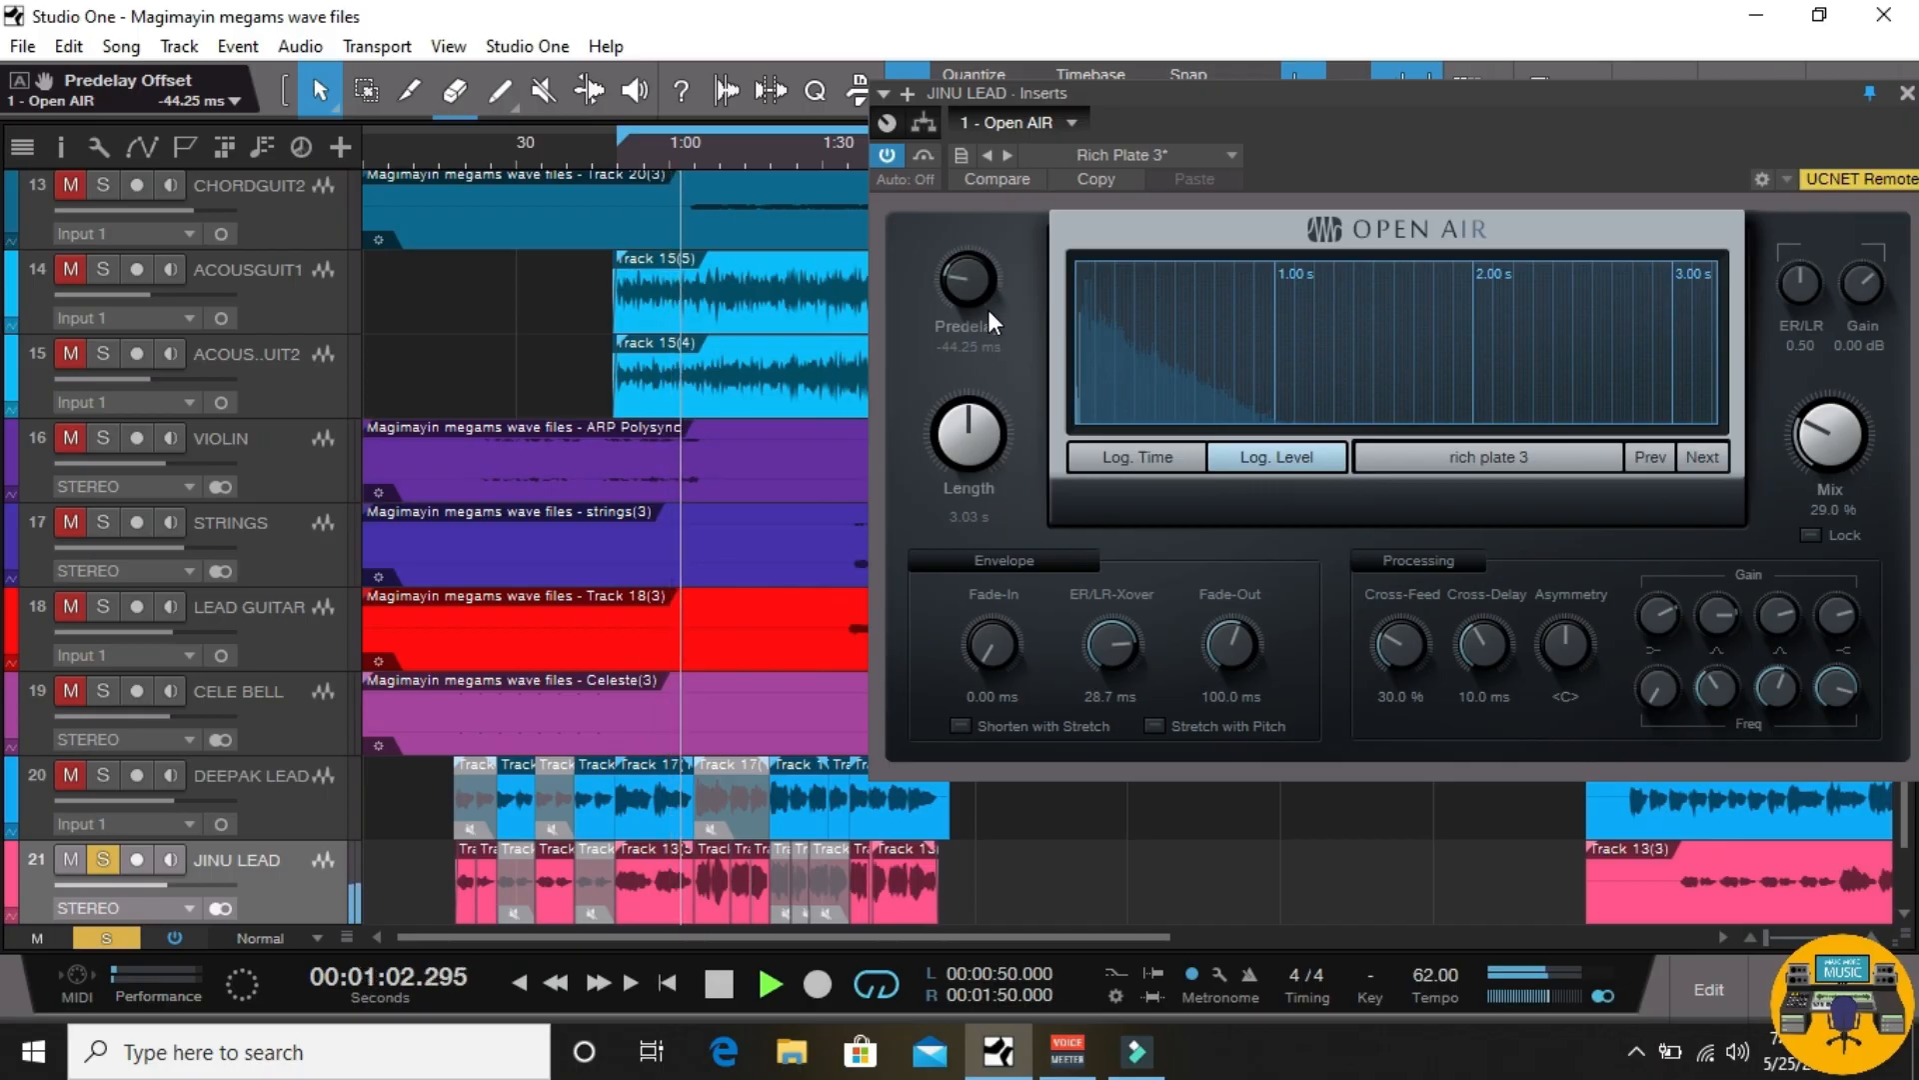
pyautogui.moveTo(967, 274); pyautogui.dragTo(970, 286)
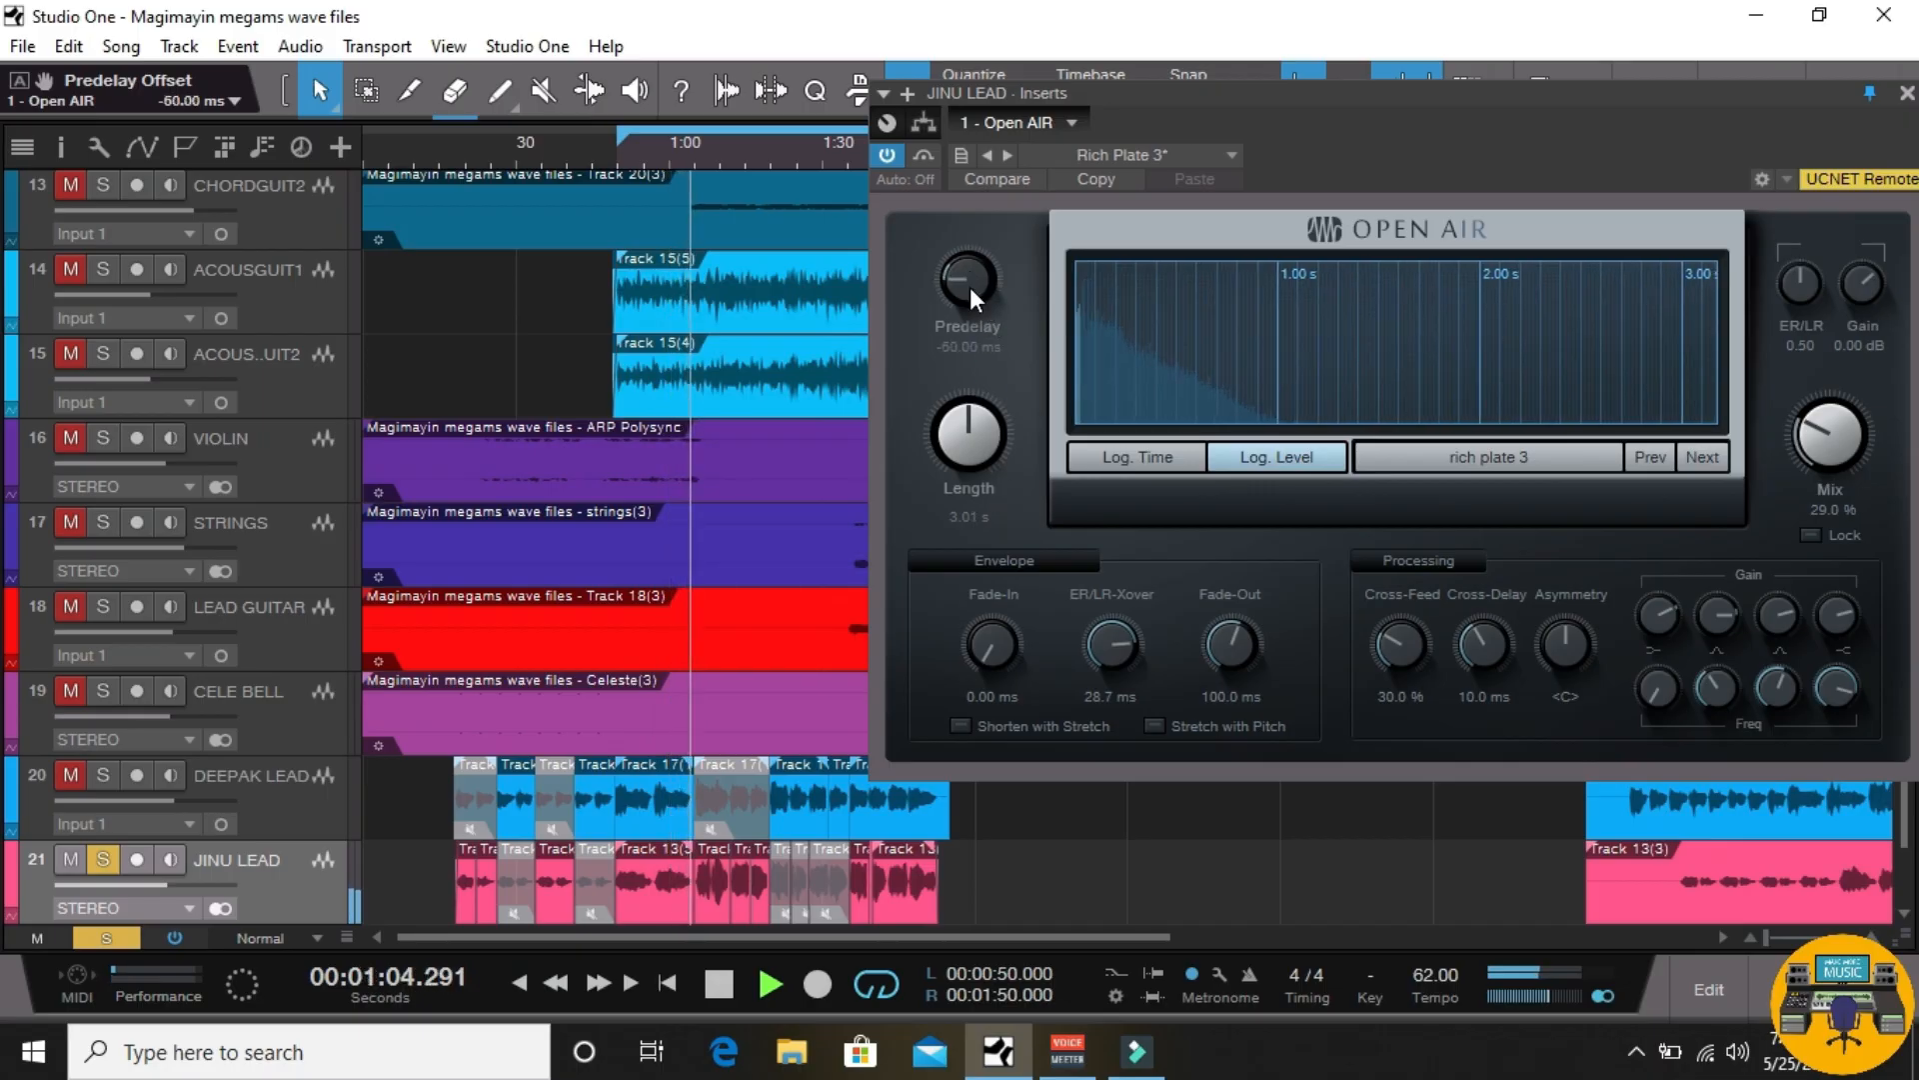
pyautogui.press('space')
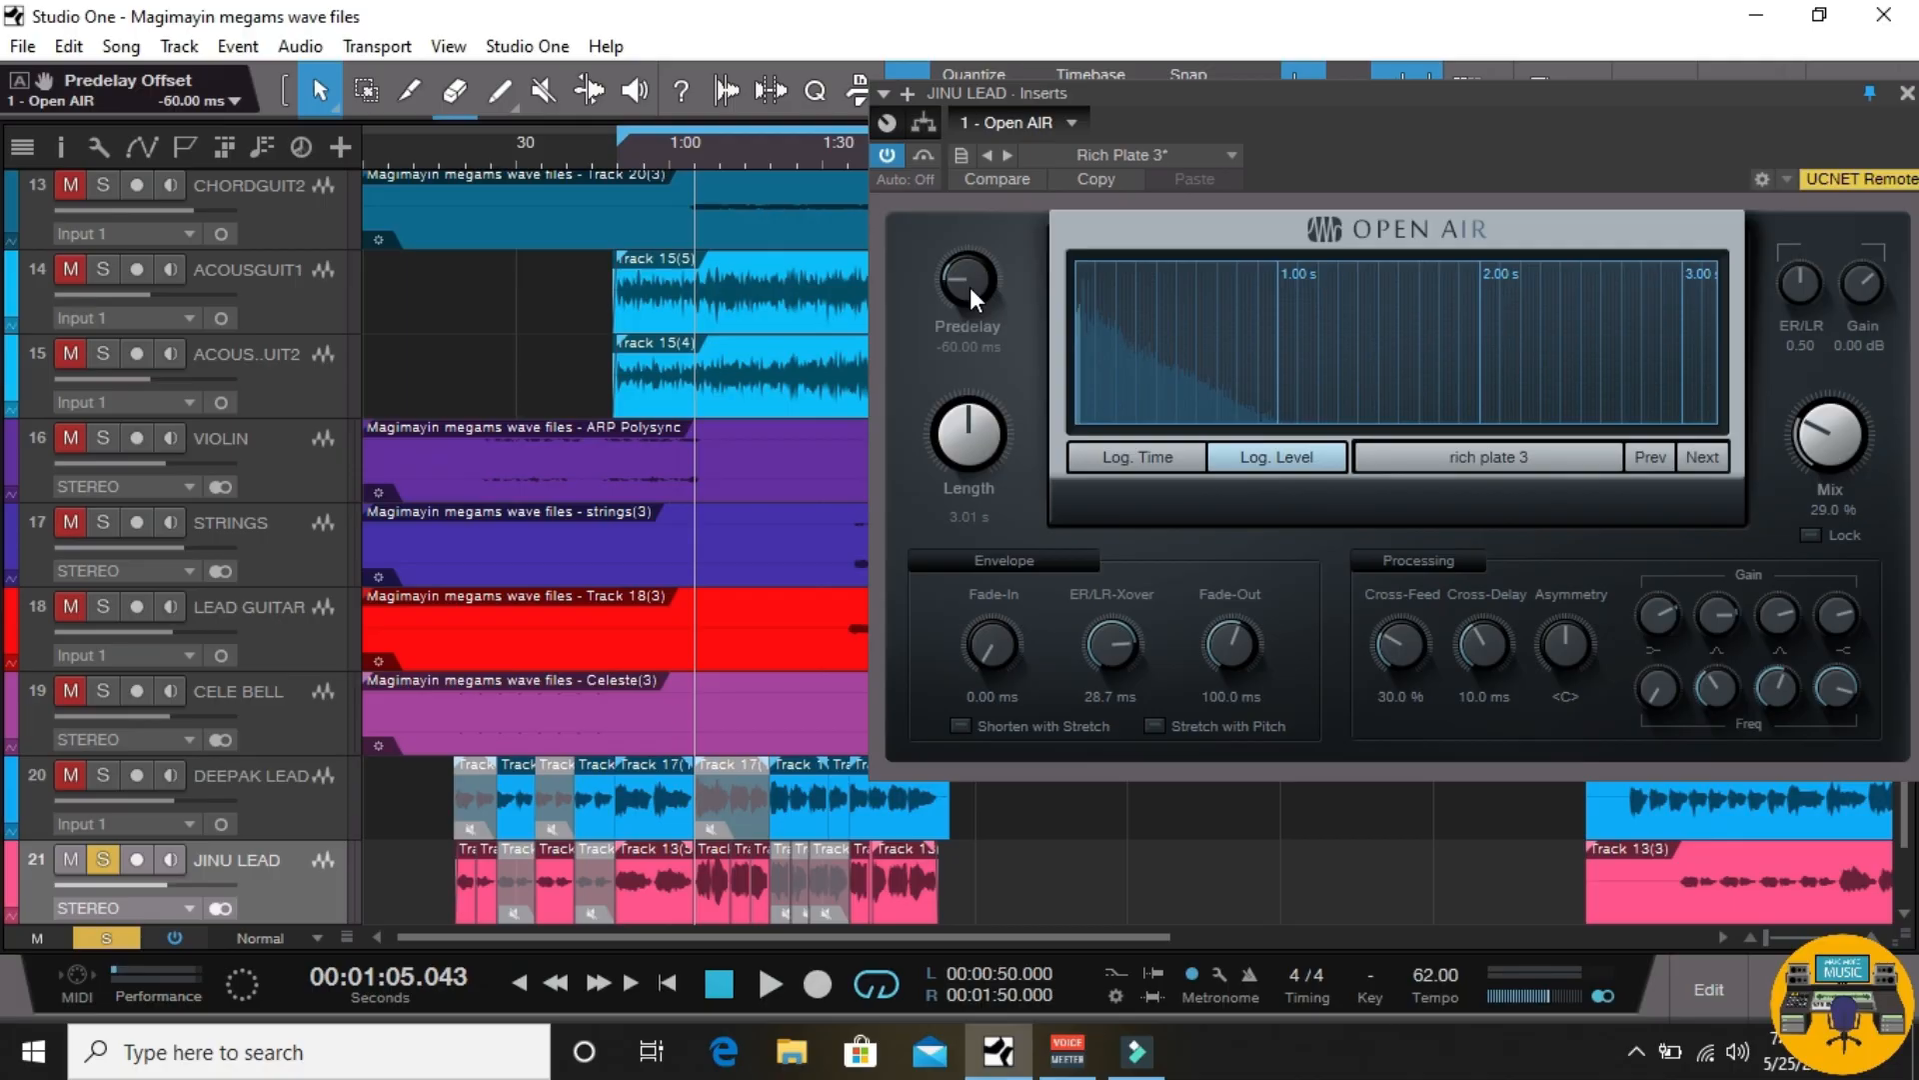
pyautogui.click(1189, 156)
pyautogui.click(1289, 90)
pyautogui.moveTo(1280, 102); pyautogui.dragTo(1005, 82)
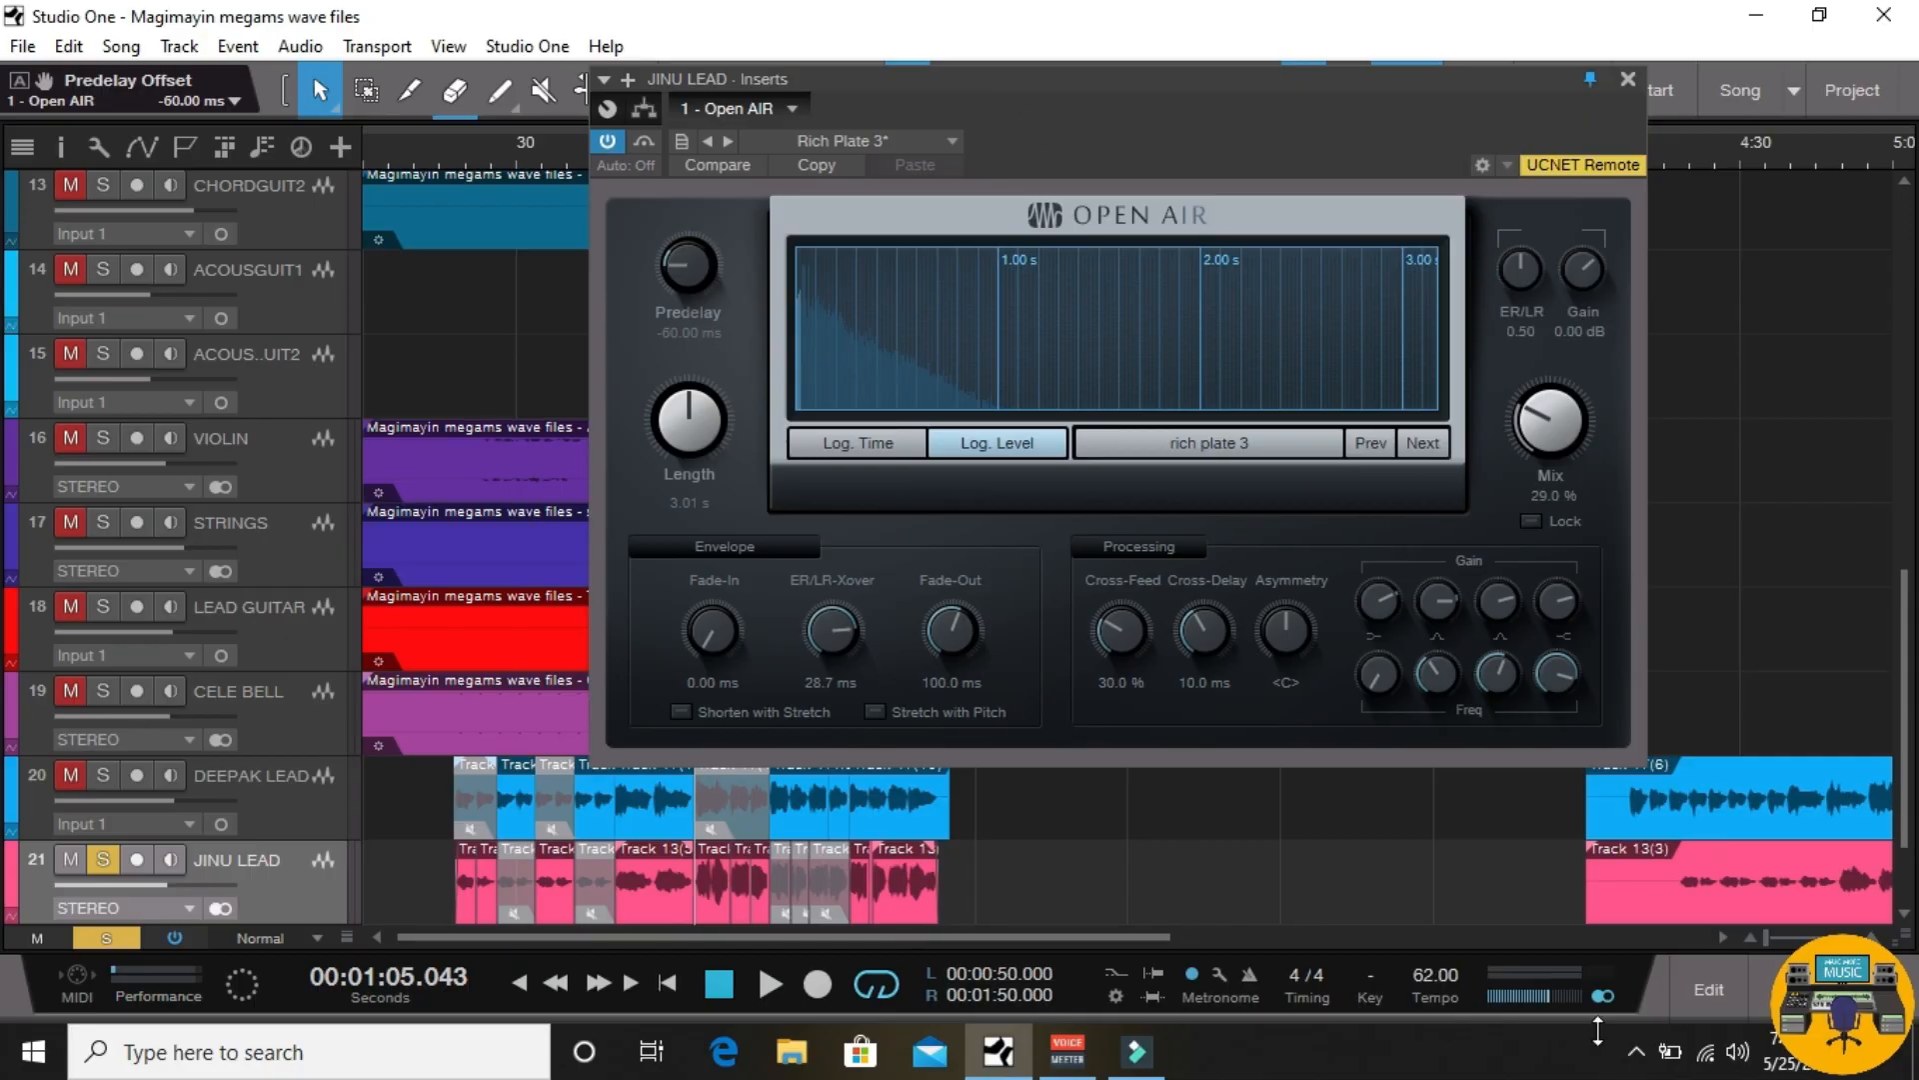
pyautogui.click(1636, 1052)
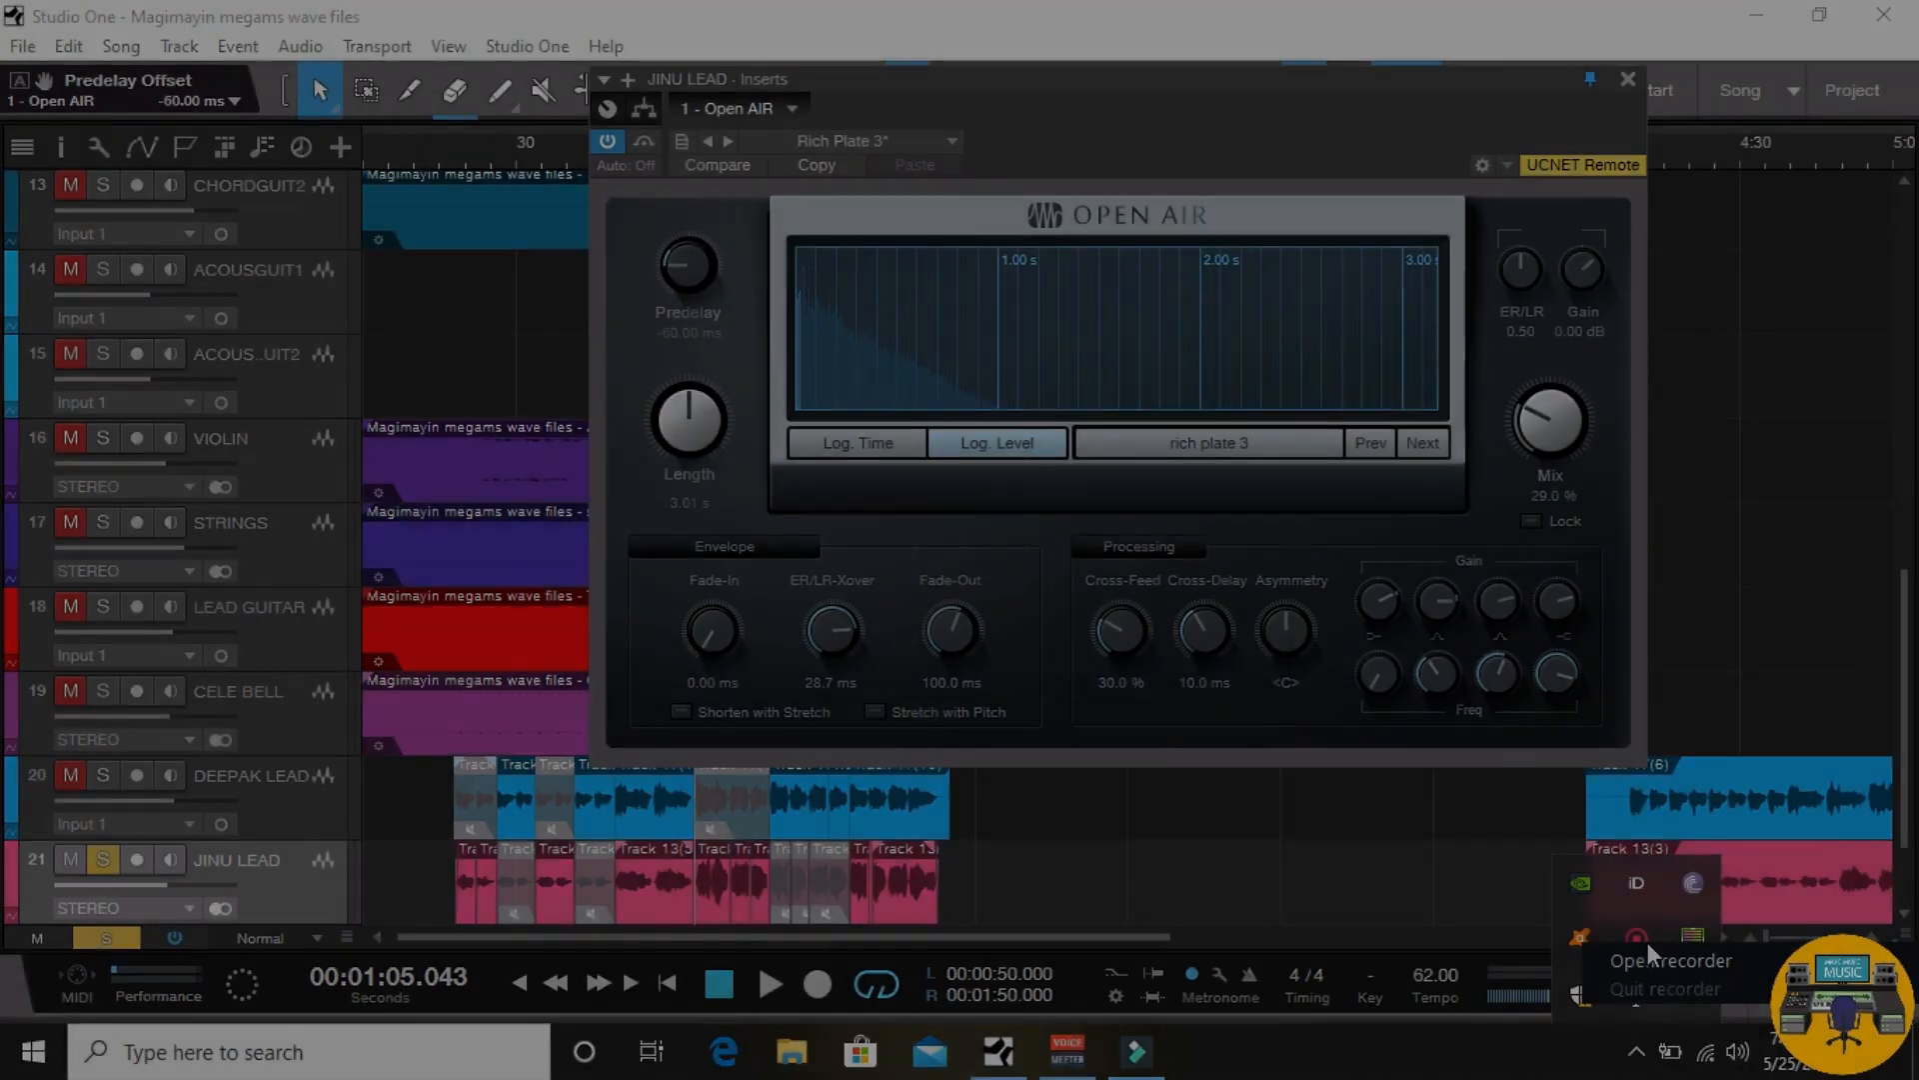